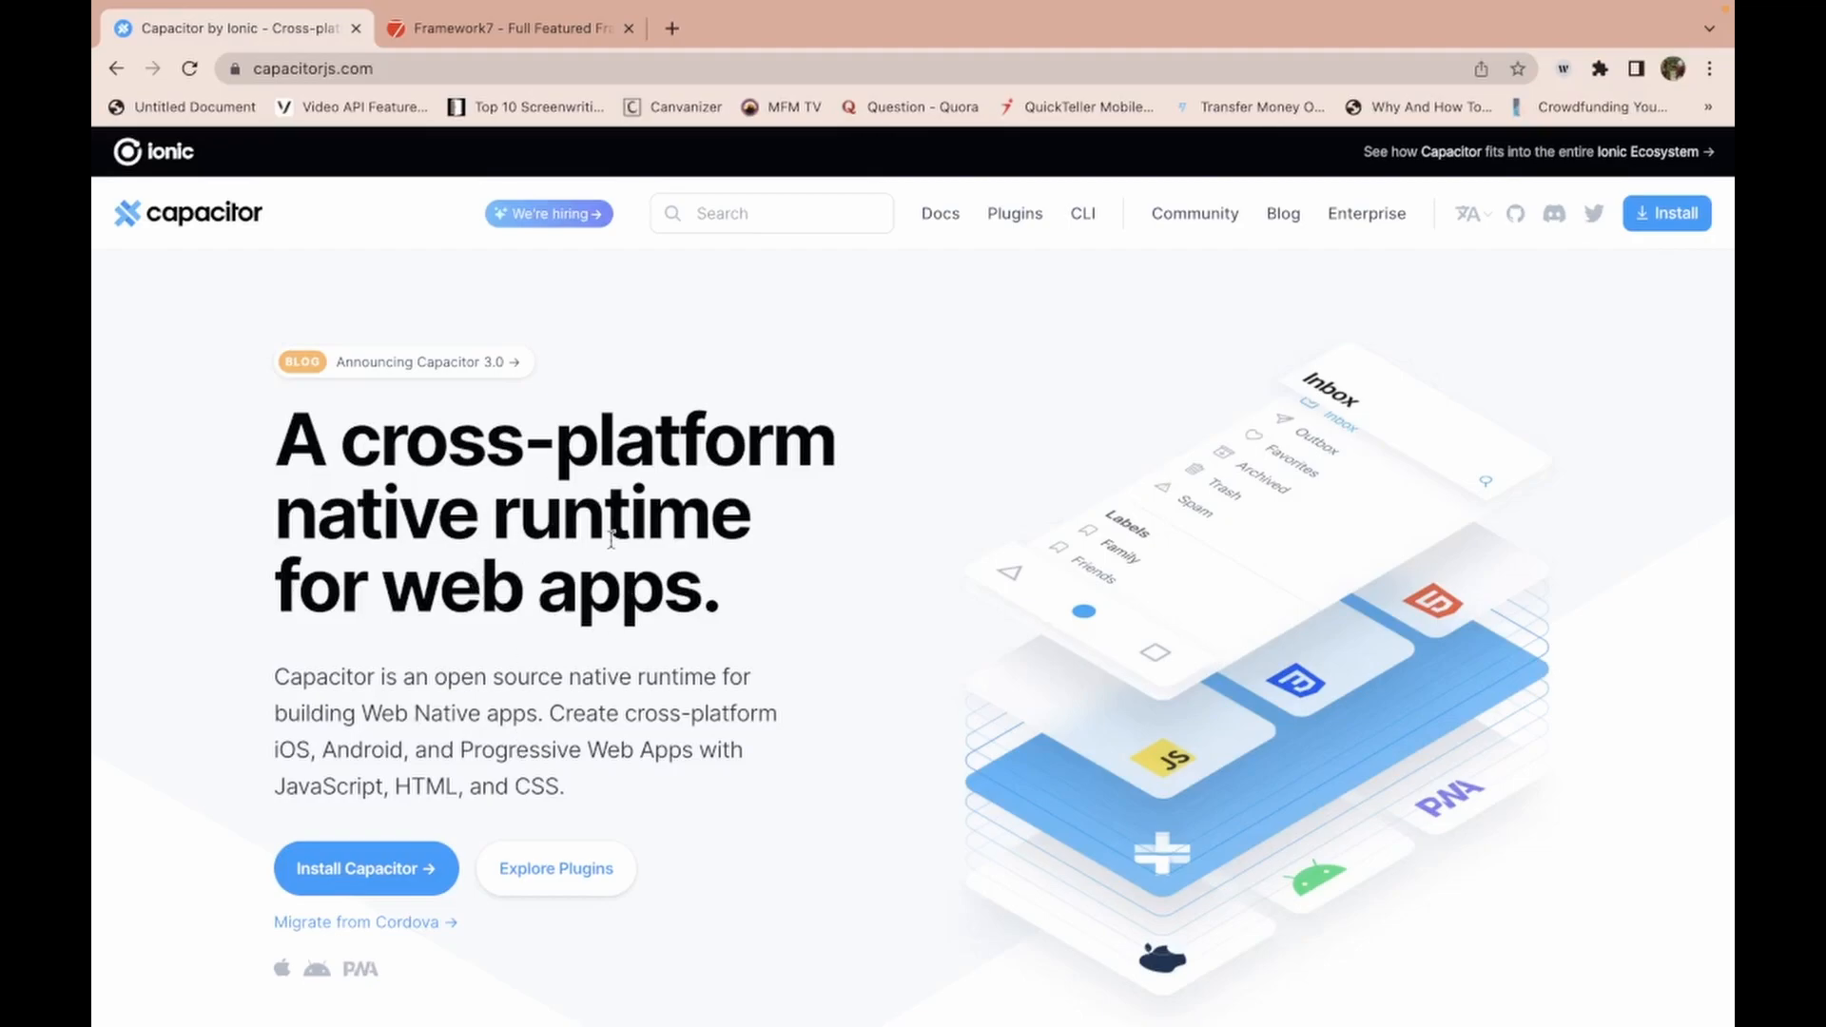
Look through the Capacitor home page and the Framework7 home page.
scroll(610, 538, "down", 5)
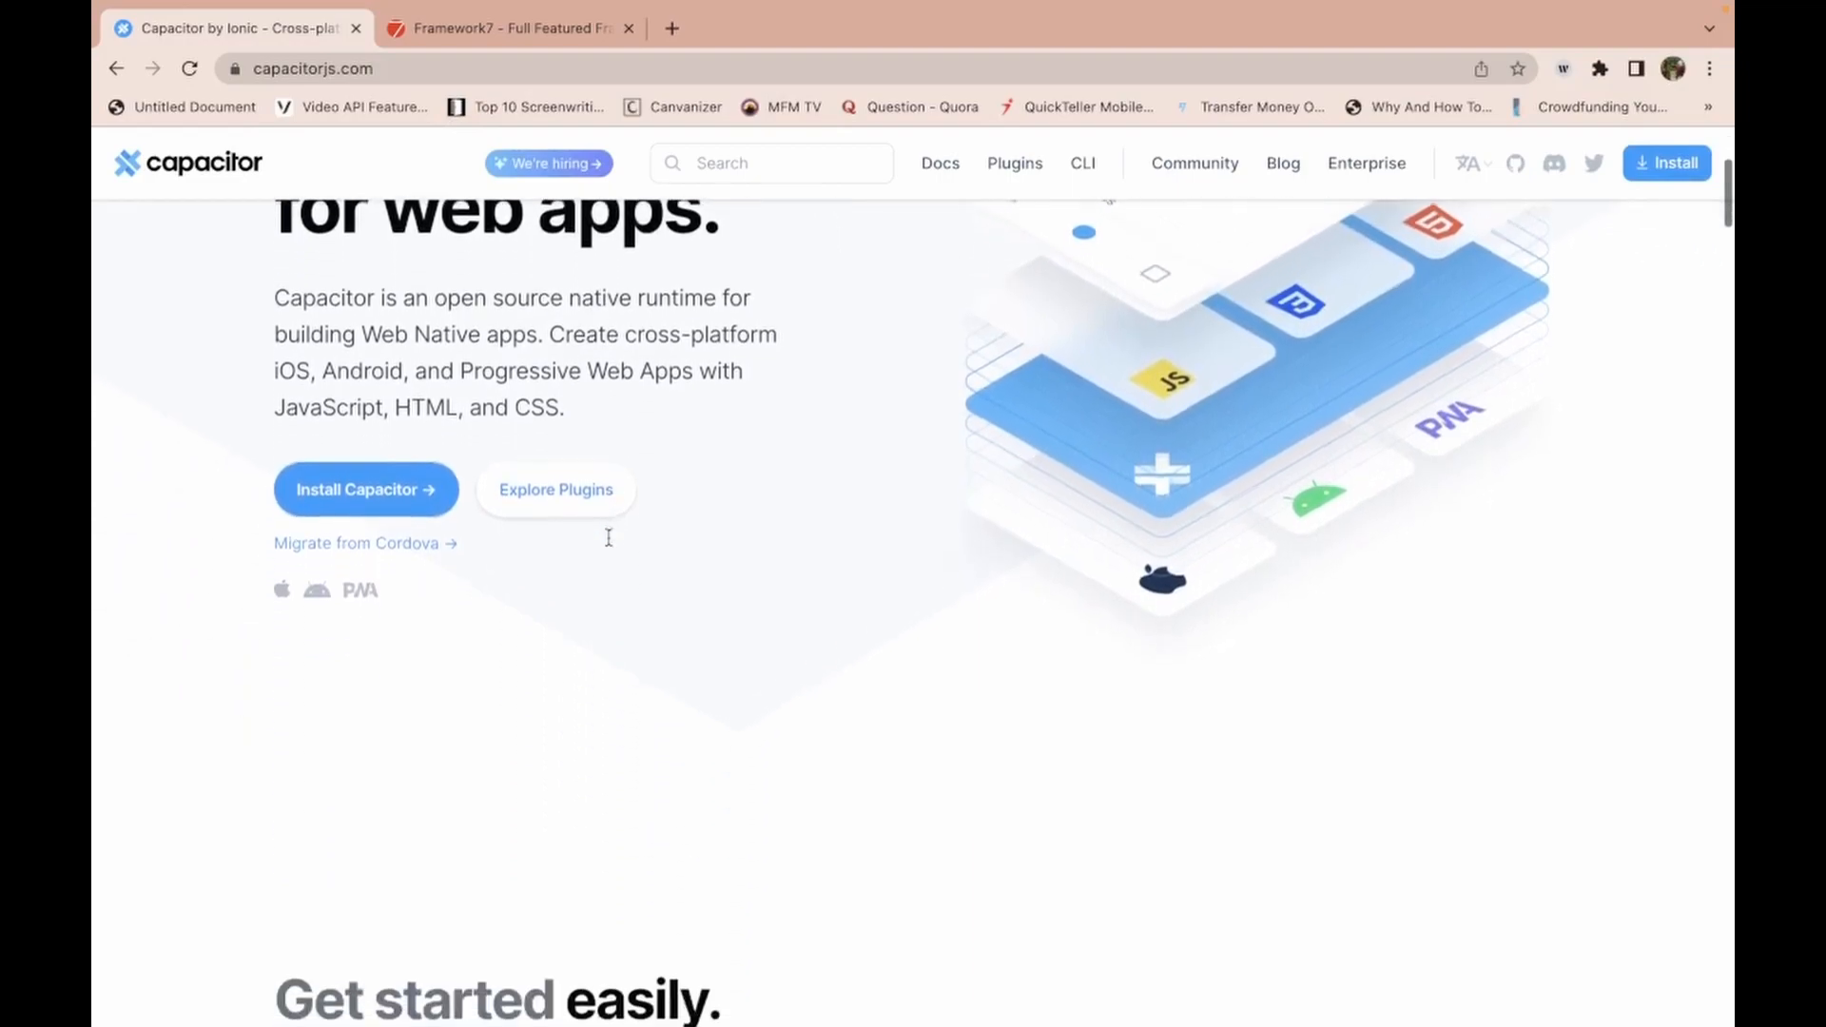
scroll(608, 538, "up", 2)
scroll(609, 538, "up", 1)
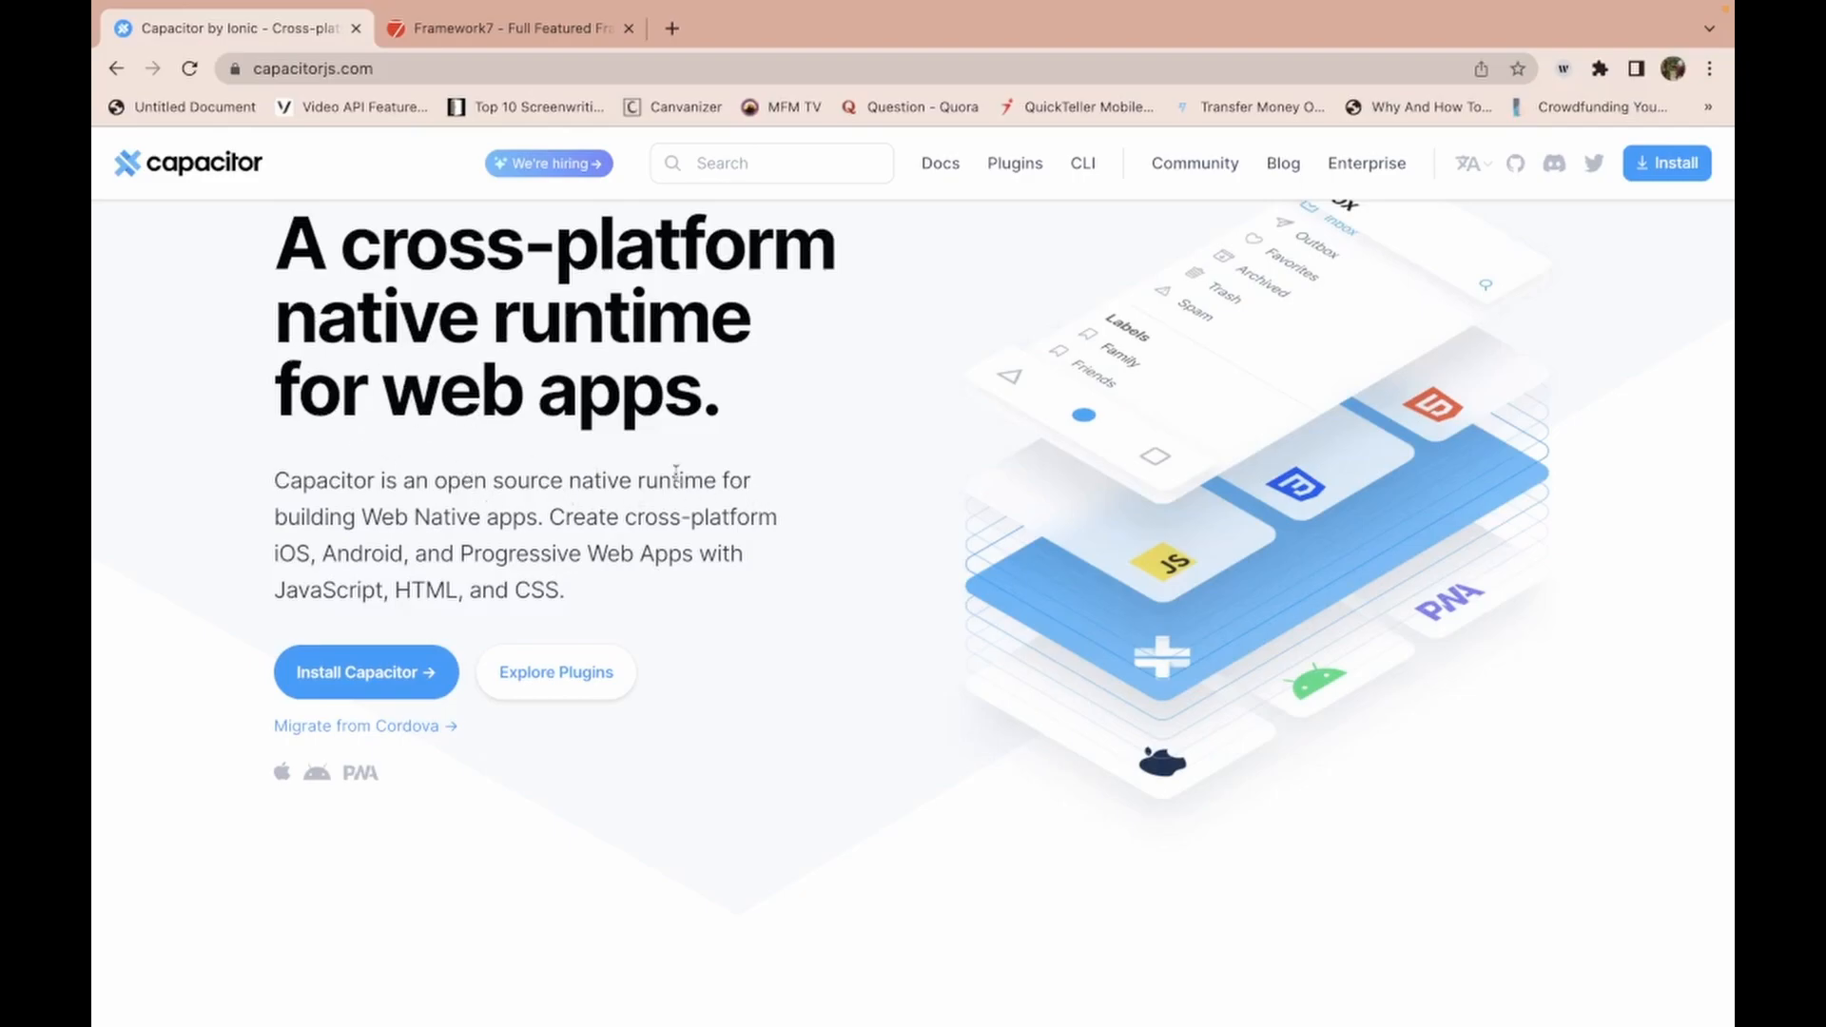
scroll(685, 478, "up", 4)
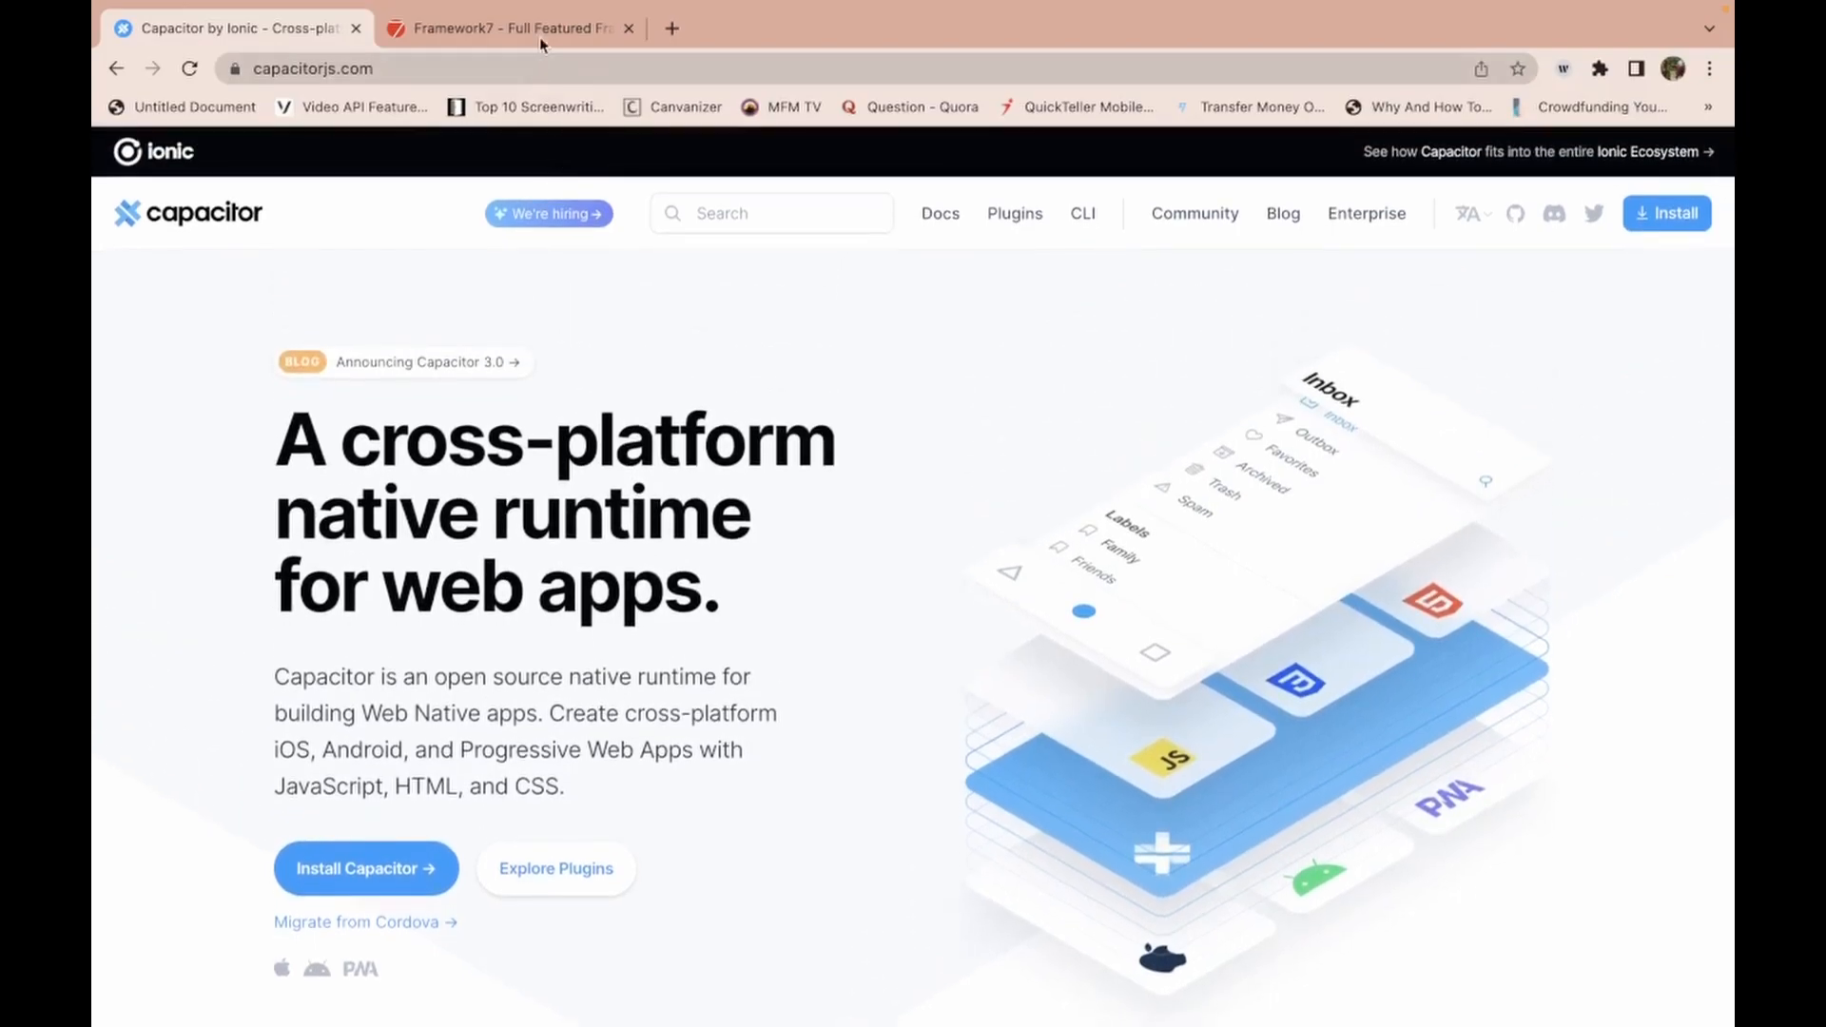
left_click(539, 34)
scroll(751, 632, "down", 2)
scroll(754, 636, "down", 2)
scroll(754, 635, "up", 5)
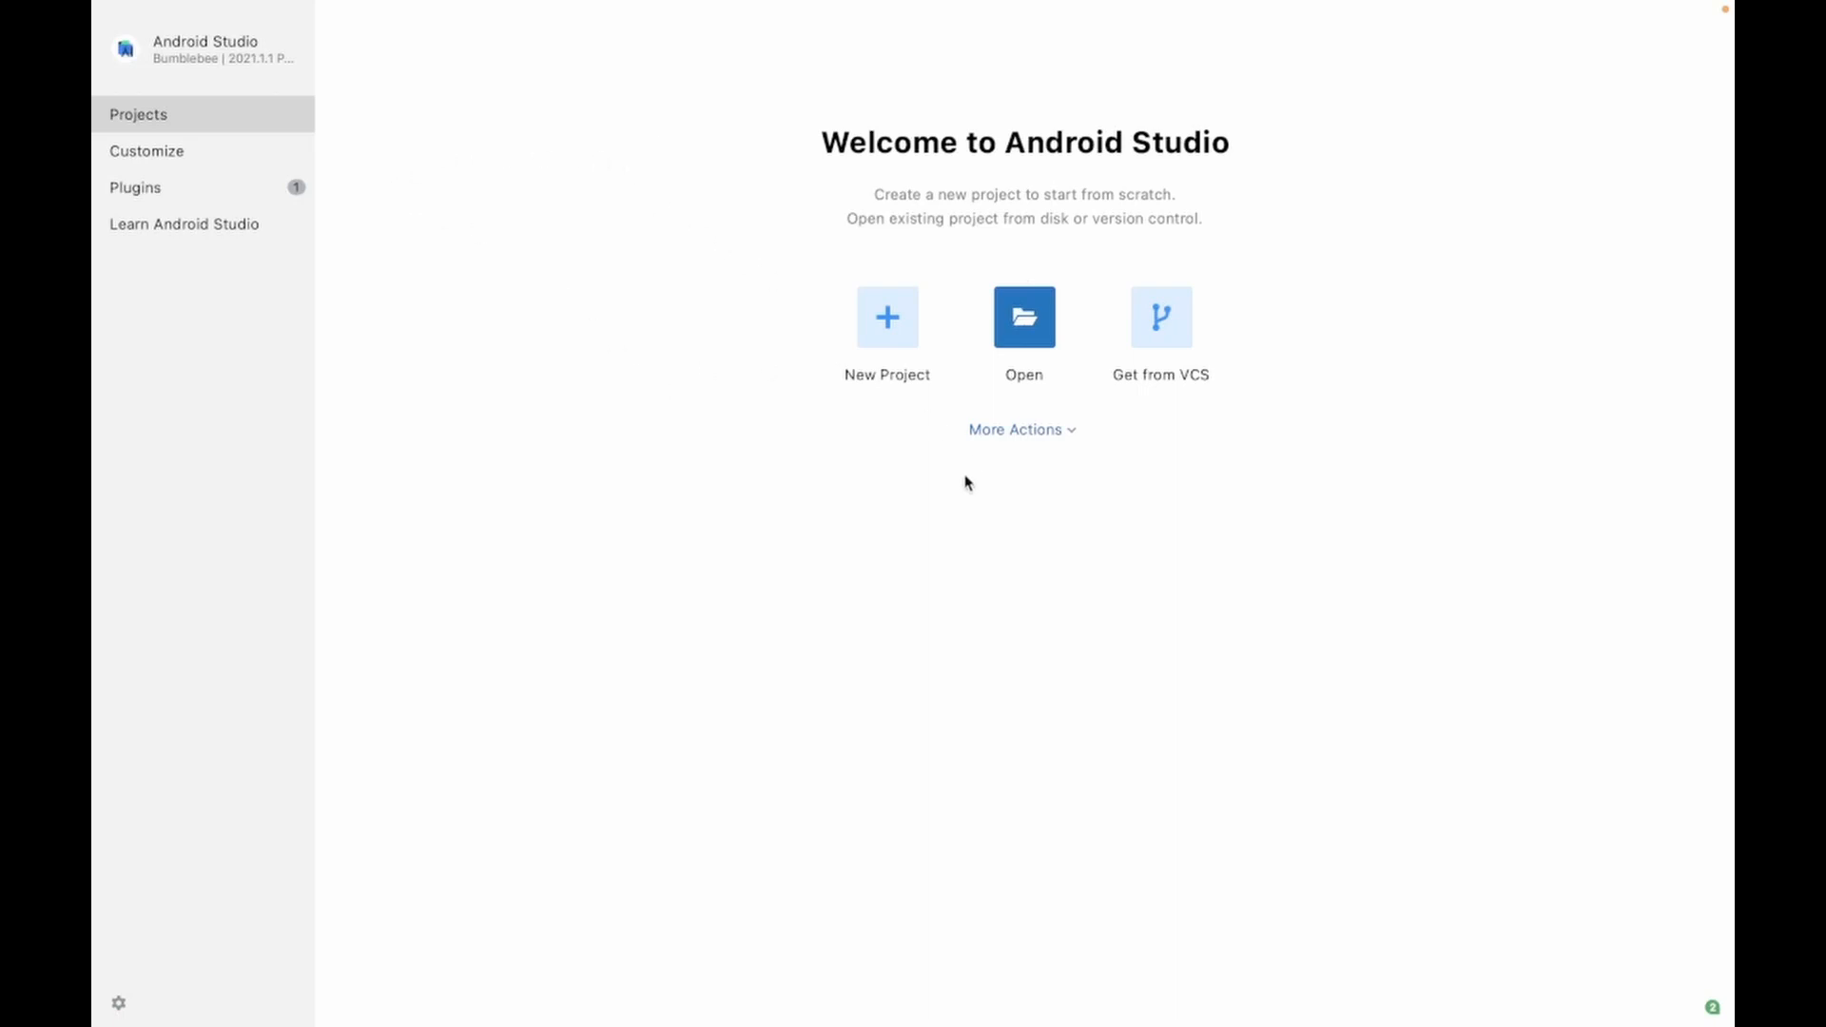
Switch to Android Studio and view the SDK platforms in the SDK Manager with package details shown.
left_click(1072, 437)
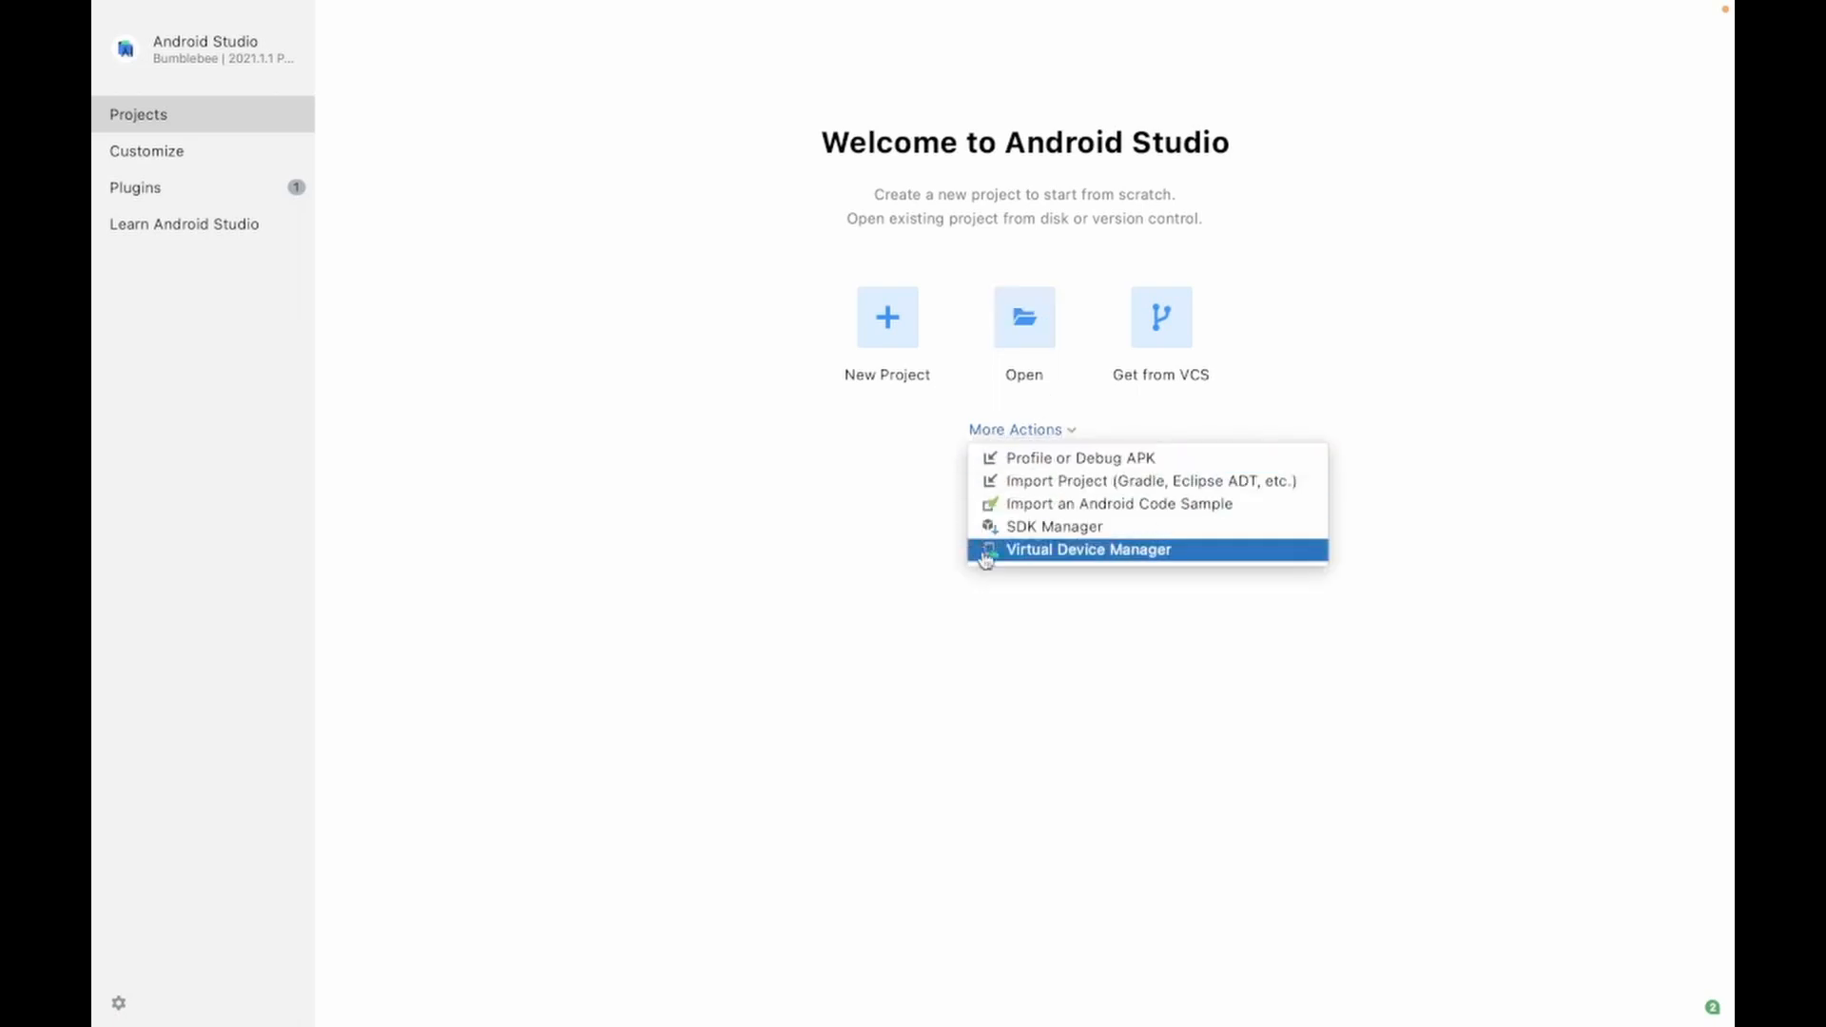
left_click(1065, 534)
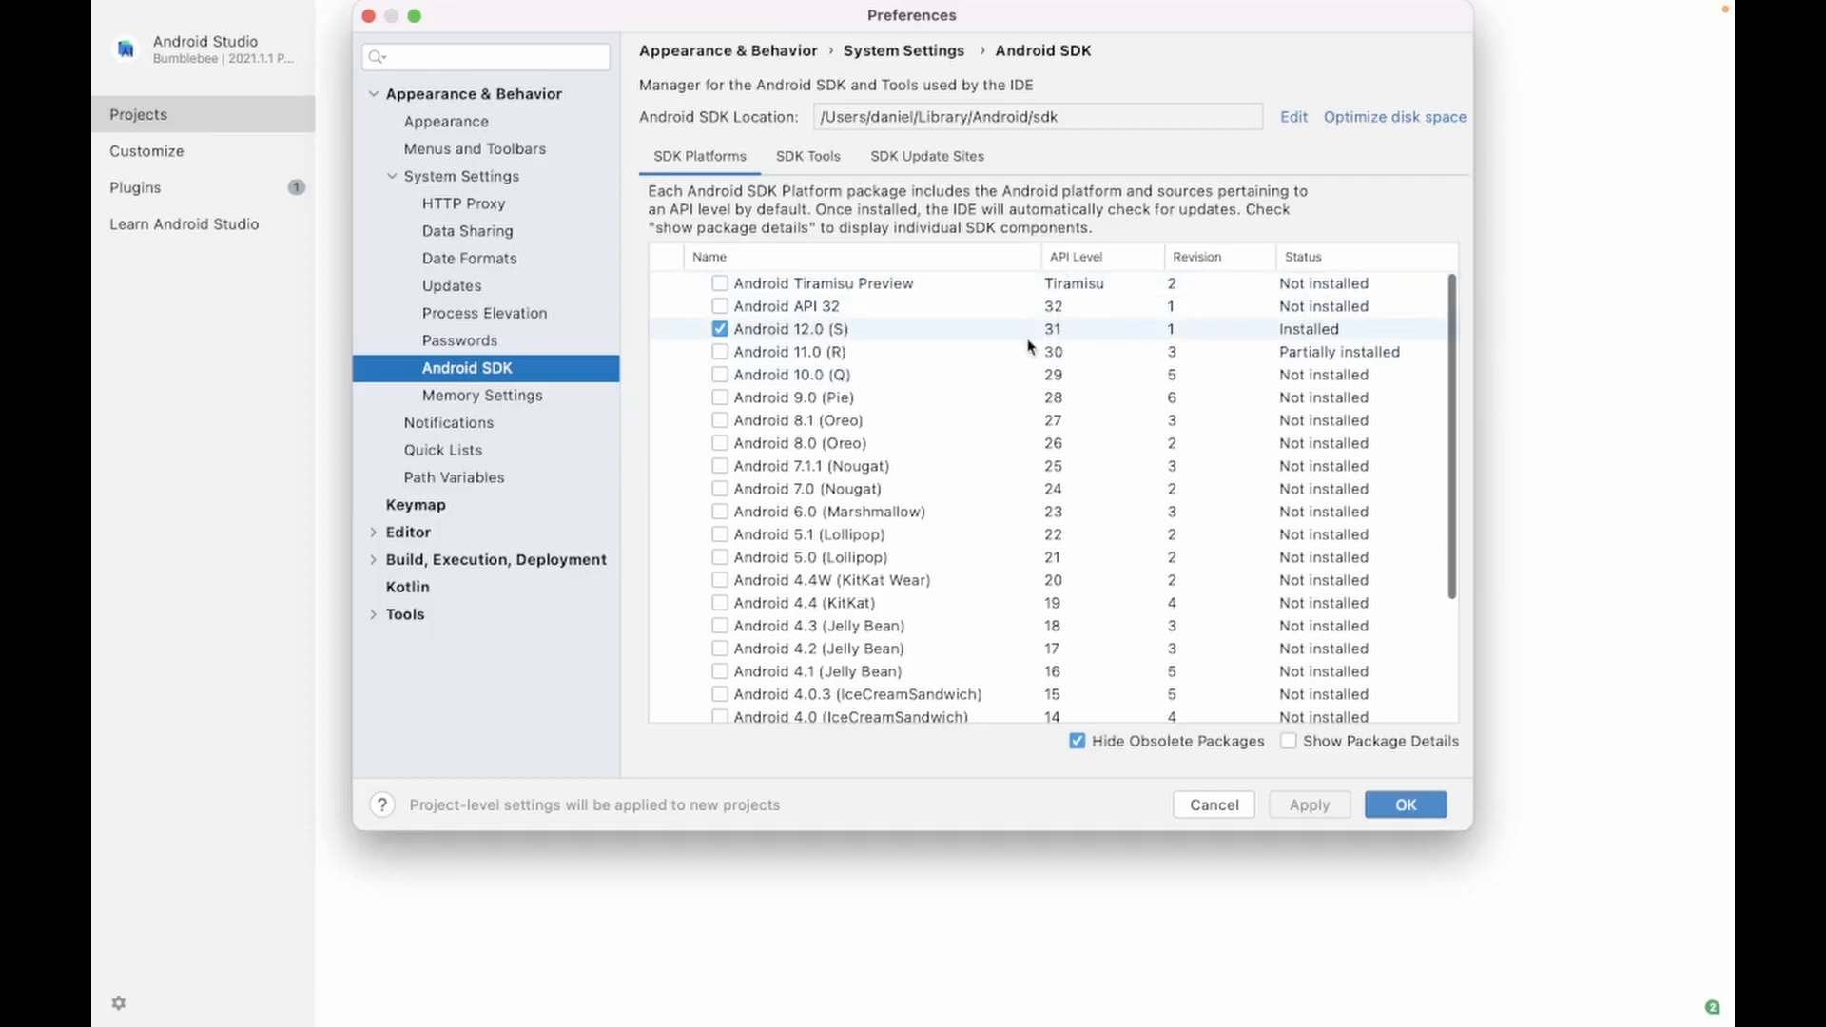
left_click(767, 330)
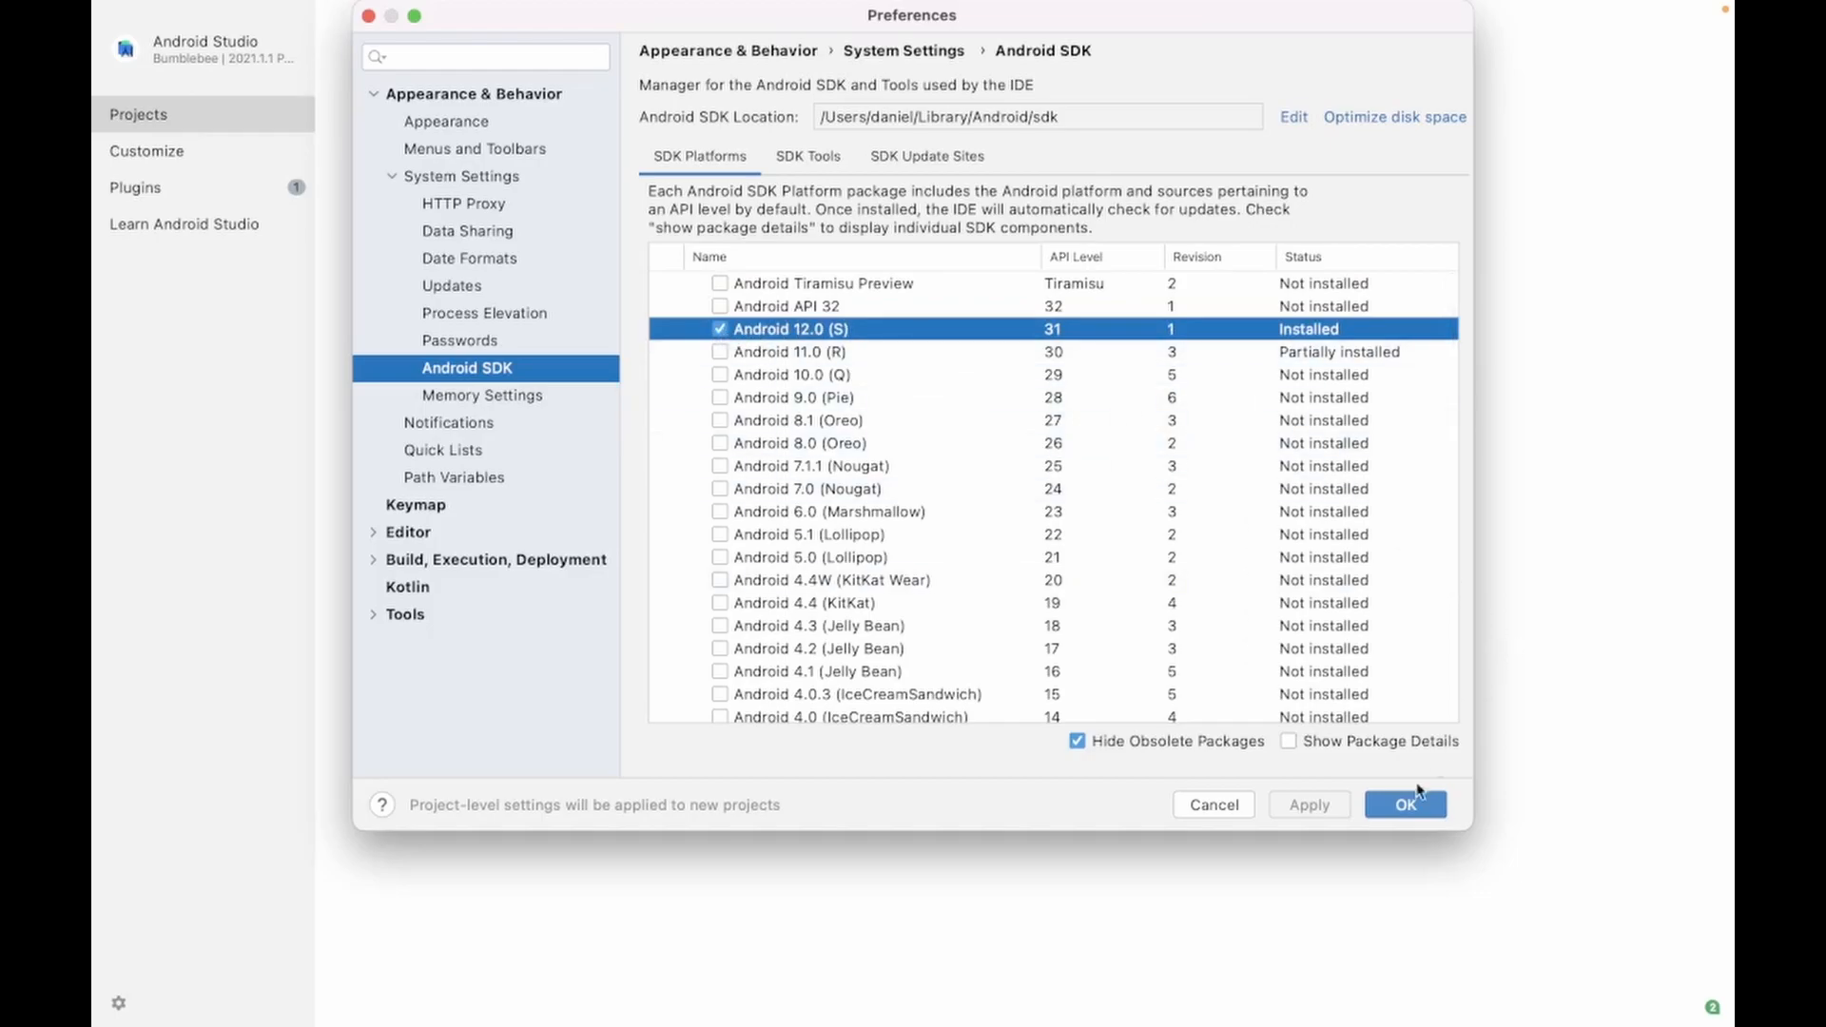
left_click(1289, 742)
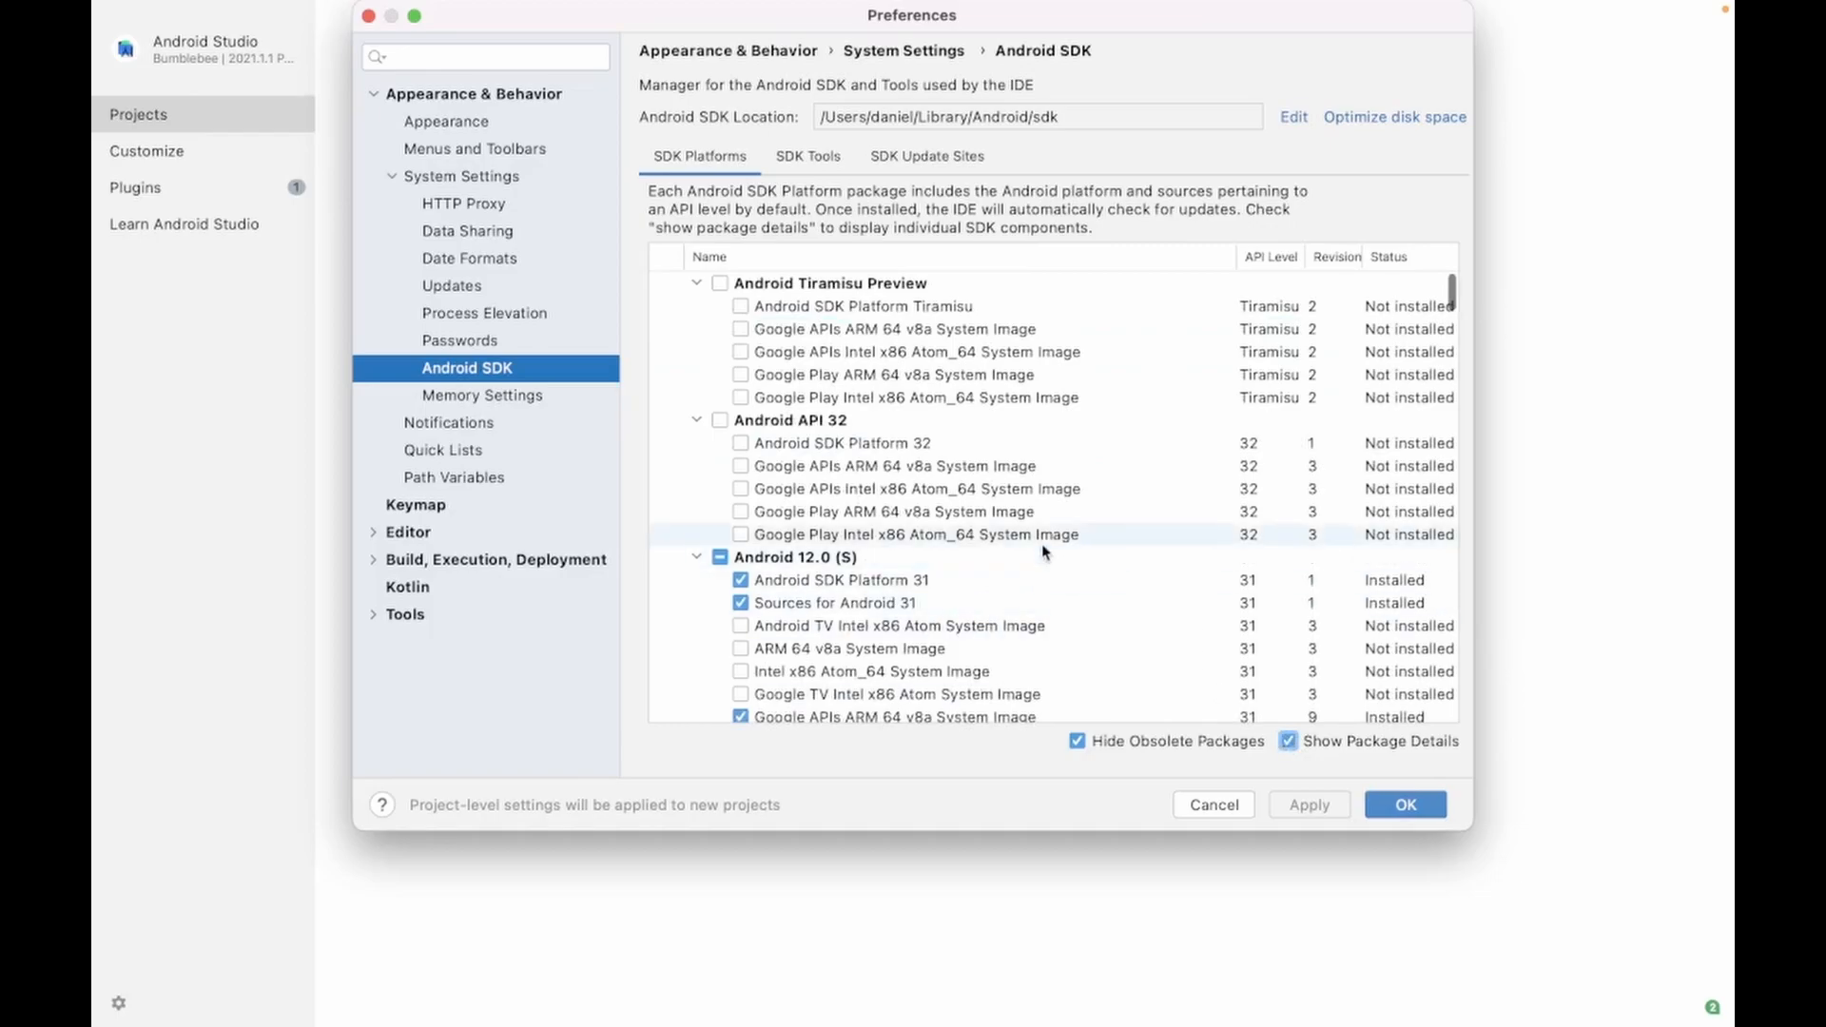
scroll(923, 571, "down", 3)
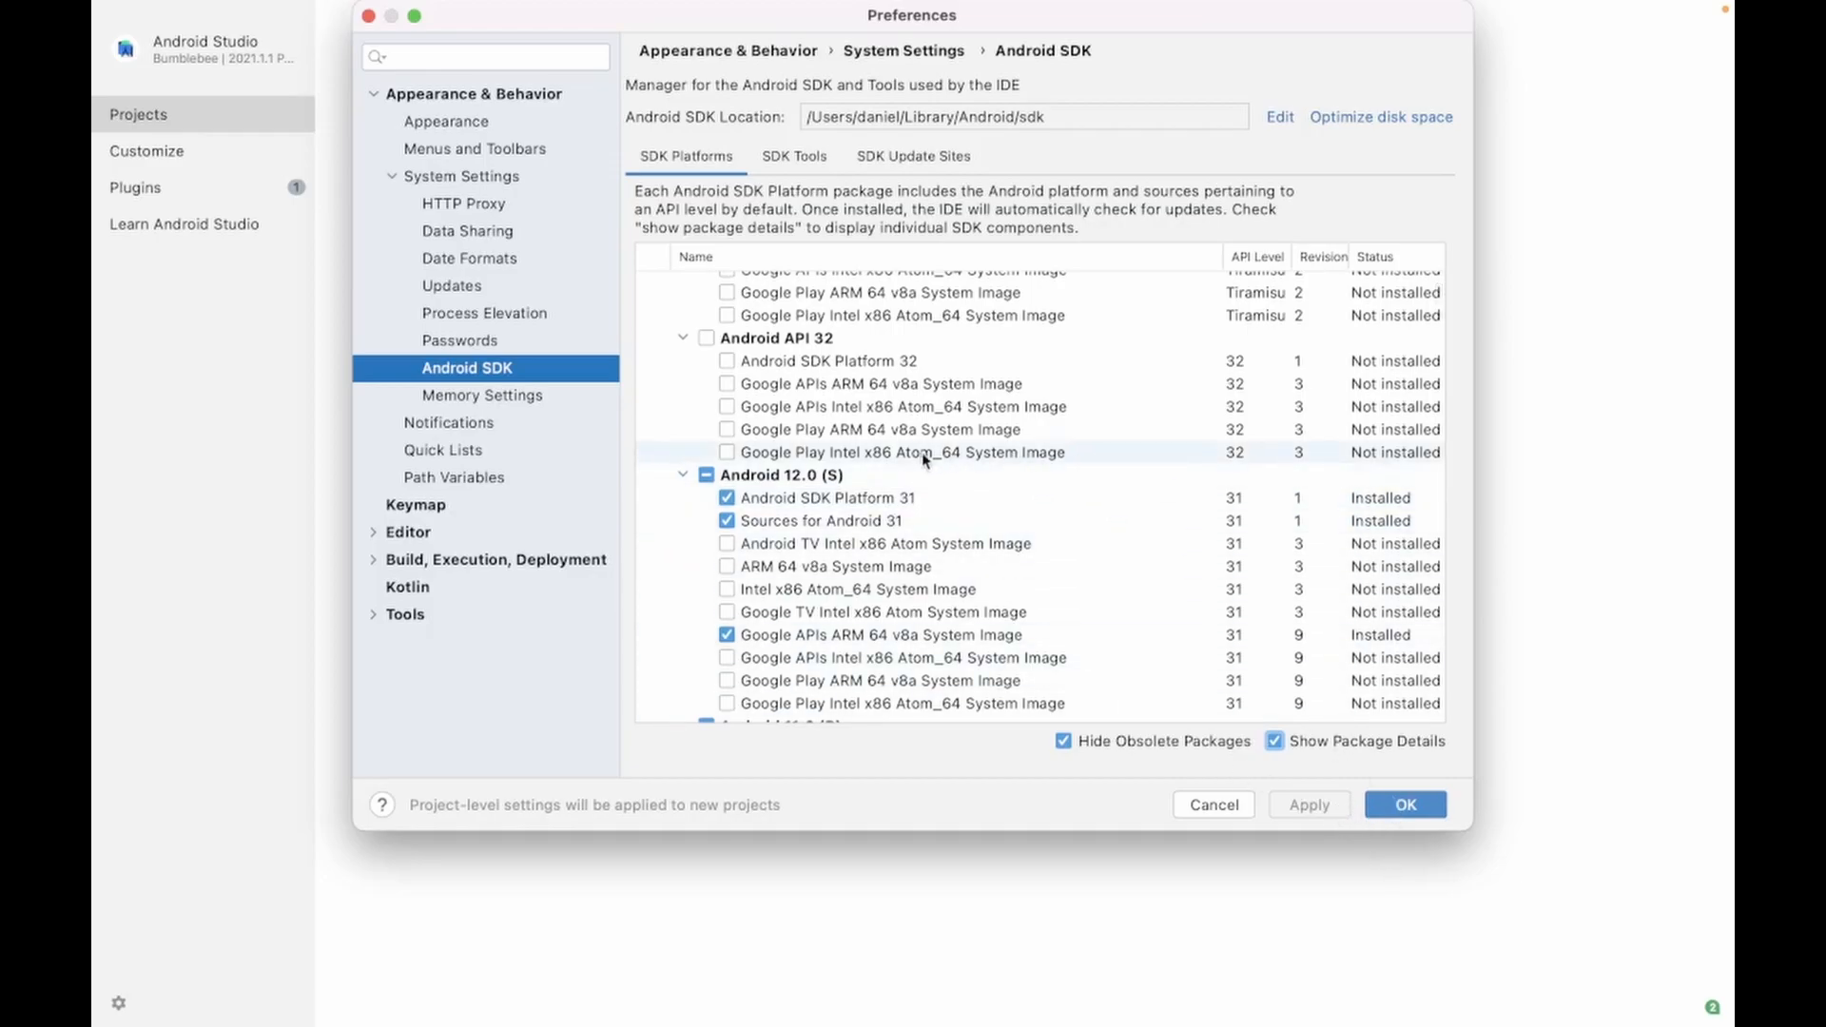
Try to install the Android TV Intel x86 Atom System Image under Android 12.0 (S).
left_click(726, 547)
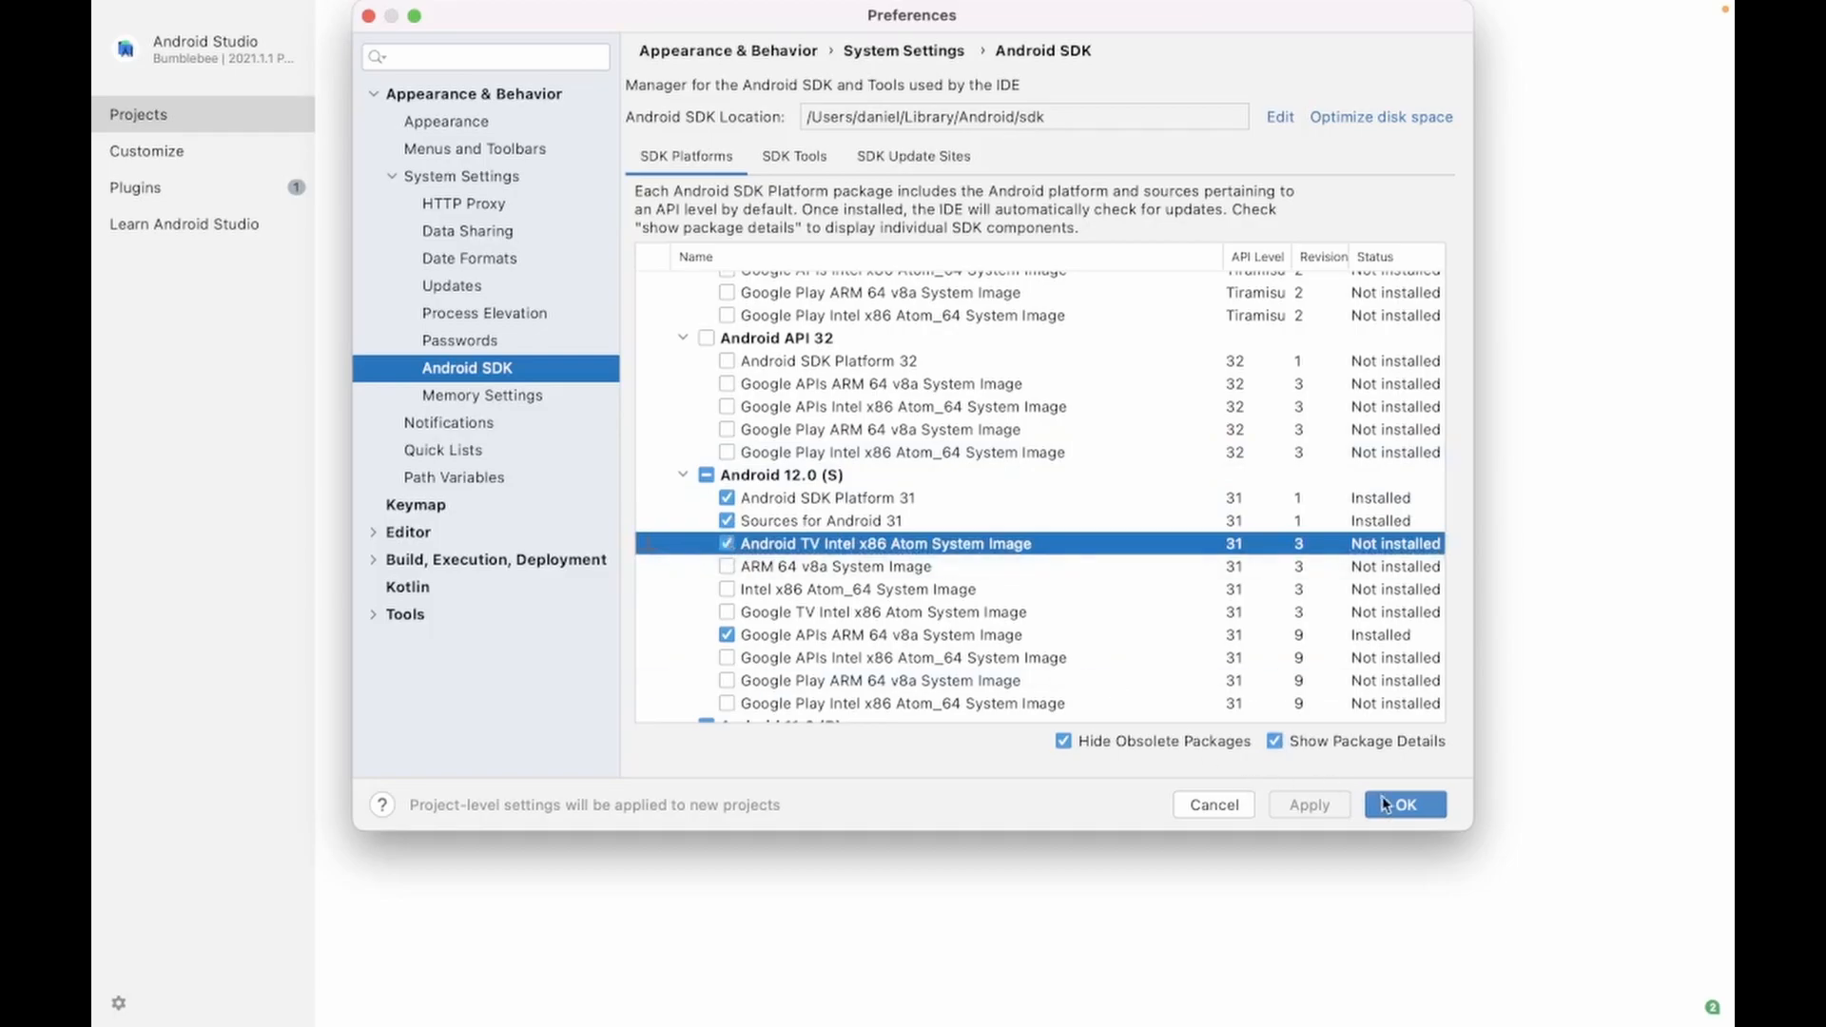
left_click(1405, 805)
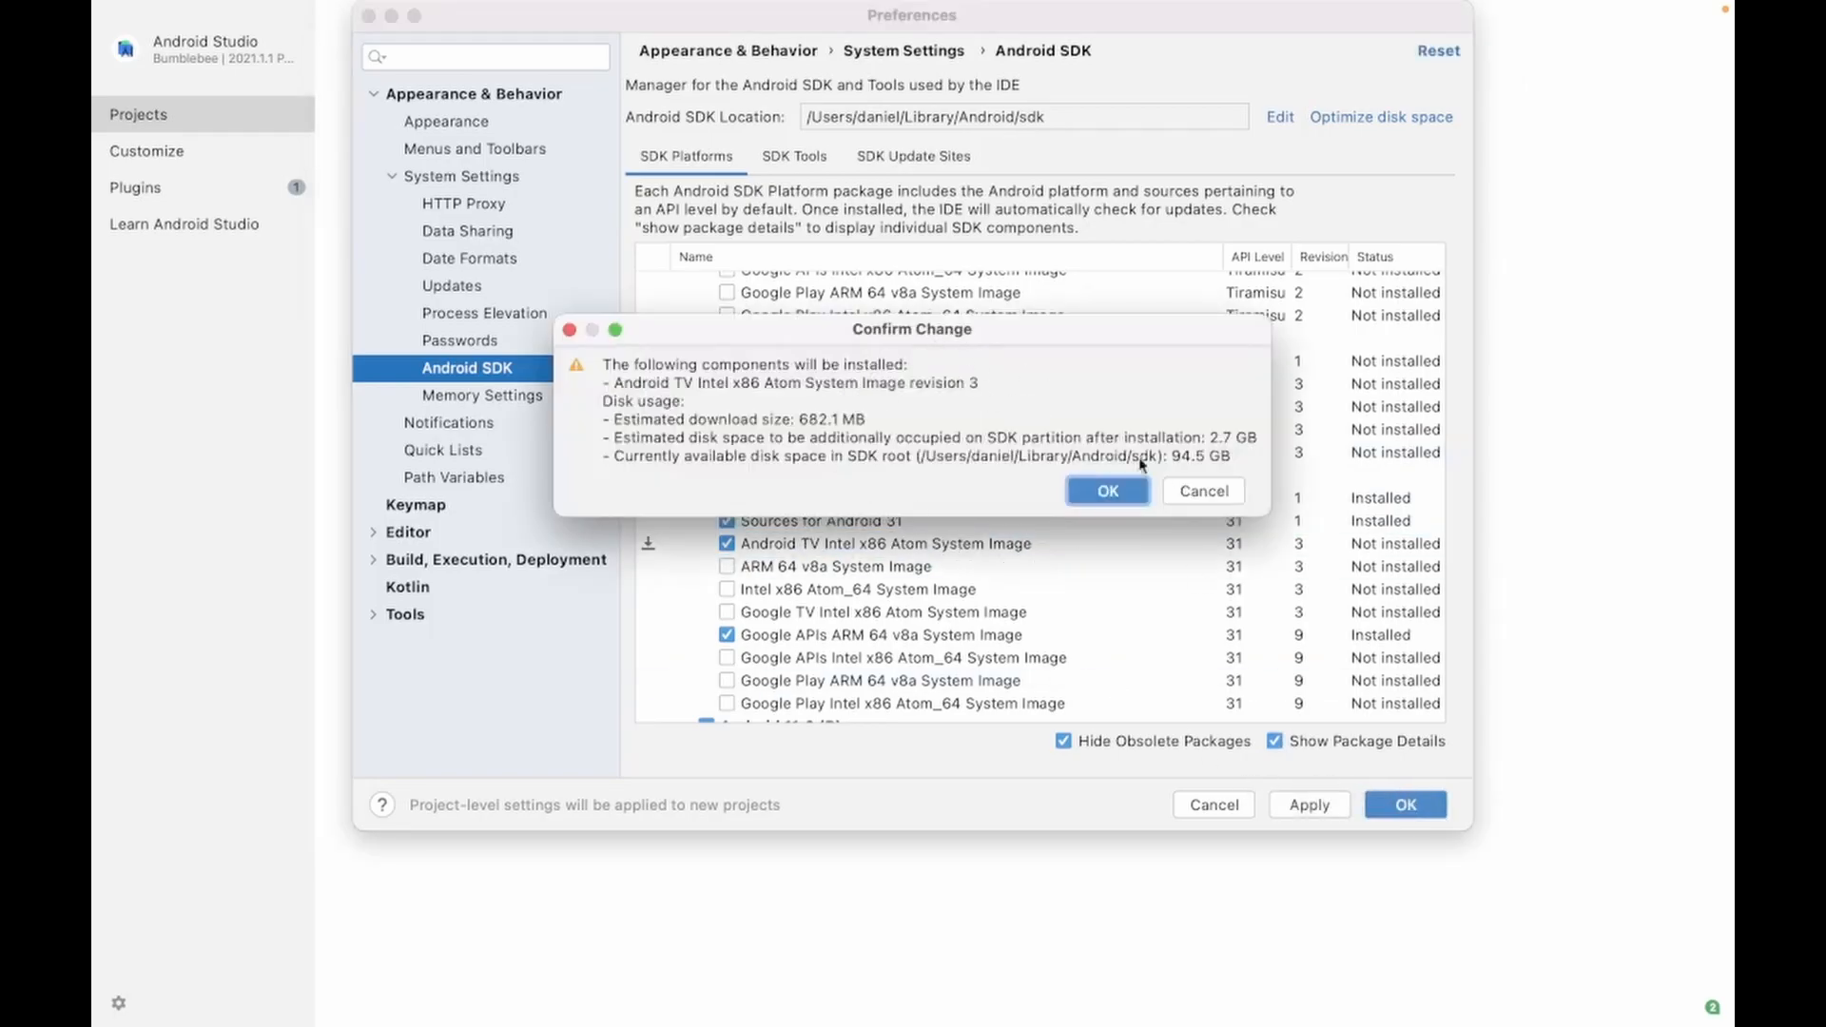
left_click(1206, 492)
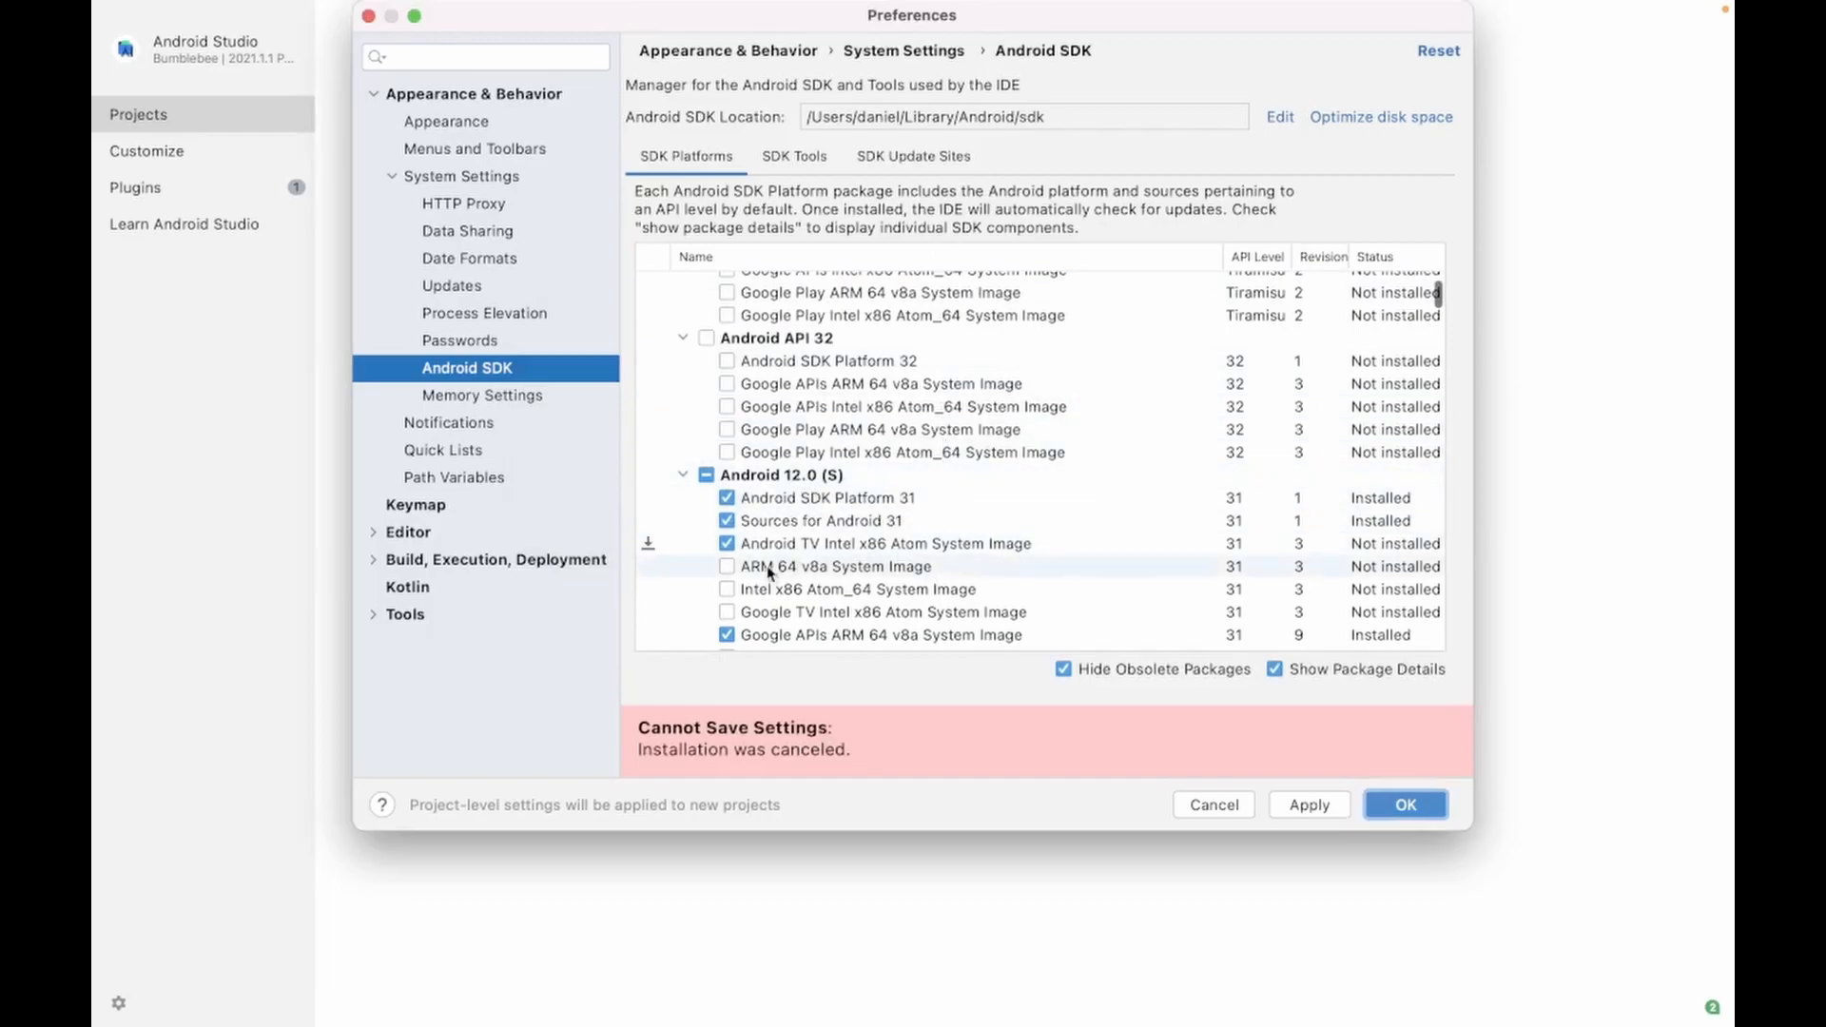
left_click(722, 545)
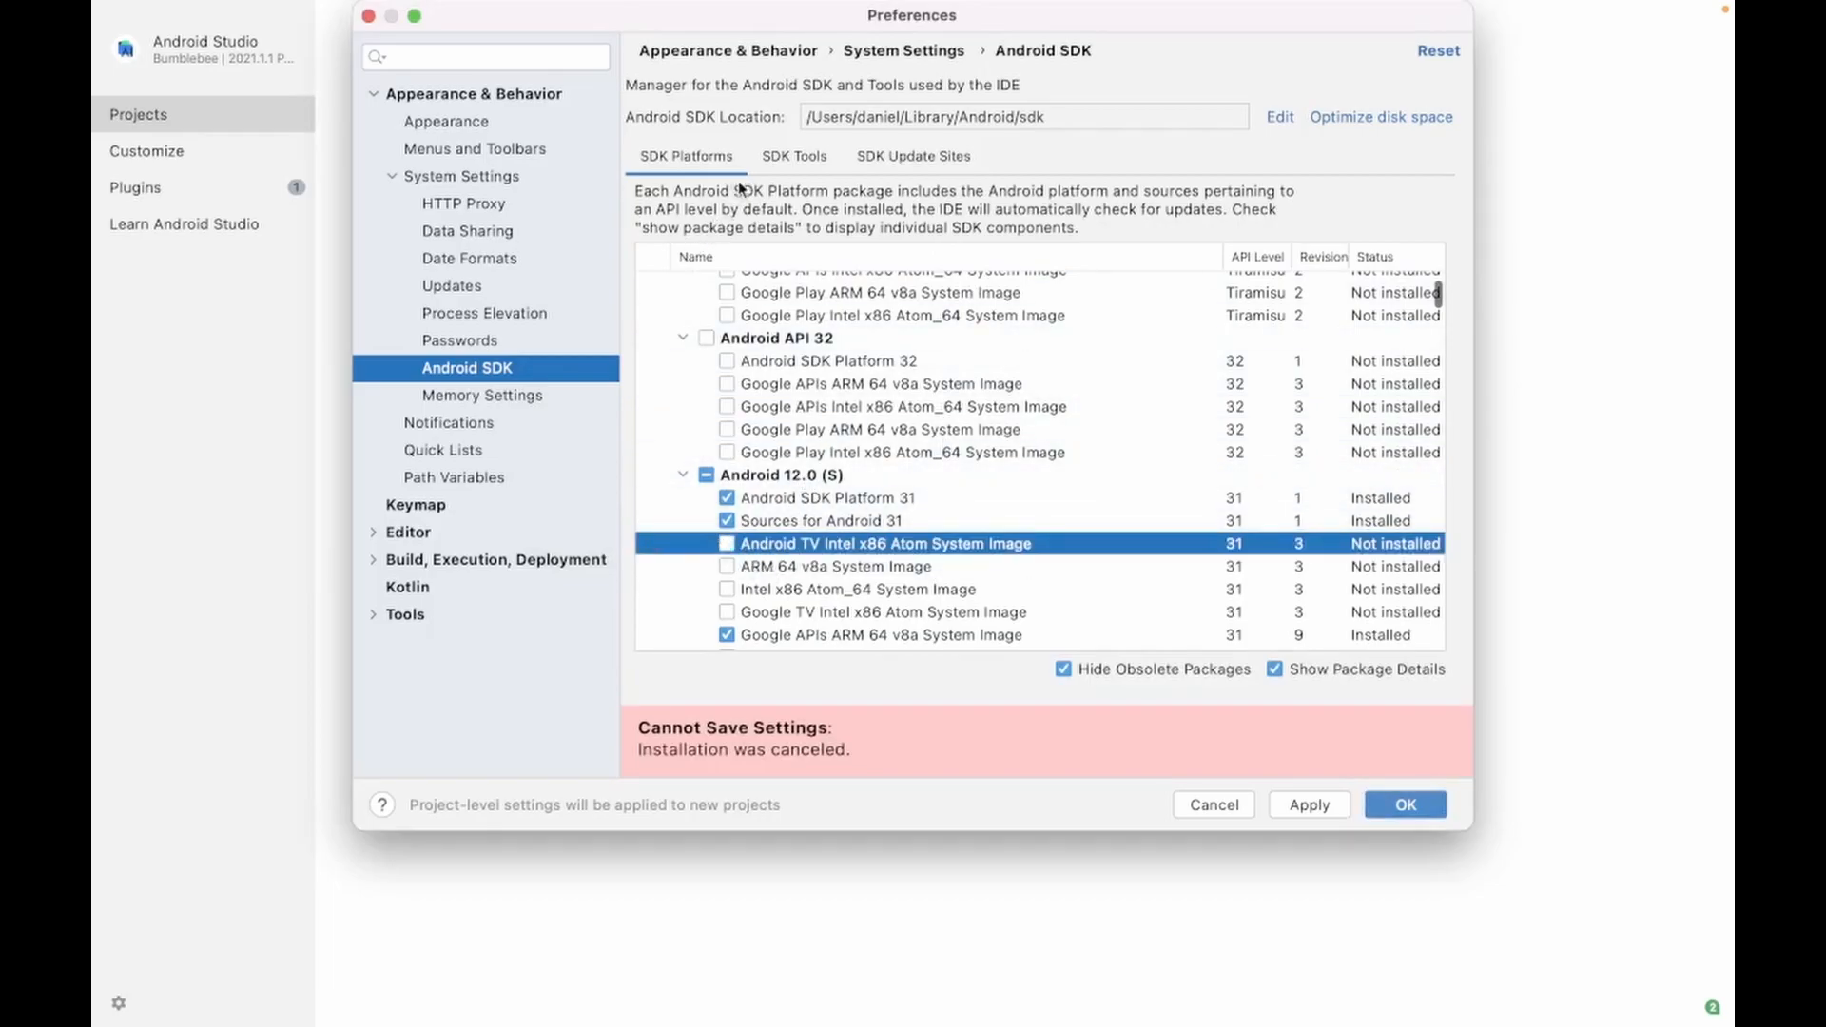
Examine the SDK developer tools with package details shown, including the Android SDK Command-line Tools, and close the SDK settings.
left_click(786, 157)
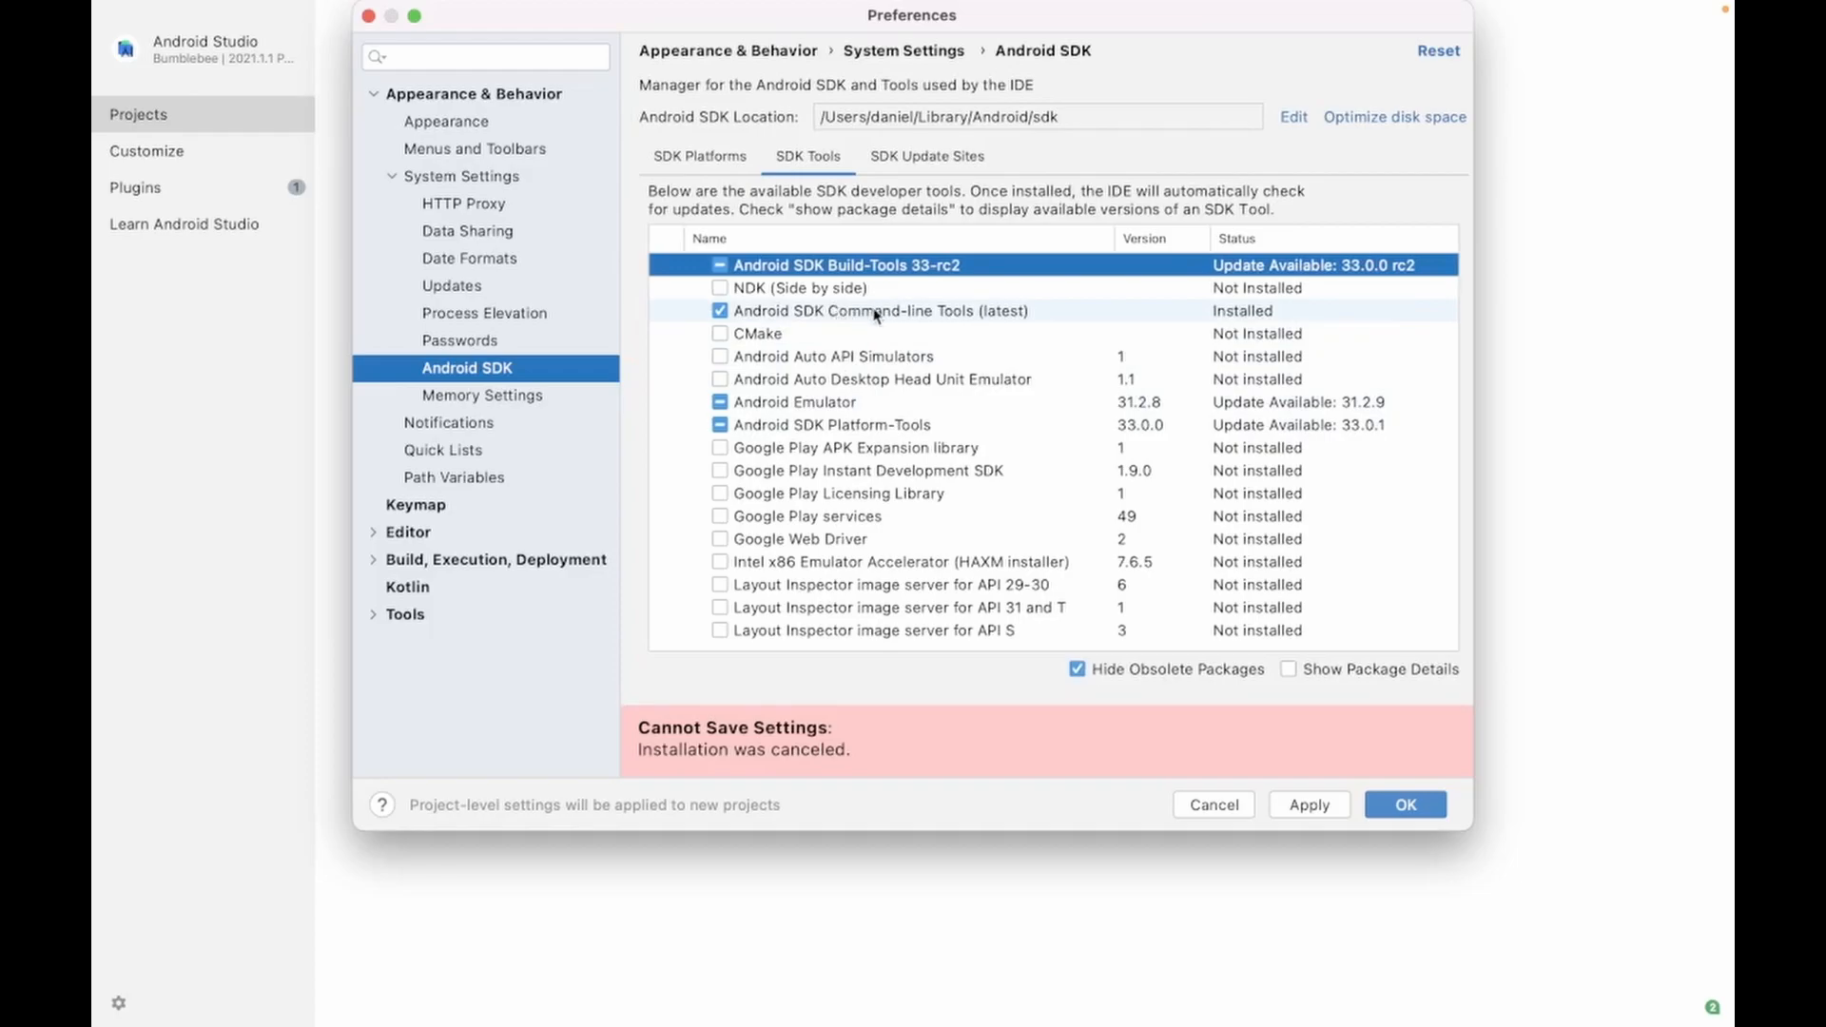
left_click(927, 319)
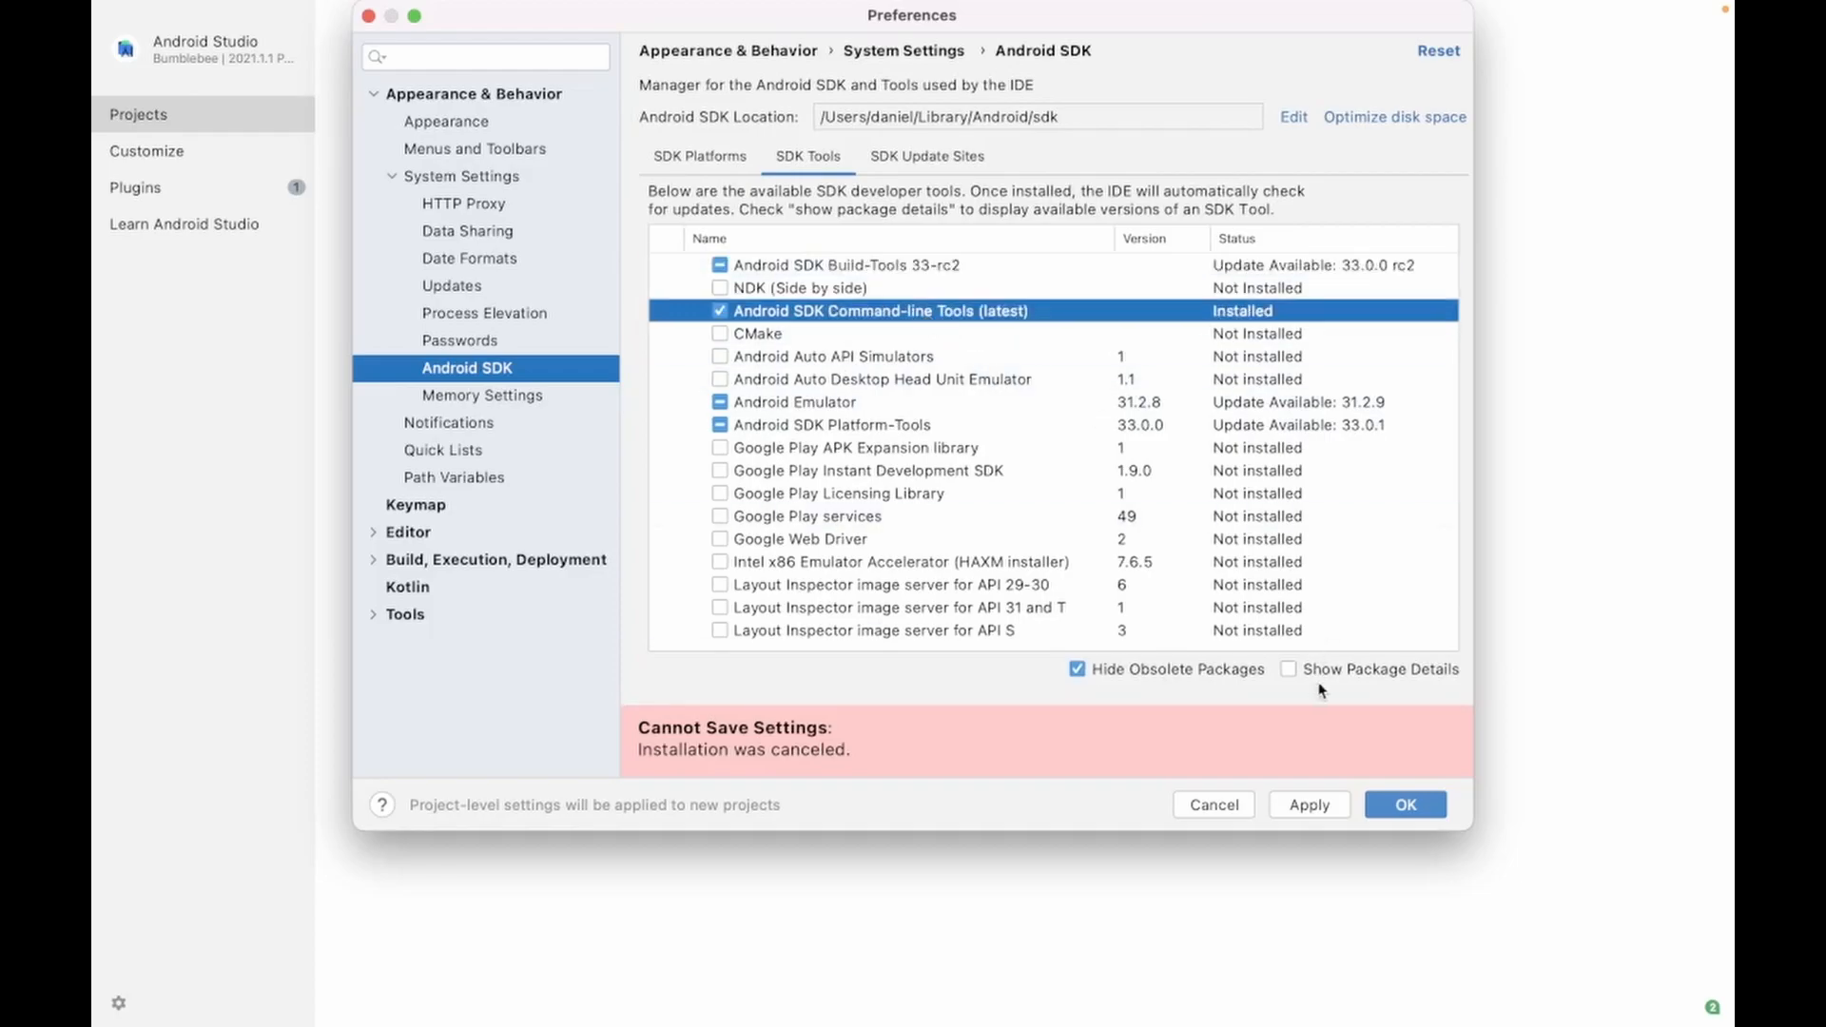
left_click(1290, 668)
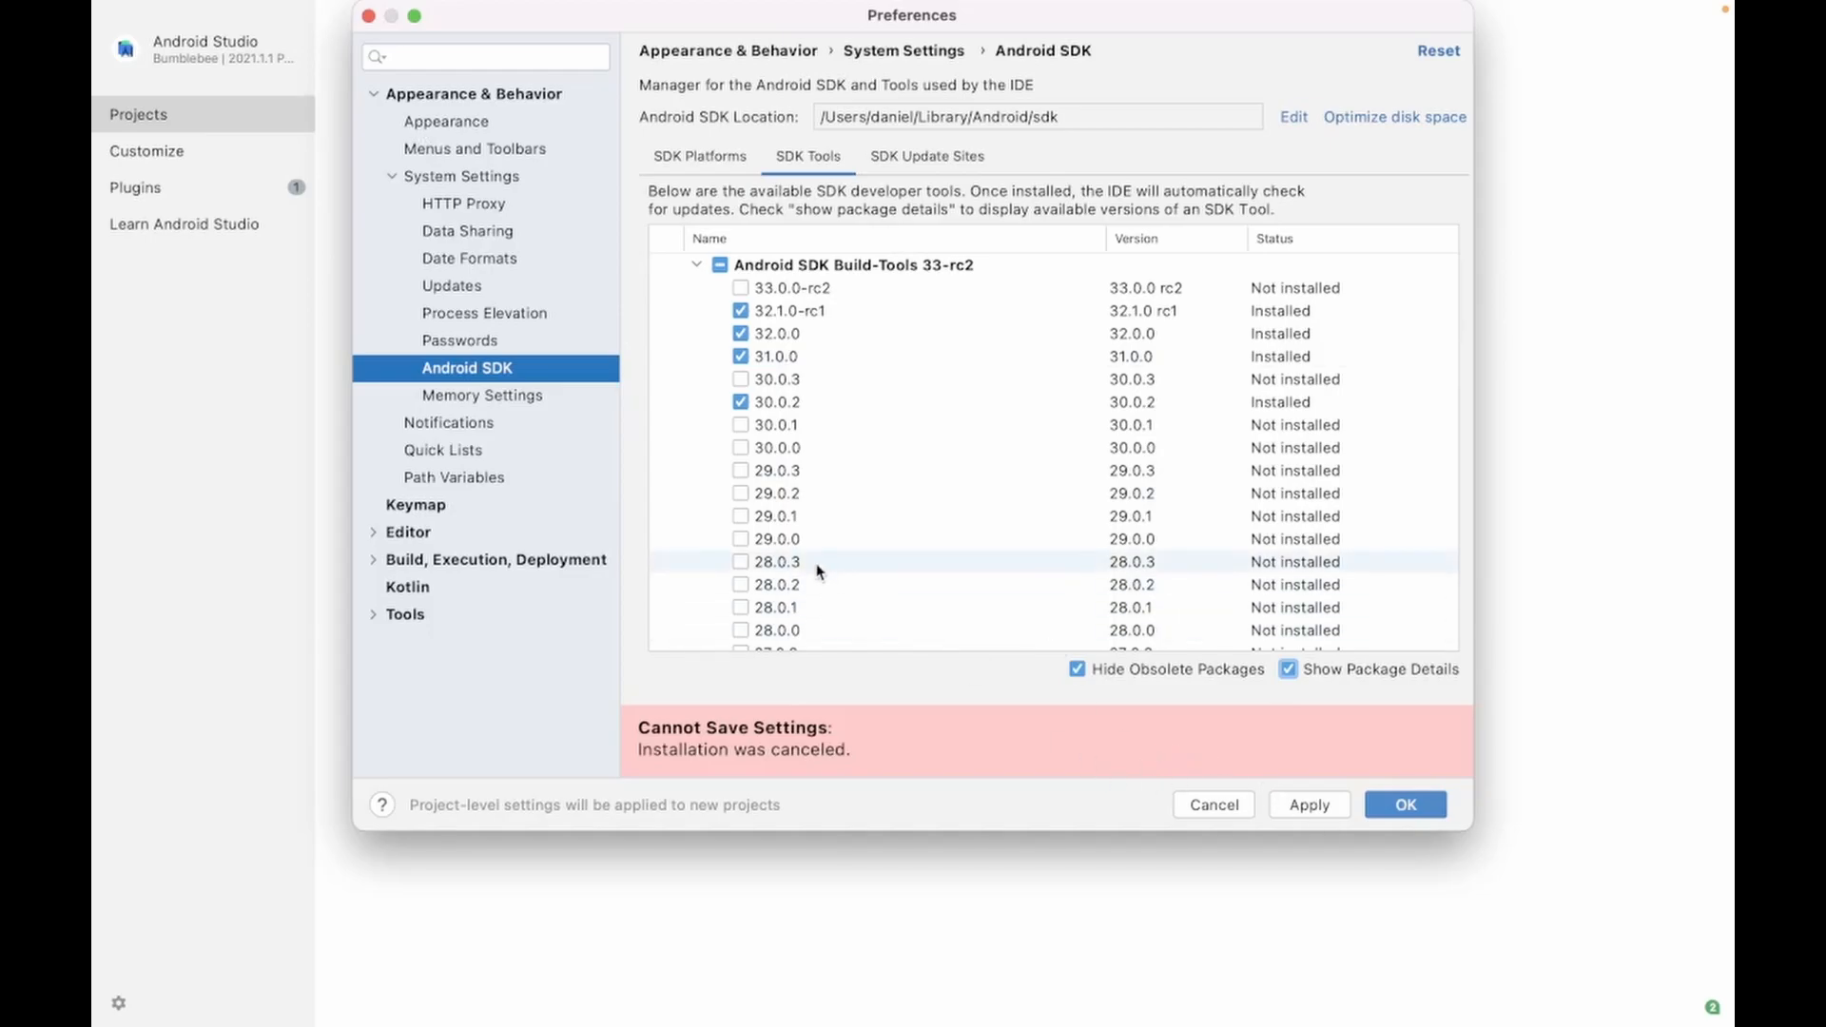
left_click(1241, 806)
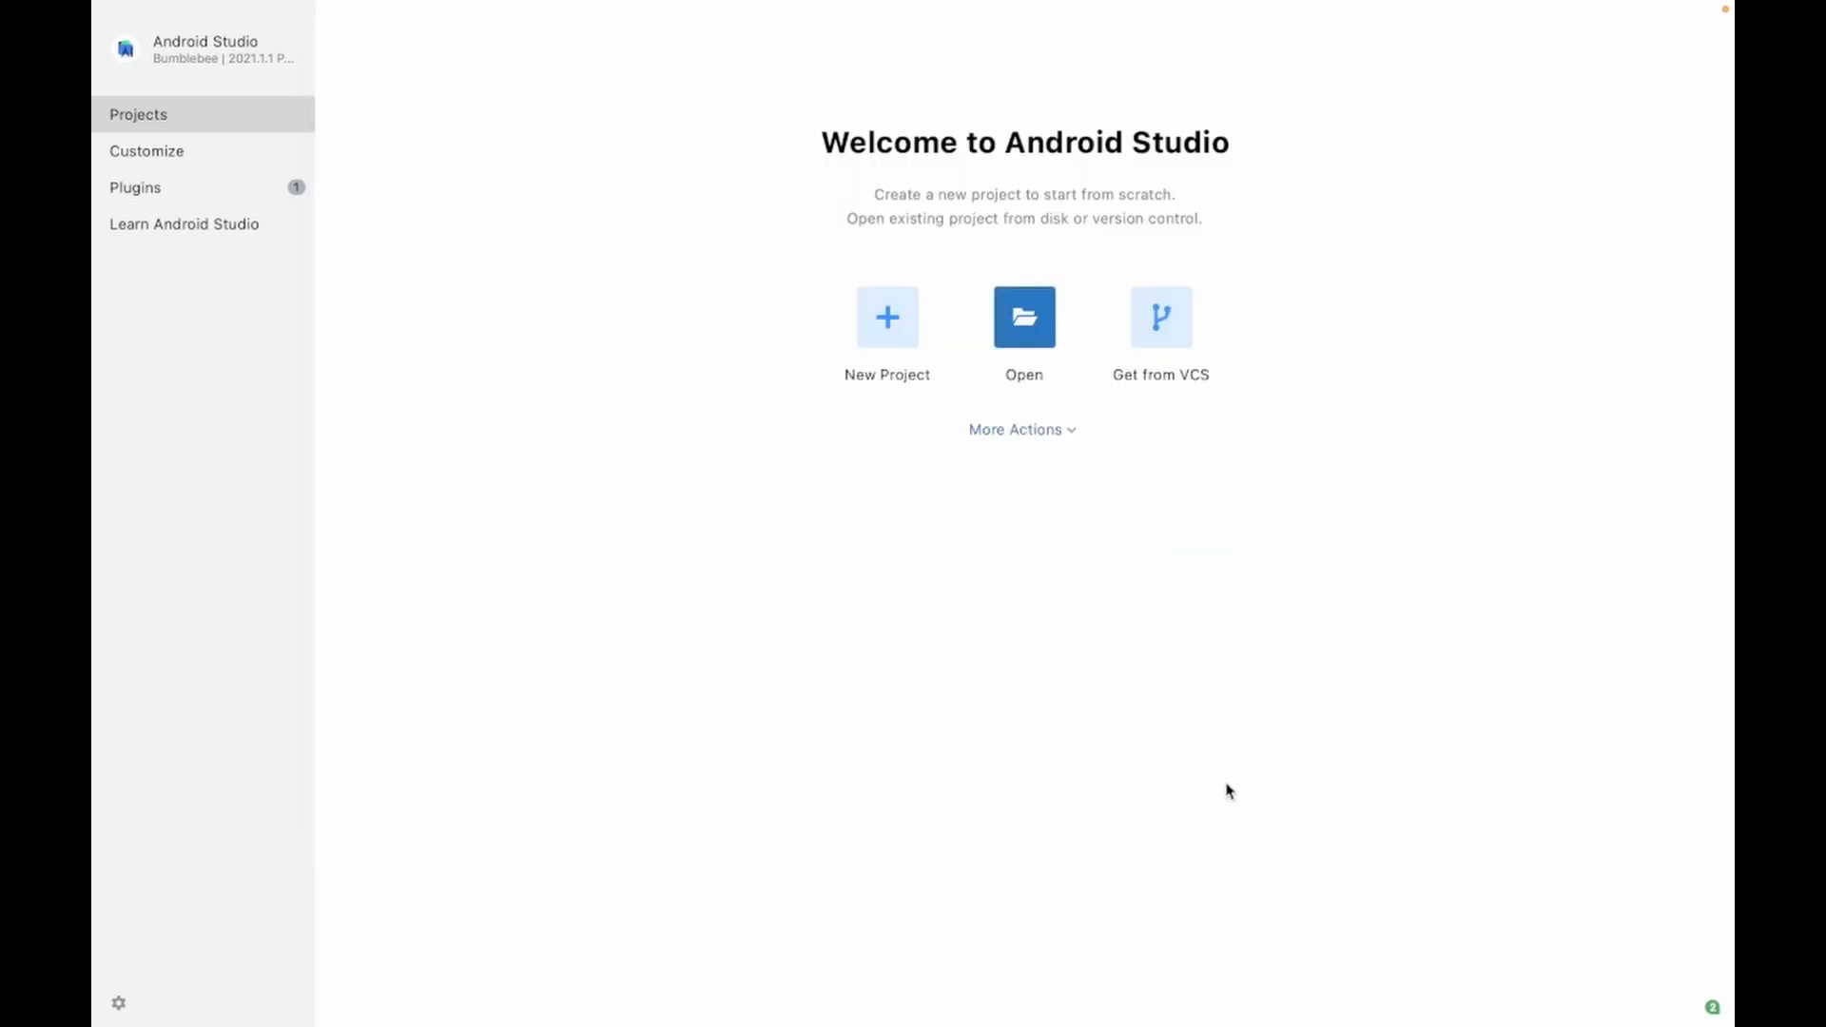
Show the details of the Pixel XL API 31 device in the Virtual Device Manager.
left_click(1066, 429)
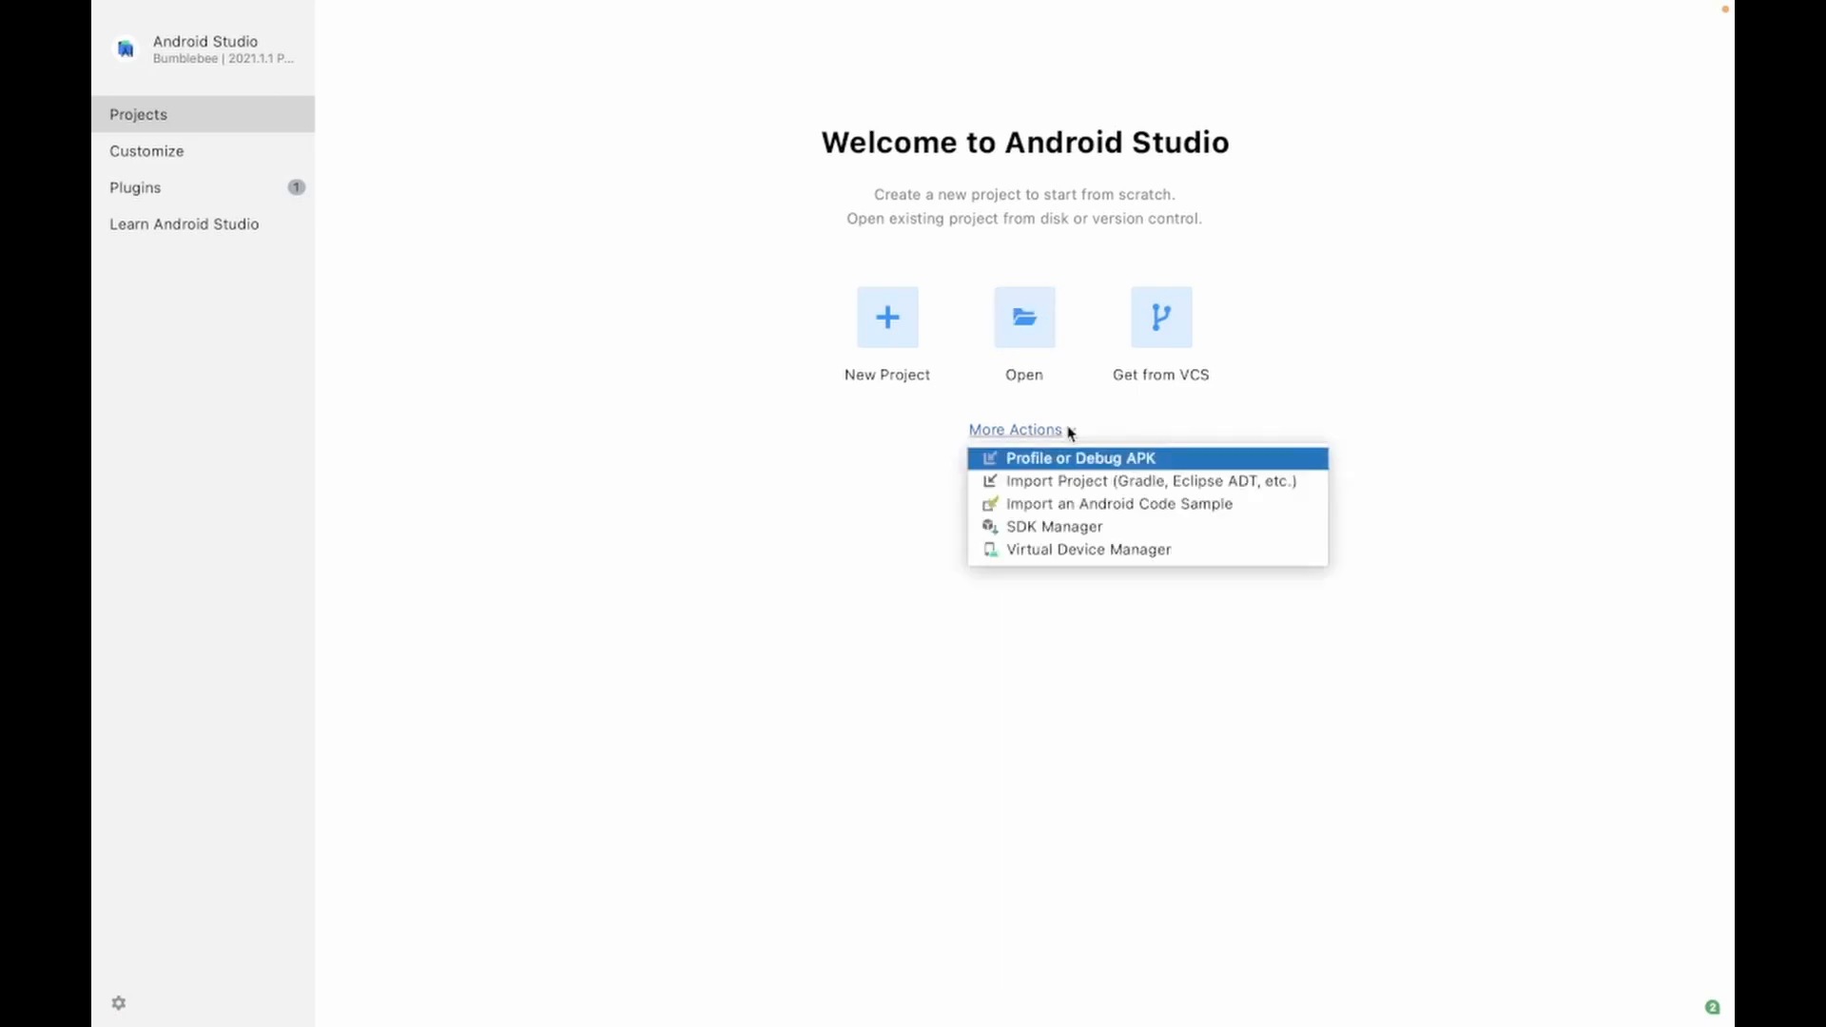
left_click(1056, 549)
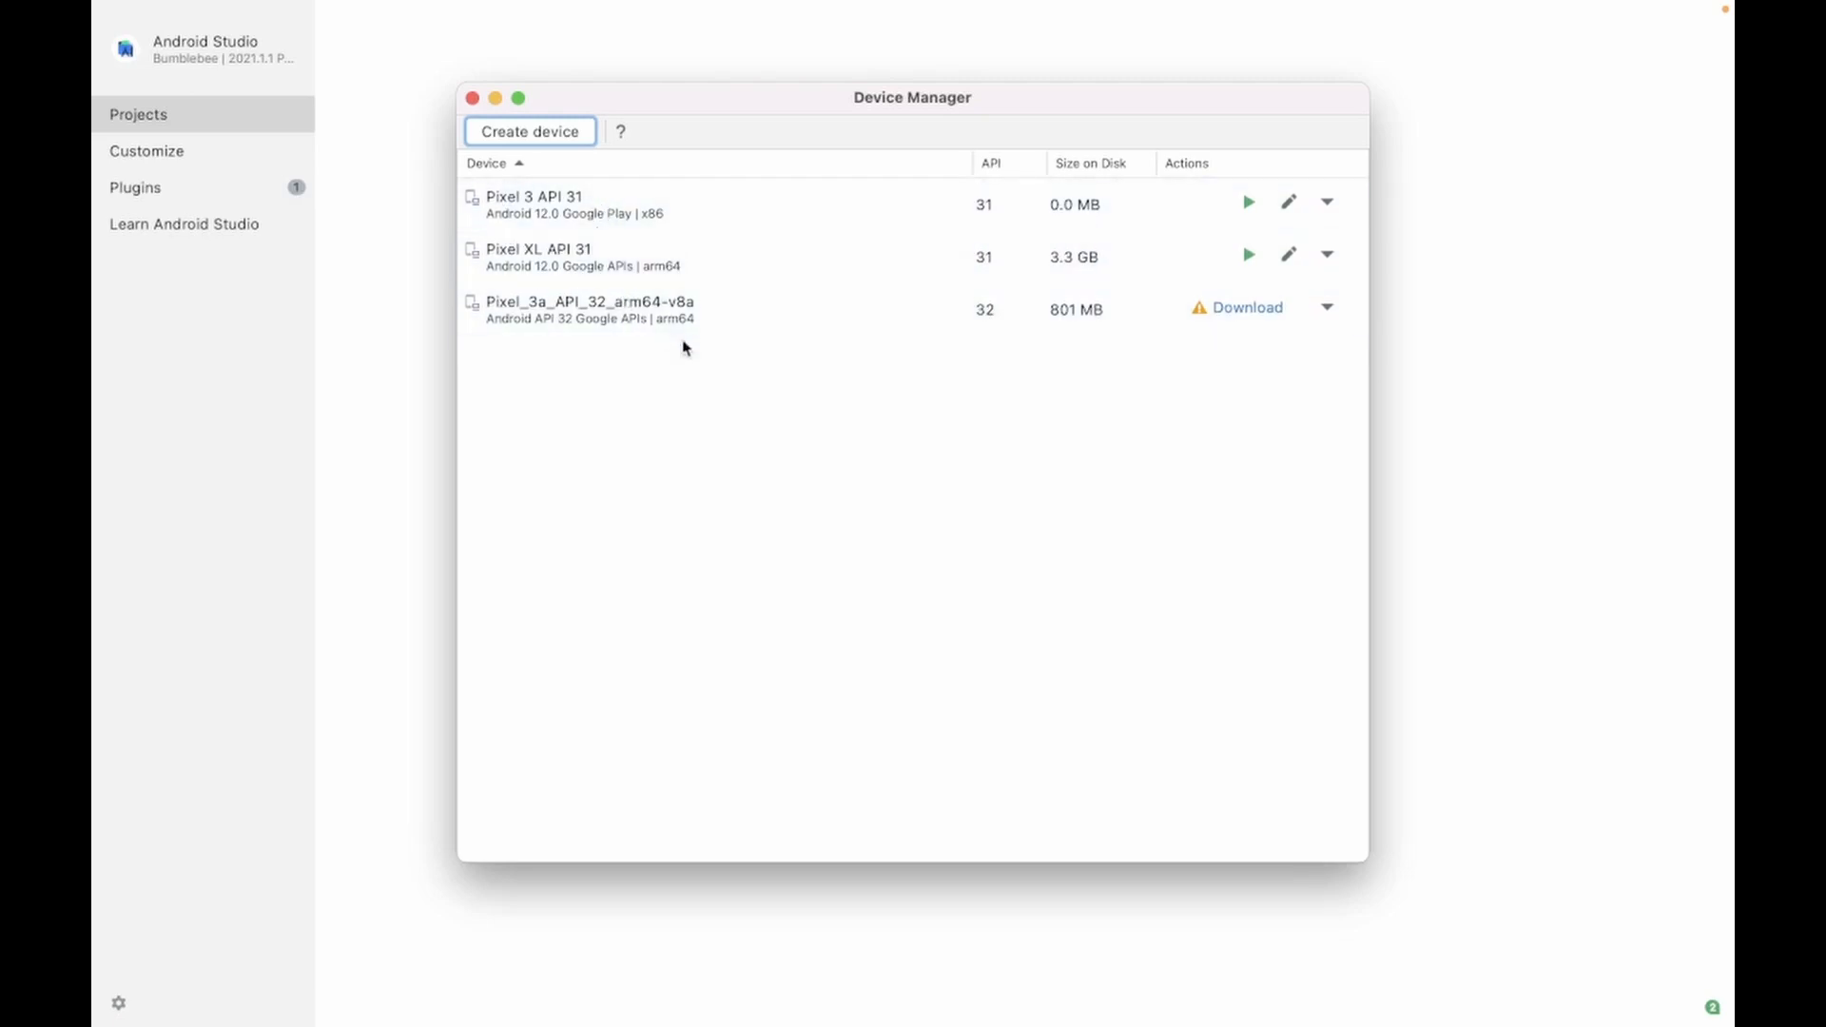
left_click(596, 267)
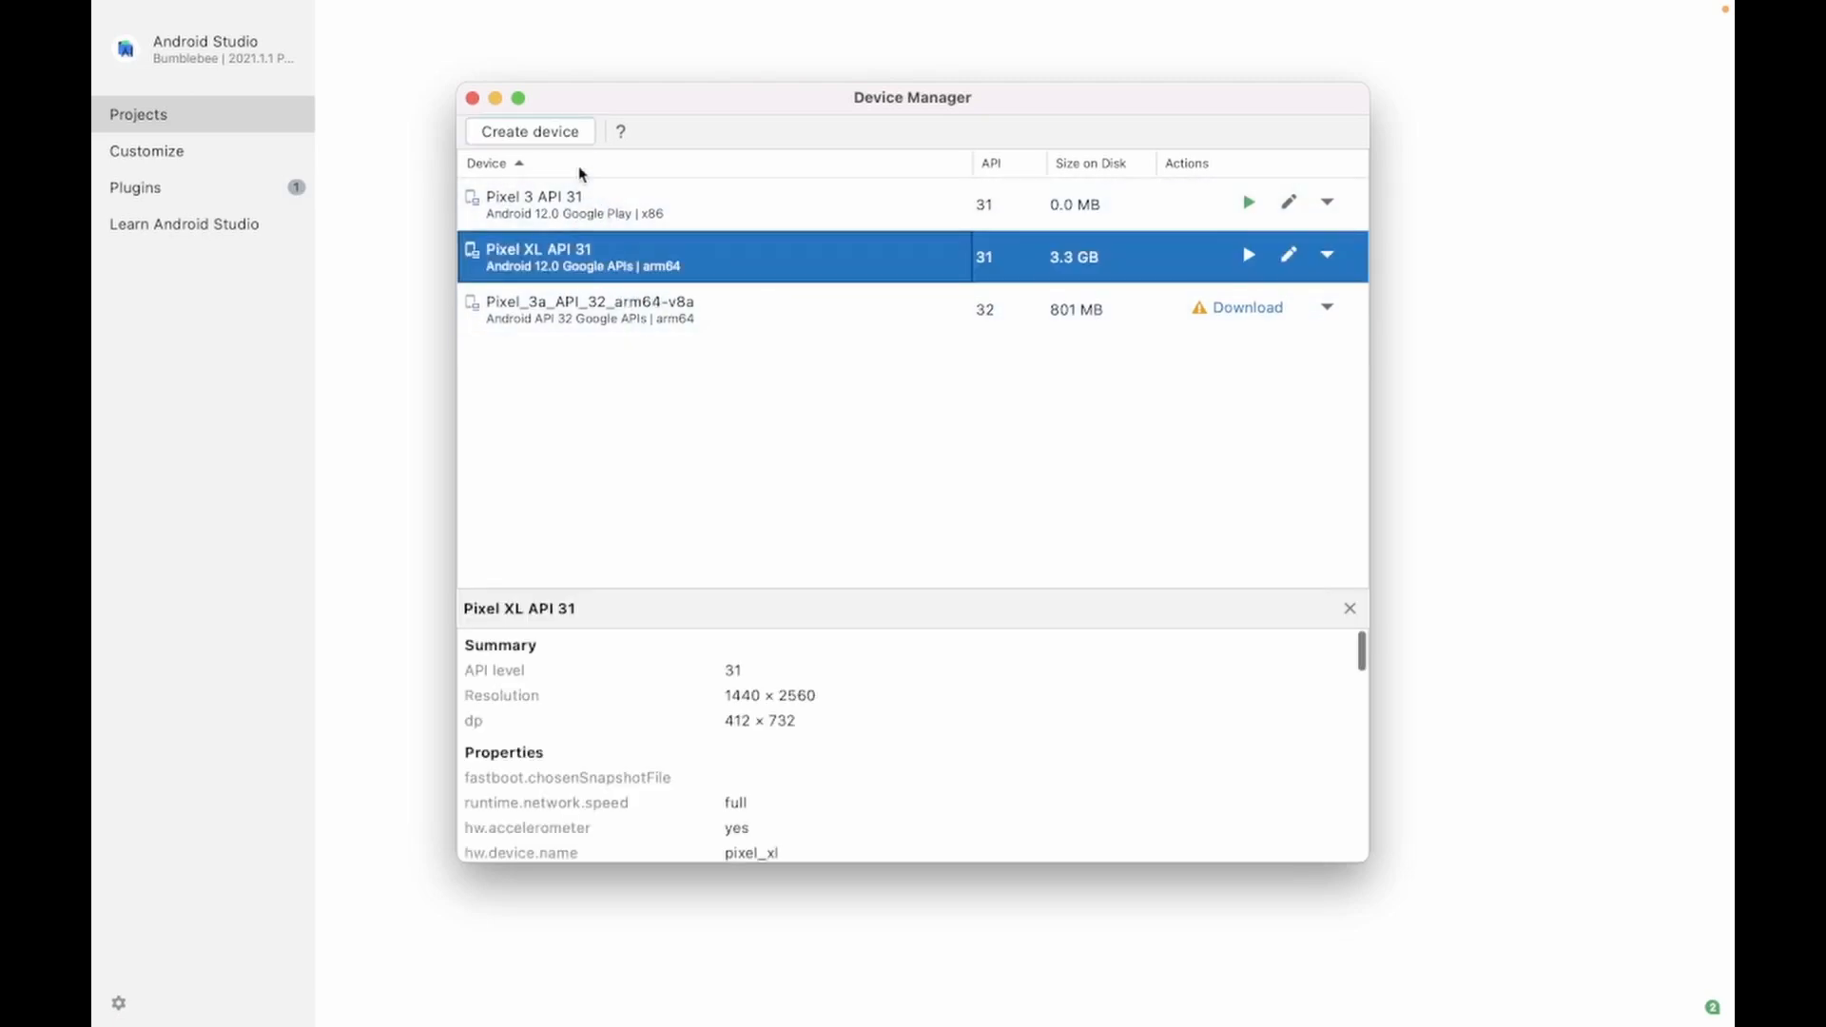
Try to create a Pixel 5 virtual phone up to the system image choice, and close the Device Manager.
left_click(547, 132)
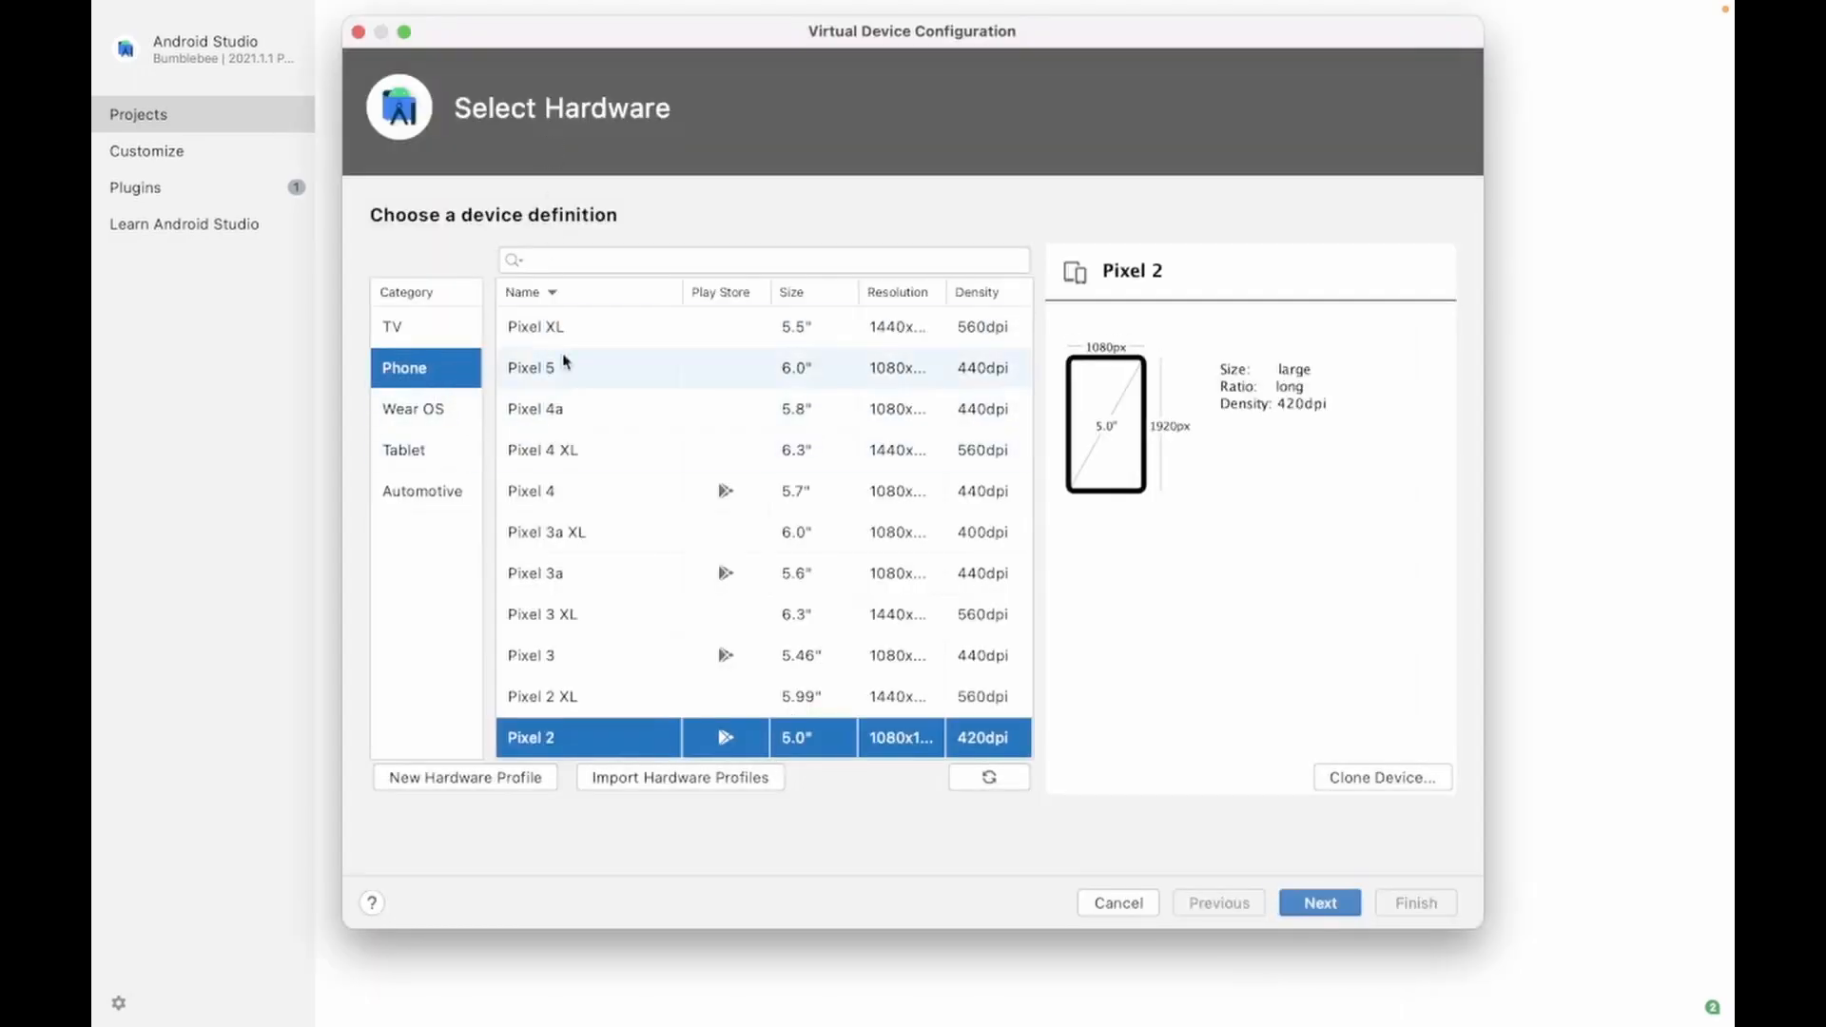
left_click(579, 369)
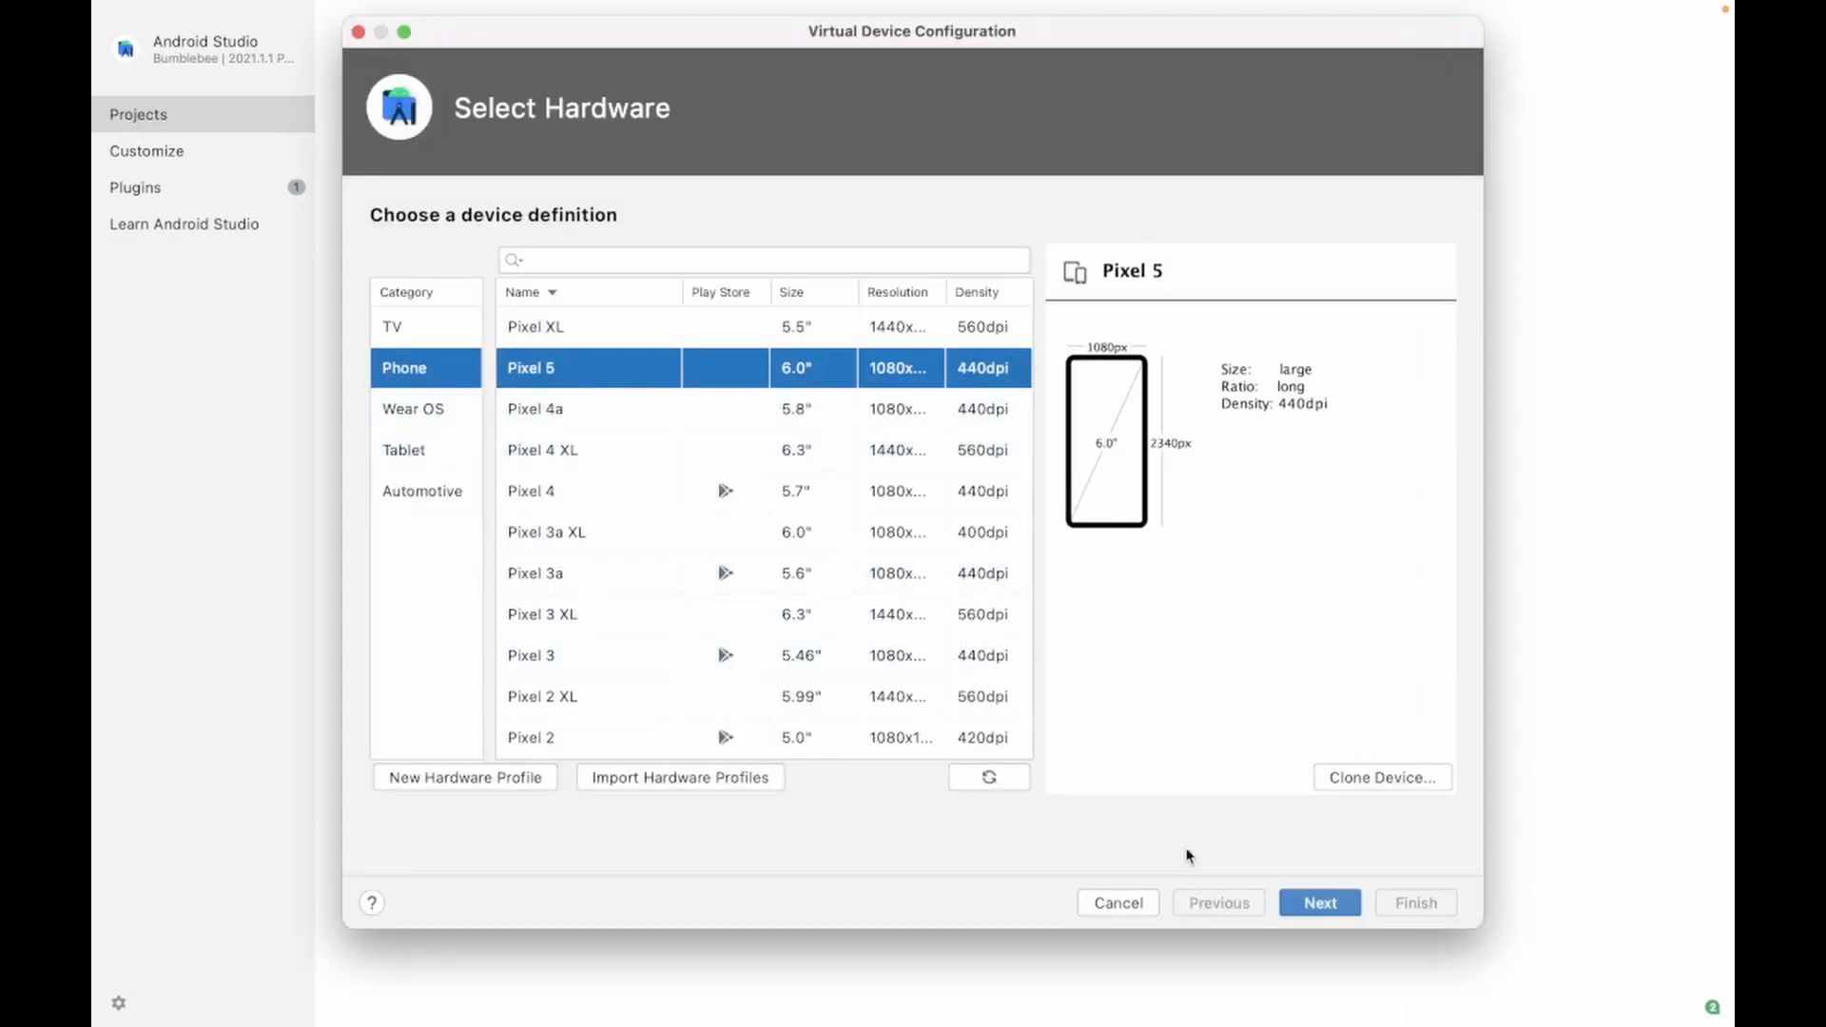
left_click(1318, 904)
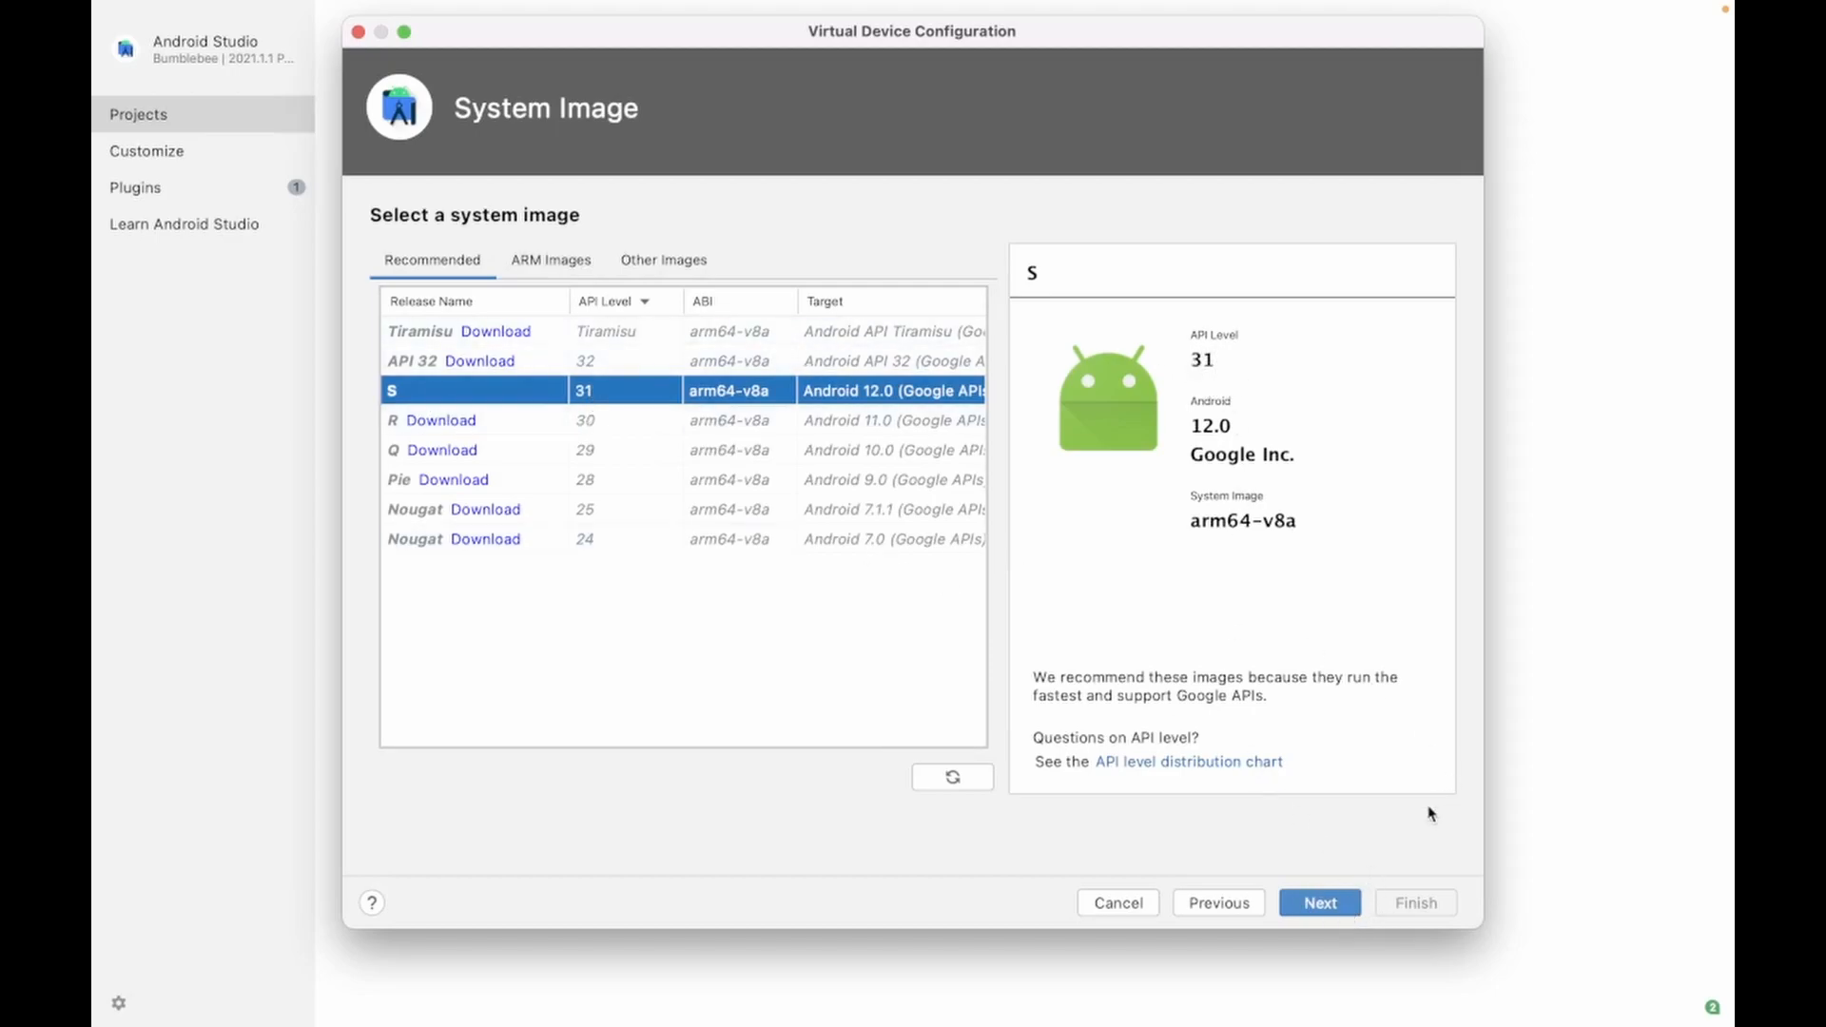
left_click(1120, 911)
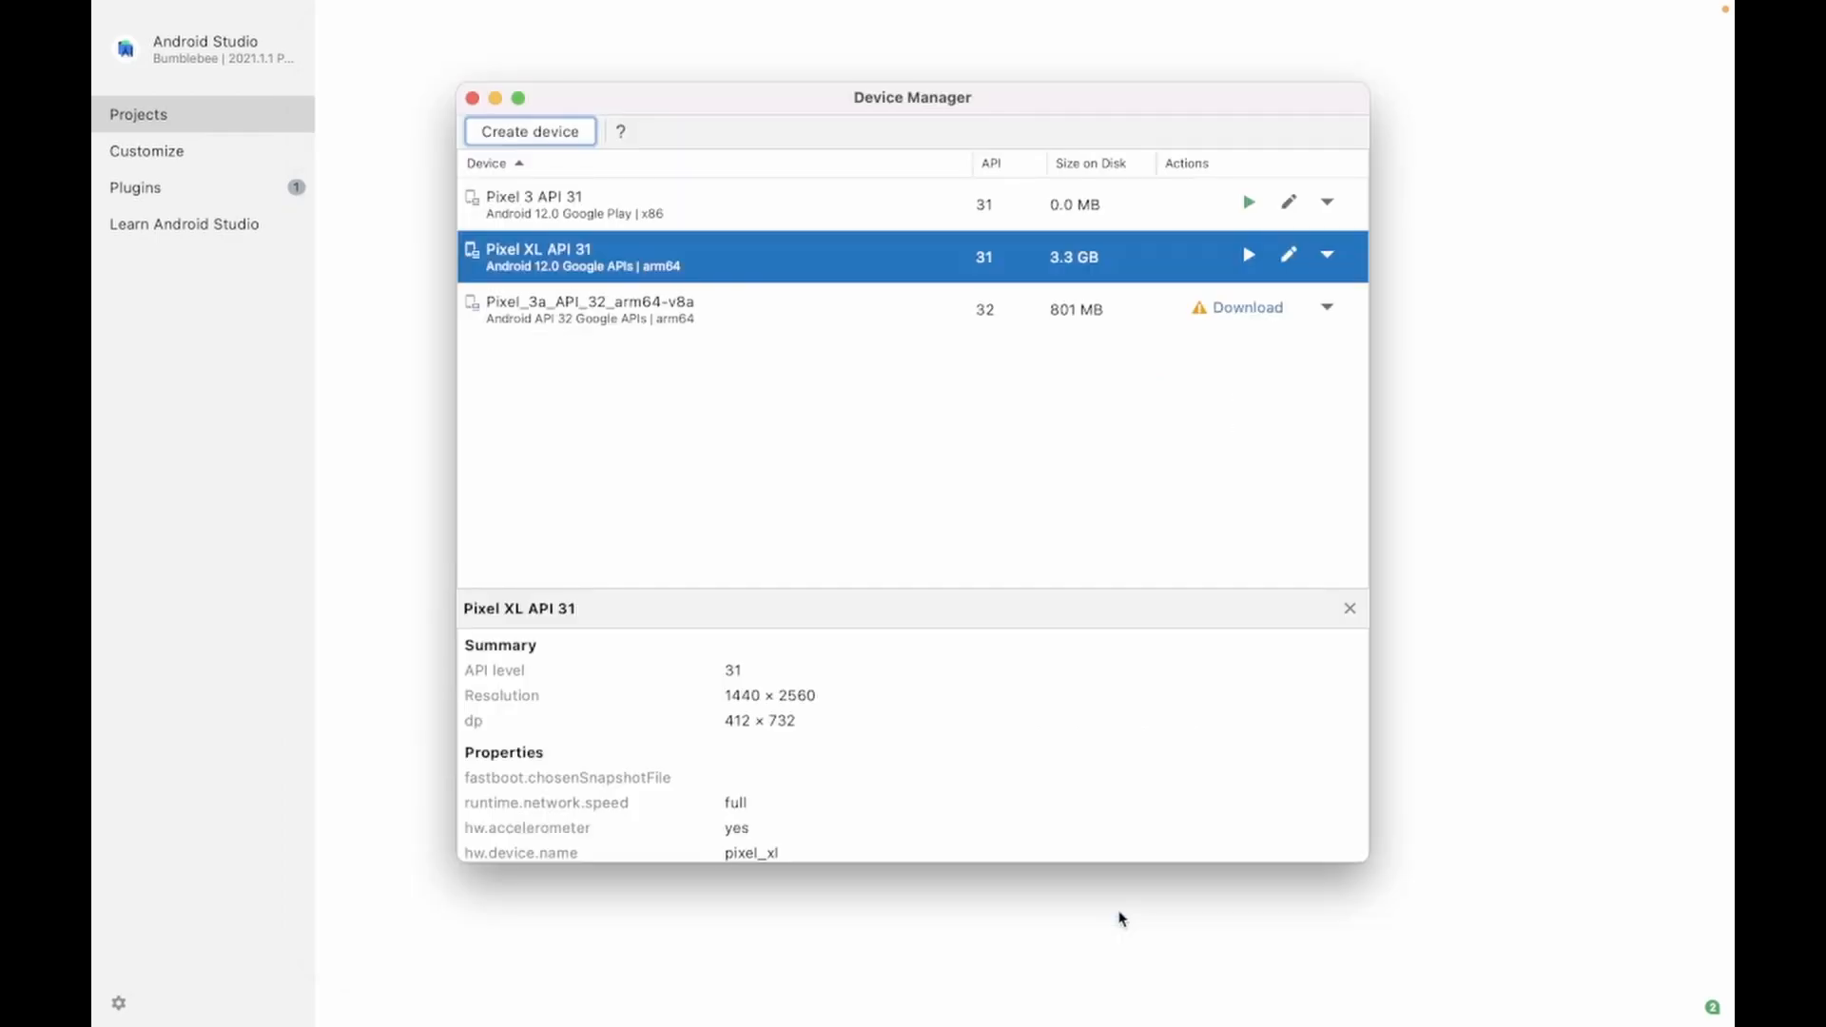
left_click(473, 99)
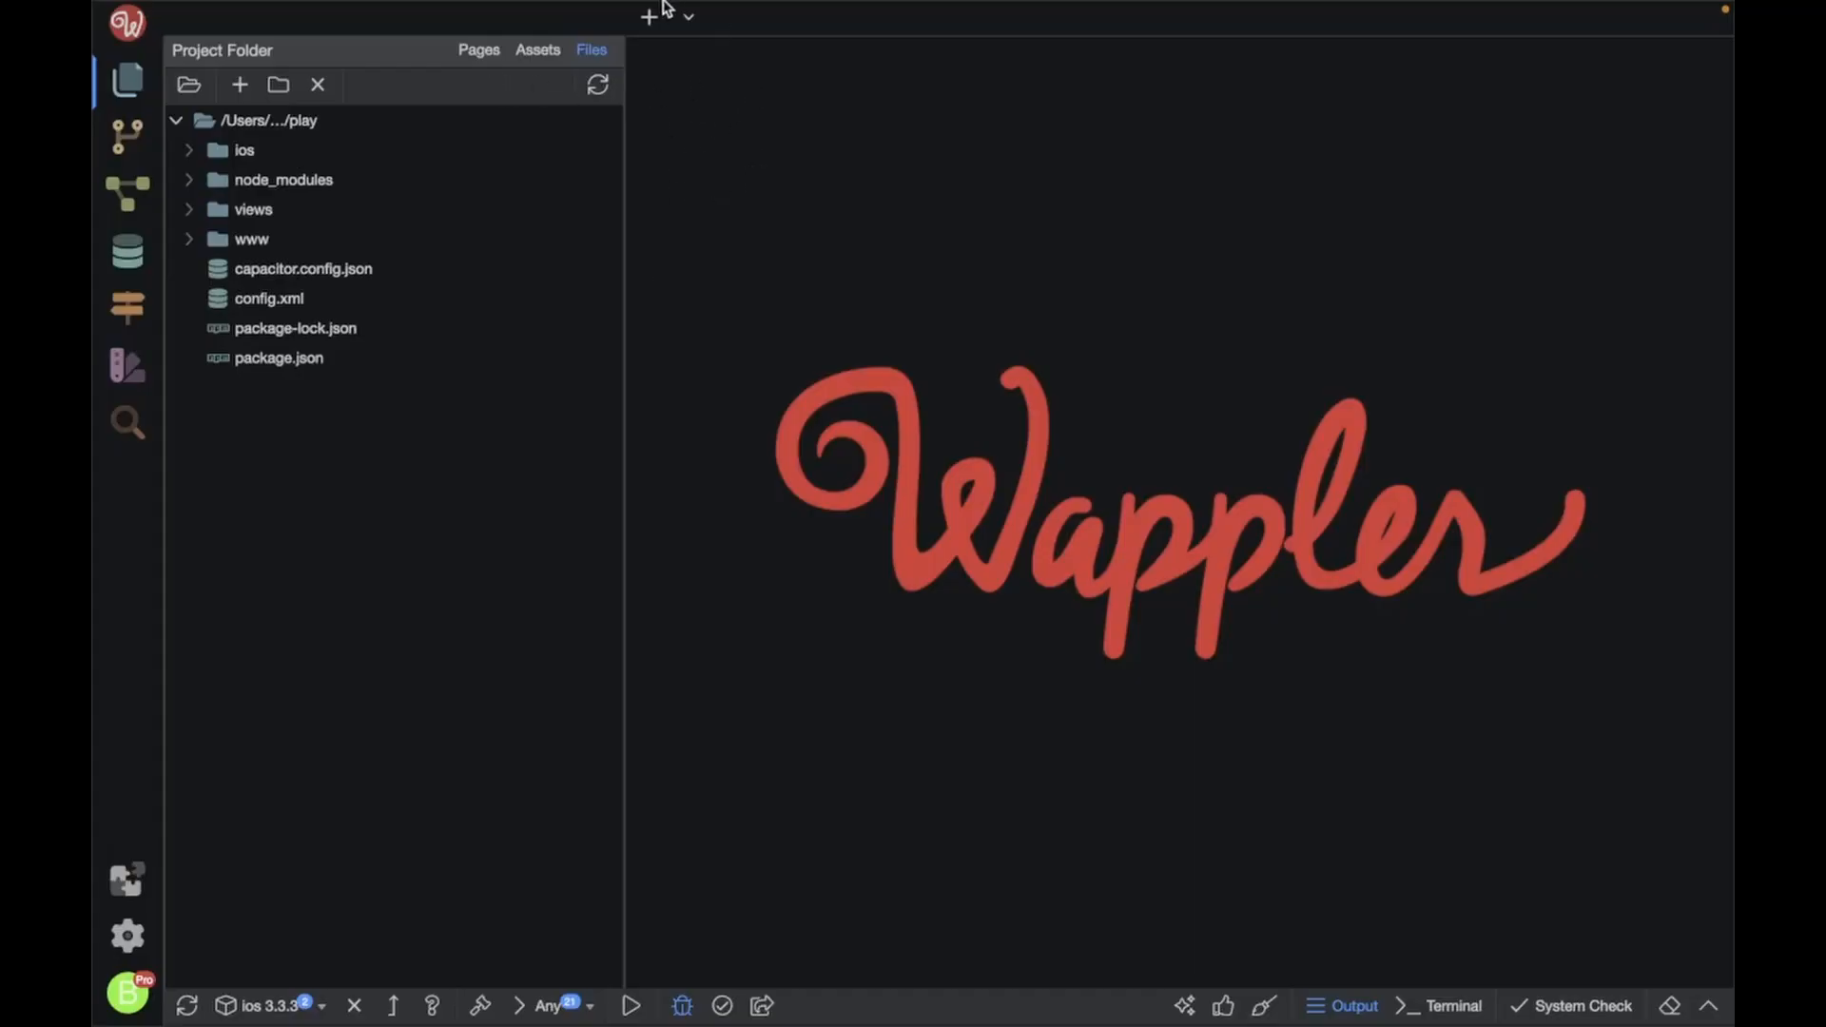
mouse_move(662, 8)
left_click(650, 21)
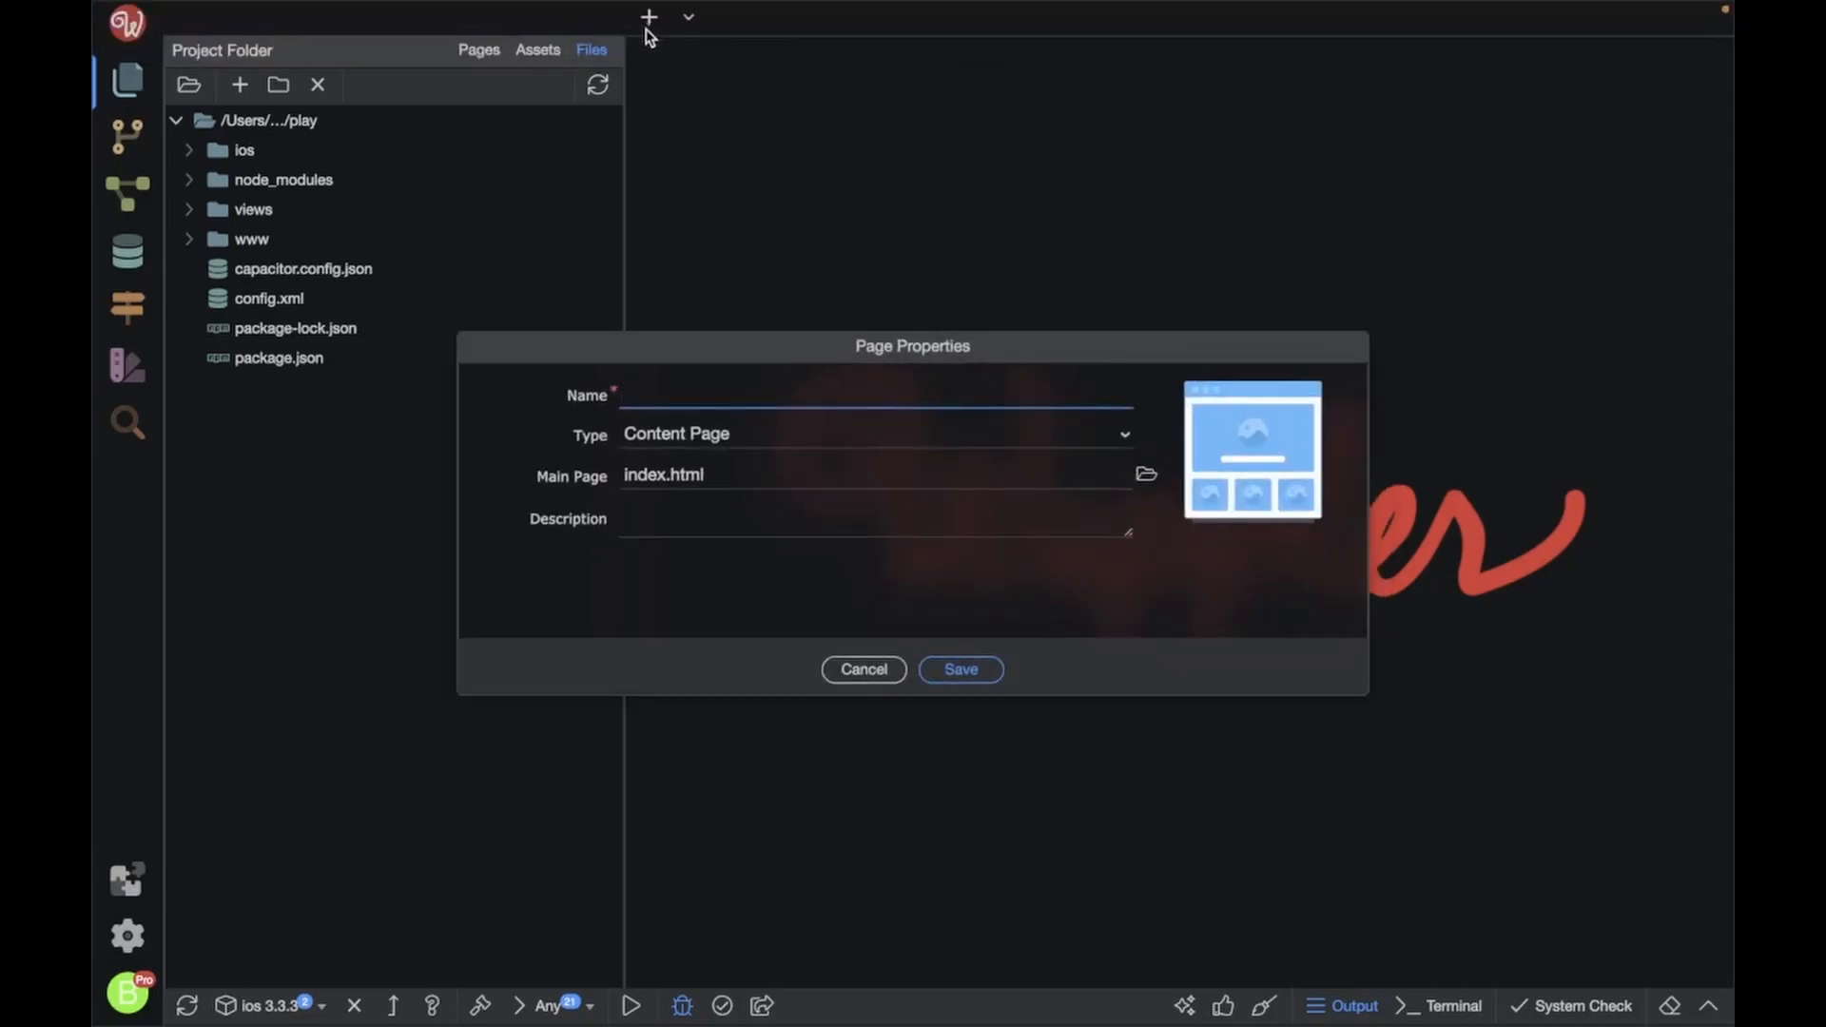
left_click(894, 678)
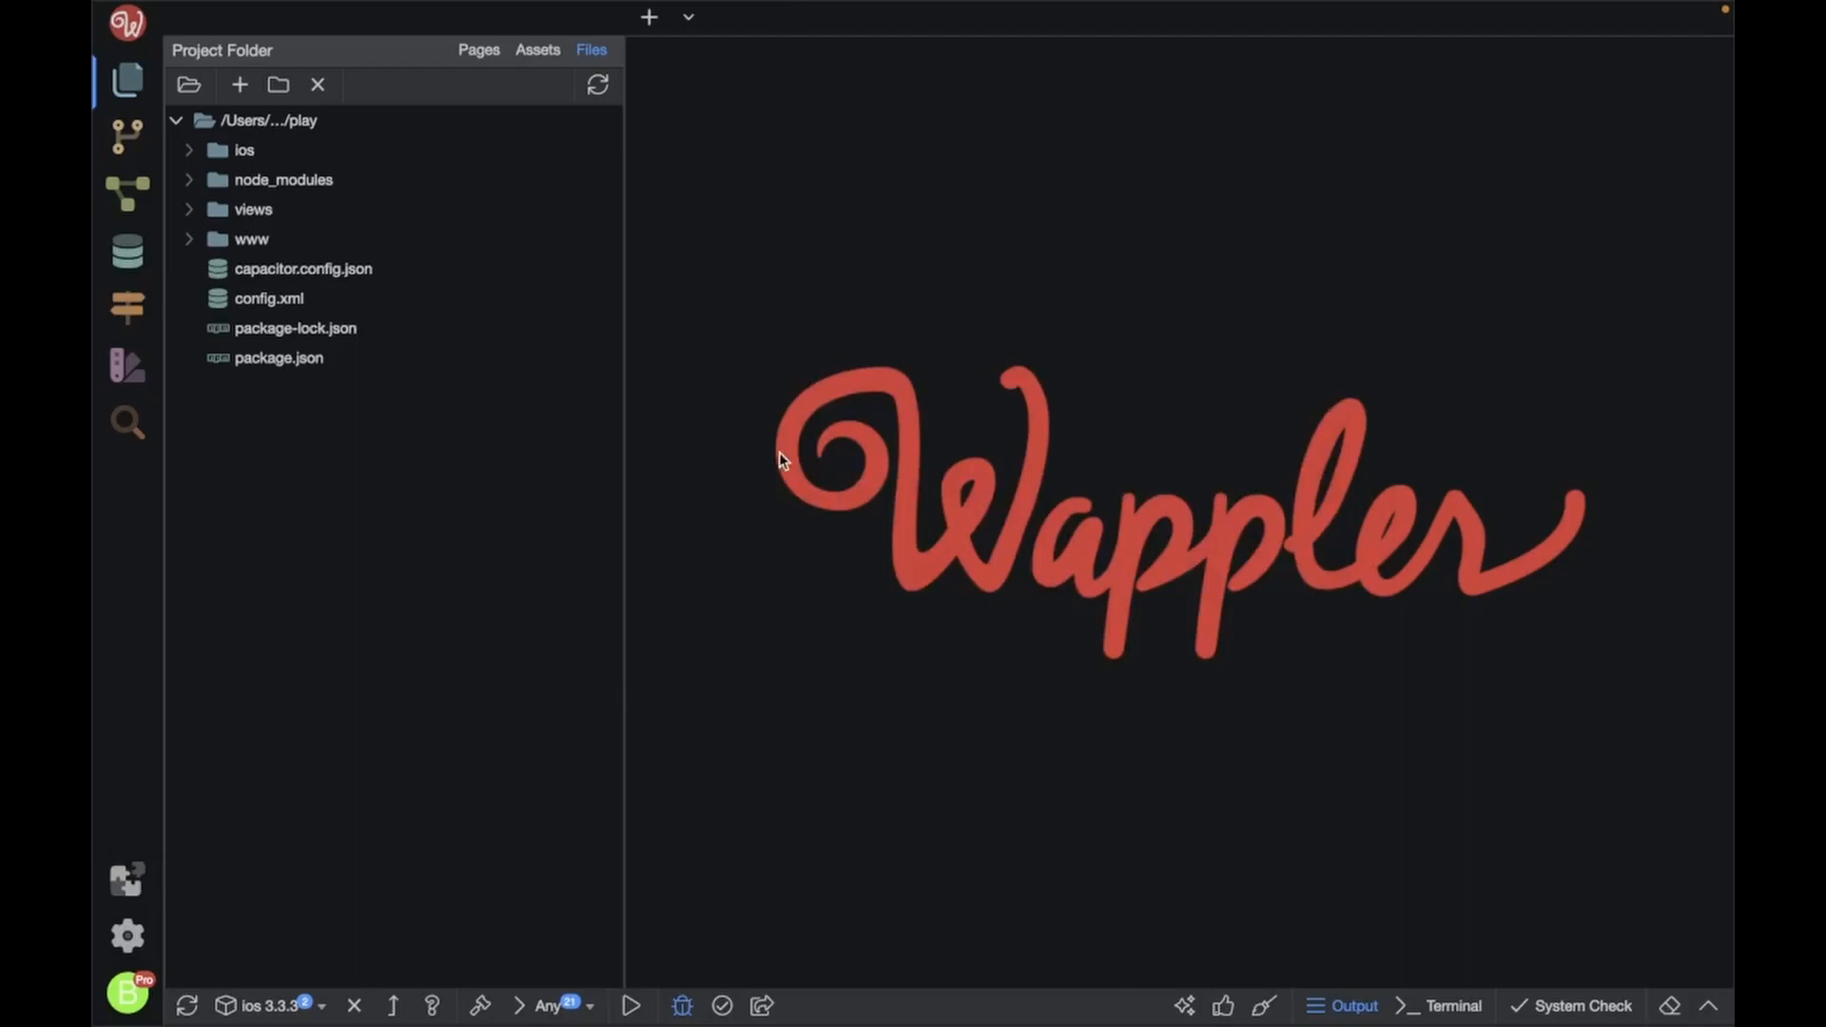
key("XF86AudioRaiseVolume")
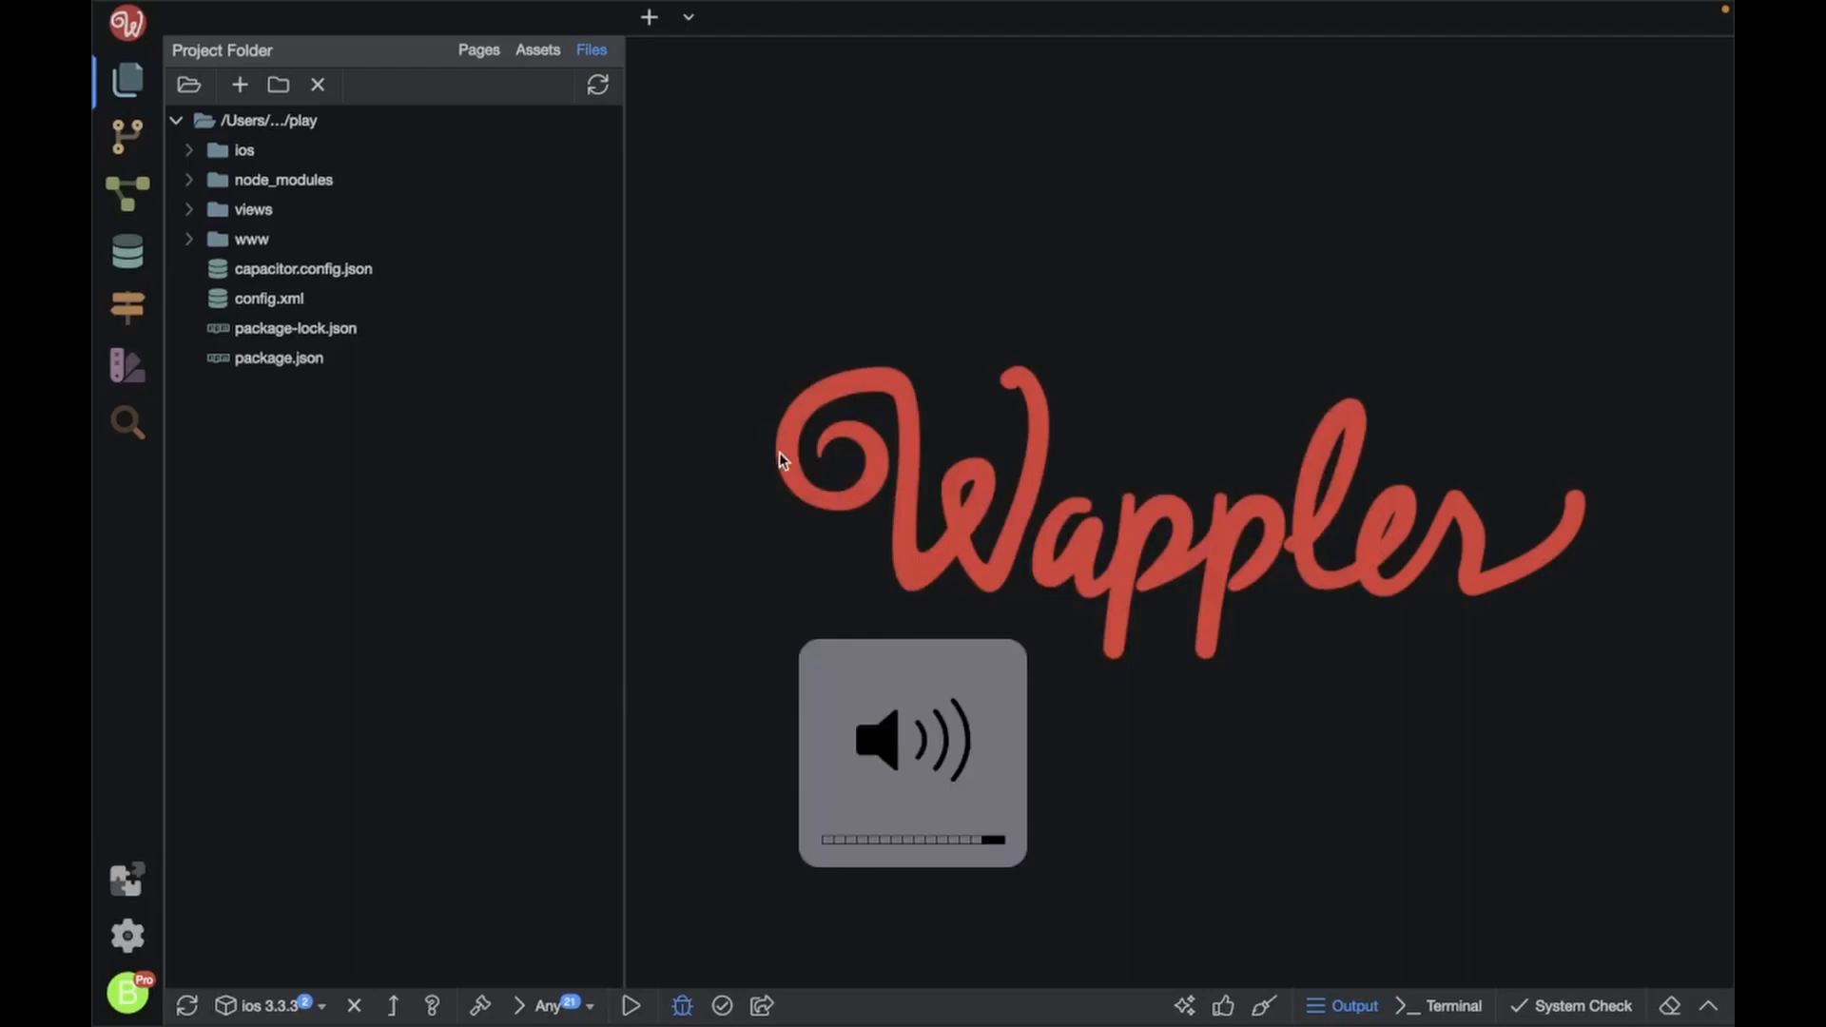
Take the Wappler window out of full screen and start a new mobile project from the Framework7 Blank template.
mouse_move(121, 3)
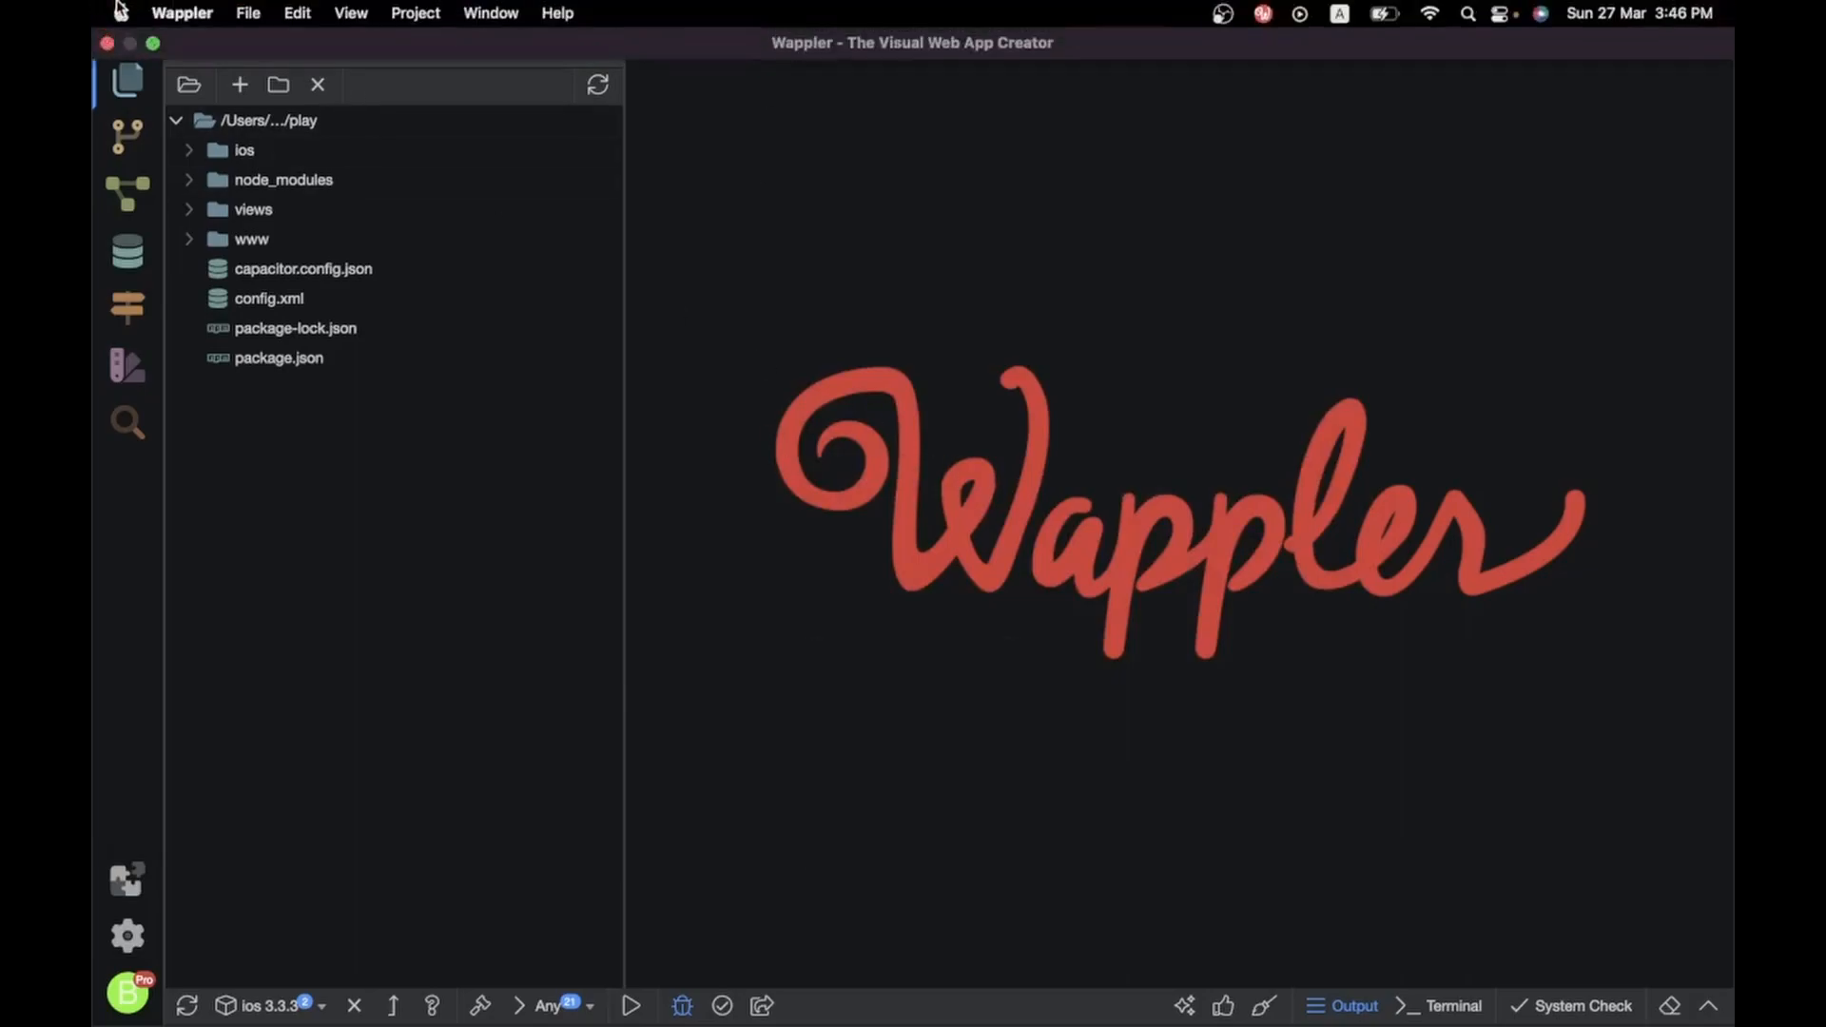
left_click(152, 43)
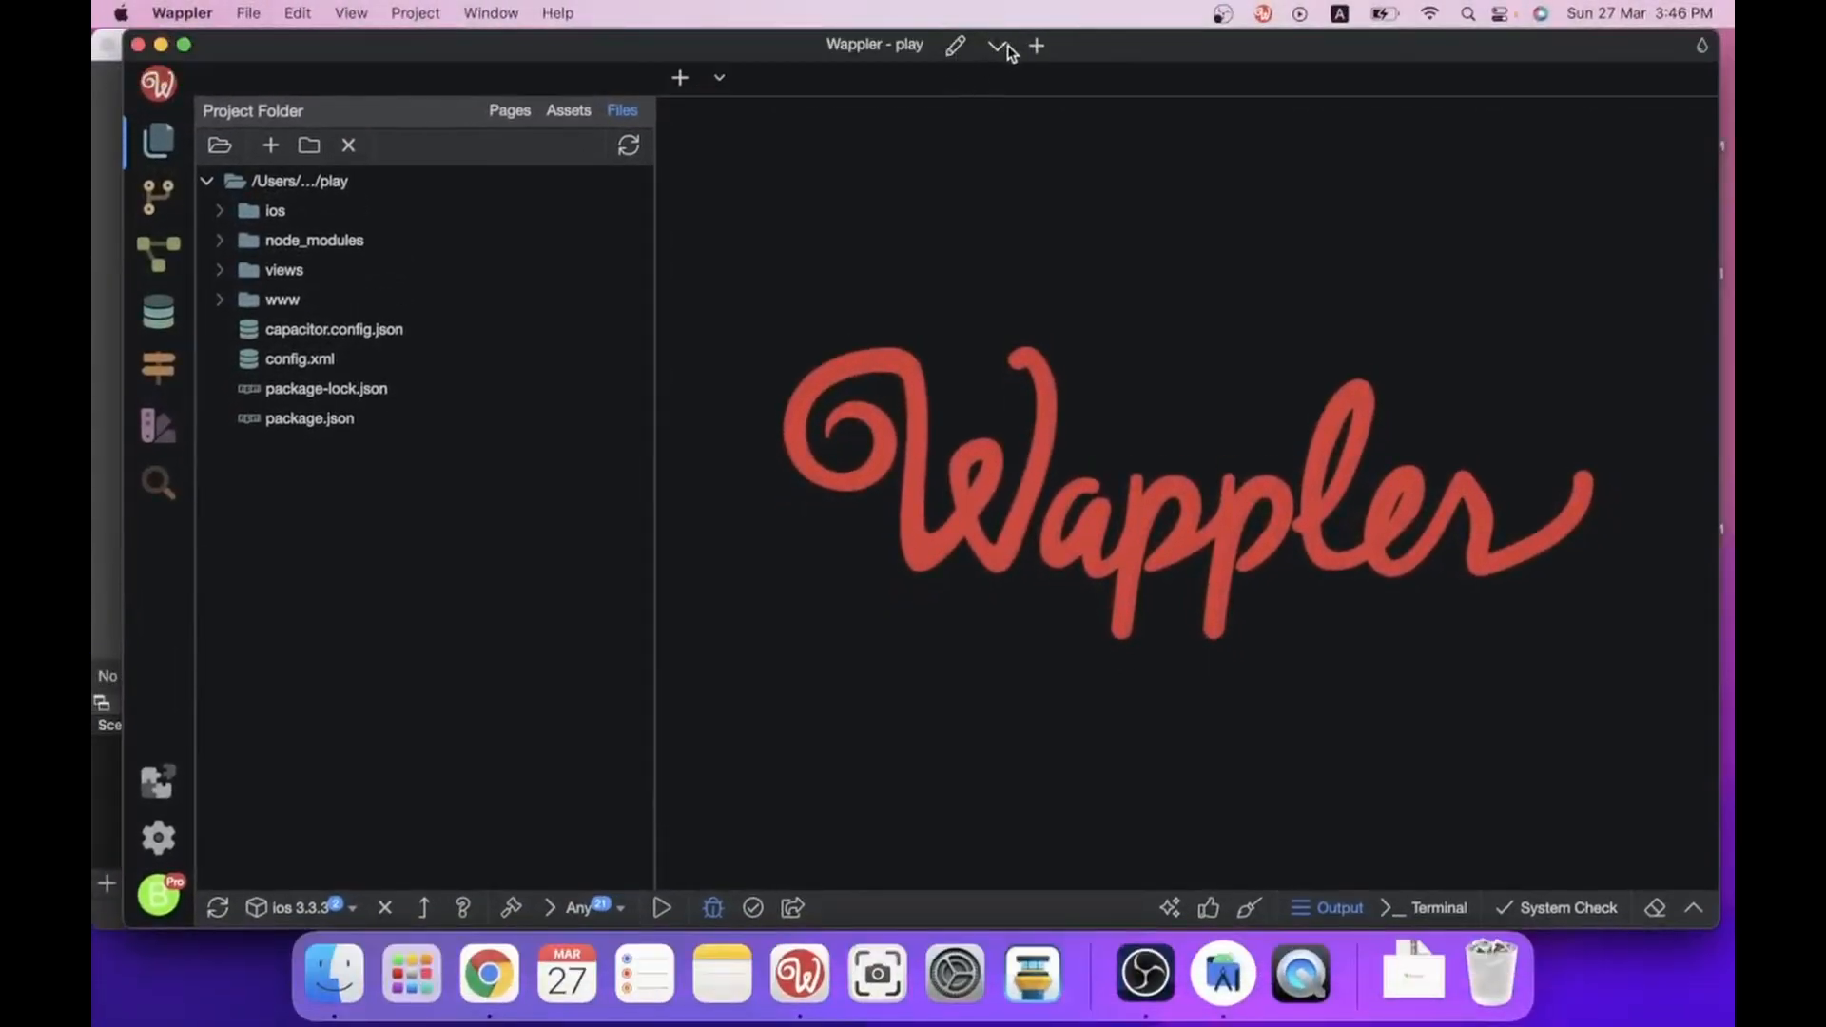
left_click(1034, 45)
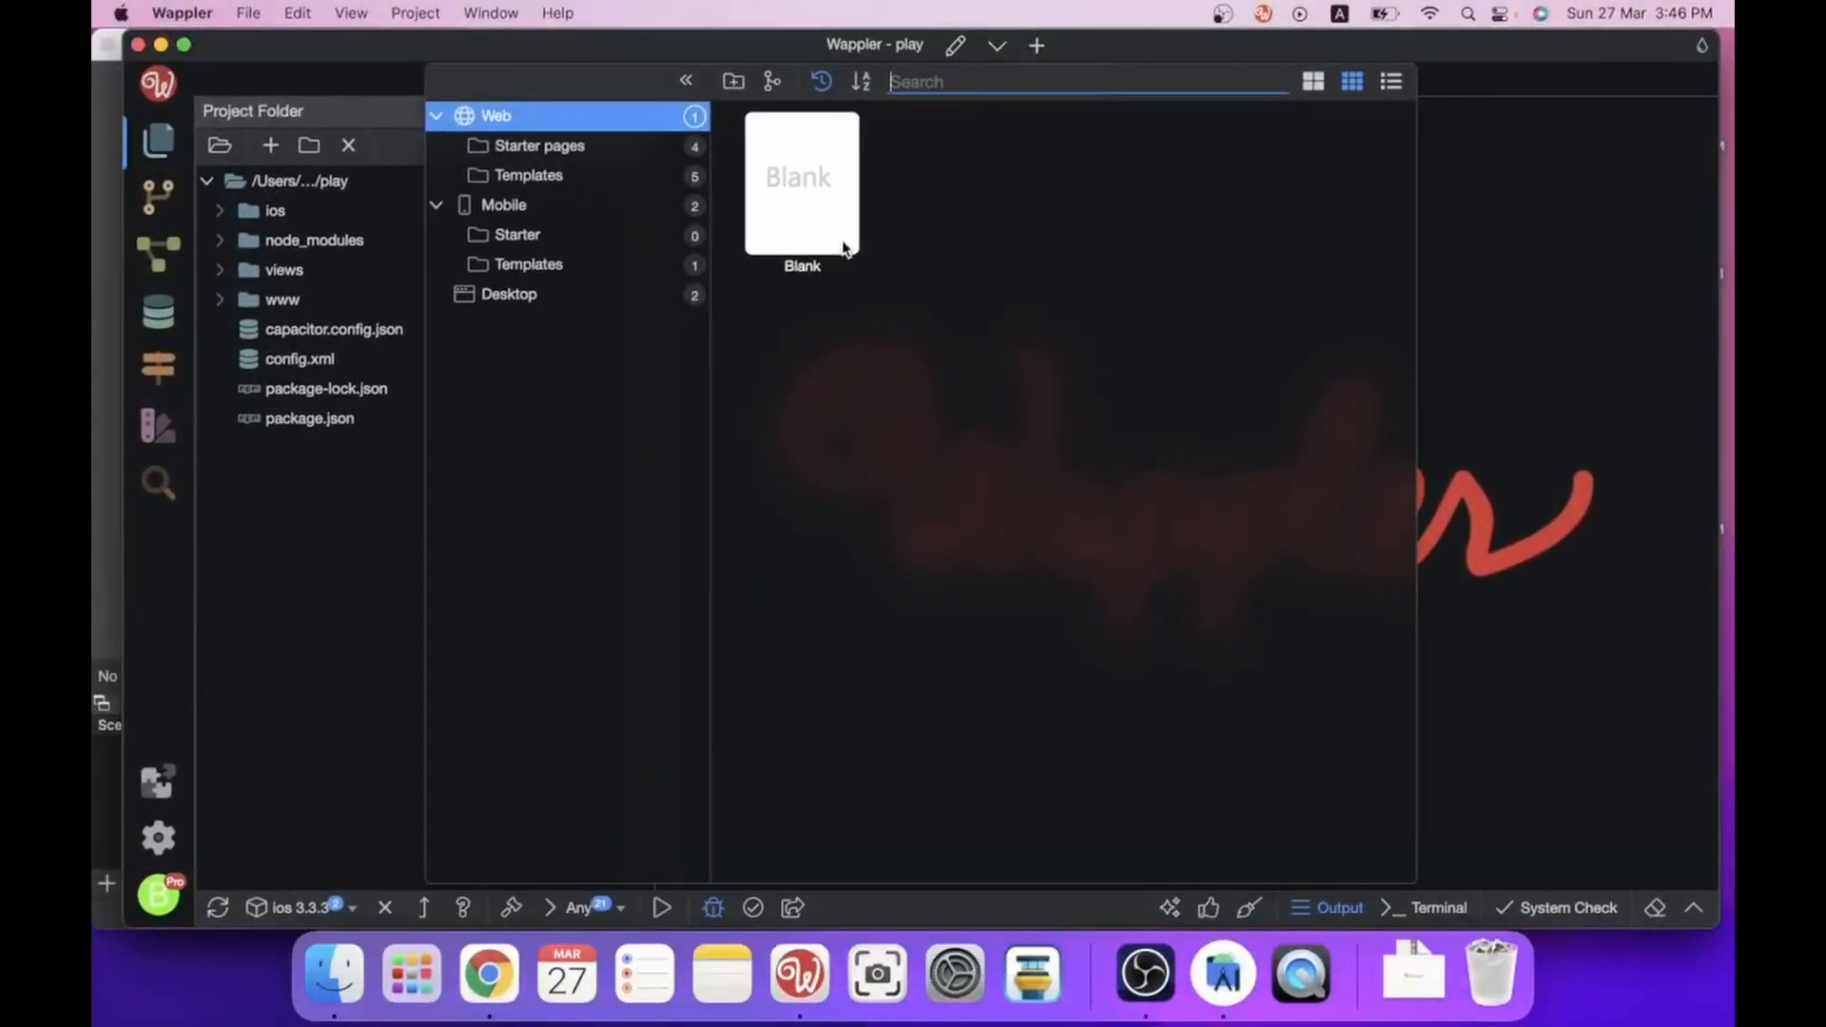
left_click(477, 205)
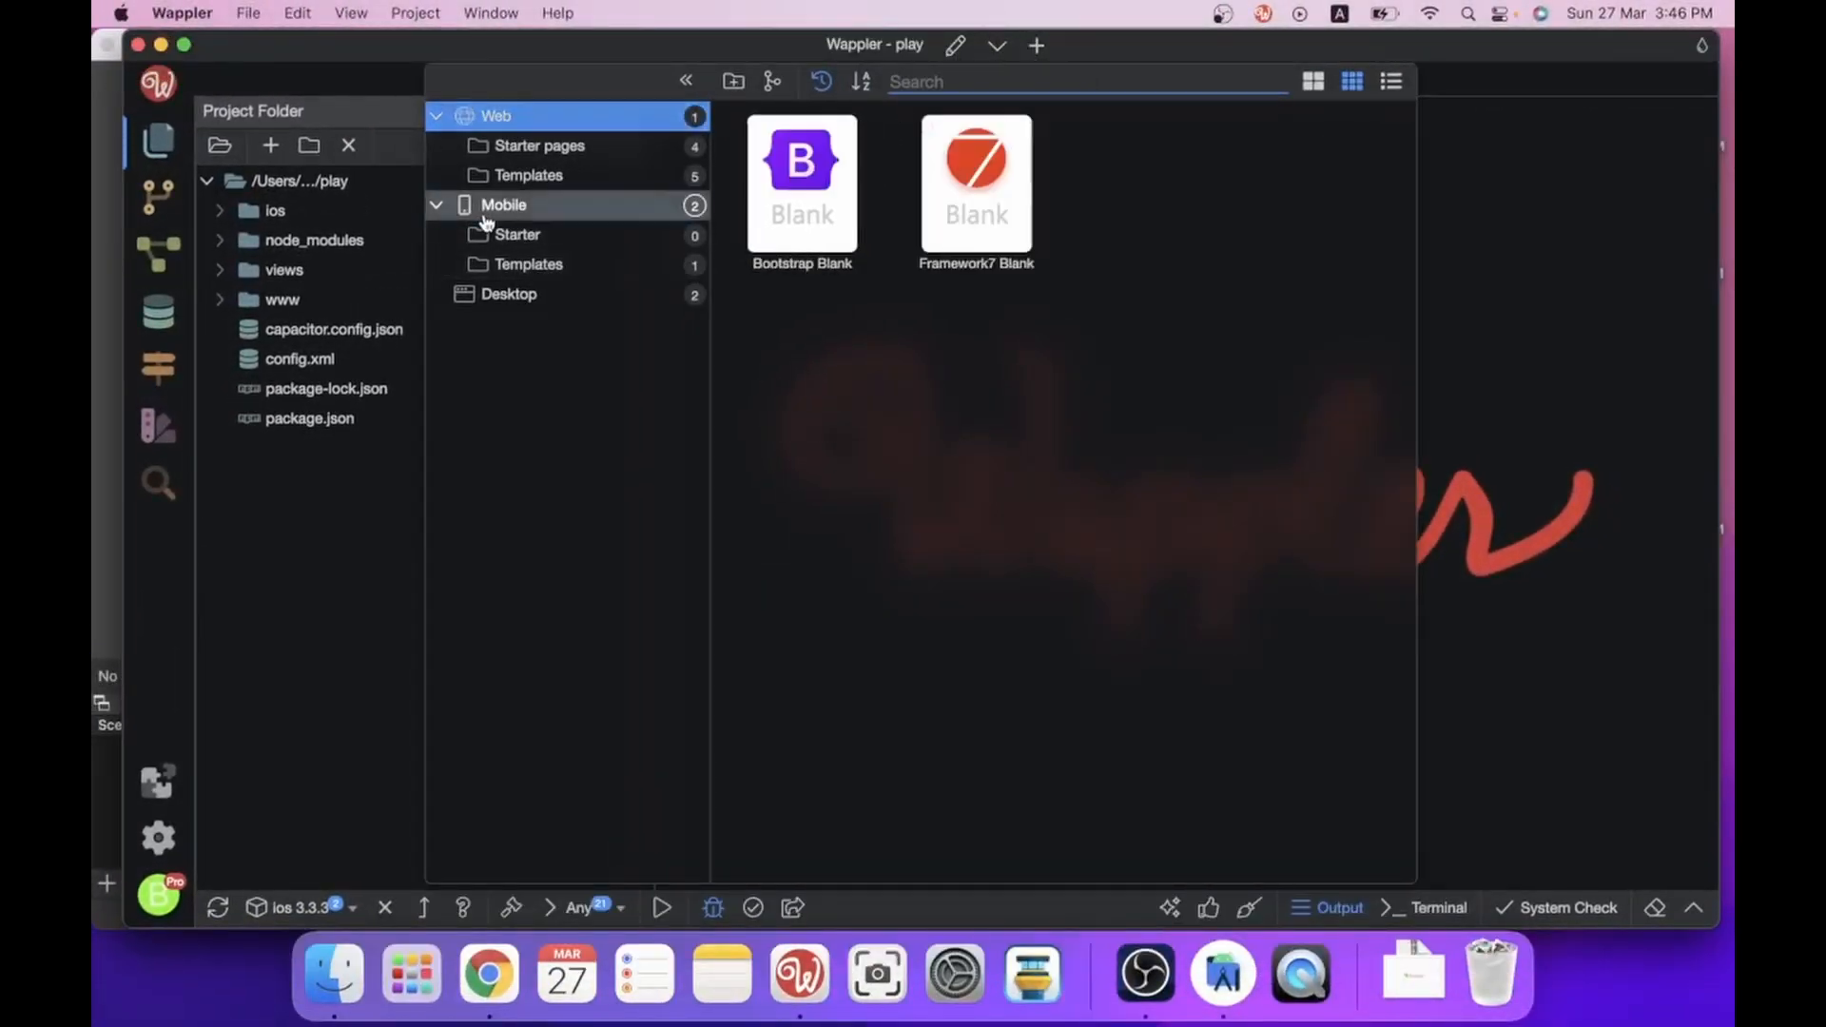
left_click(962, 239)
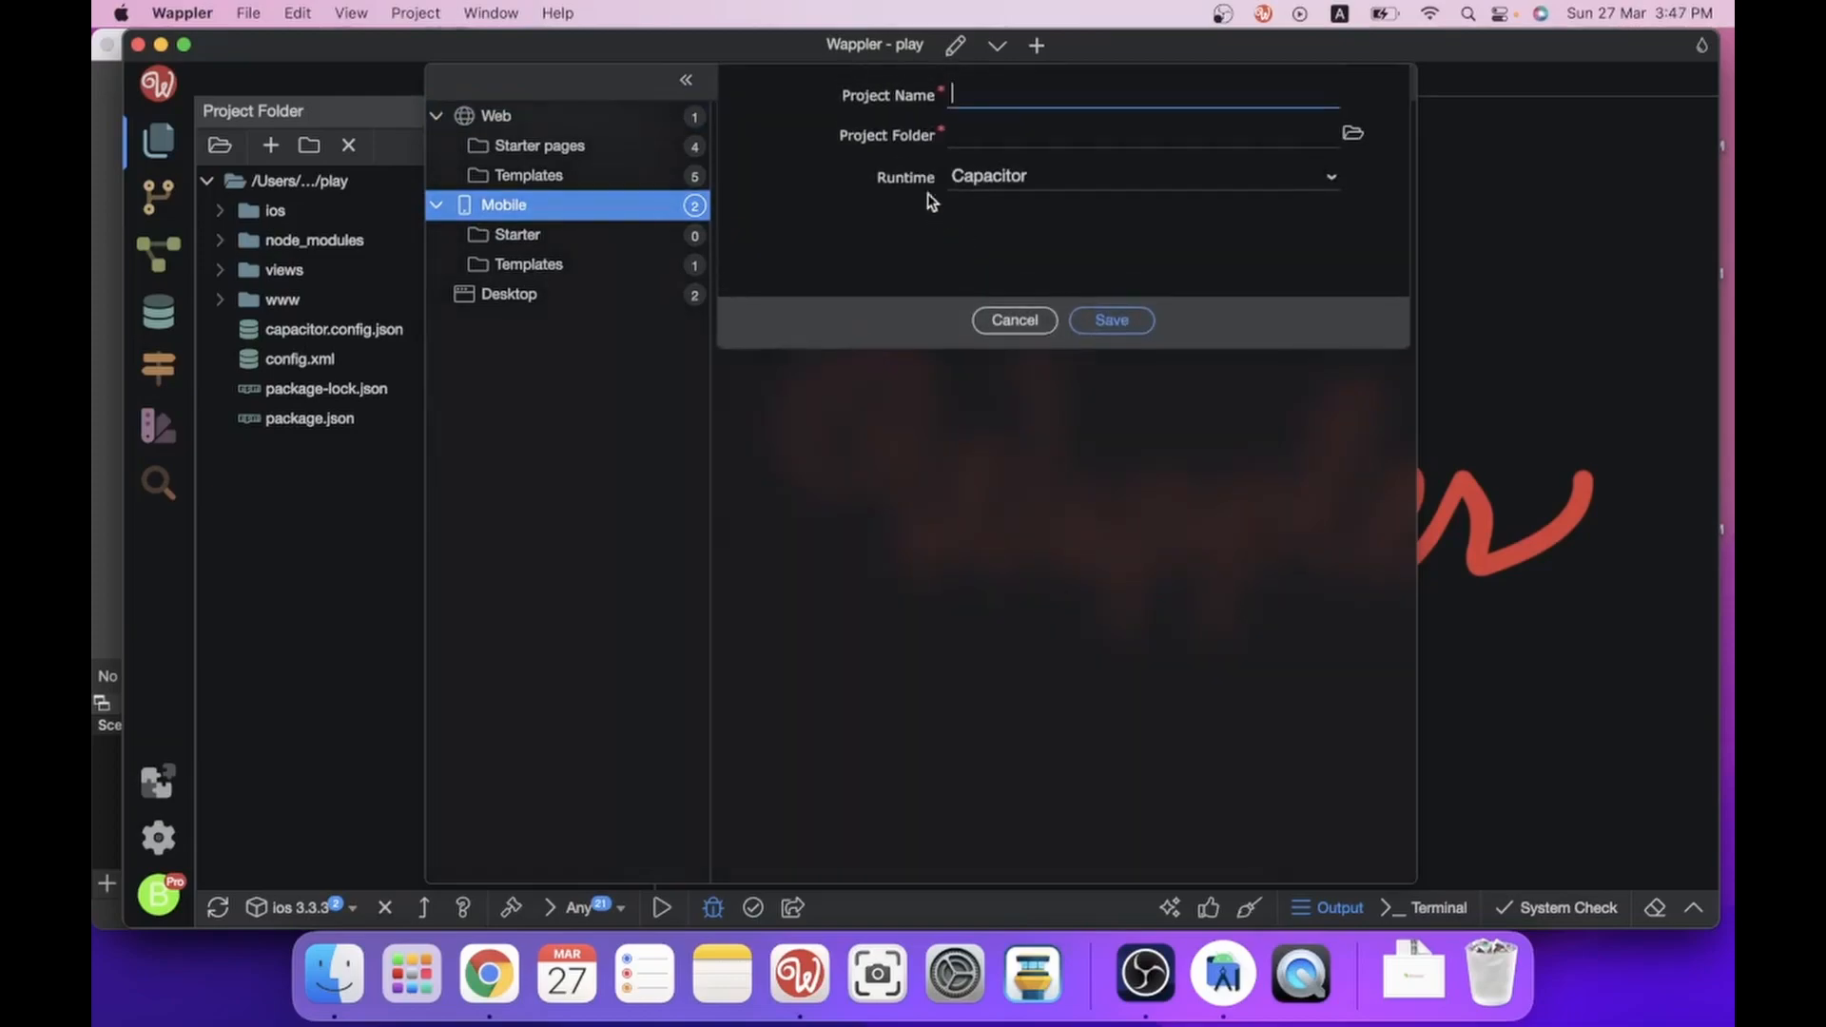
Name the project MyDemoApp and set its project folder to Desktop/WapplerProjects/MyDemoApp.
type("MyDemoApp")
left_click_drag(946, 94, 1072, 80)
key("super+x")
key("super+v")
left_click(1354, 133)
left_click(1312, 689)
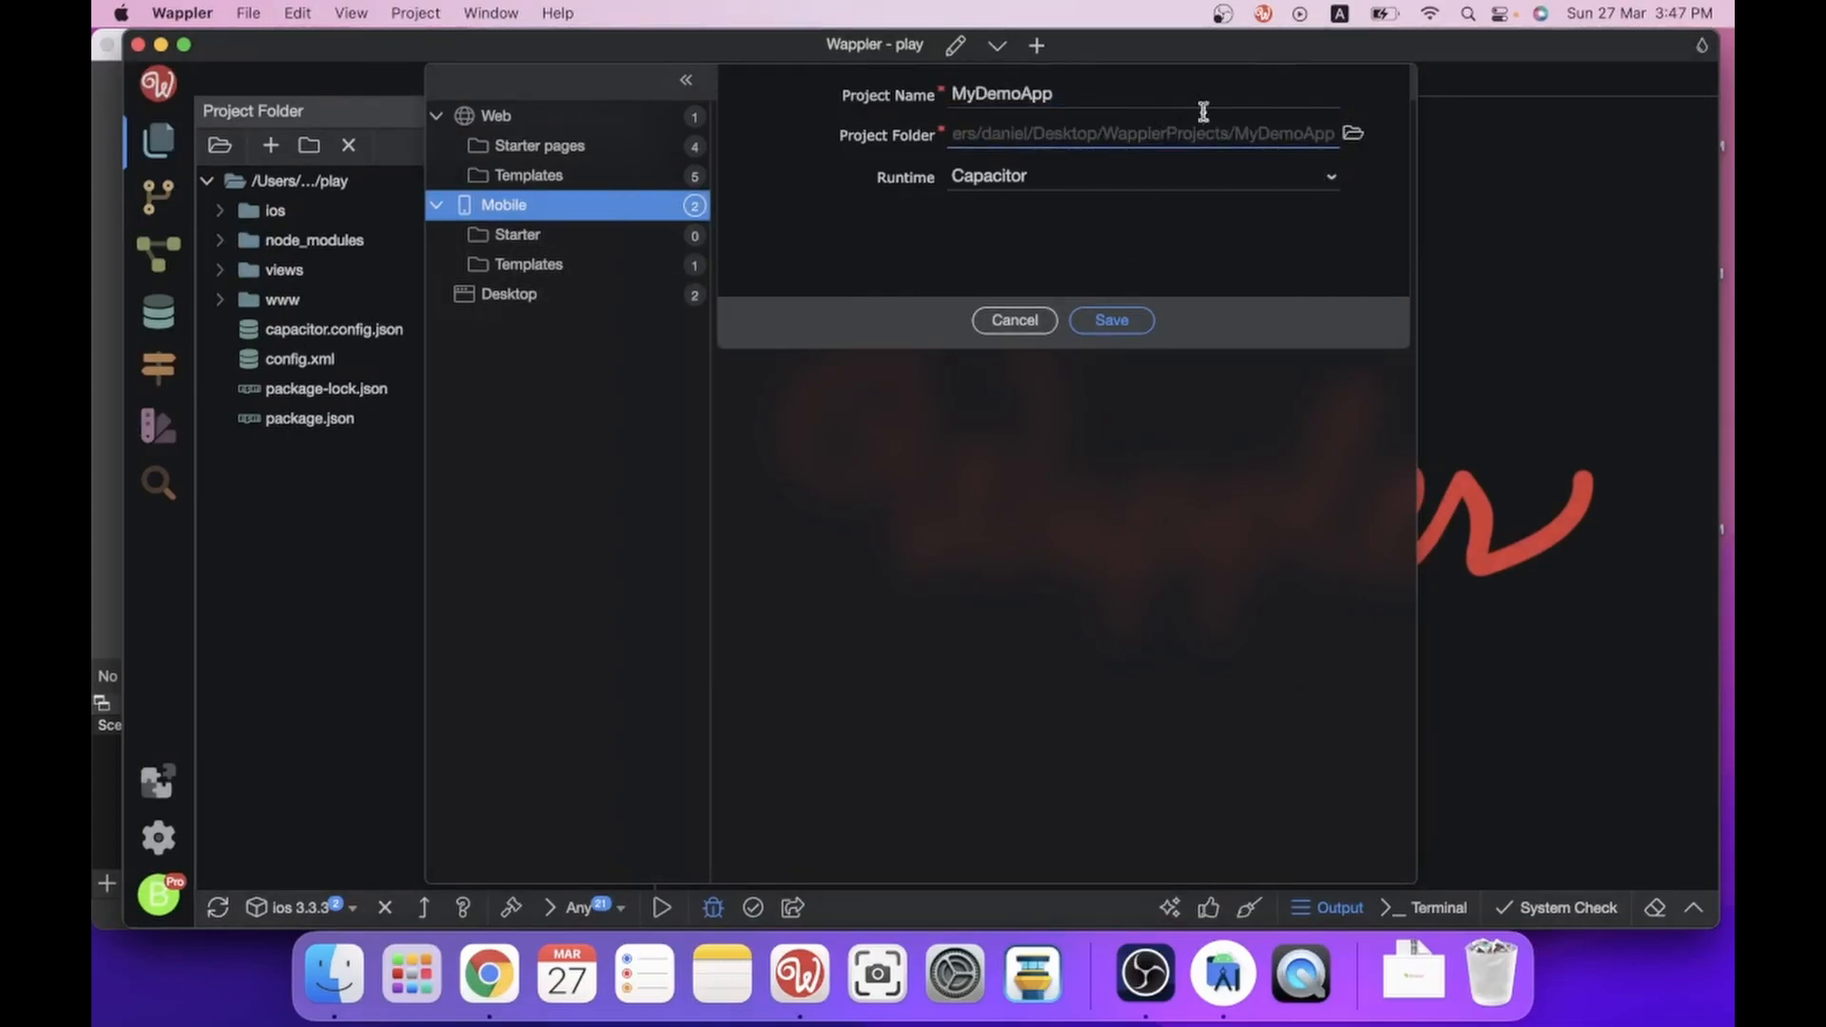
Choose the Capacitor runtime, save the project and run the system check for required components, collapsing its output.
left_click(1008, 175)
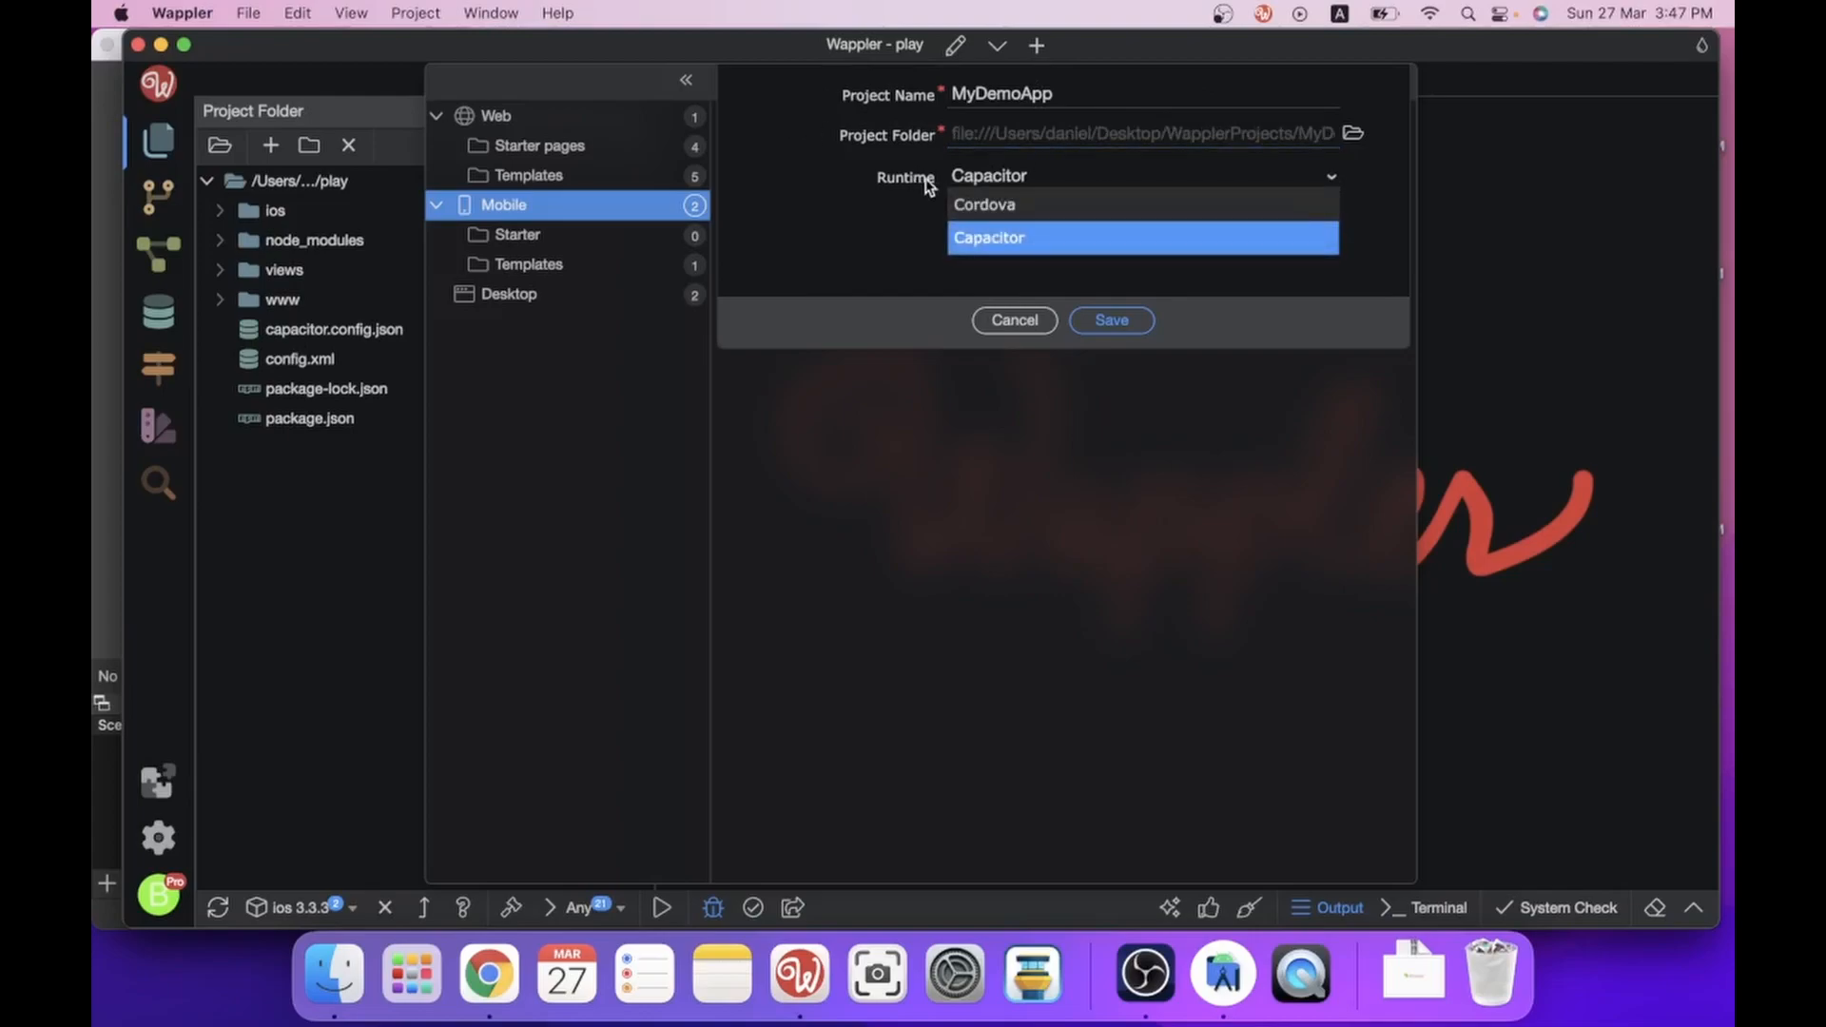
left_click(1047, 240)
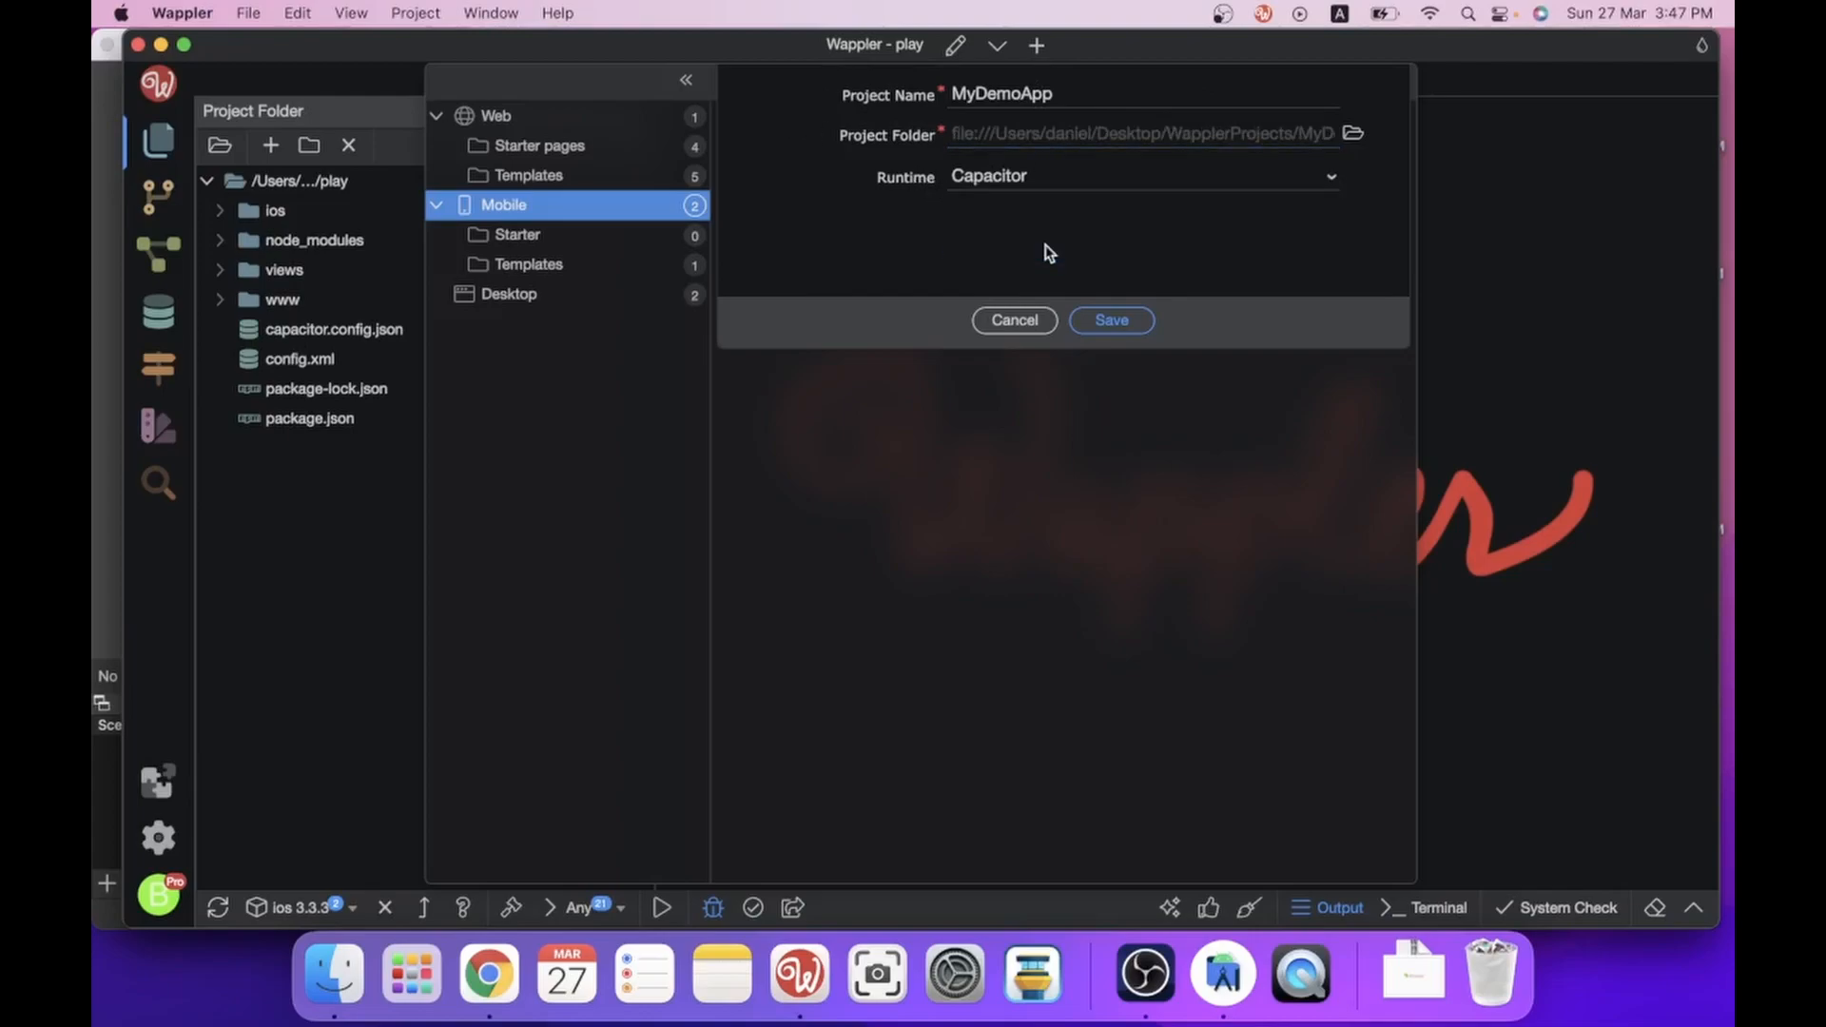
left_click(1111, 320)
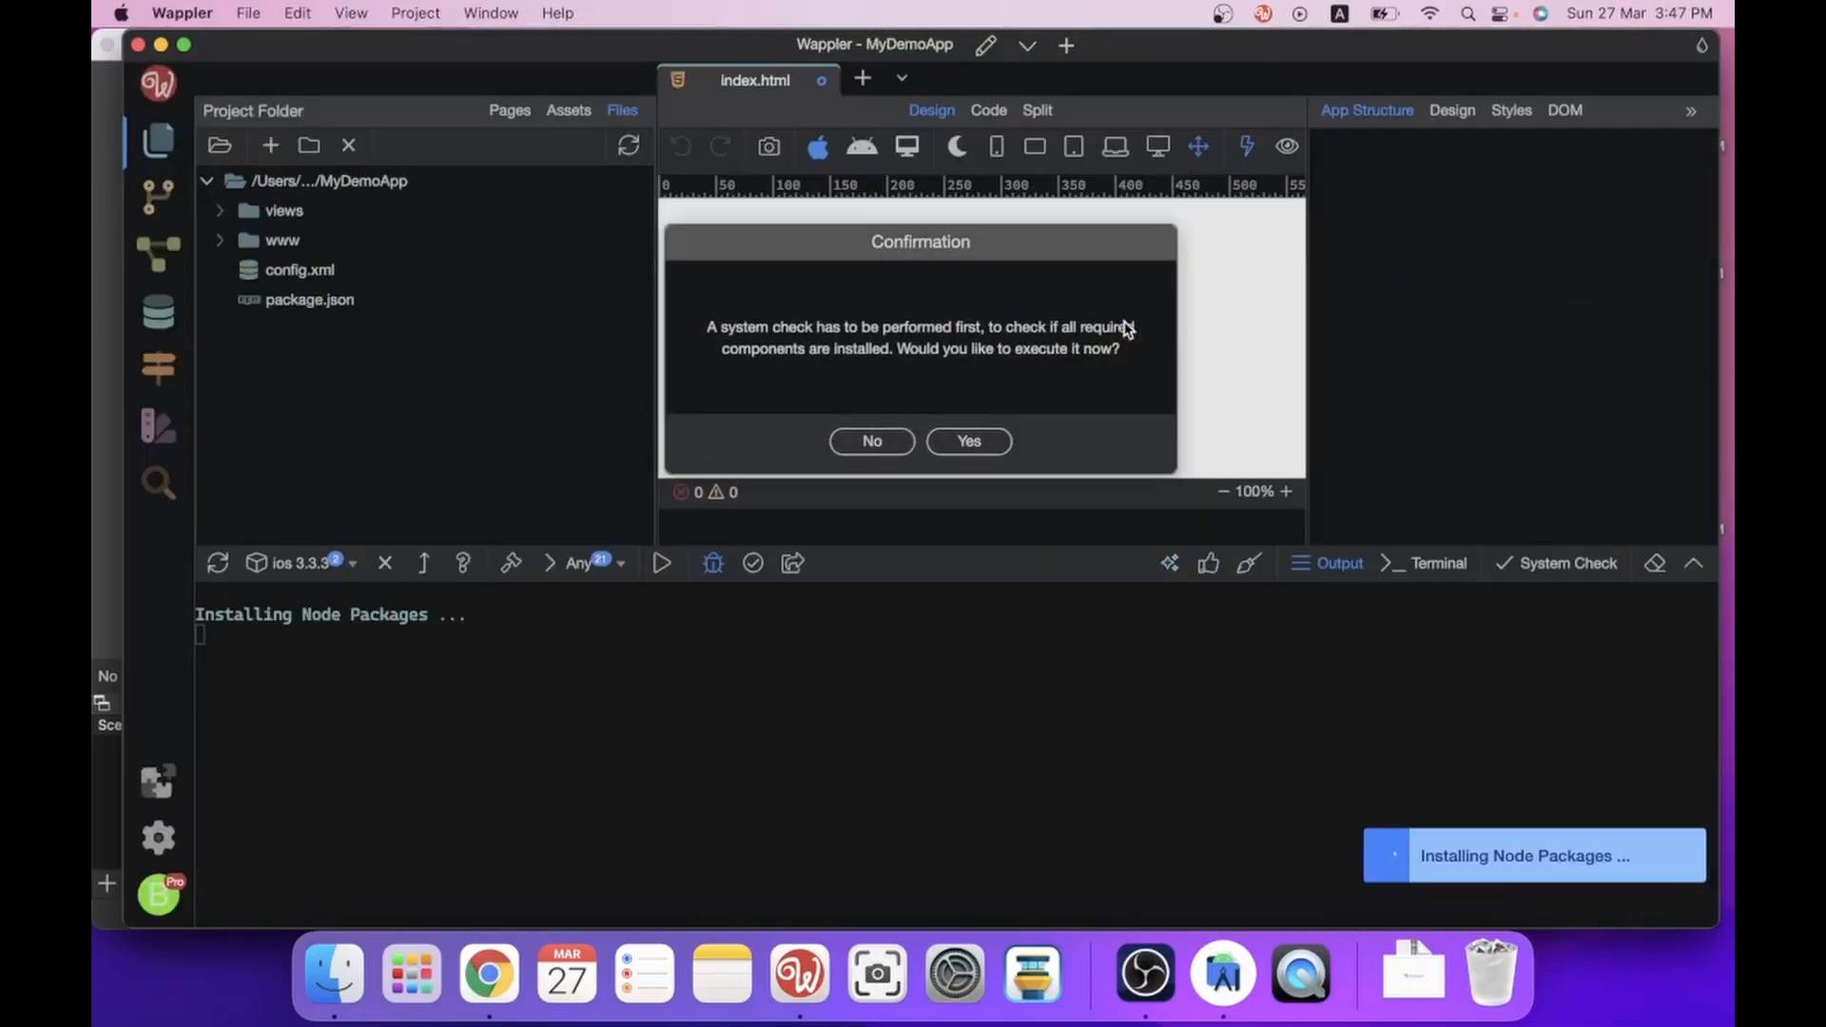
left_click(970, 441)
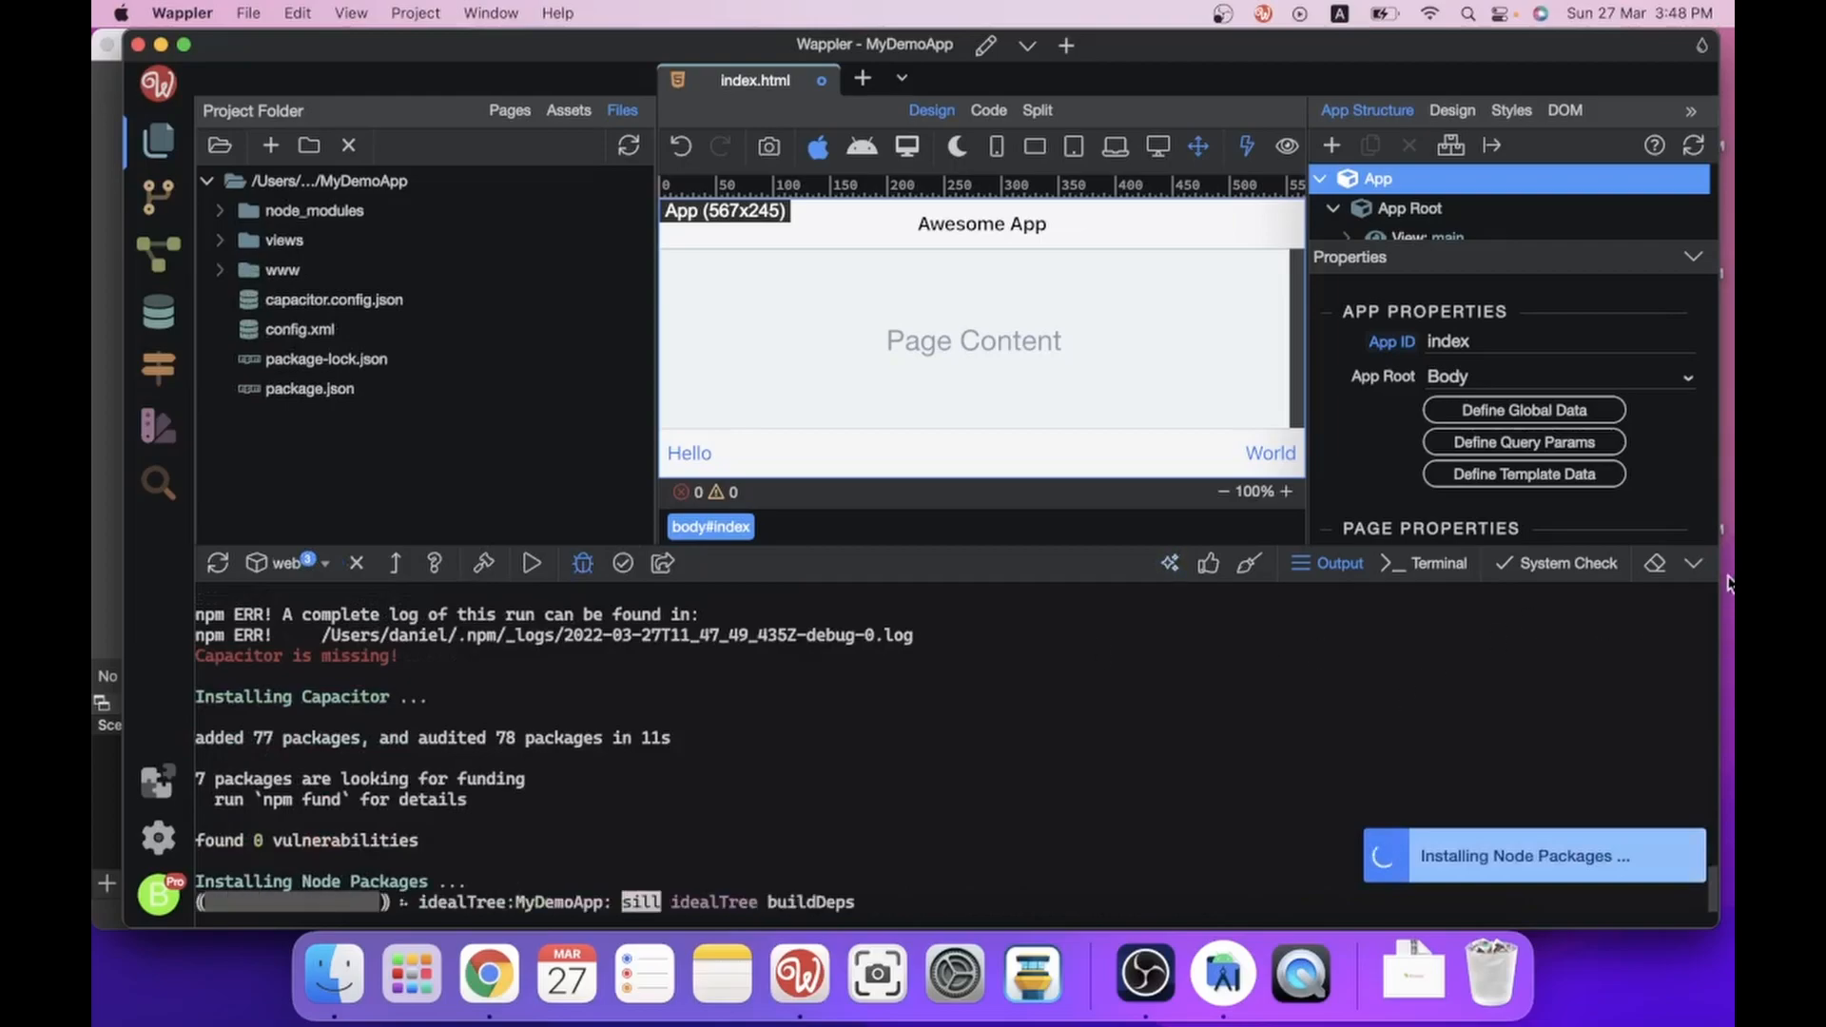
left_click(1694, 563)
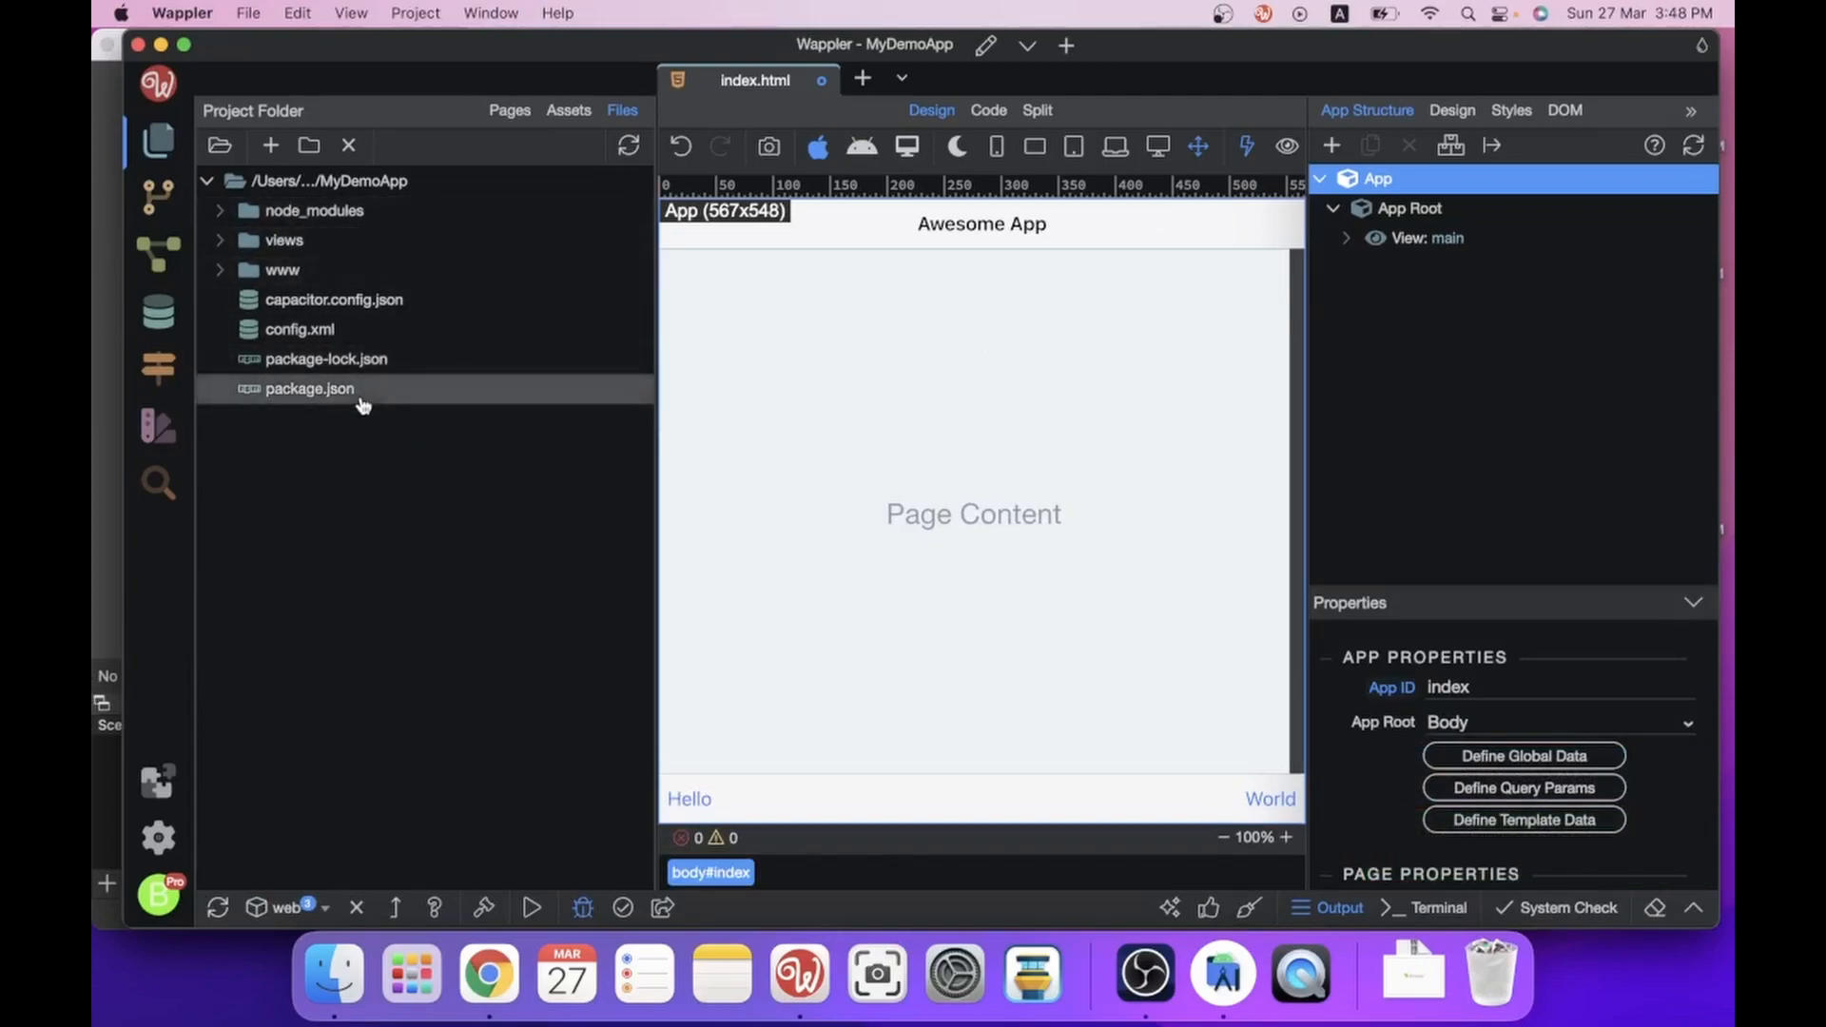
Compare the project's file list with its dynamic pages, including the layouts and partials folders.
left_click(156, 149)
left_click(156, 147)
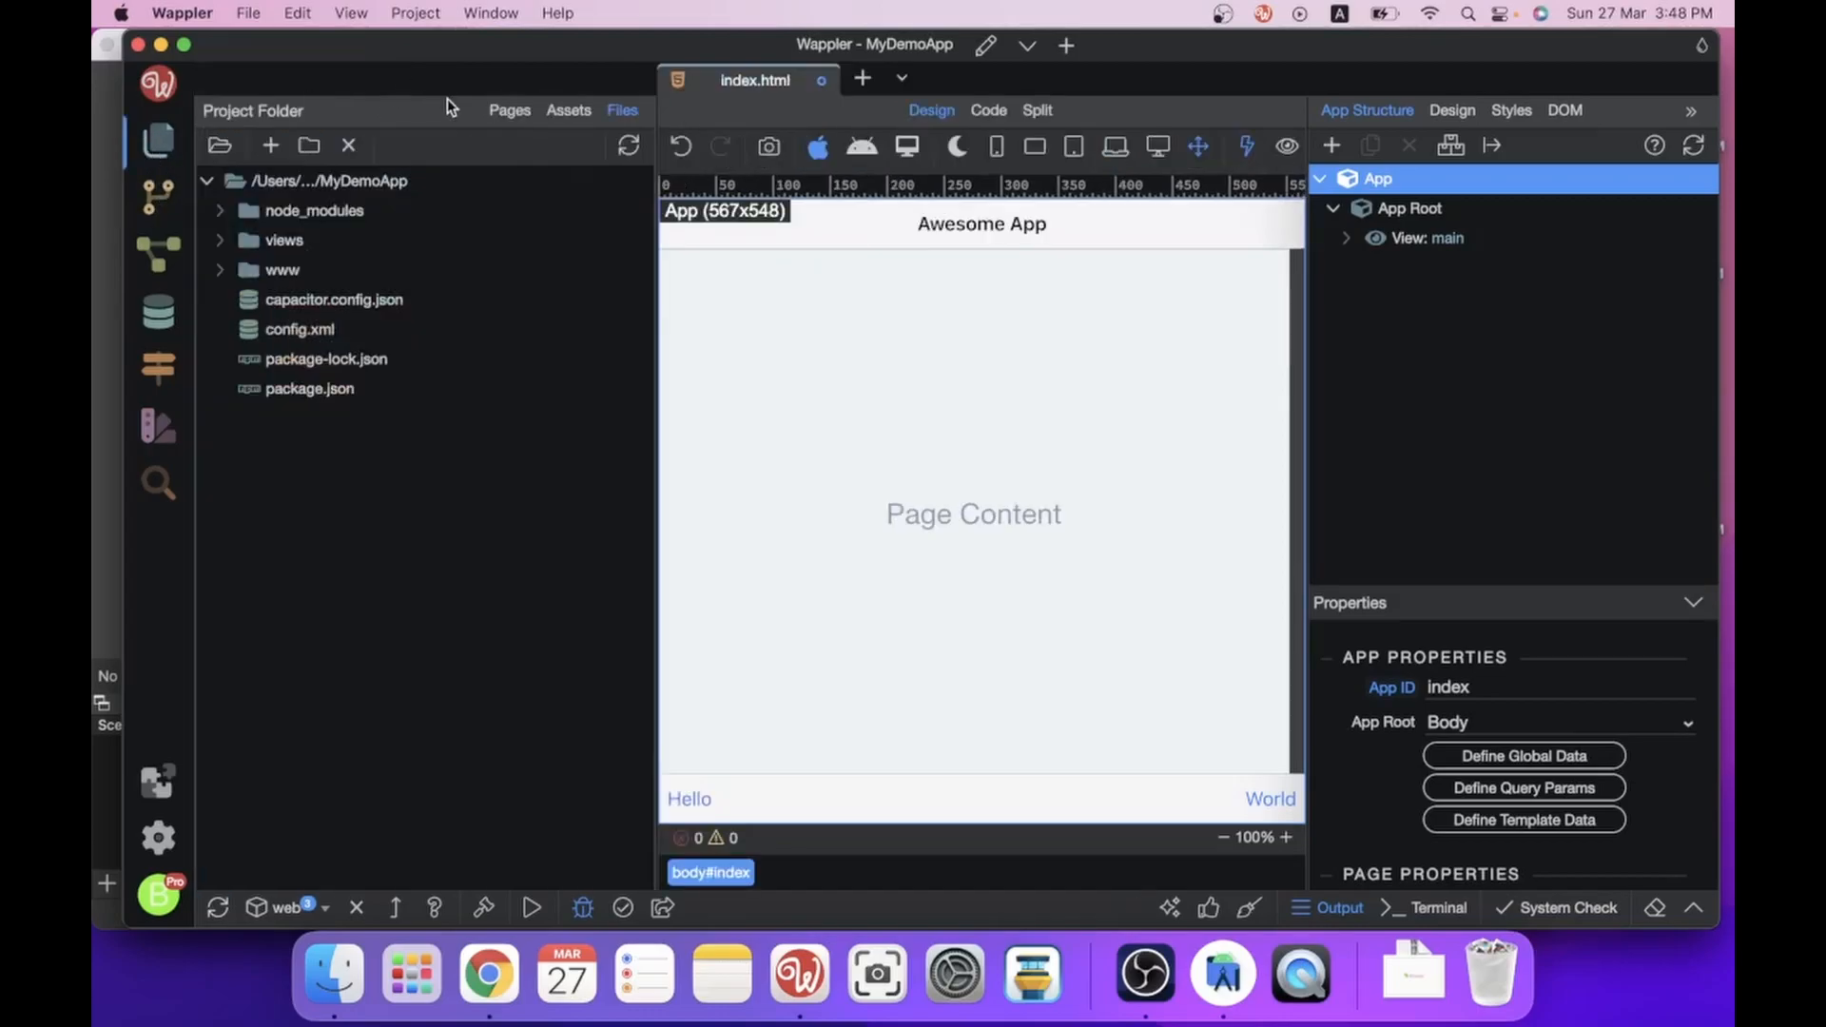
left_click(511, 112)
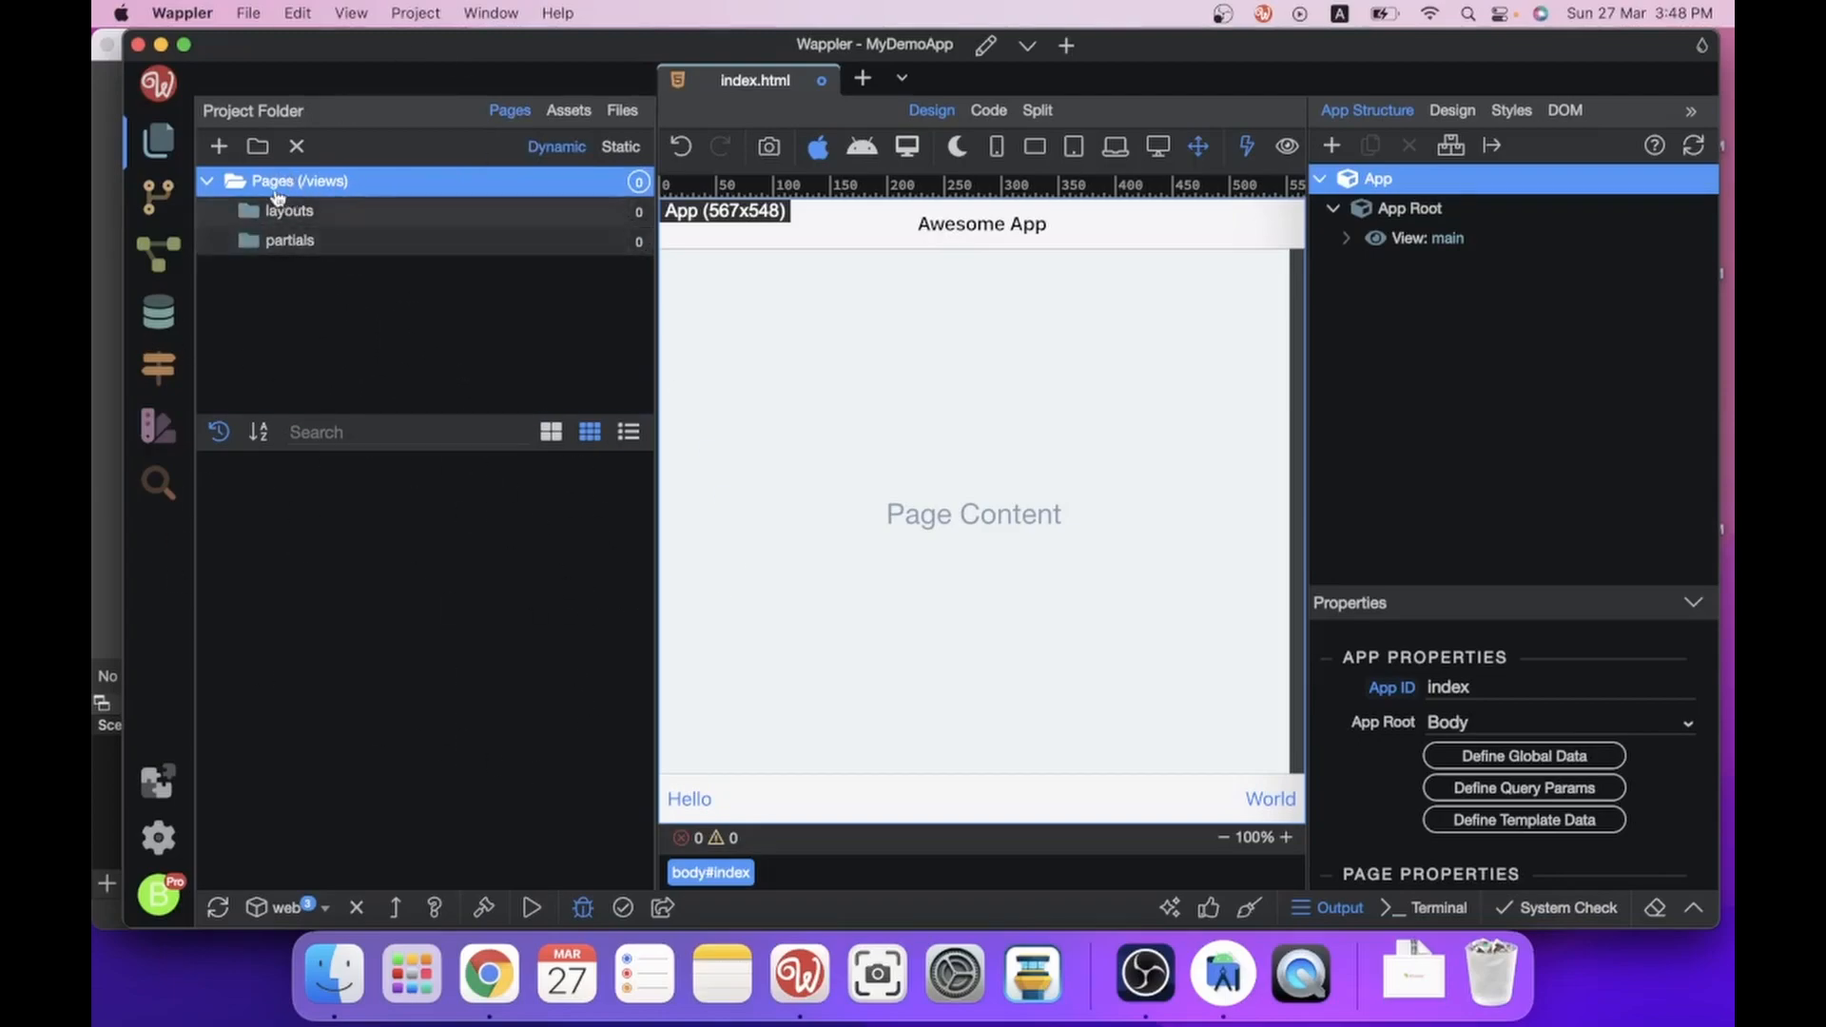
left_click(620, 110)
left_click(509, 111)
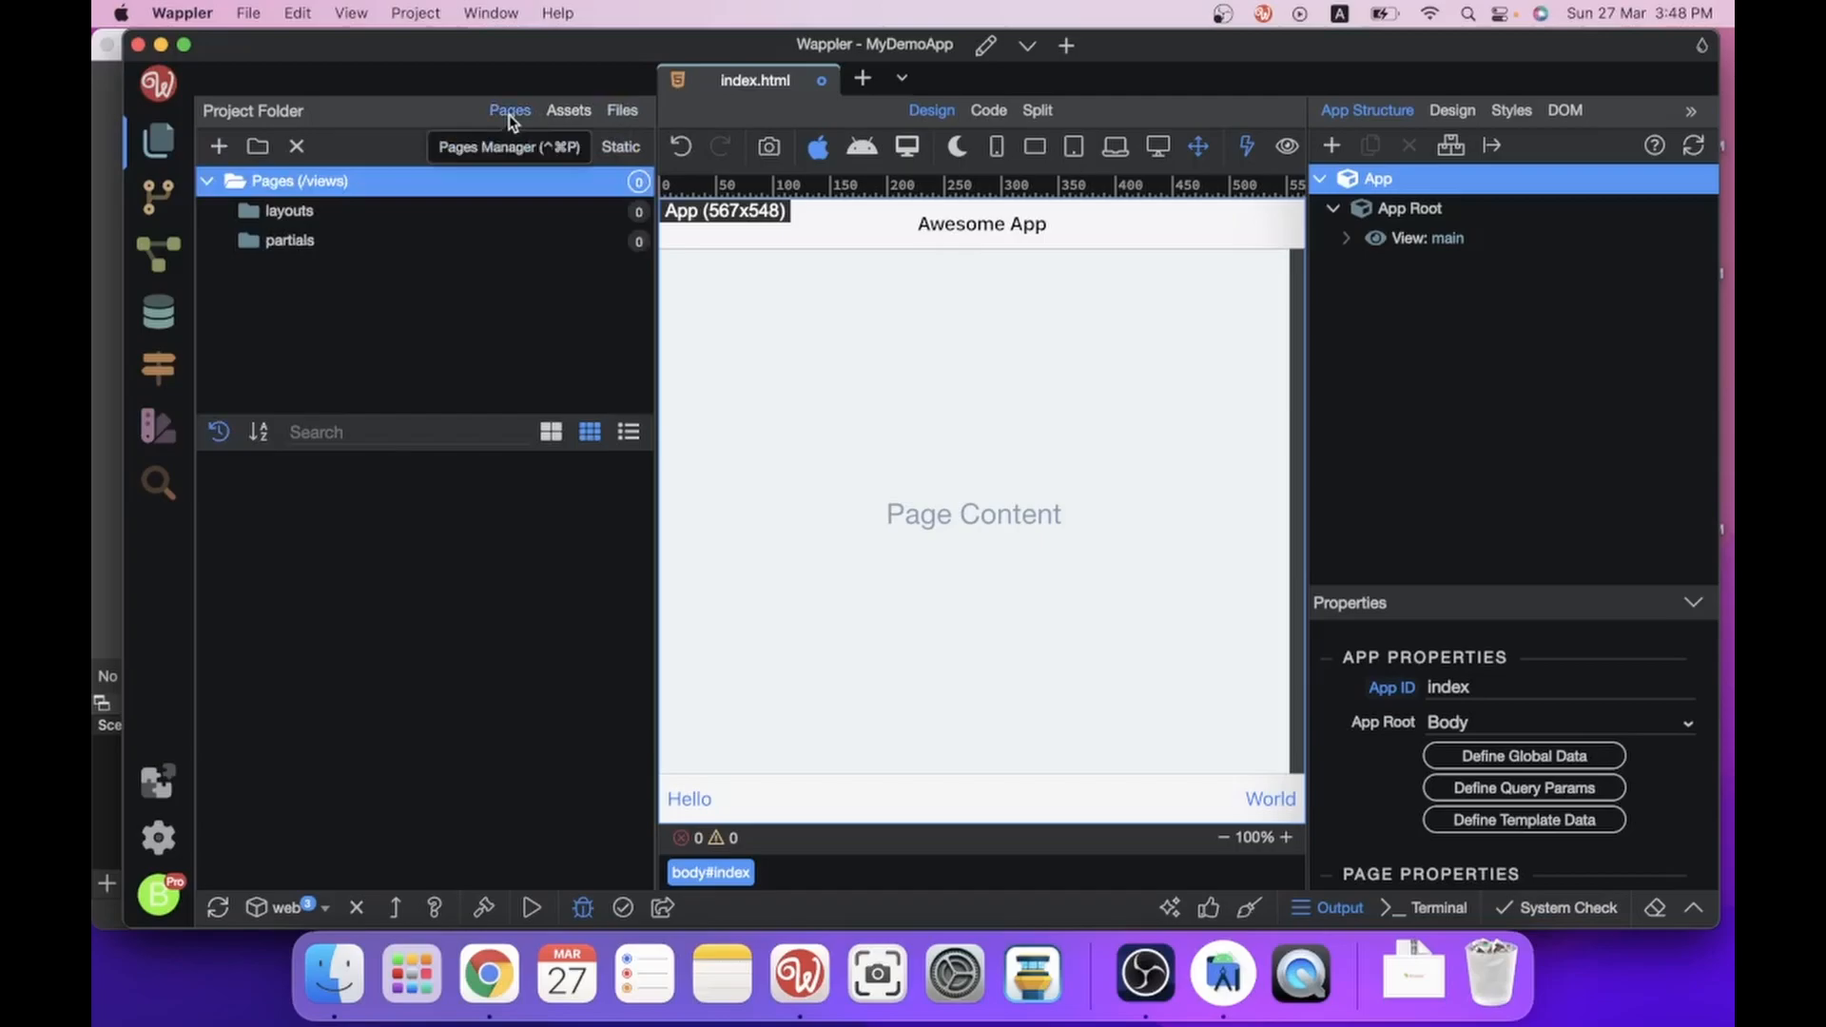
left_click(616, 110)
left_click(394, 191)
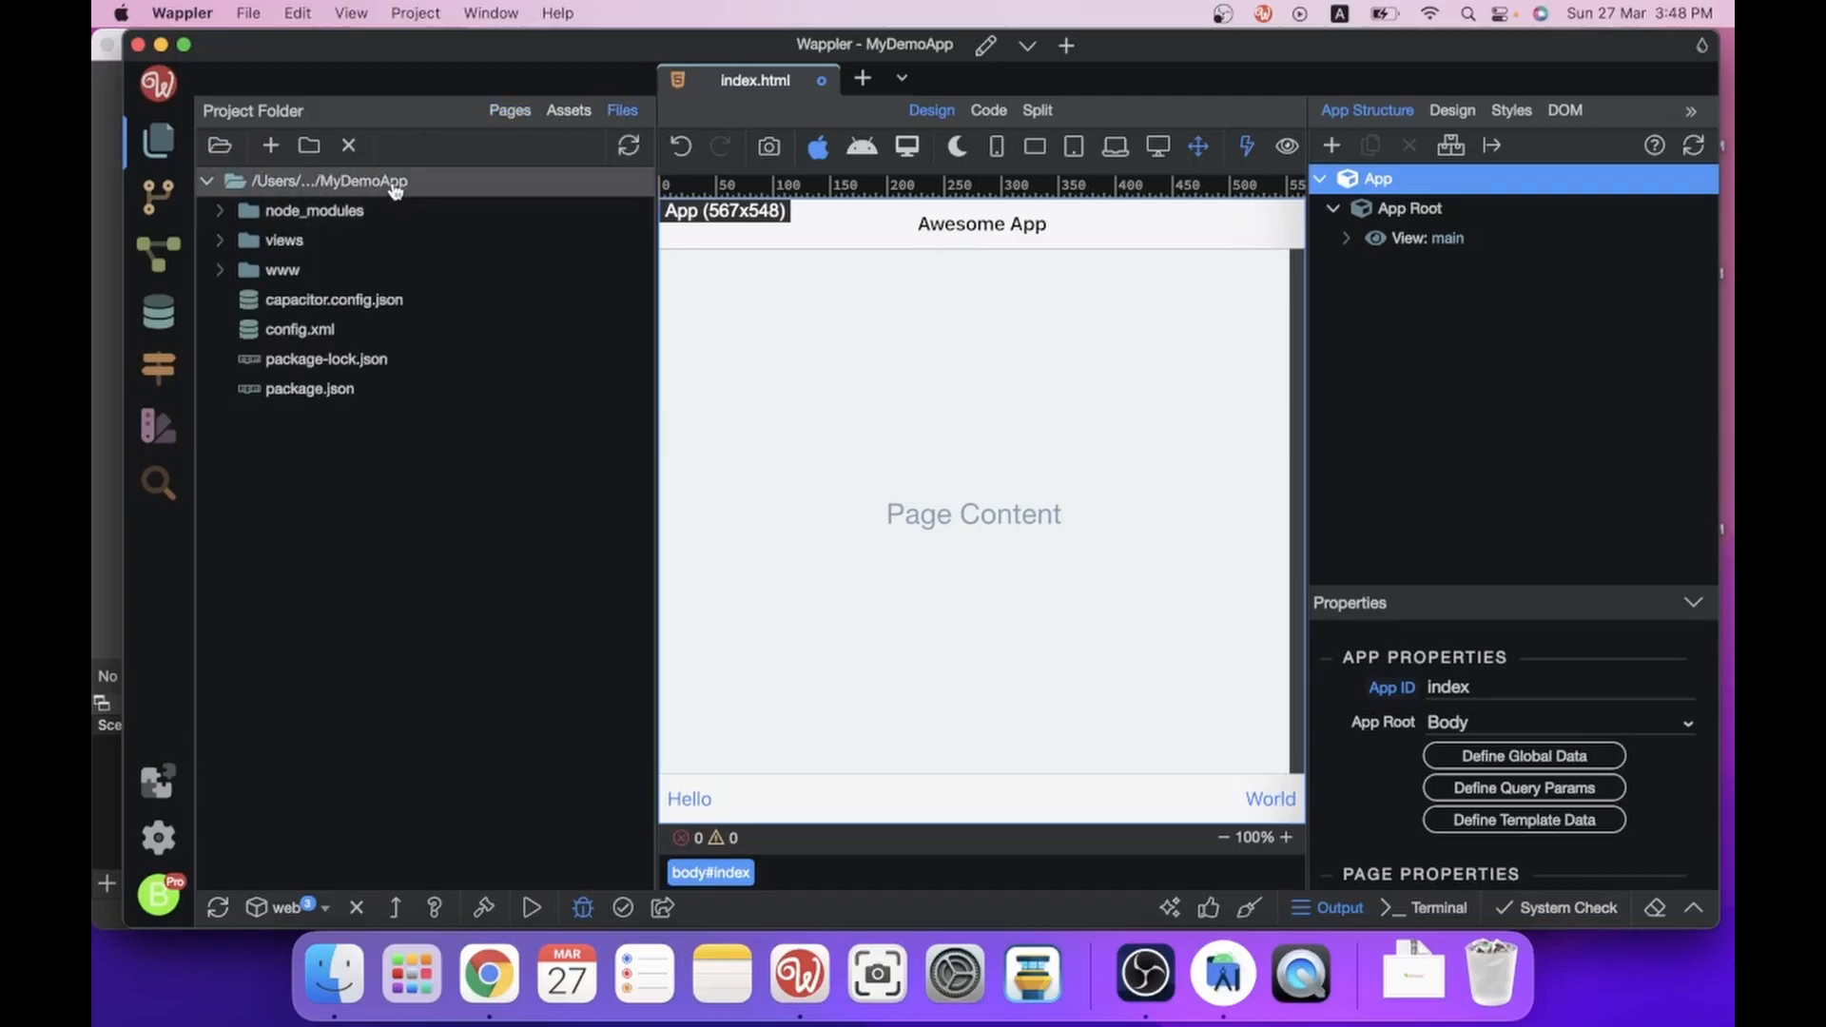
left_click(513, 117)
left_click(512, 116)
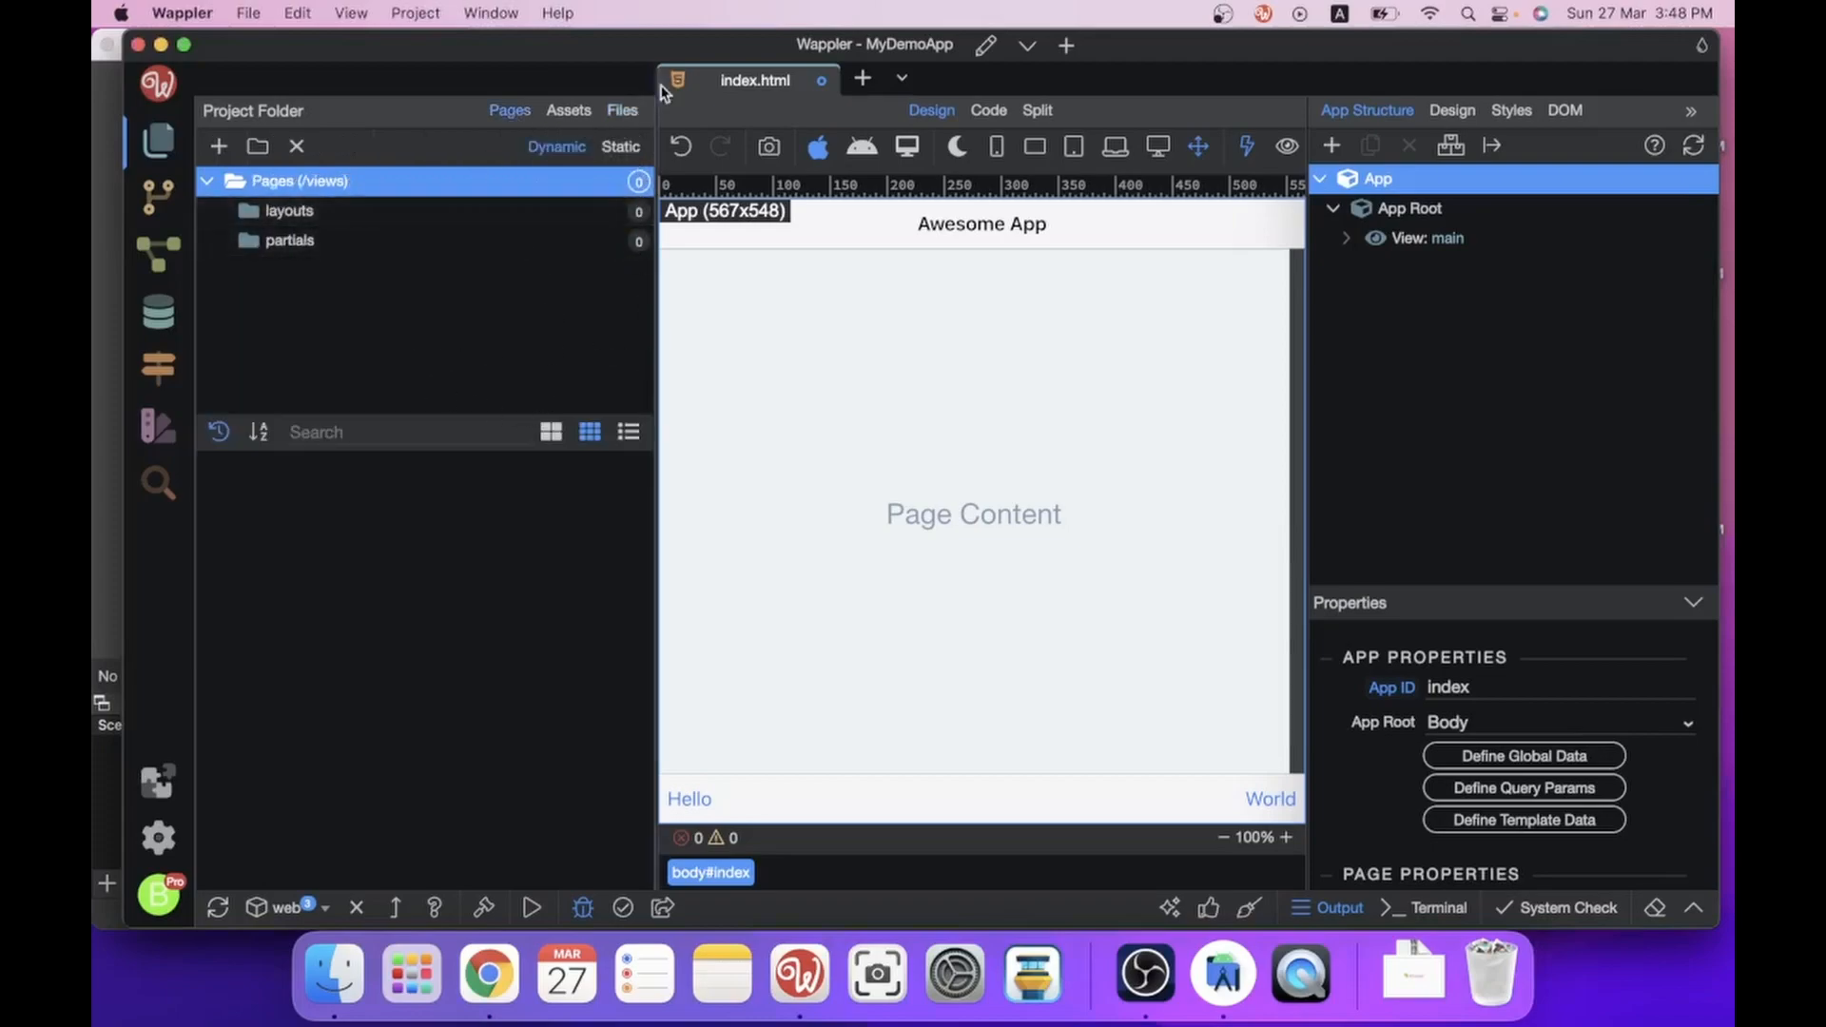
Show the project's static pages and check the new-page properties without creating a page.
left_click(623, 111)
left_click(511, 112)
left_click(604, 147)
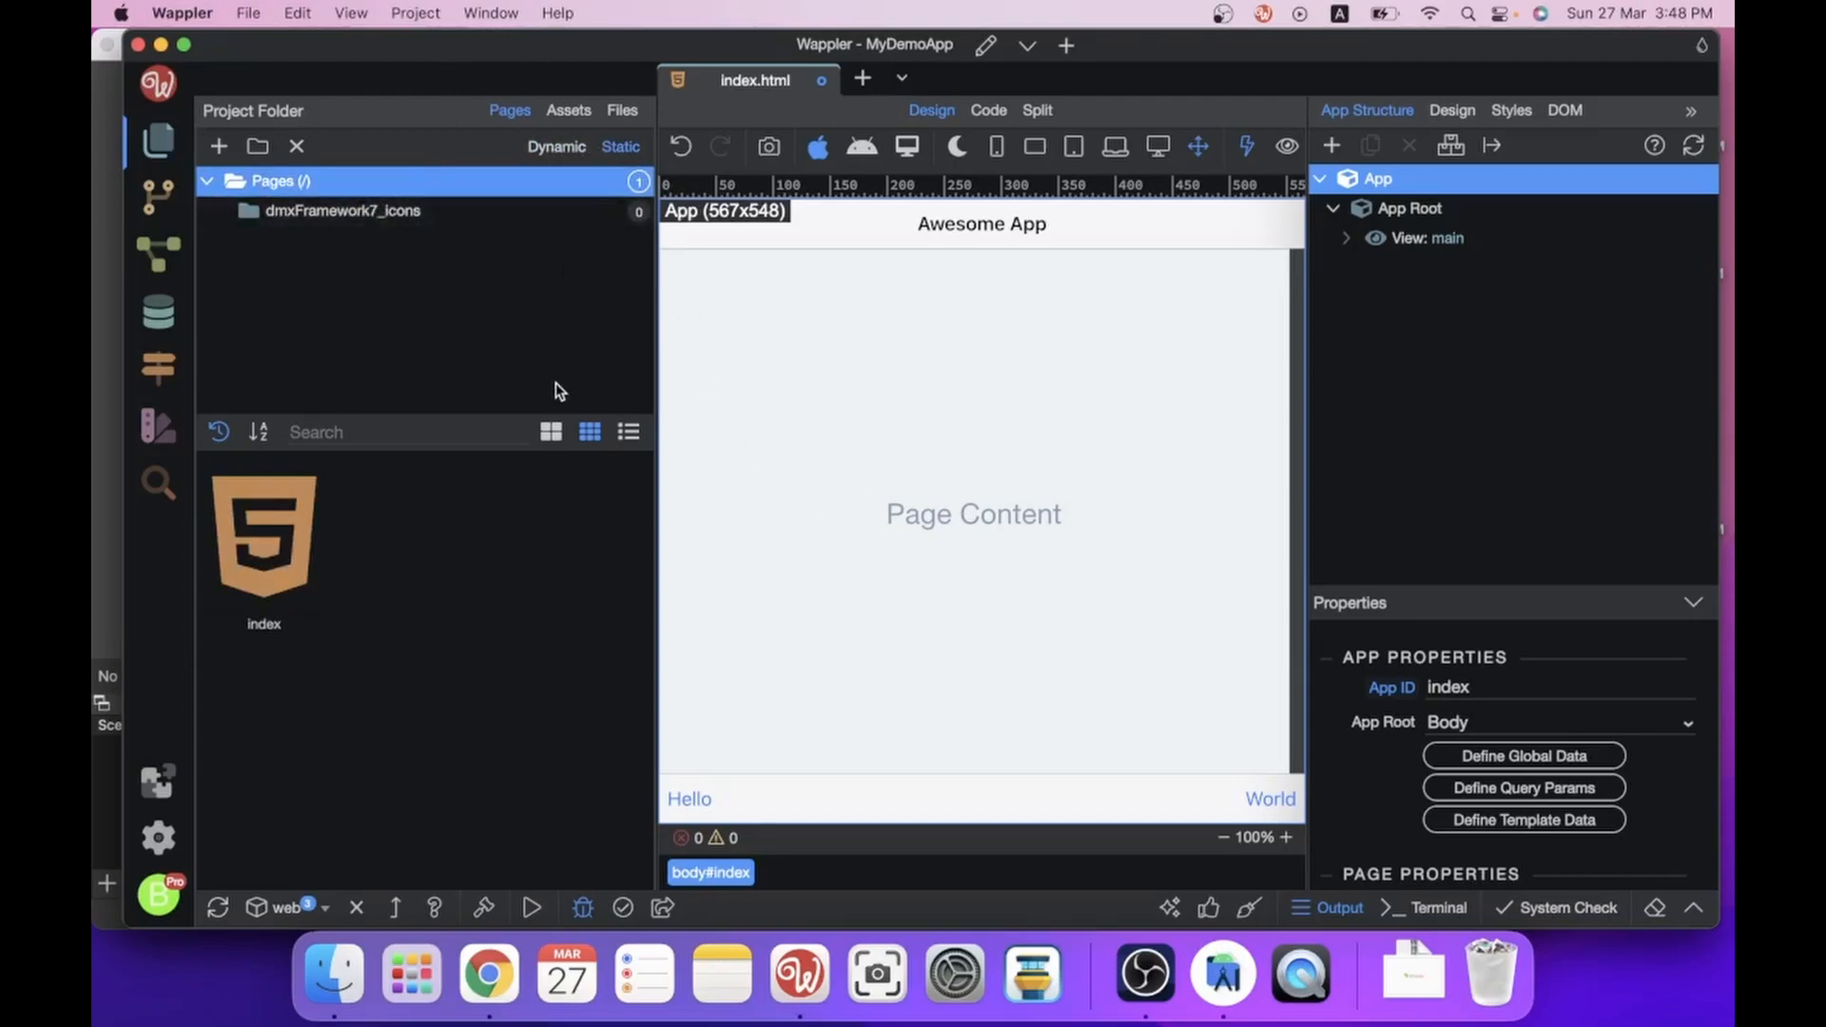
left_click(218, 145)
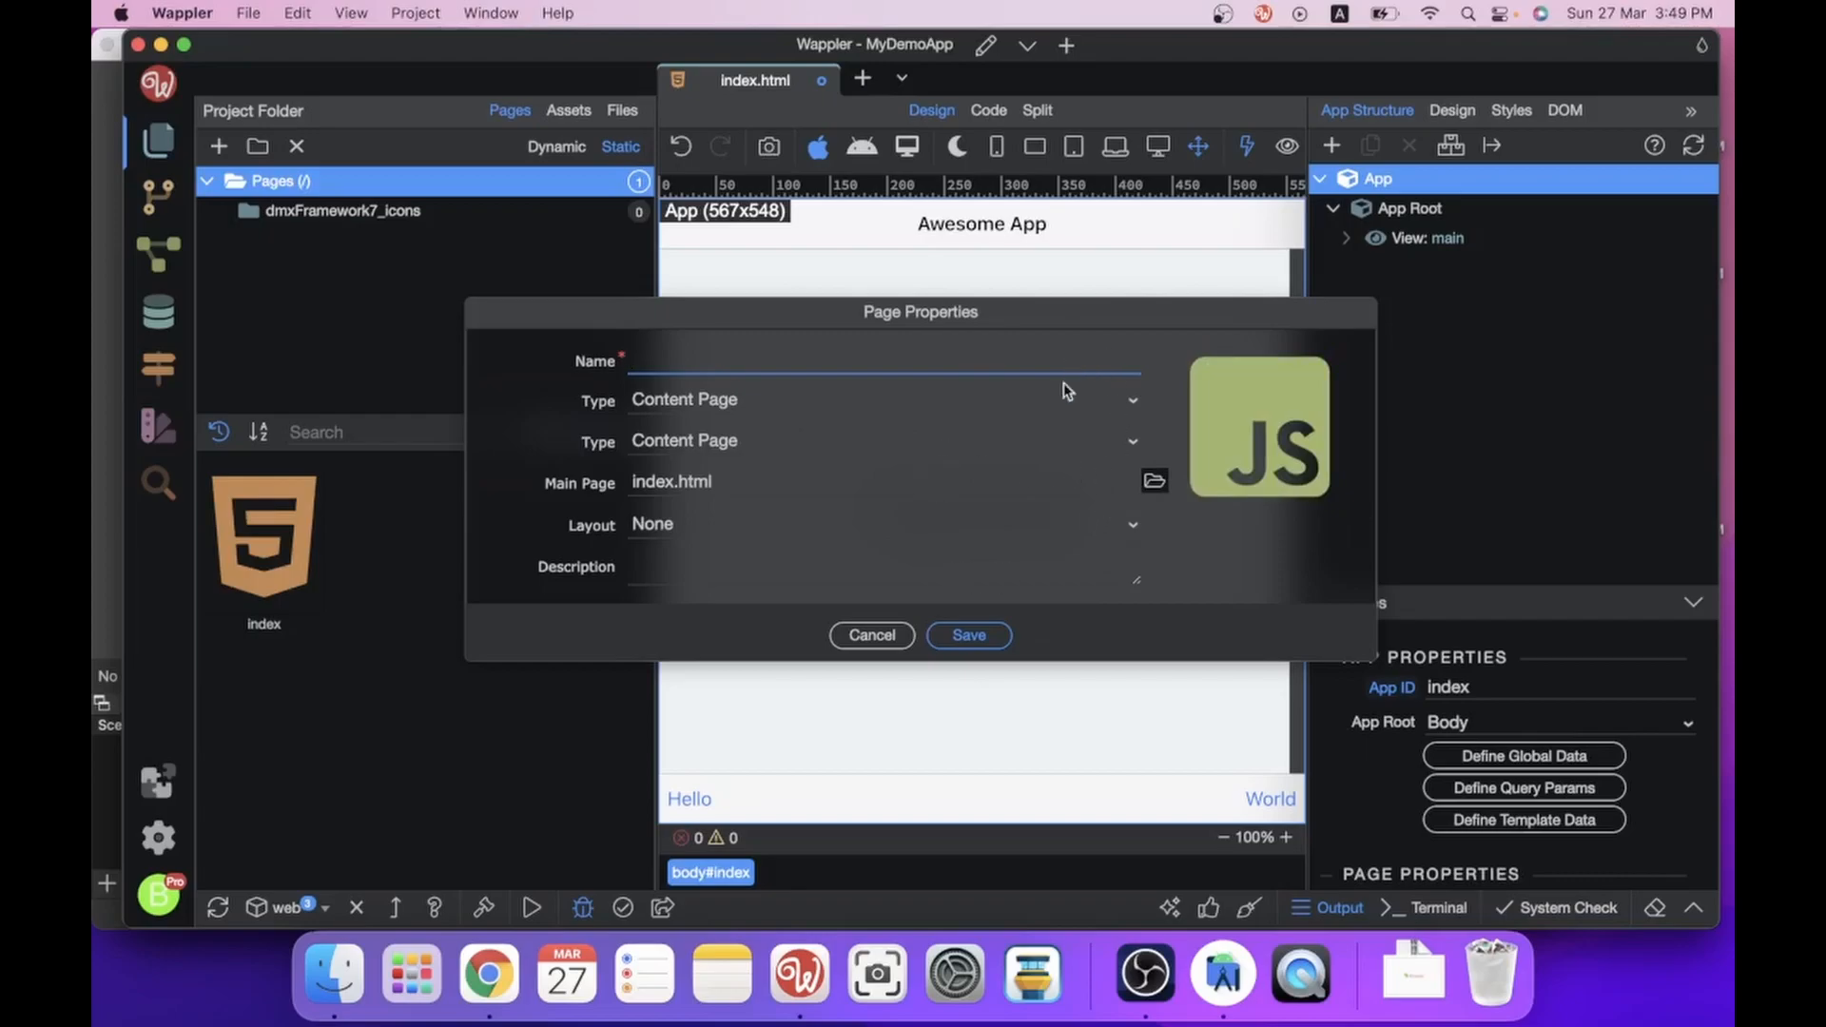
left_click(872, 634)
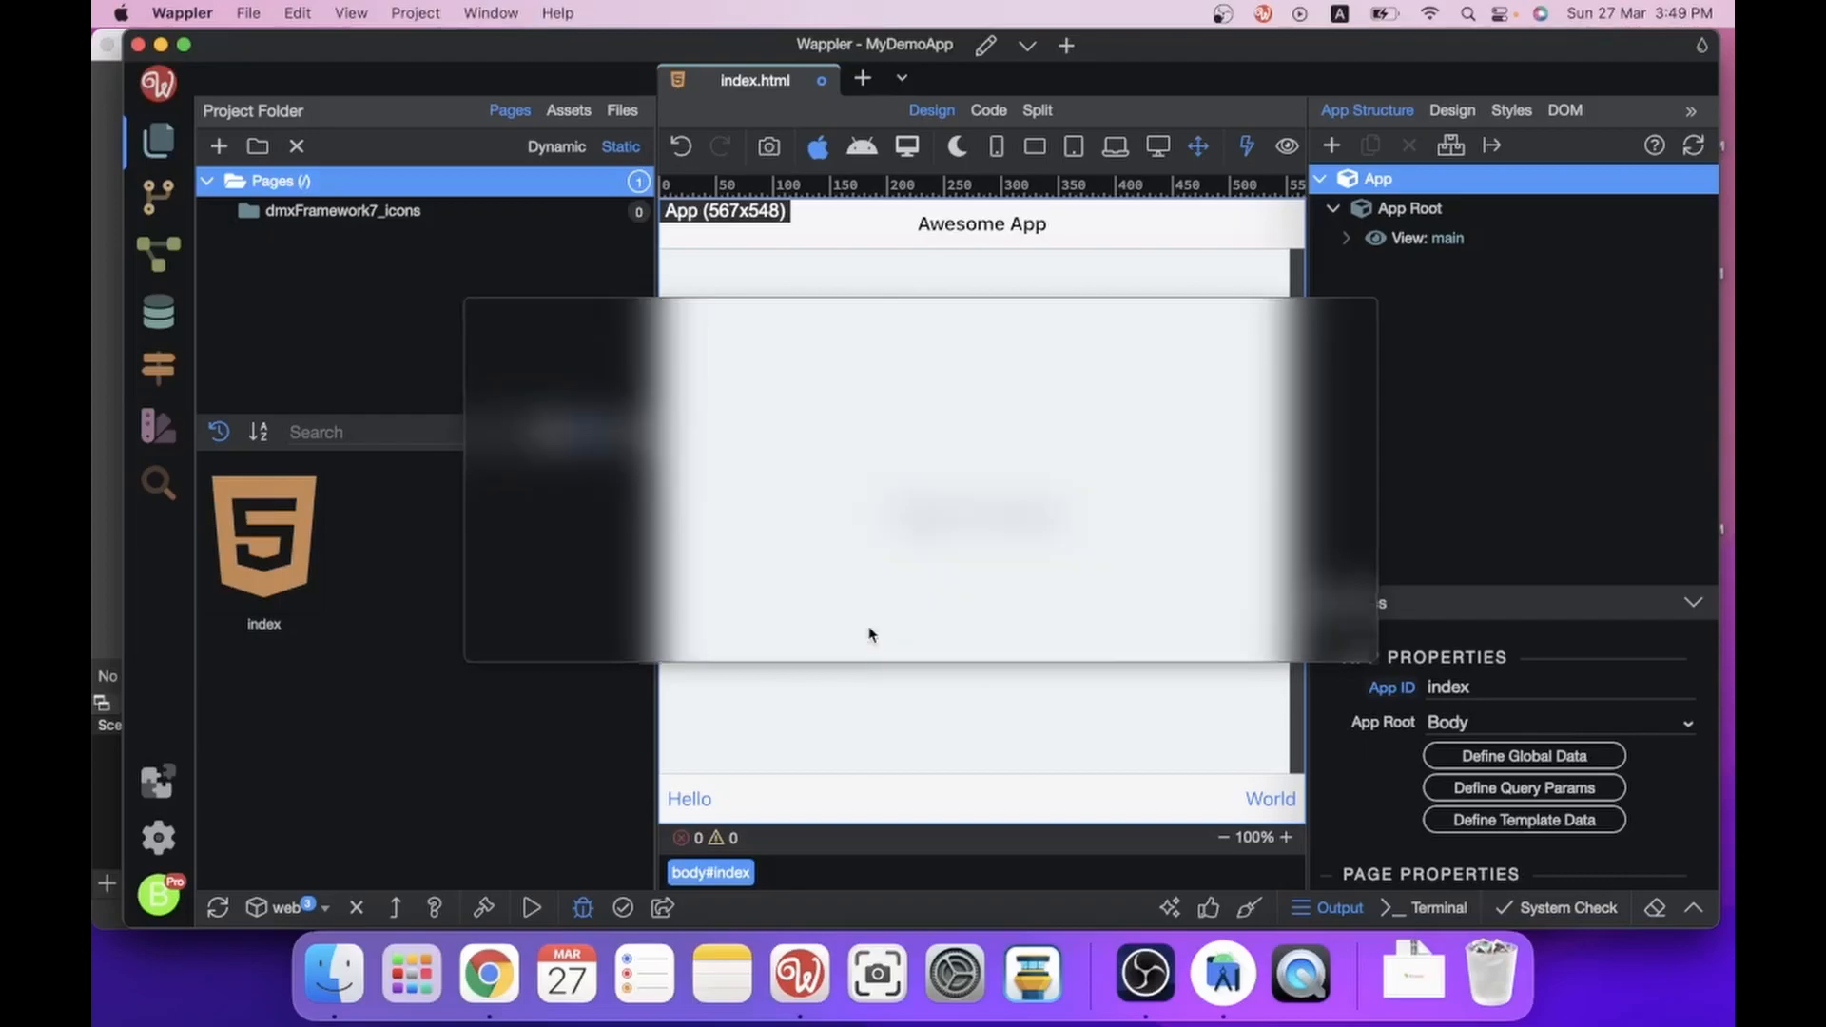
Show the project's hidden files and open project.json from the .wappler folder.
left_click(622, 109)
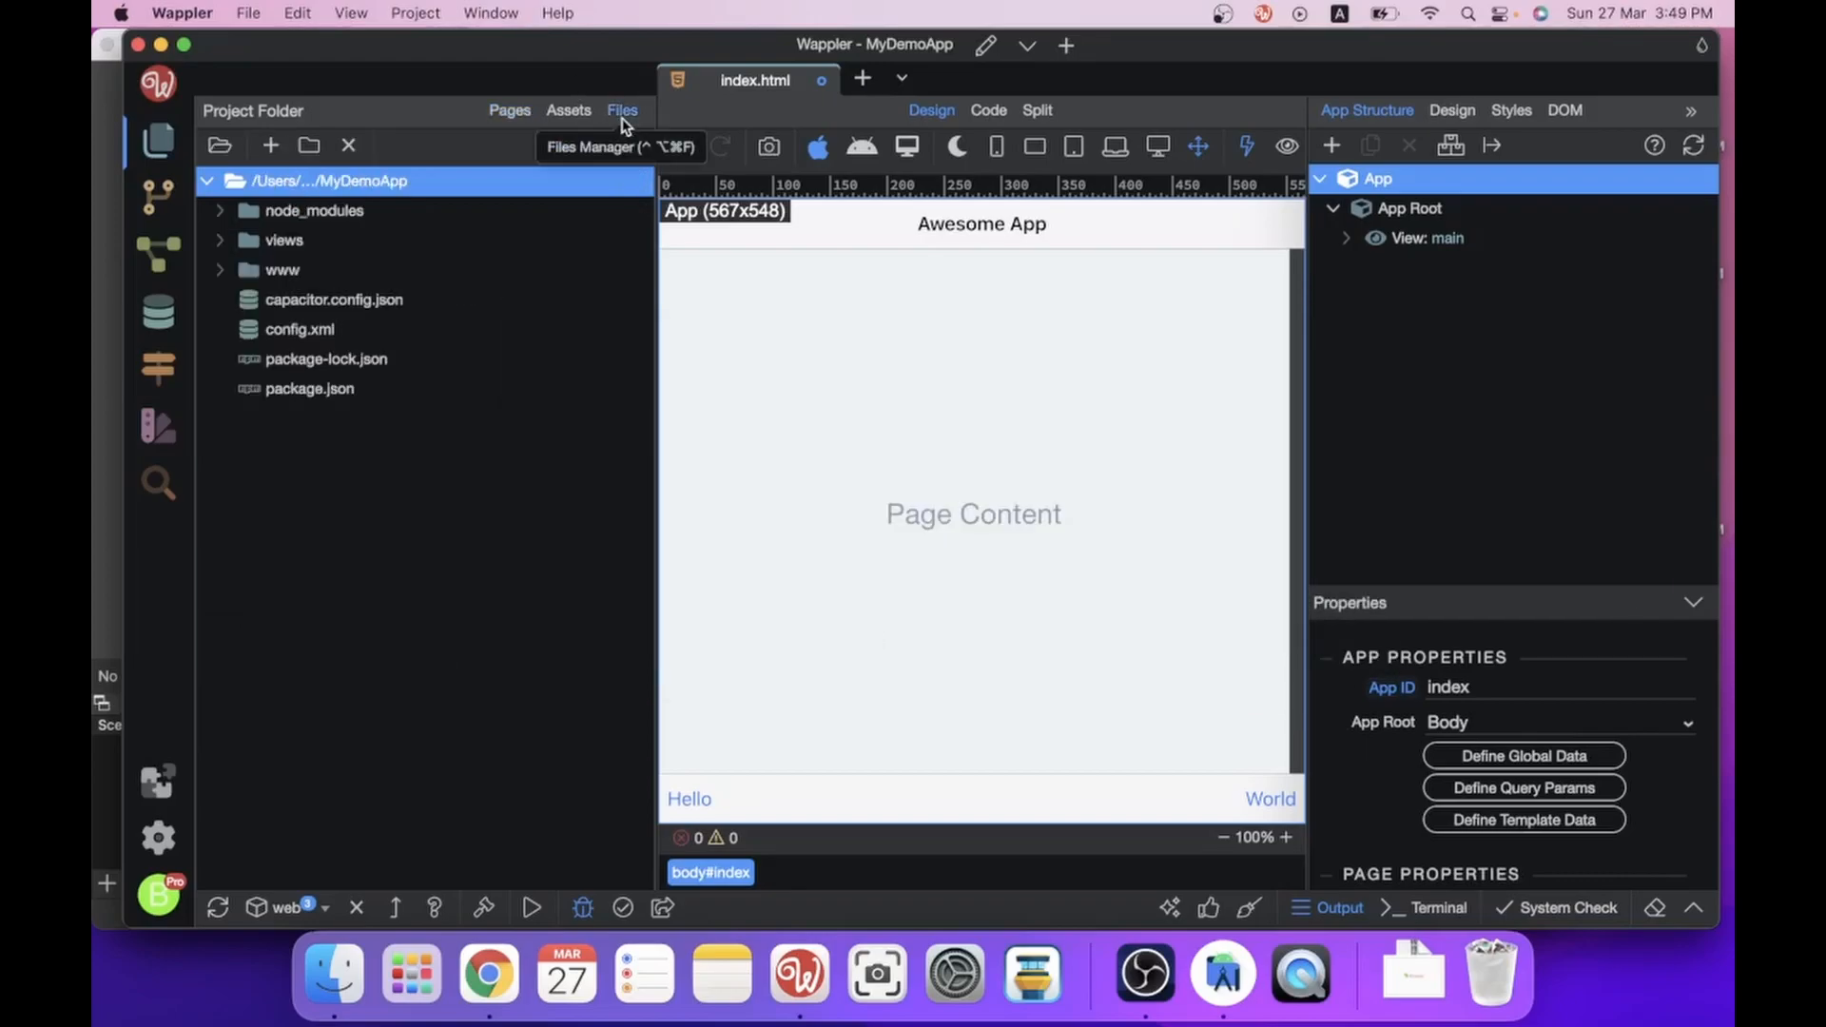
right_click(407, 183)
left_click(476, 372)
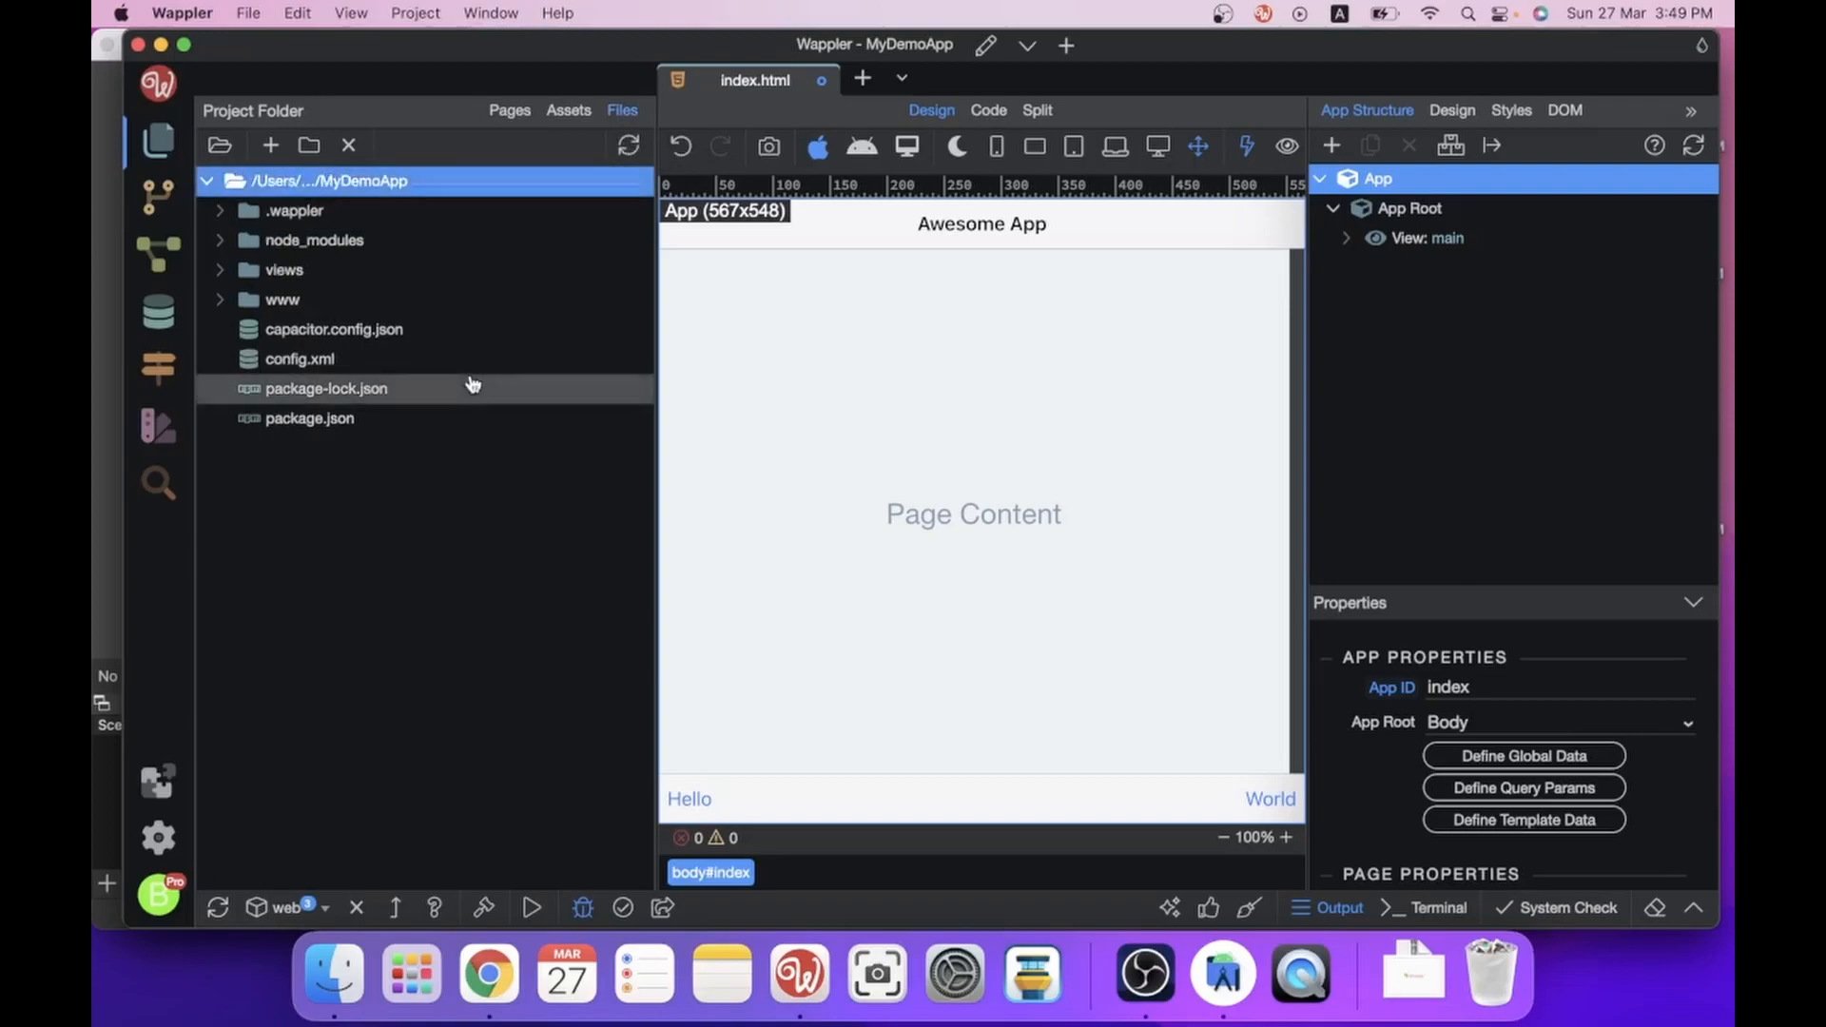
left_click(291, 211)
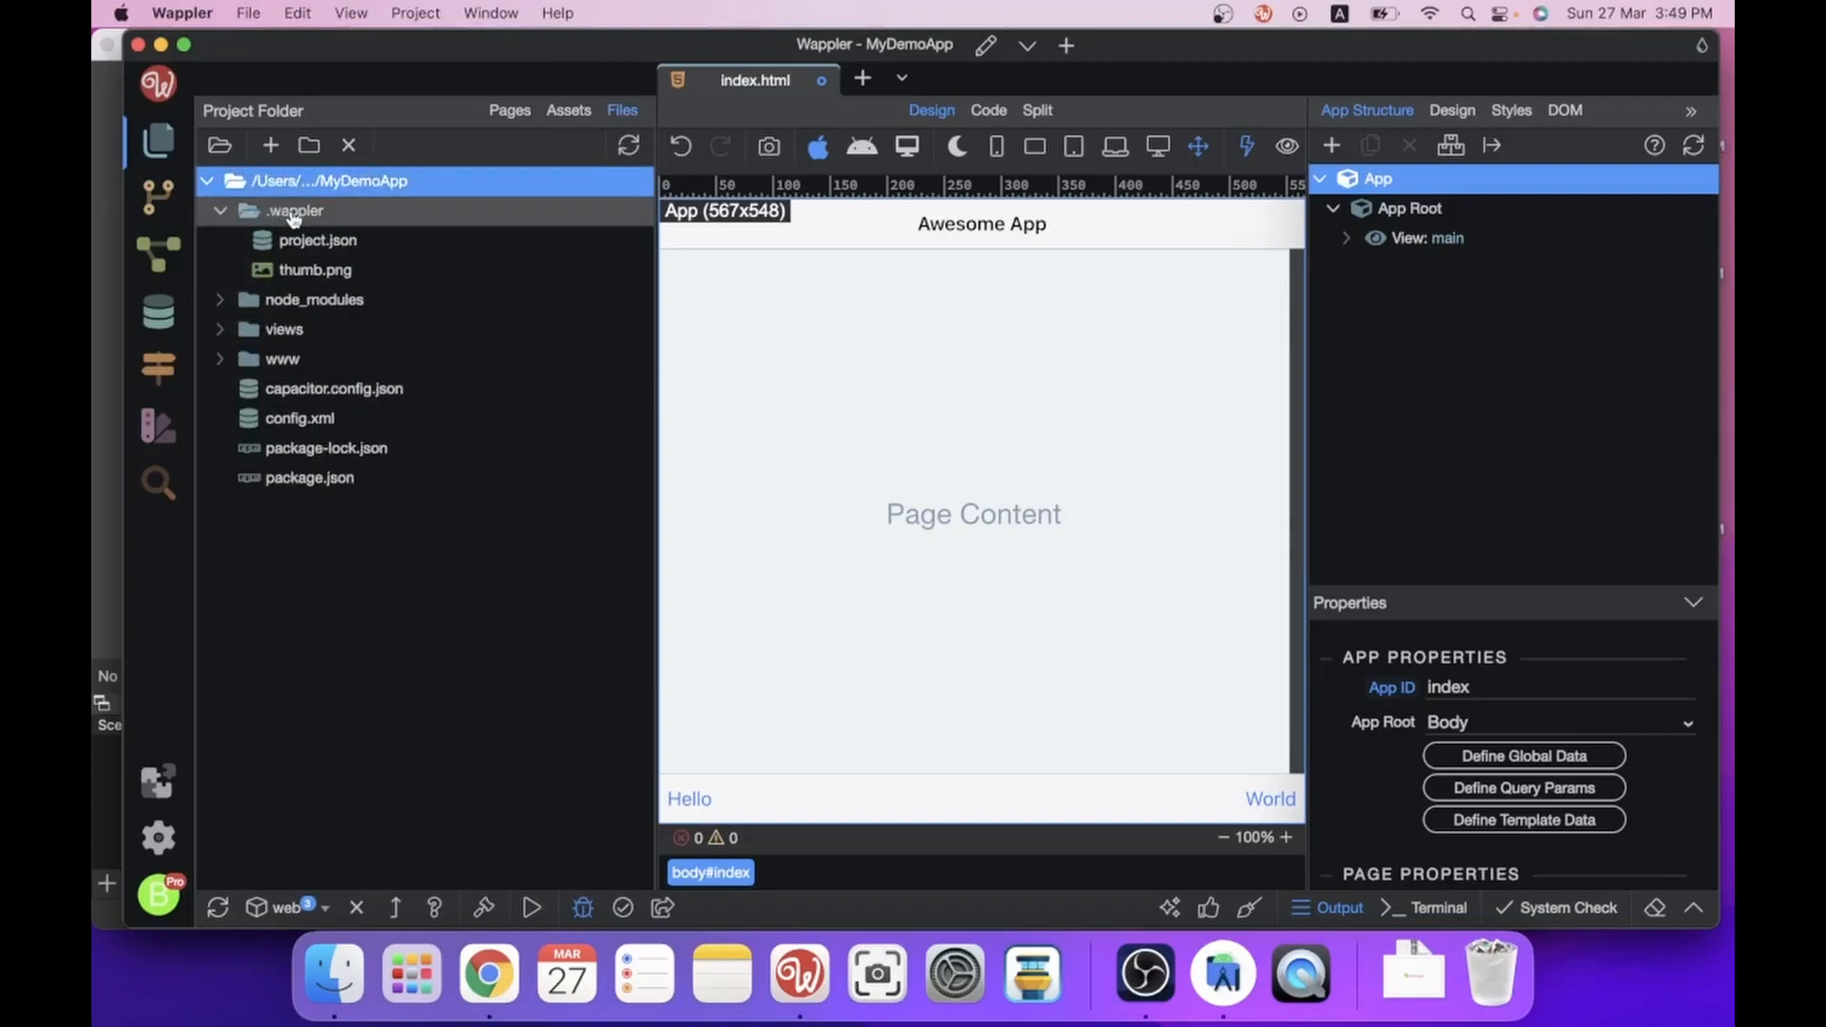
double_click(302, 244)
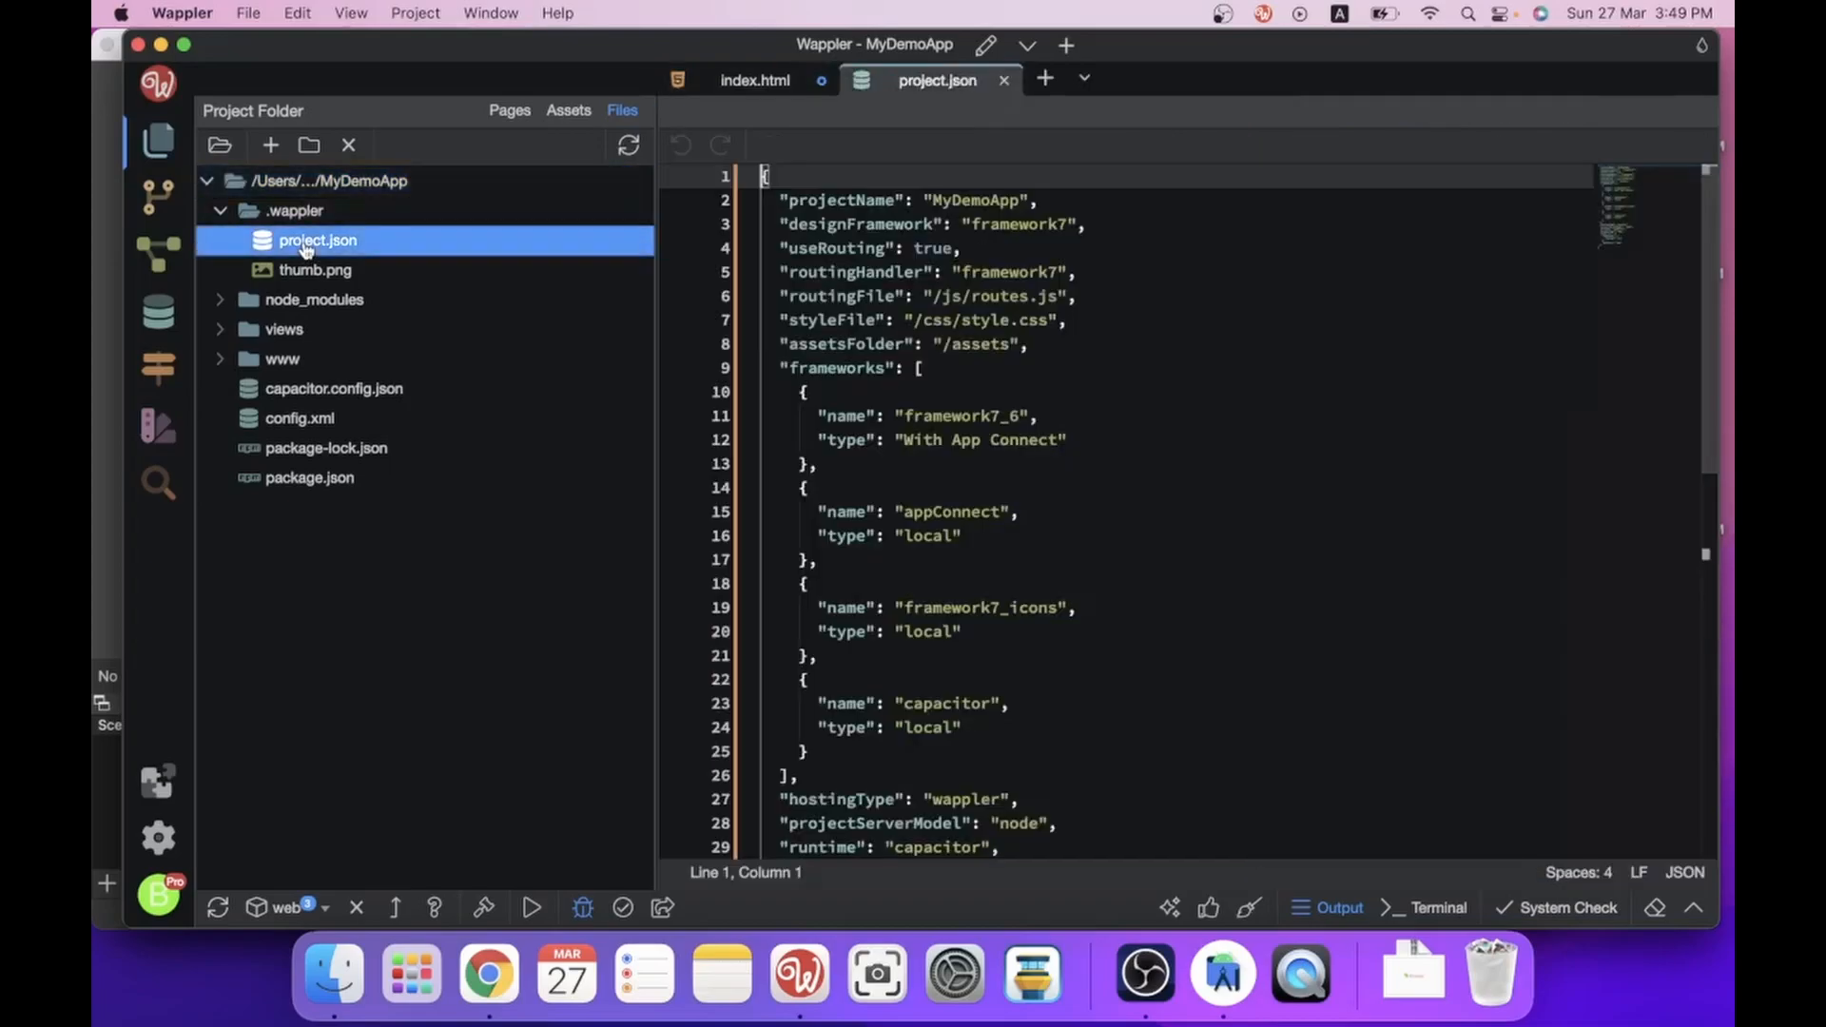
Delete the hostingType and projectServerModel lines from project.json and save the file.
scroll(1081, 616, "down", 10)
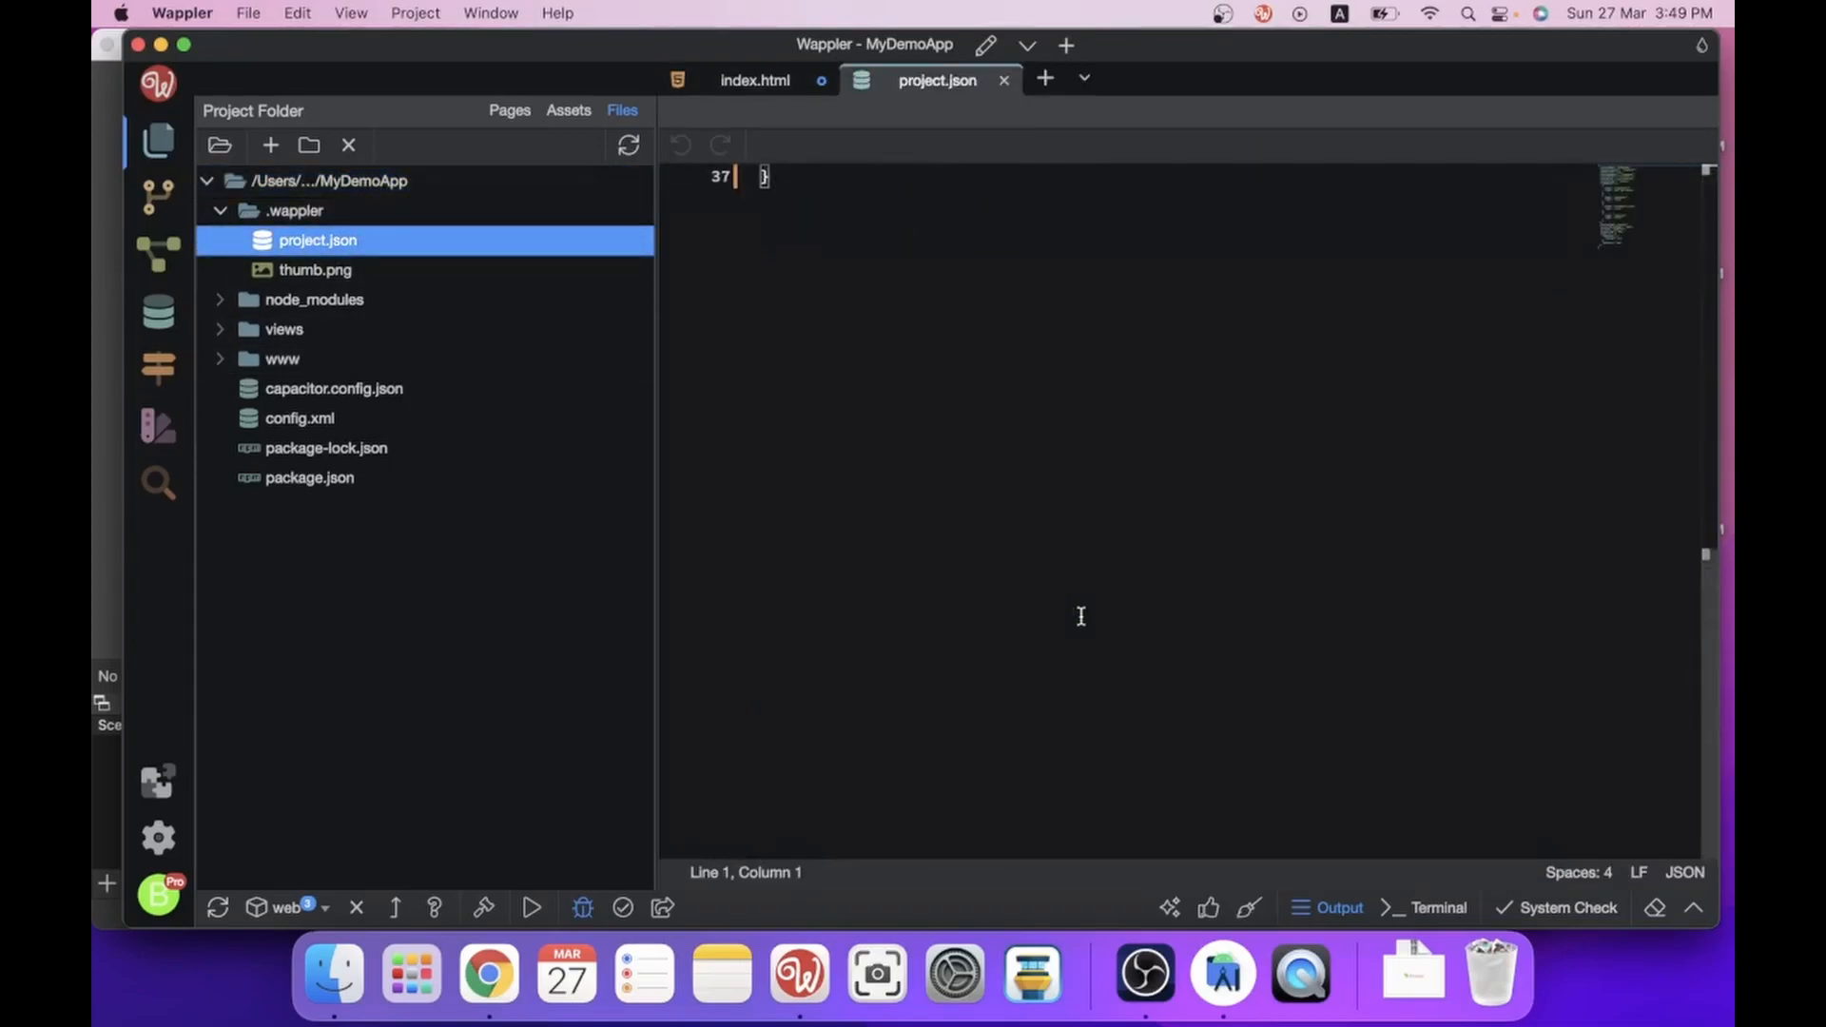
scroll(1081, 616, "up", 5)
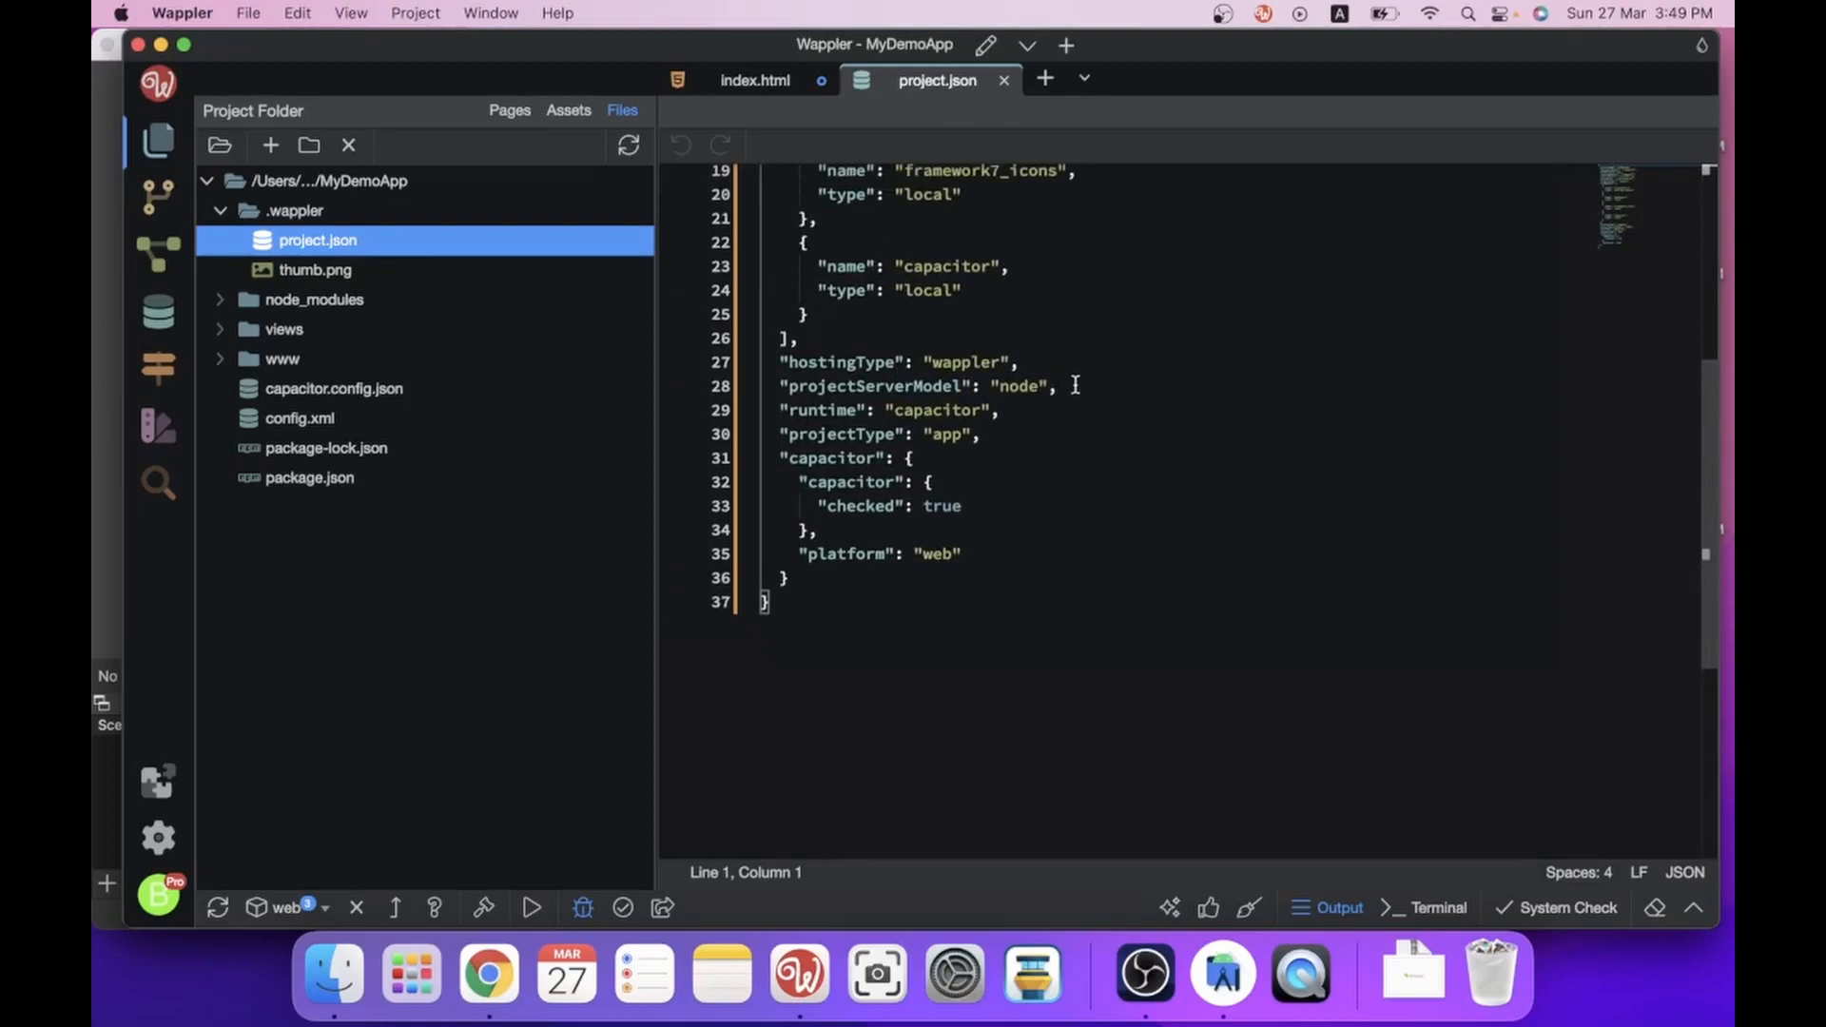
left_click_drag(1068, 386, 776, 363)
key("BackSpace")
left_click(969, 494)
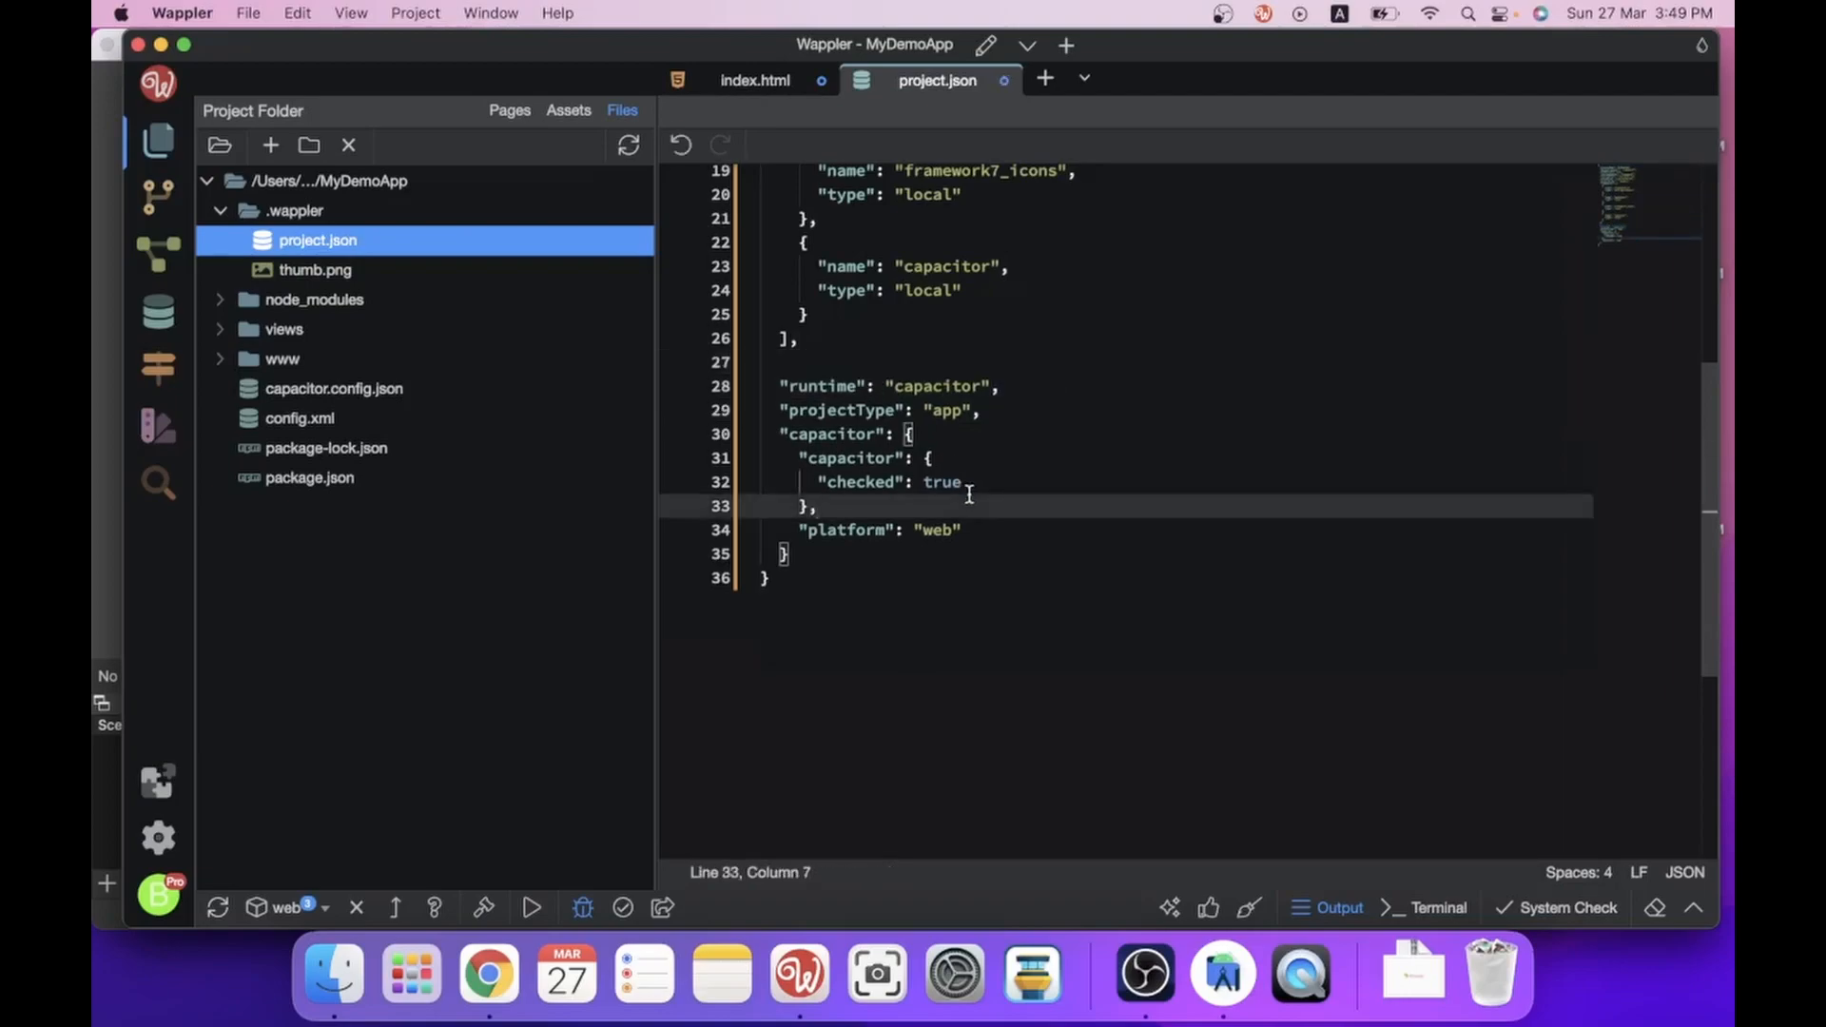
key("super+s")
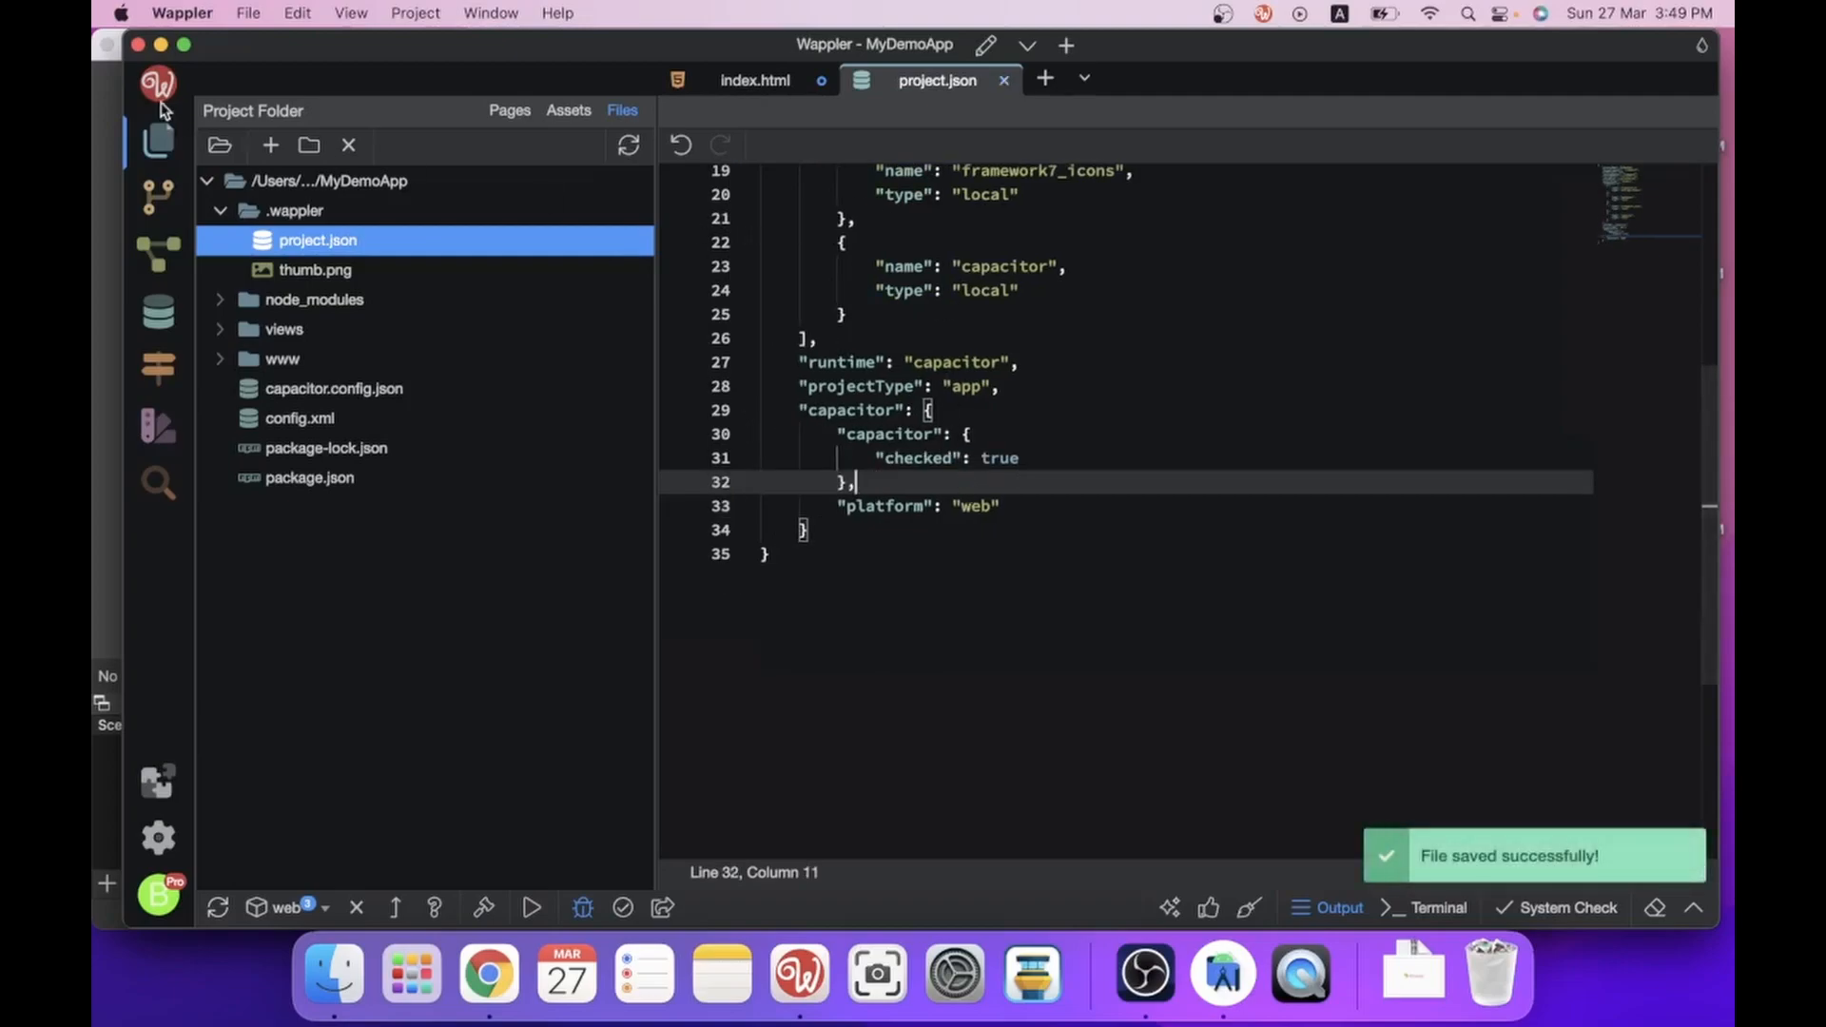
Force quit Wappler.
left_click(122, 12)
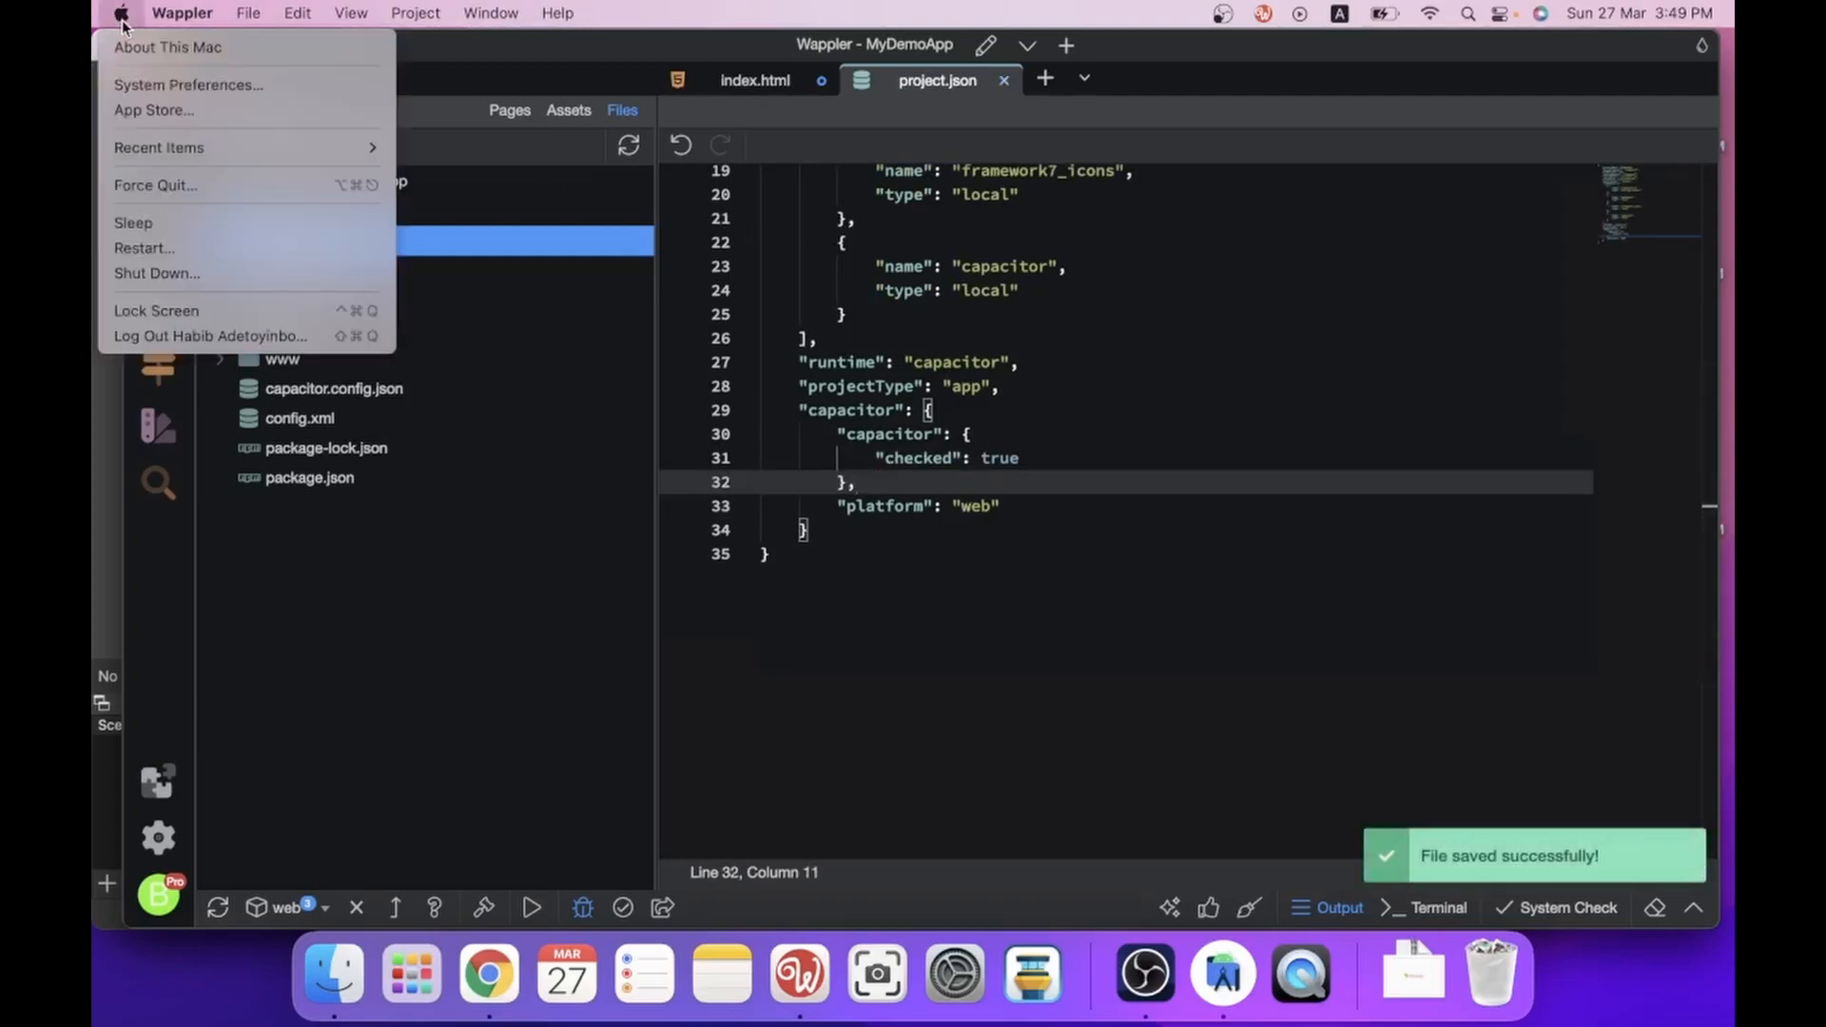
left_click(209, 185)
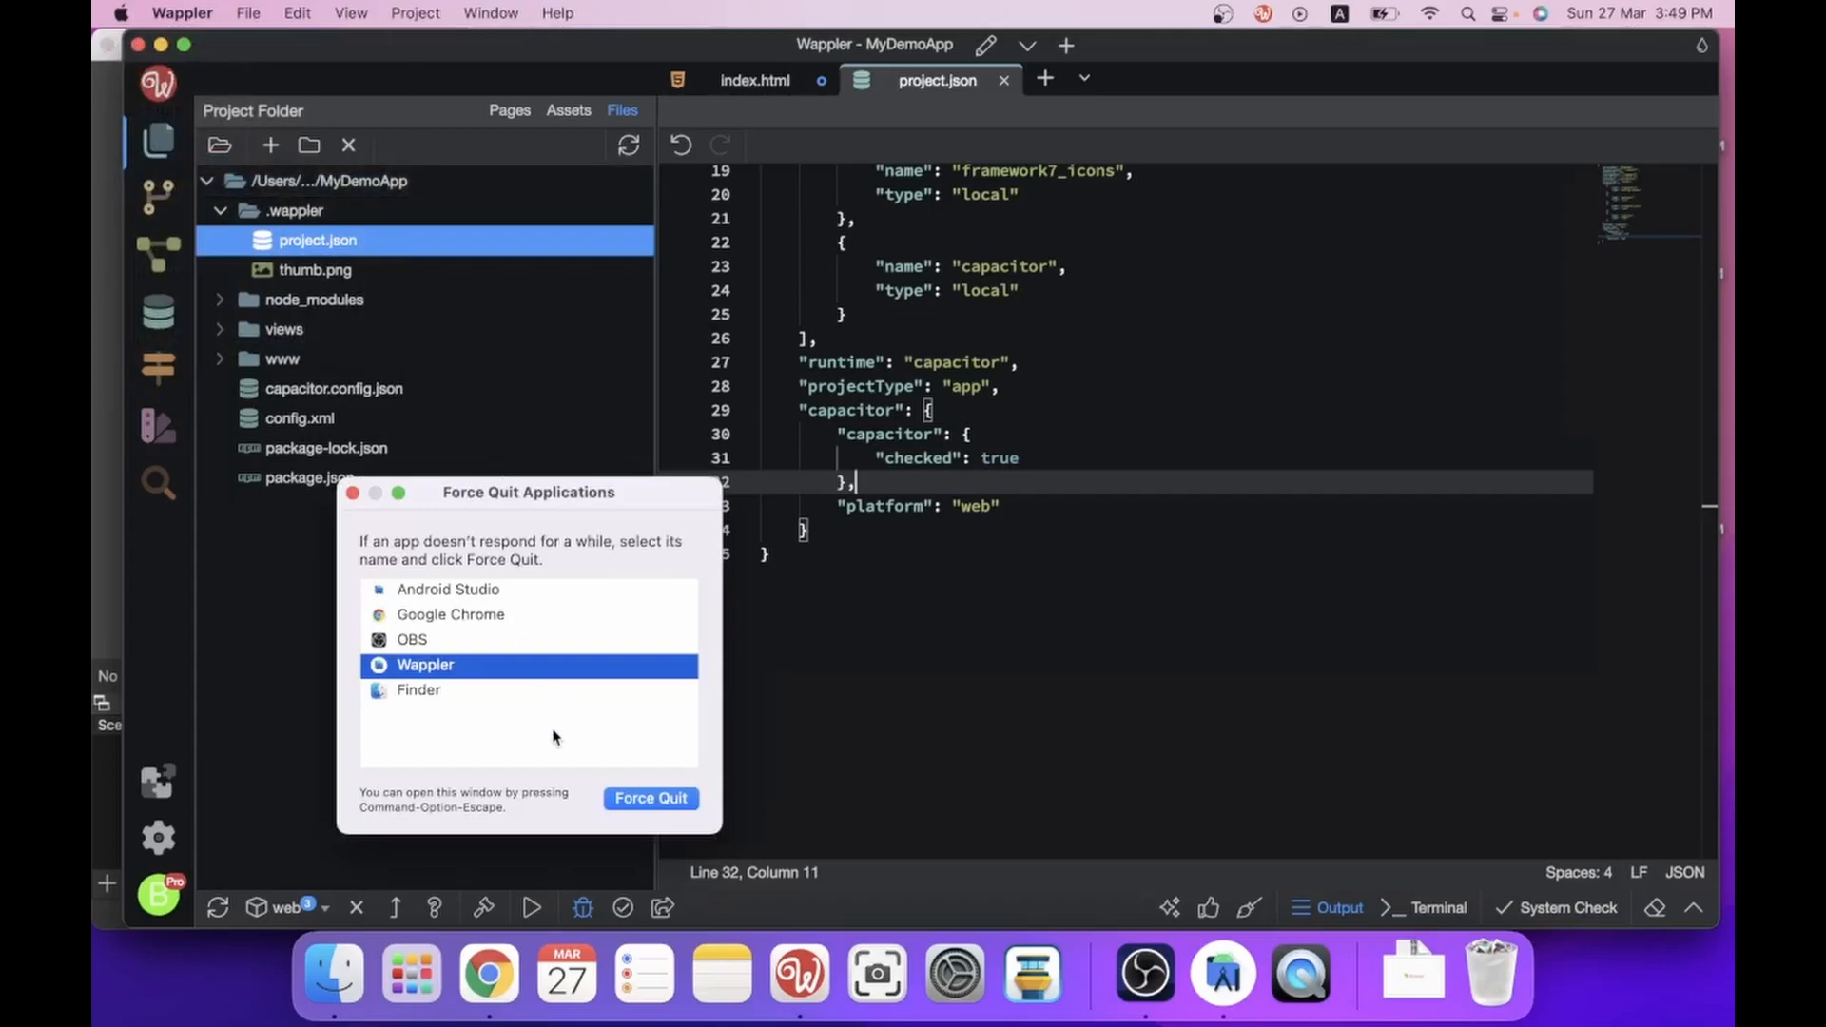
left_click(647, 797)
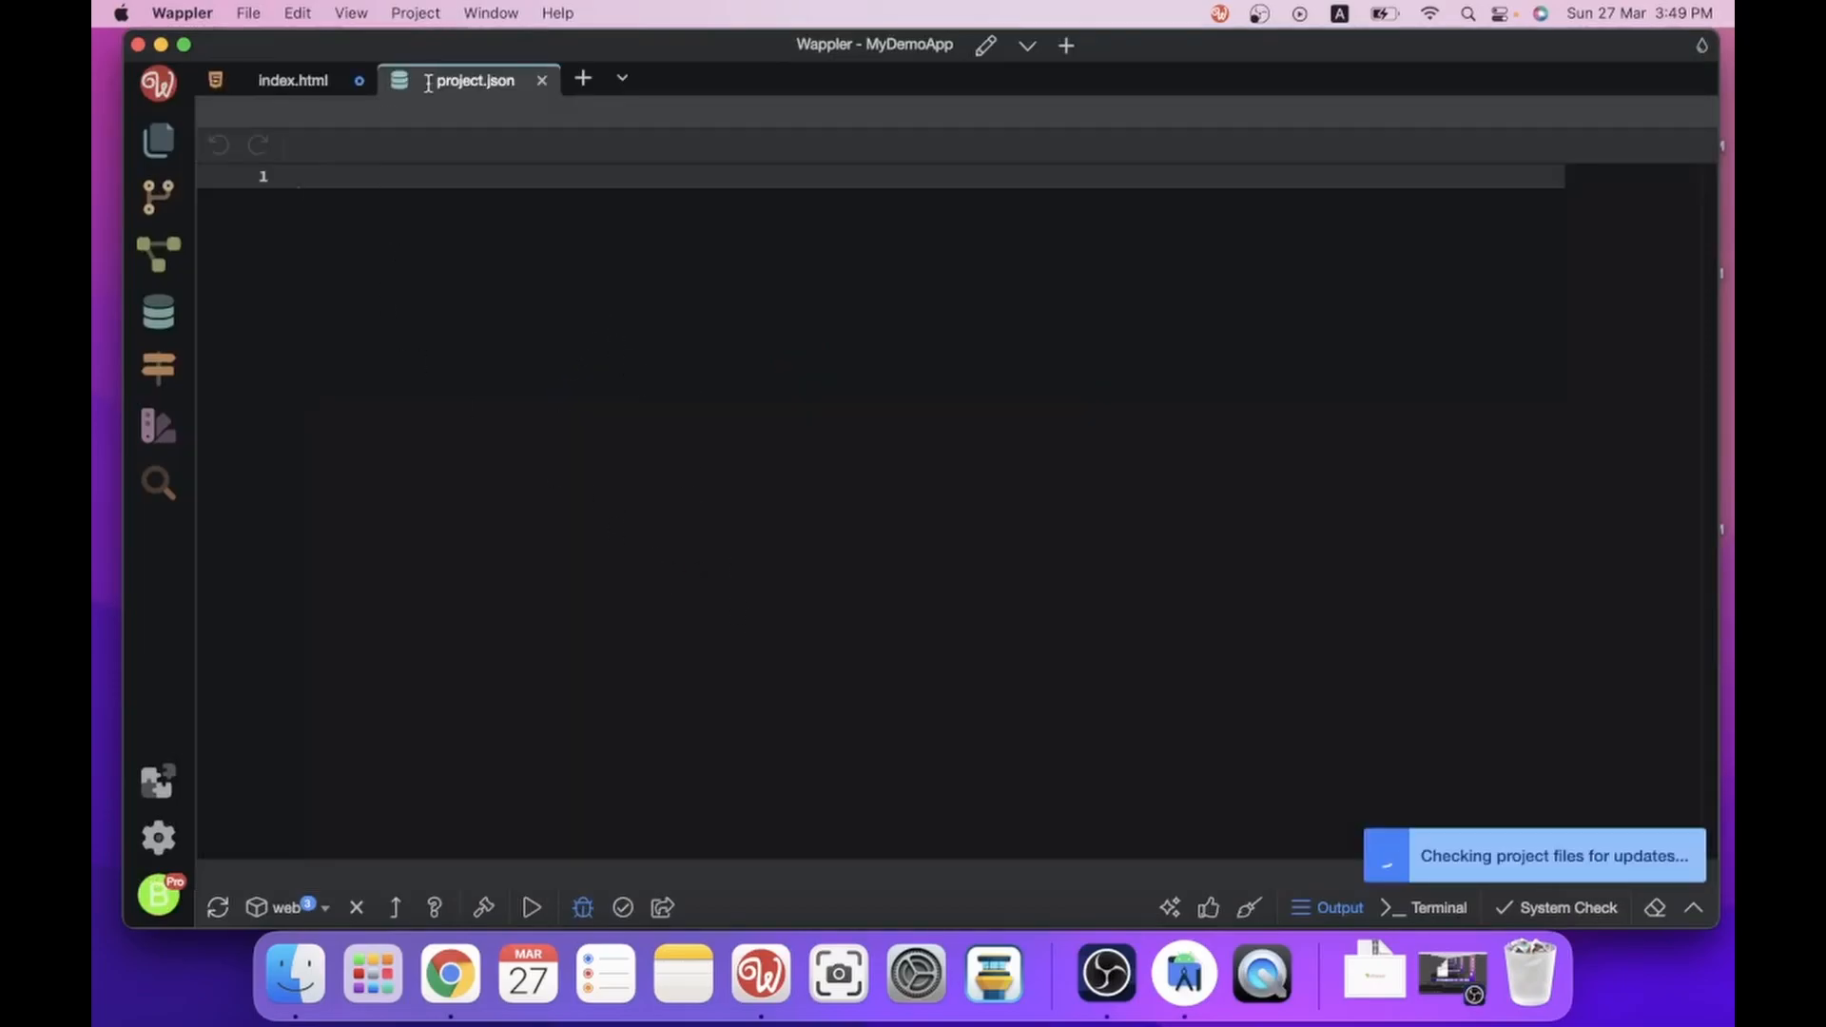
Close the project.json file and show the project's pages.
left_click(542, 80)
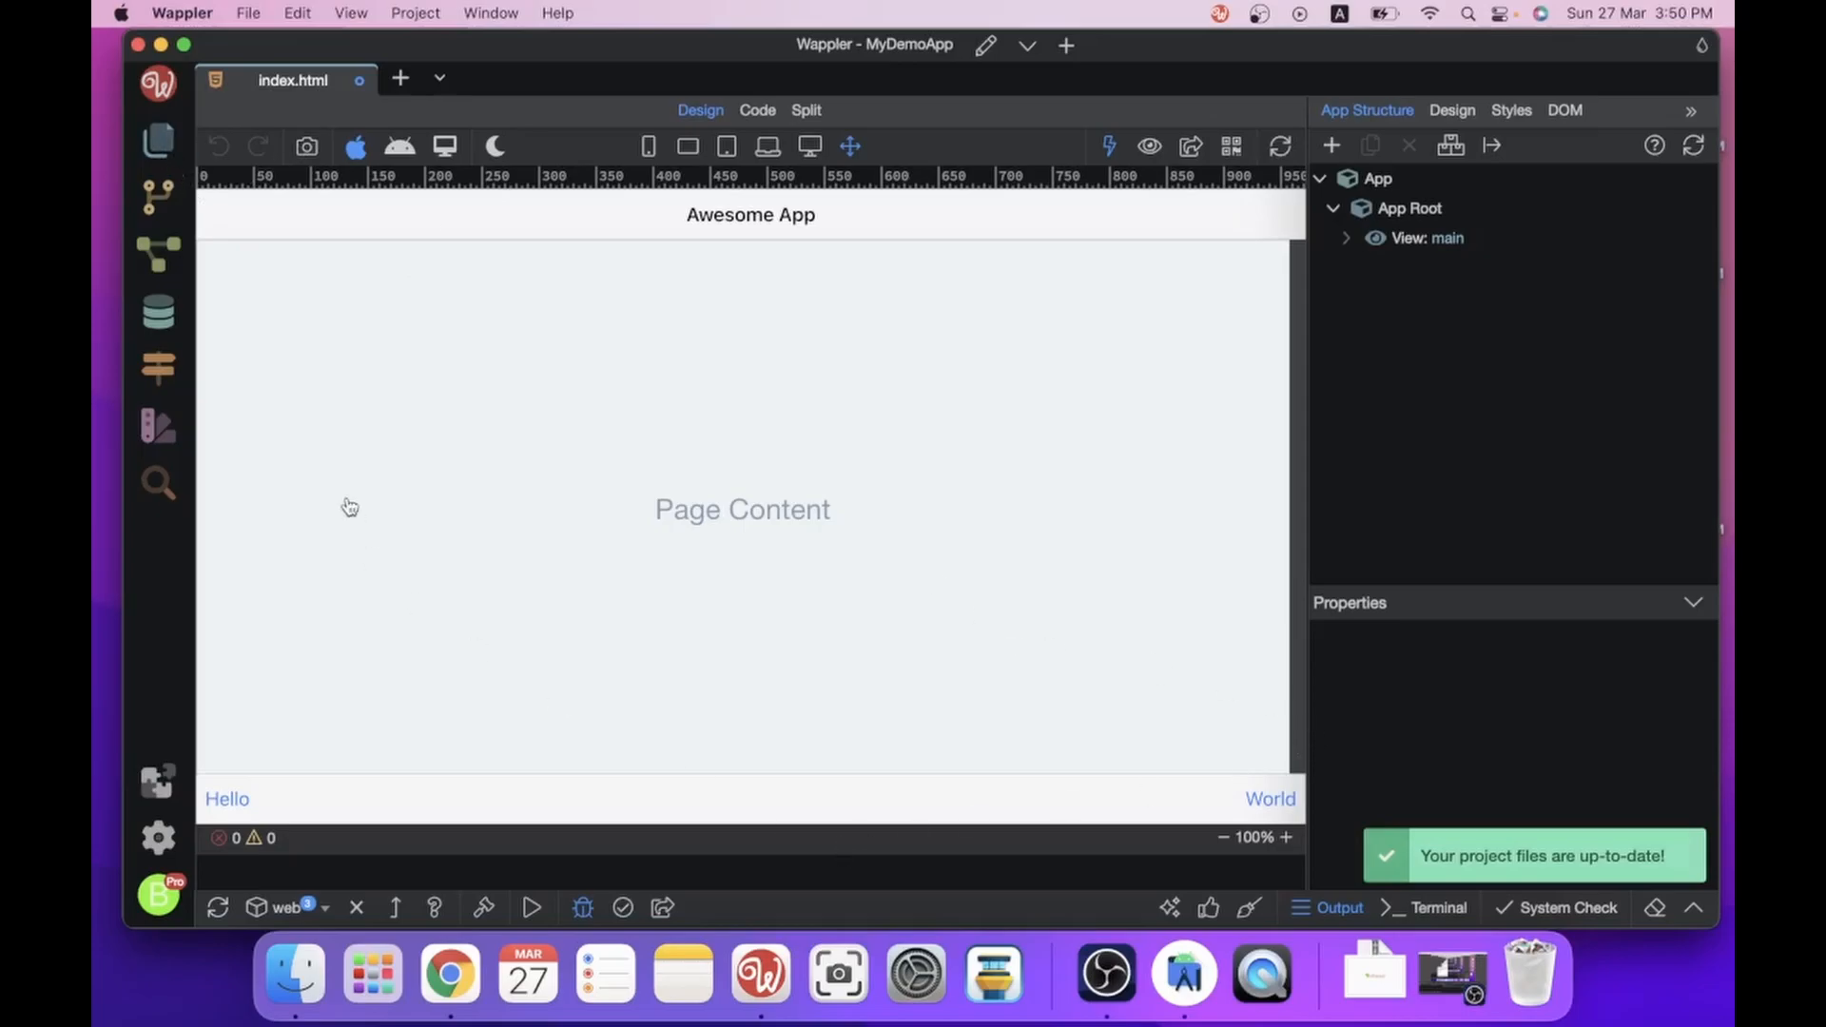
left_click(157, 141)
left_click(158, 141)
left_click(158, 141)
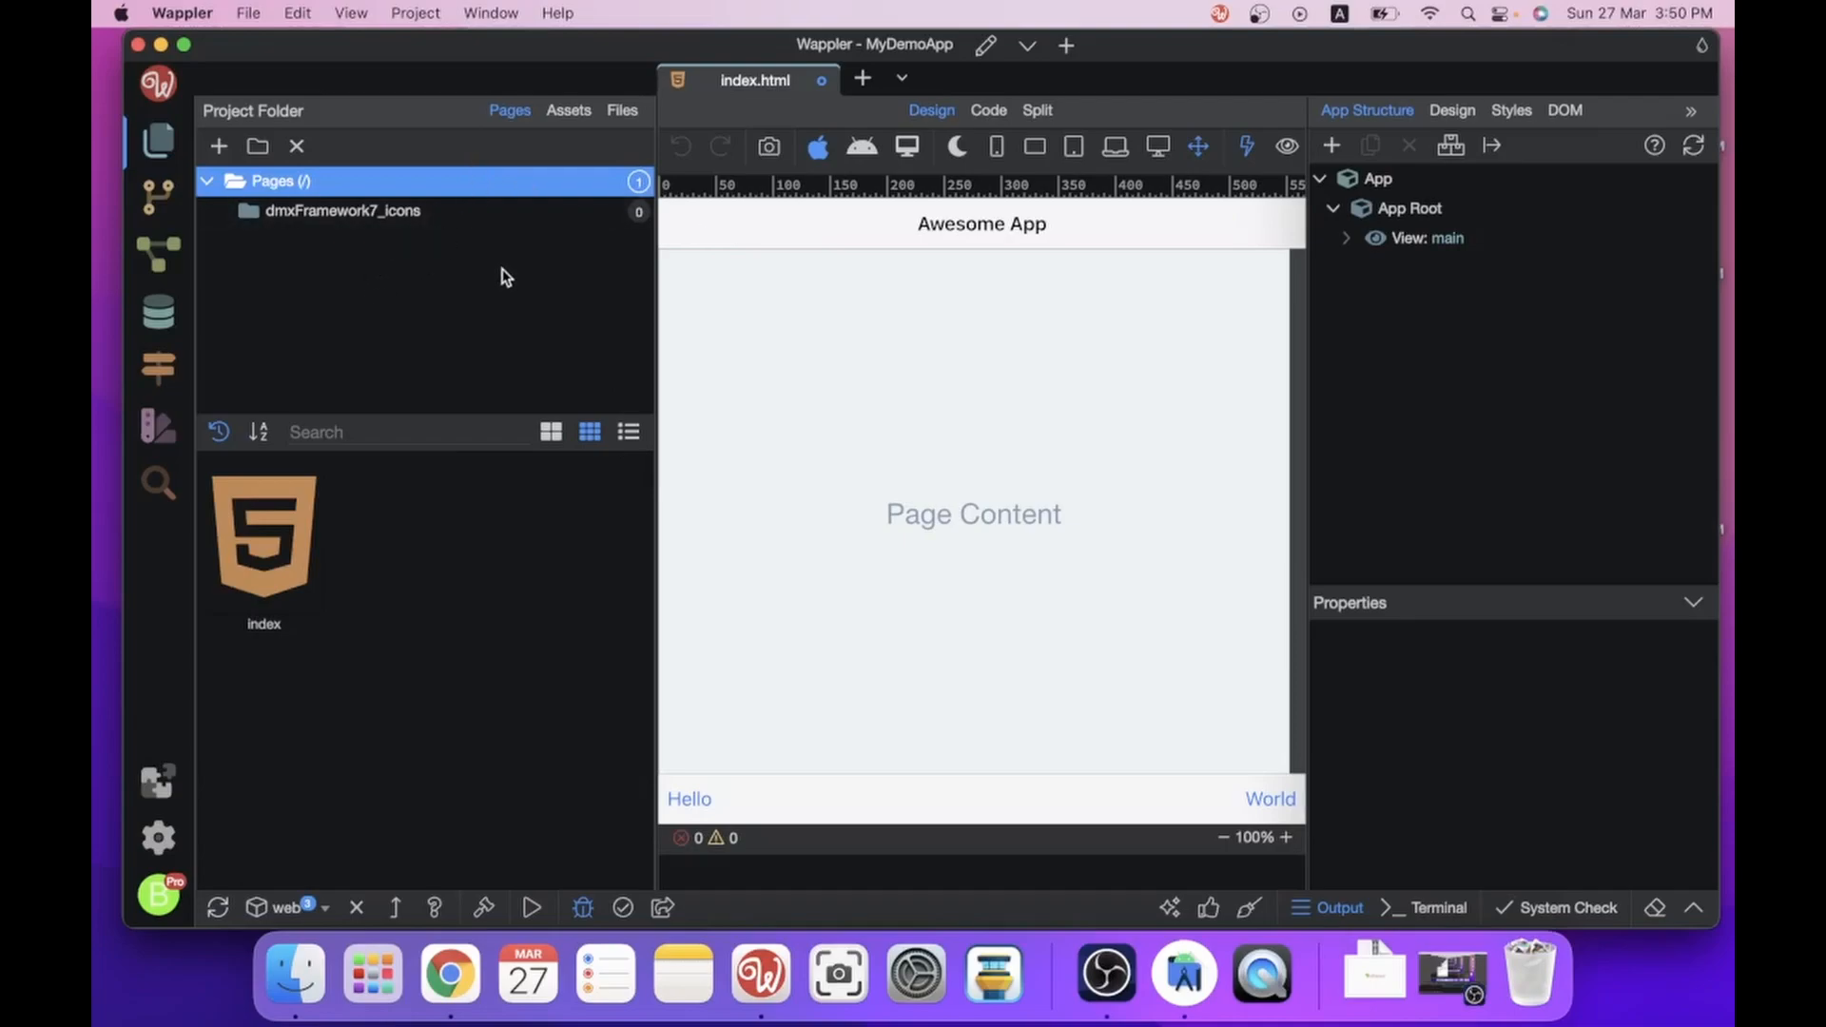
Create a content page named mypage with index.html as its main page.
mouse_move(280, 529)
left_click(219, 148)
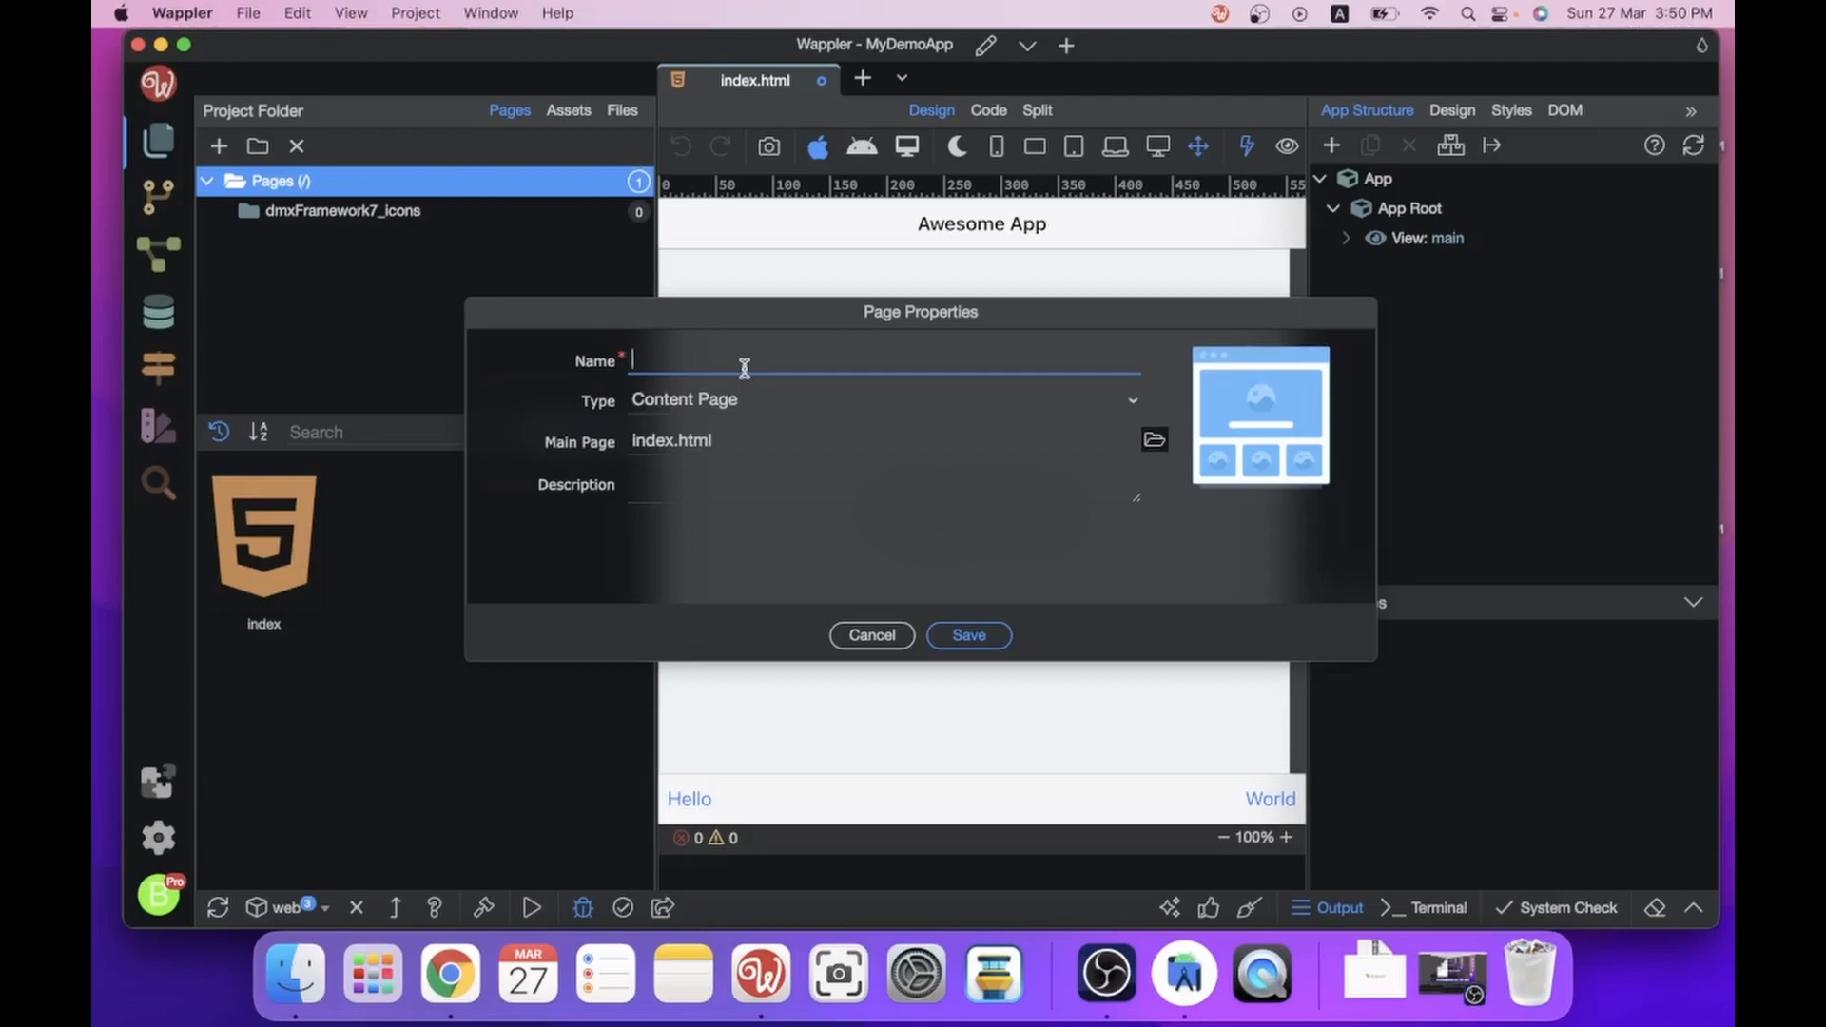
type("MyPA")
key("BackSpace")
key("BackSpace")
key("BackSpace")
left_click(982, 638)
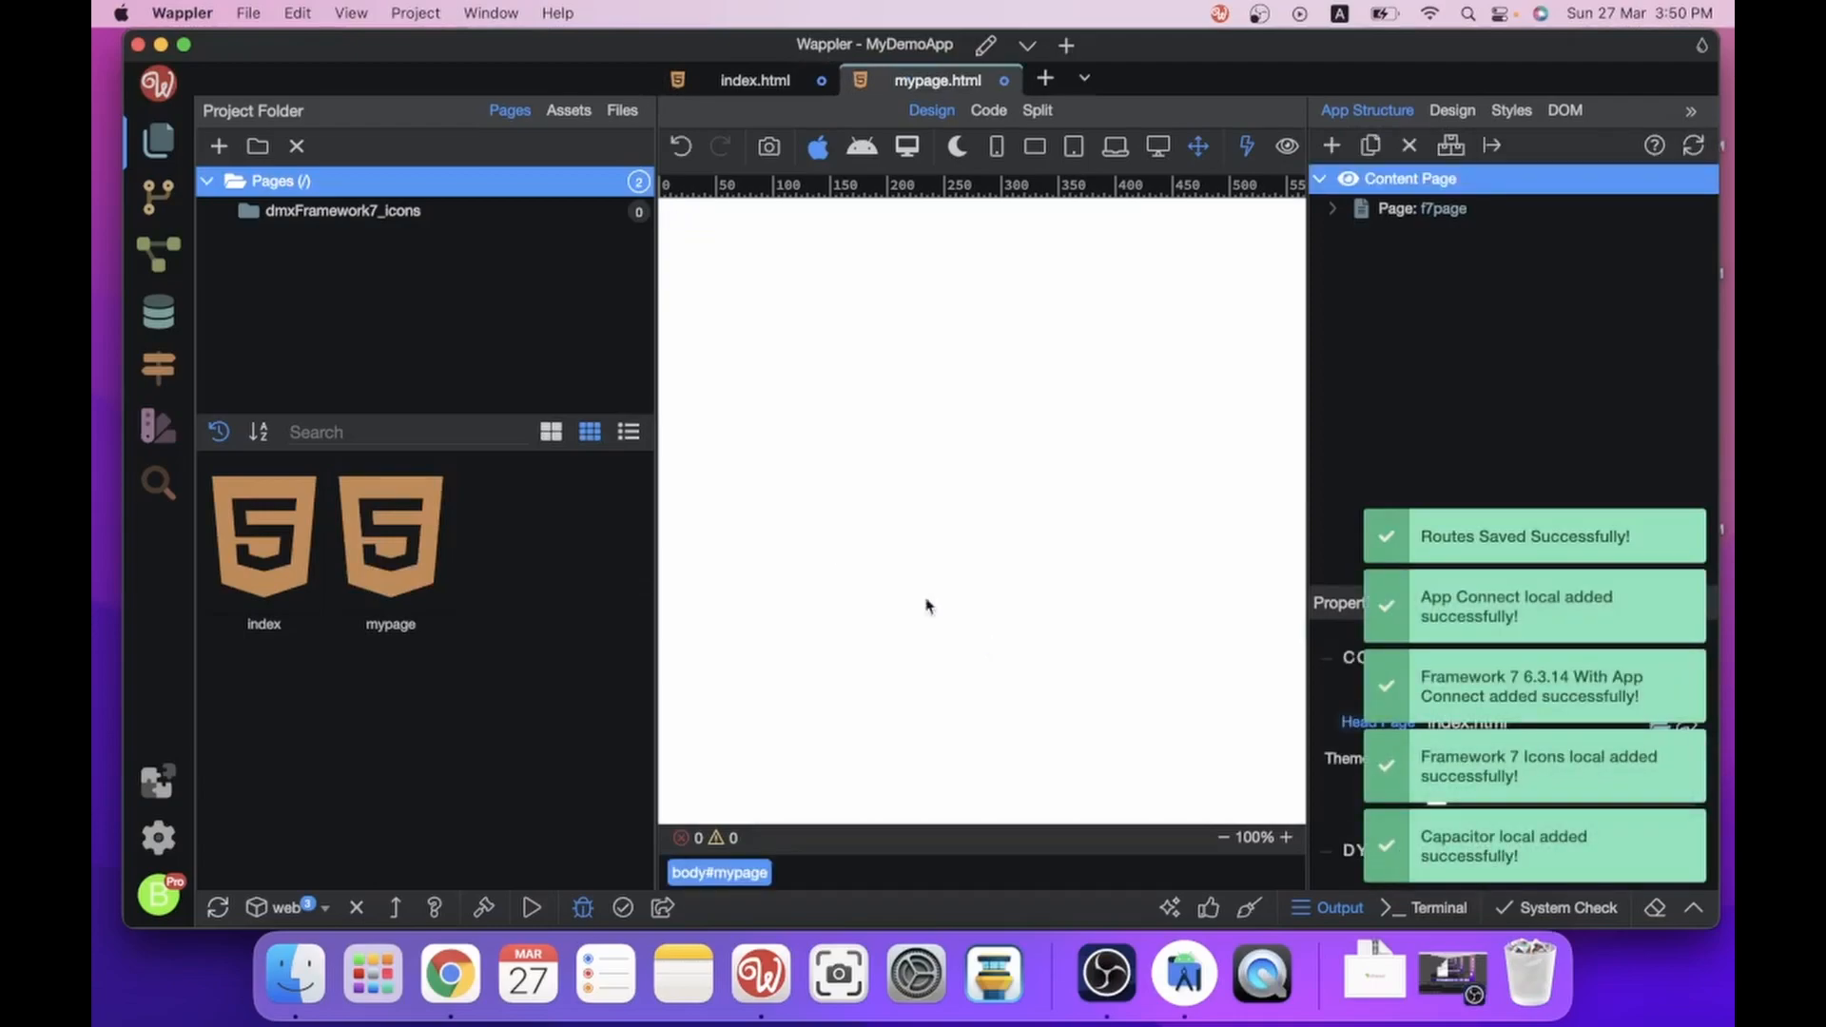
Open the index page and reload its file.
double_click(276, 552)
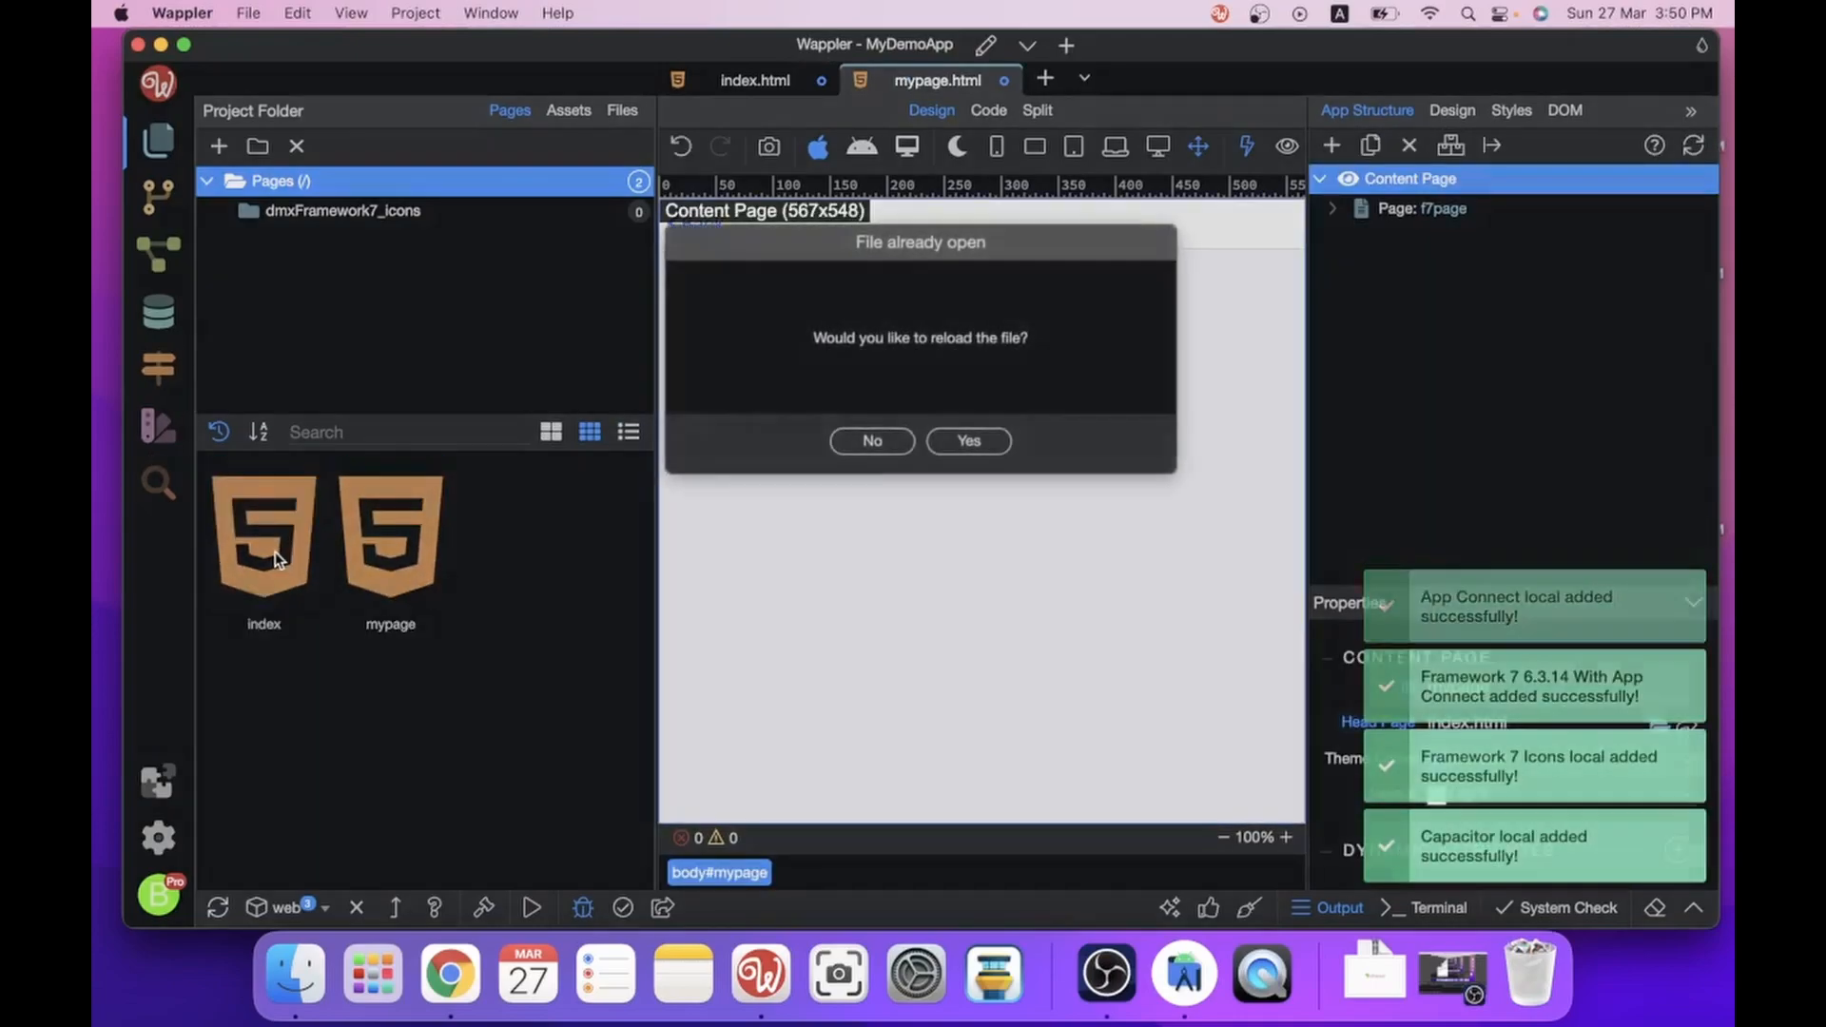
left_click(860, 441)
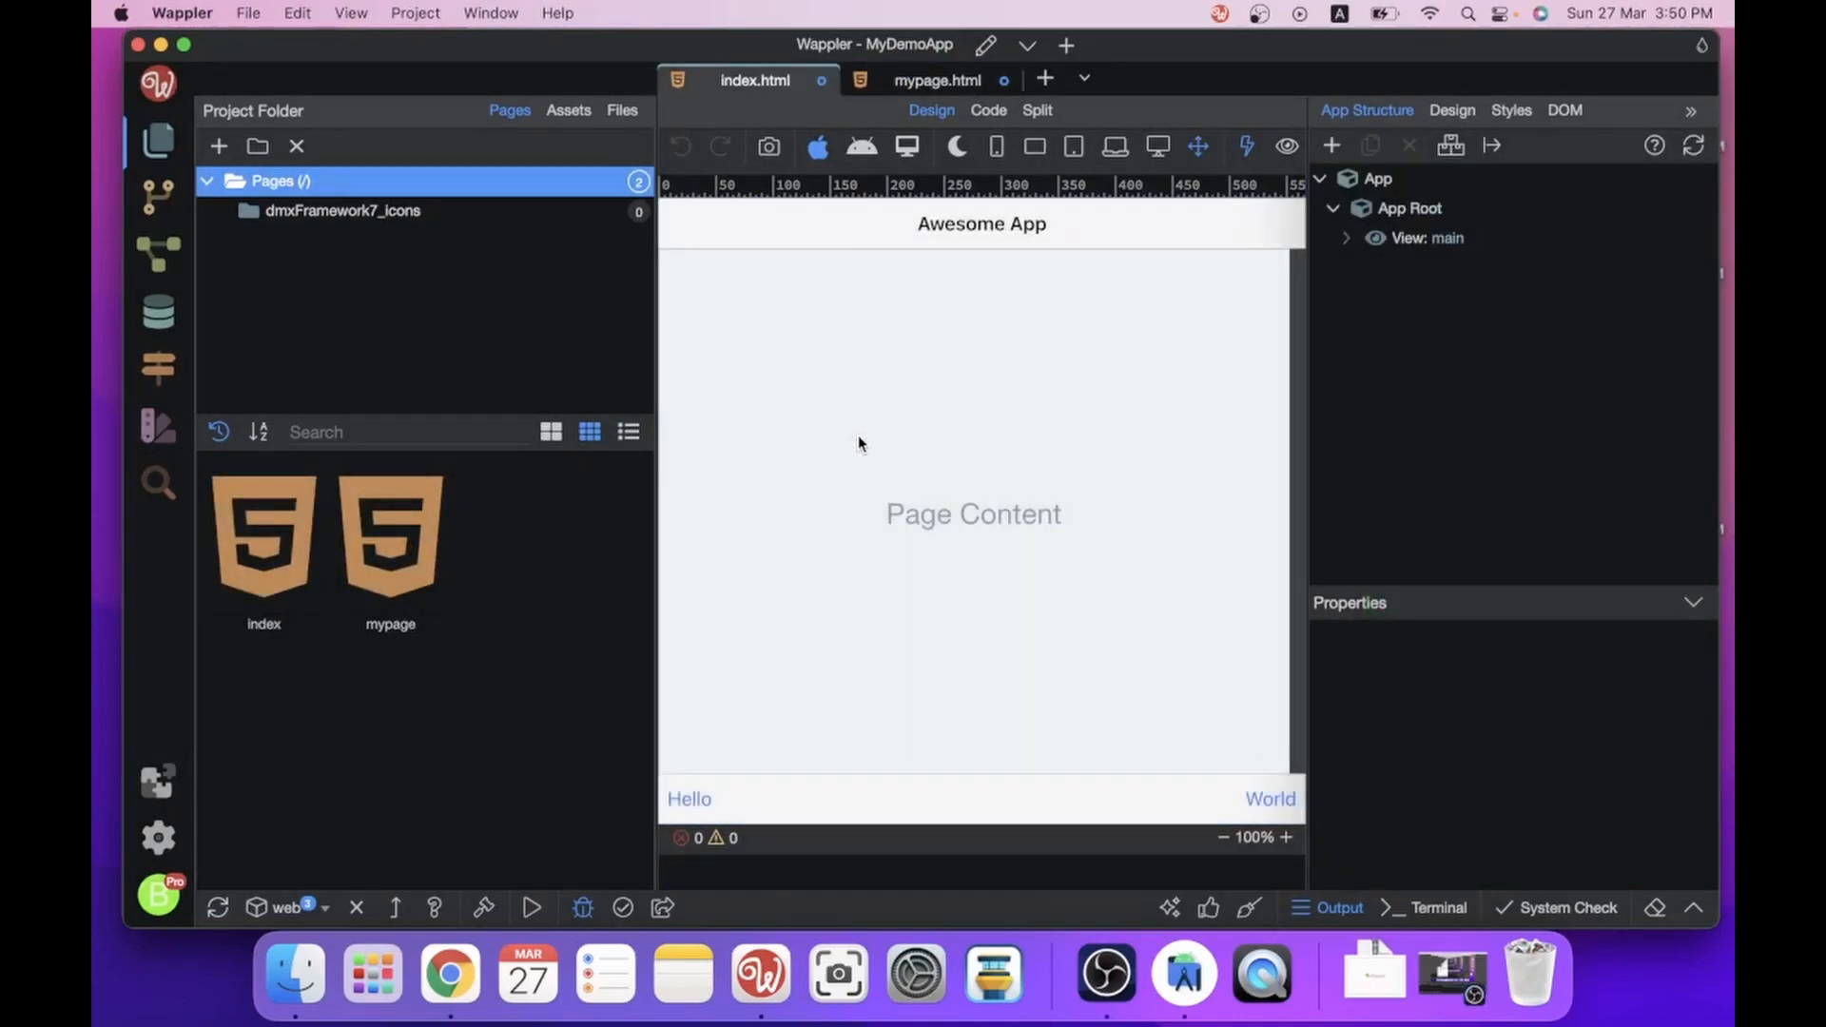
mouse_move(342, 546)
double_click(247, 529)
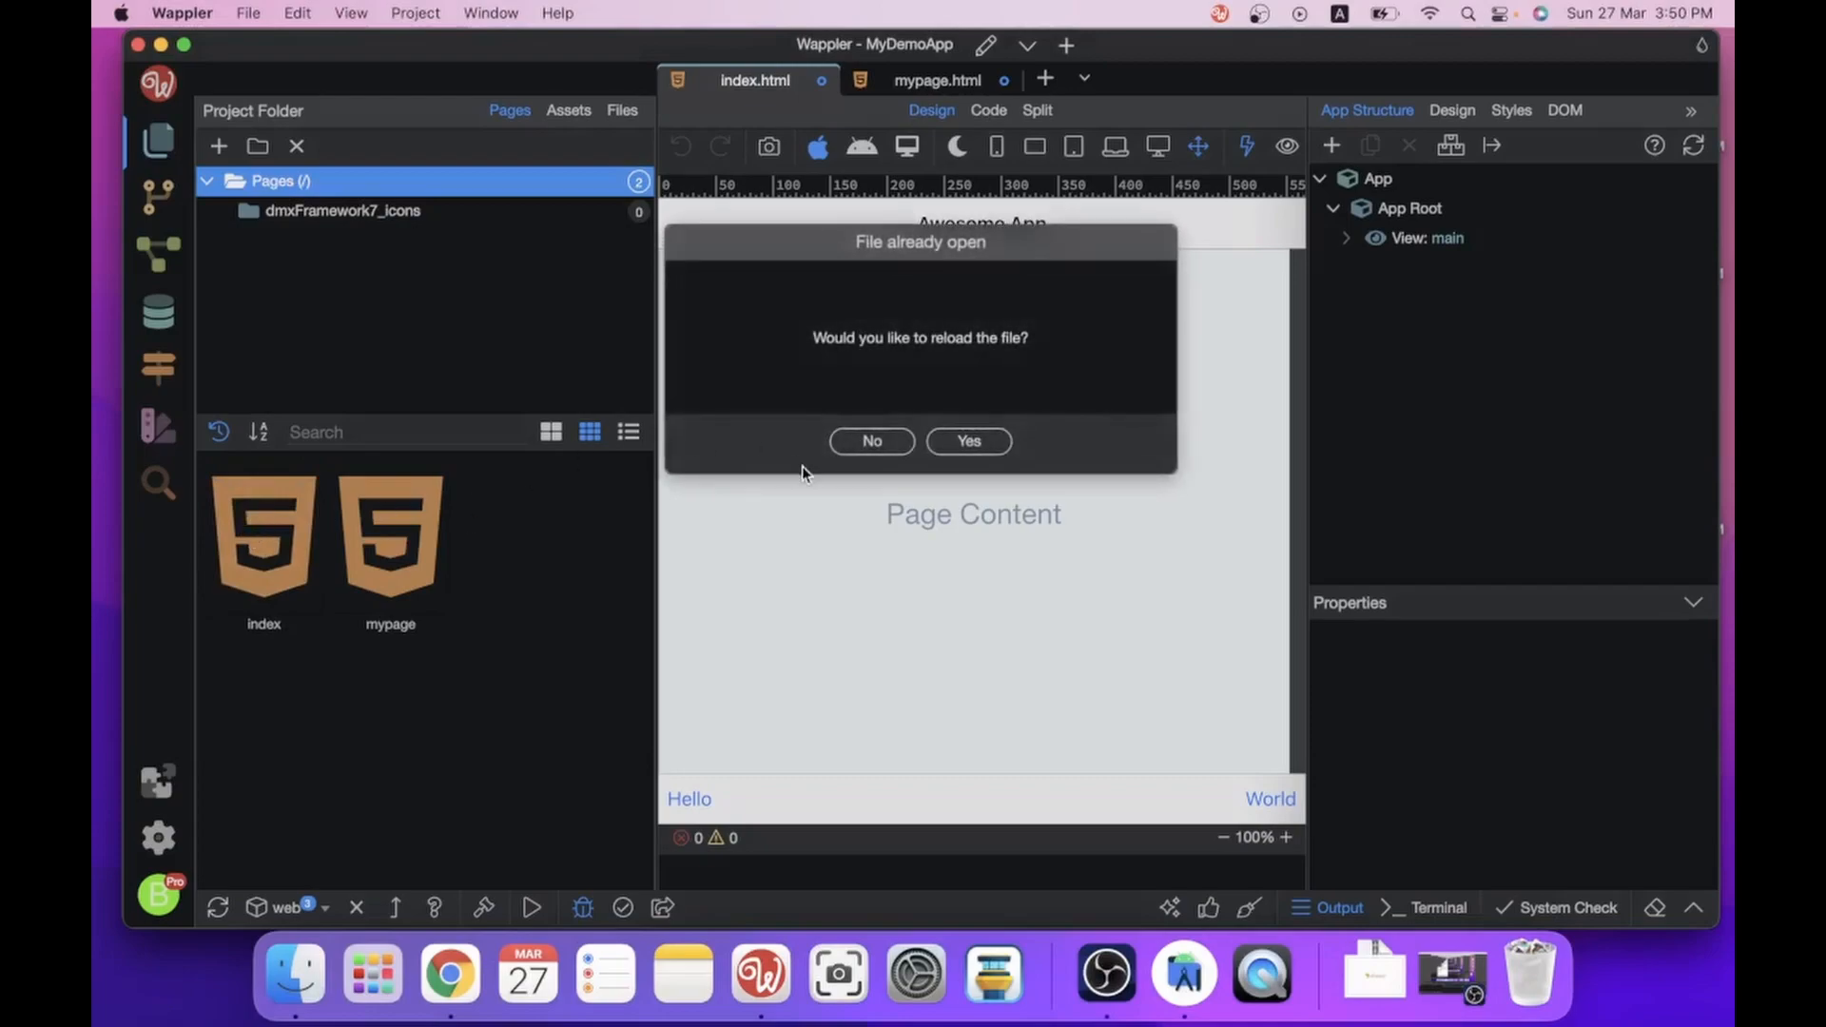
left_click(968, 441)
Check the index page's name and type in its page properties and close them without saving.
mouse_move(259, 514)
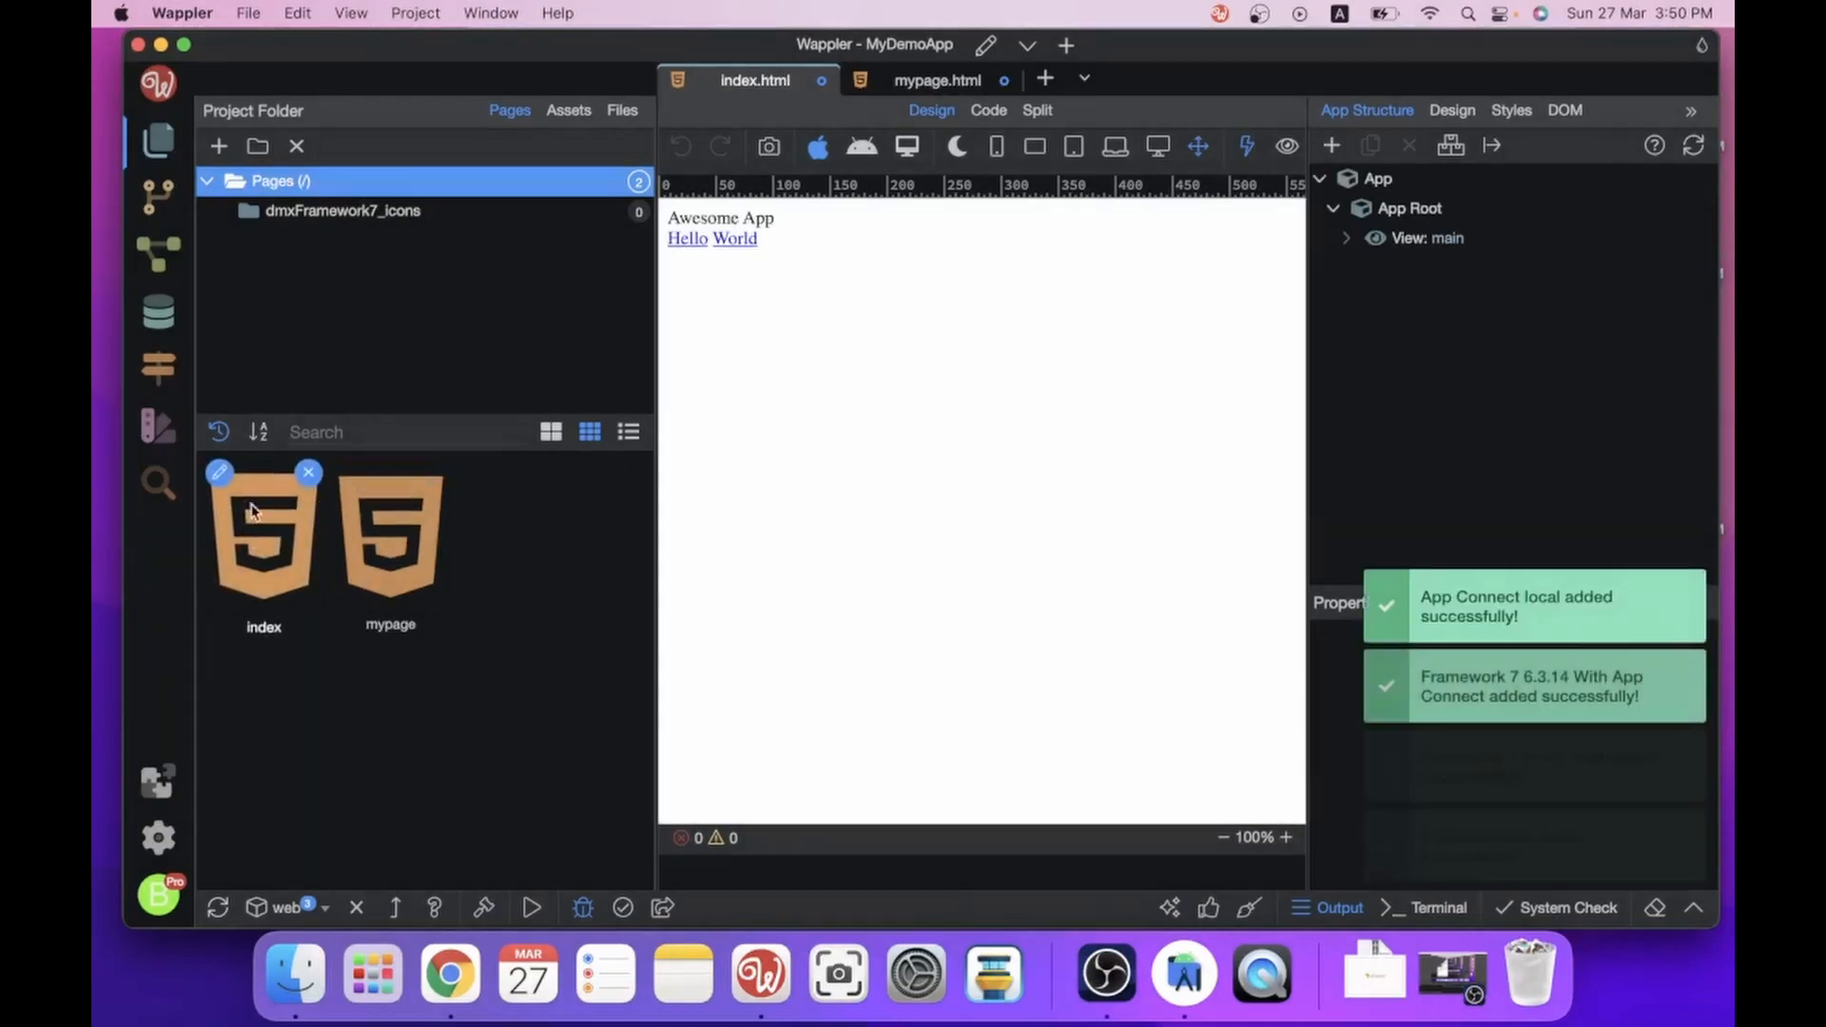
left_click(218, 472)
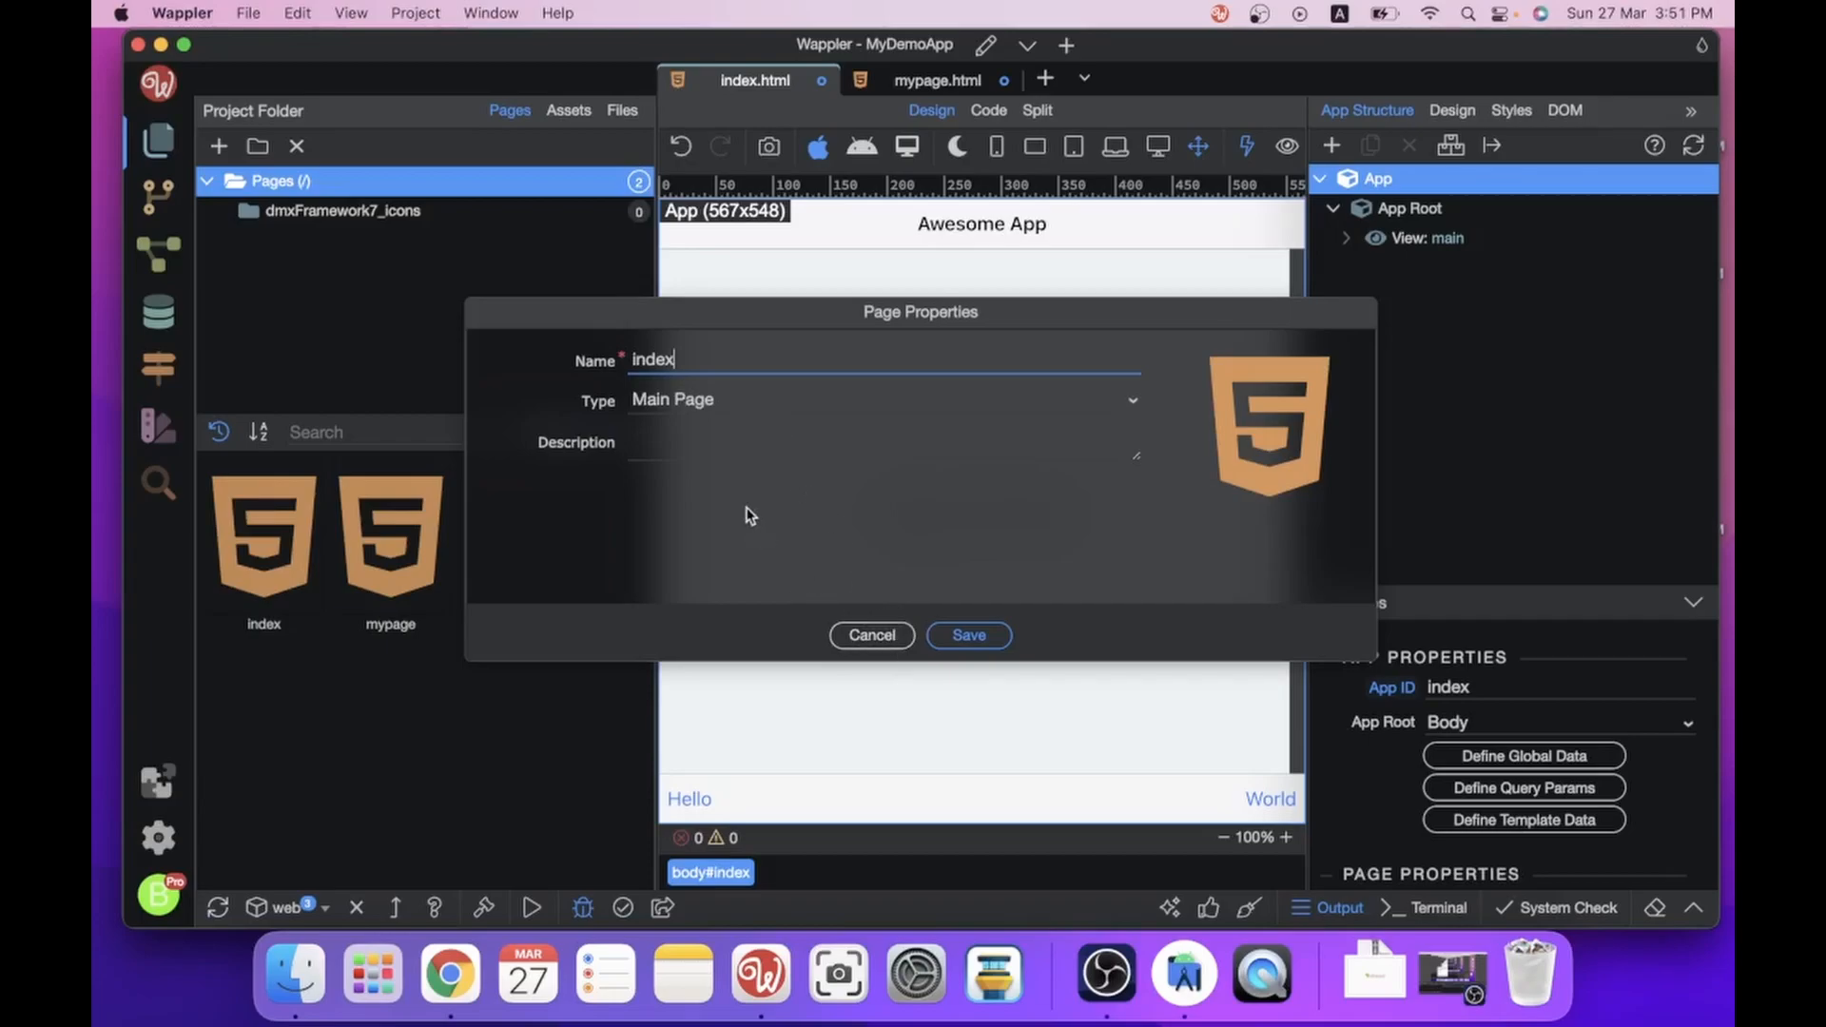
left_click(860, 639)
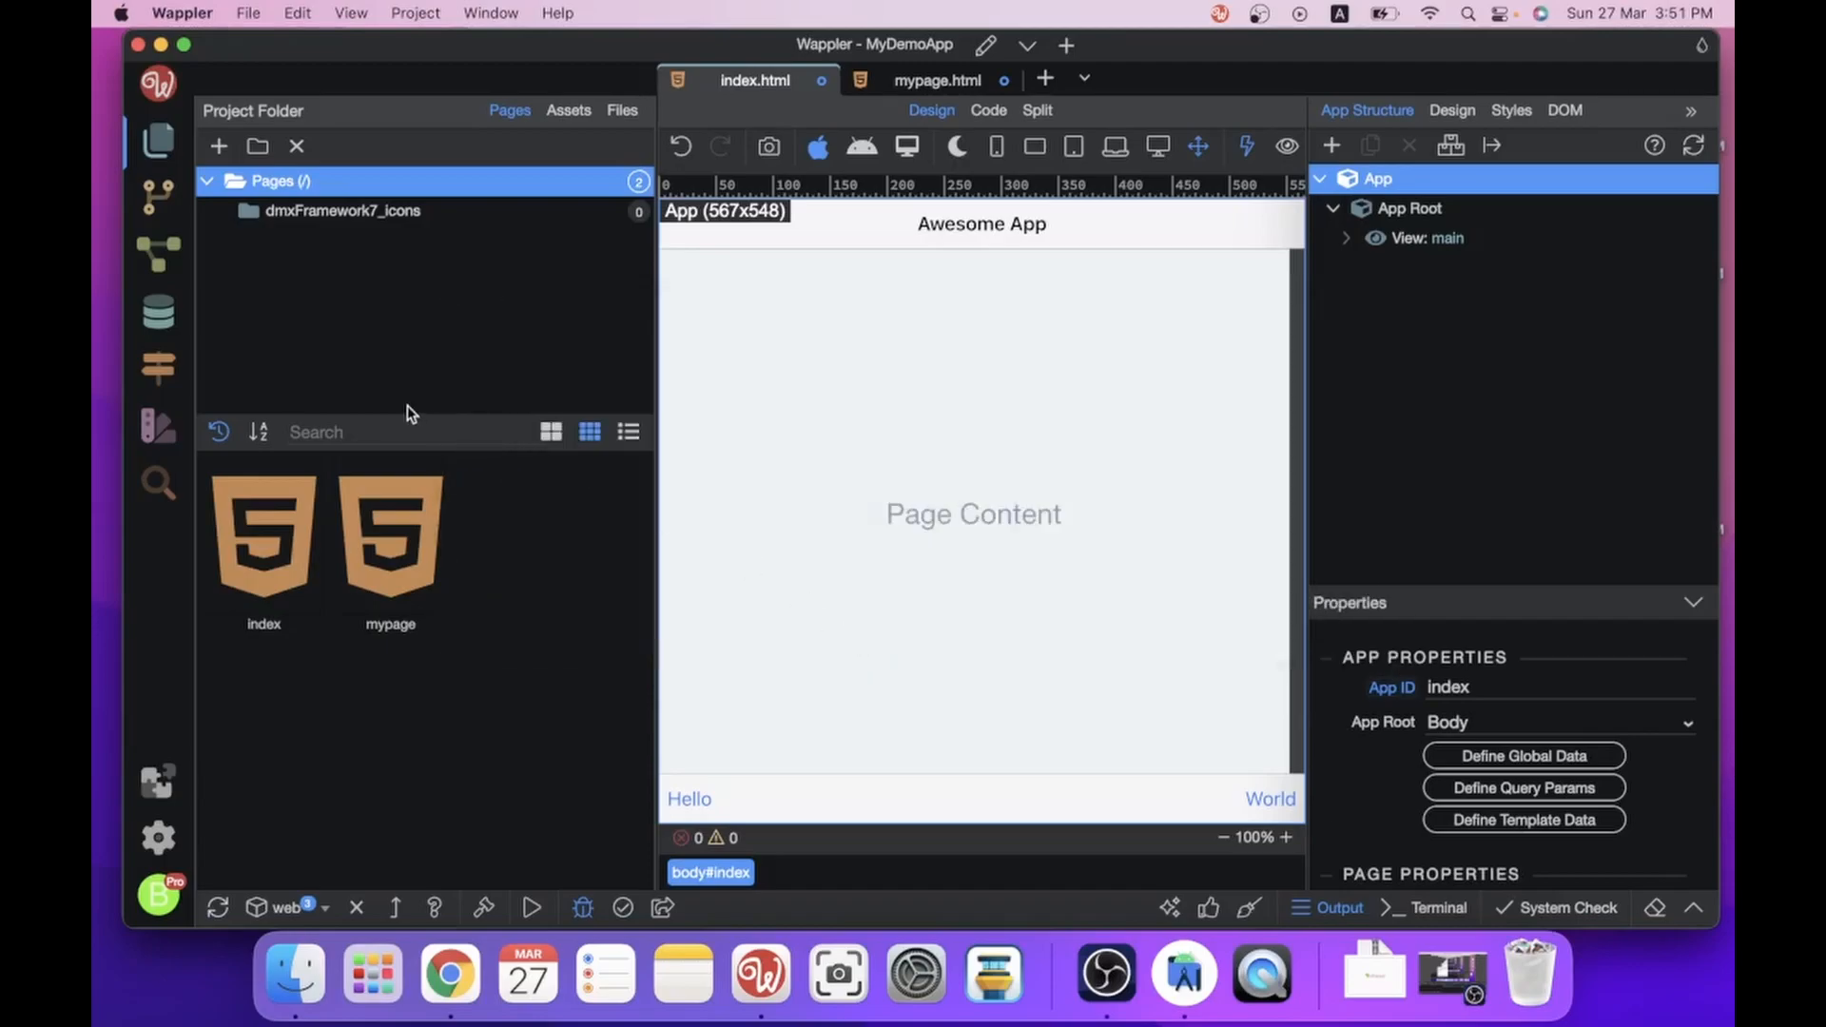
Check mypage's type and main page in its page properties and save them.
left_click(361, 481)
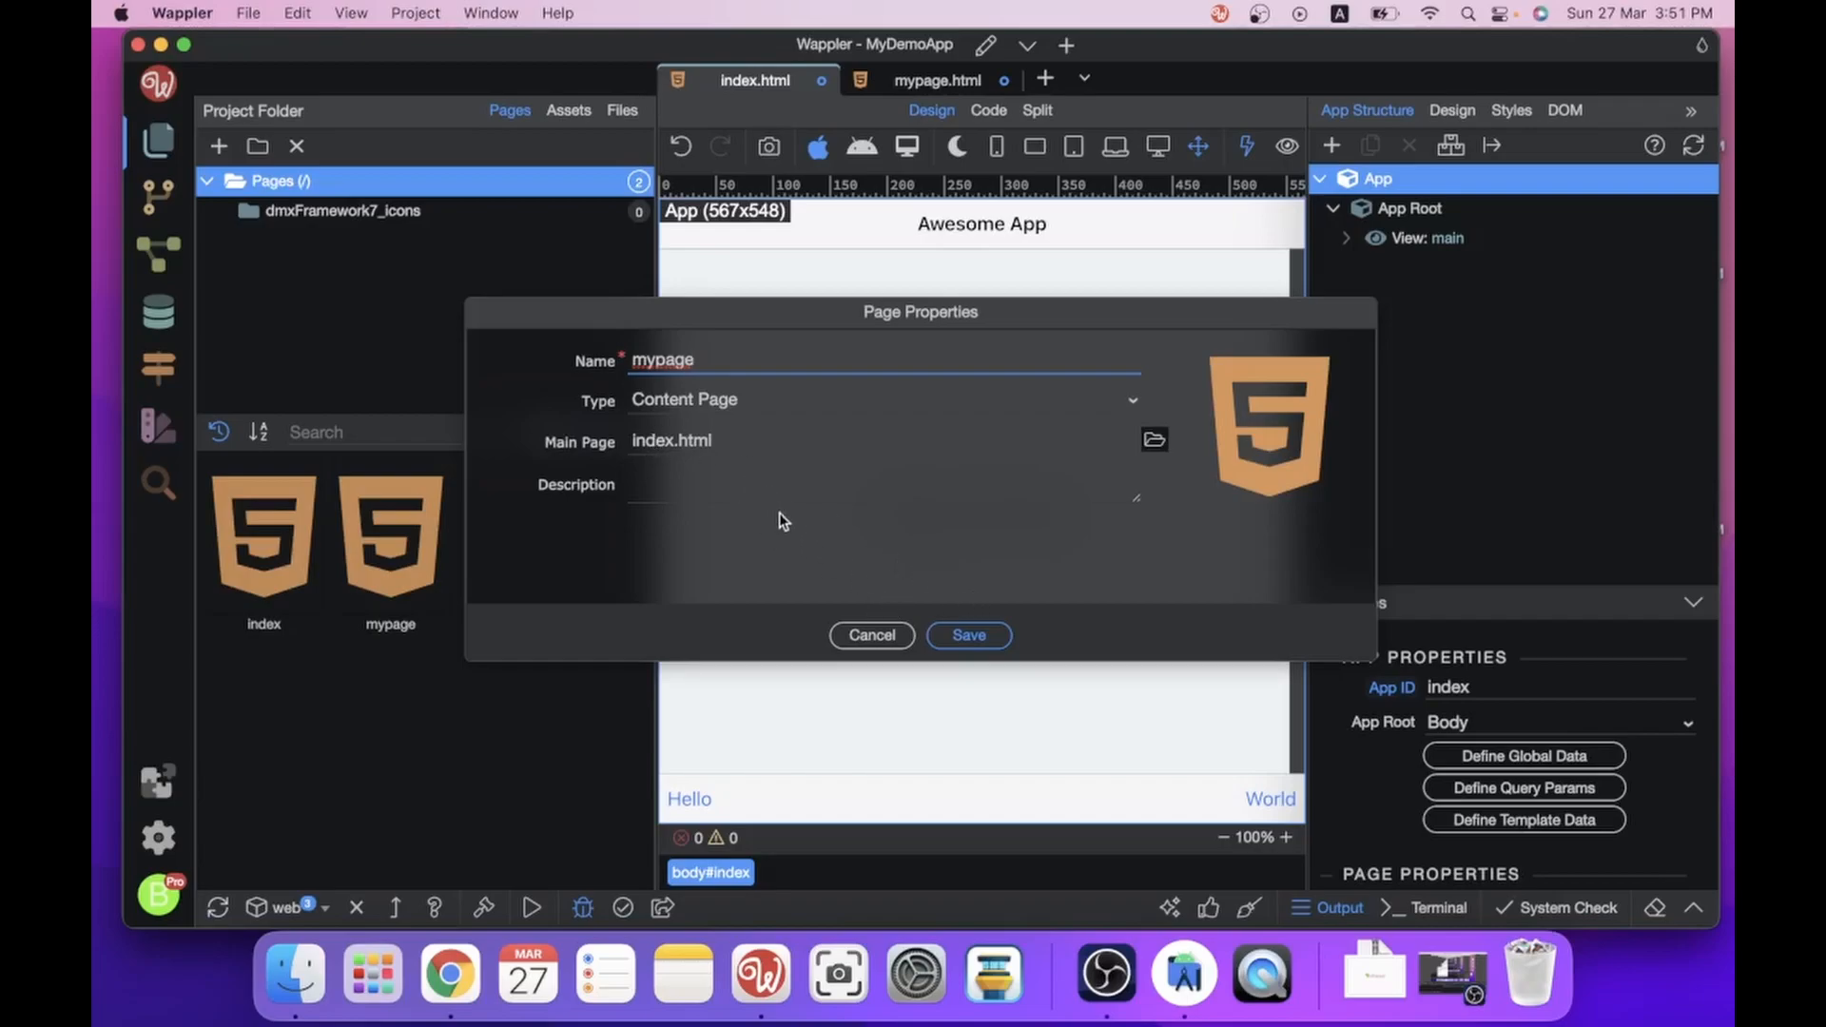
left_click(968, 635)
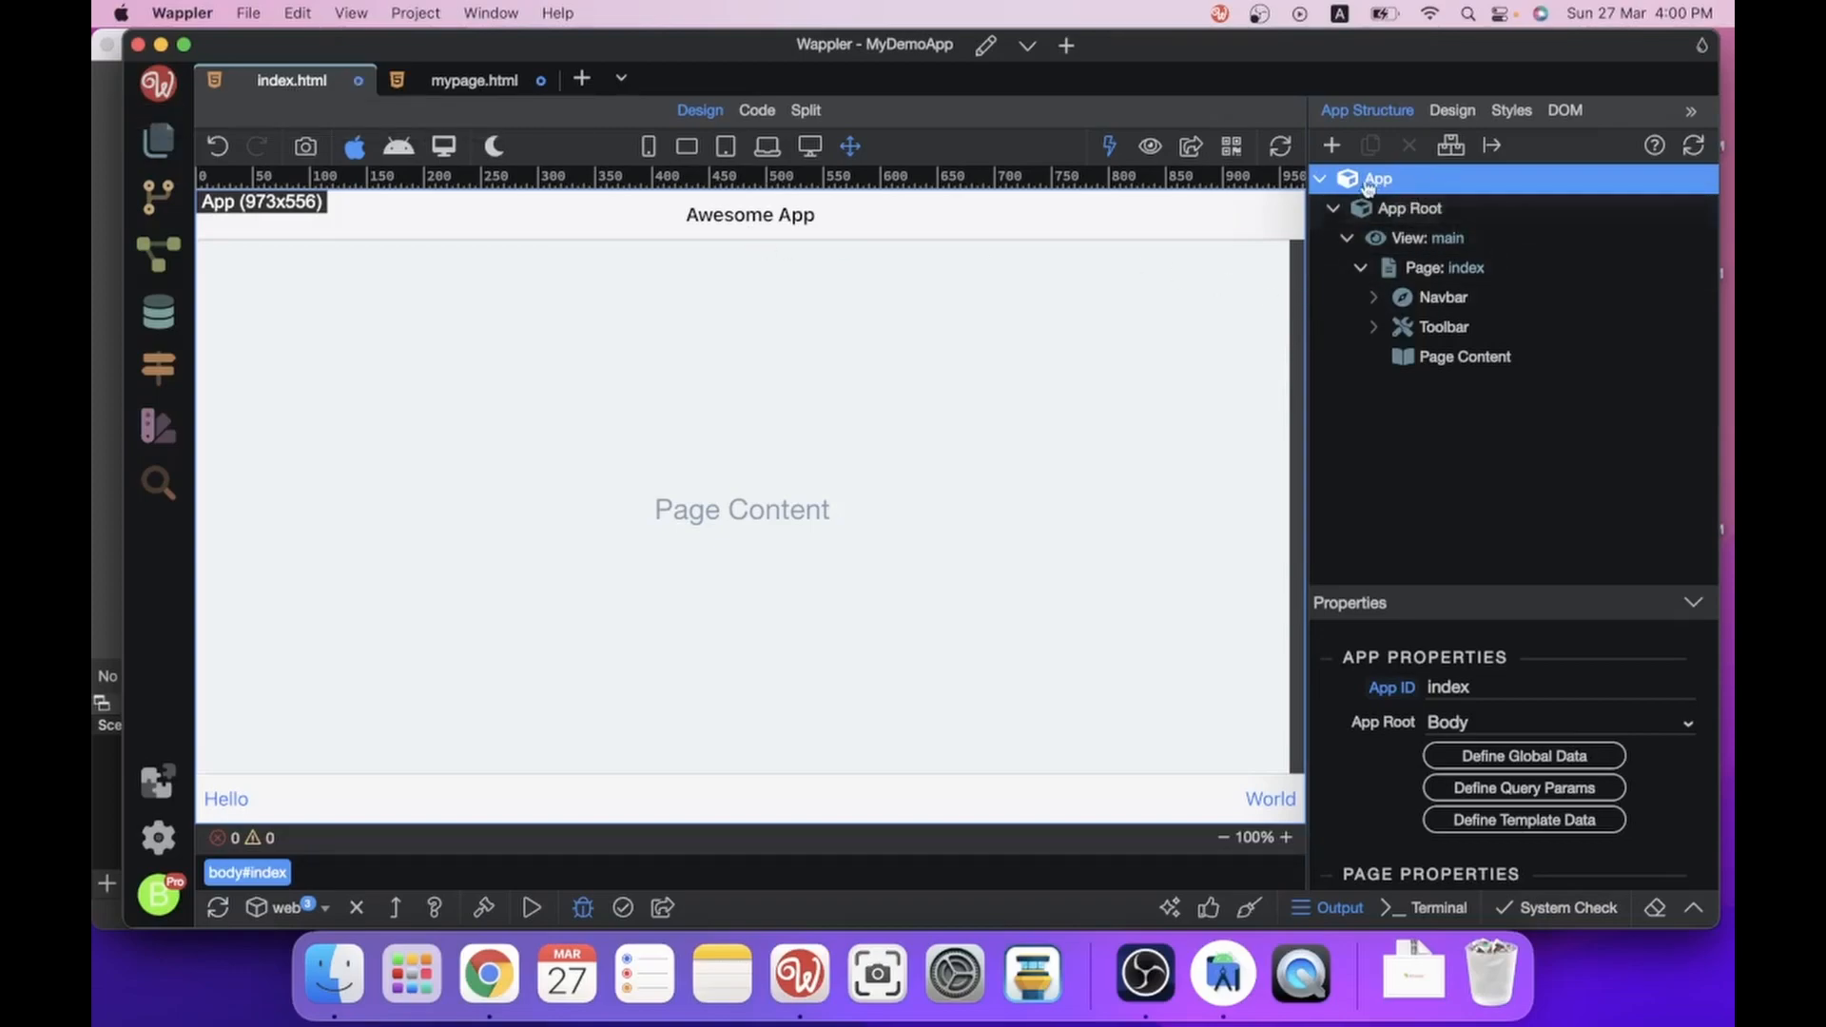
Check which Framework 7 version is included for the App Root of the index page.
left_click(1421, 211)
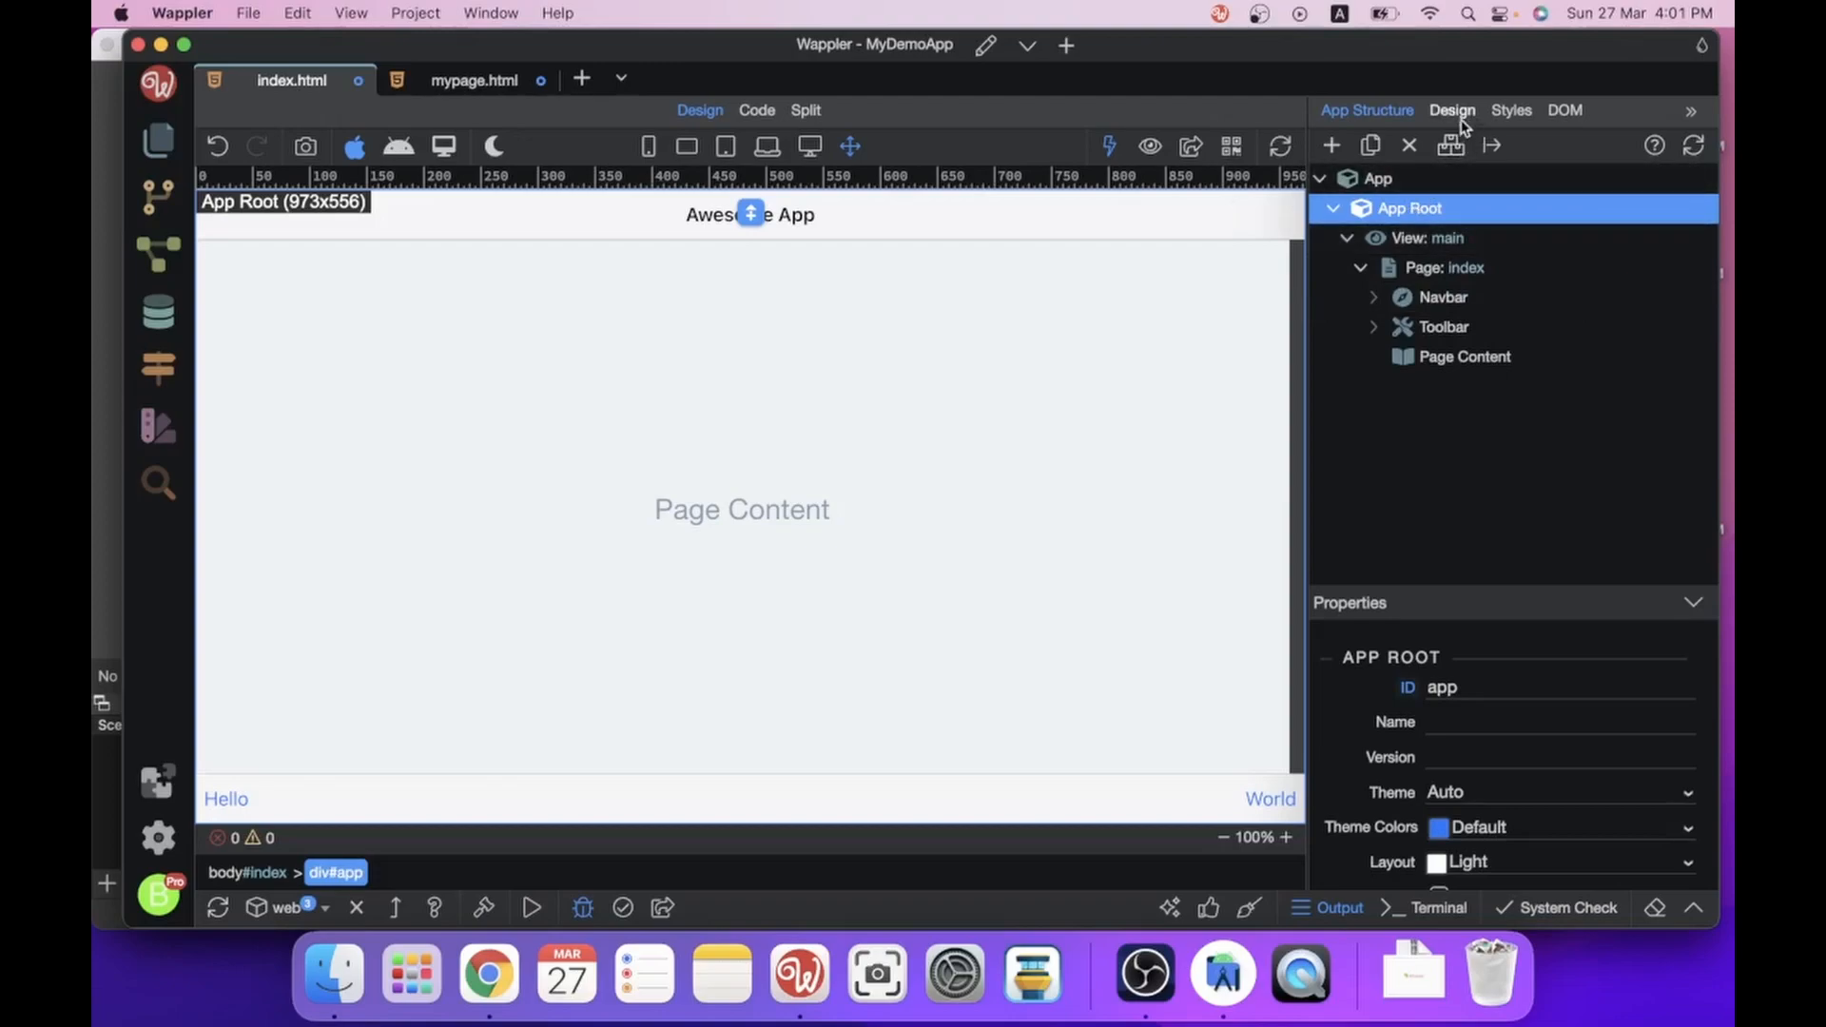
left_click(1455, 145)
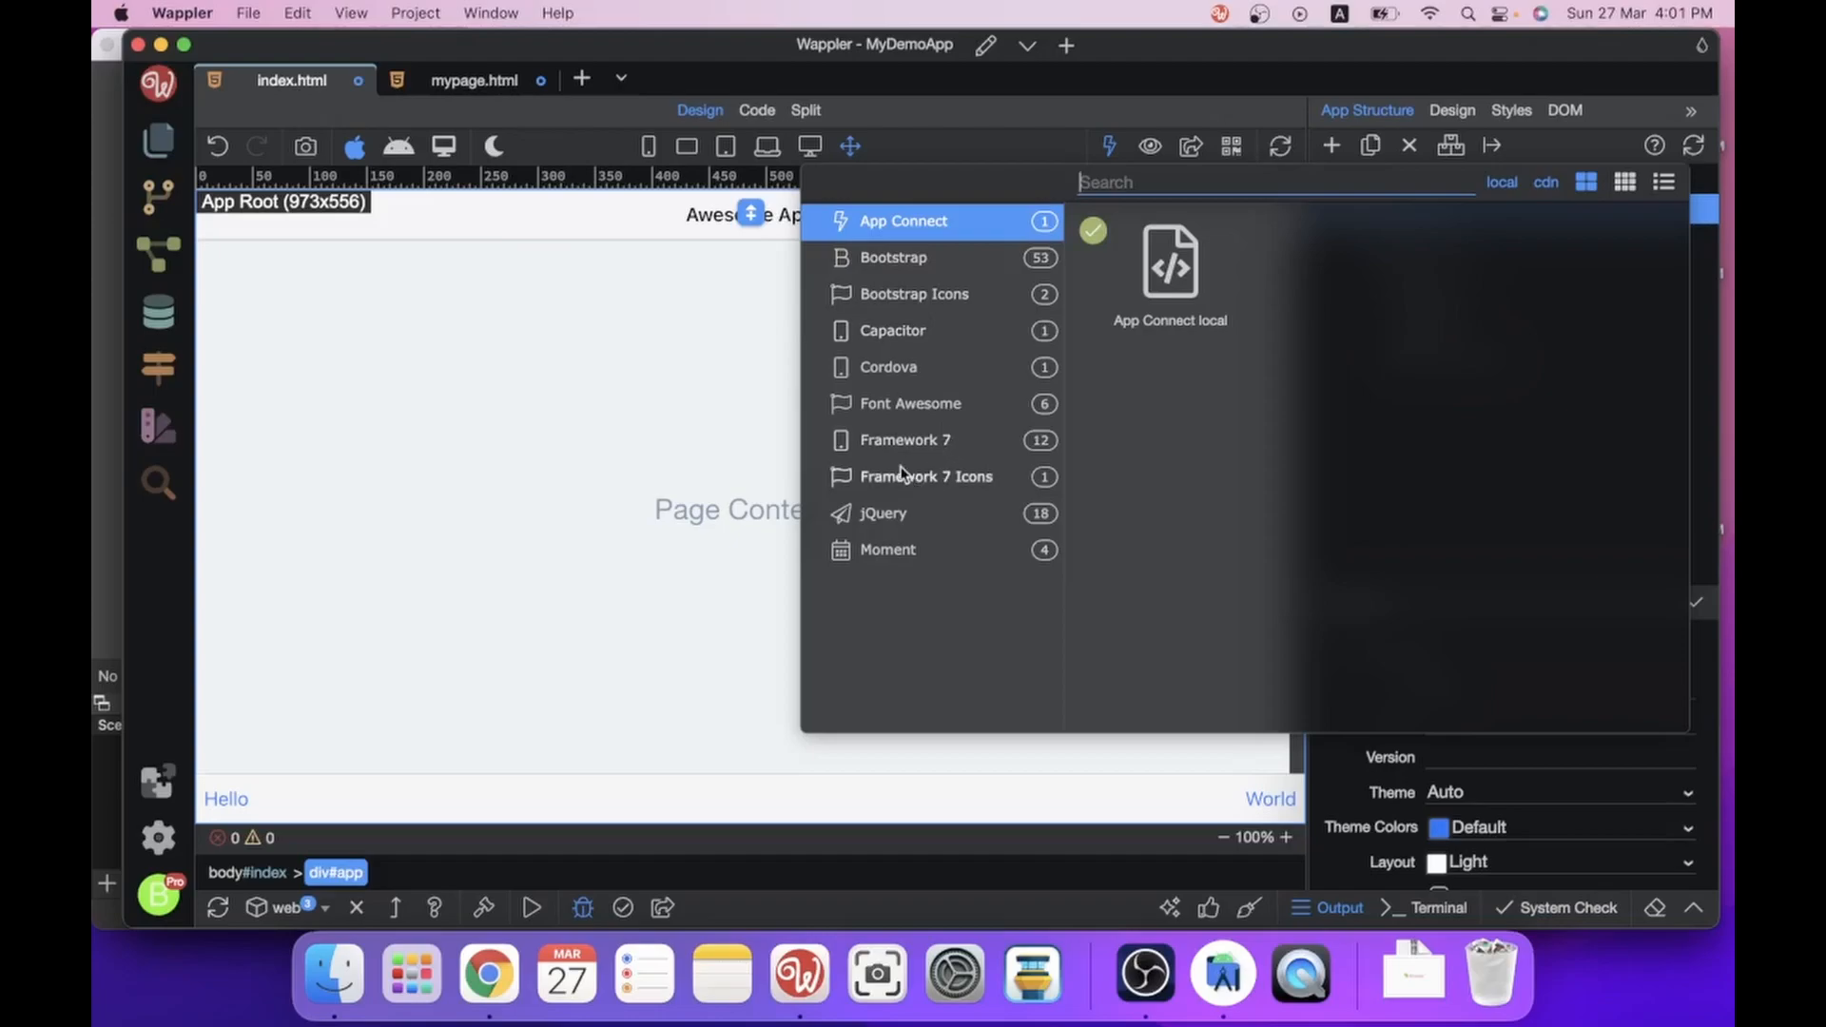
left_click(892, 443)
scroll(1492, 614, "down", 1)
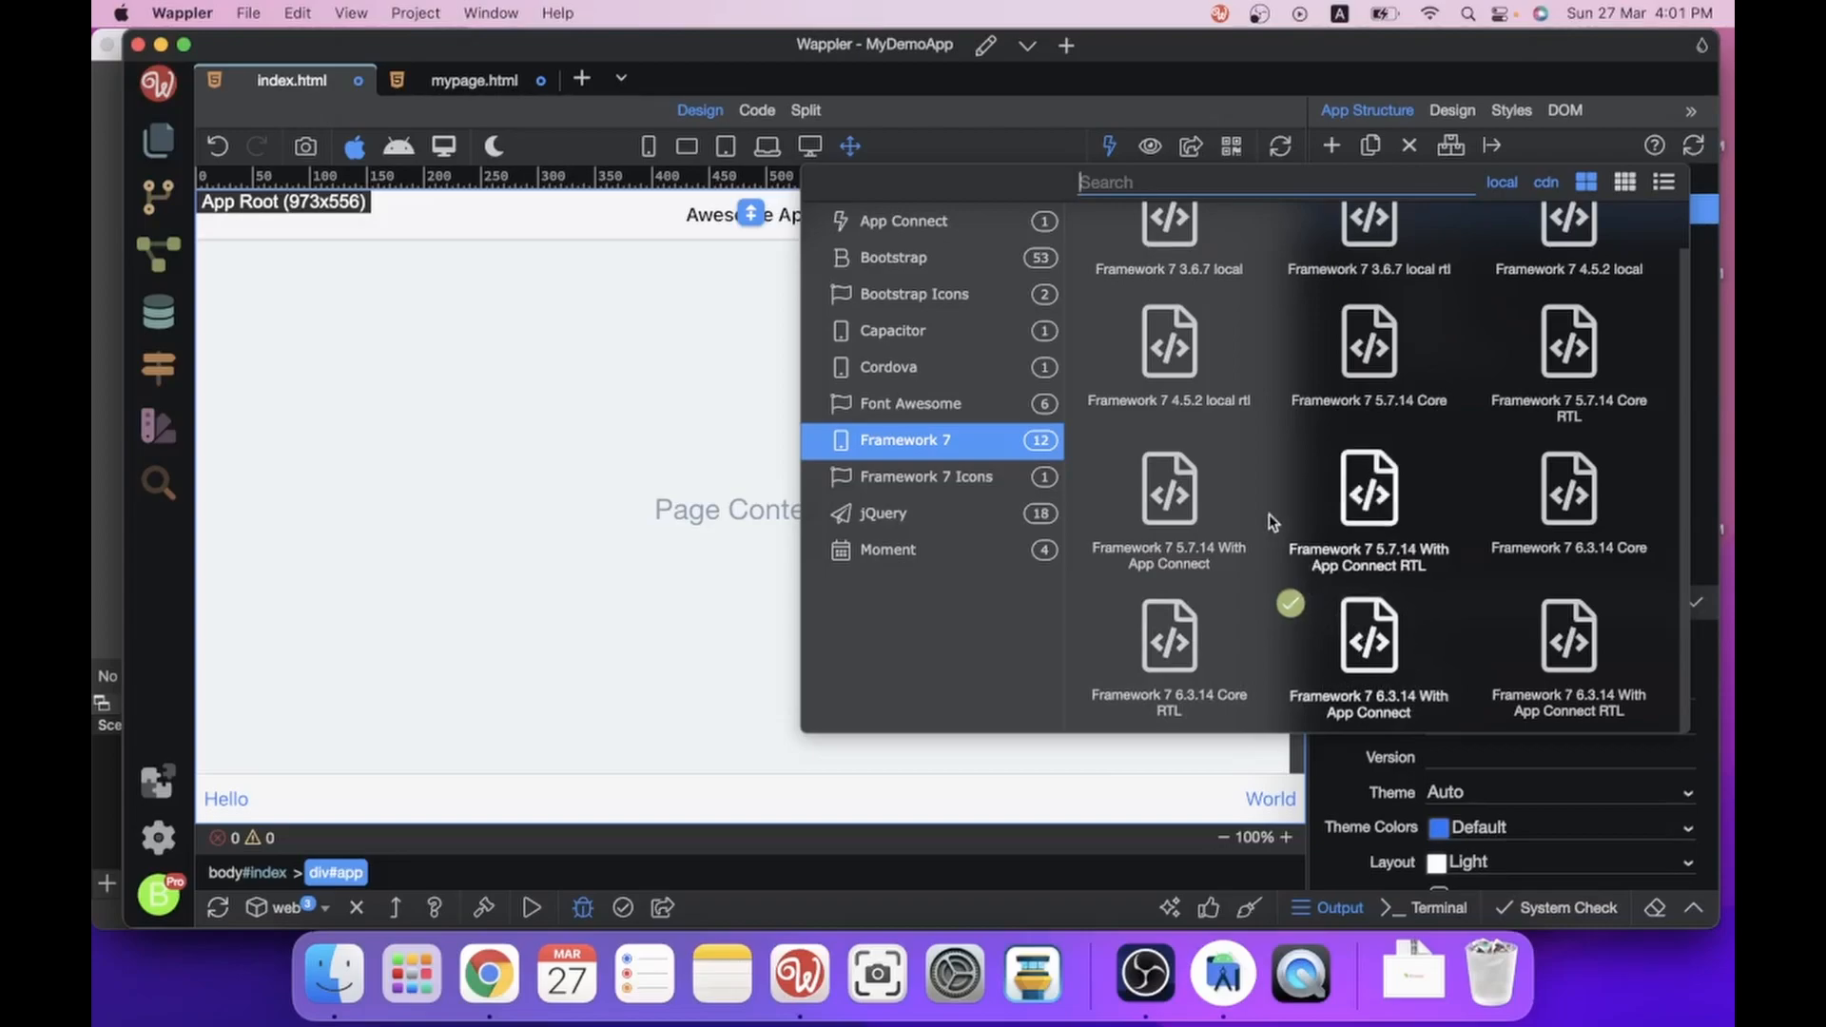
left_click(1350, 799)
Inspect the main view, the index page, and the navbar with its content in the app structure.
left_click(1410, 247)
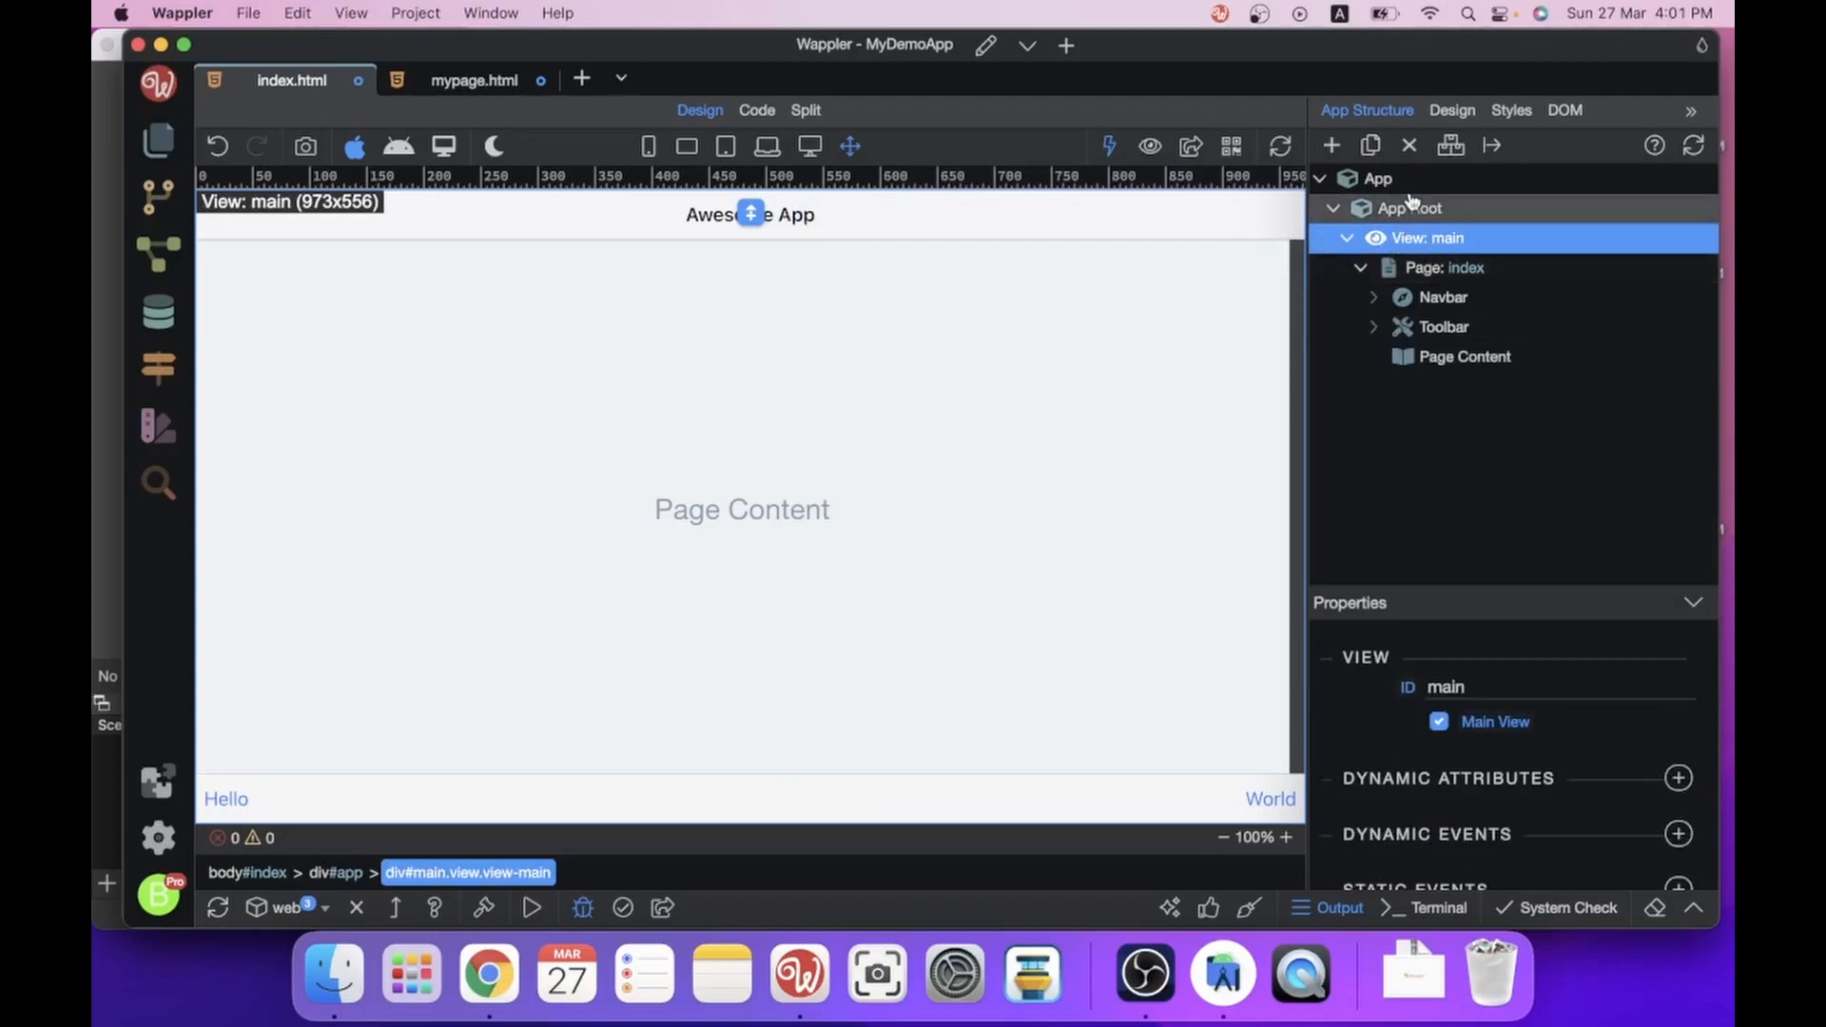
left_click(1445, 270)
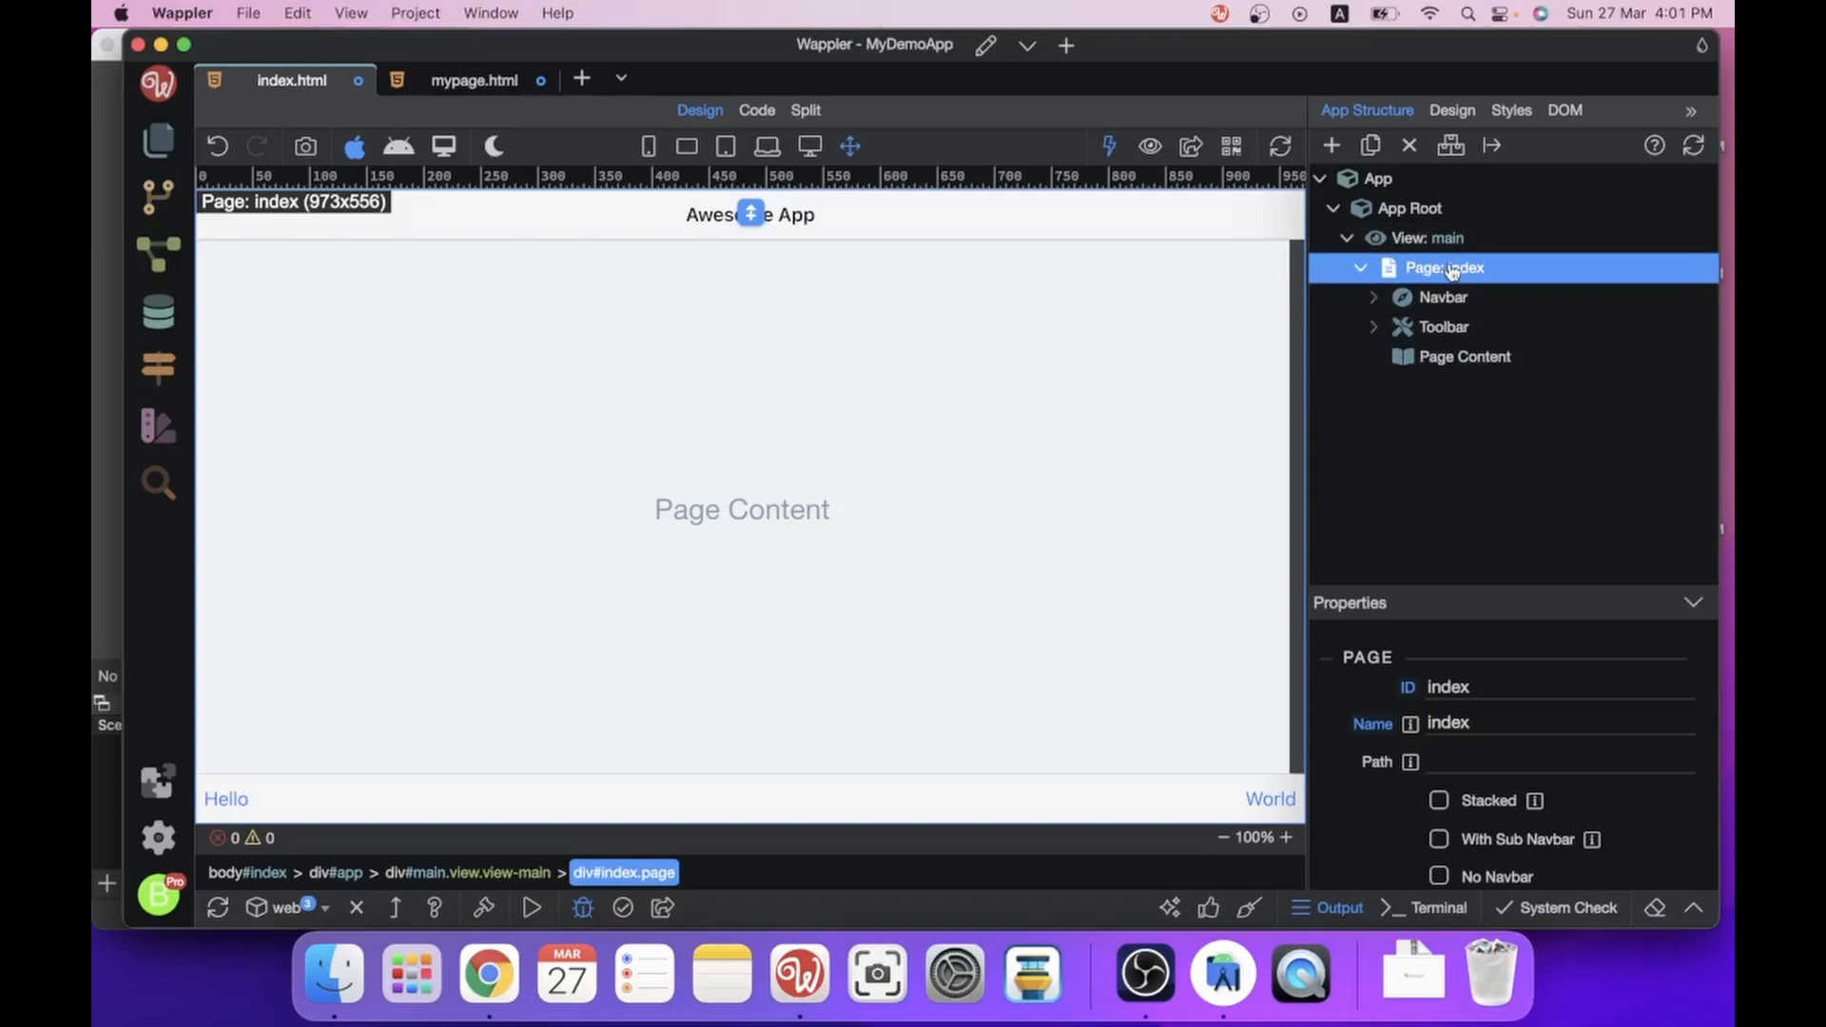
left_click(1445, 297)
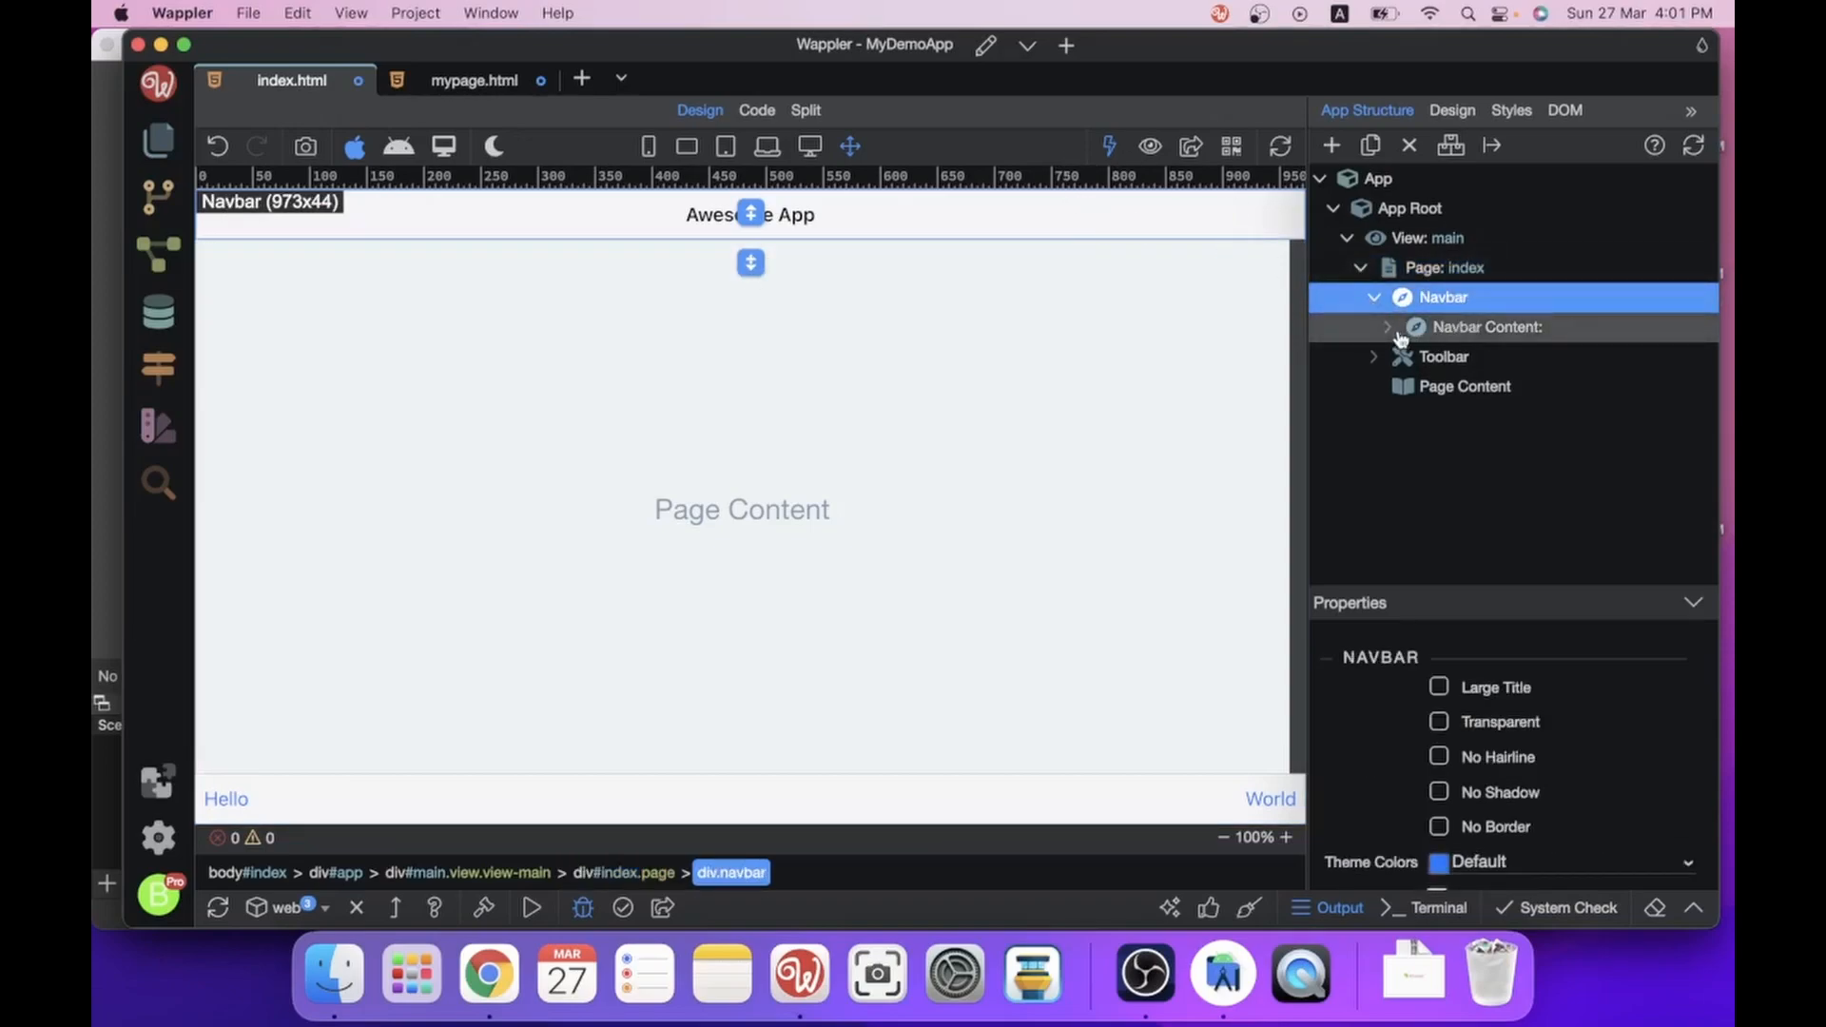
left_click(1460, 328)
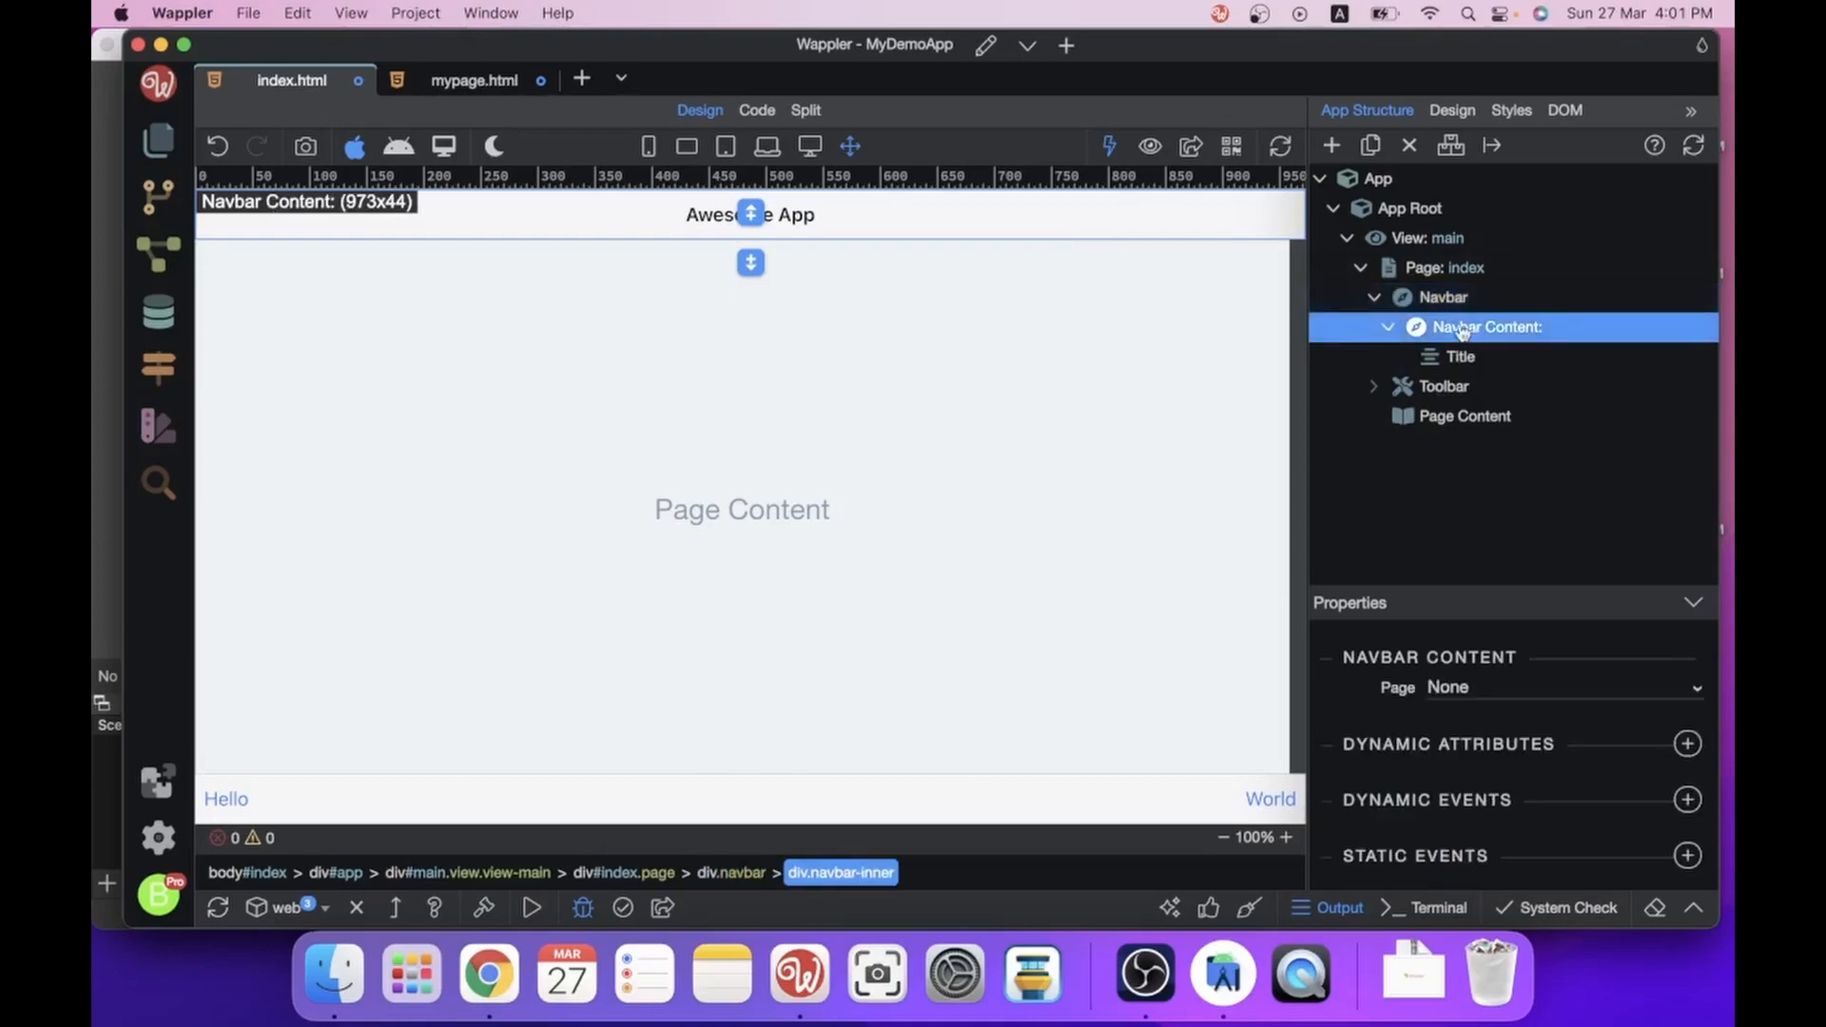
left_click(1376, 298)
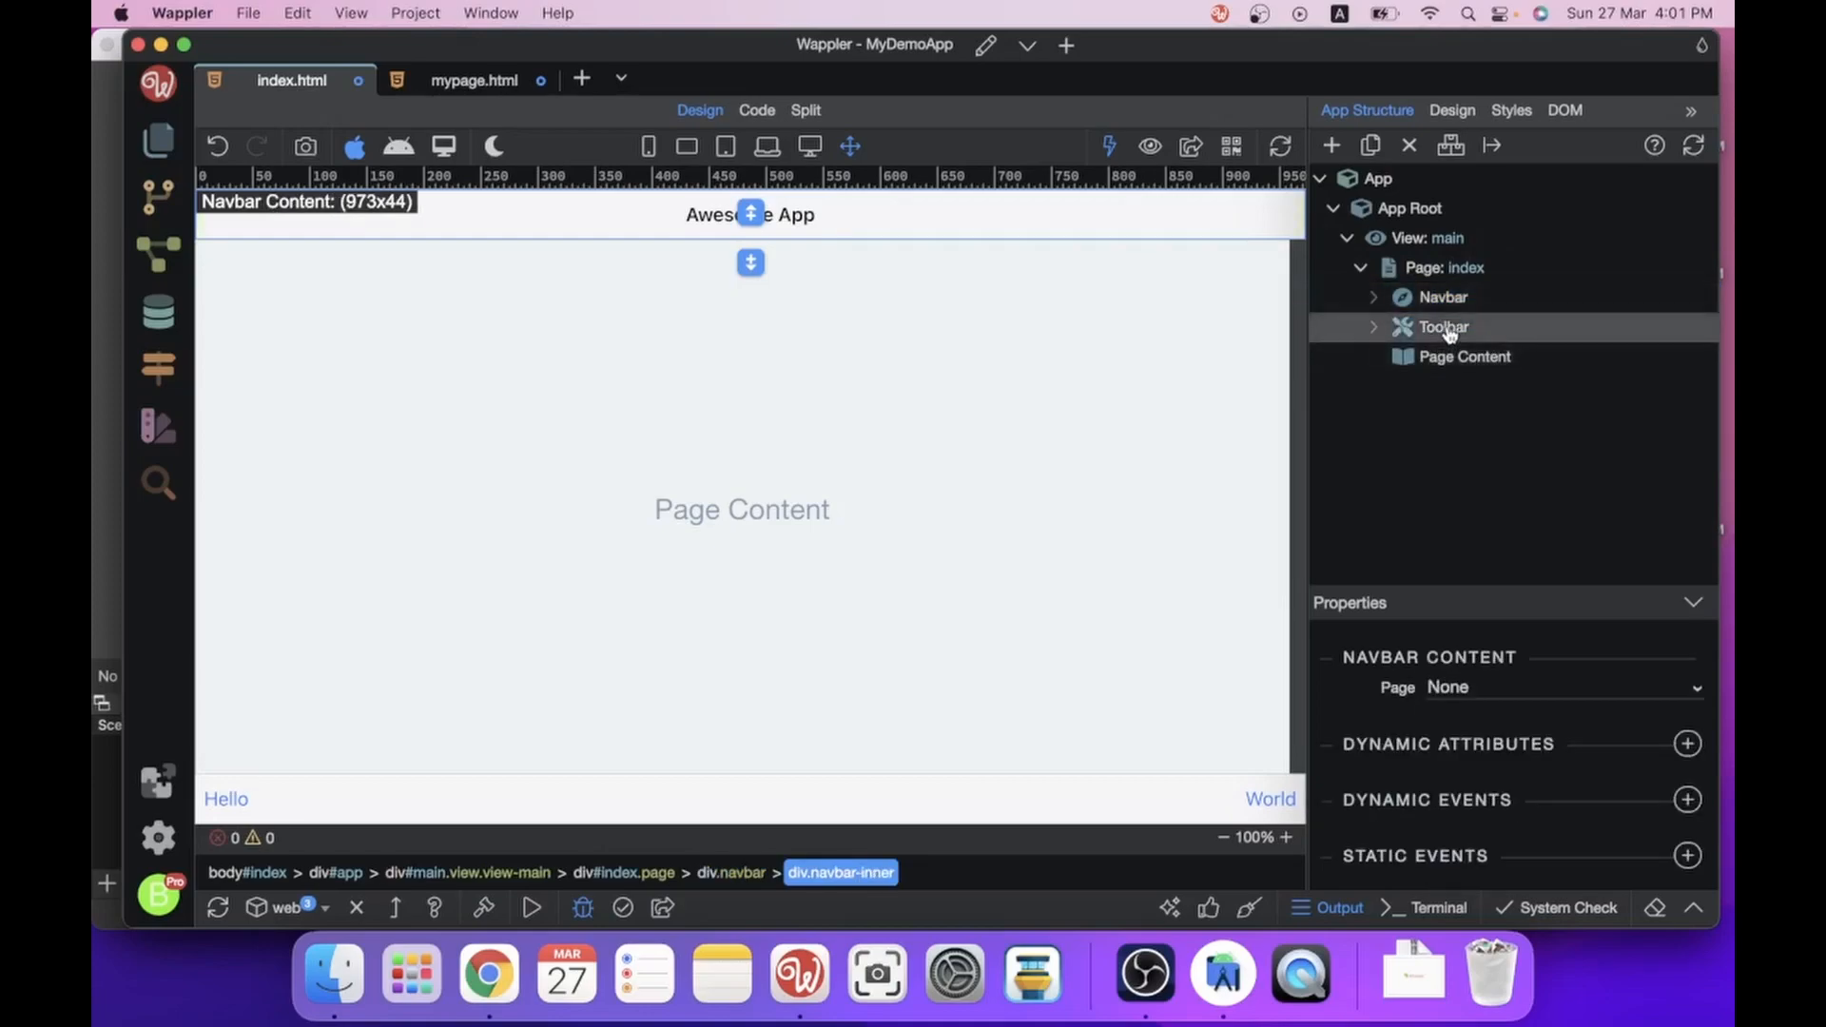
Try the index page's toolbar in the Top position and set it back to Bottom.
left_click(1446, 328)
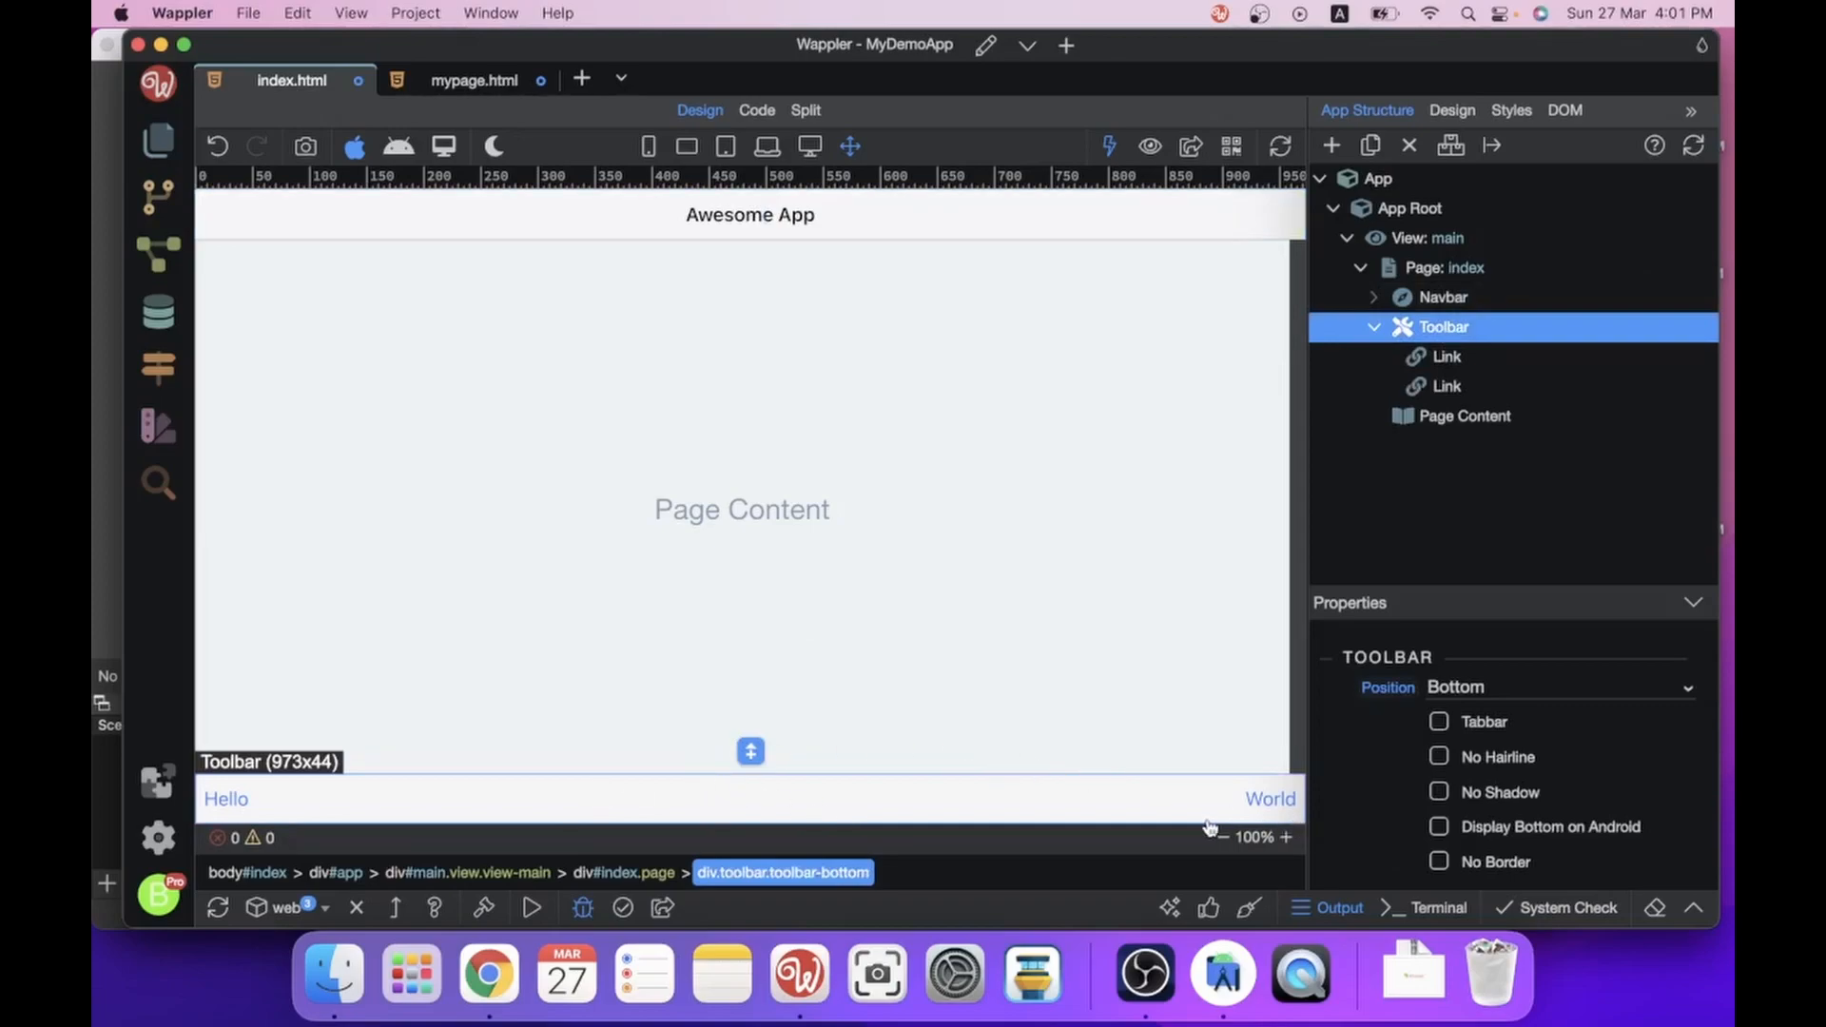
left_click(1531, 684)
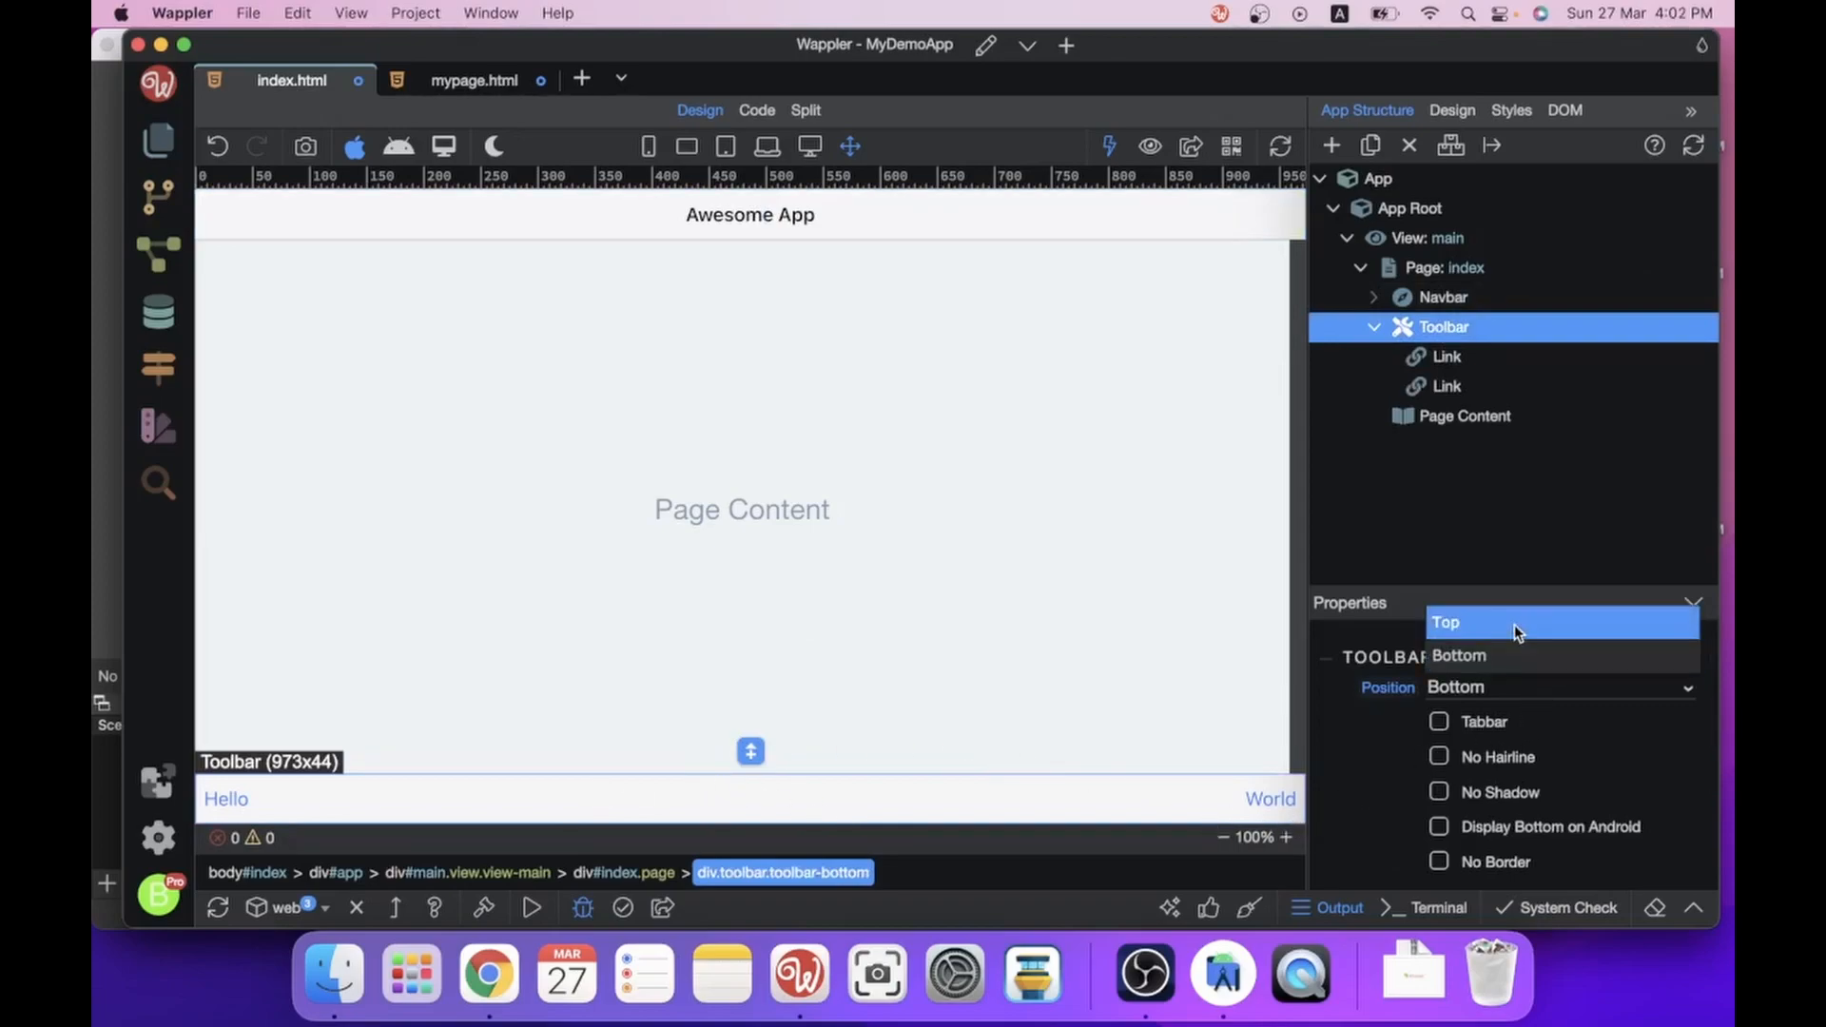
left_click(1514, 624)
left_click(1595, 687)
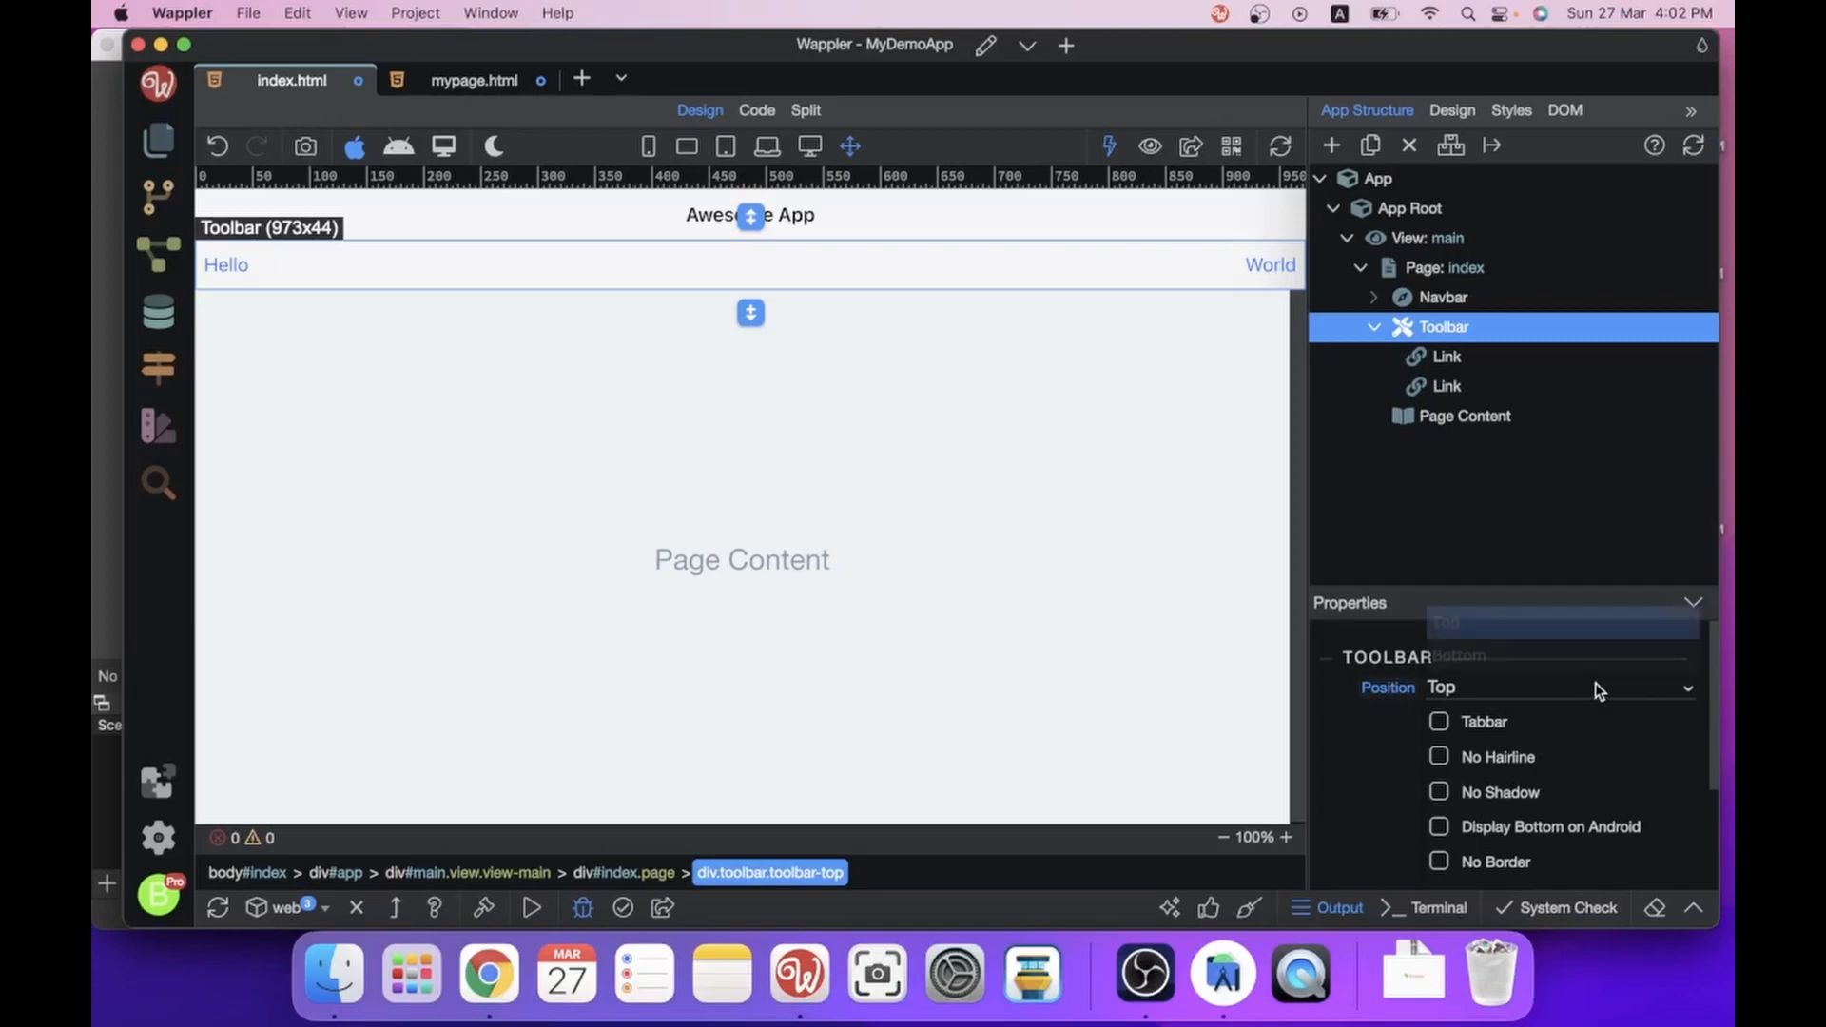
left_click(1555, 660)
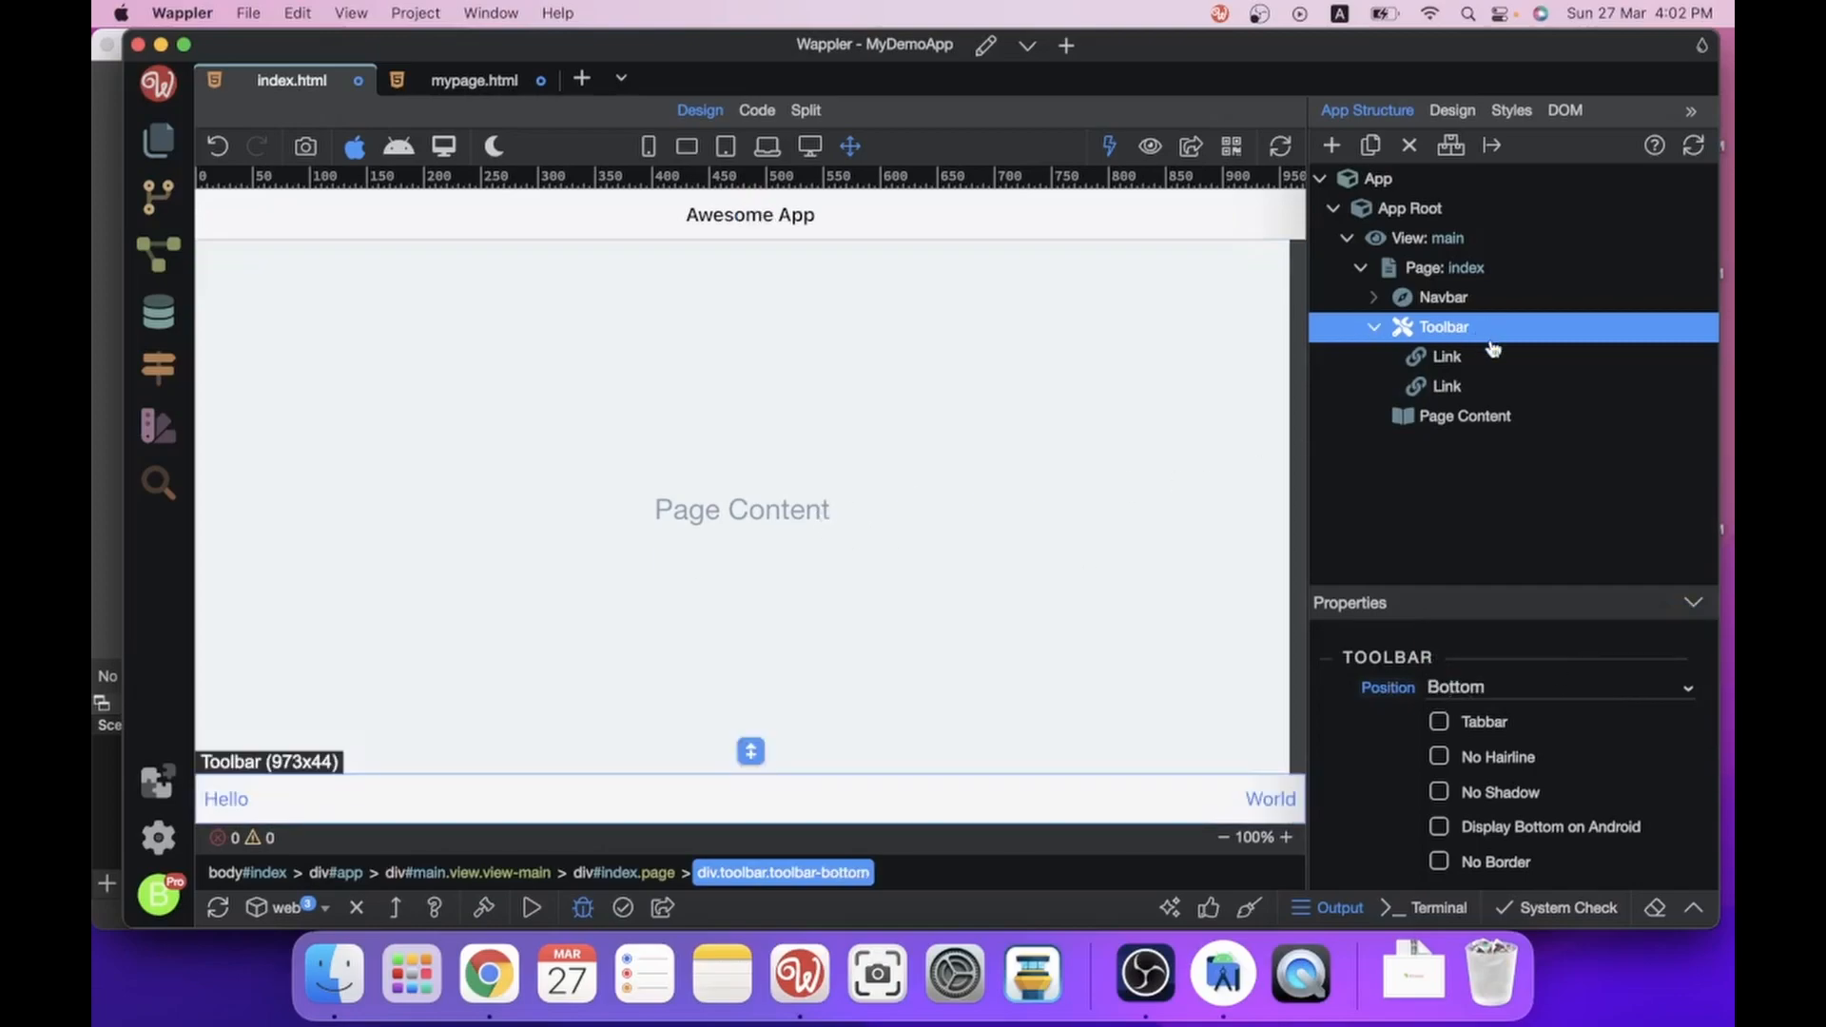
left_click(1376, 327)
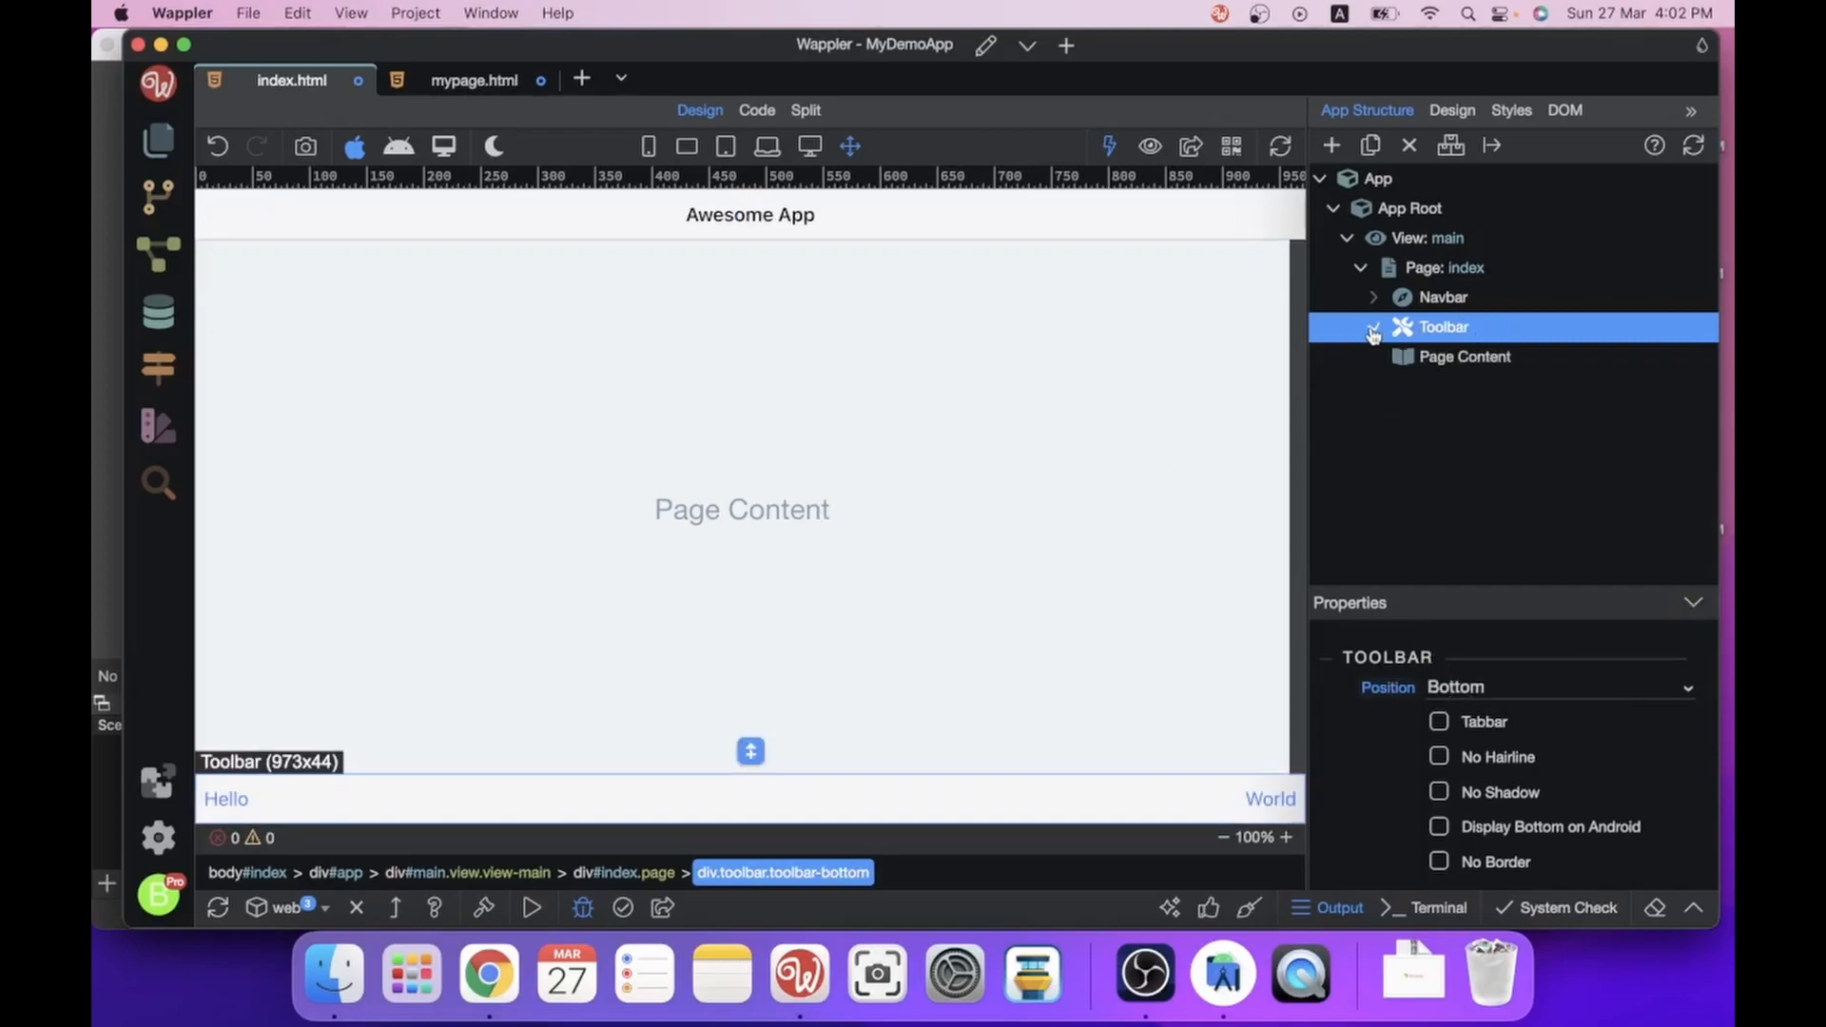
Insert the List With Icons block into the index page's Page Content and save the page.
left_click(1432, 360)
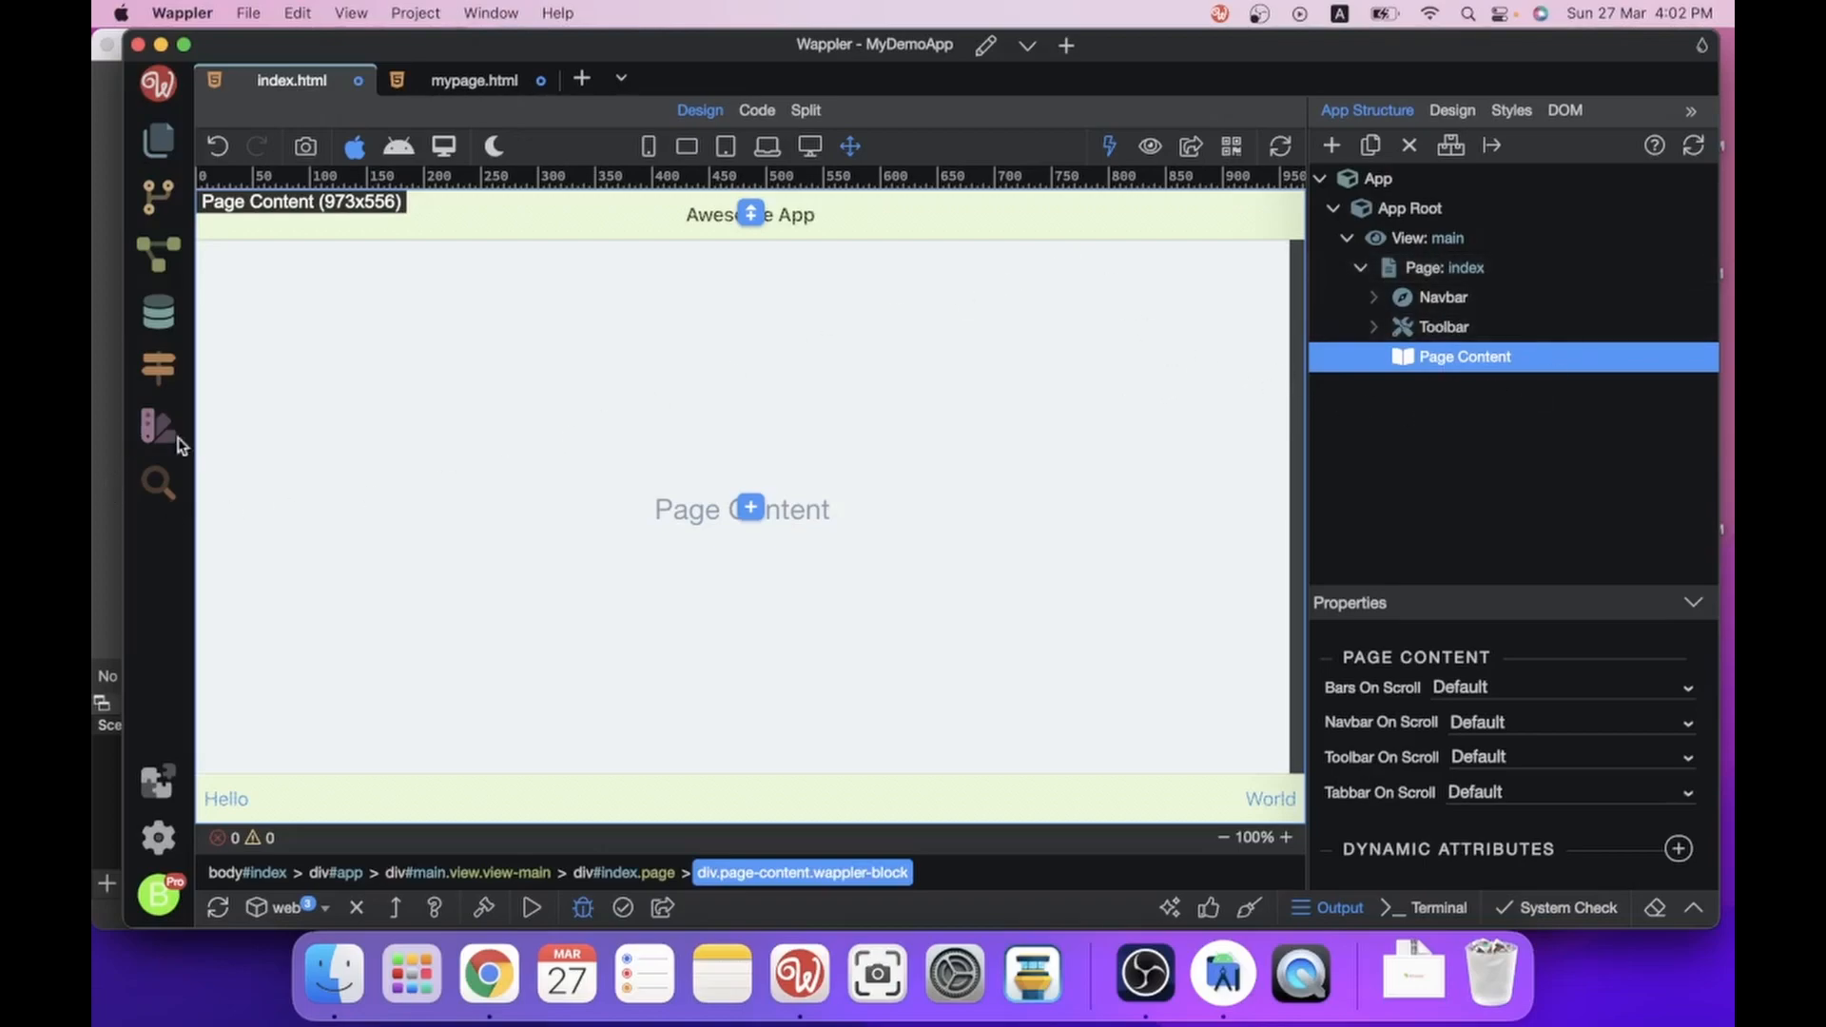
left_click(1441, 270)
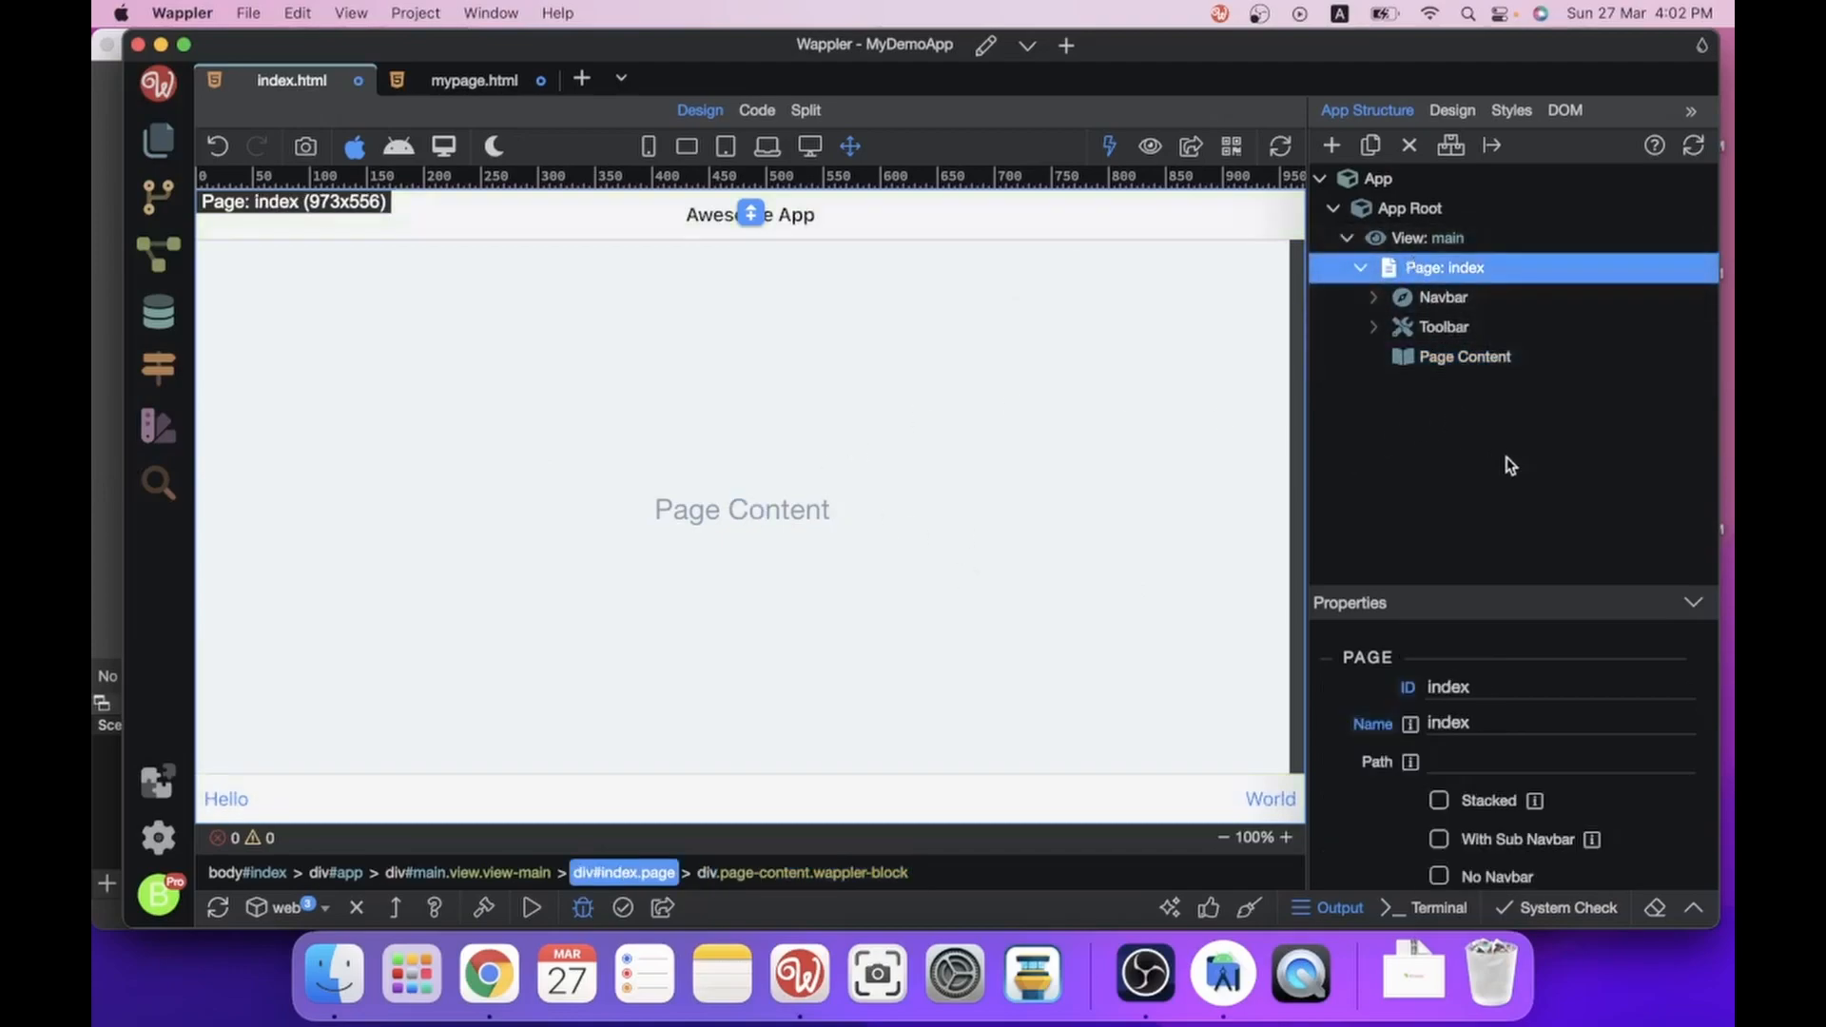
left_click(1432, 367)
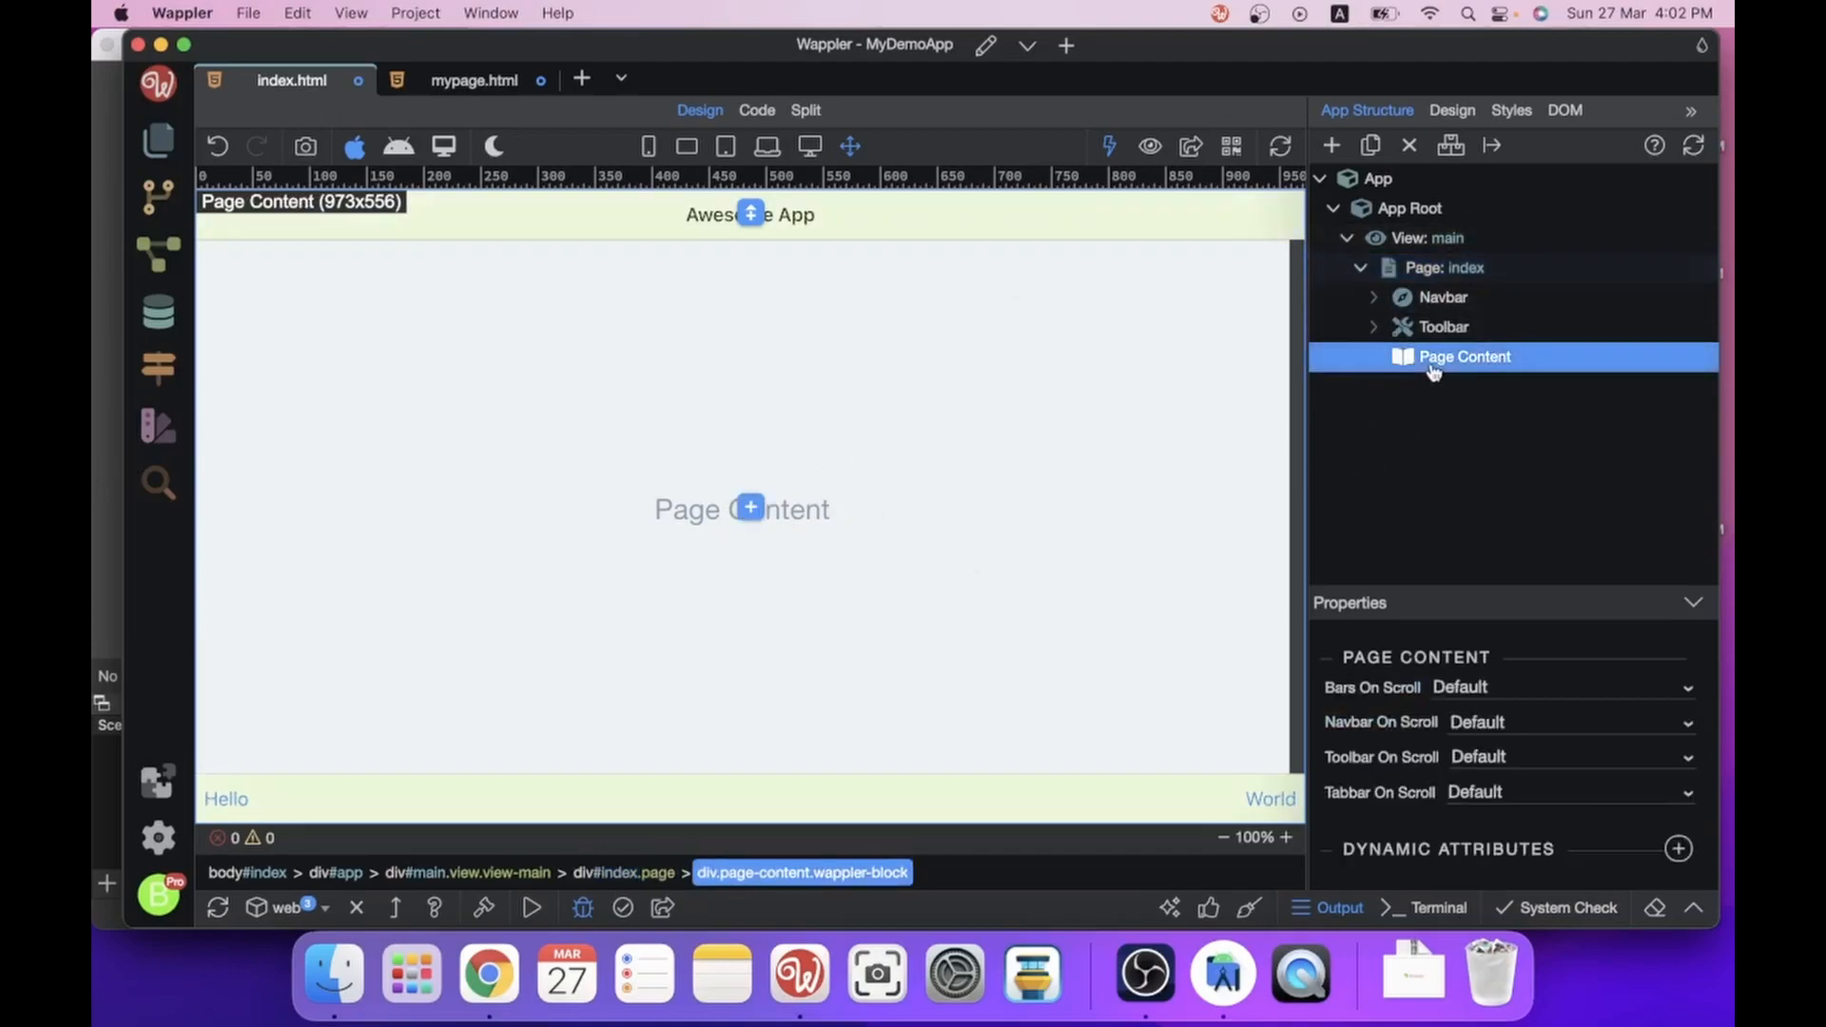
left_click(1332, 146)
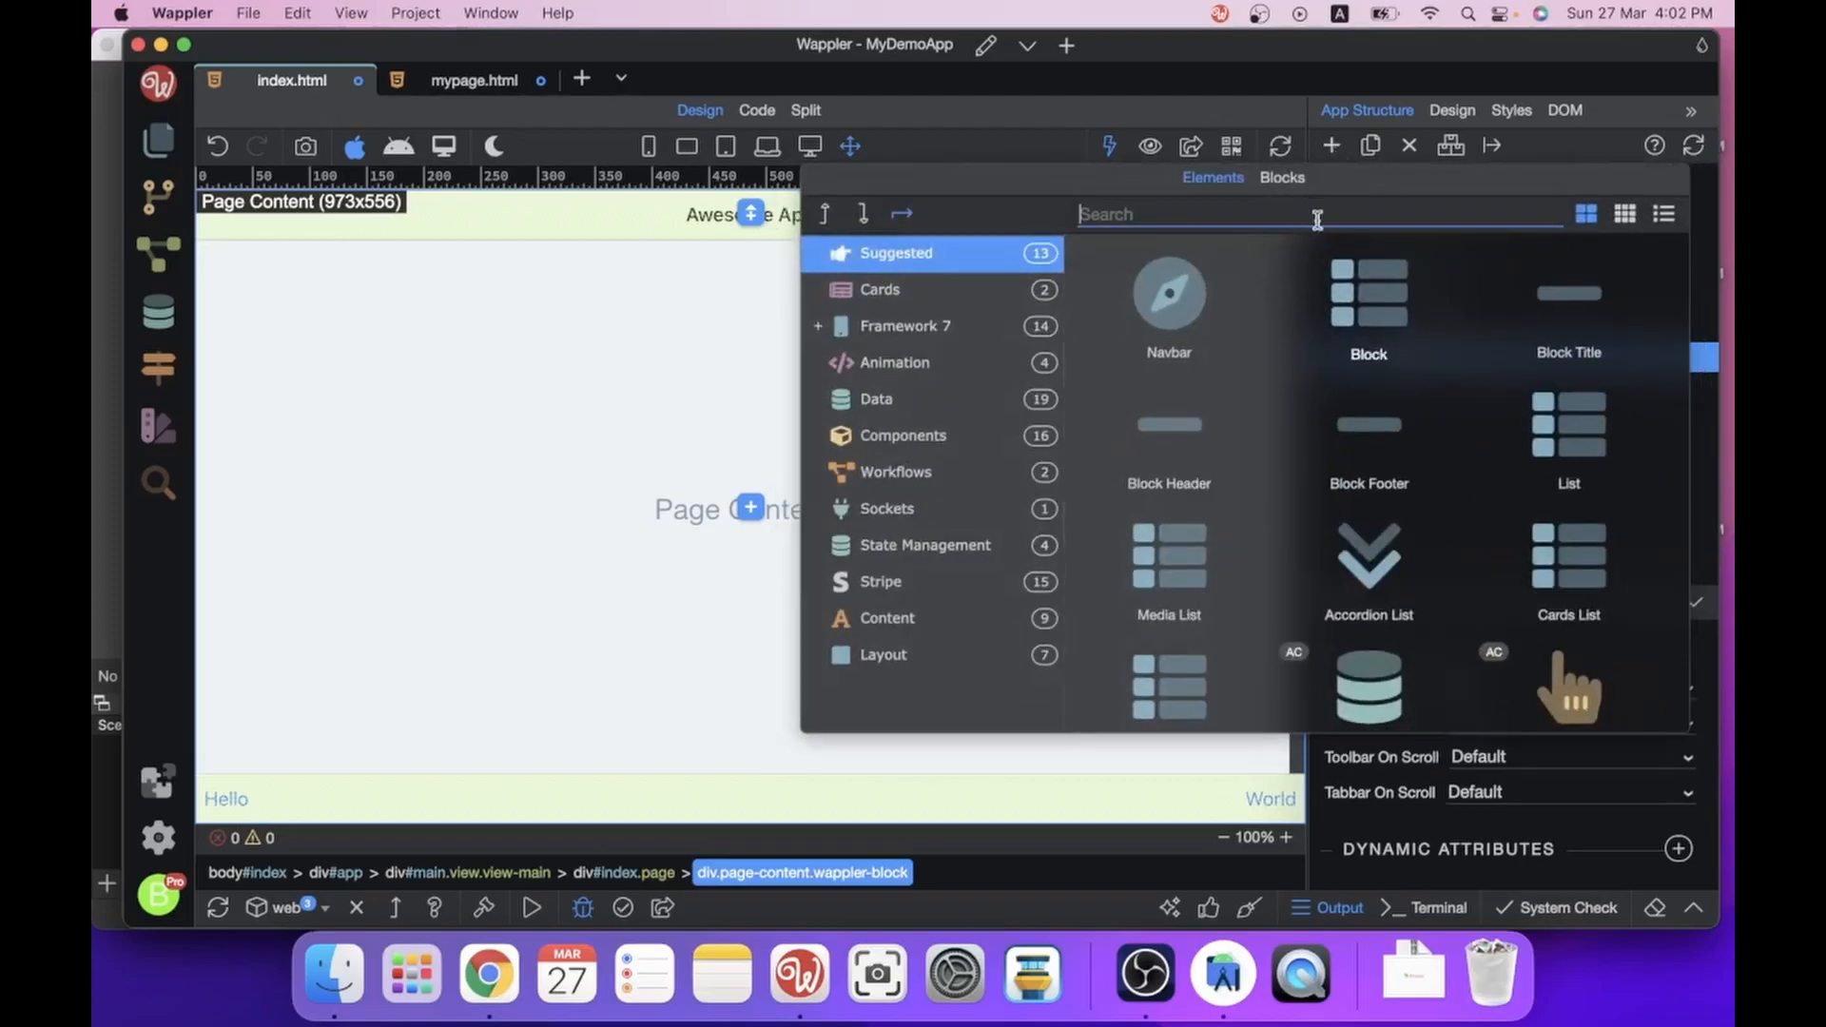
left_click(1283, 178)
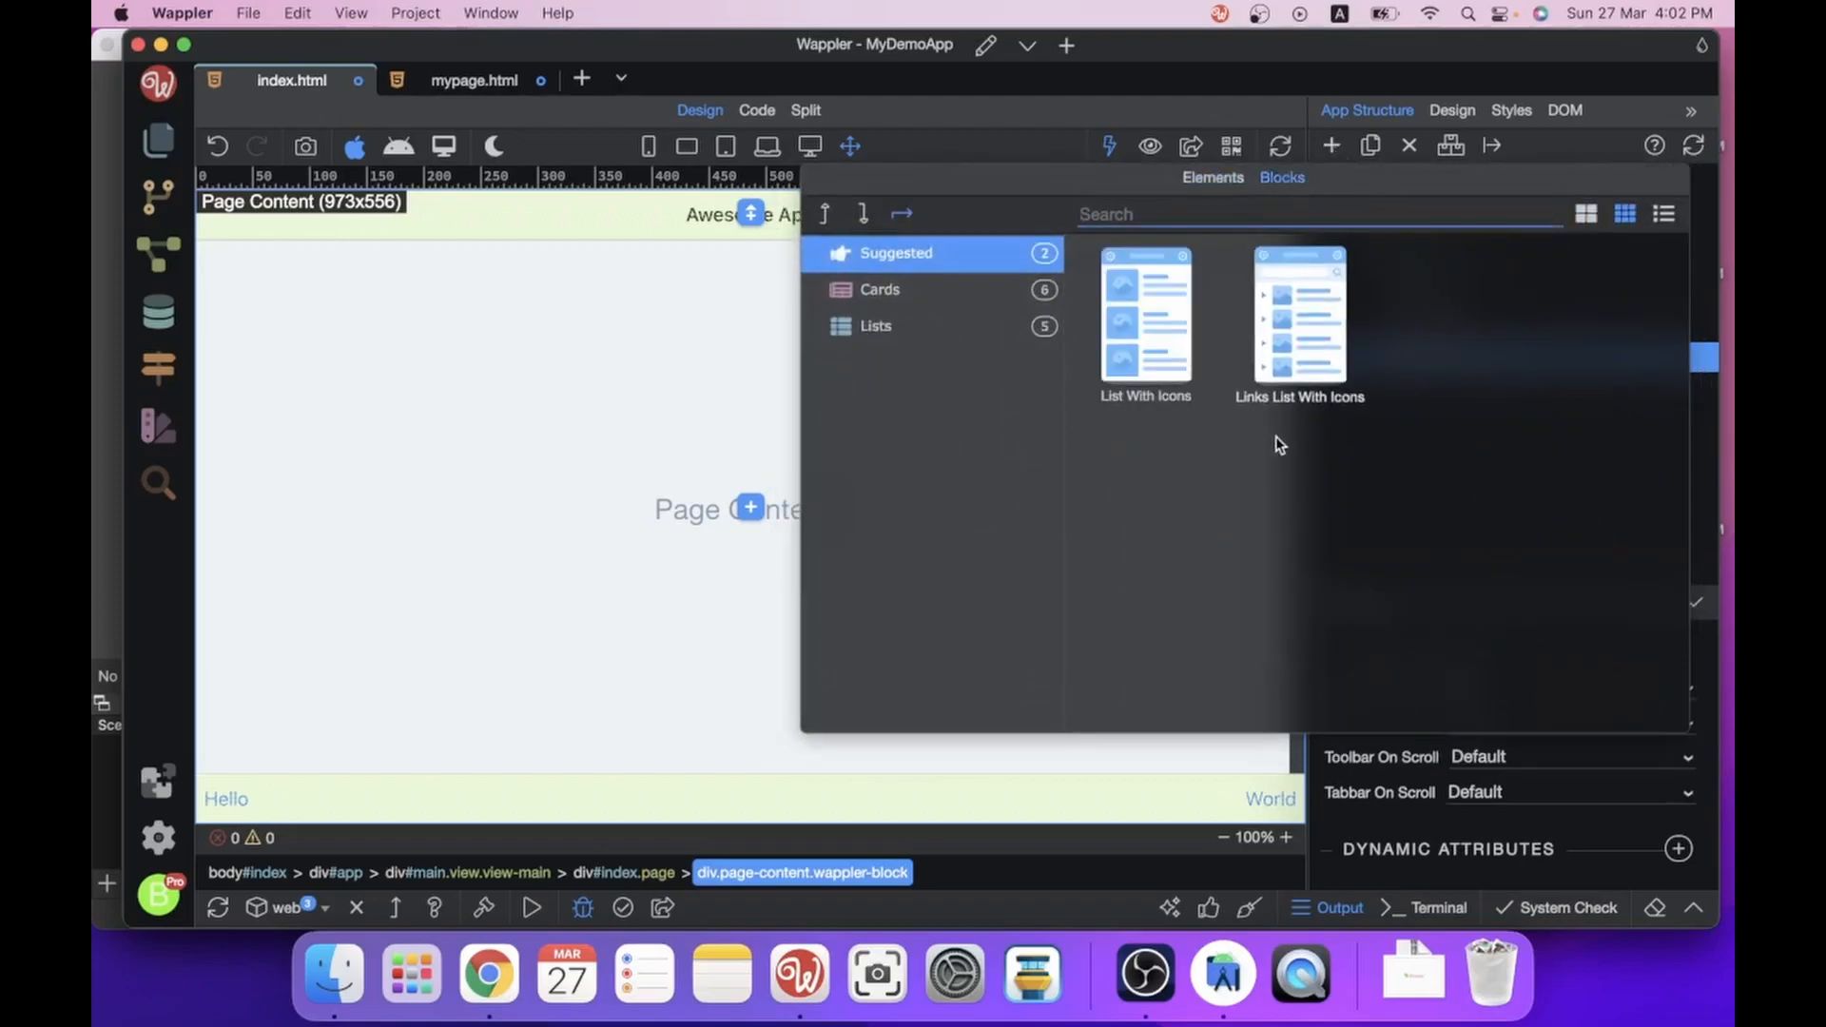
left_click(1168, 370)
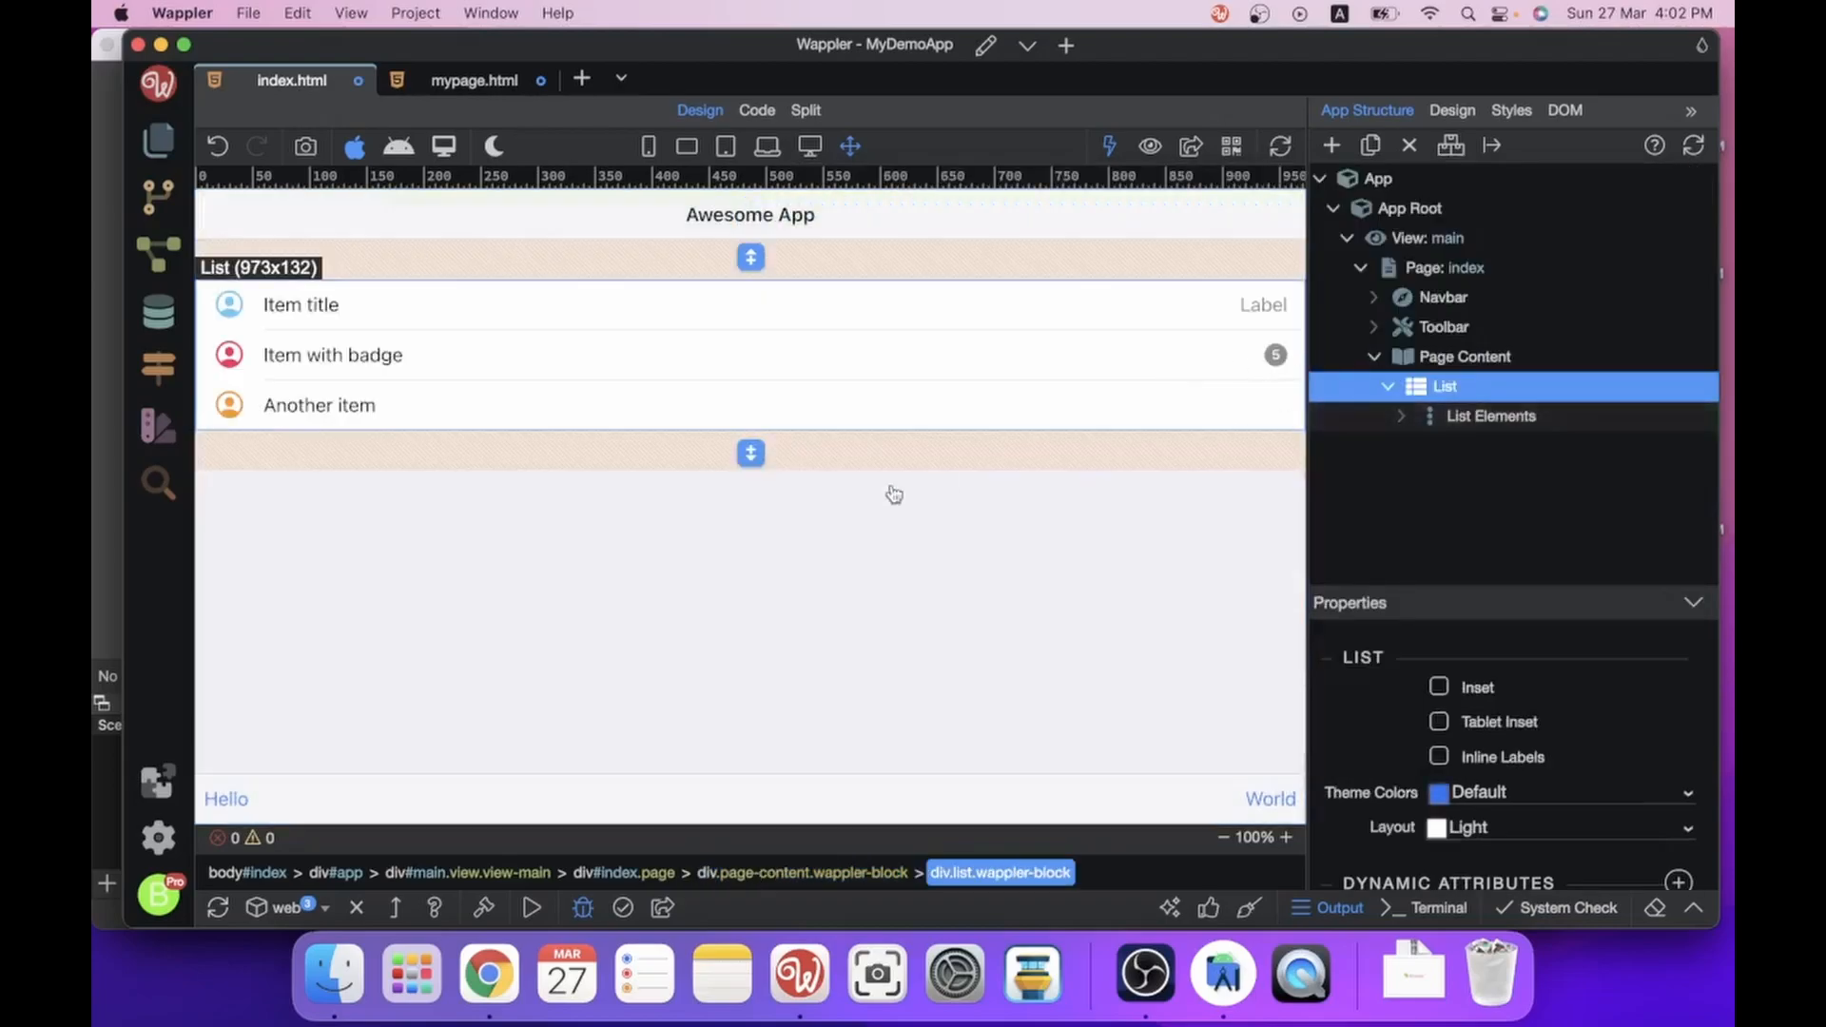
left_click(1256, 525)
key("super+s")
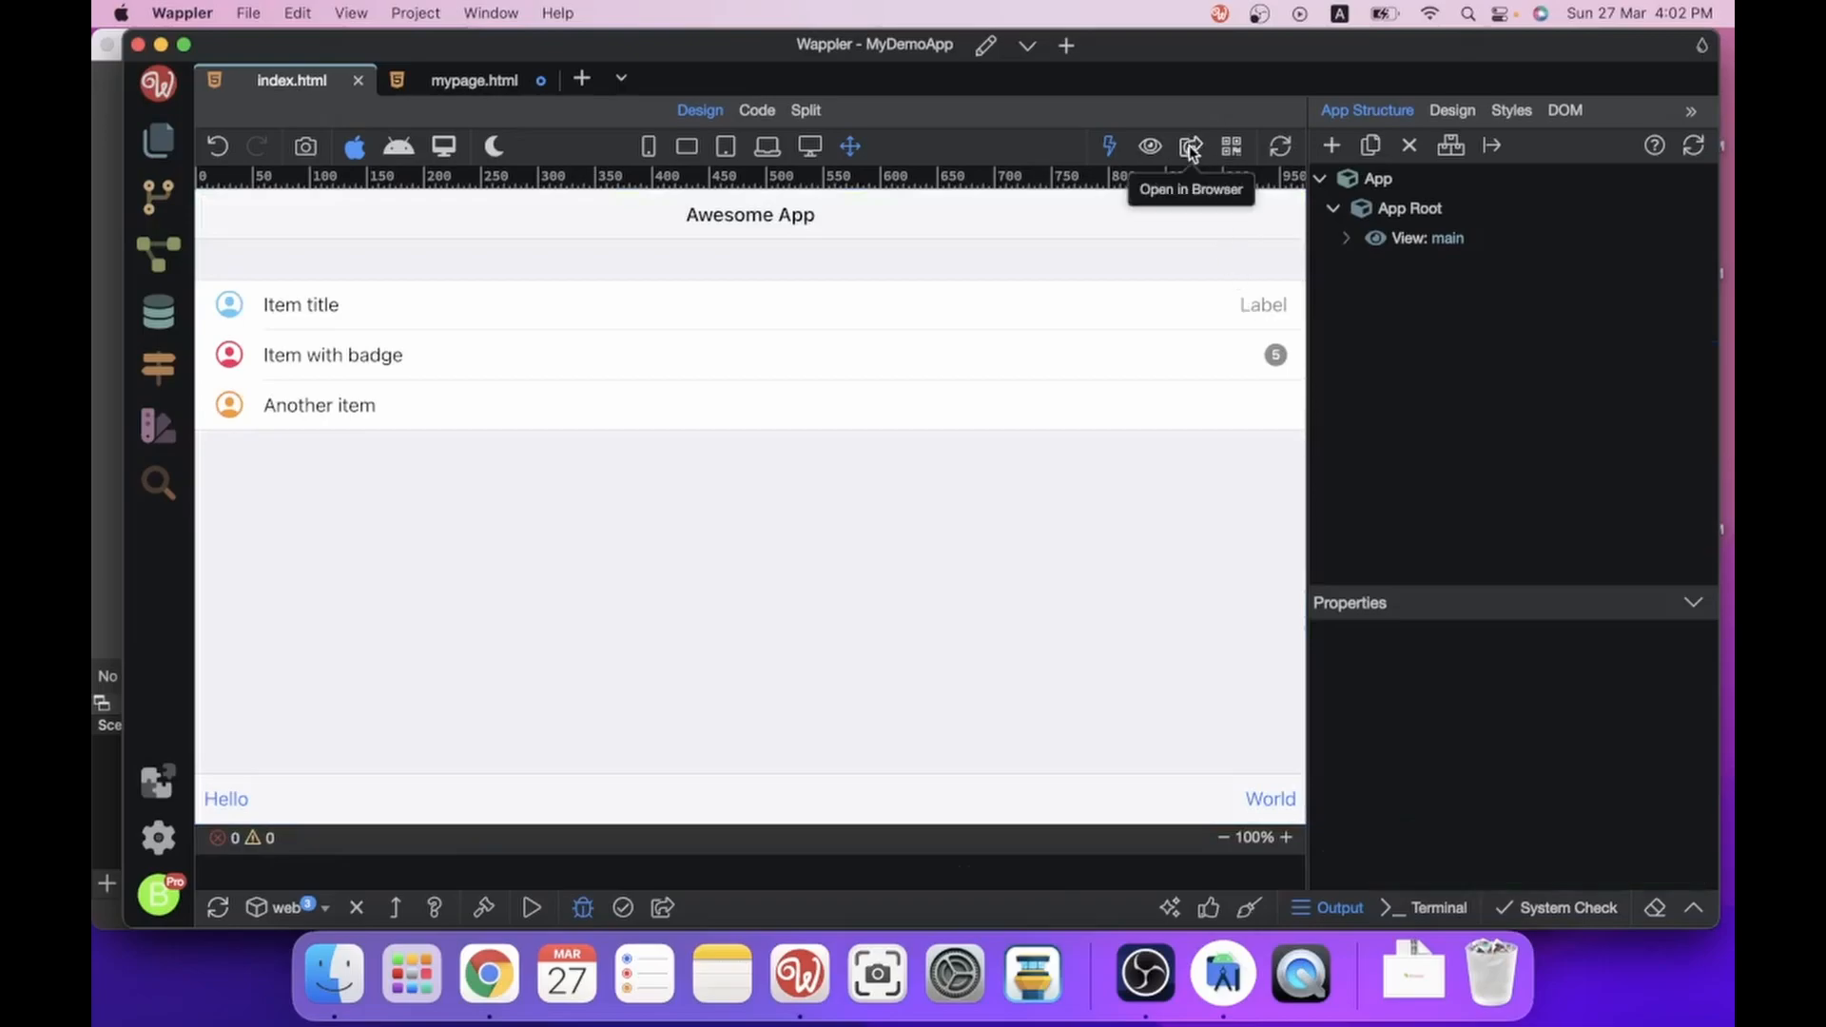
Preview the index page in the browser and look at the mypage.html design in Wappler.
left_click(1190, 148)
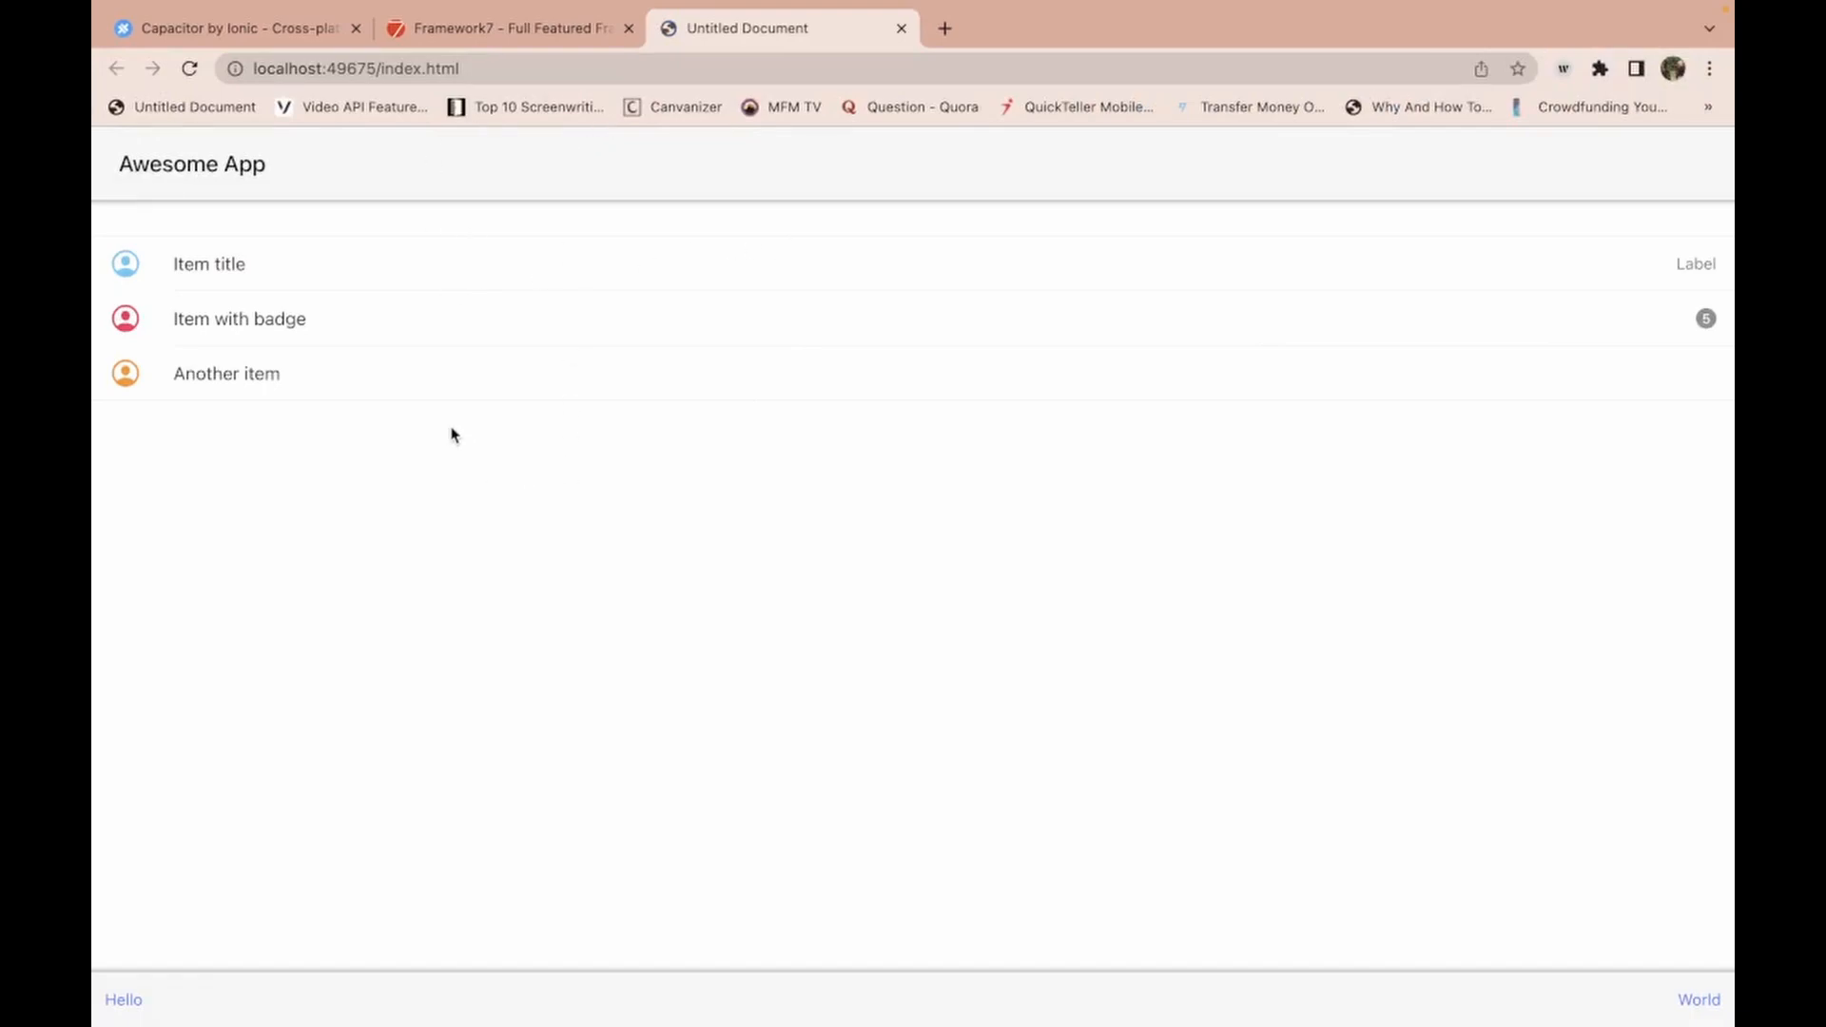
key("super+Tab")
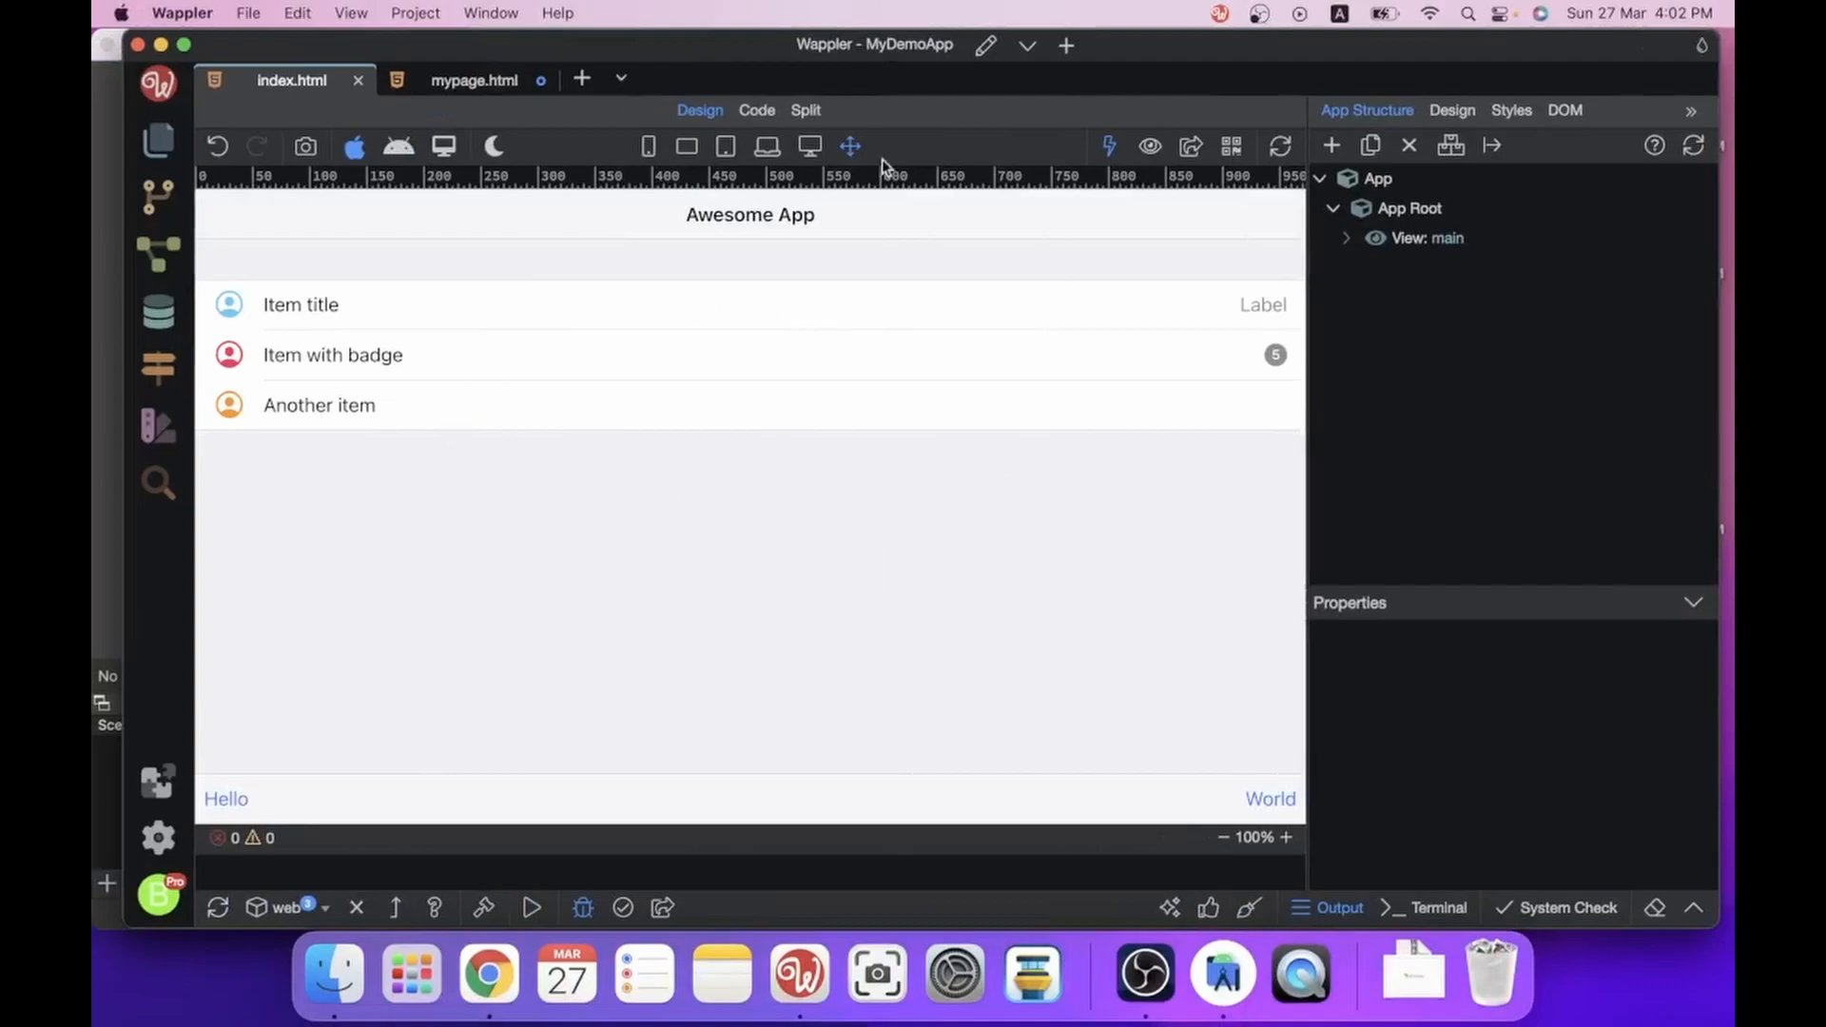
left_click(487, 82)
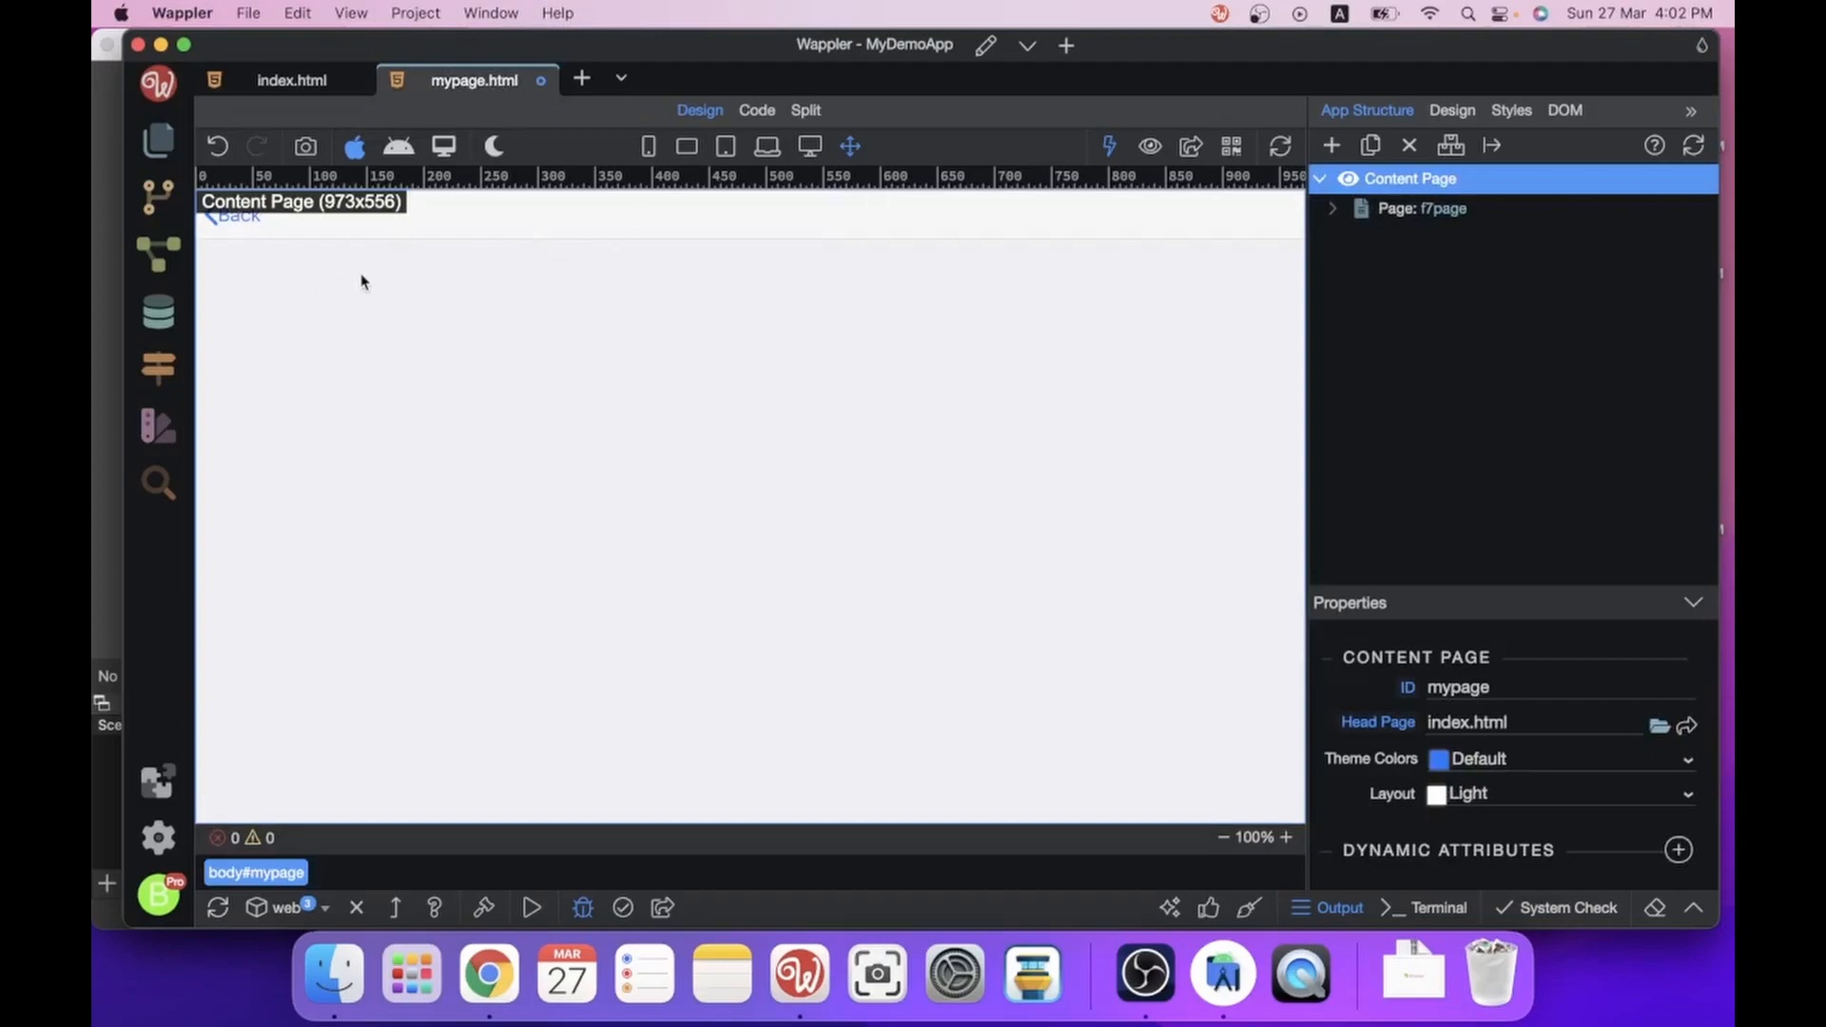
left_click(291, 80)
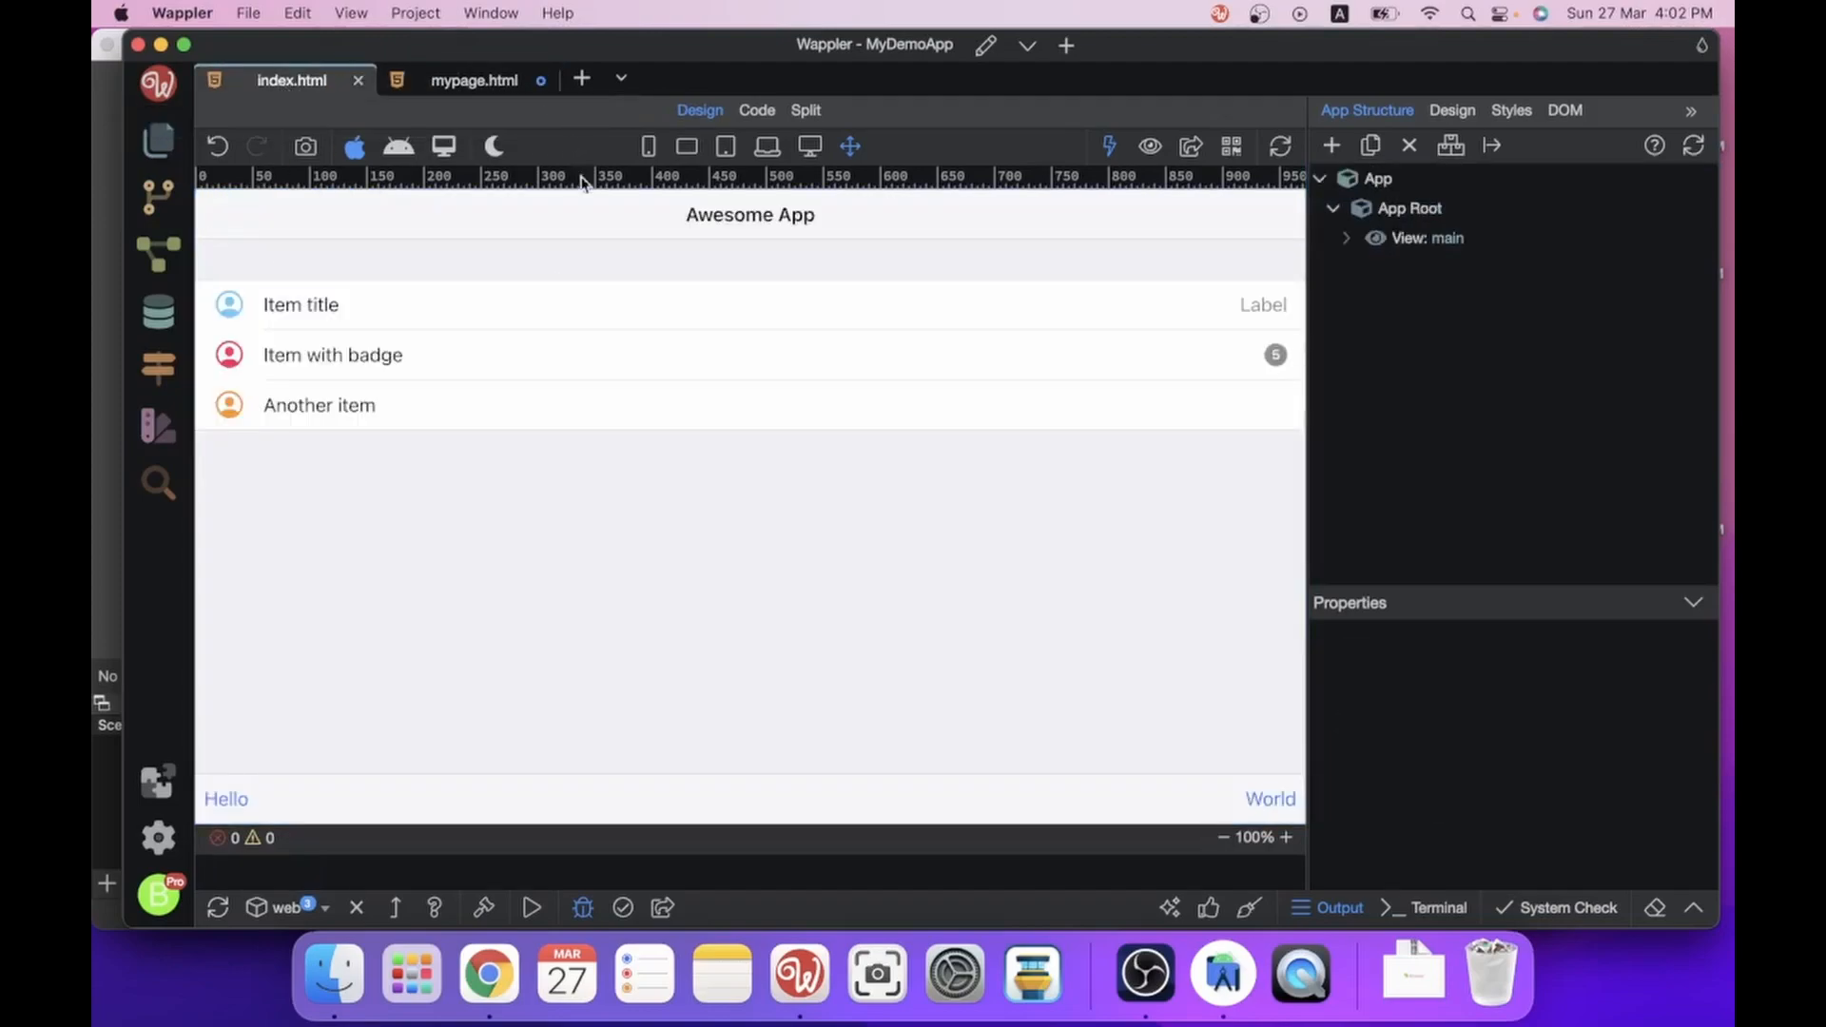
Examine the inserted list's elements and the properties of its first list item in the app structure.
left_click(1349, 239)
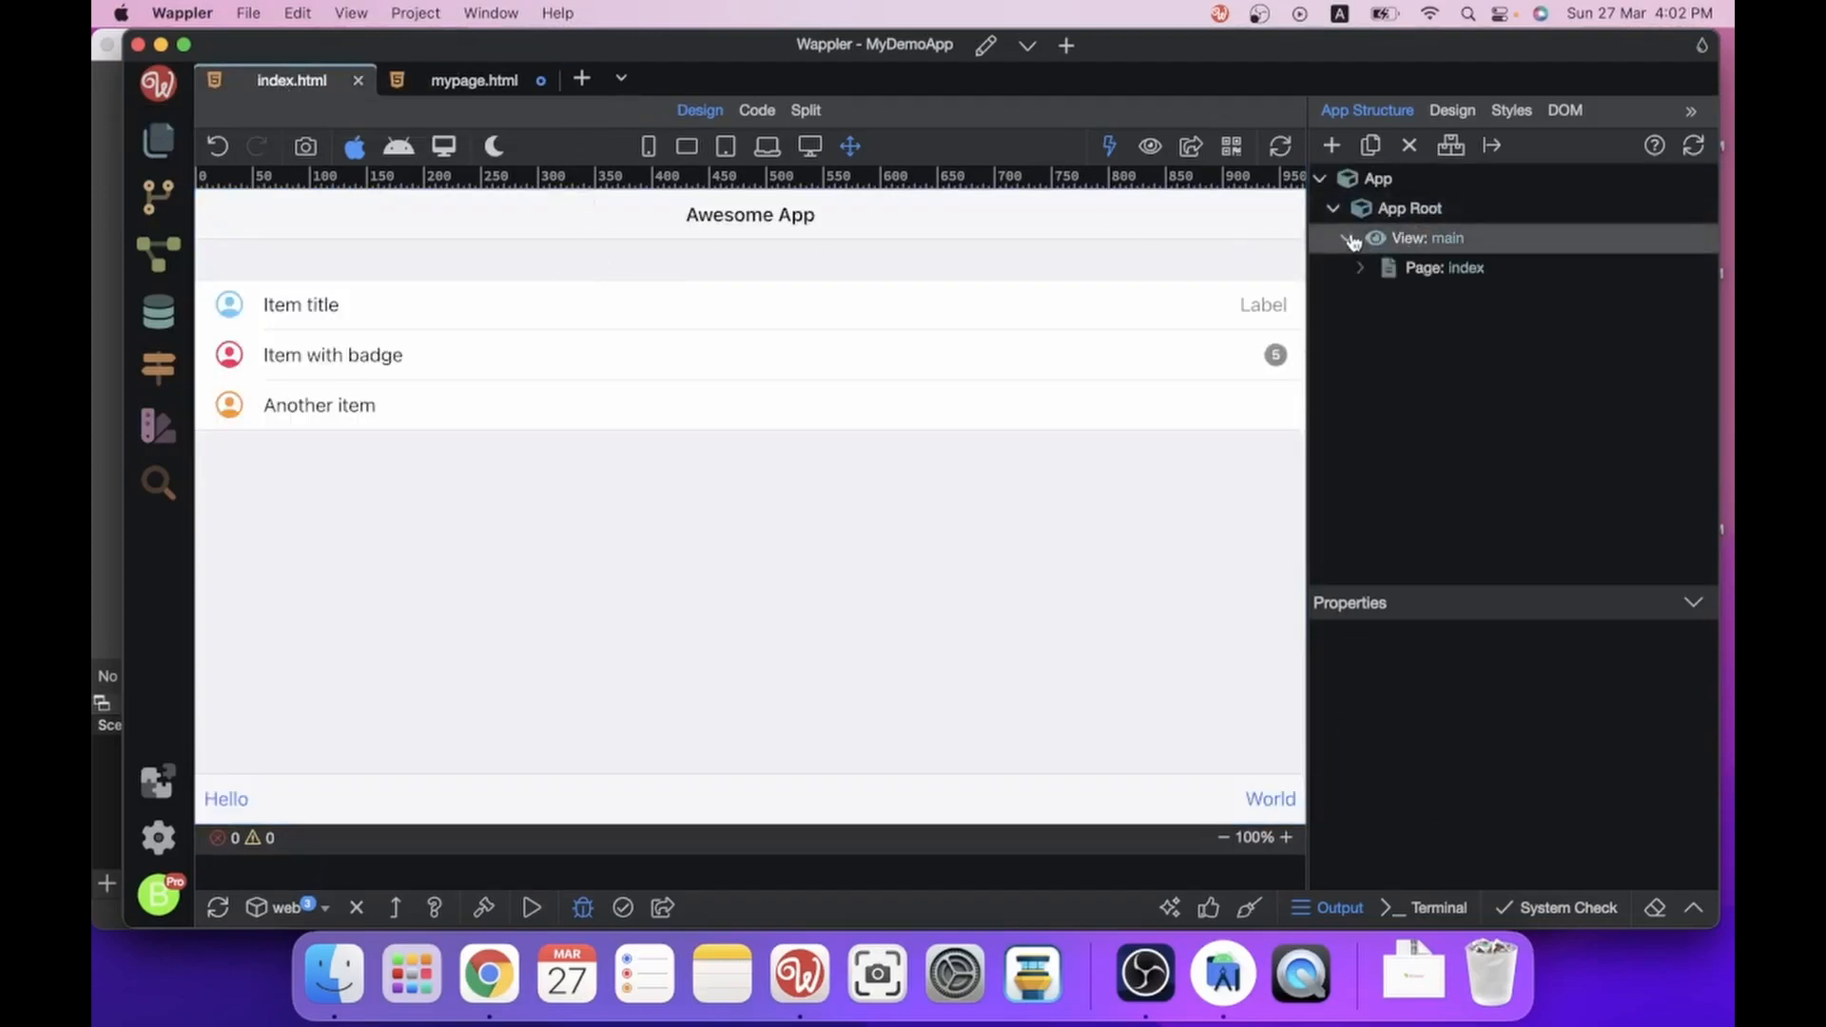
left_click(1360, 268)
left_click(922, 330)
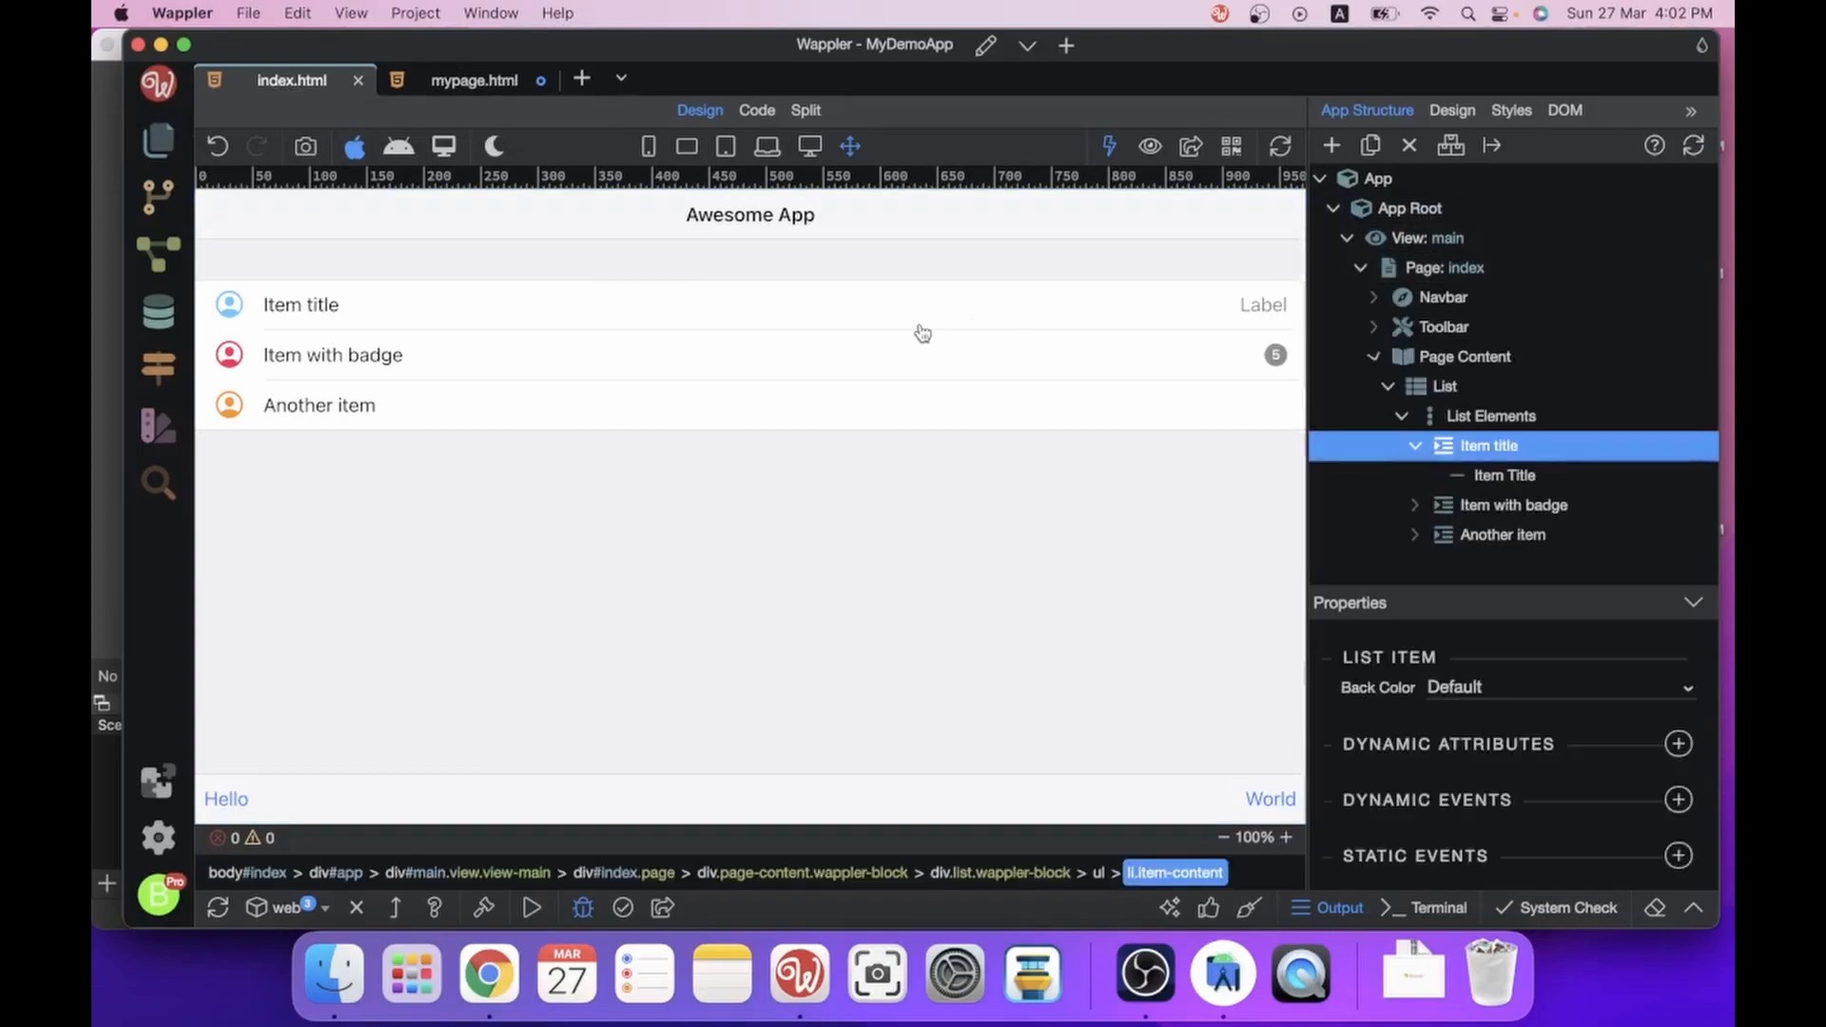
scroll(1617, 766, "down", 2)
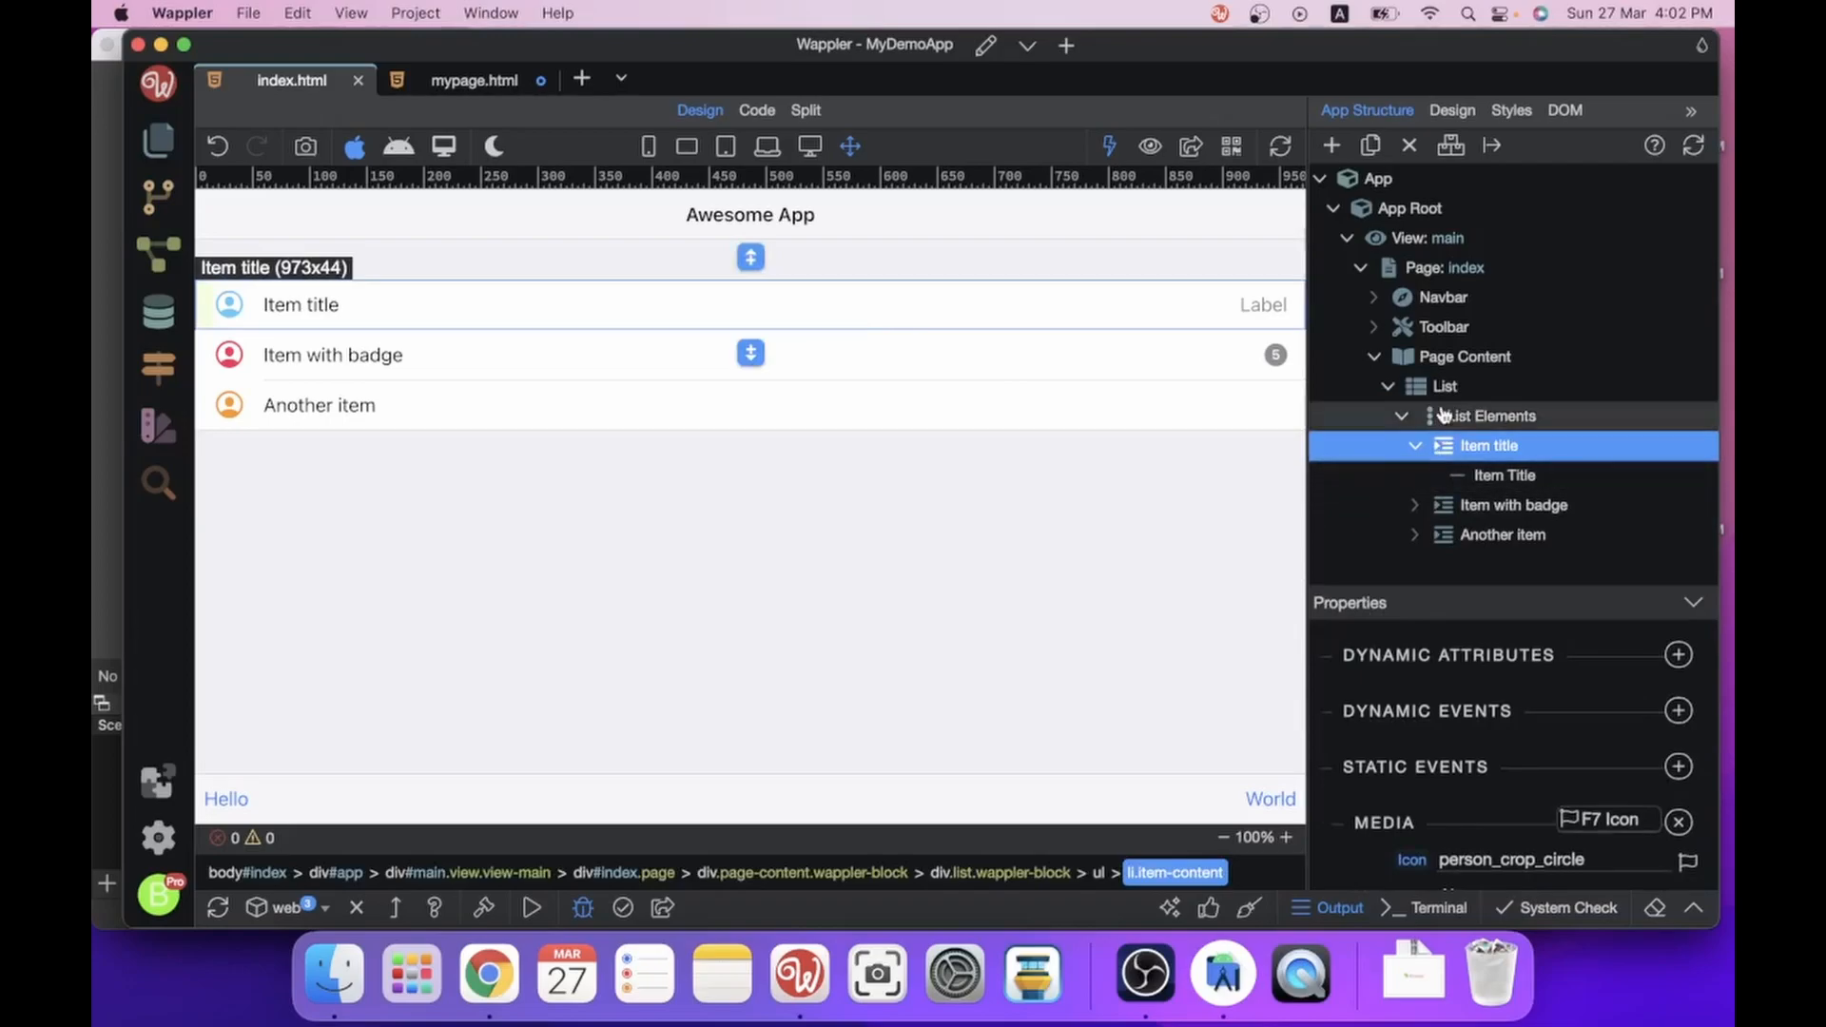
left_click(1461, 418)
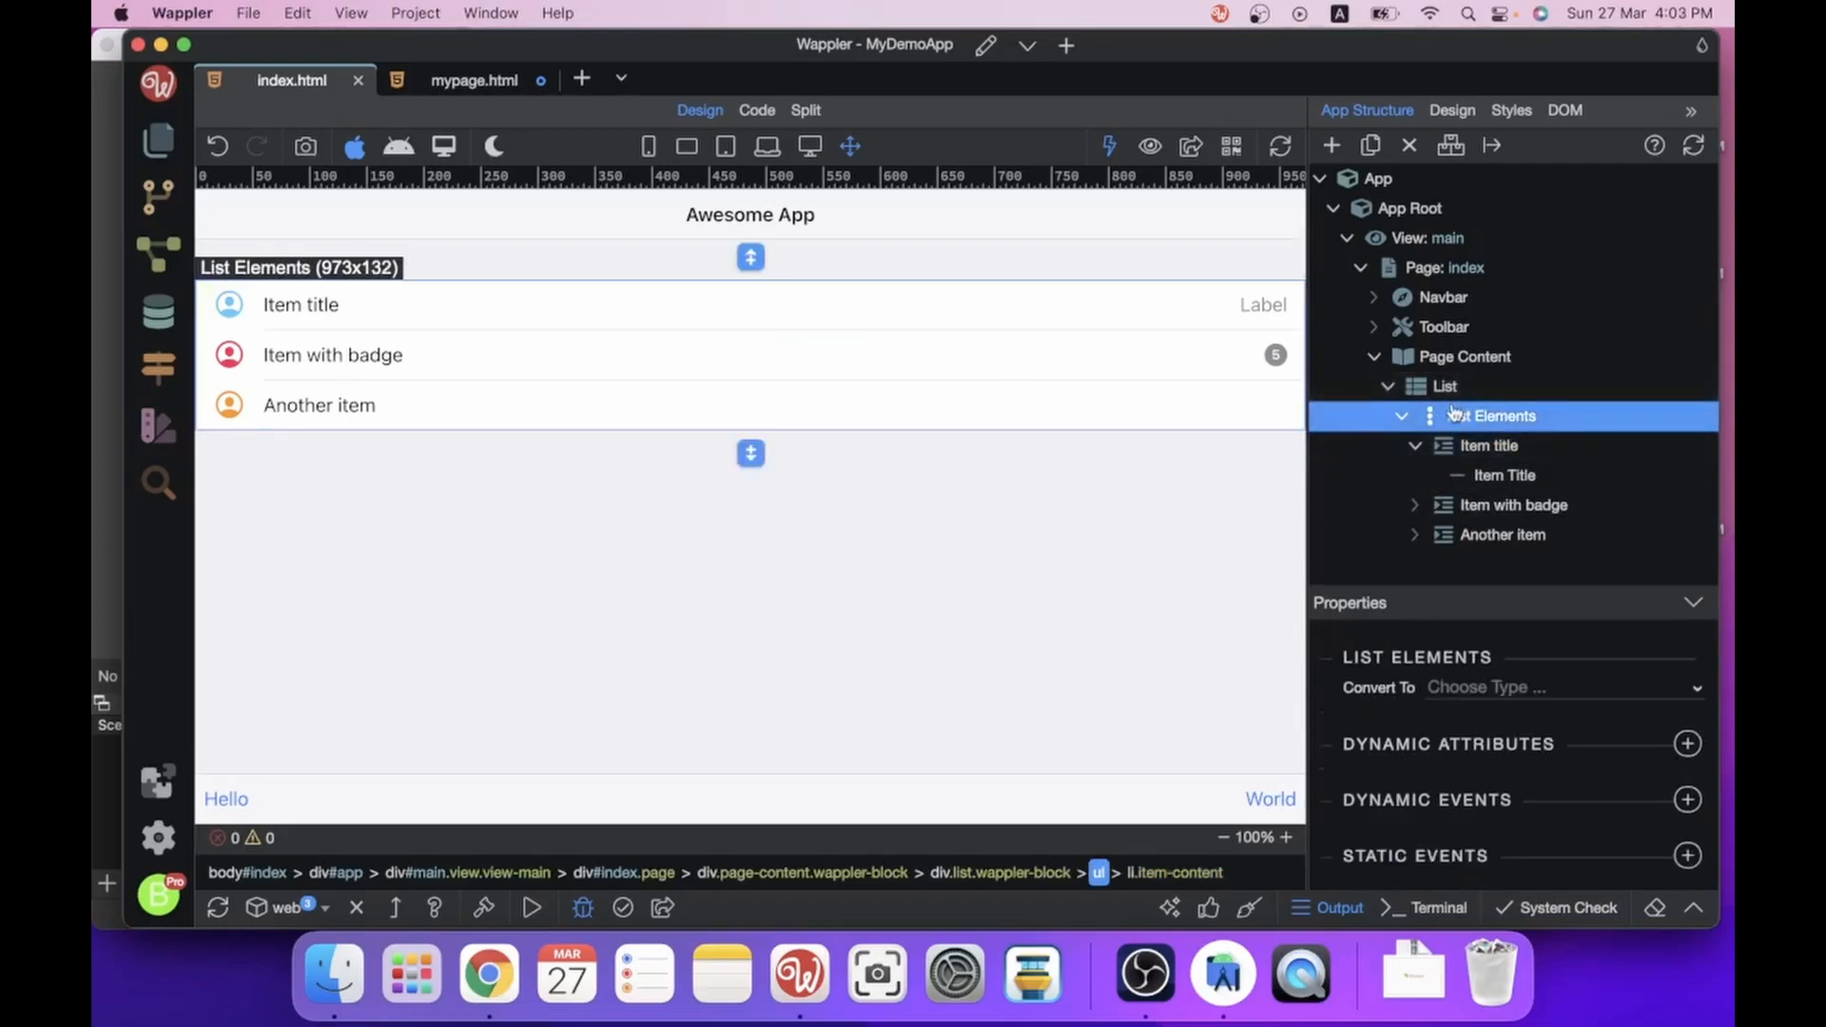
left_click(1472, 447)
left_click(1415, 446)
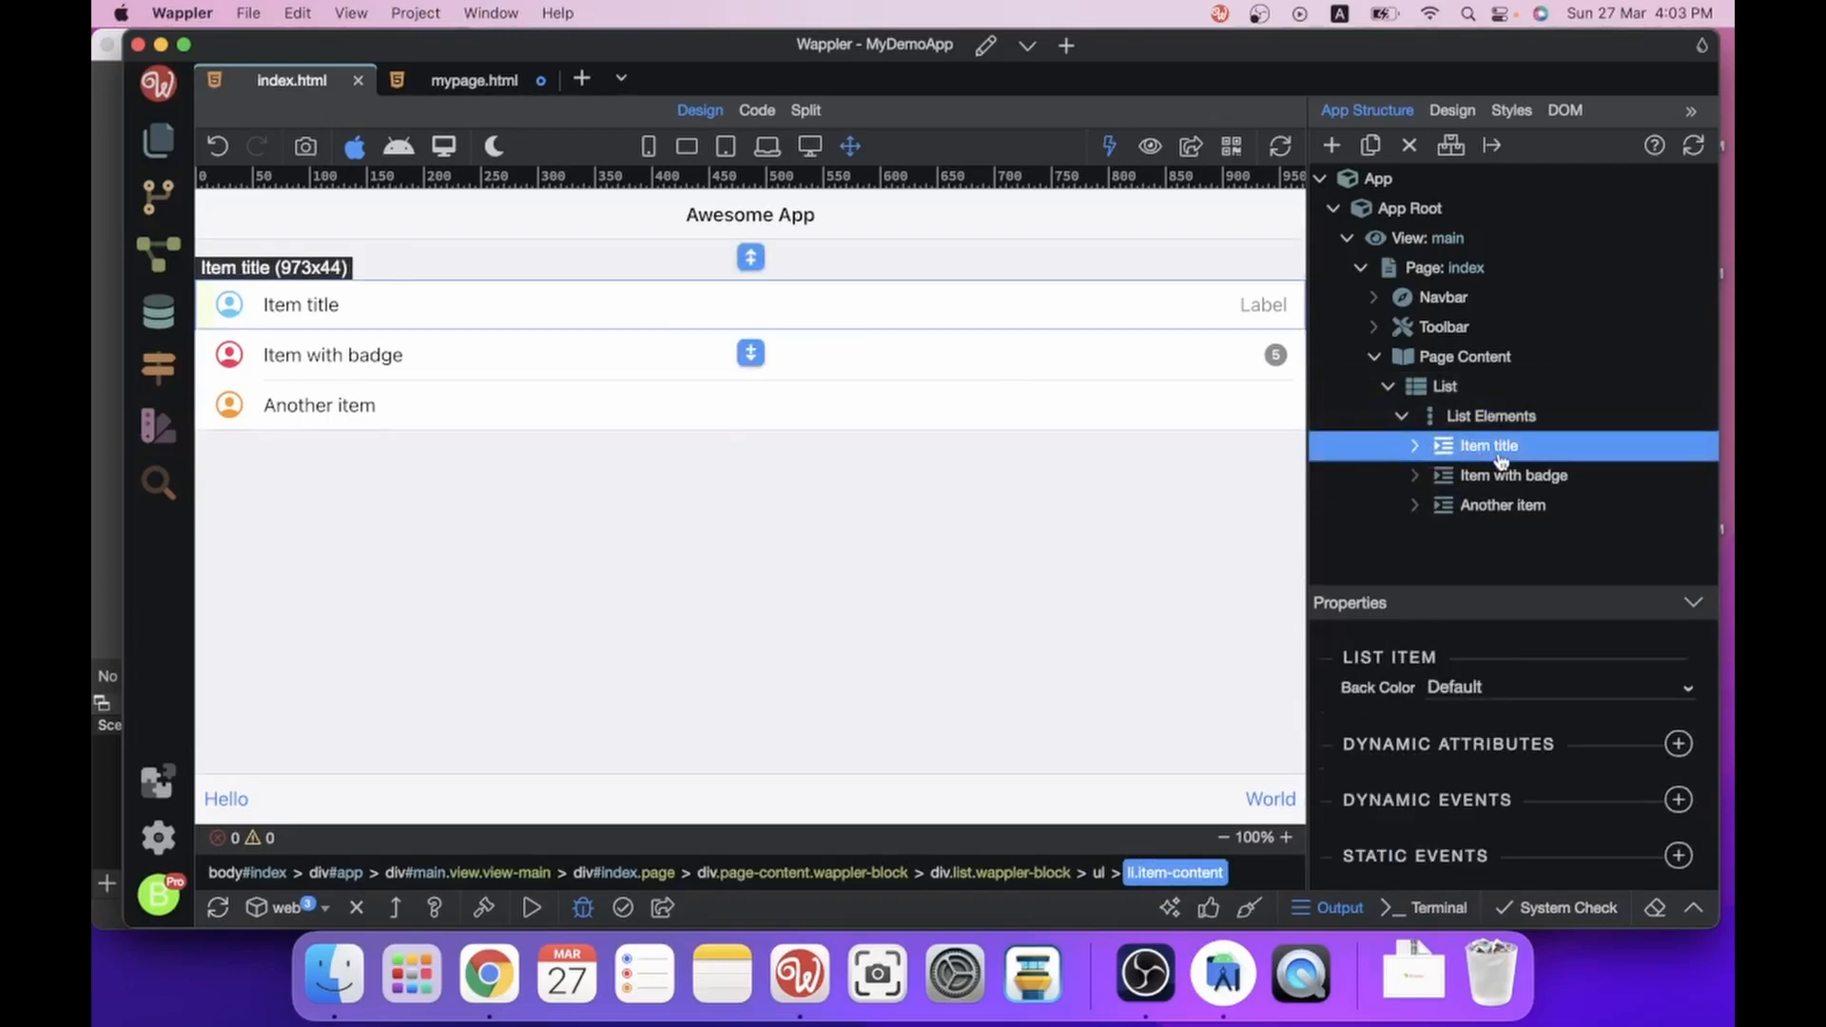
Look through the dynamic attributes available for the first list item without adding any, and collapse the list.
scroll(1607, 784, "down", 1)
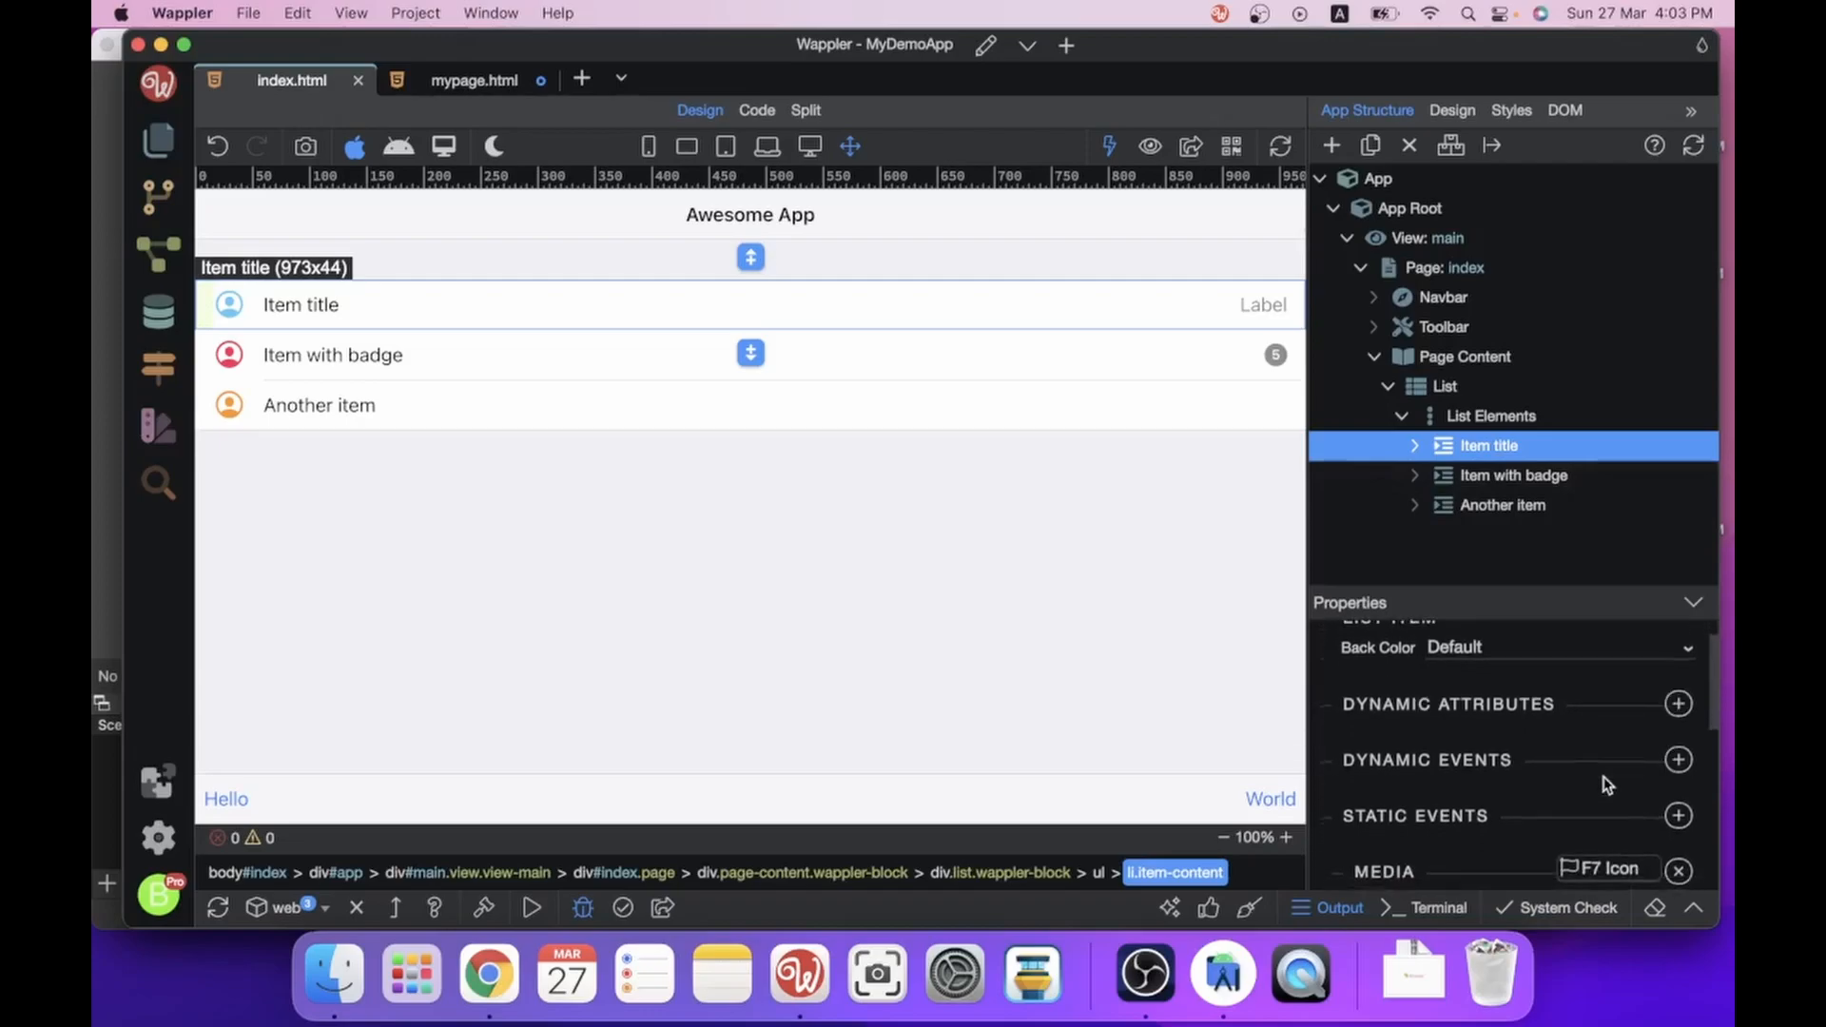
scroll(1607, 785, "down", 1)
left_click(1679, 682)
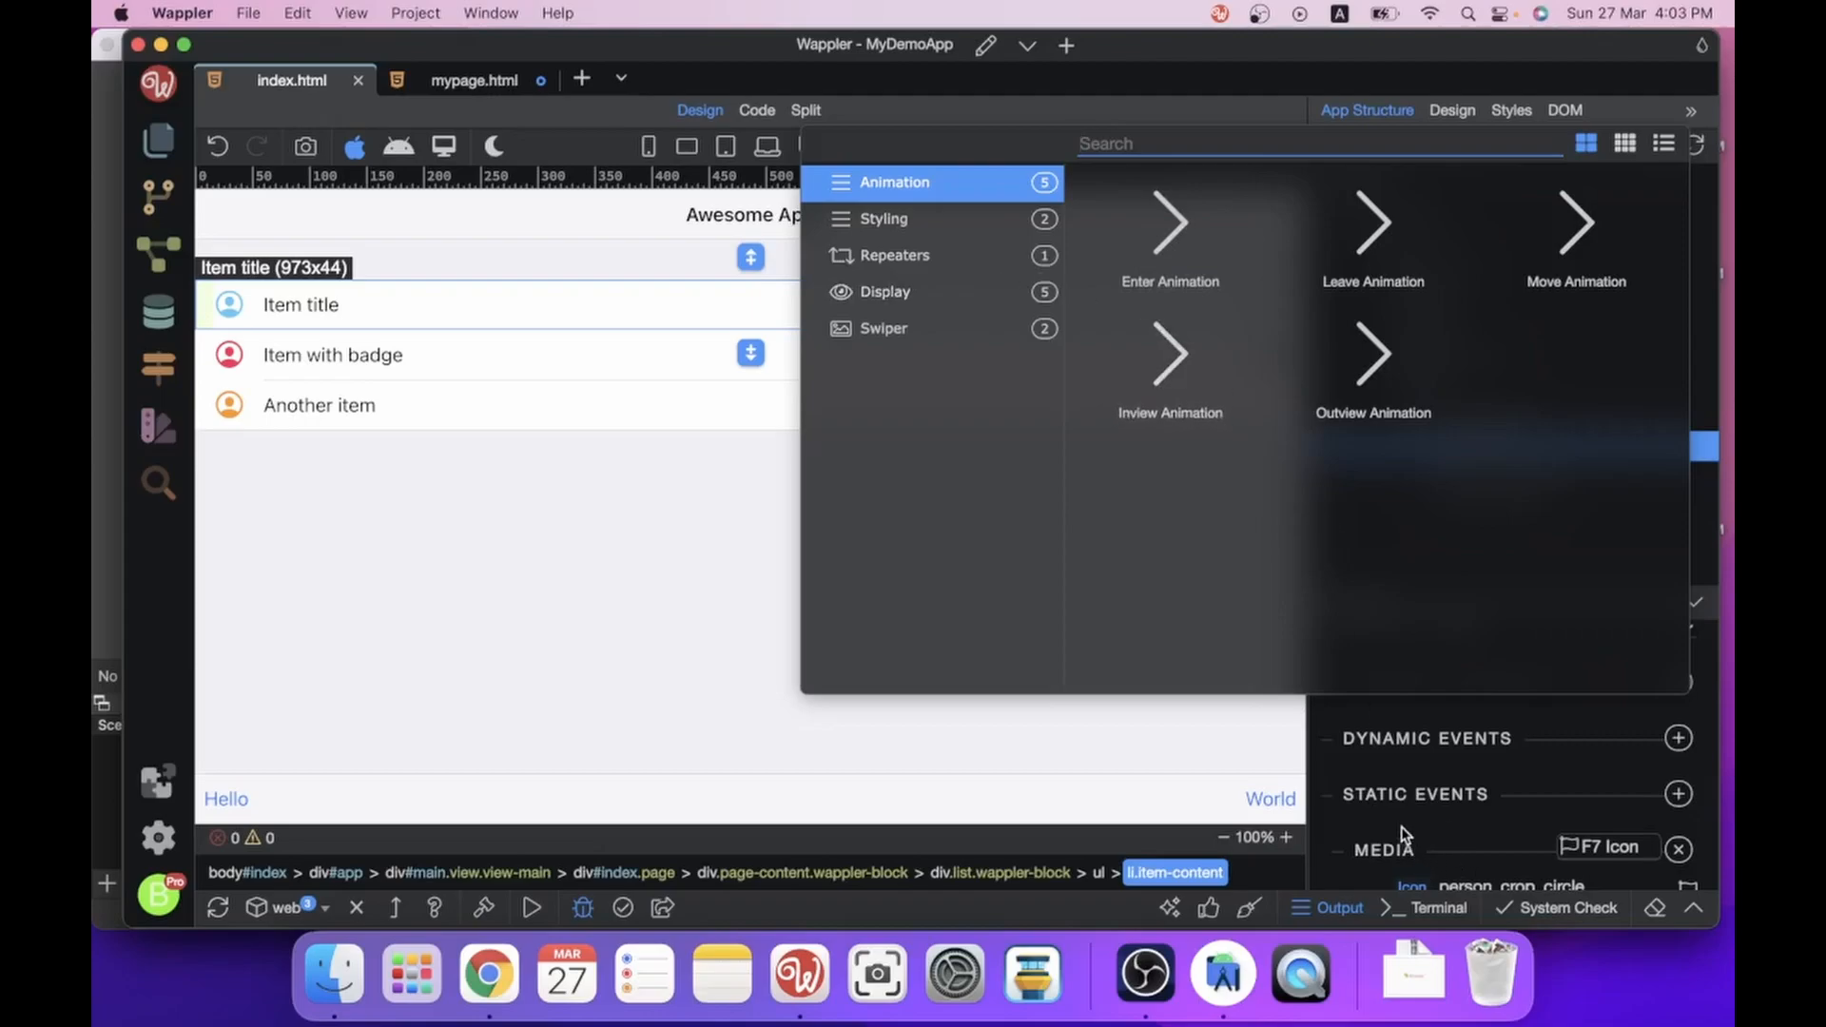
left_click(1434, 758)
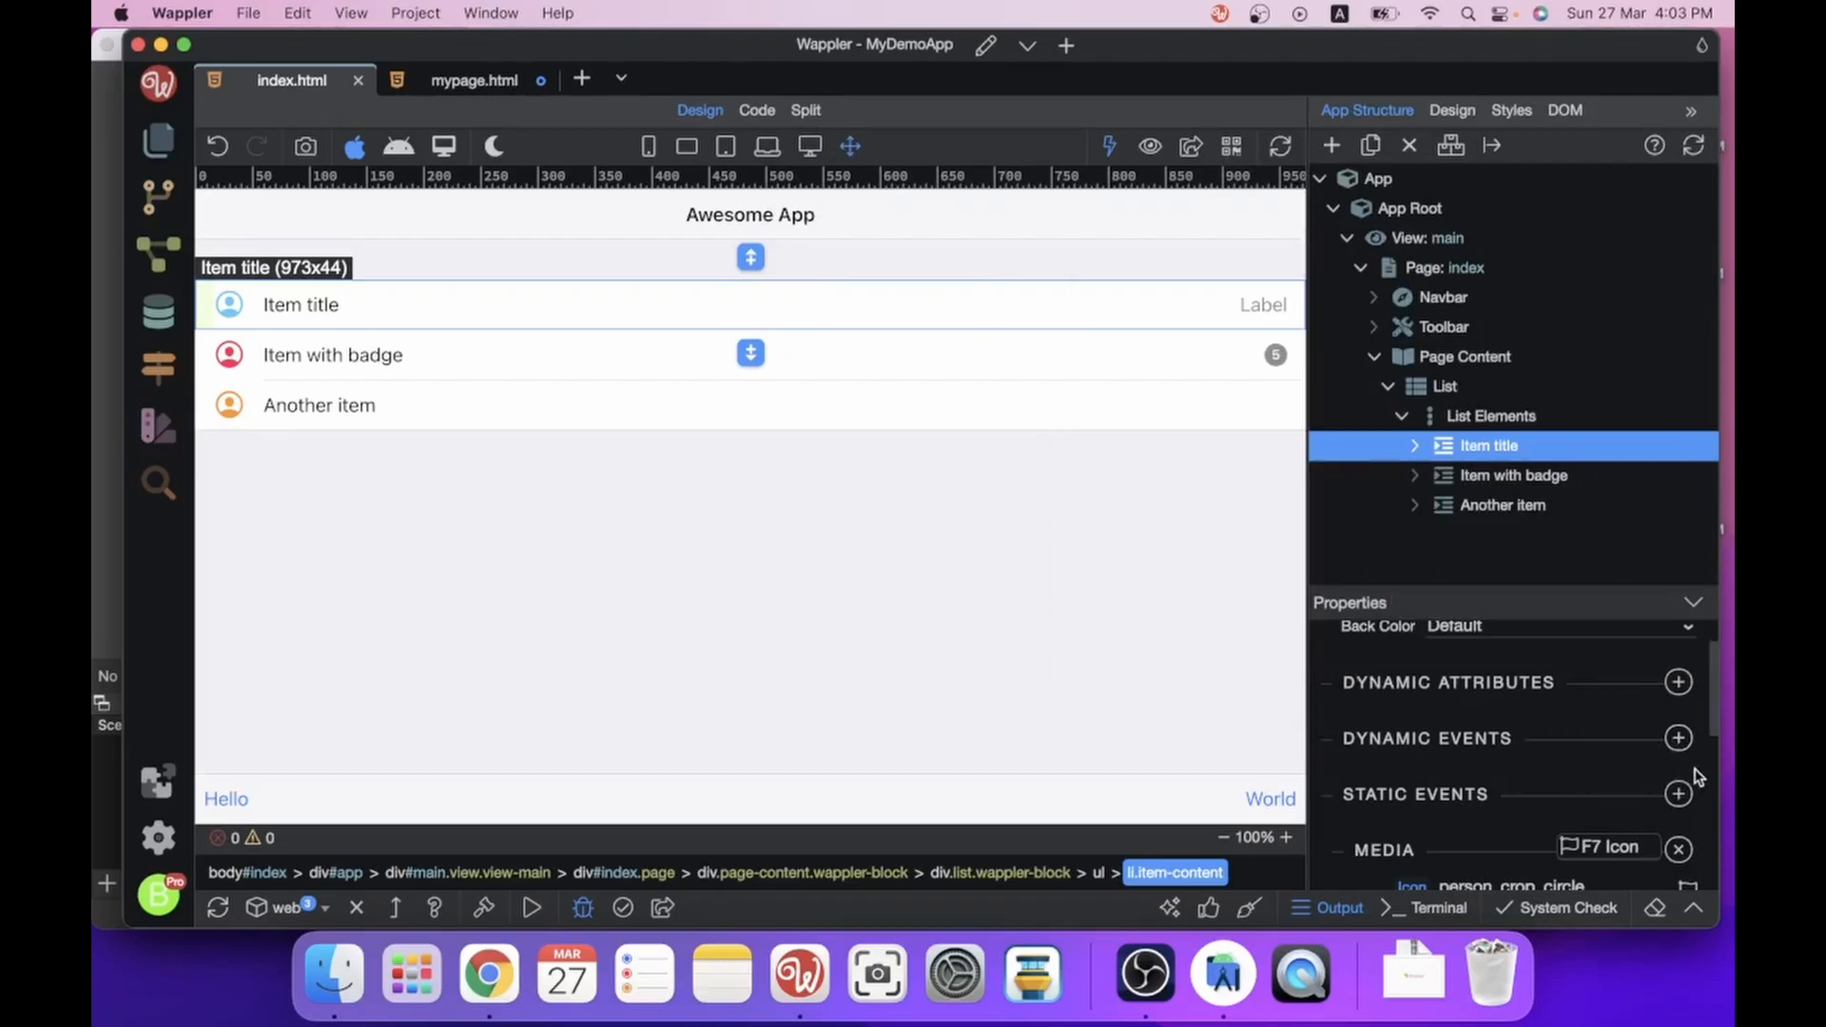
left_click(1388, 386)
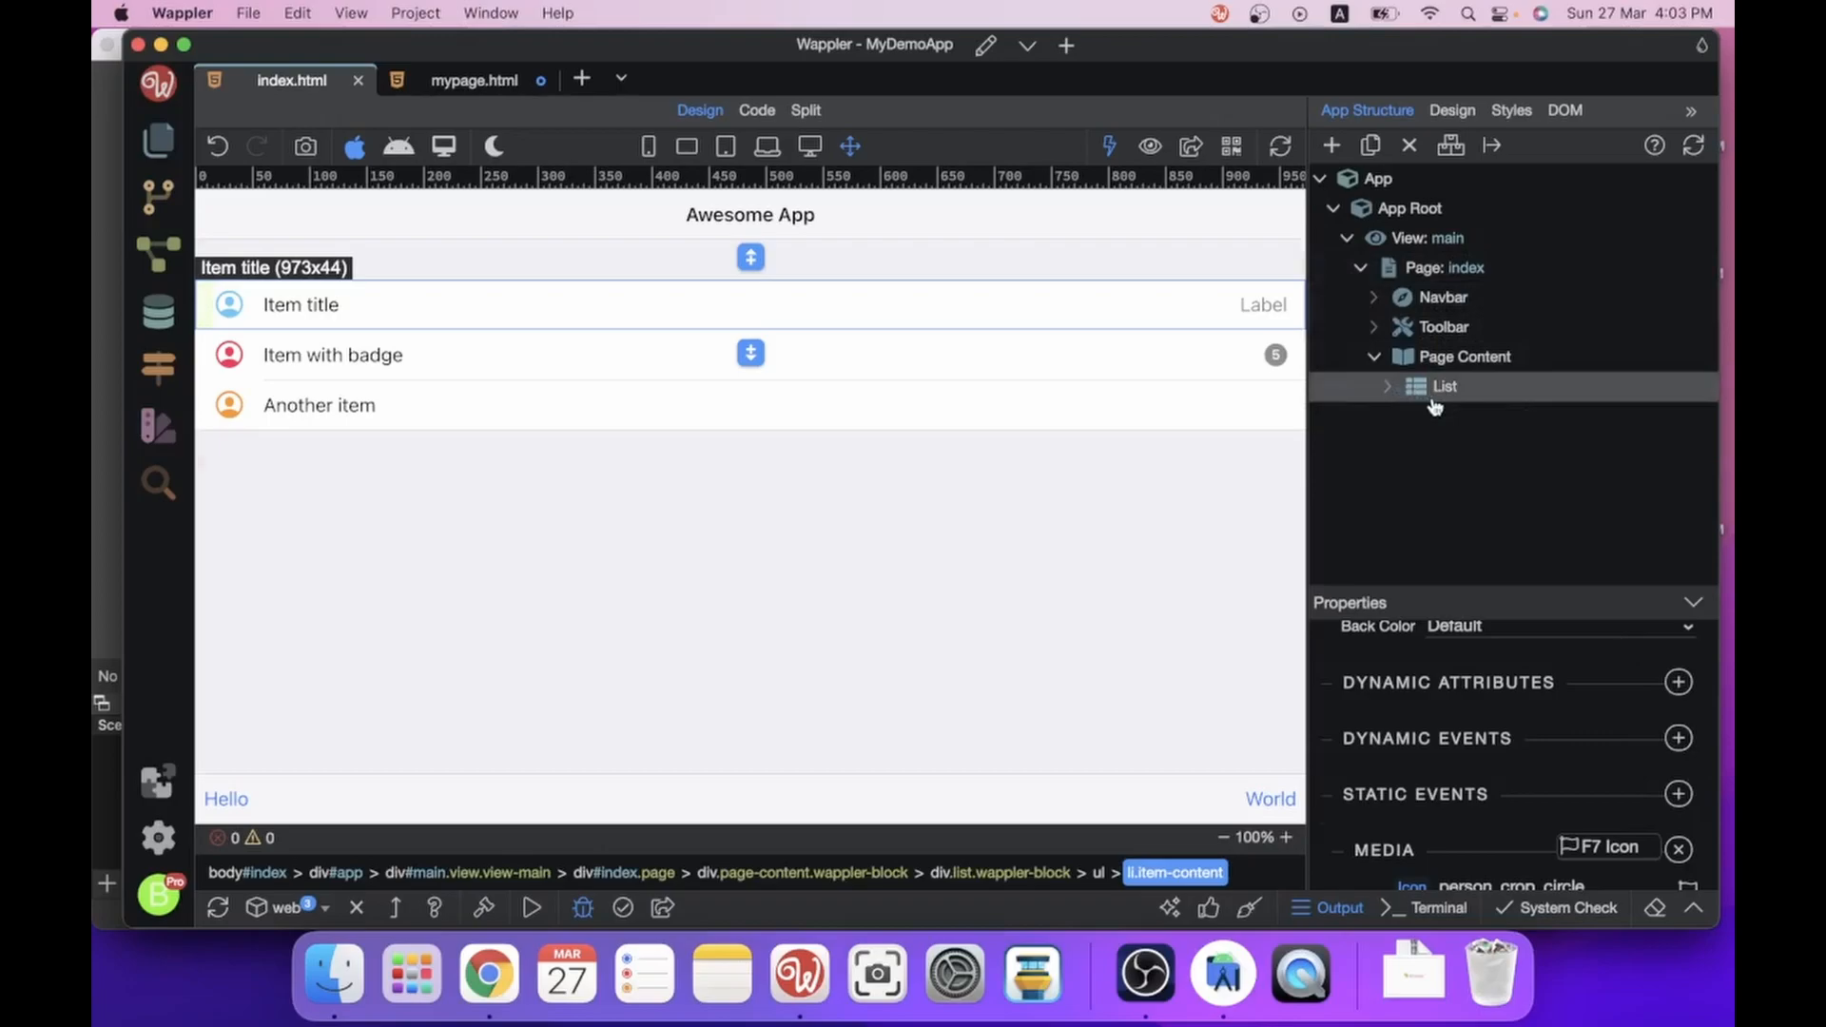
Insert a Link element above the list in the index page's Page Content.
left_click(1433, 399)
left_click(1394, 388)
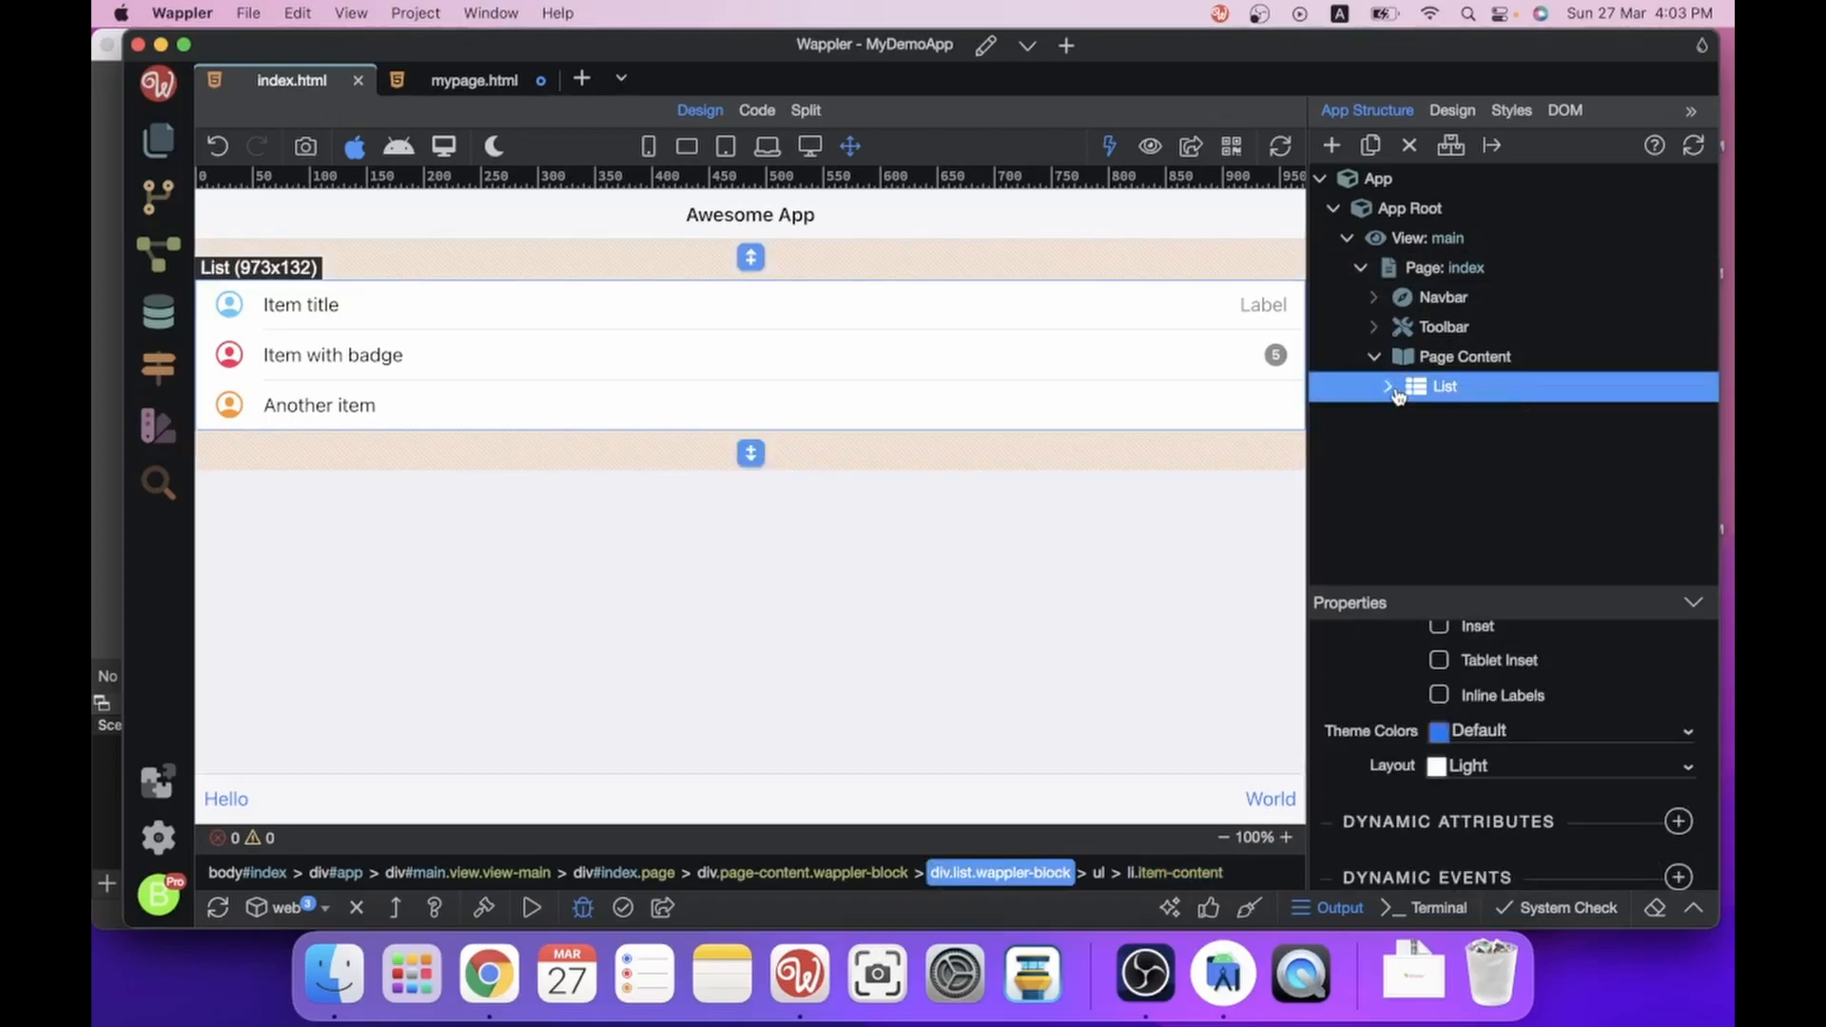
left_click(751, 258)
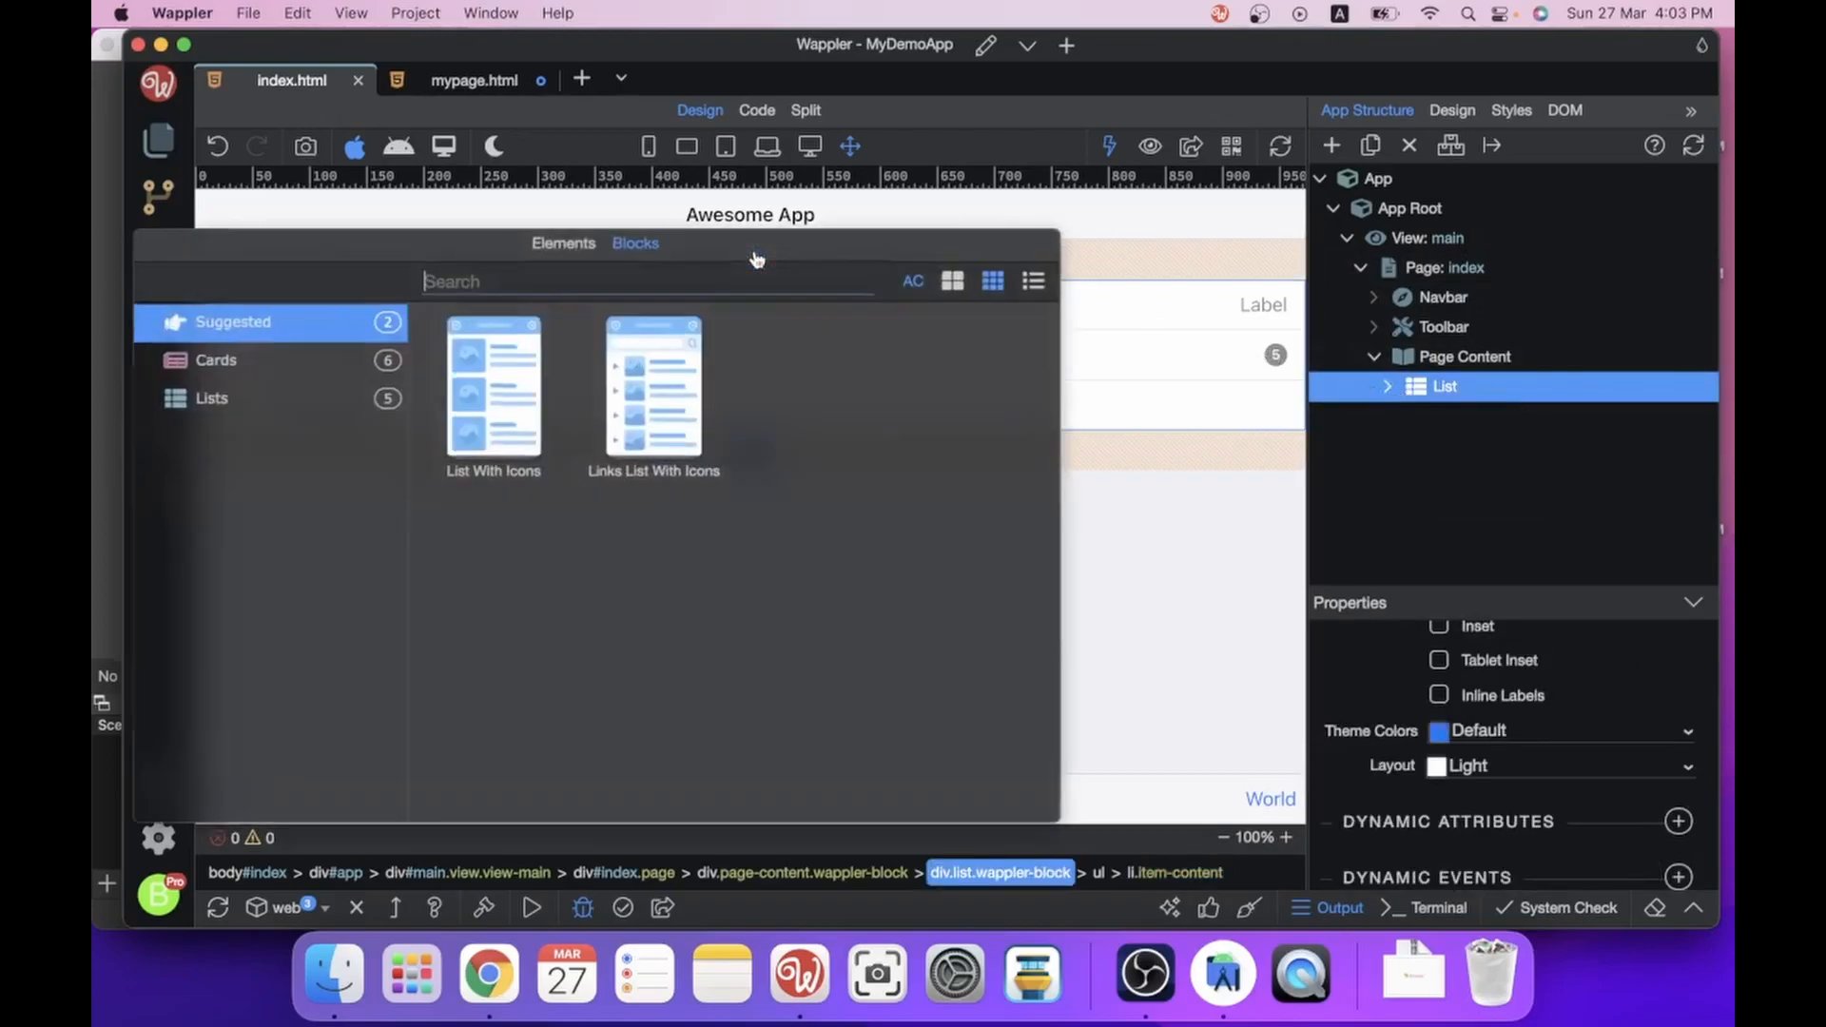
left_click(565, 243)
type("lin")
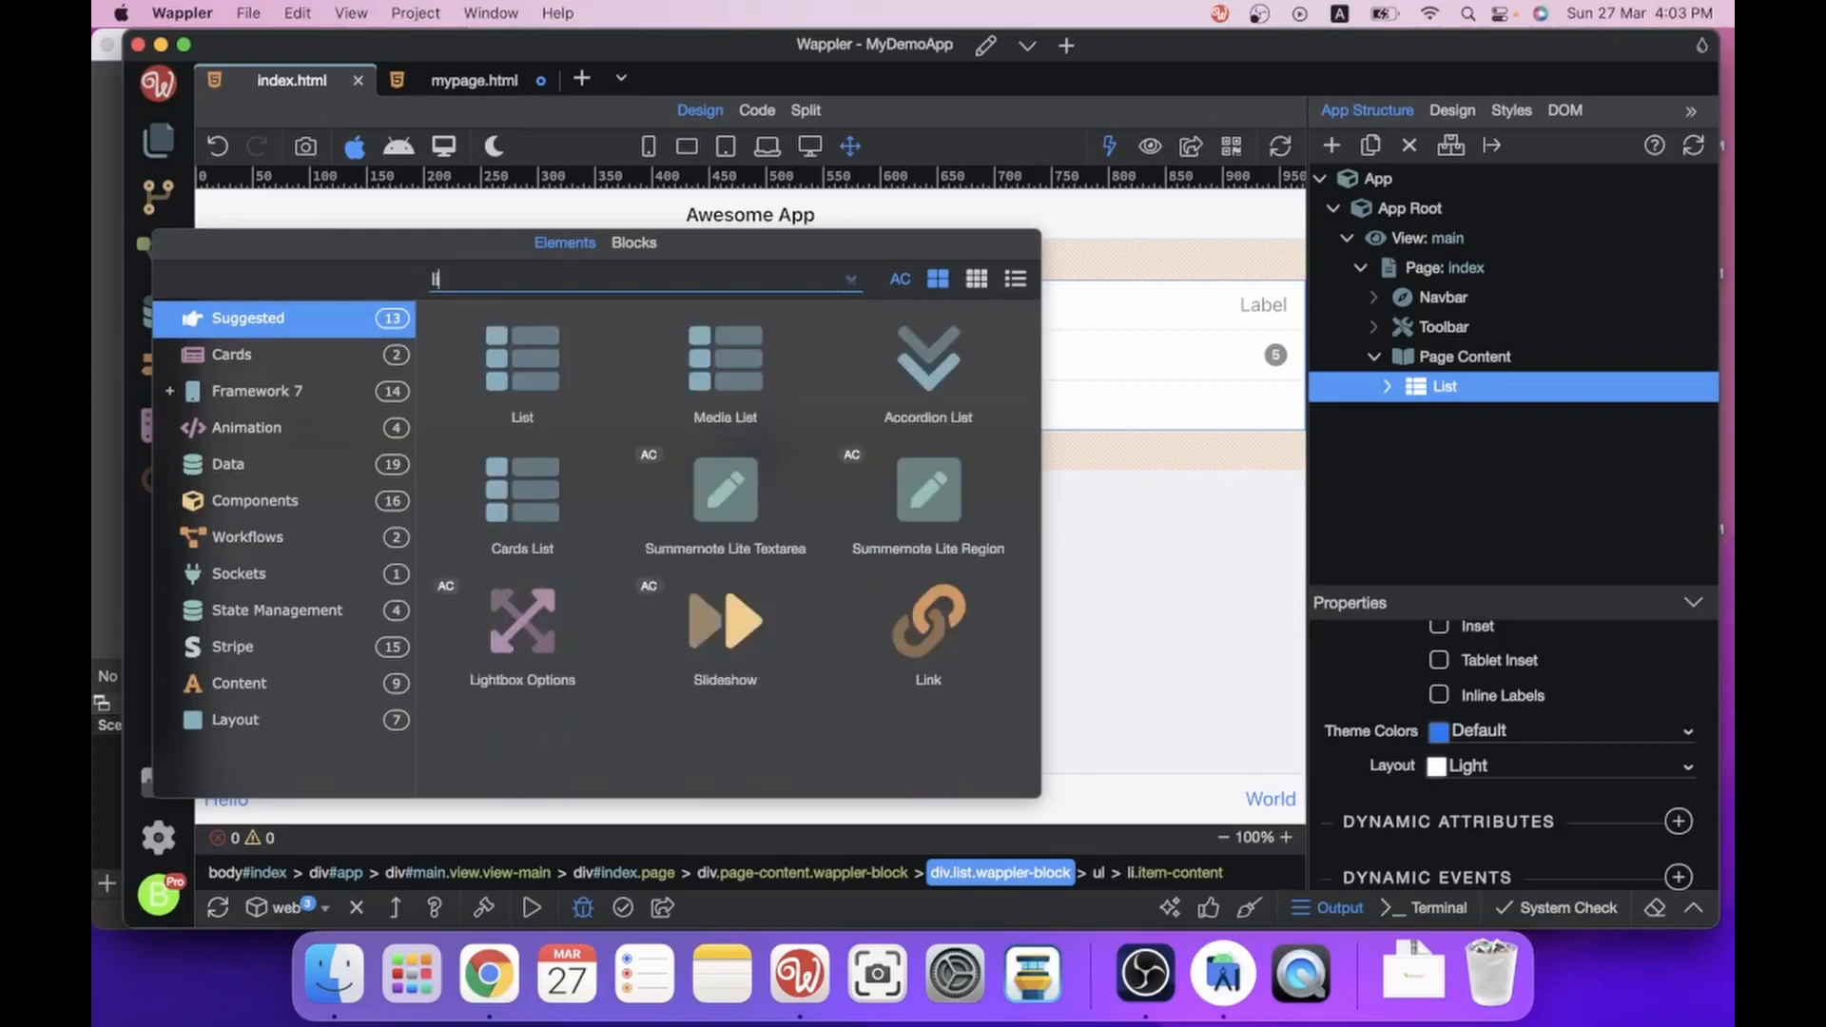
left_click(538, 357)
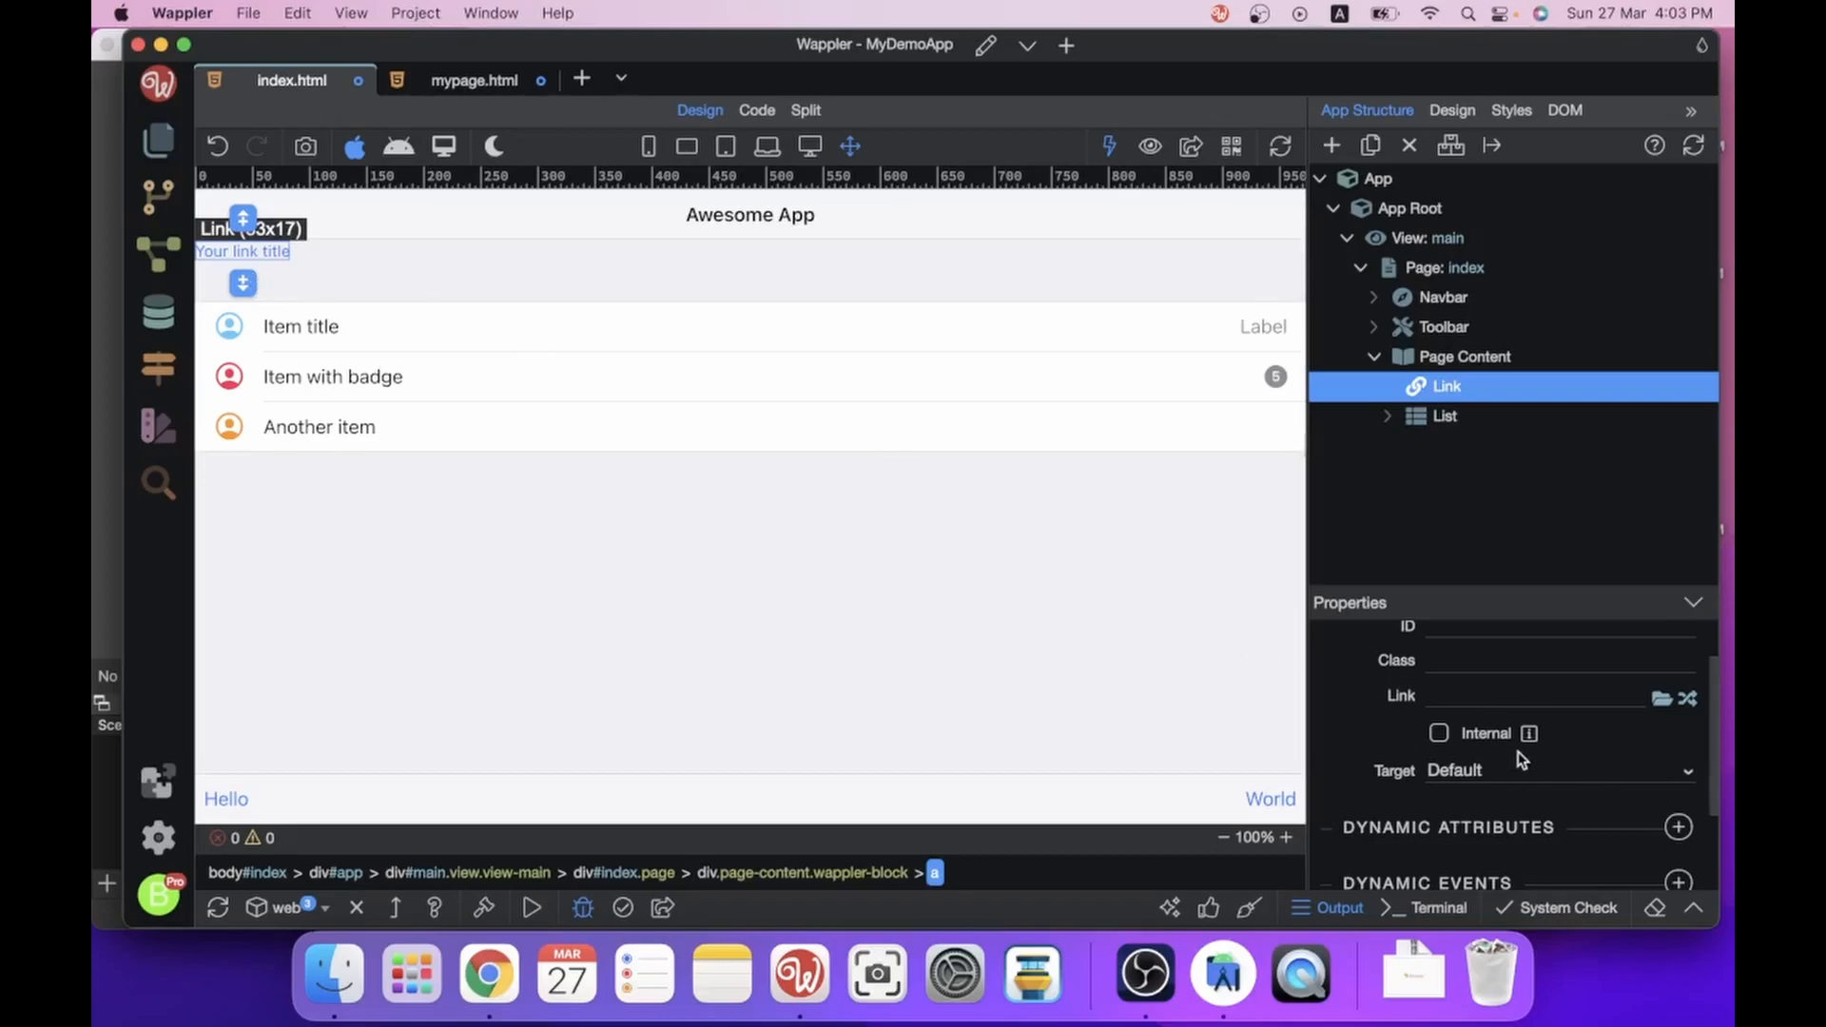
Point the new link to the /mypage route and save the index page.
scroll(1515, 754, "up", 2)
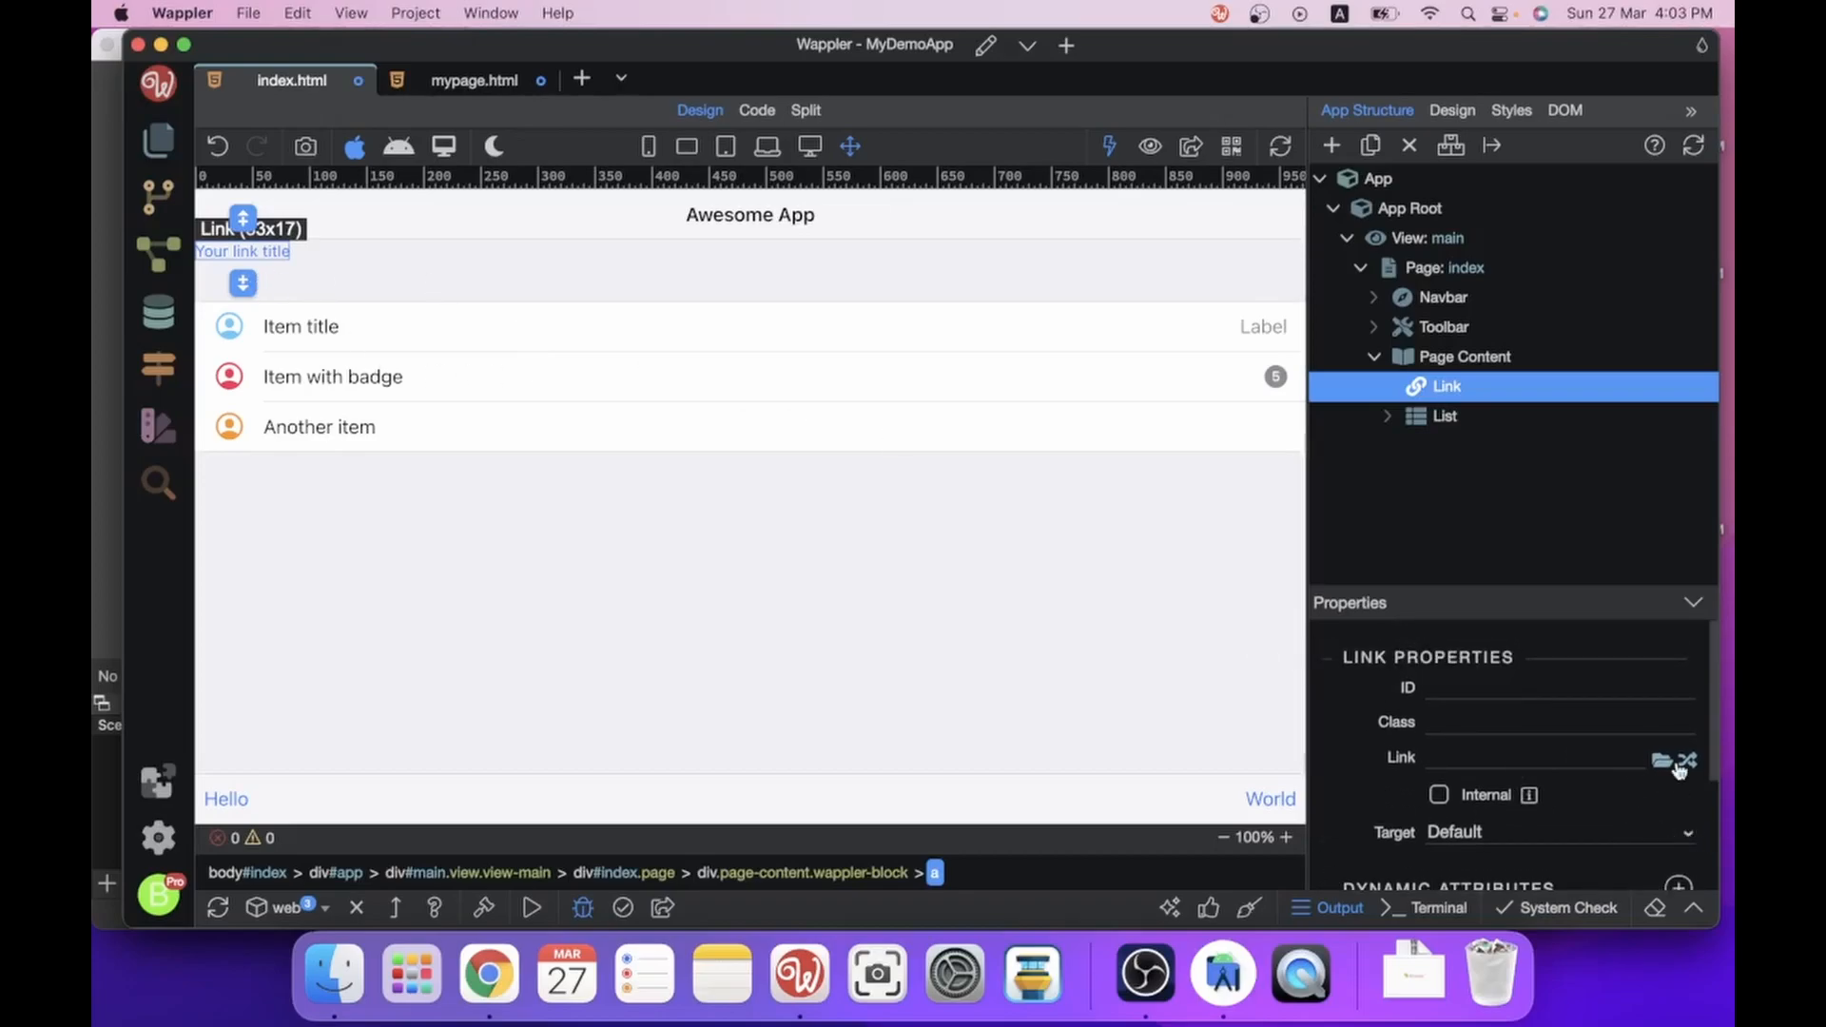
left_click(1688, 764)
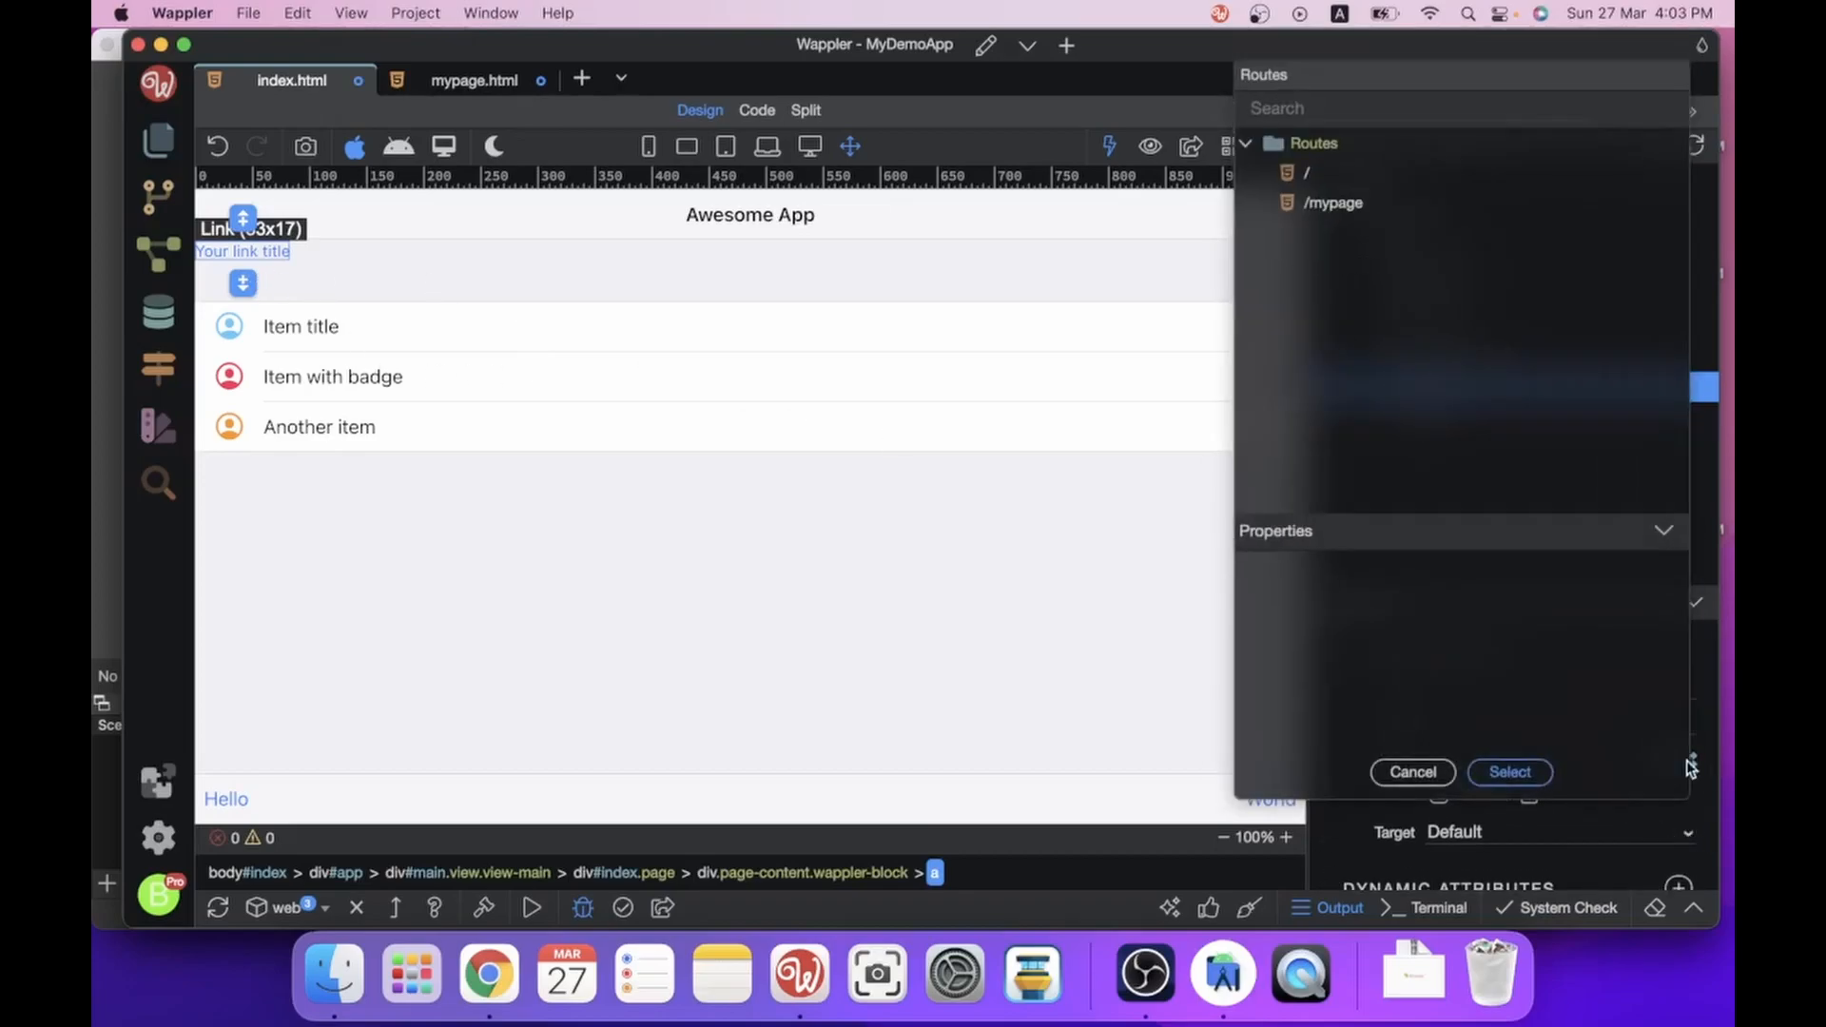
left_click(1410, 206)
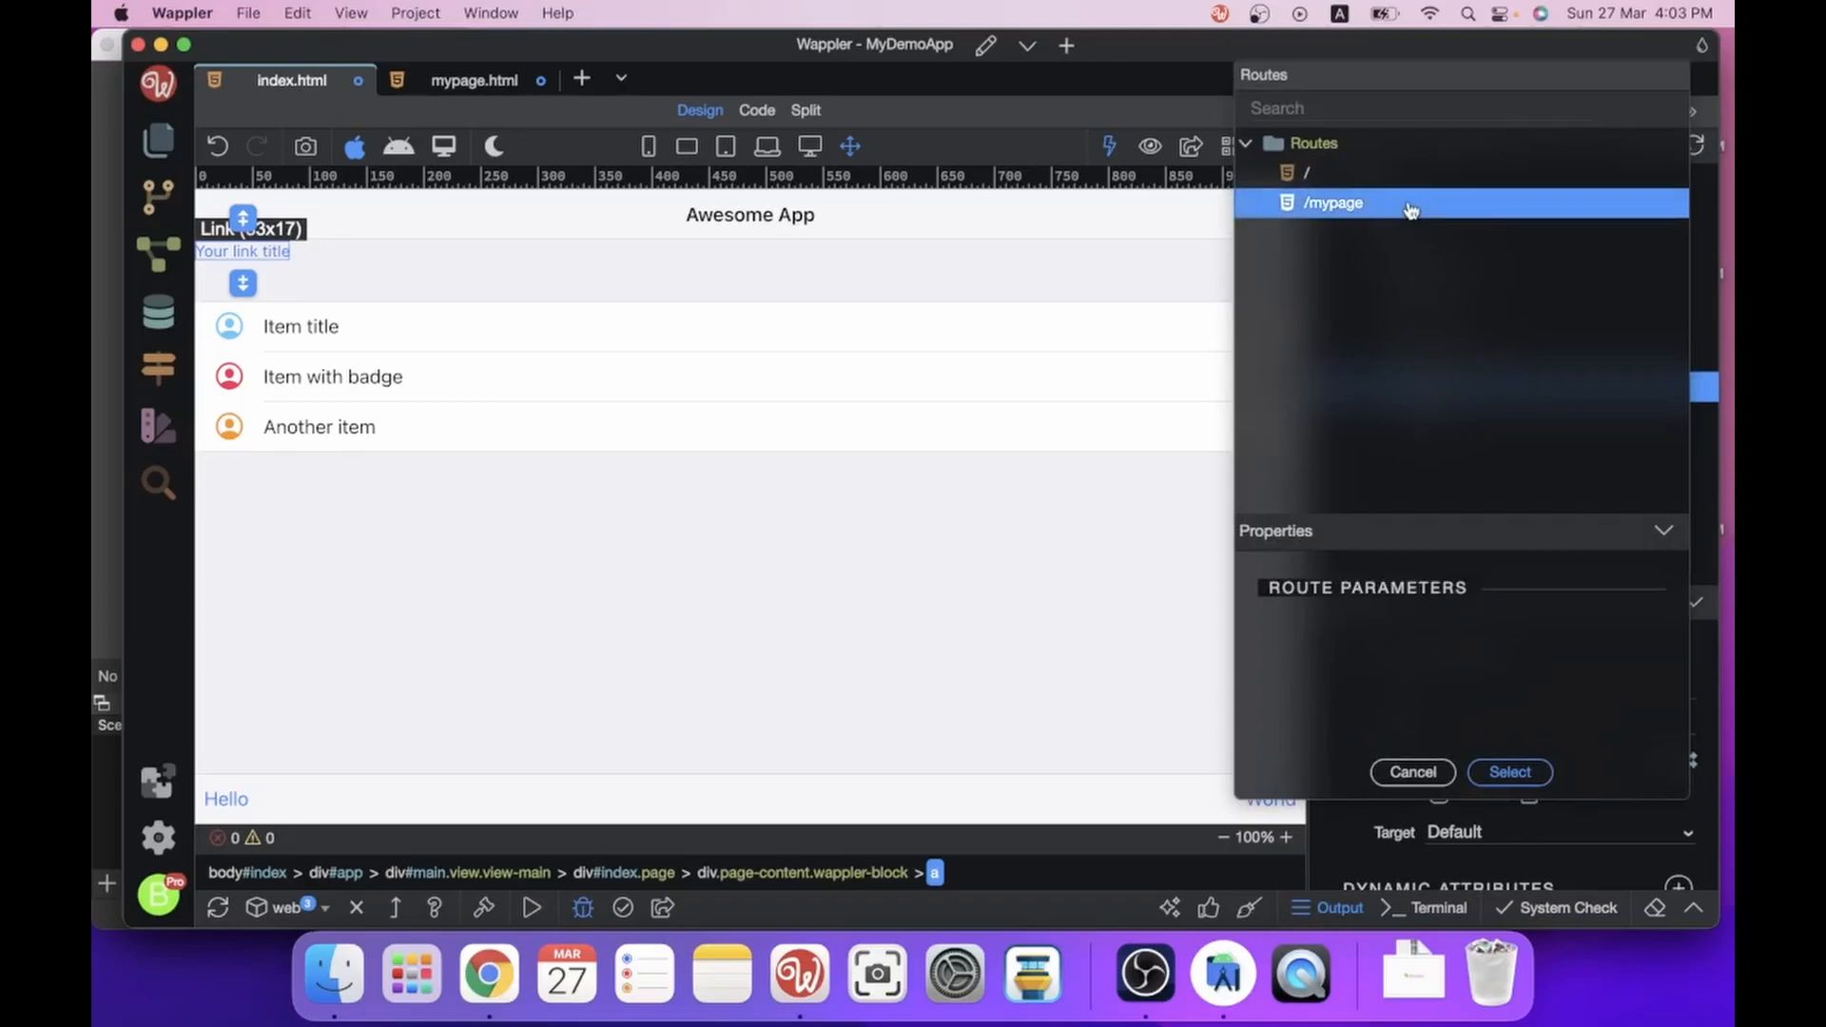
left_click(1522, 771)
left_click(1367, 792)
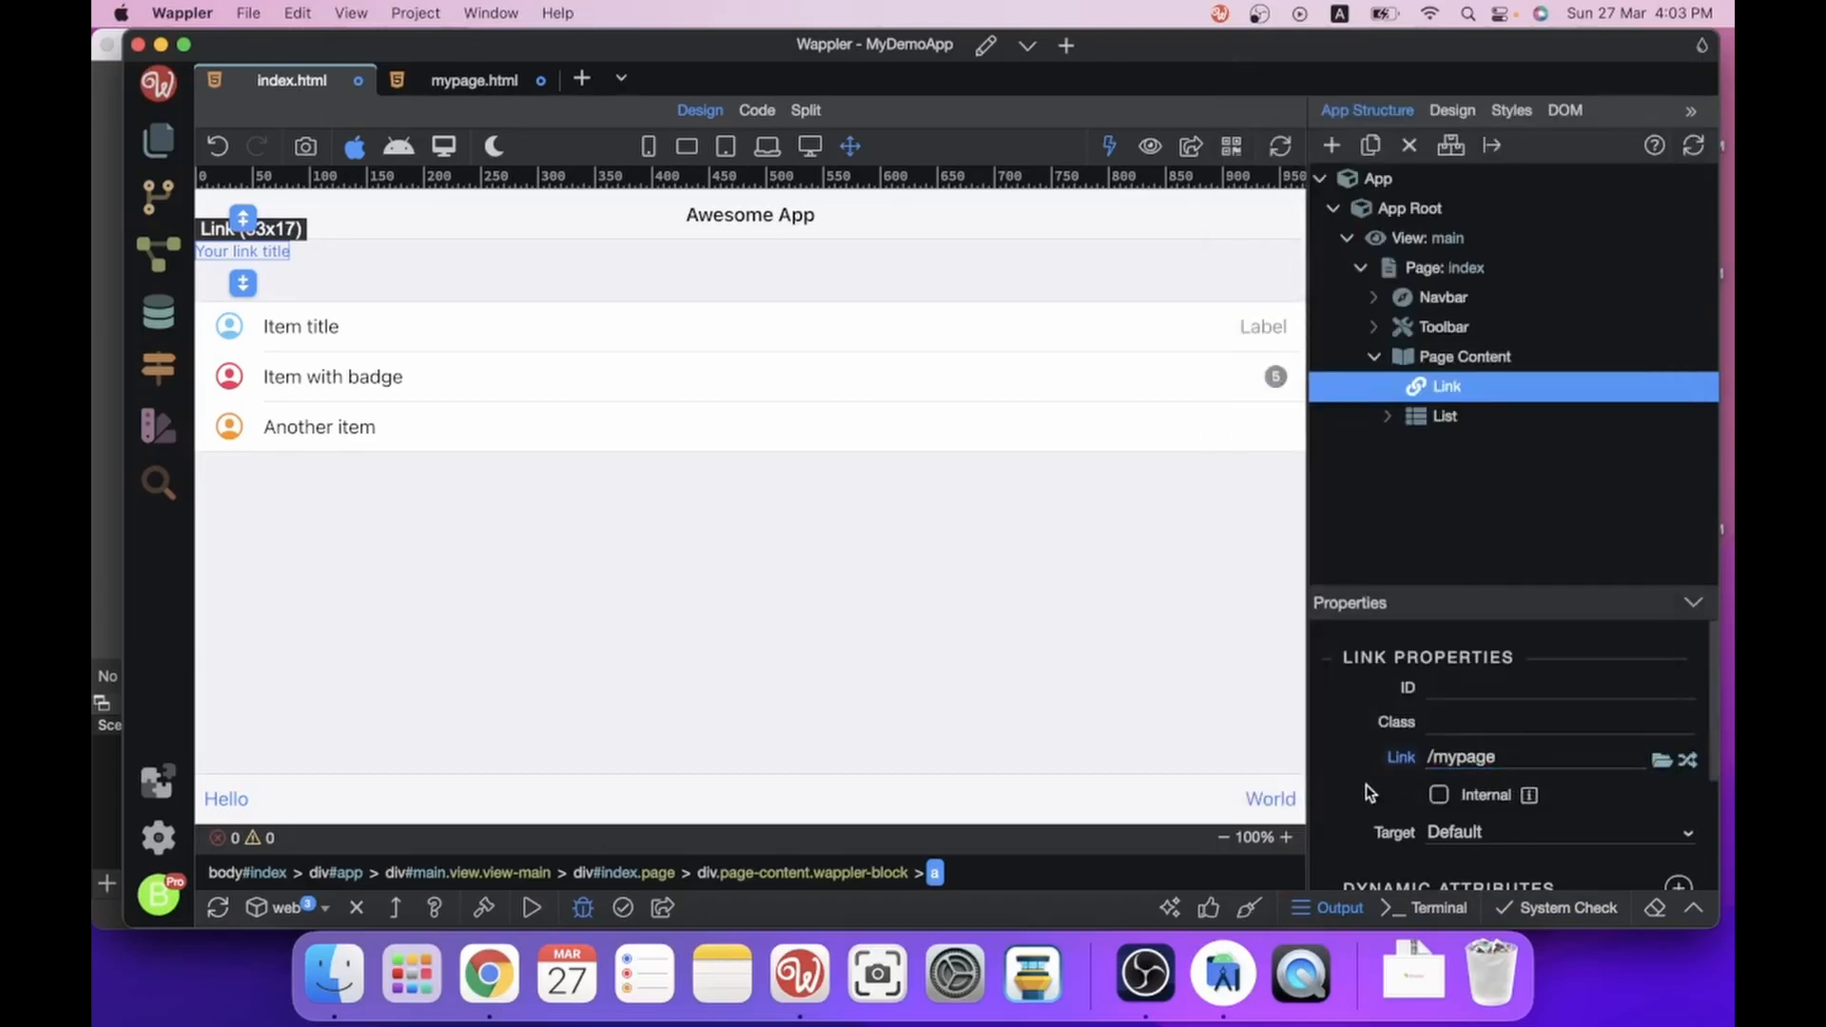
key("super+s")
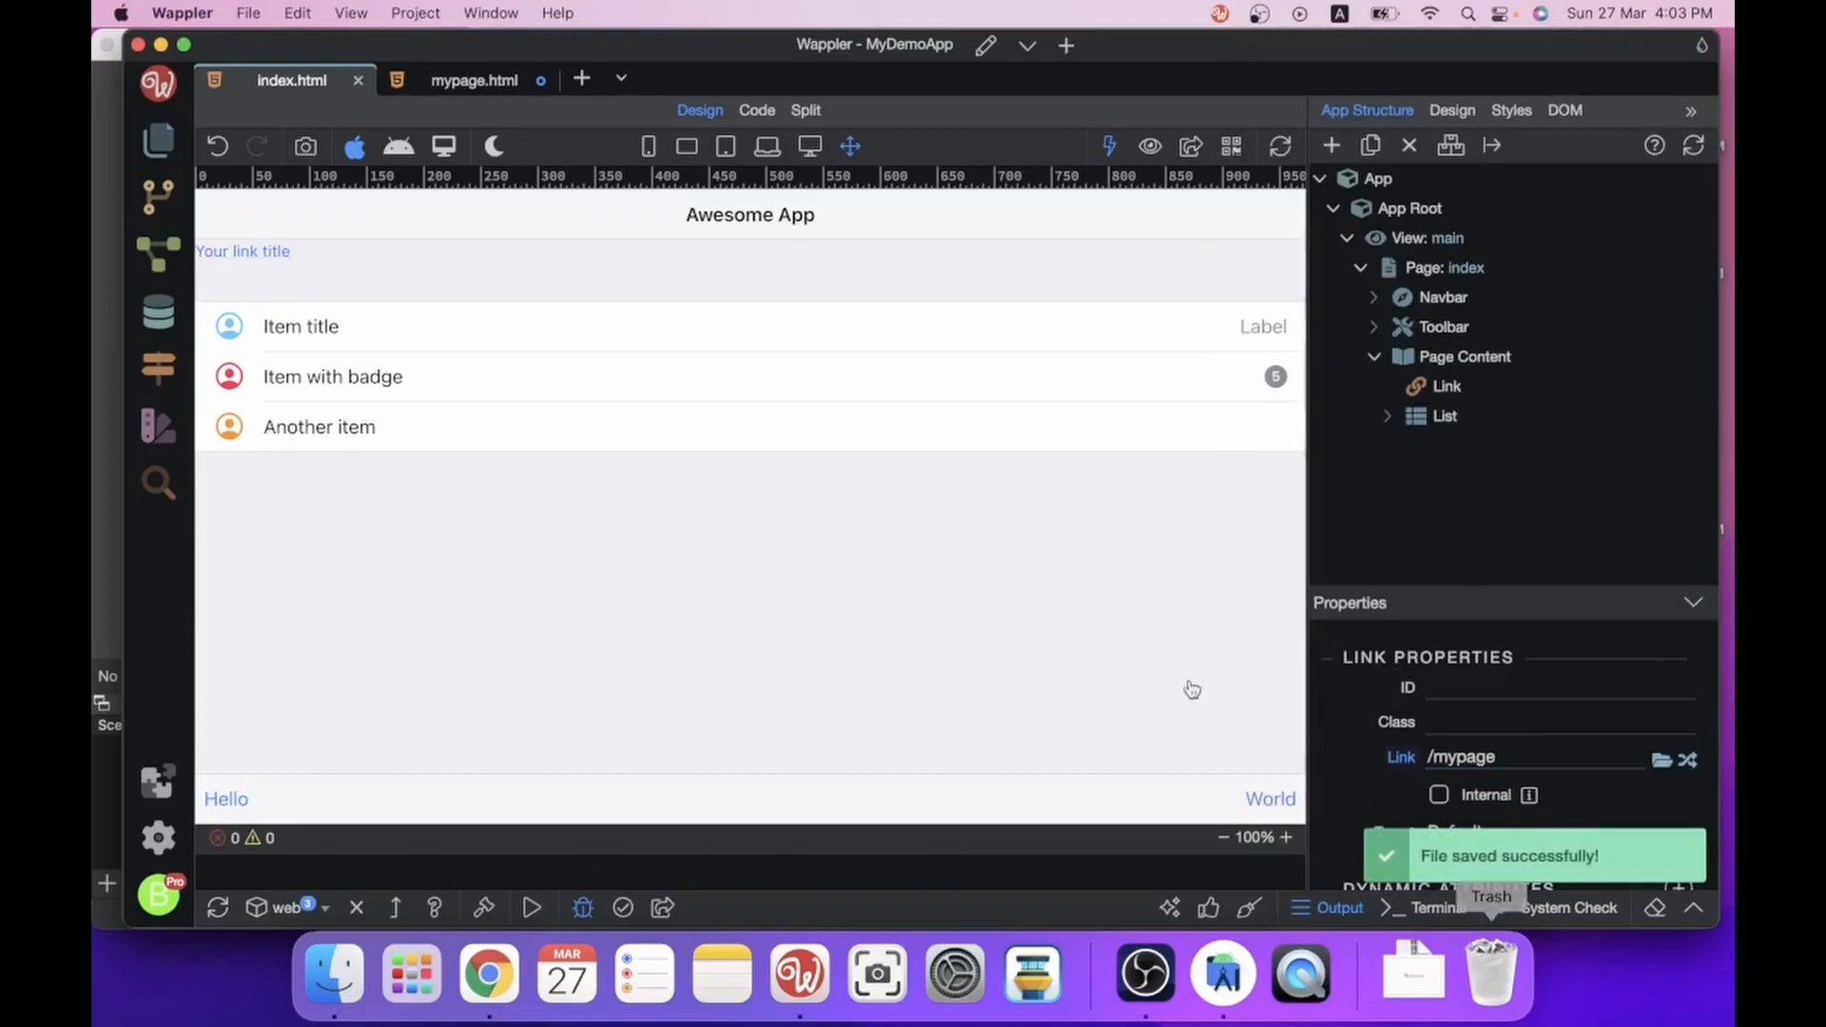
Preview the index page in the browser, follow the link to the content page, go back, and return to Wappler.
left_click(1190, 147)
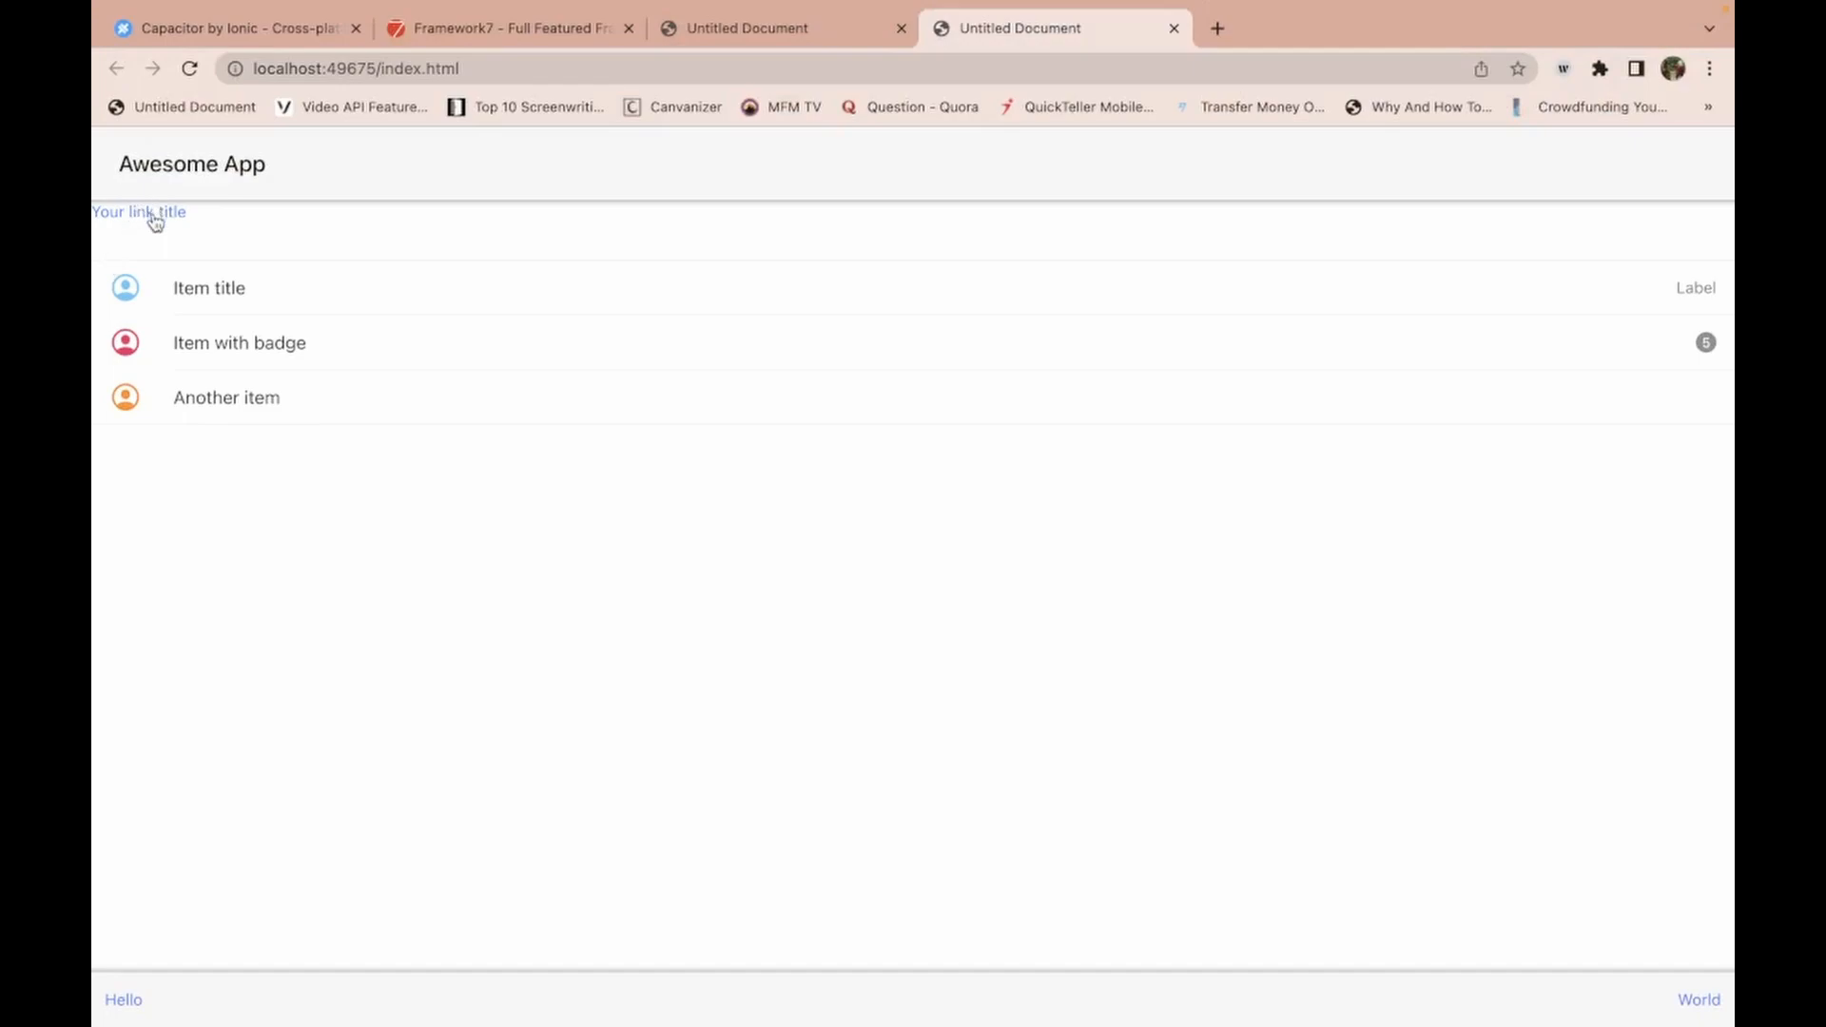
left_click(152, 213)
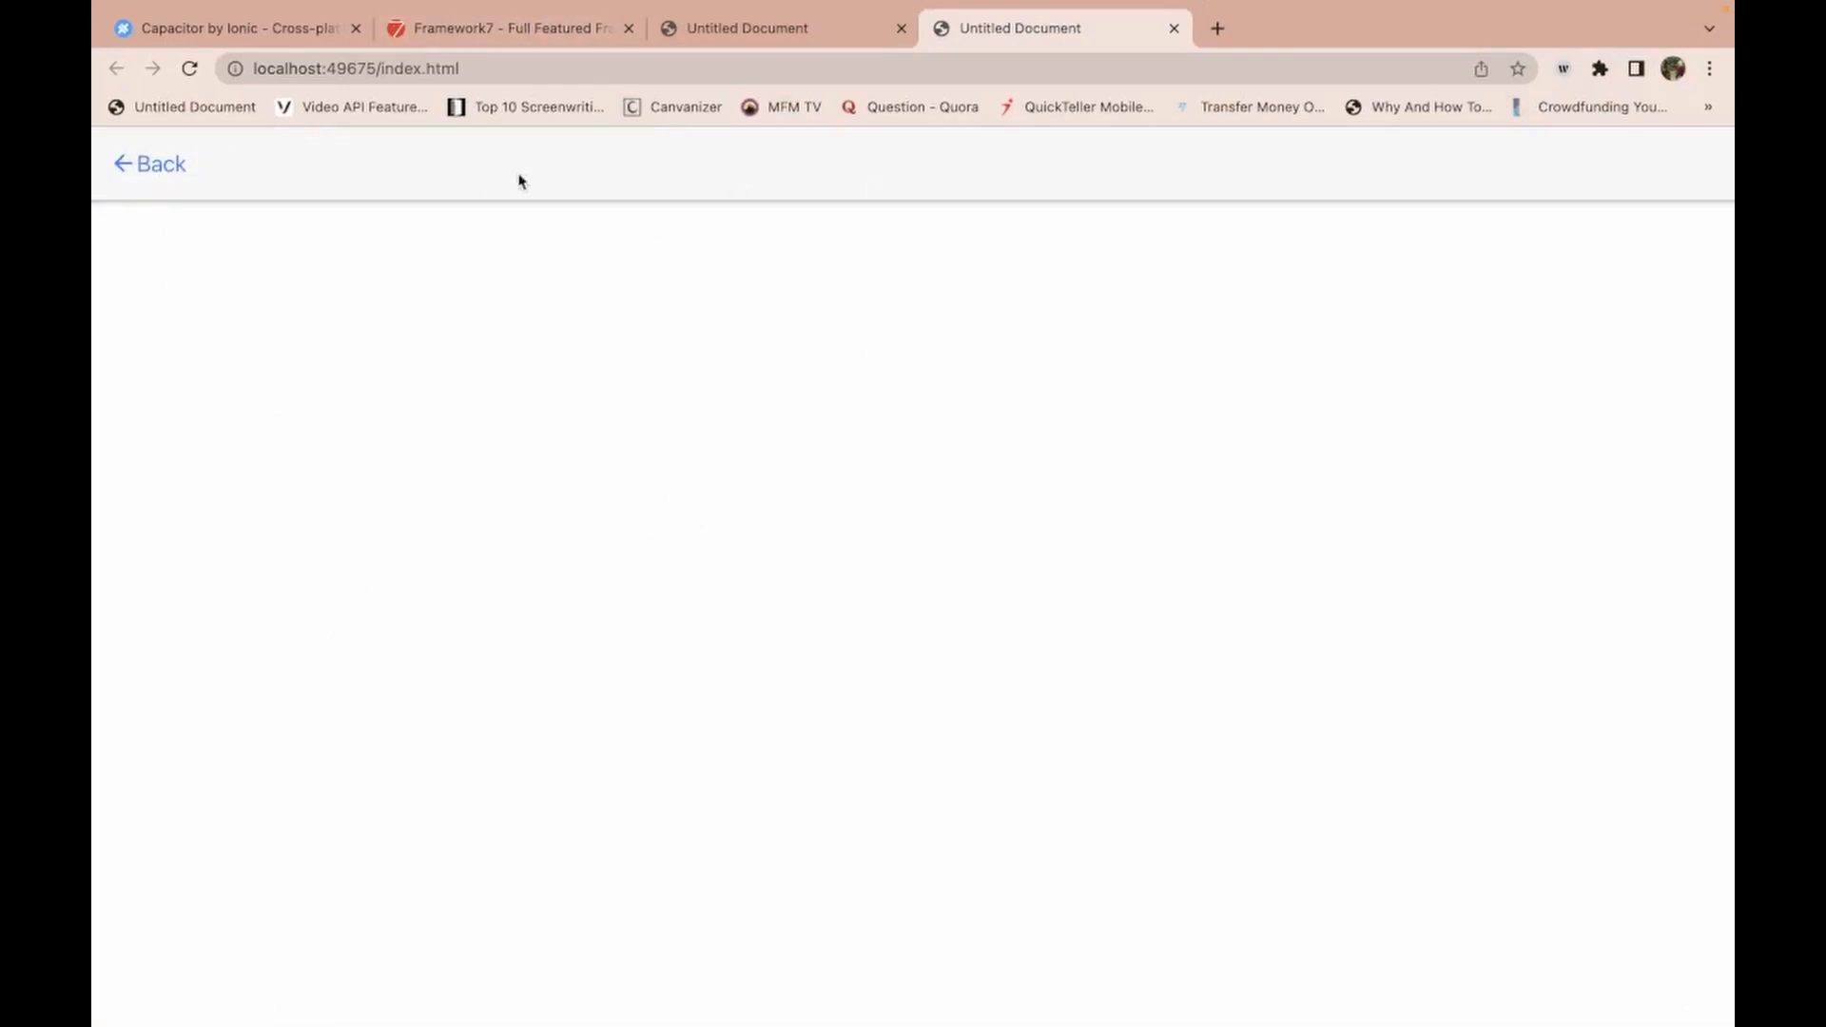
left_click(169, 165)
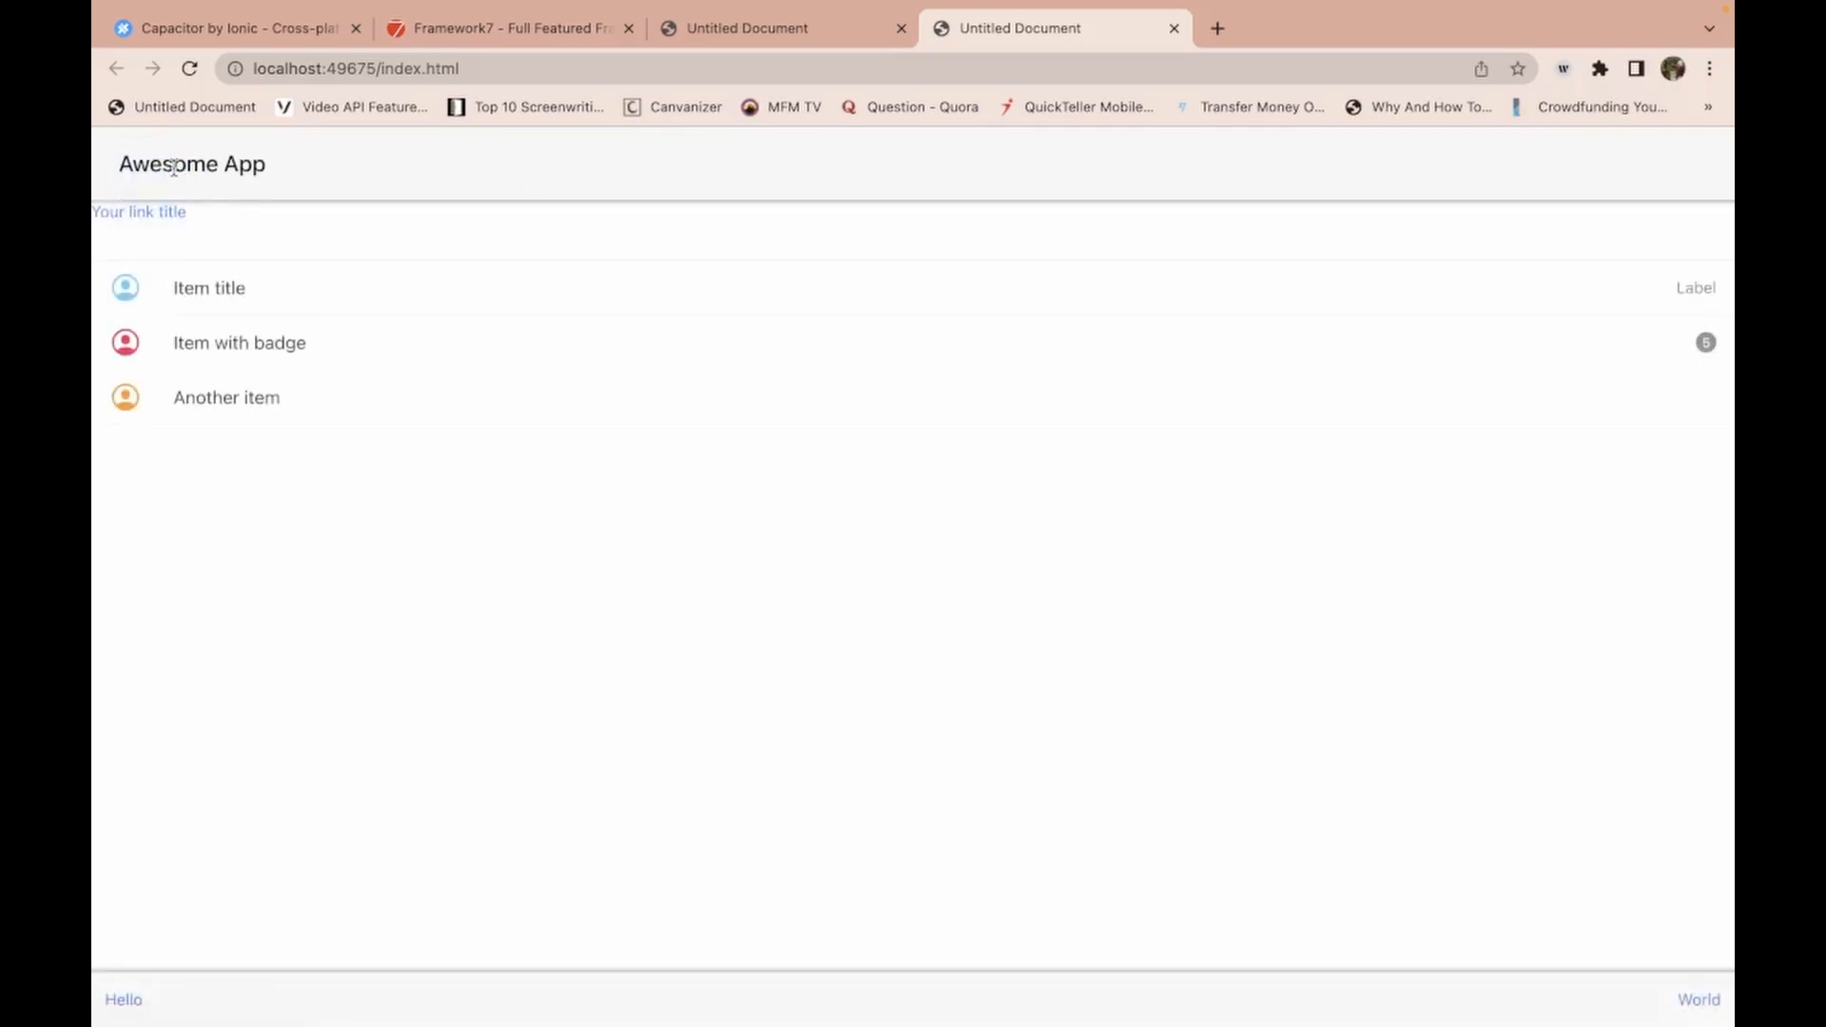
key("ctrl+Left")
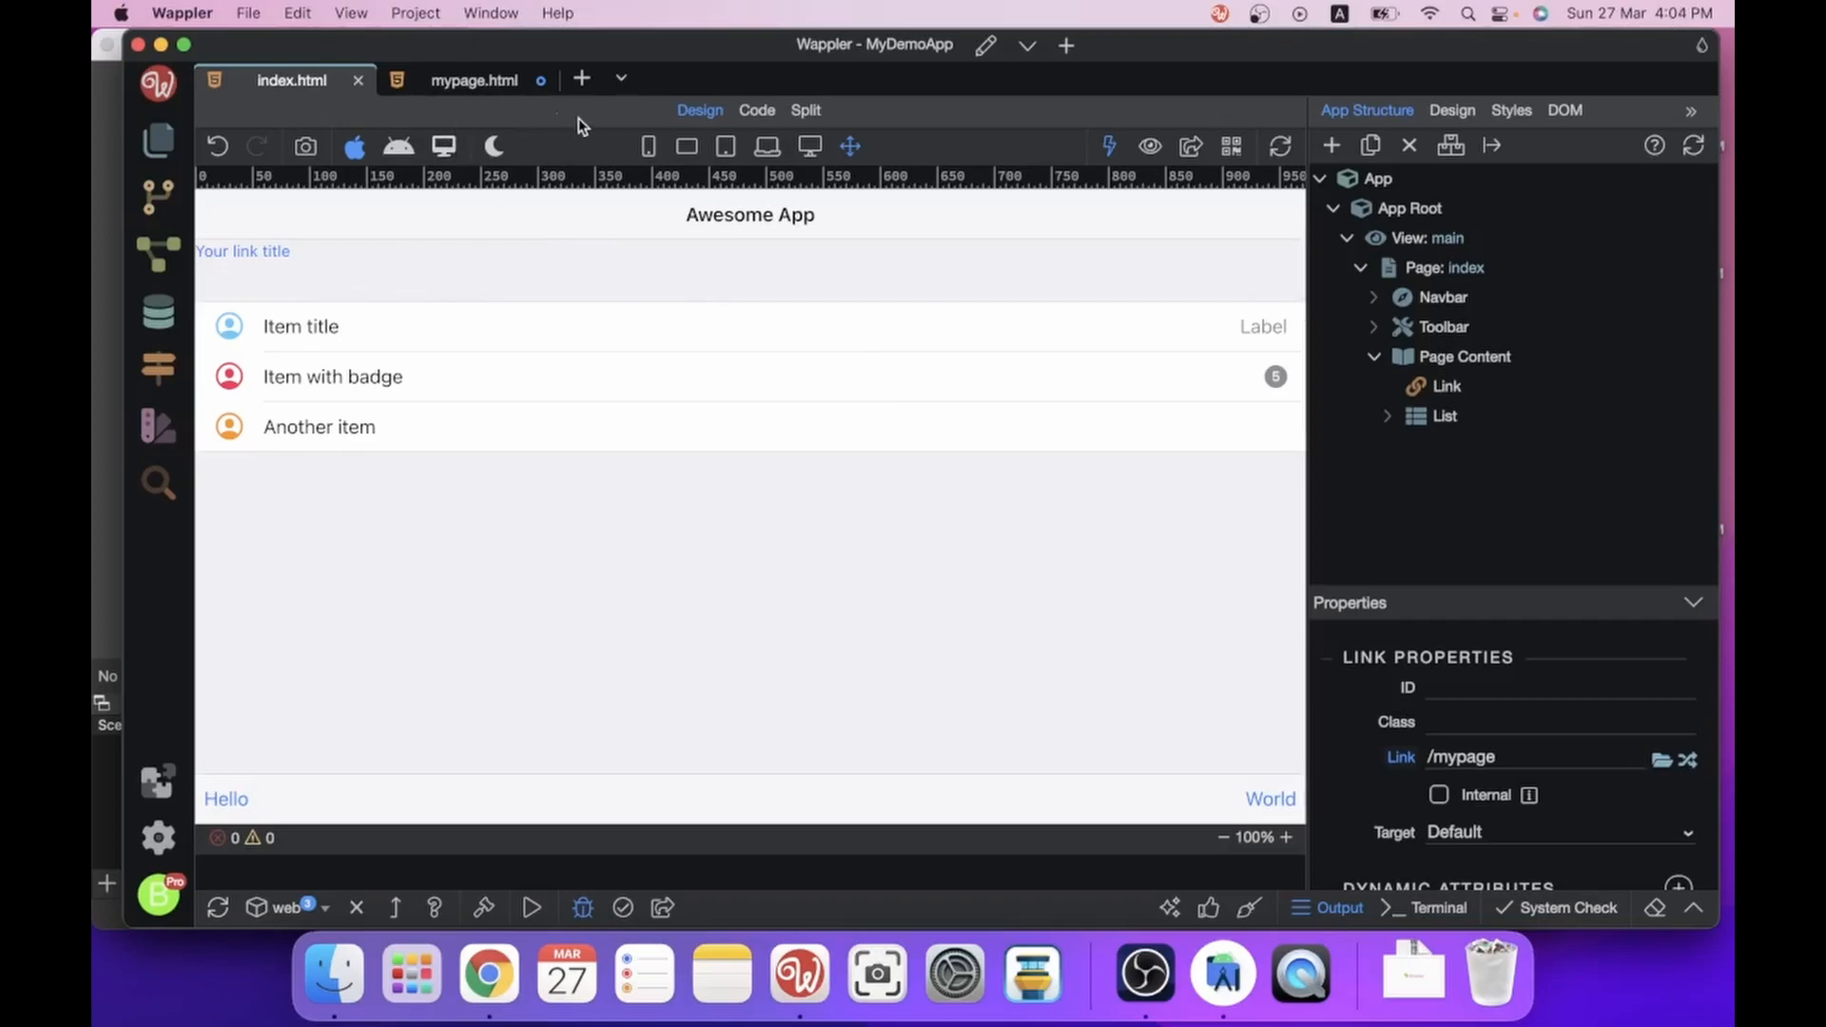
Change the path of the /mypage route to /mypage/:id in the project's routes.
left_click(170, 369)
left_click(290, 245)
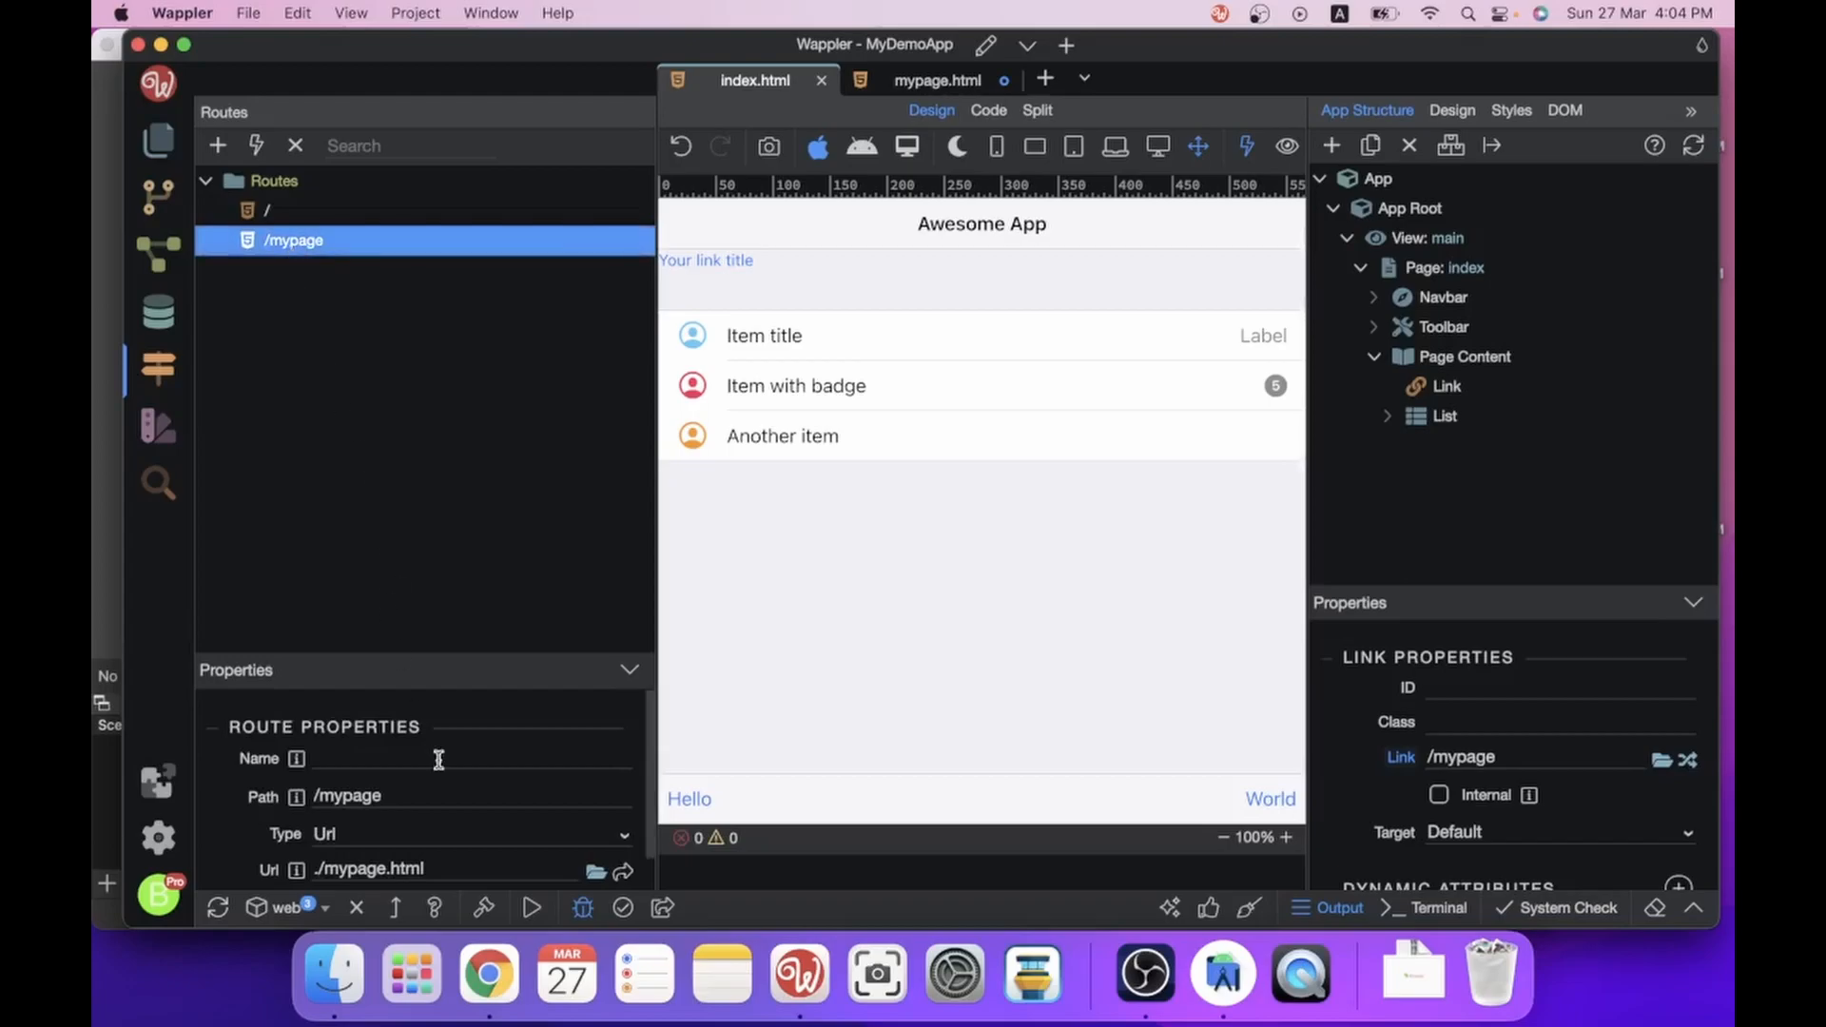
left_click(433, 797)
scroll(432, 797, "down", 1)
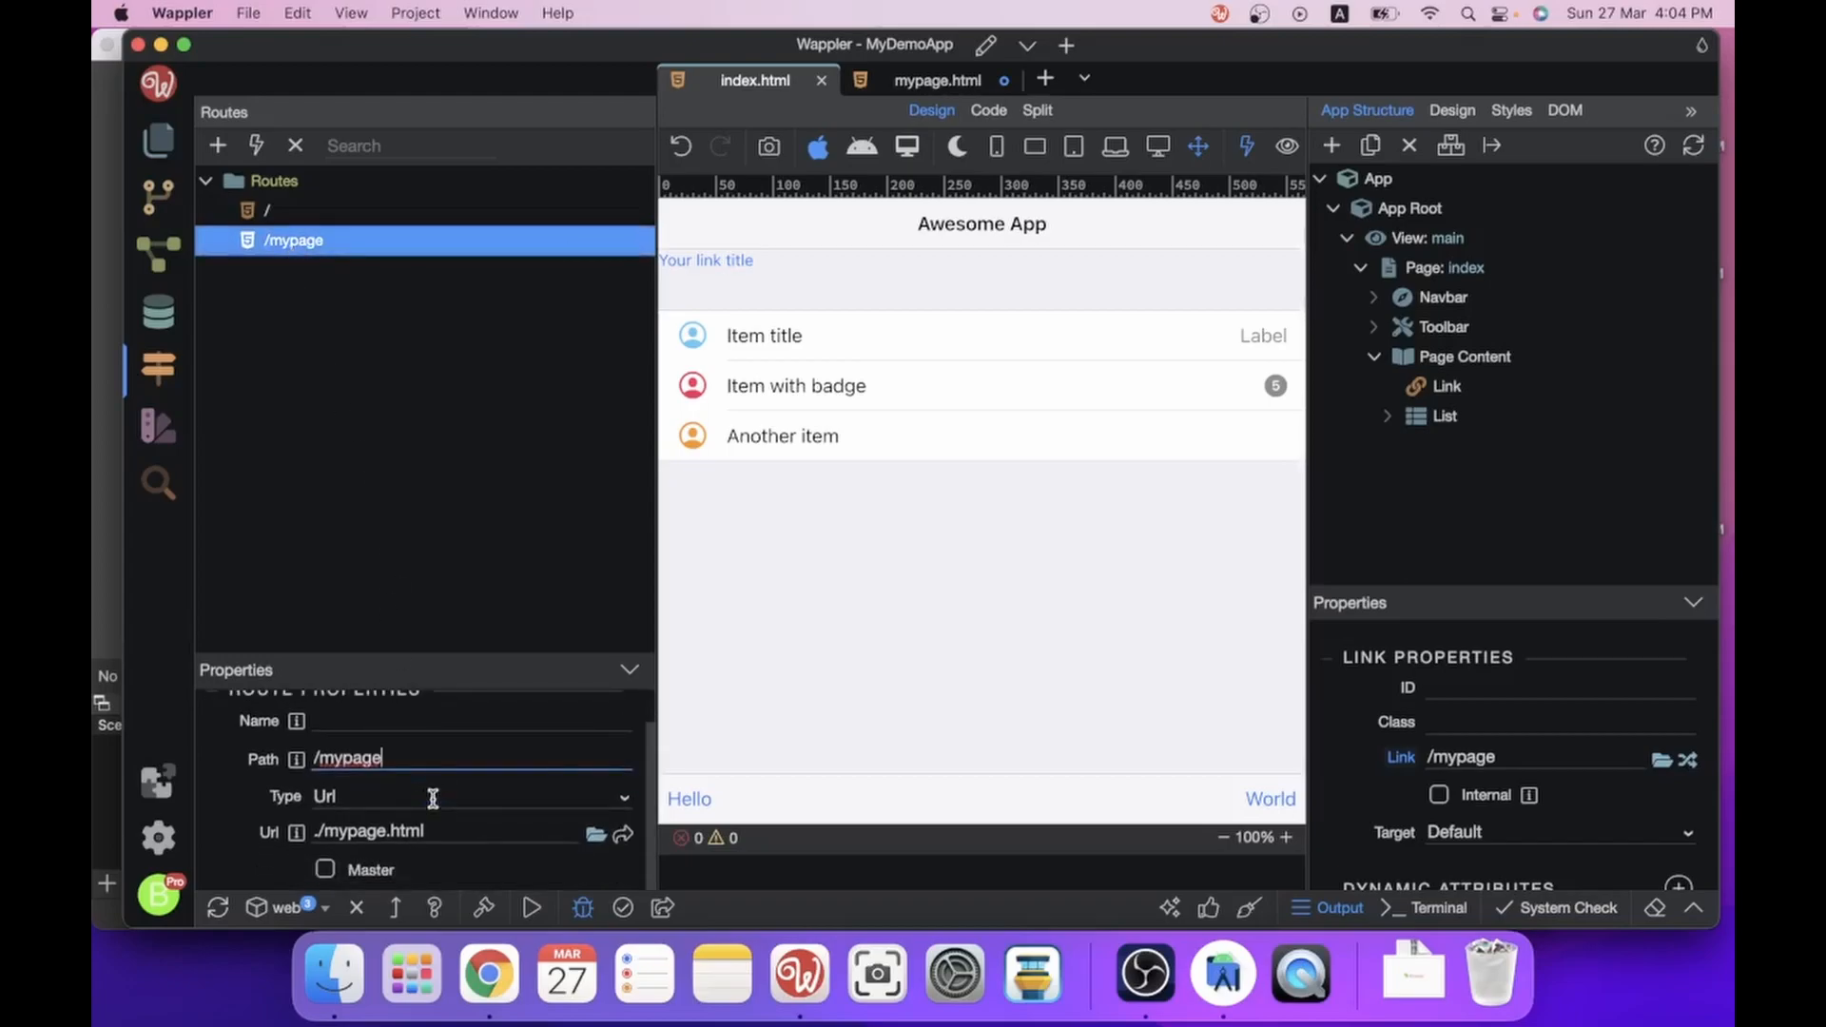
type("/:id")
key("Return")
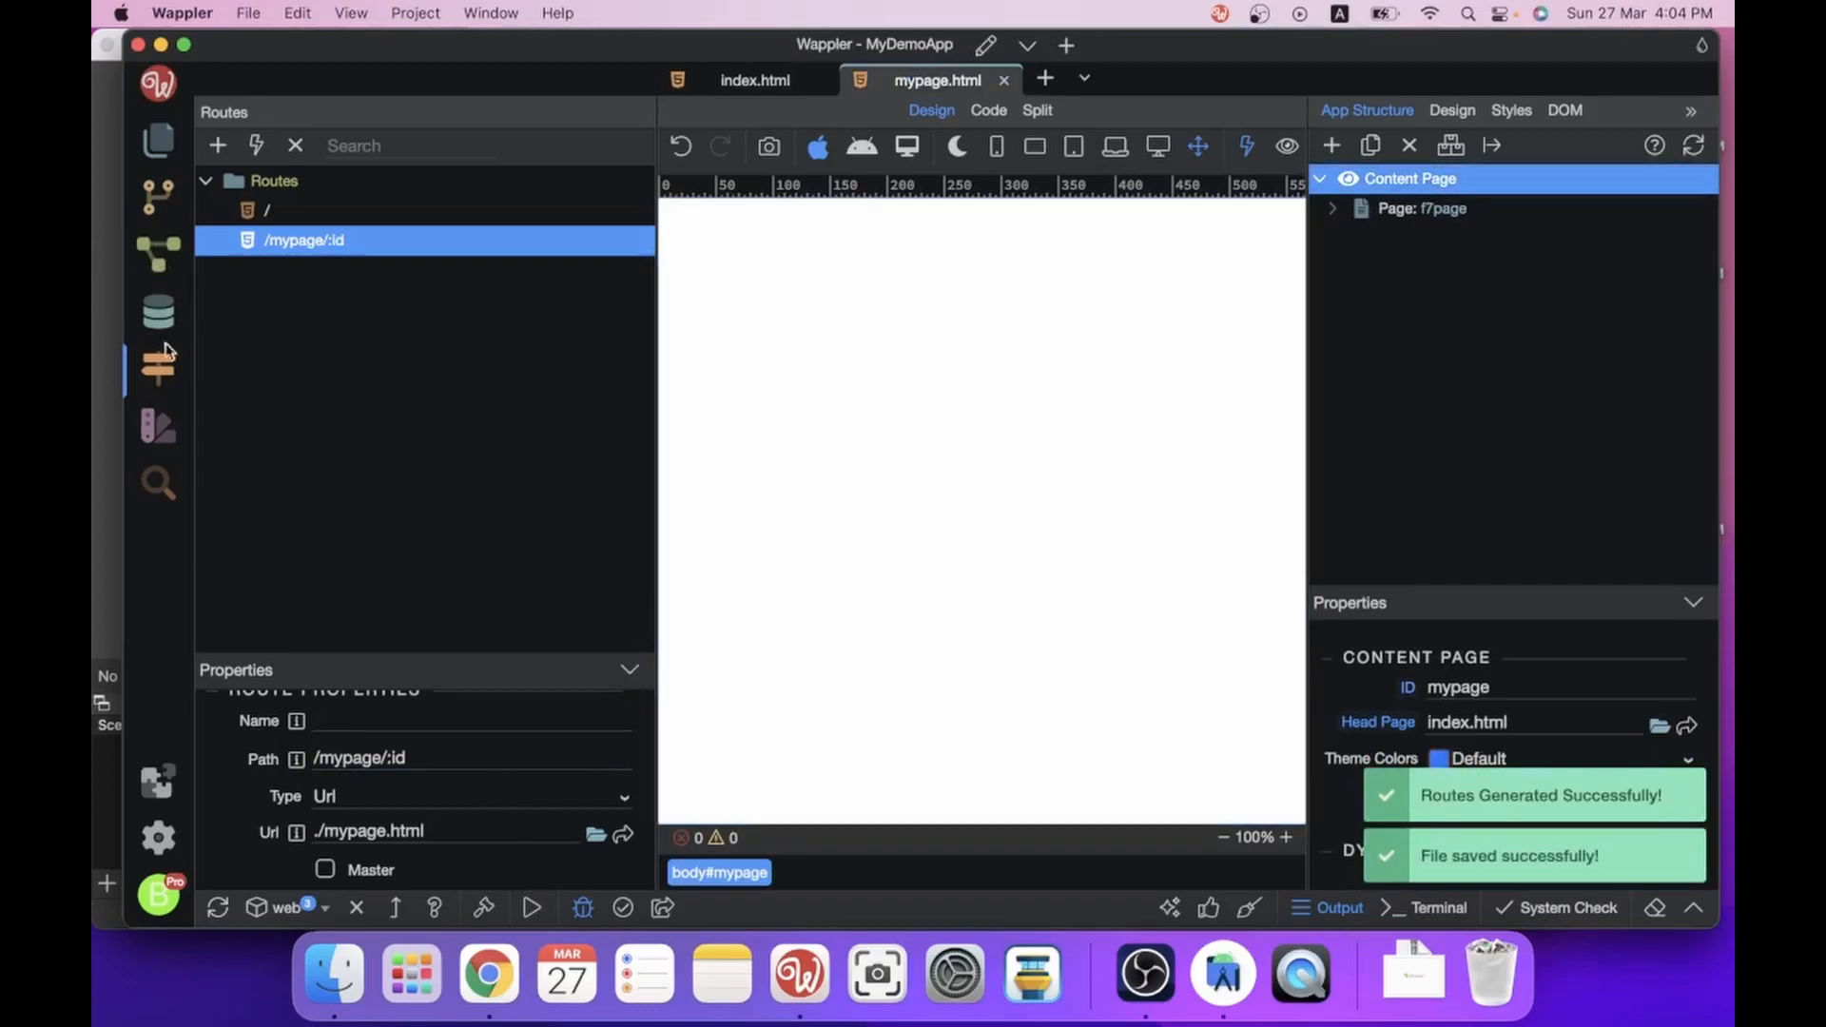
left_click(161, 371)
Insert a Right element after the Left element in the navbar content of mypage.html.
left_click(312, 78)
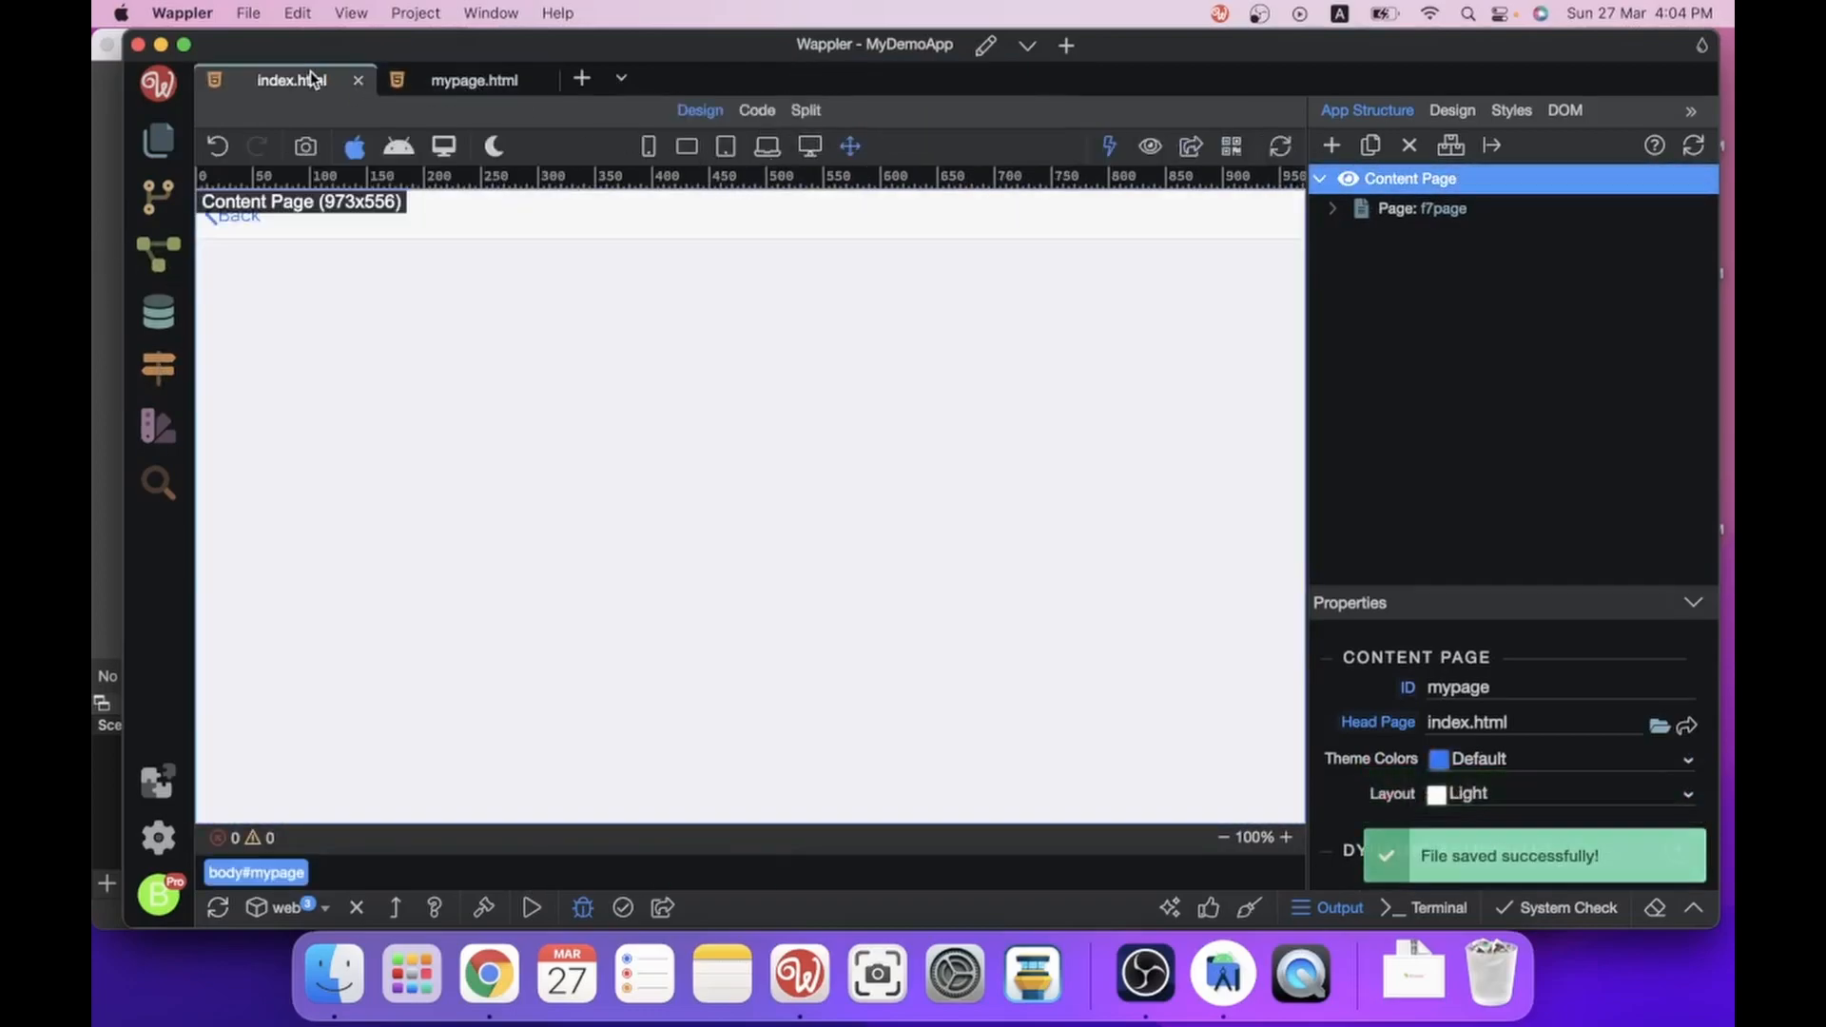
left_click(435, 78)
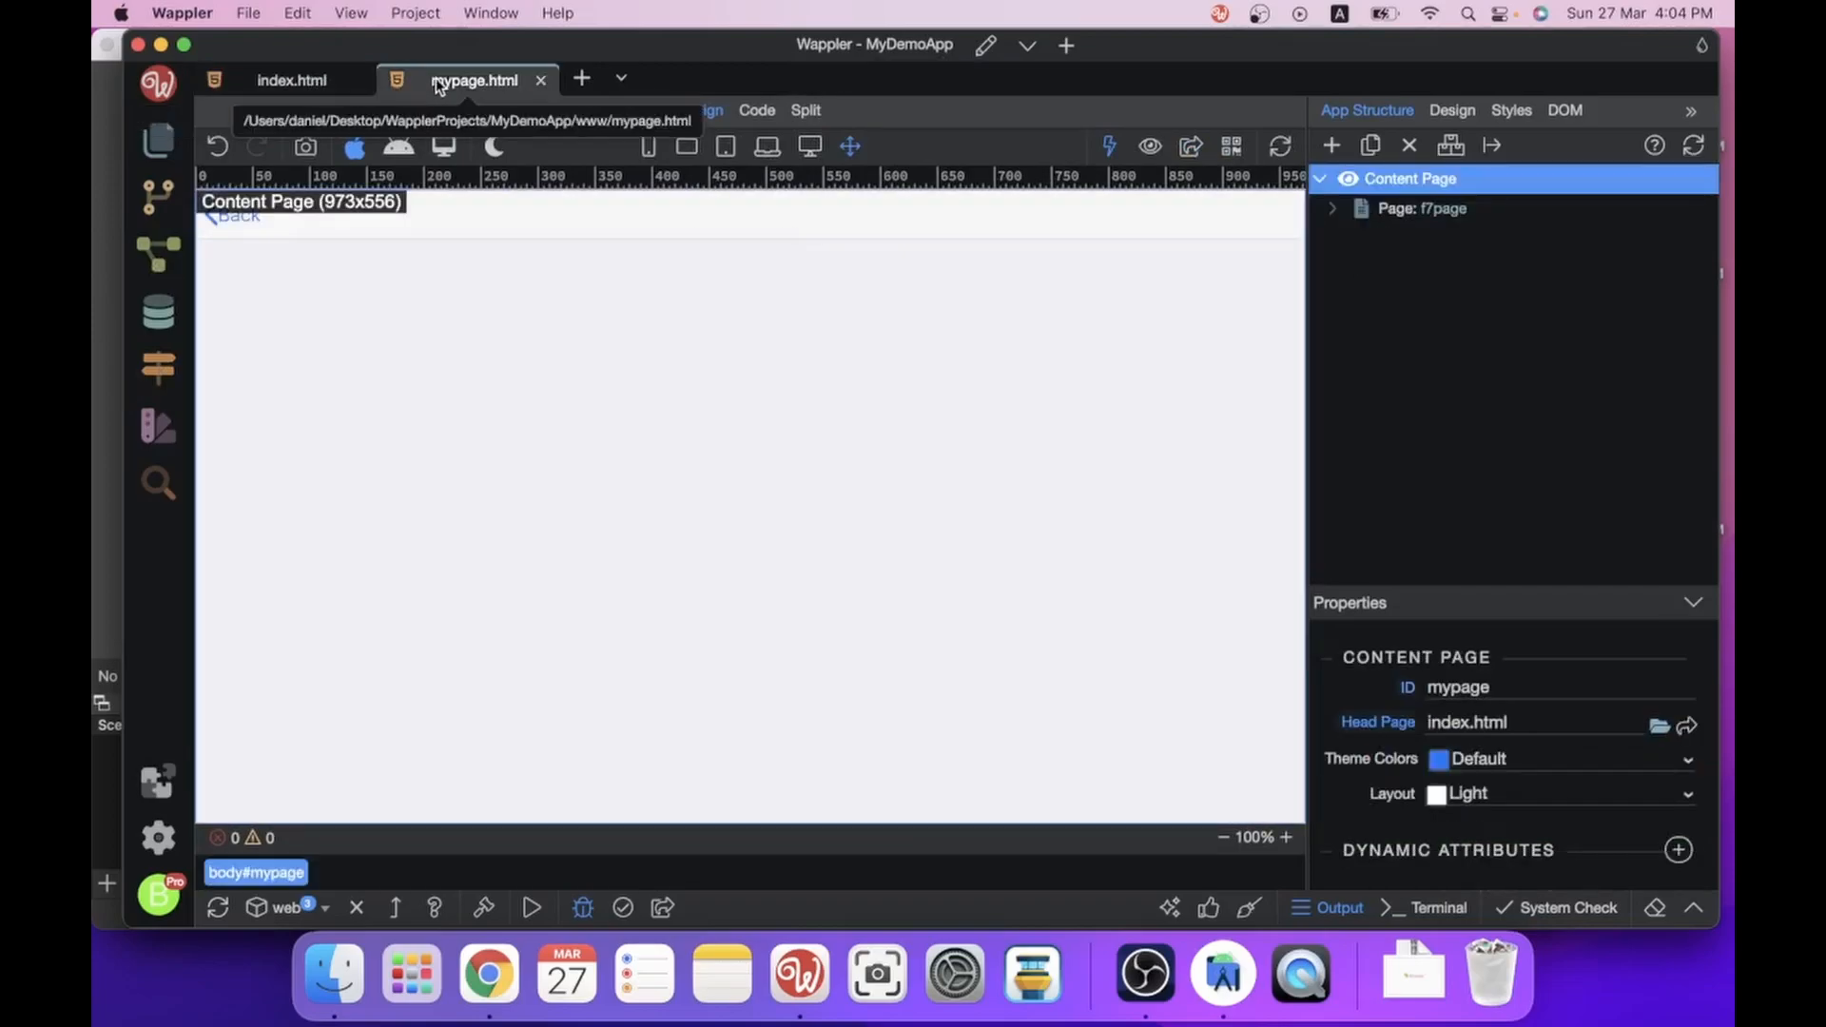
left_click(606, 216)
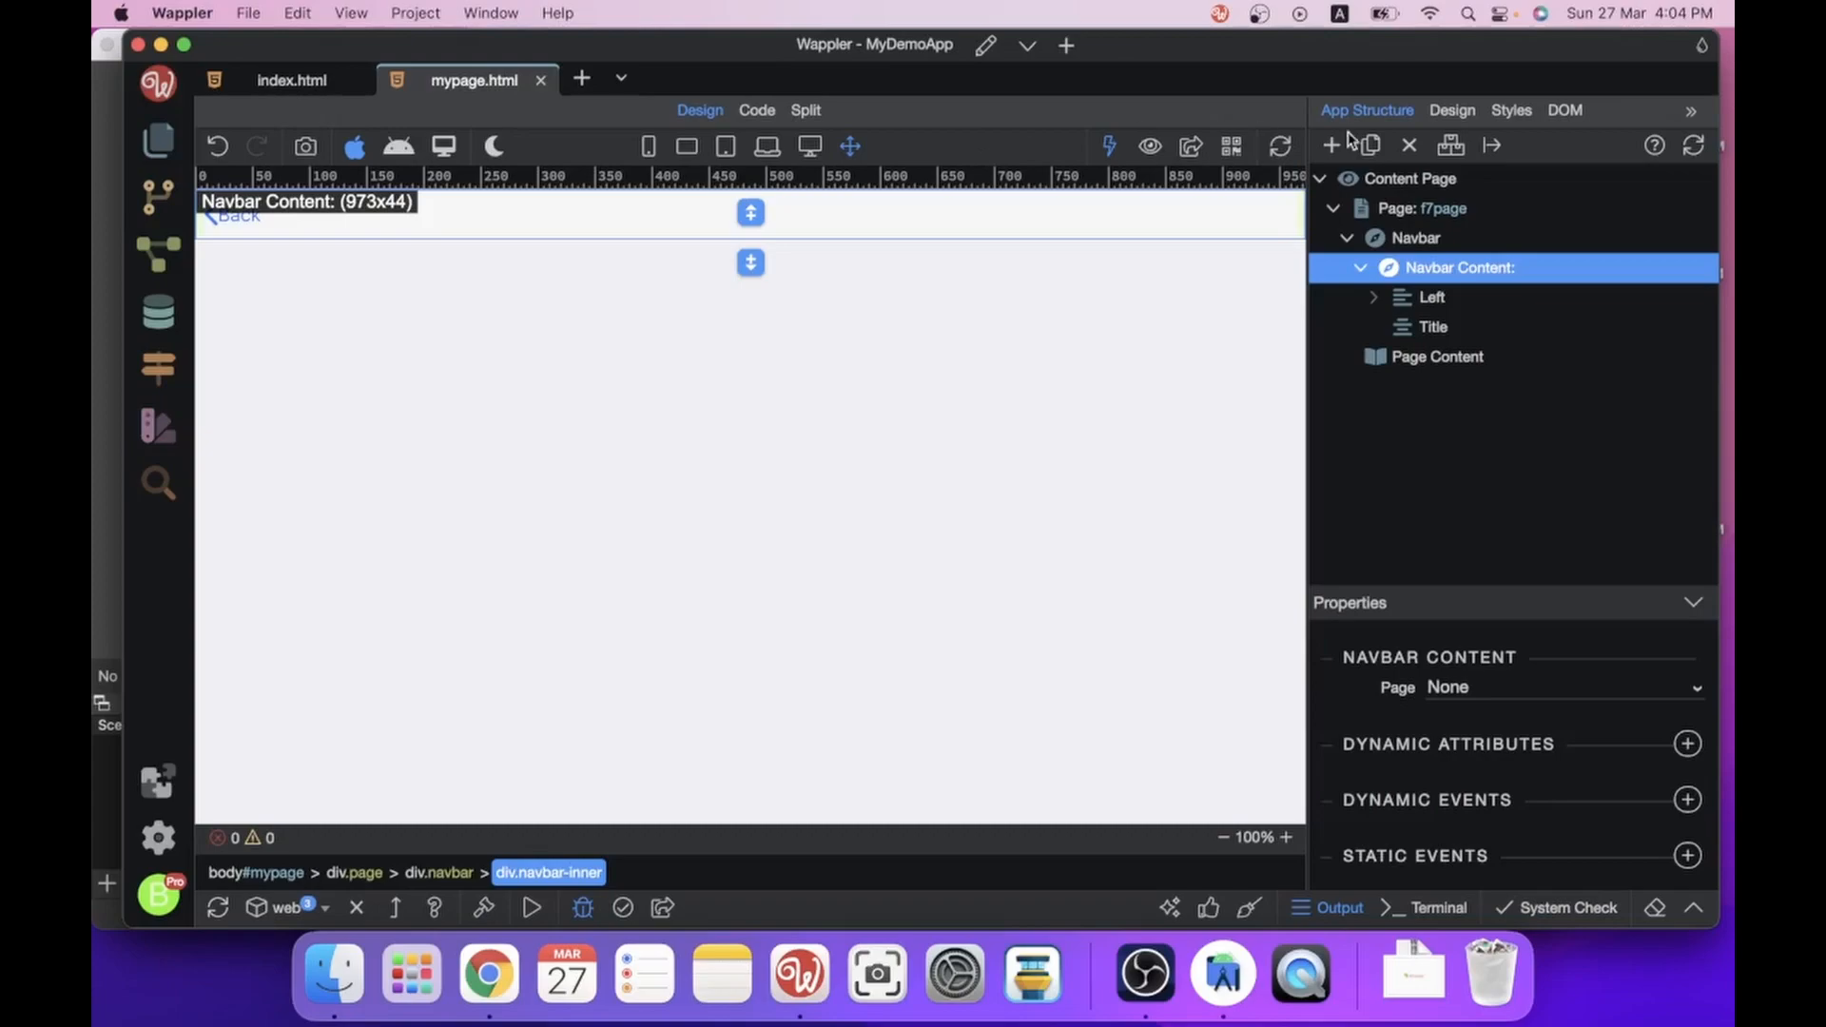
left_click(1361, 270)
left_click(1362, 270)
left_click(1380, 308)
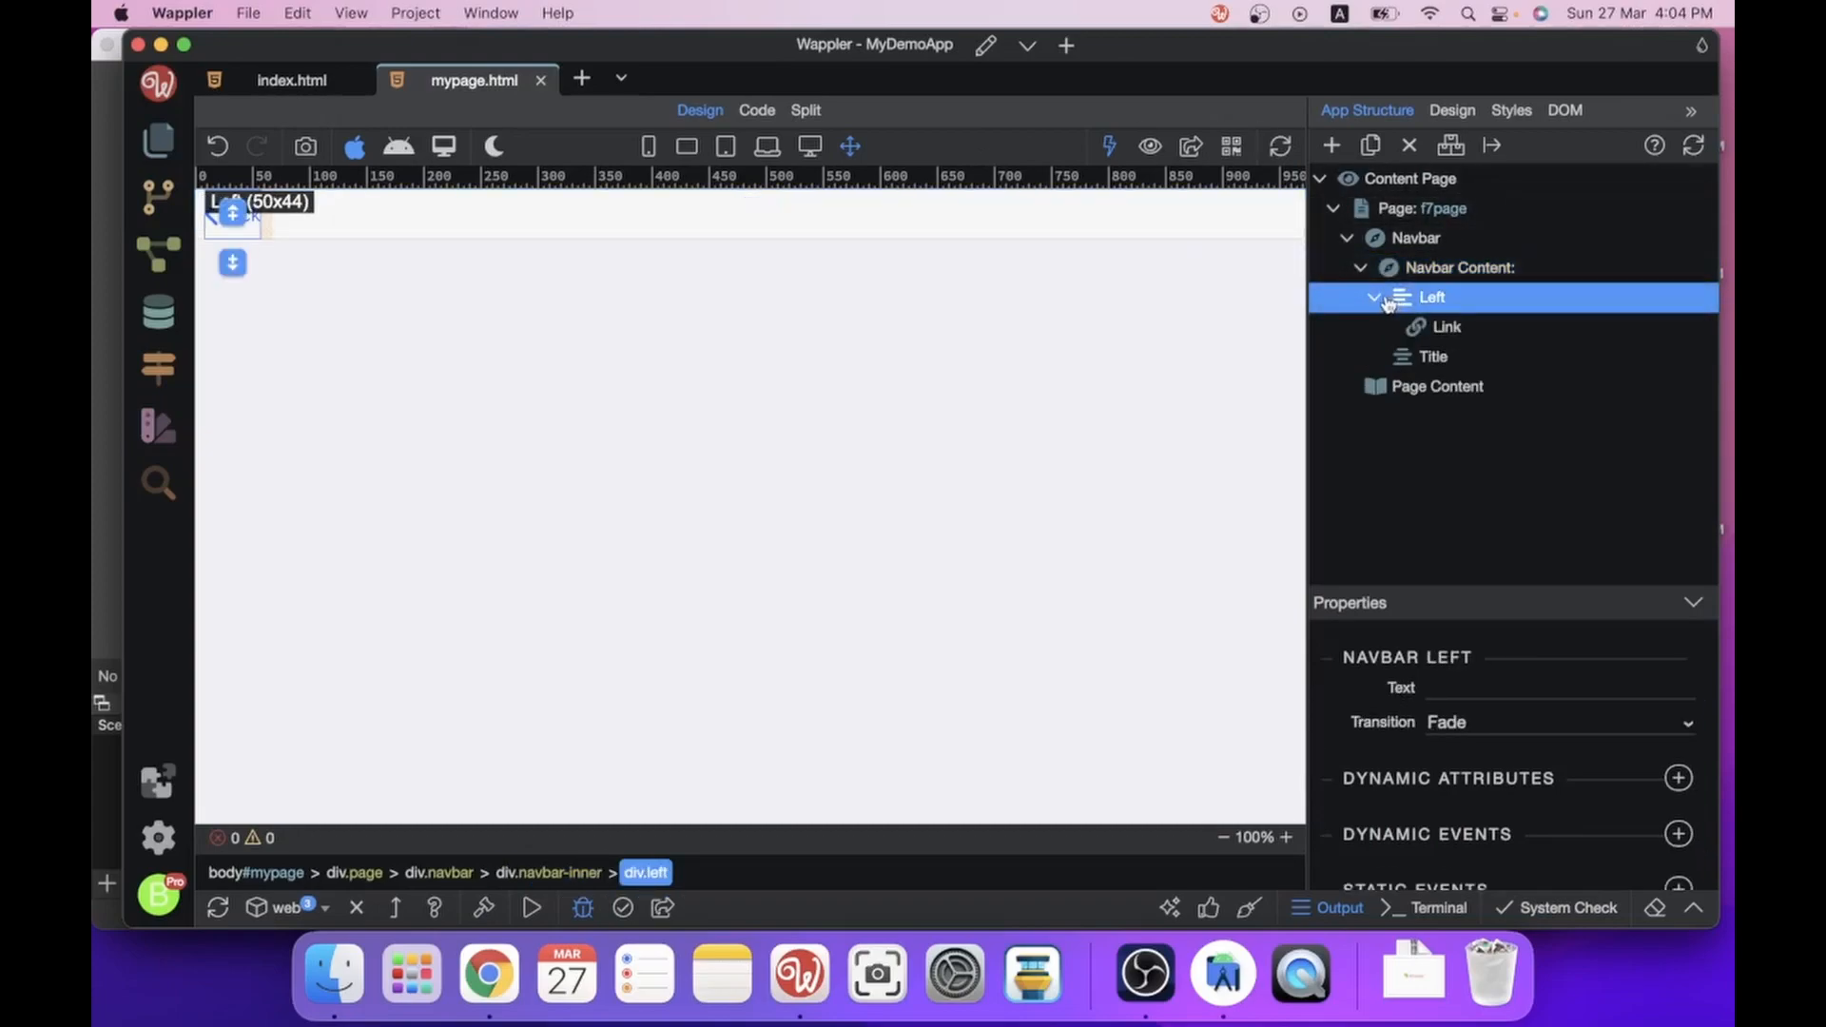
left_click(233, 263)
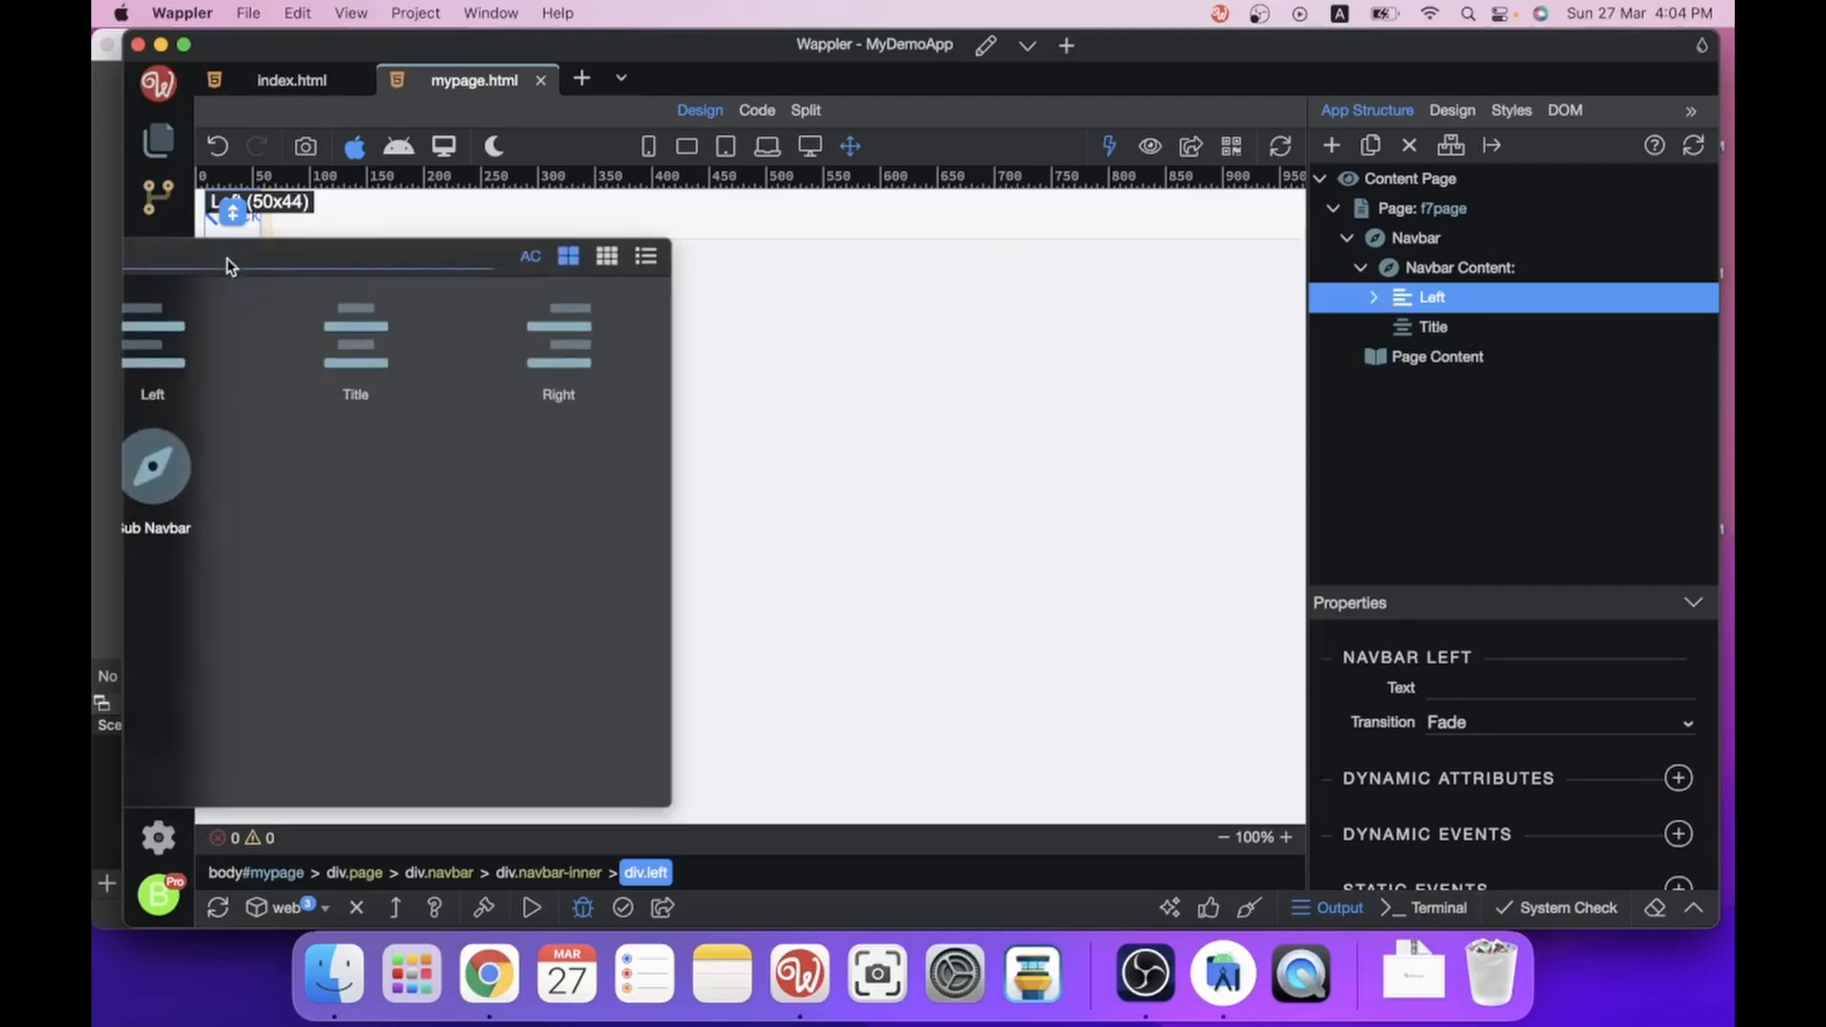
left_click(557, 333)
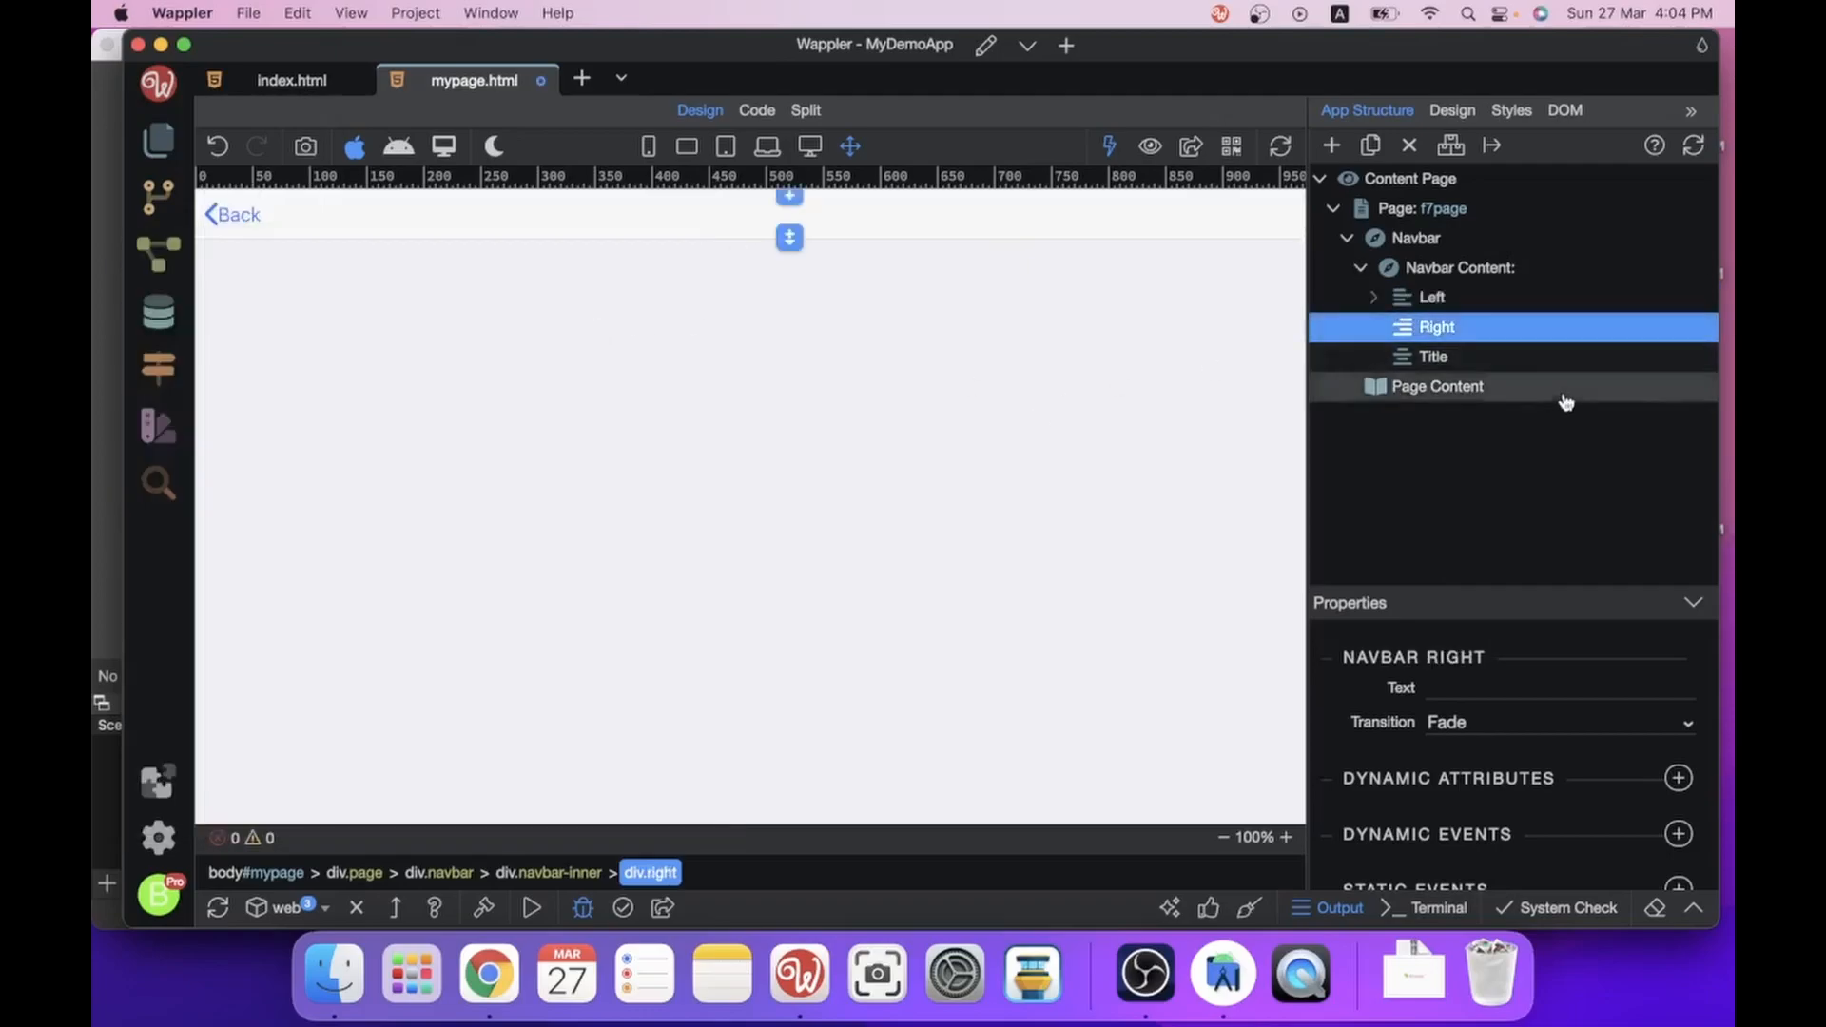
Add a paragraph inside the navbar's Right element and replace its placeholder text with "Parameter - ".
left_click(1330, 147)
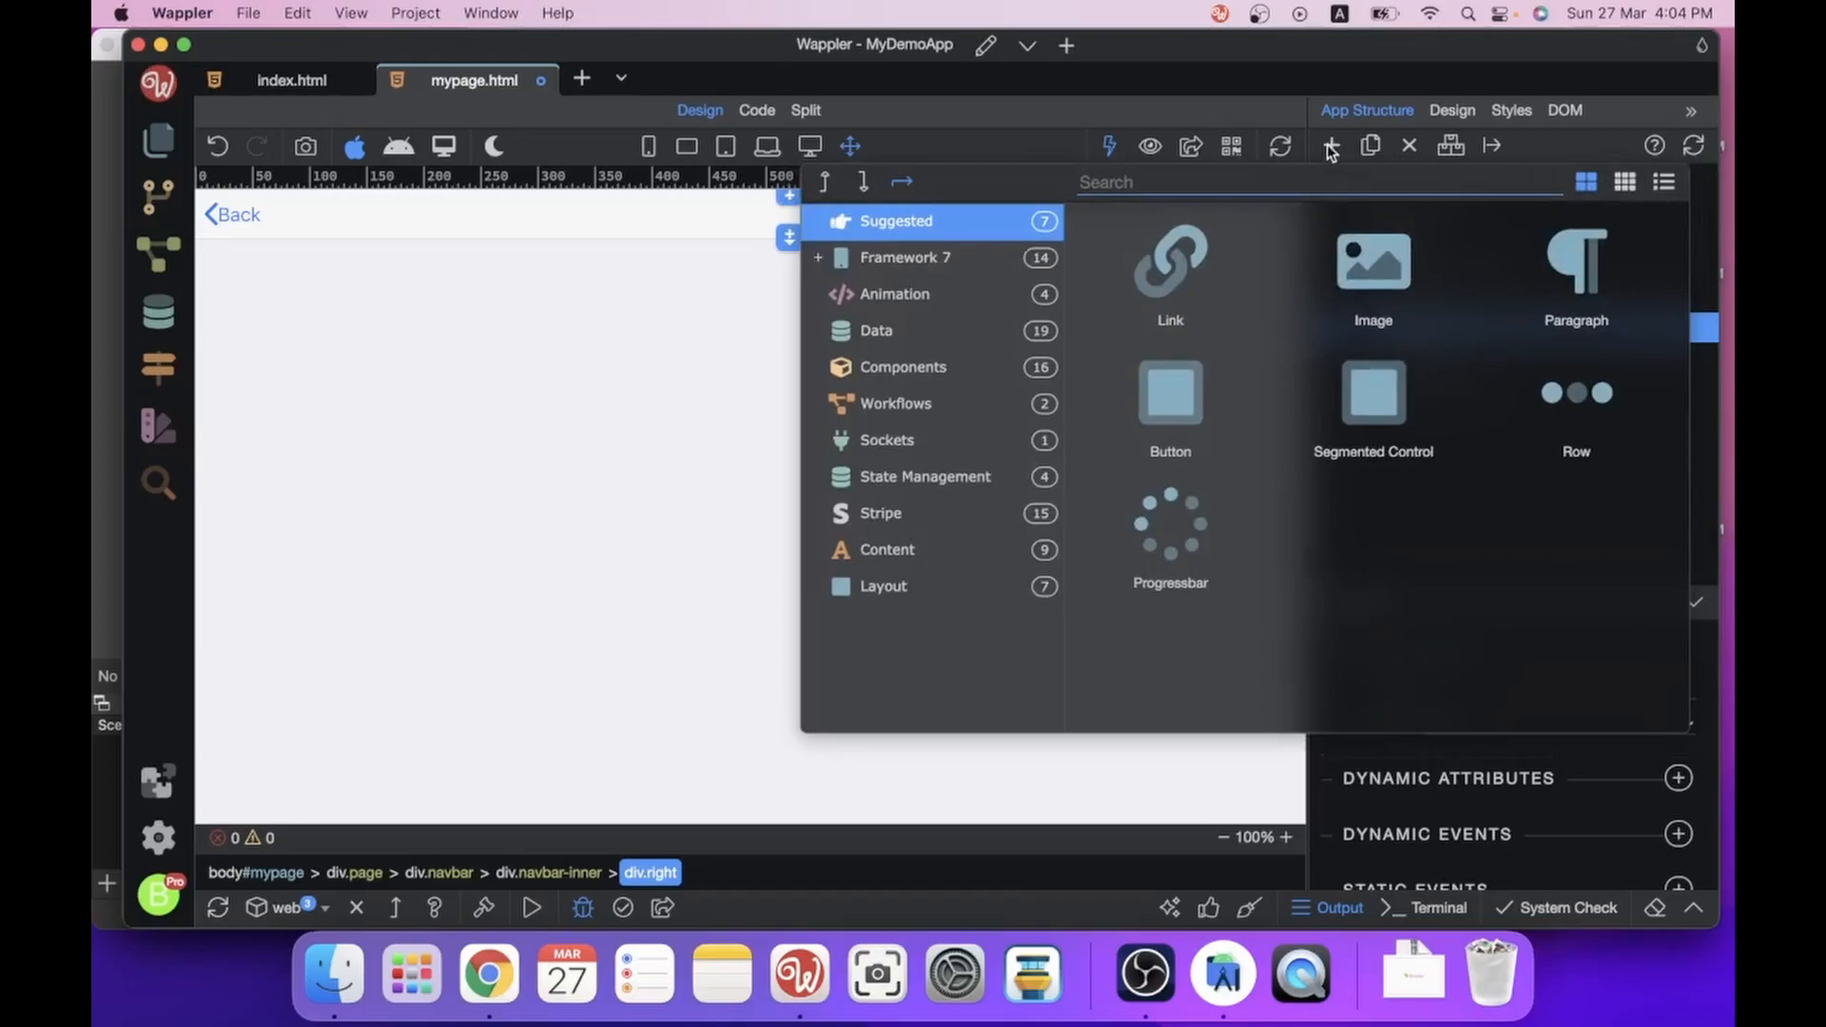
left_click(1571, 281)
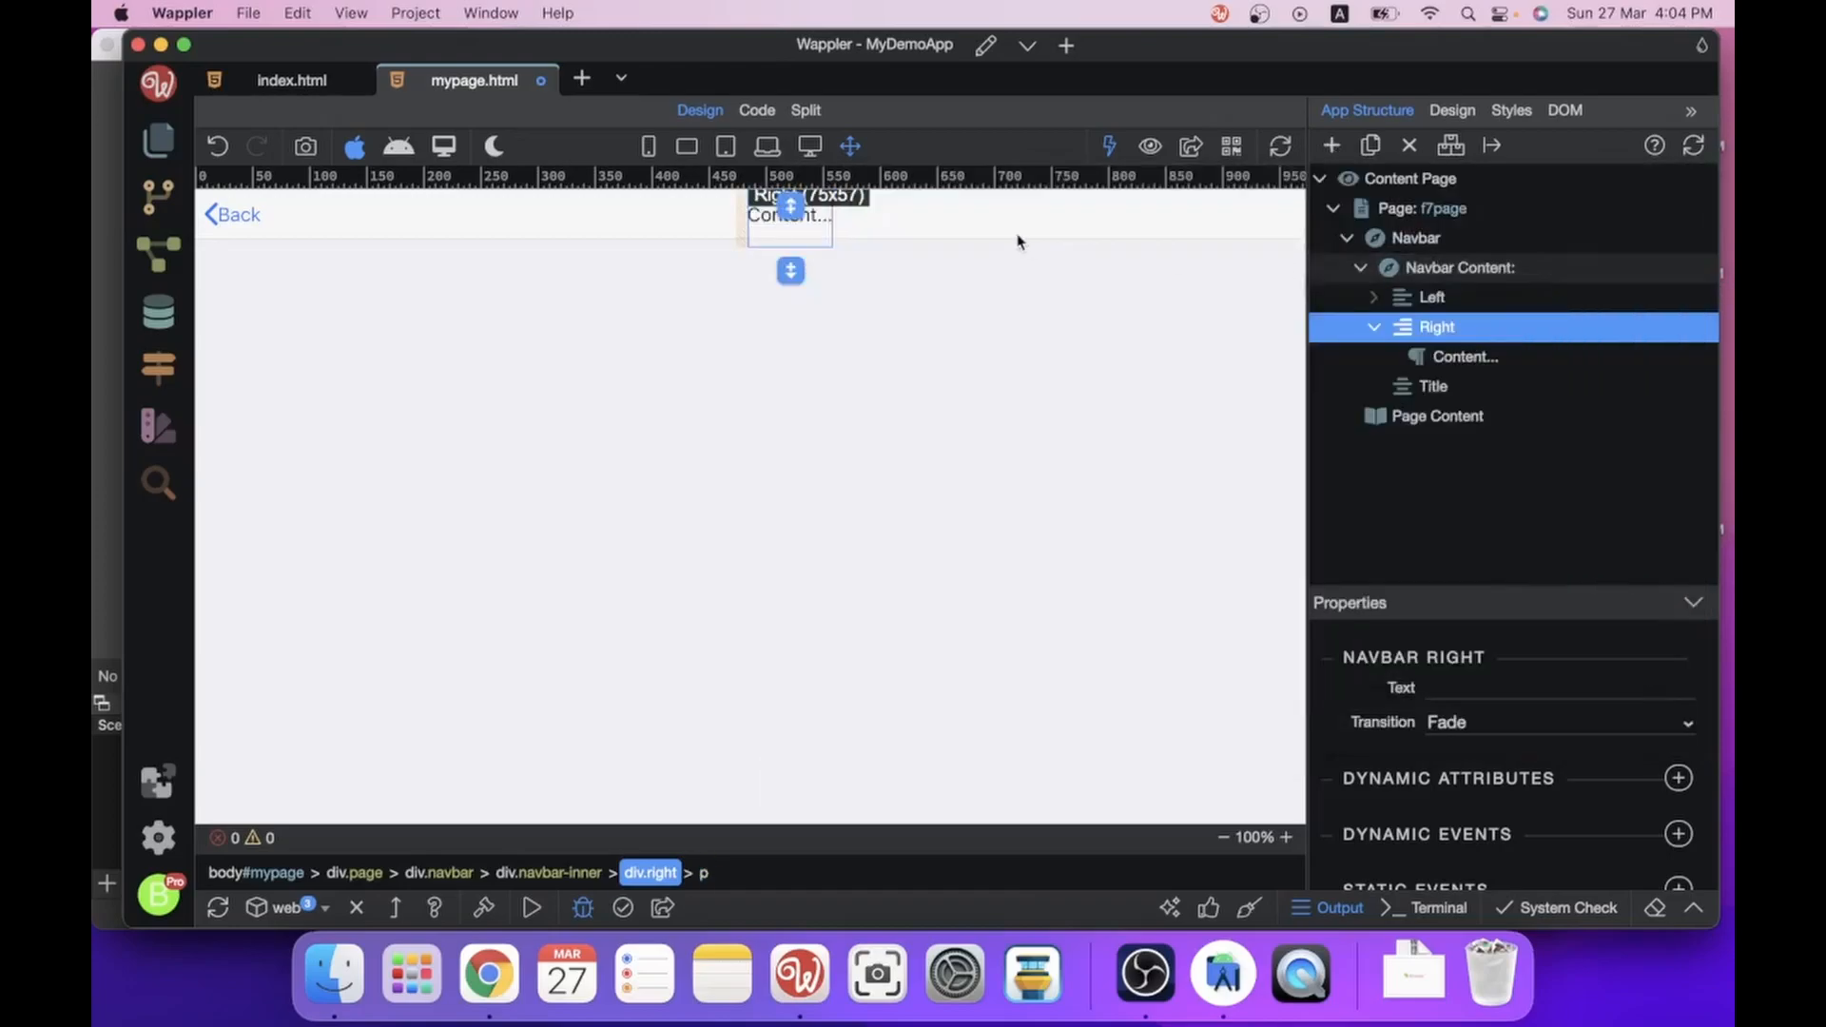
double_click(816, 217)
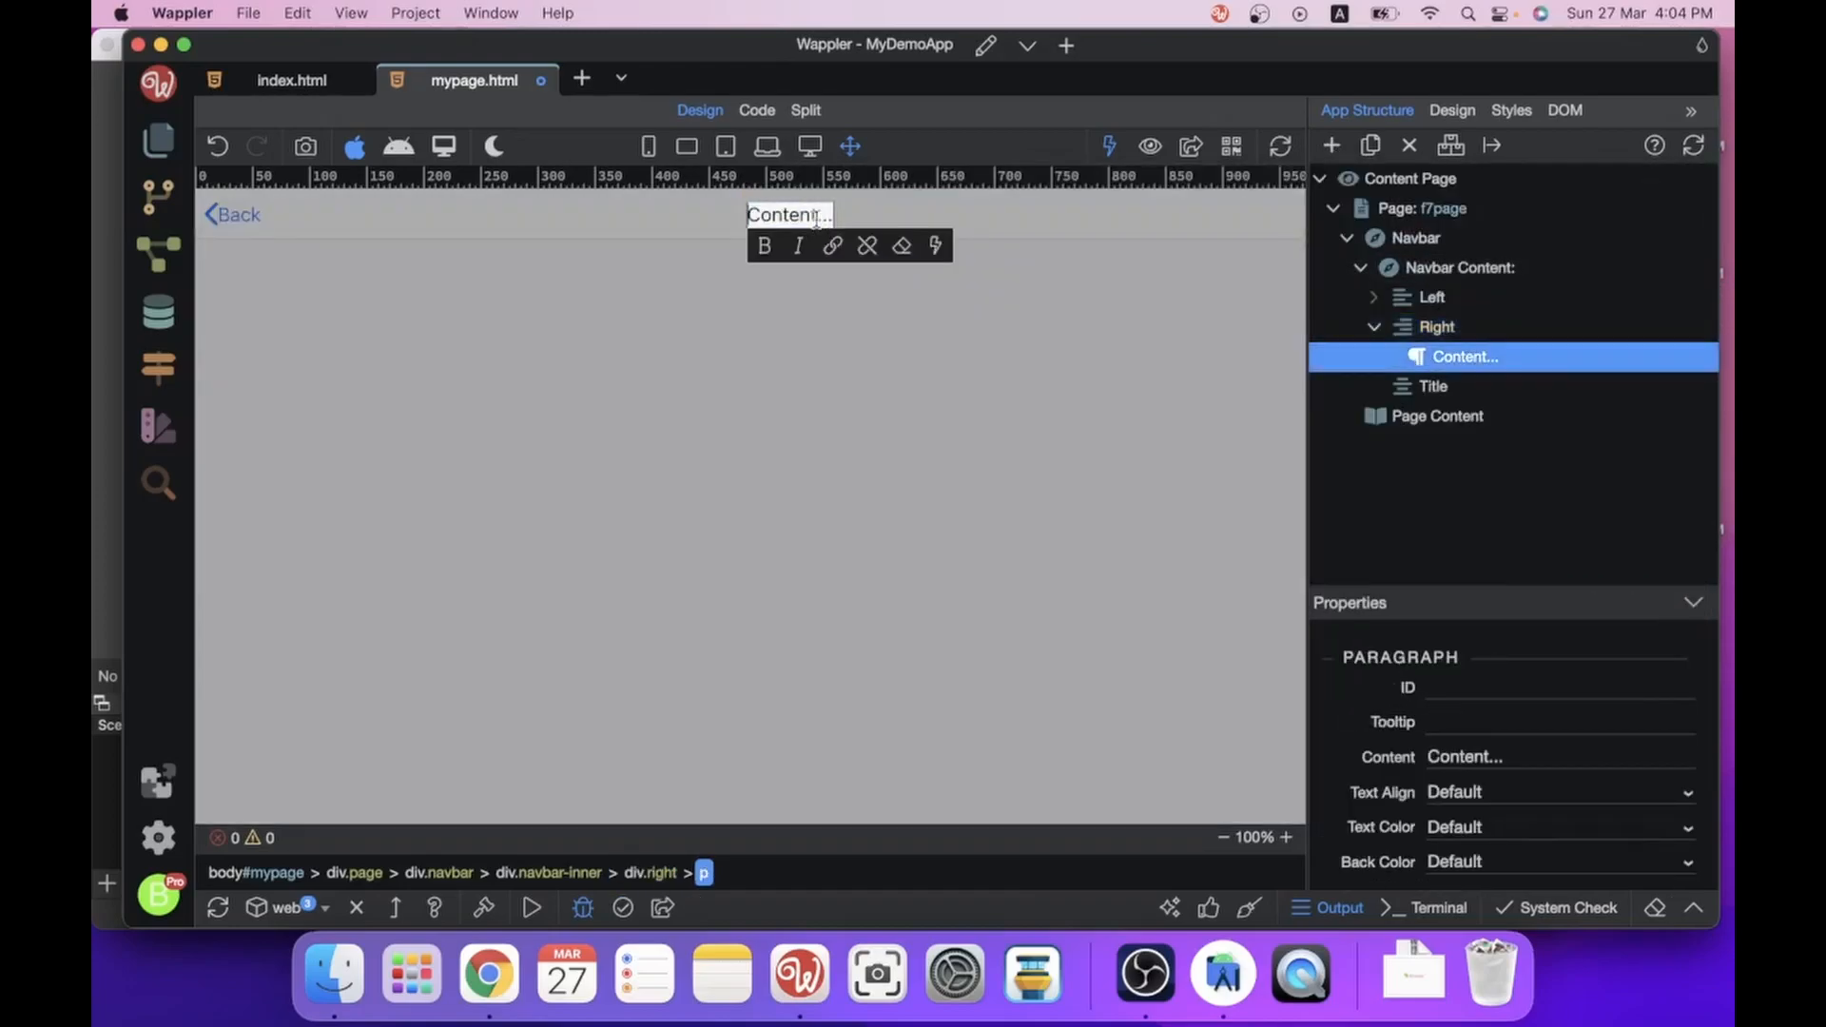
key("super+a")
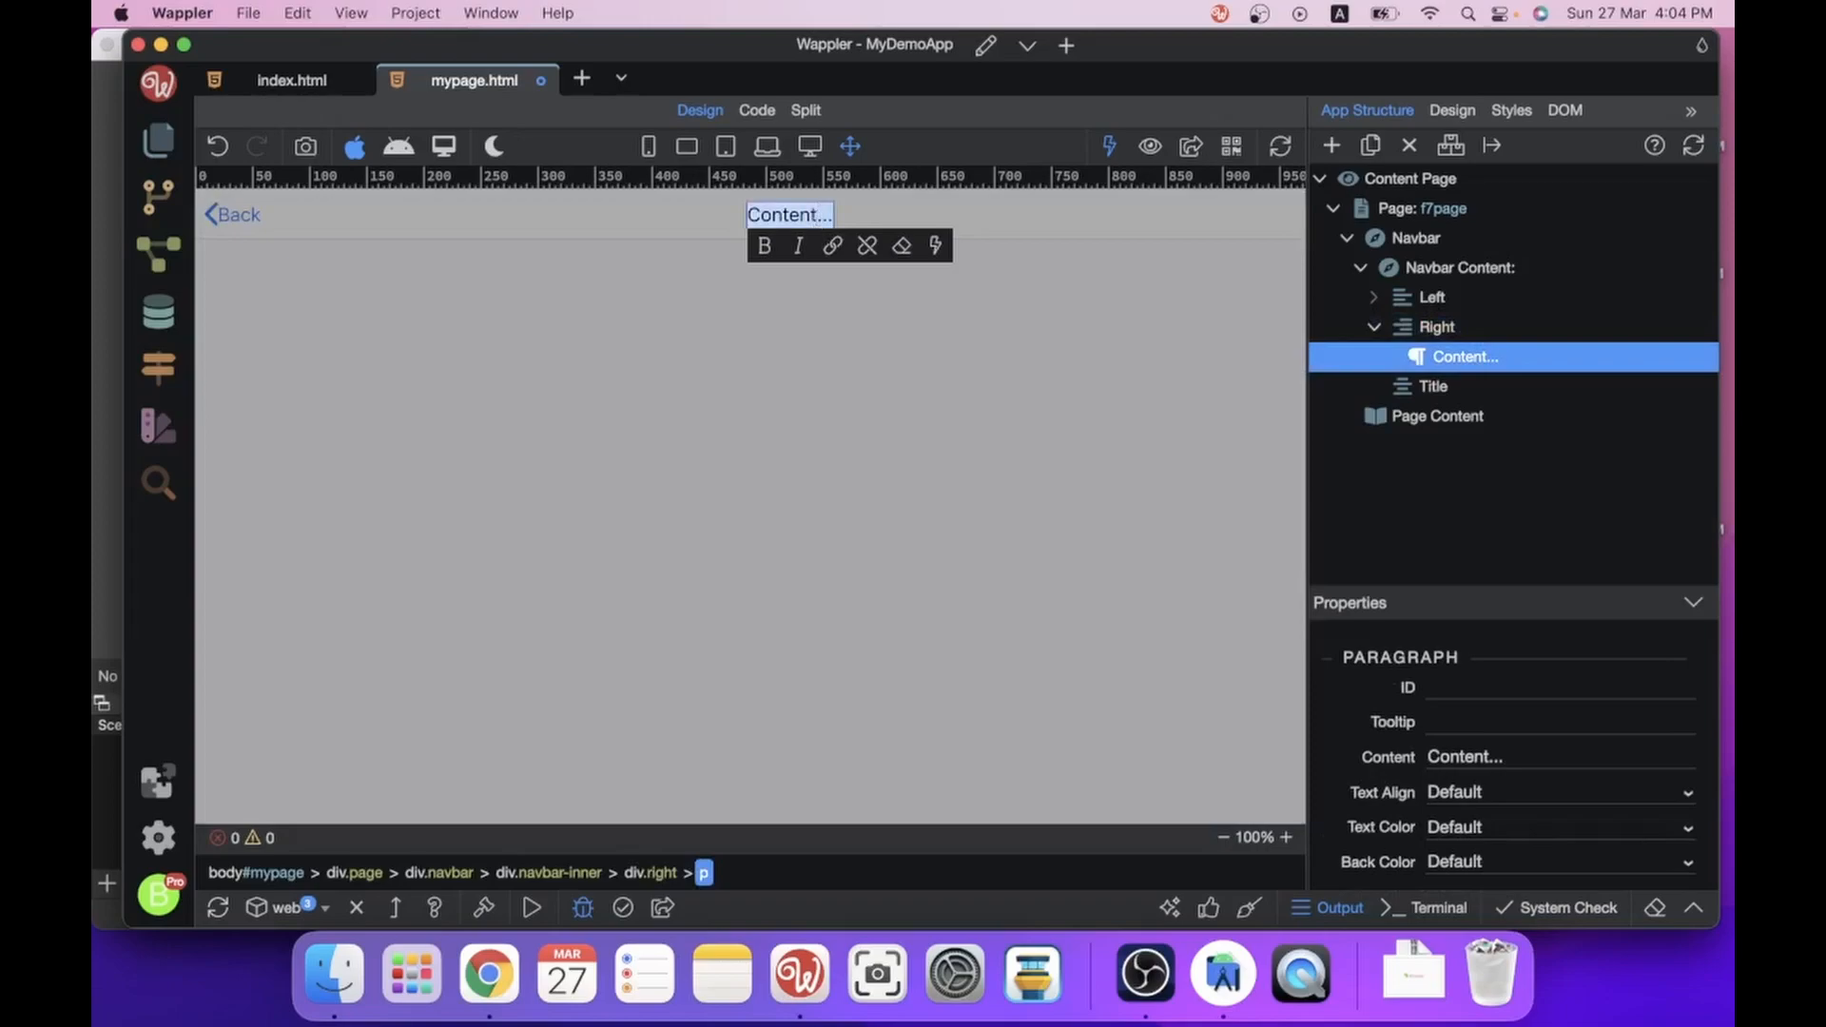
key("BackSpace")
type("ParA")
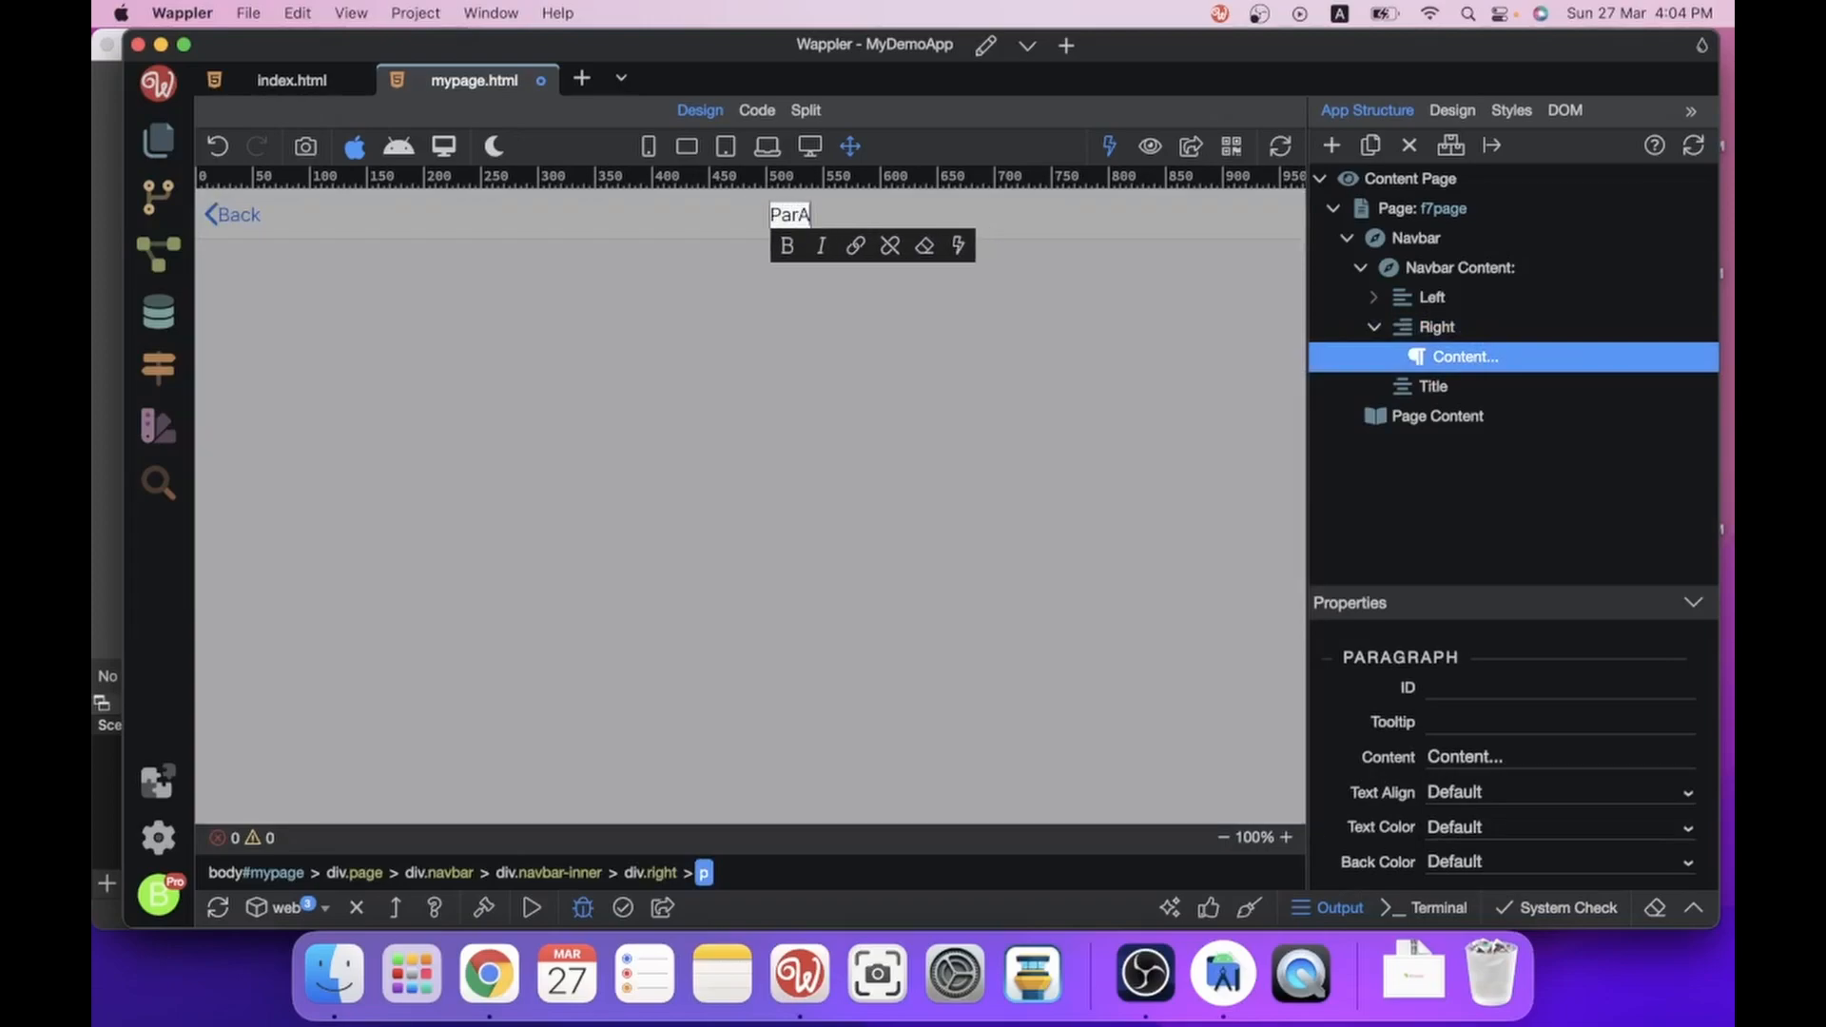
key("BackSpace")
type("ameter")
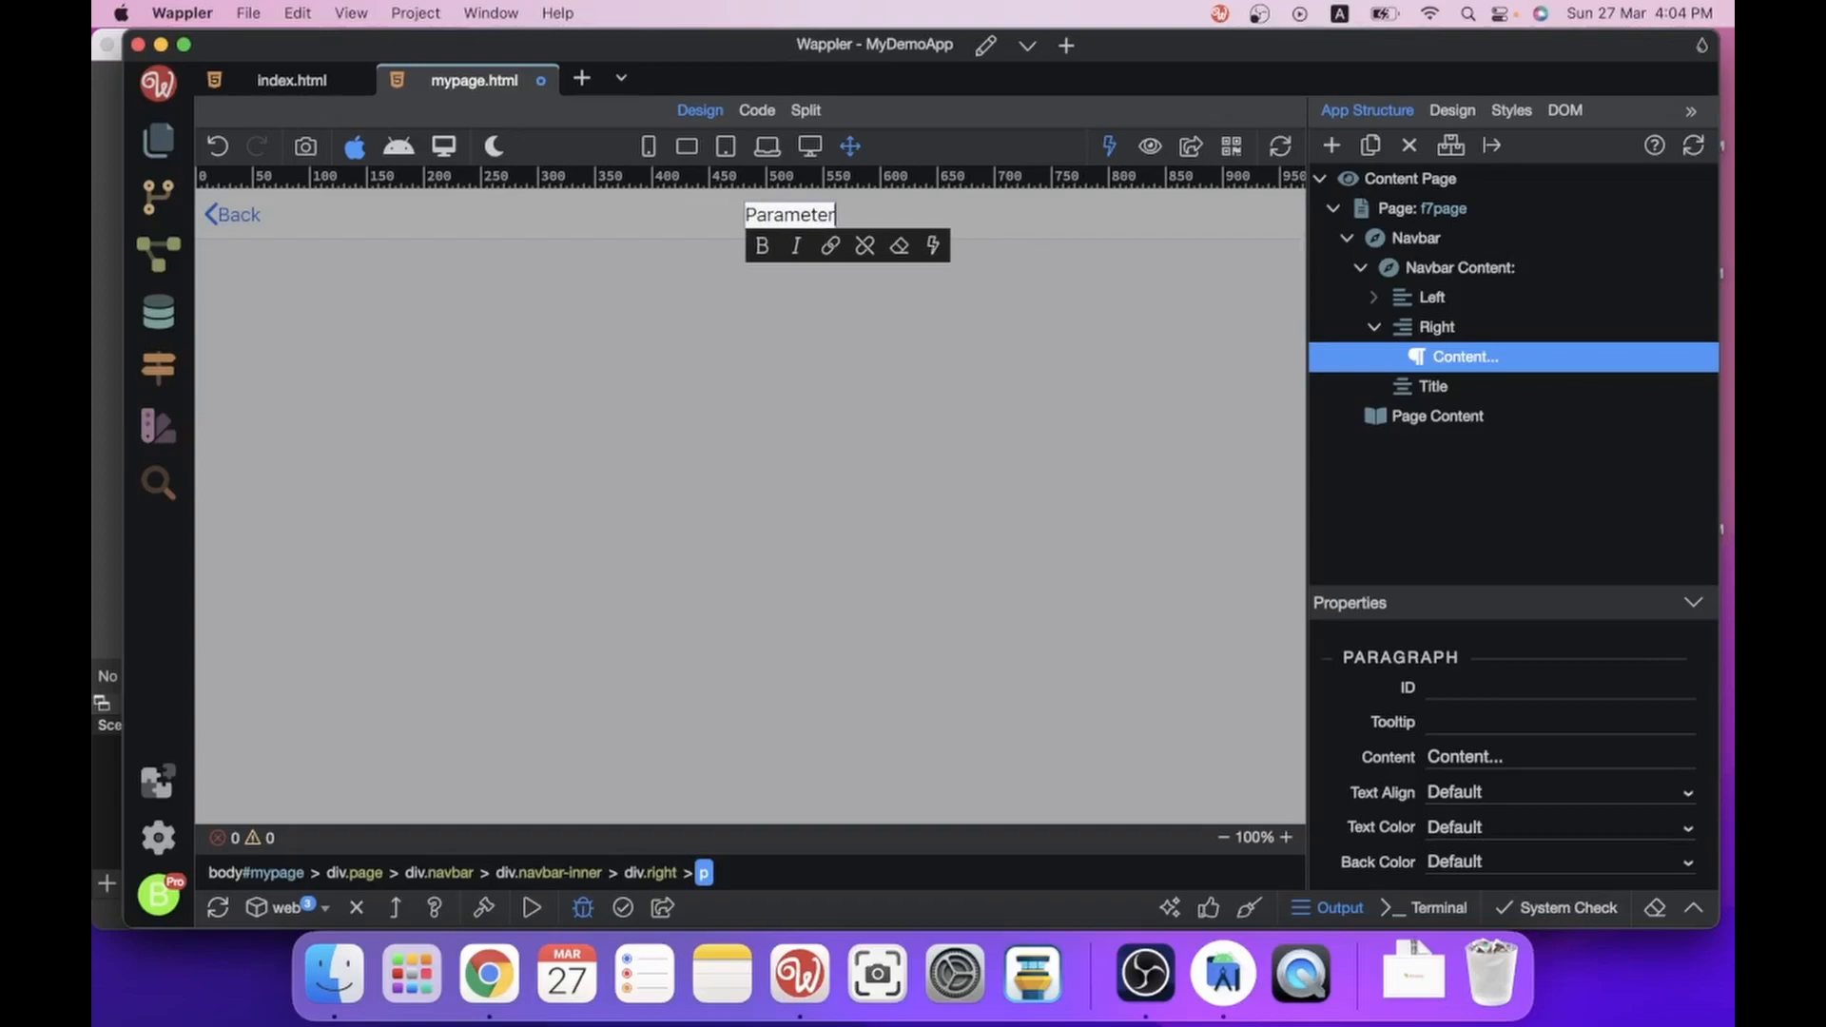
type(" -")
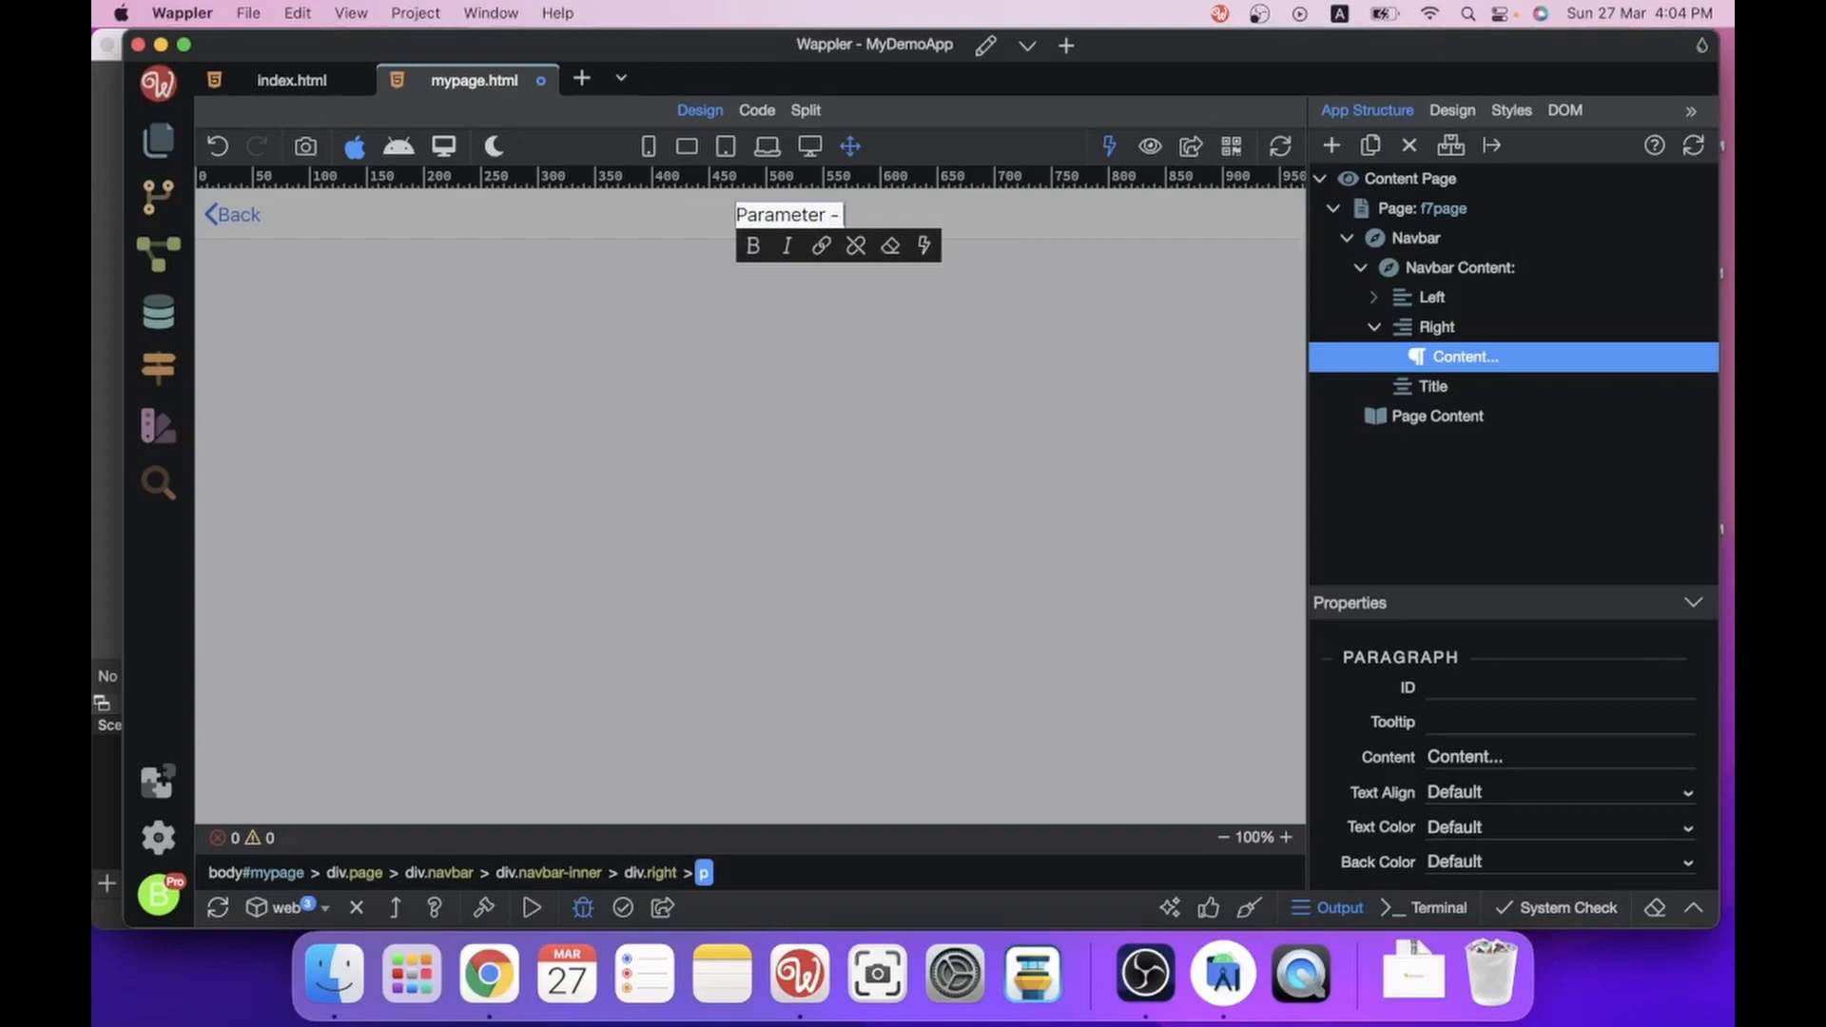
Append the data binding app.main.f7page.route.params.id to the paragraph text and save mypage.html.
left_click(924, 247)
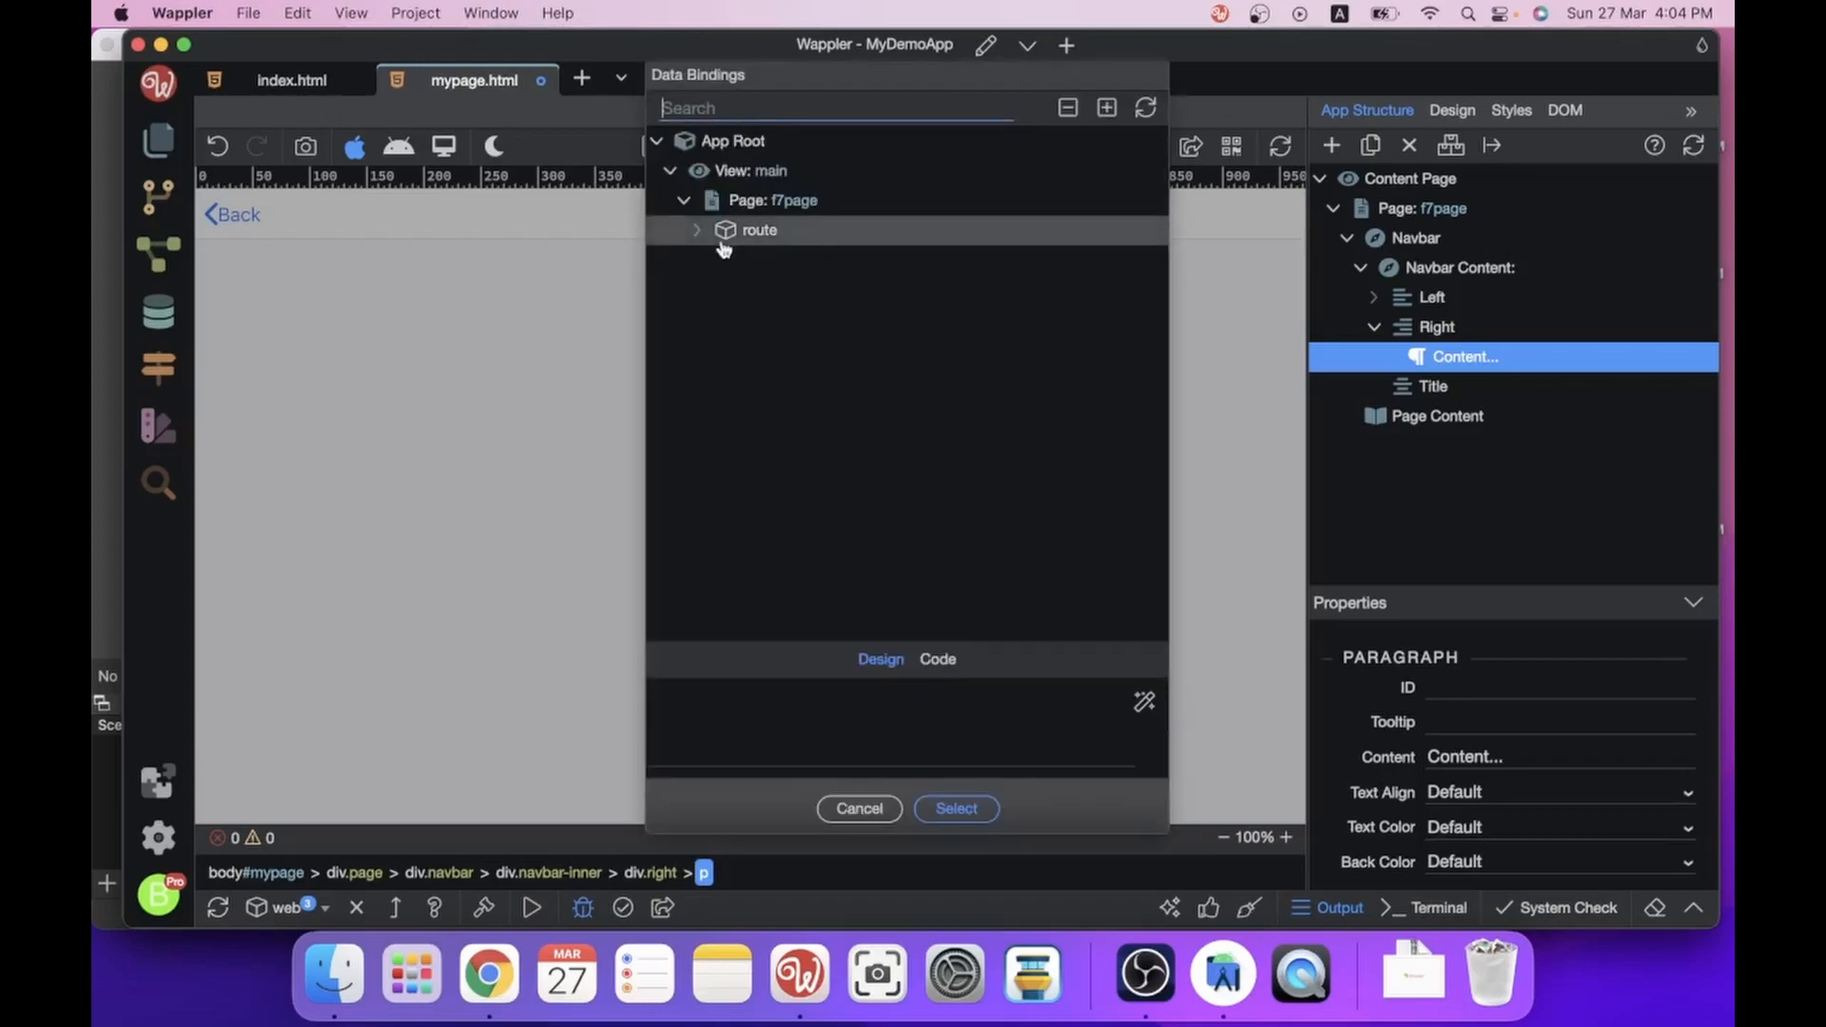
left_click(697, 232)
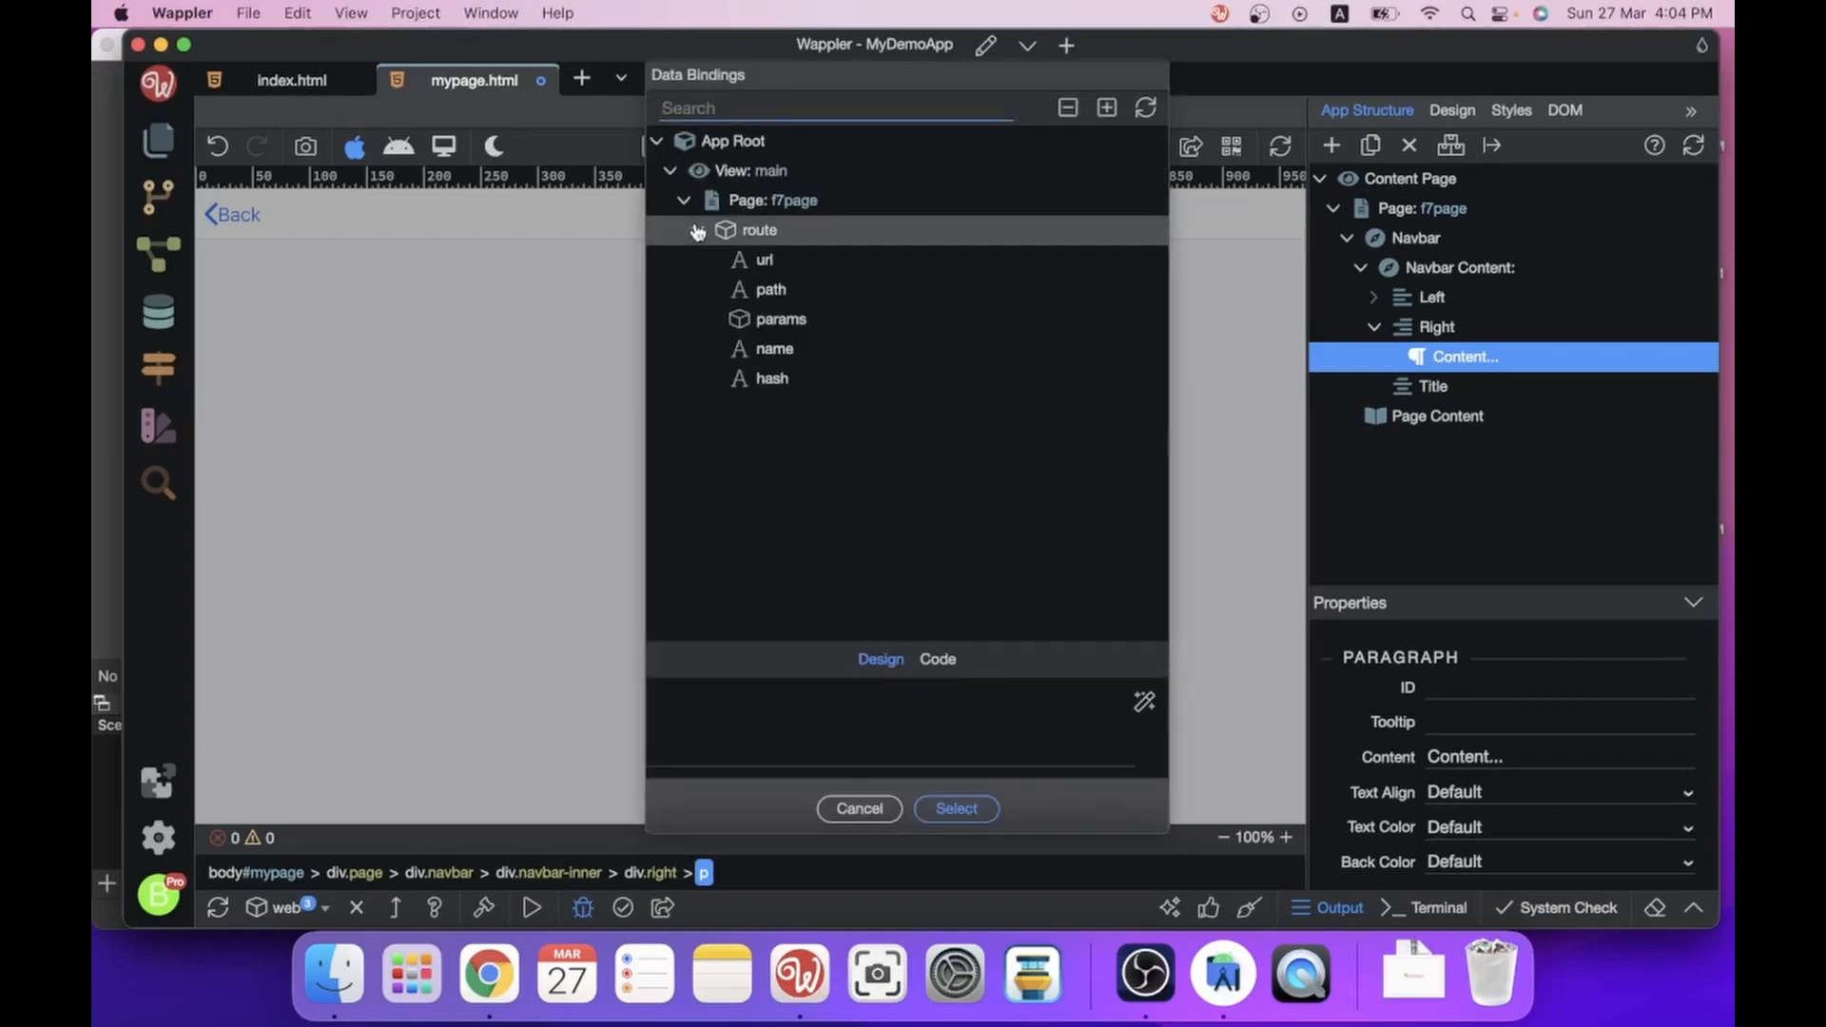
left_click(801, 321)
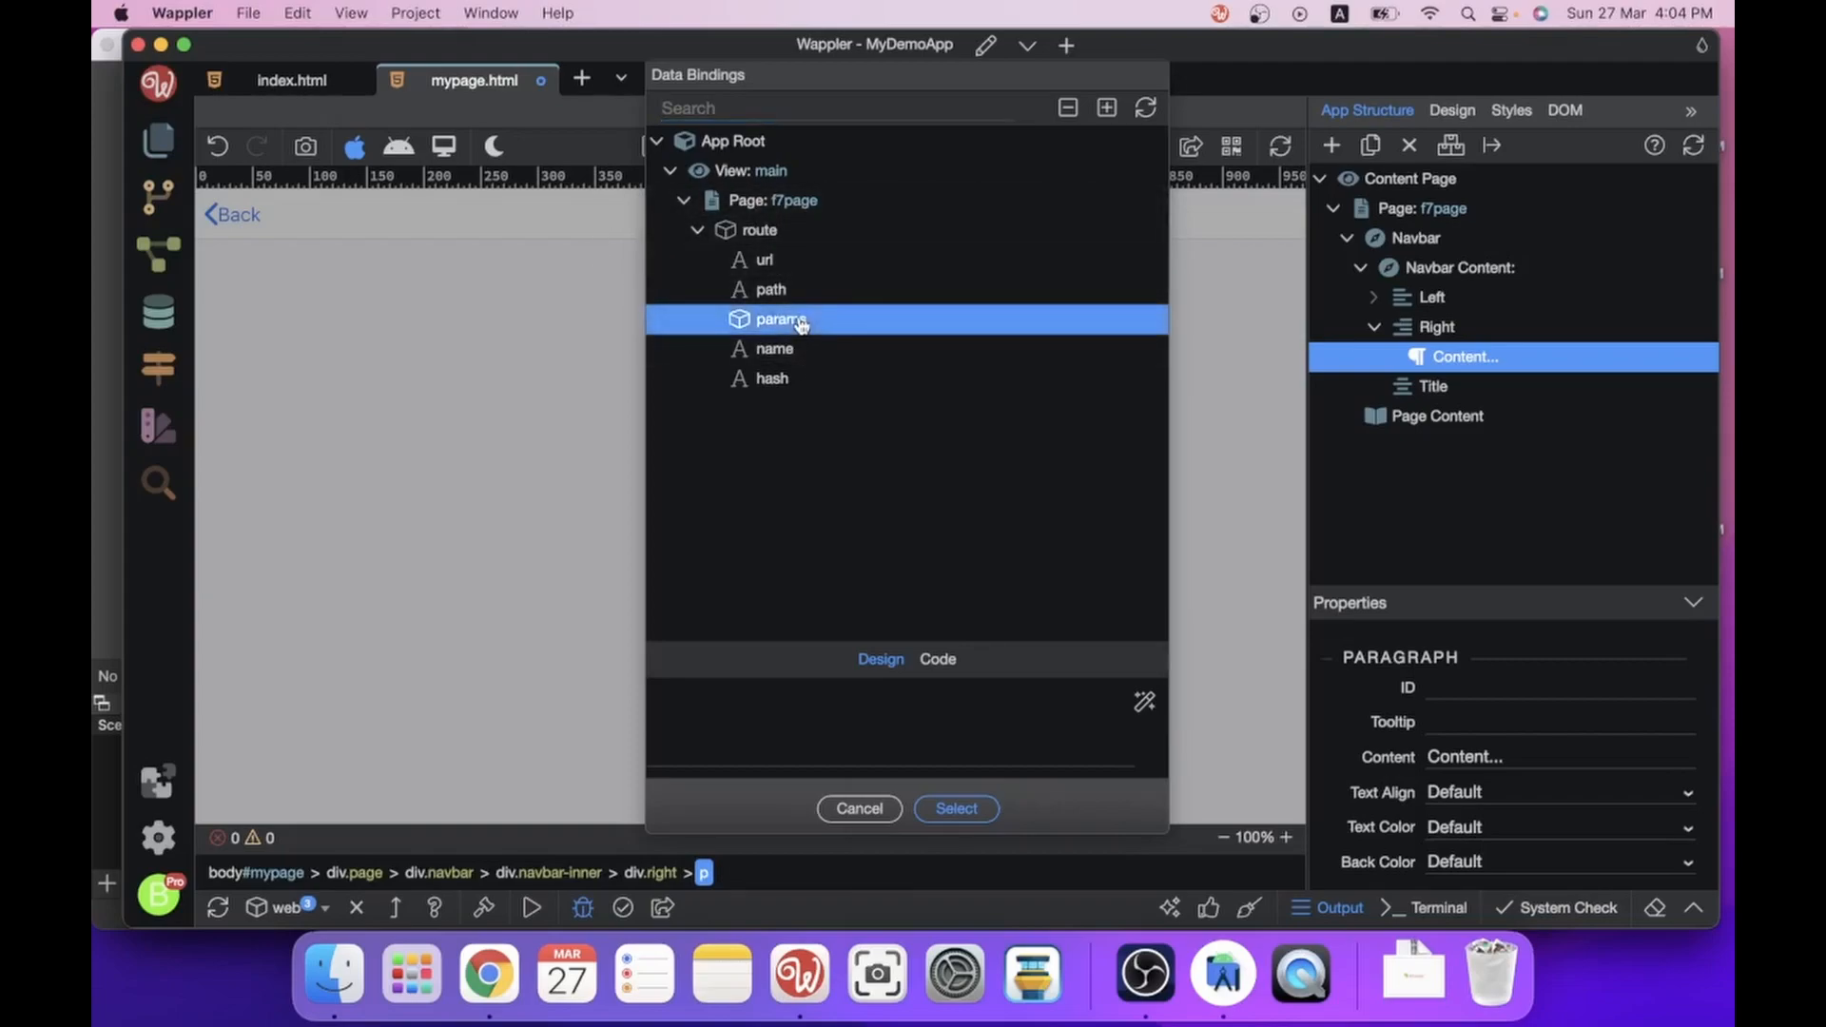
left_click(938, 660)
type(".id")
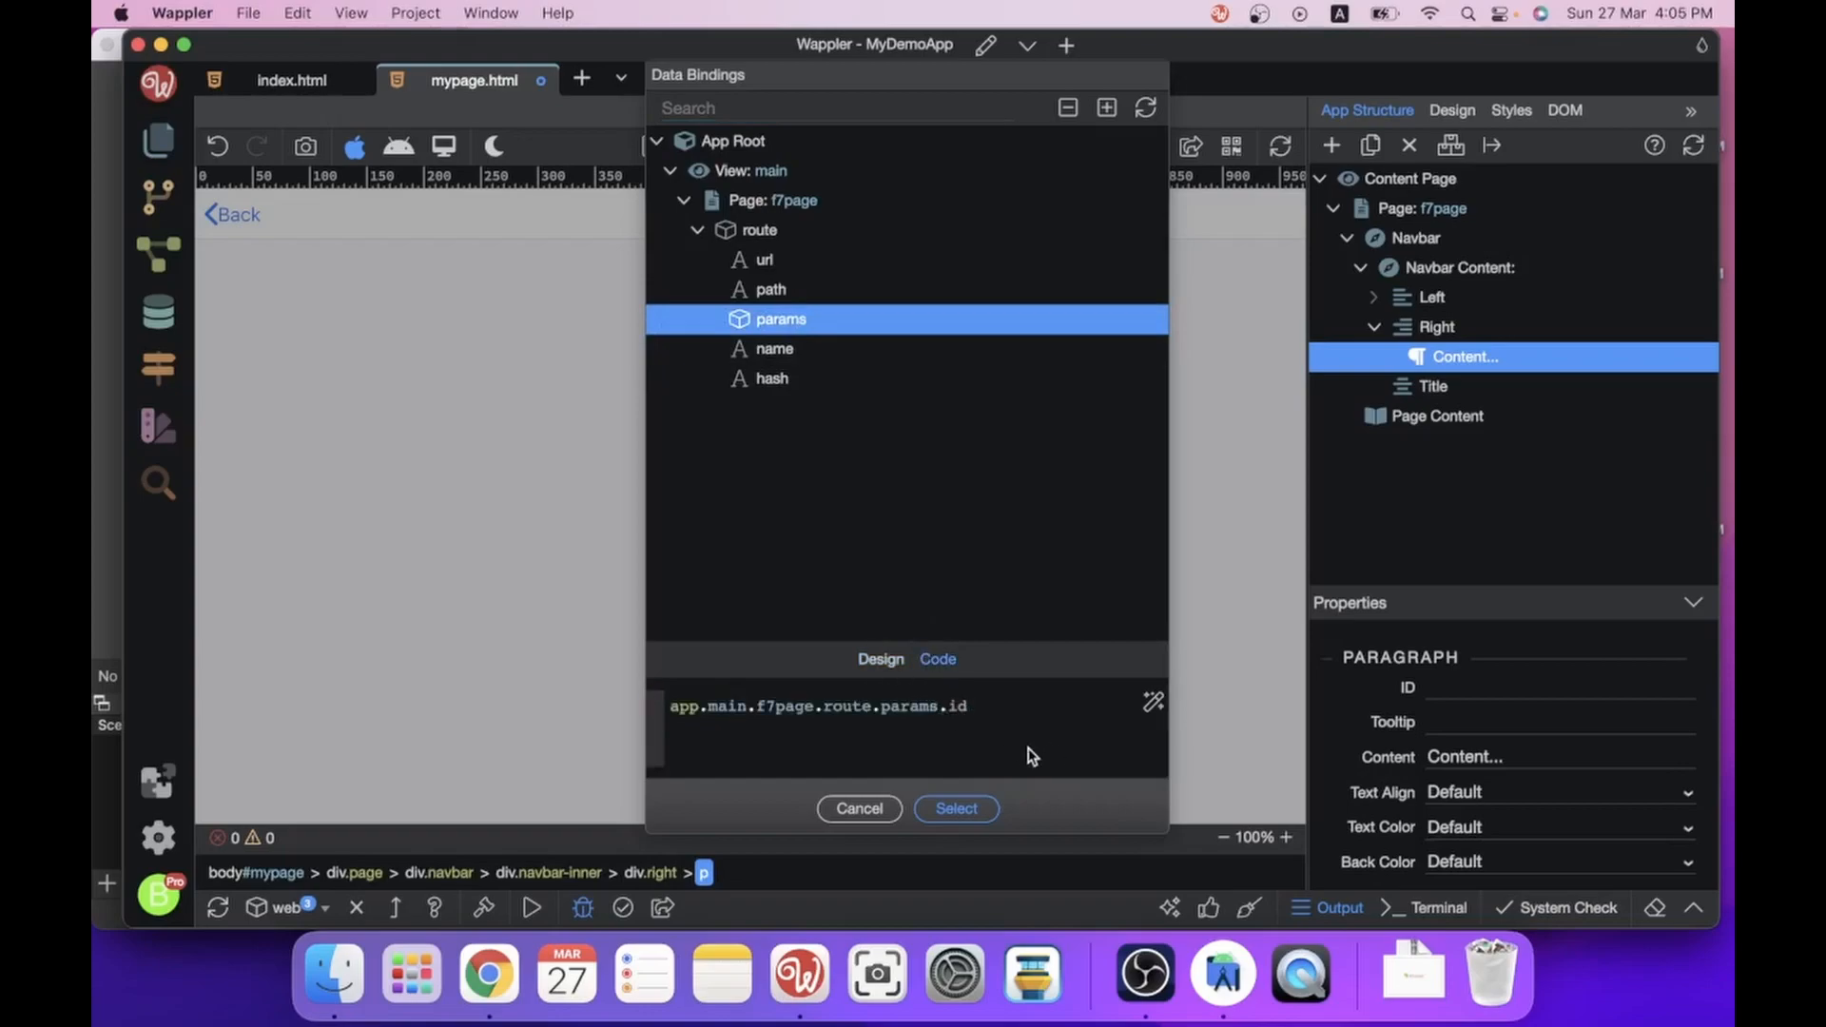
left_click(969, 814)
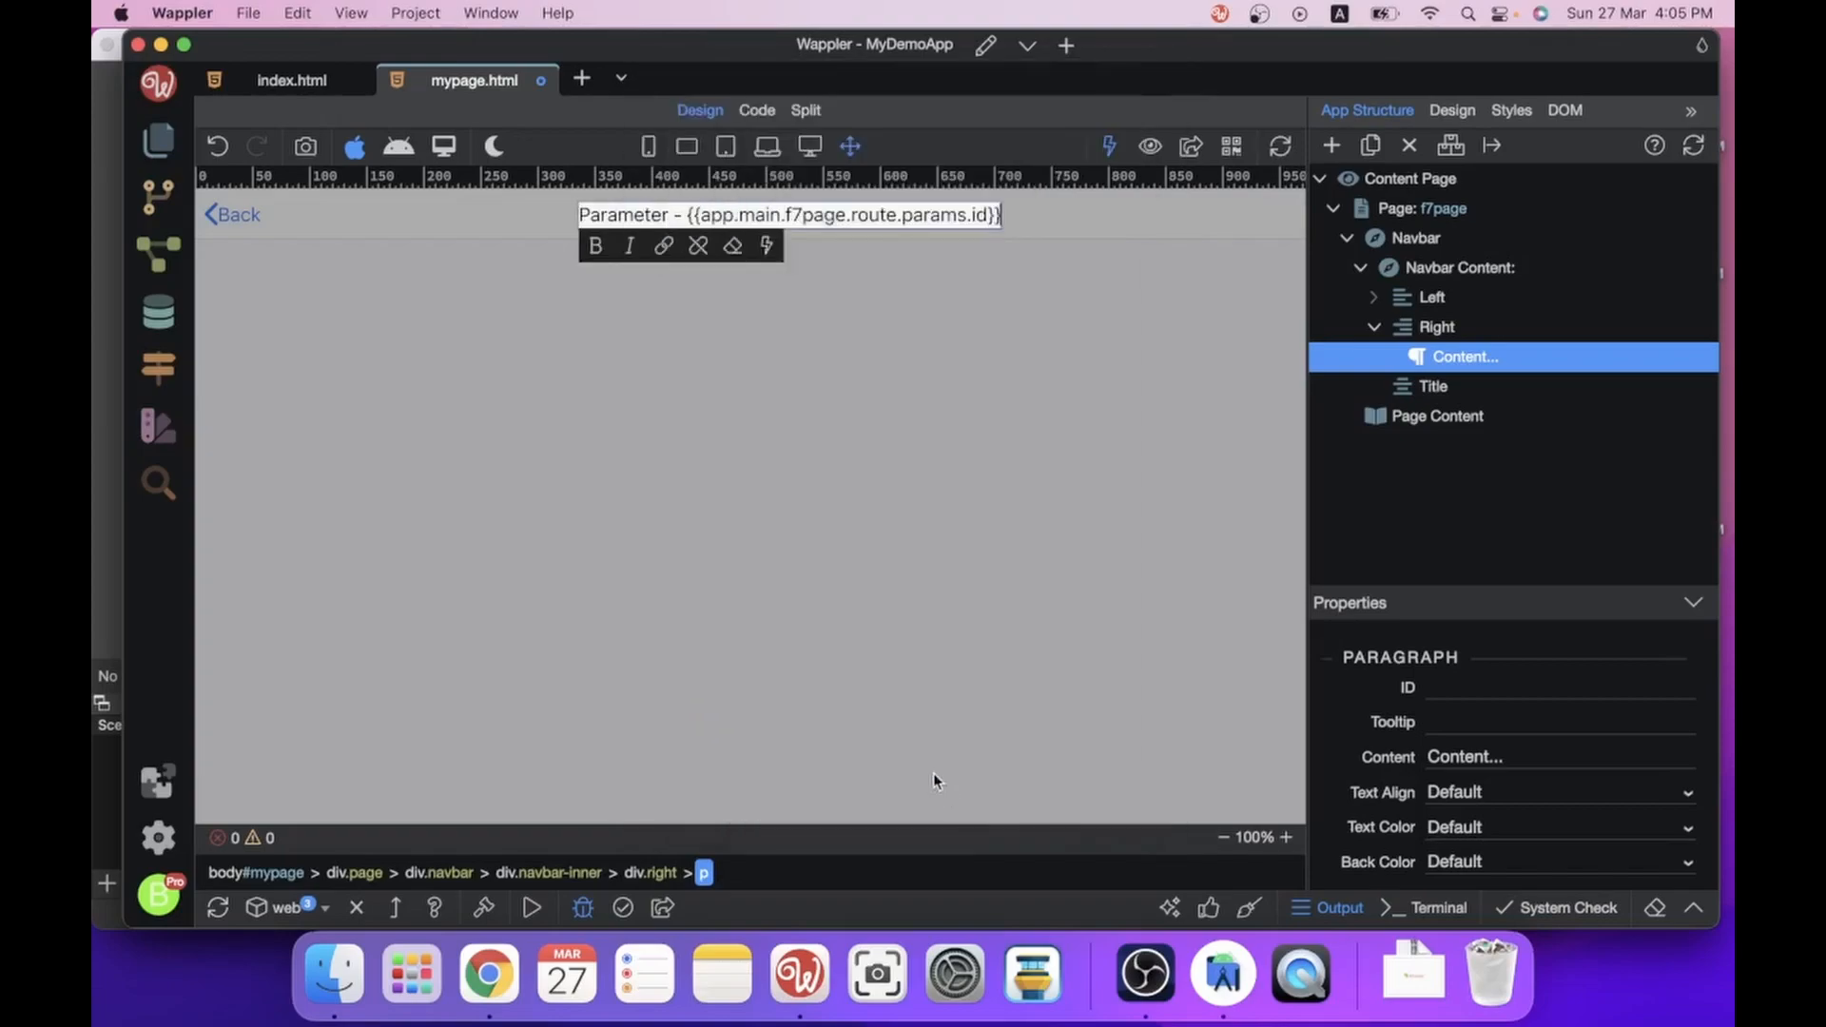
left_click(977, 549)
key("super+s")
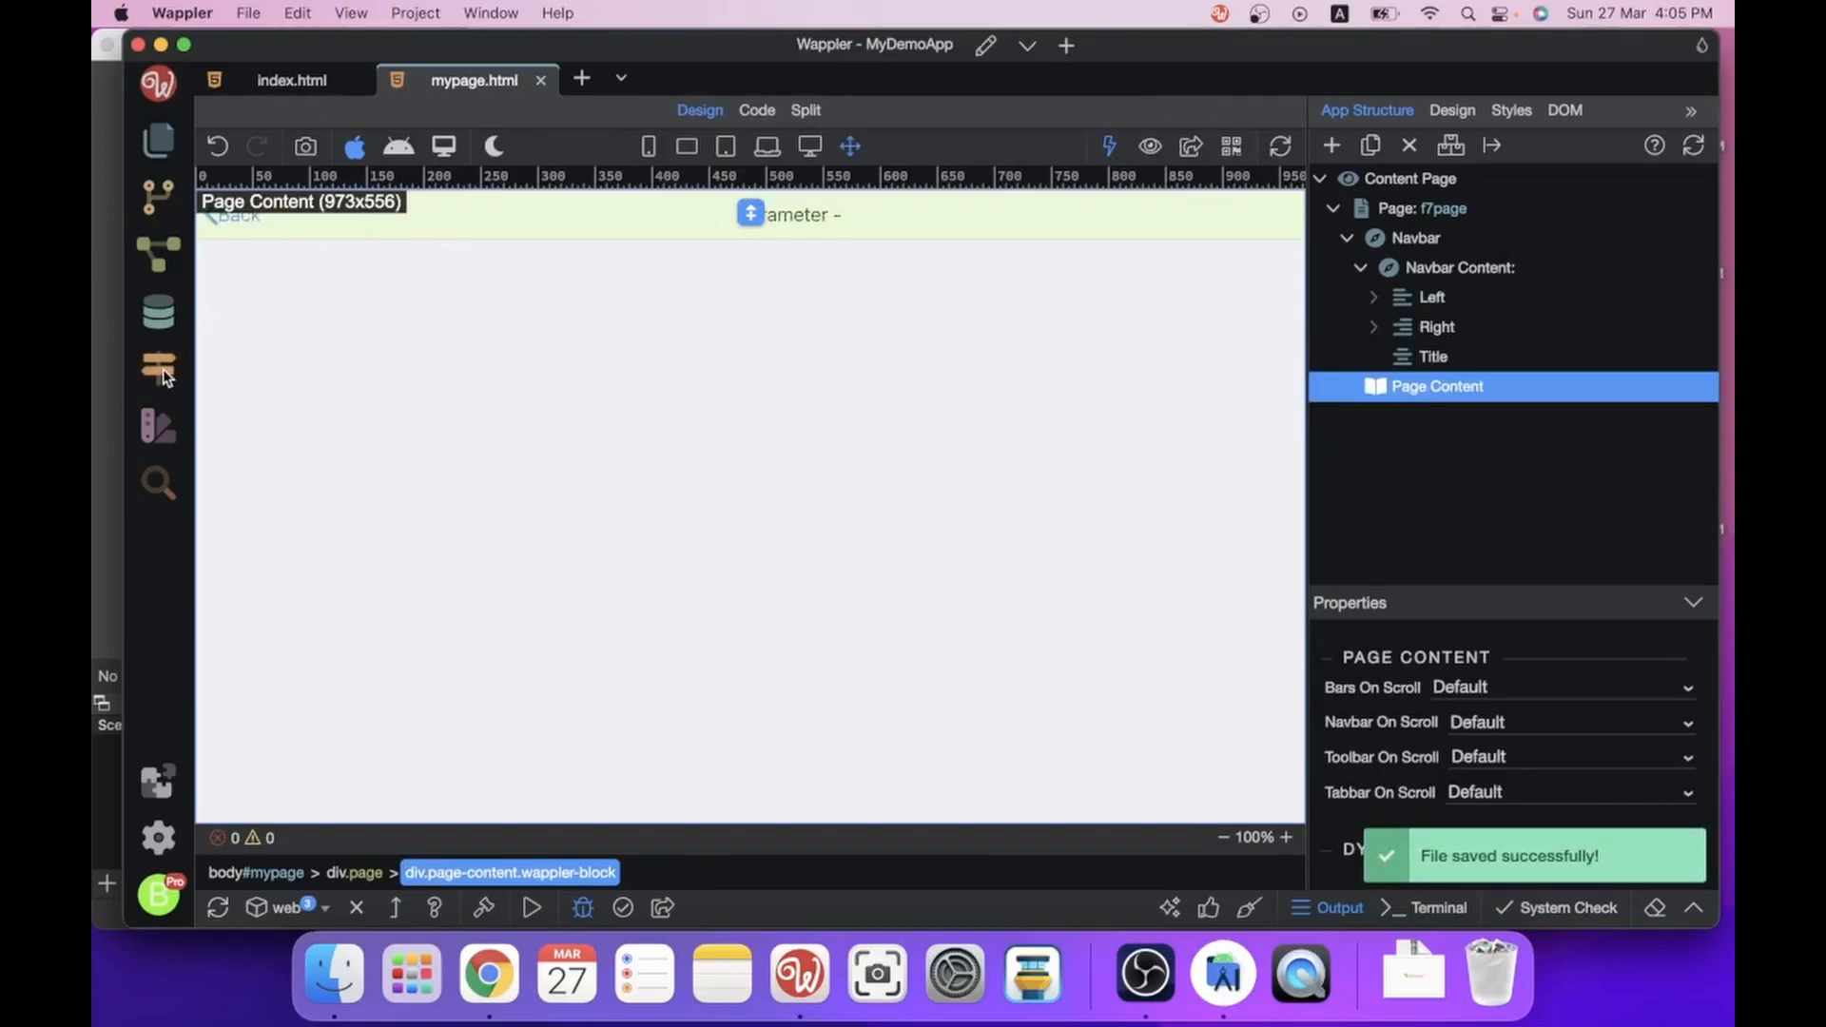
Review the /mypage/:id route in the project's routes, save mypage.html, and preview index.html in the browser.
left_click(162, 375)
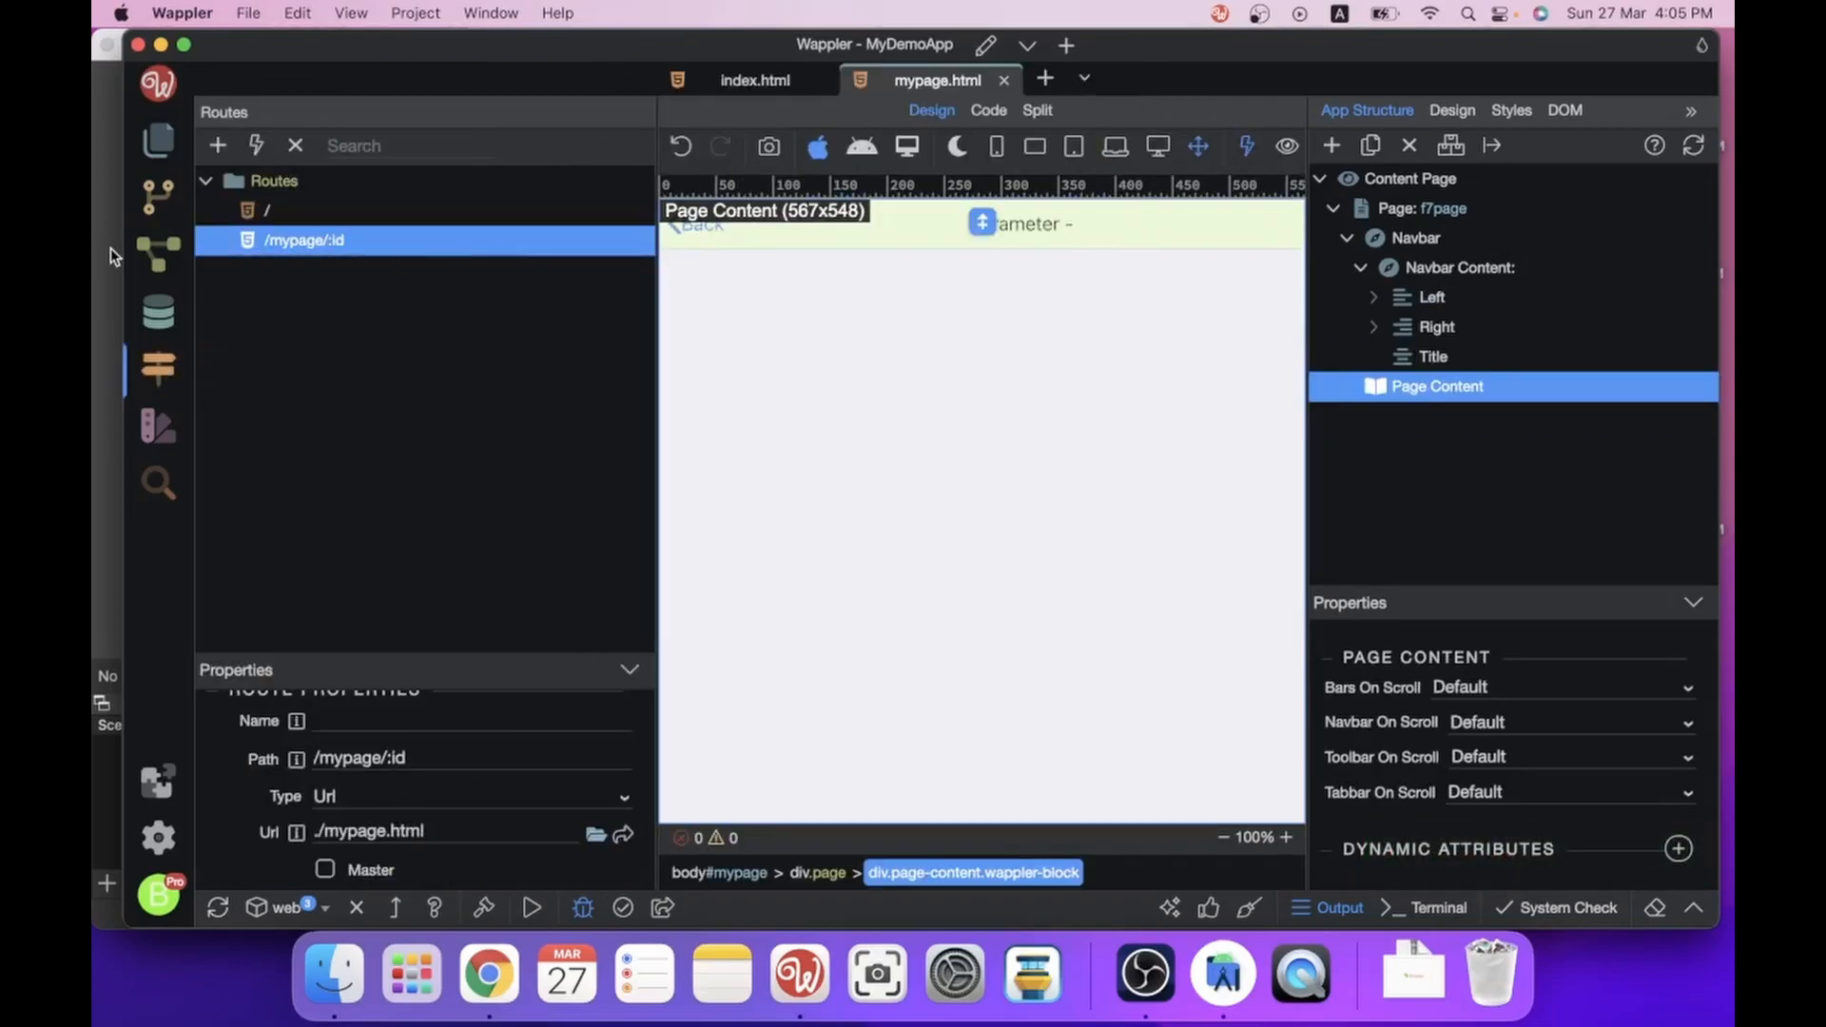
left_click(150, 366)
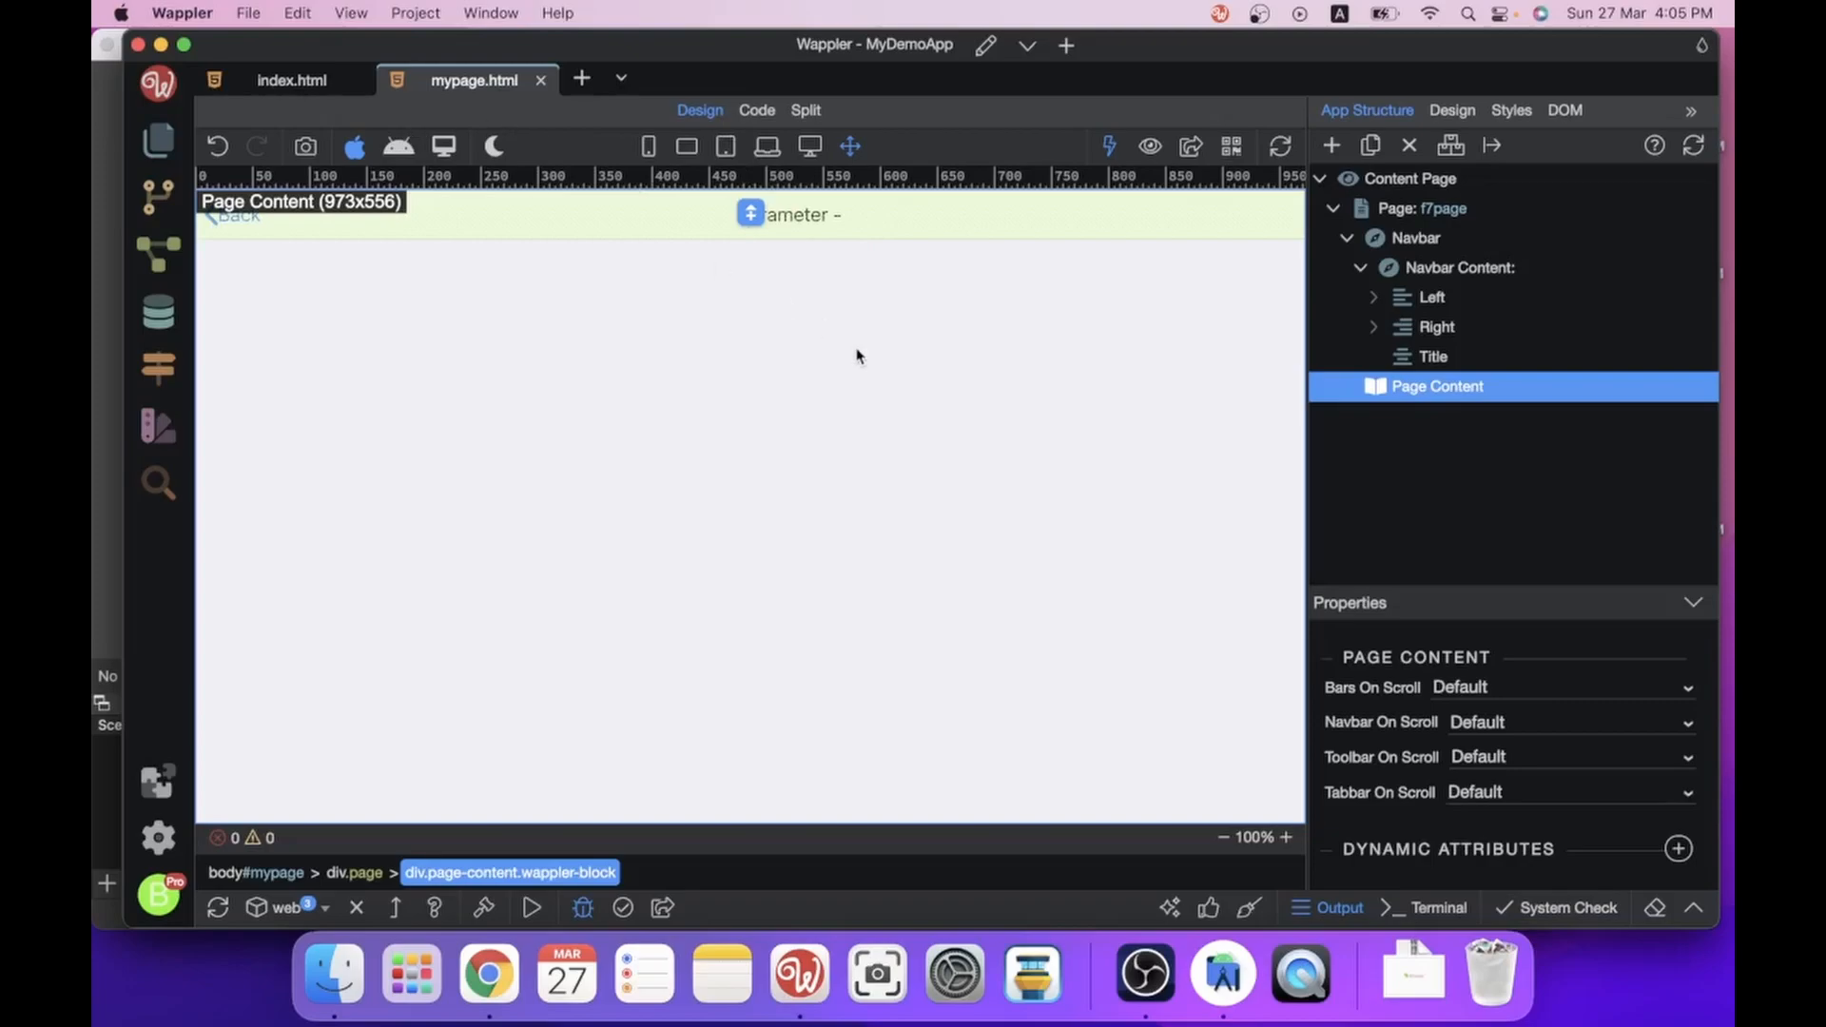
key("super+s")
left_click(282, 69)
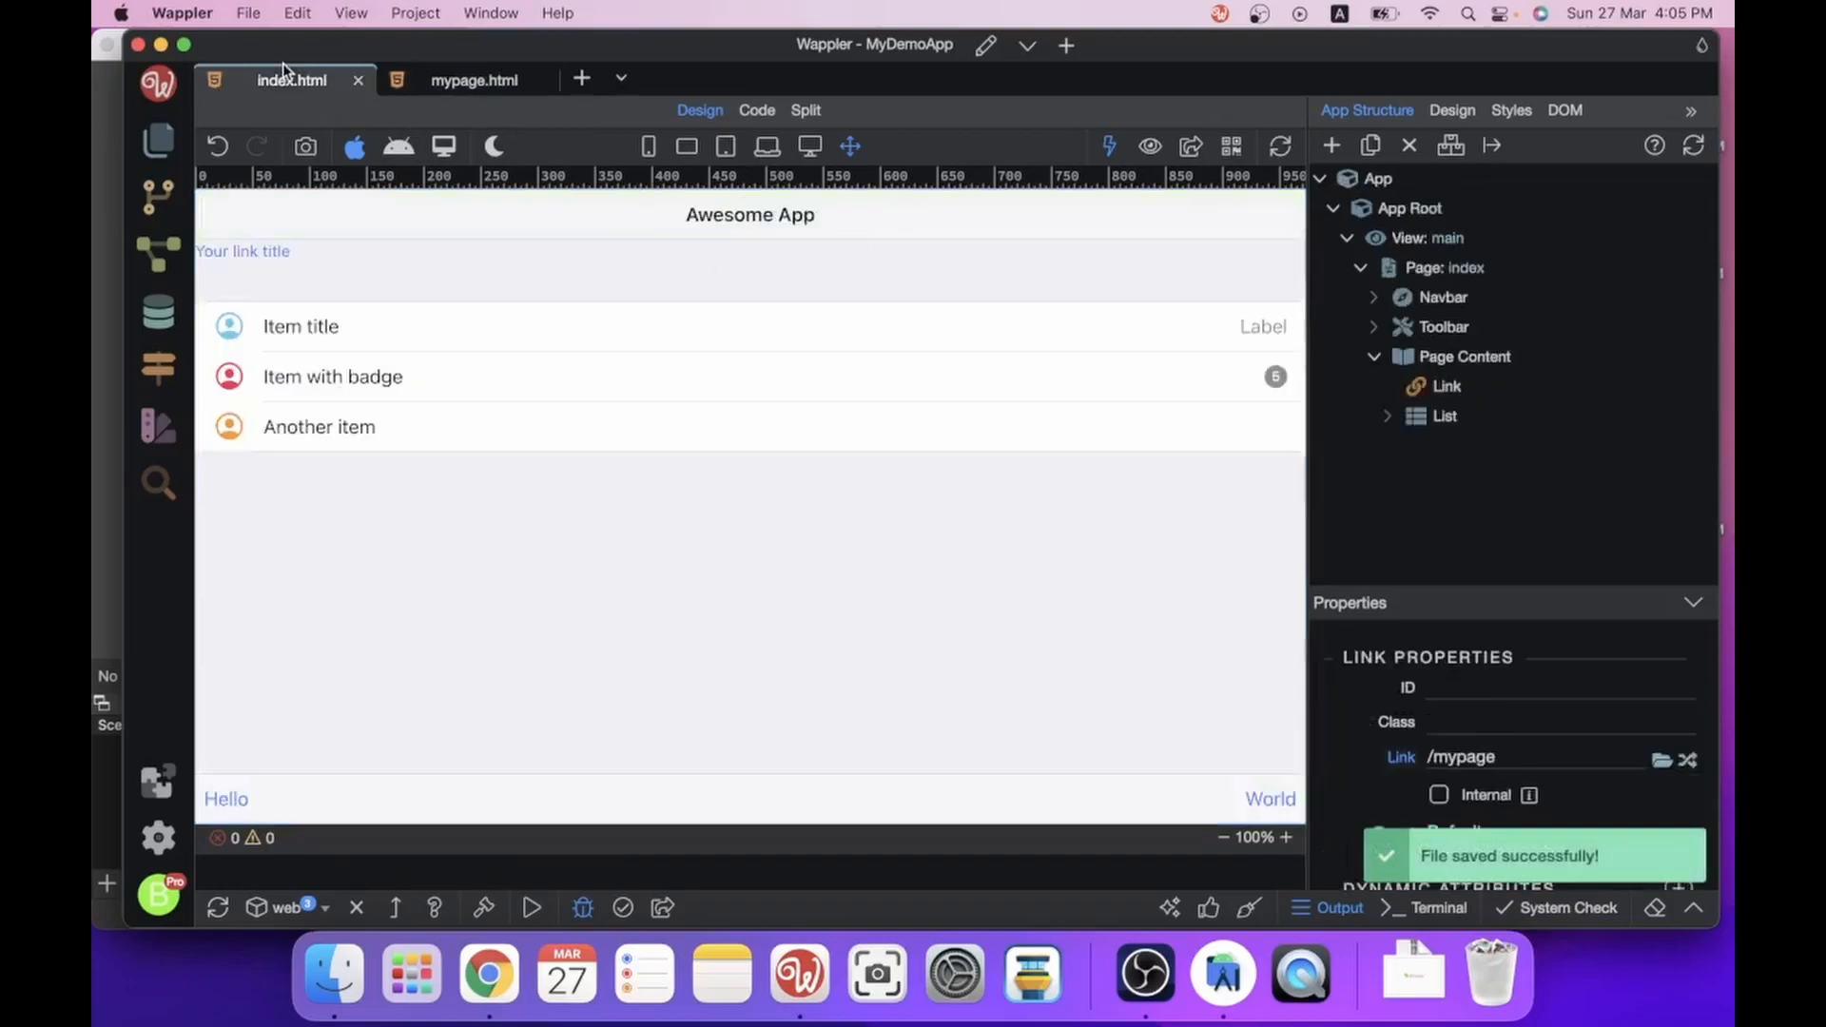
left_click(1187, 149)
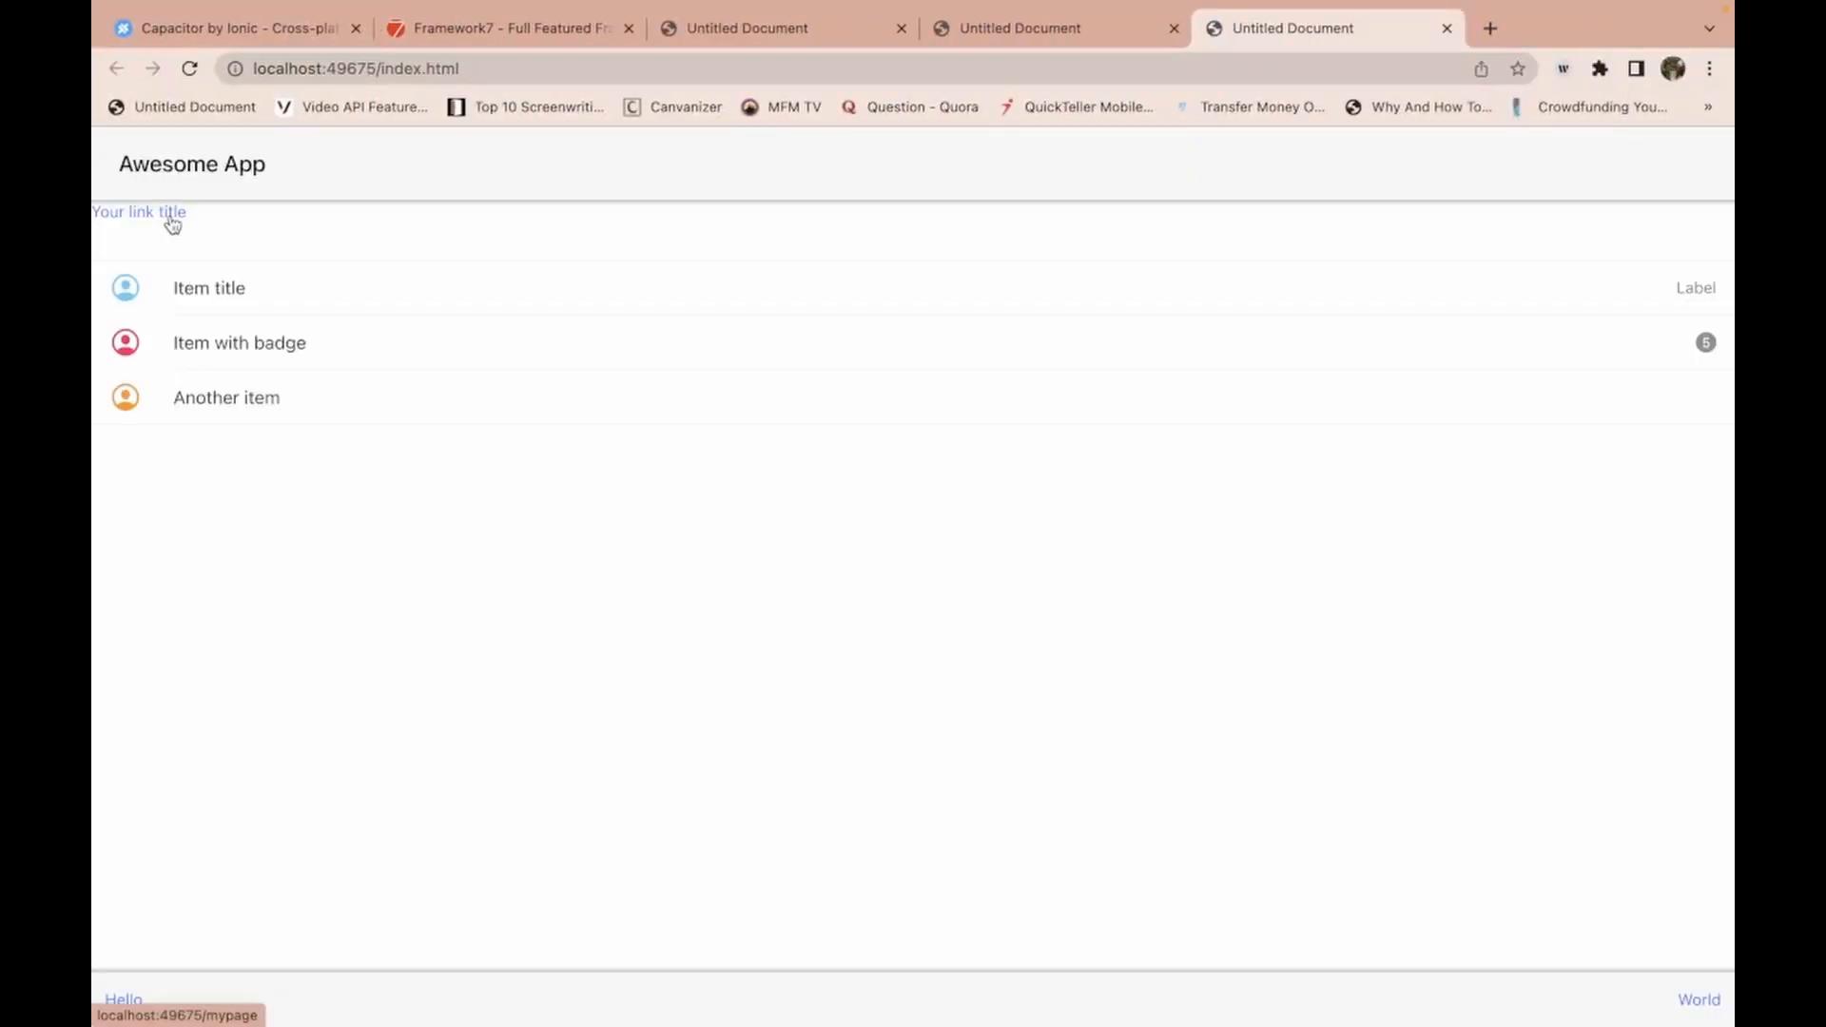
key("ctrl+Left")
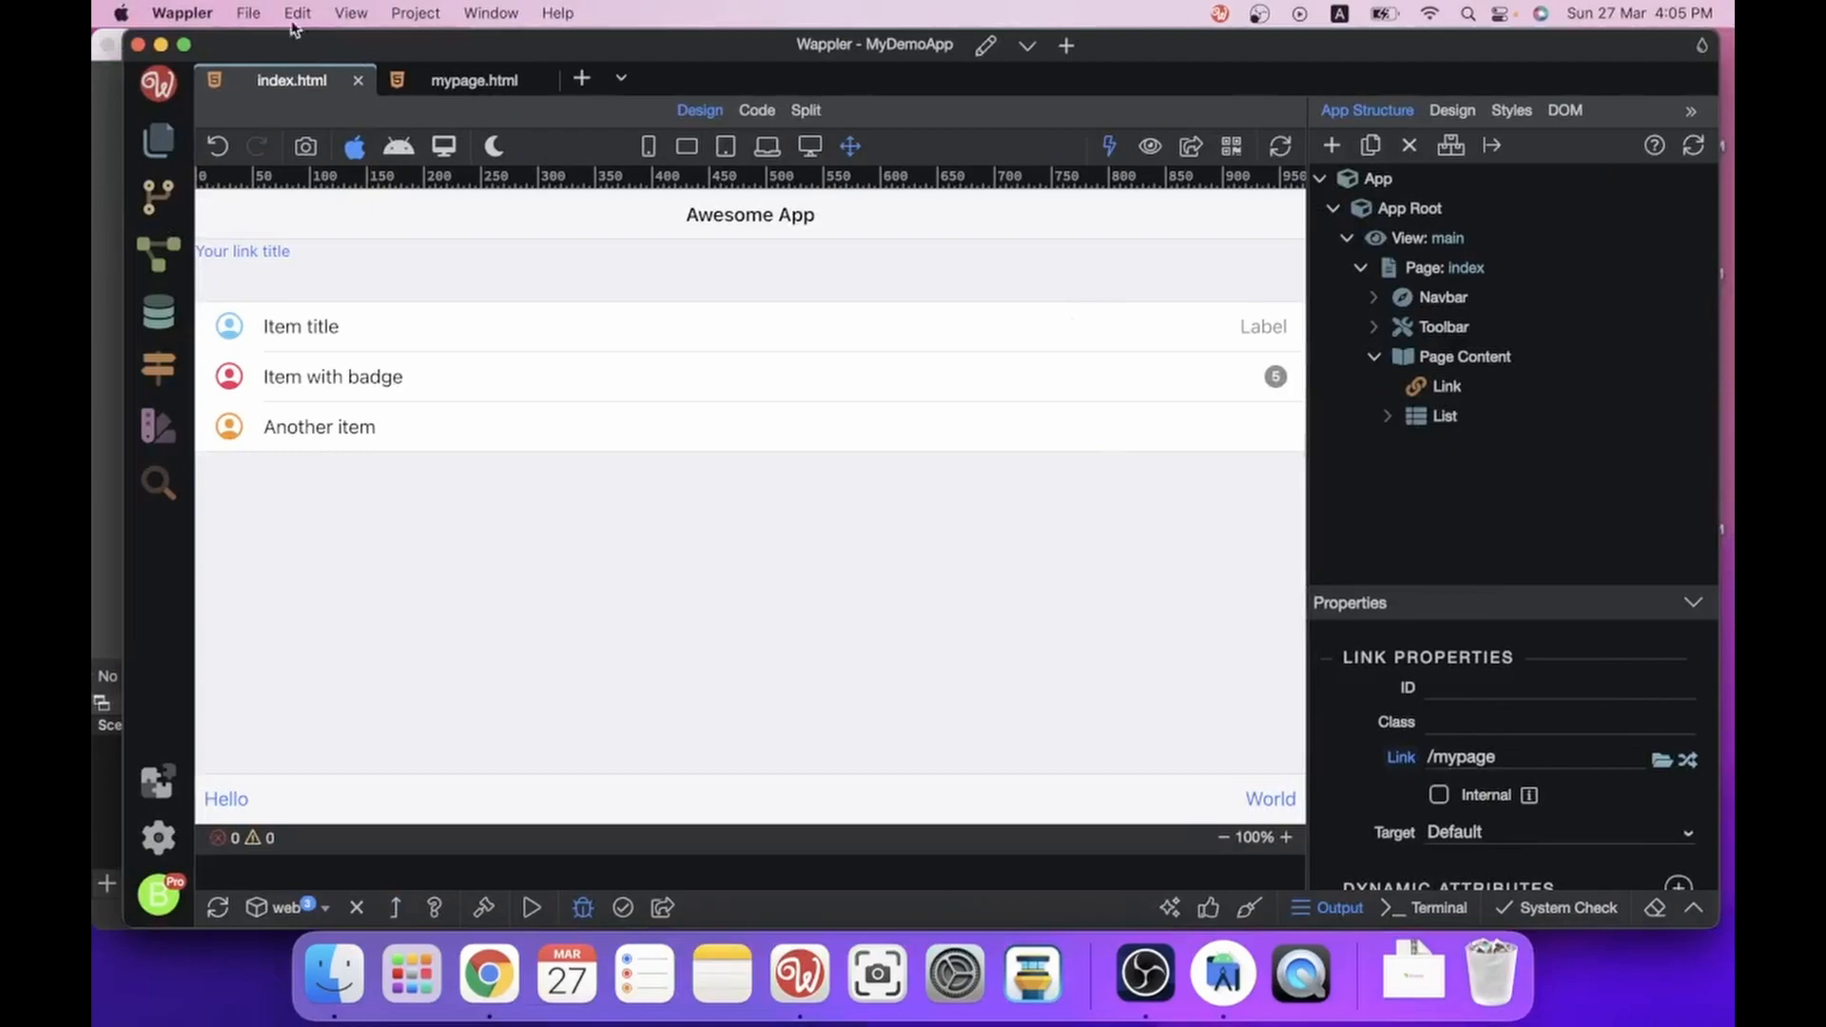
Point the index page's link to the /mypage/:id route with the id parameter "welcome to the page" and save index.html.
left_click(253, 251)
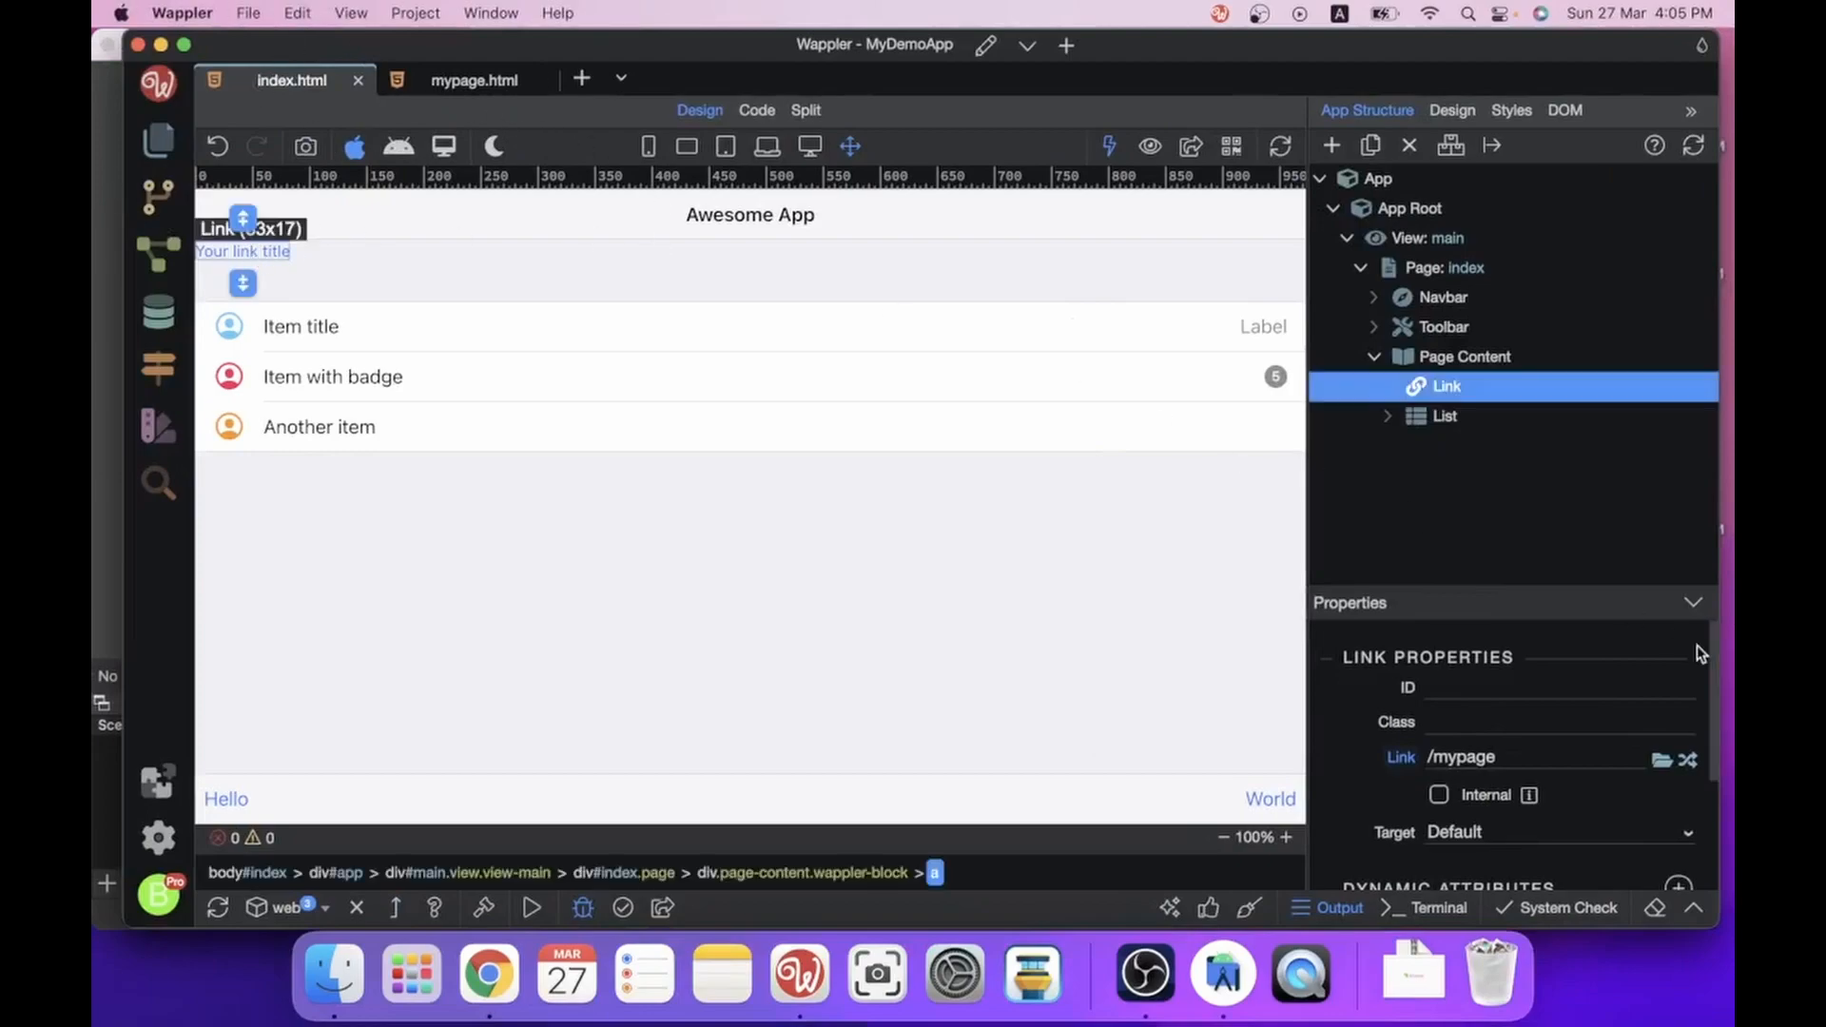
left_click(1685, 763)
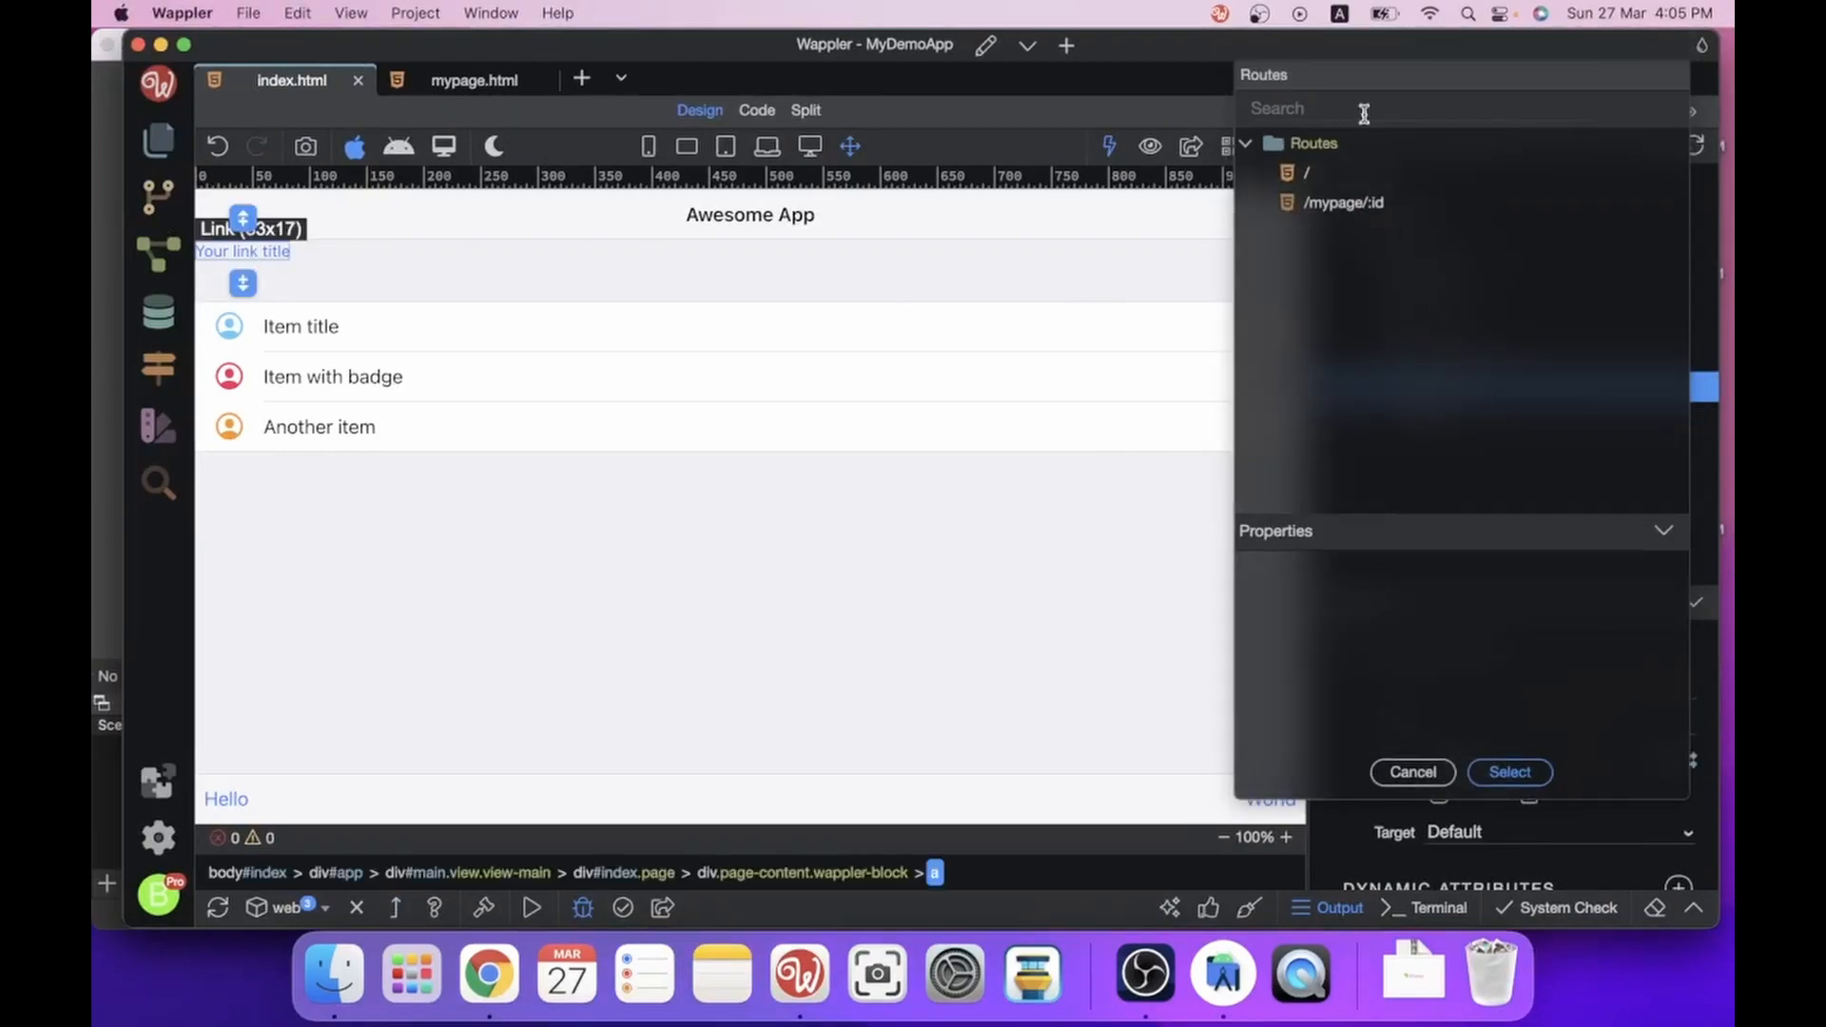
left_click(1369, 215)
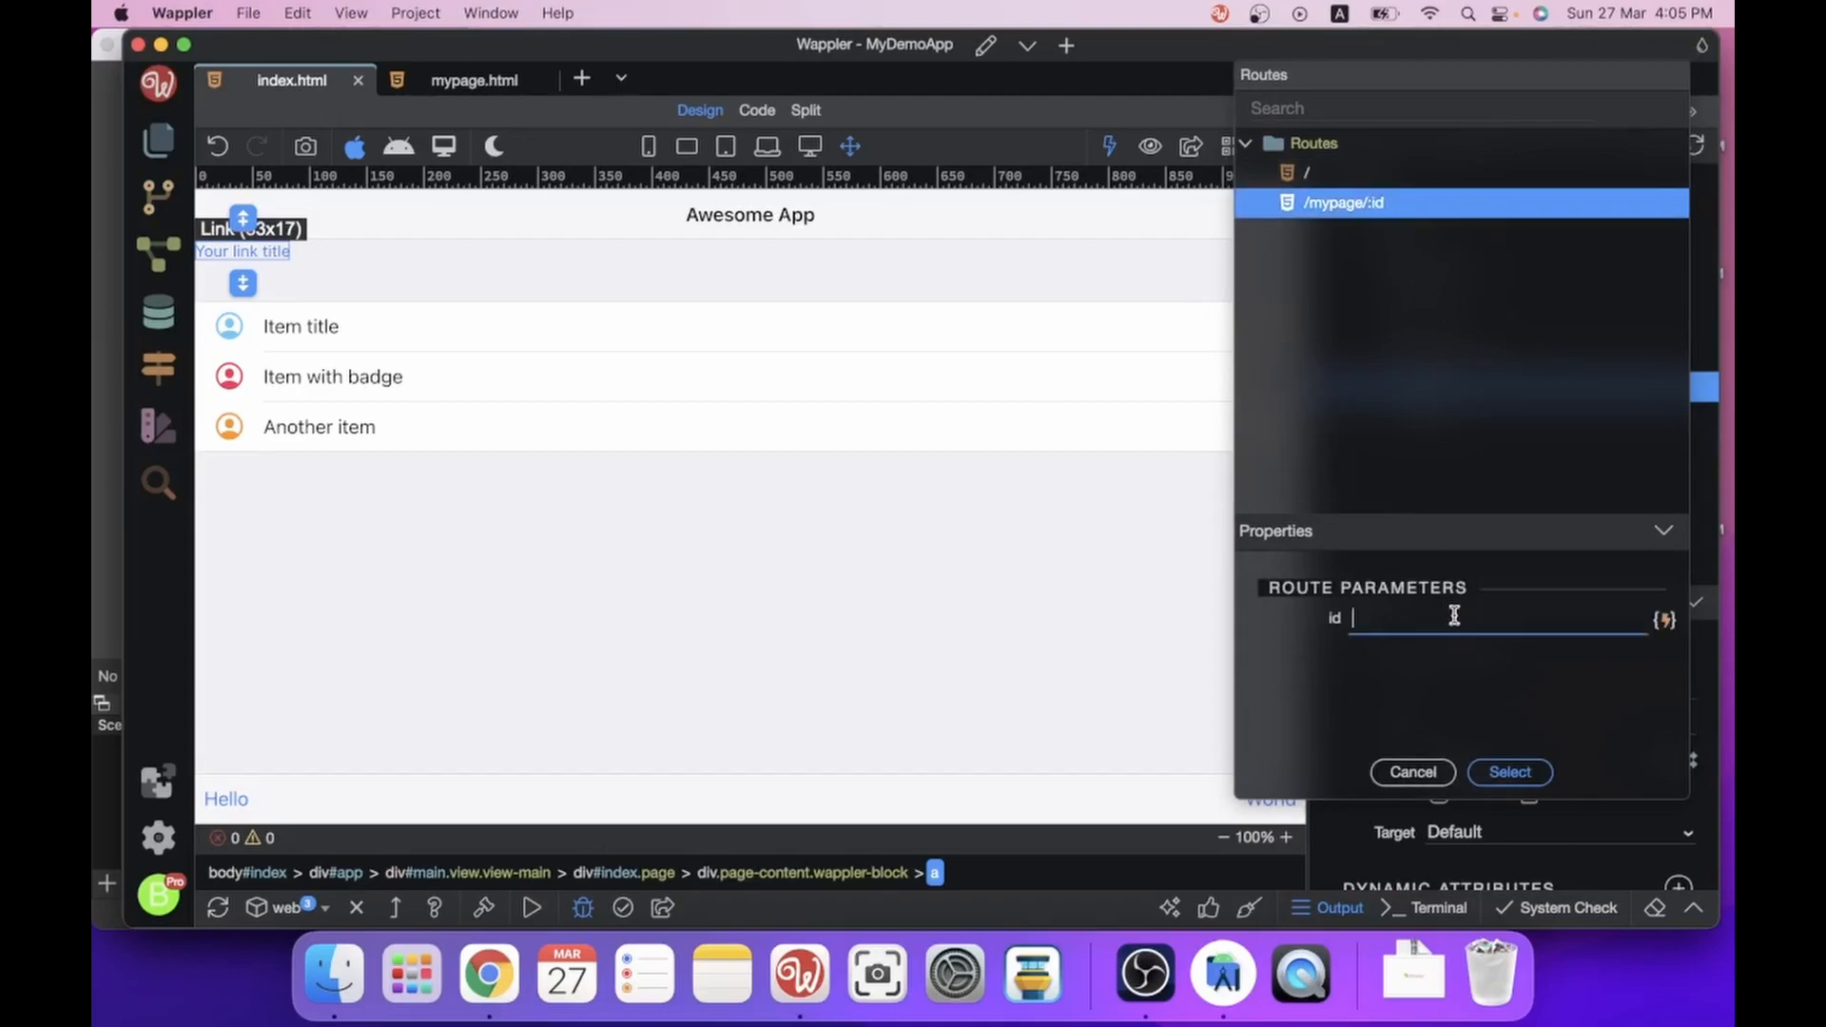
type("we")
type("lcome to the page")
left_click(1494, 766)
key("super+s")
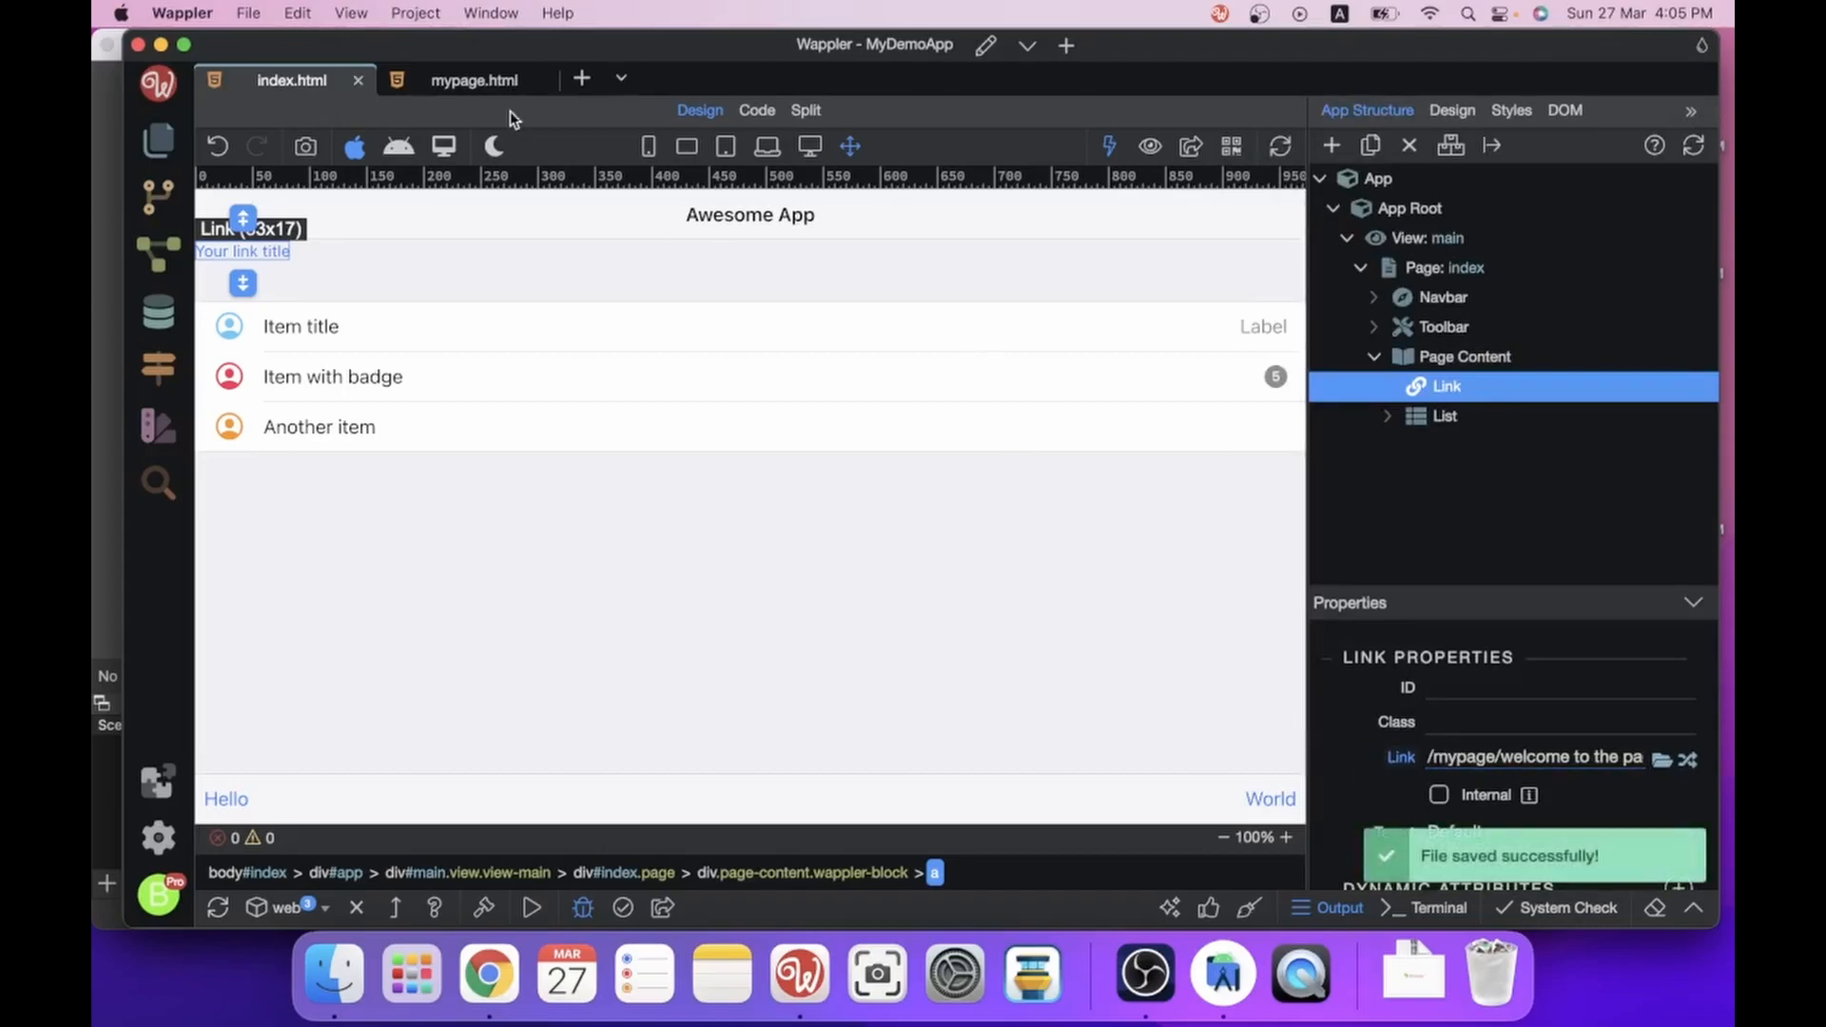
Preview index.html in the browser and follow its link to check the parameter text on the content page.
left_click(1154, 145)
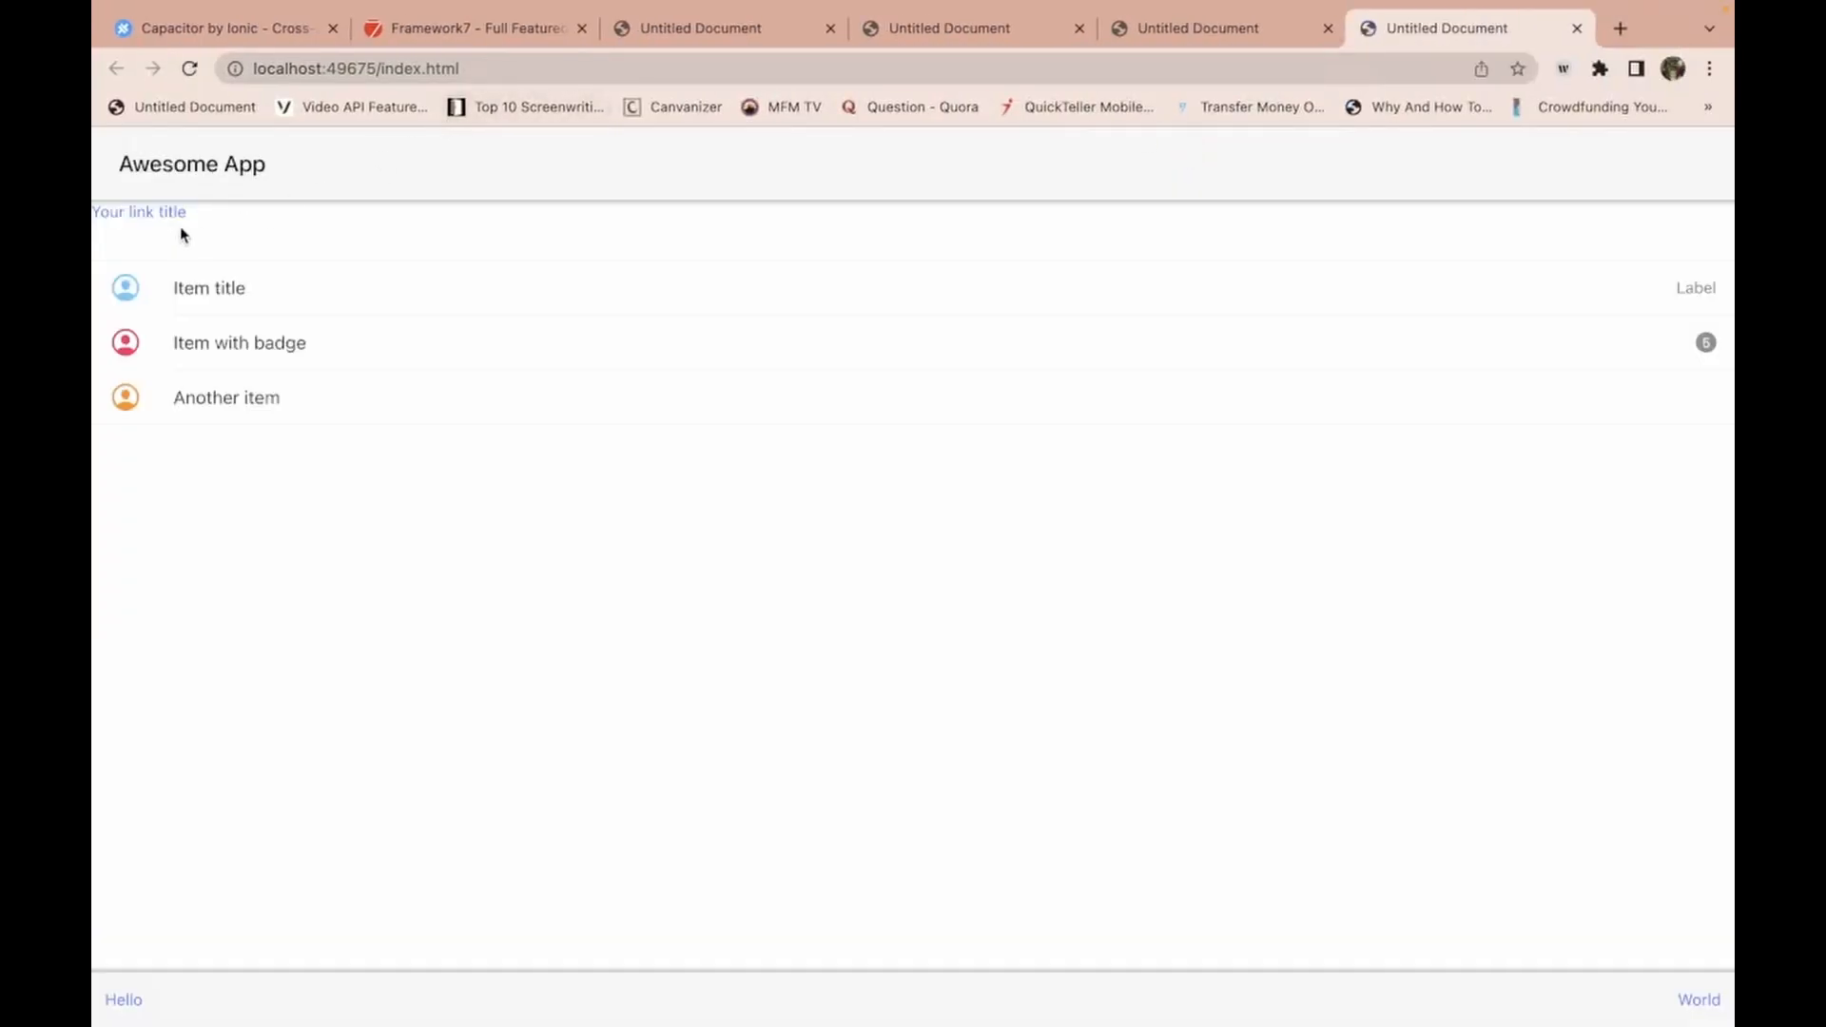
left_click(175, 212)
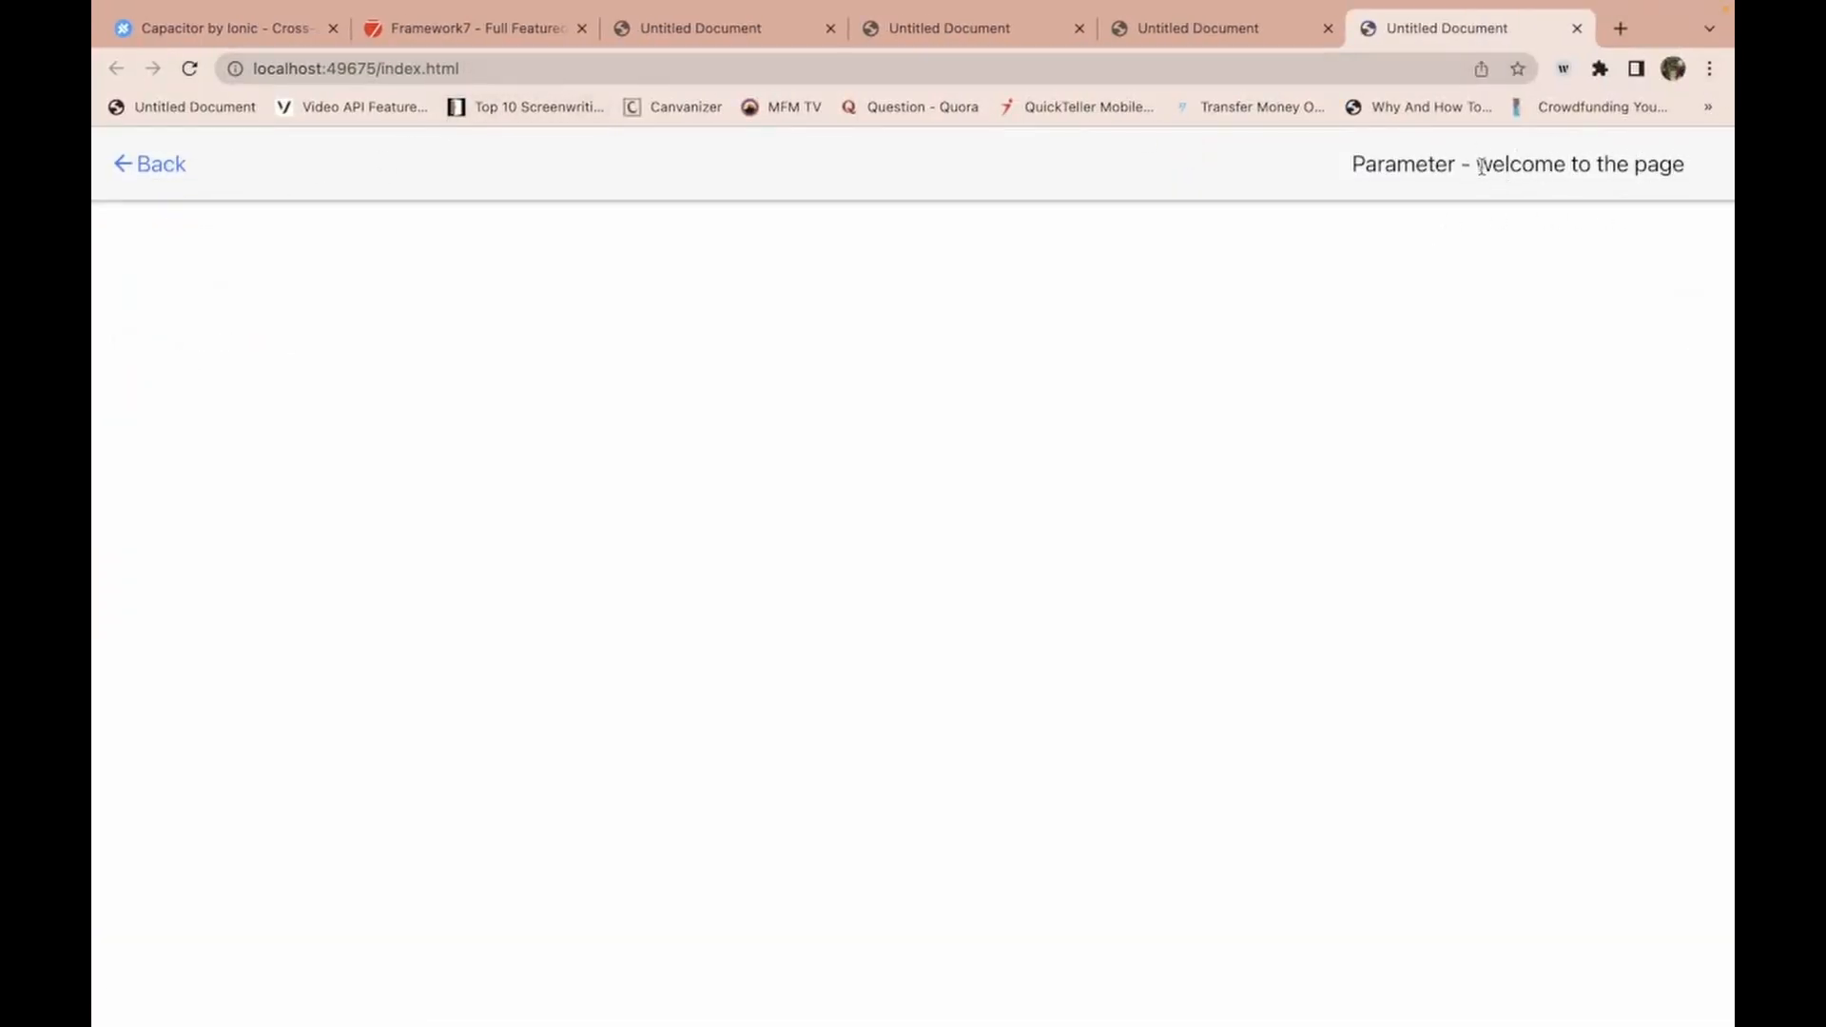
left_click_drag(1480, 169, 1711, 155)
key("ctrl+Left")
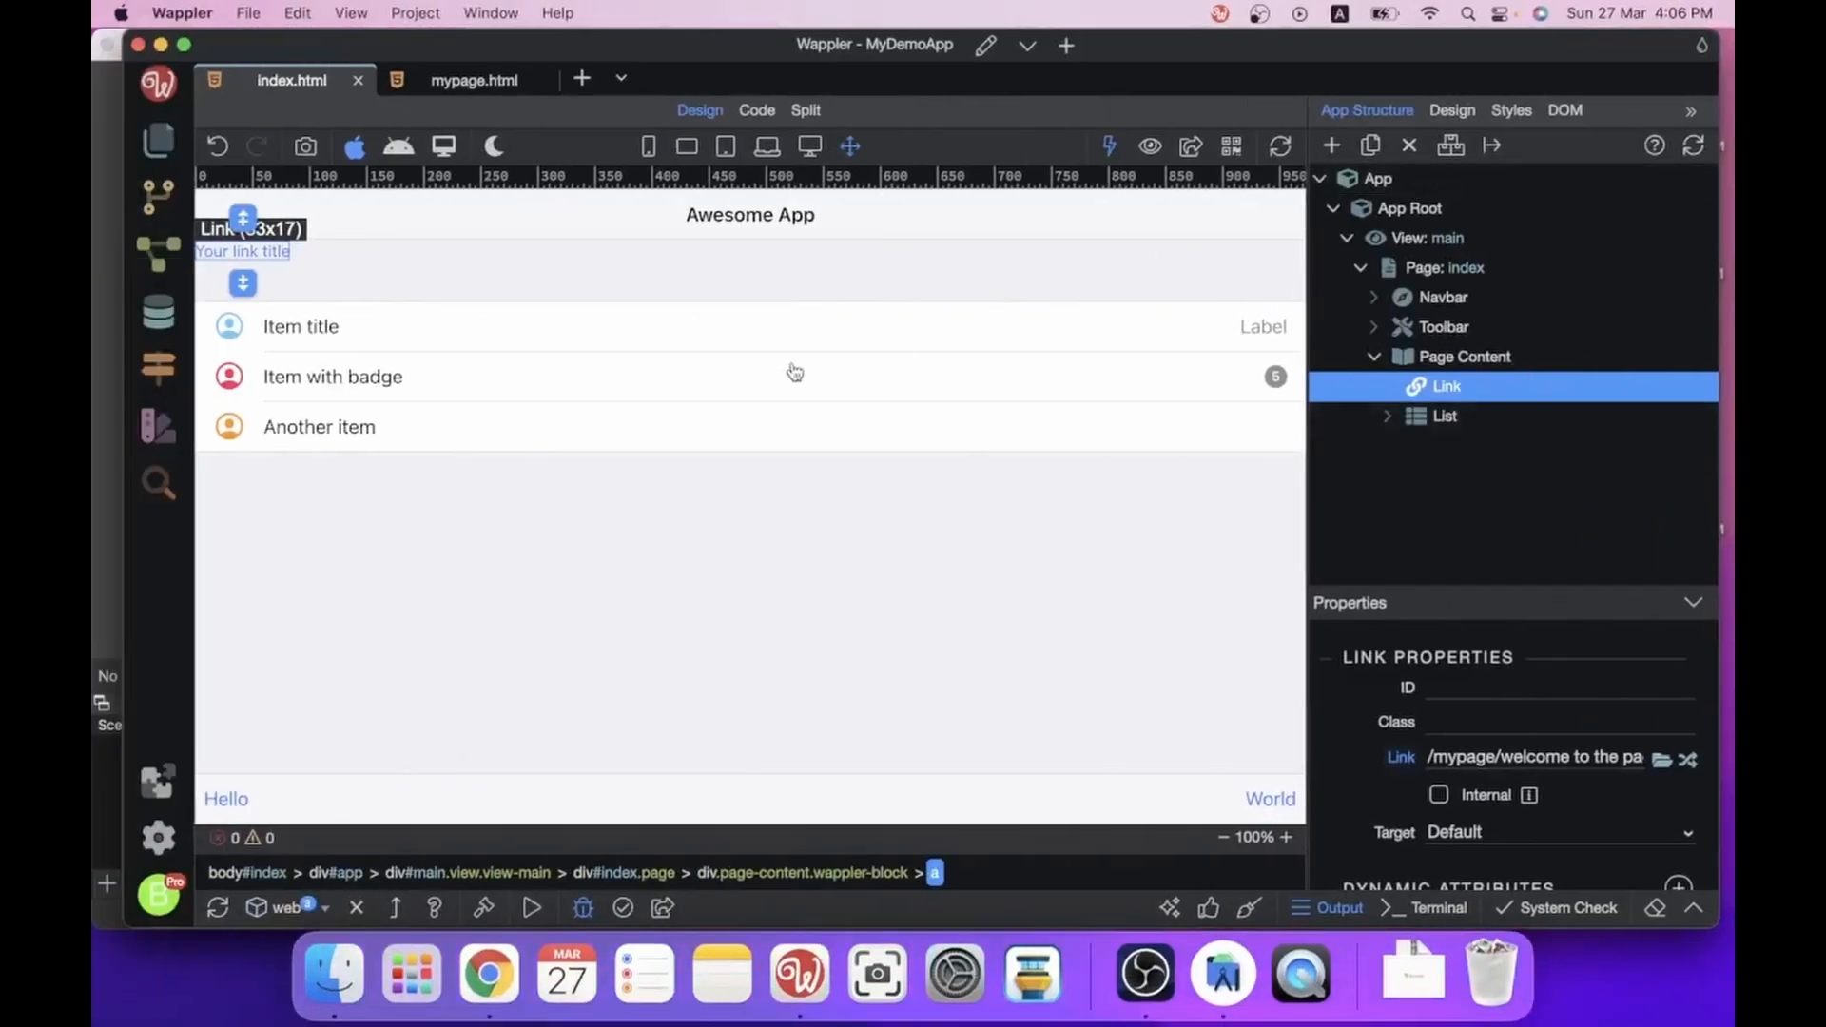
left_click(884, 334)
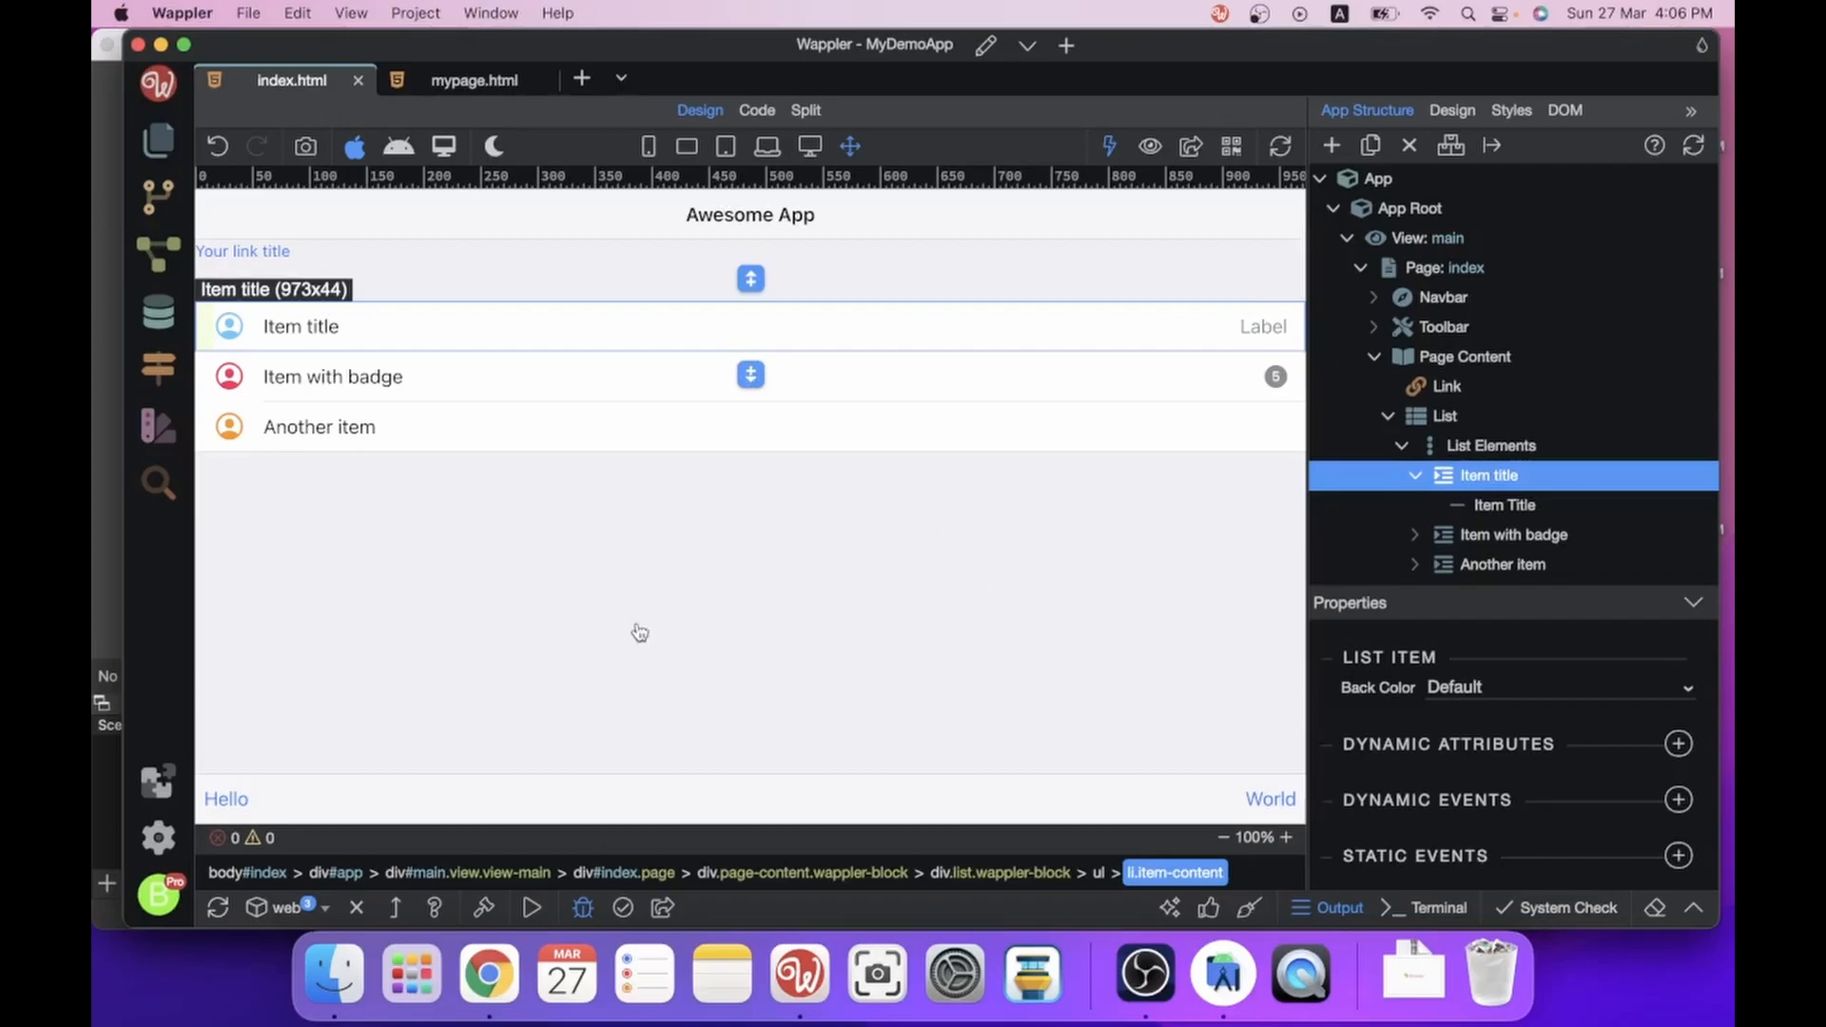
Add the android platform to the project and switch the build target from web to it.
left_click(322, 910)
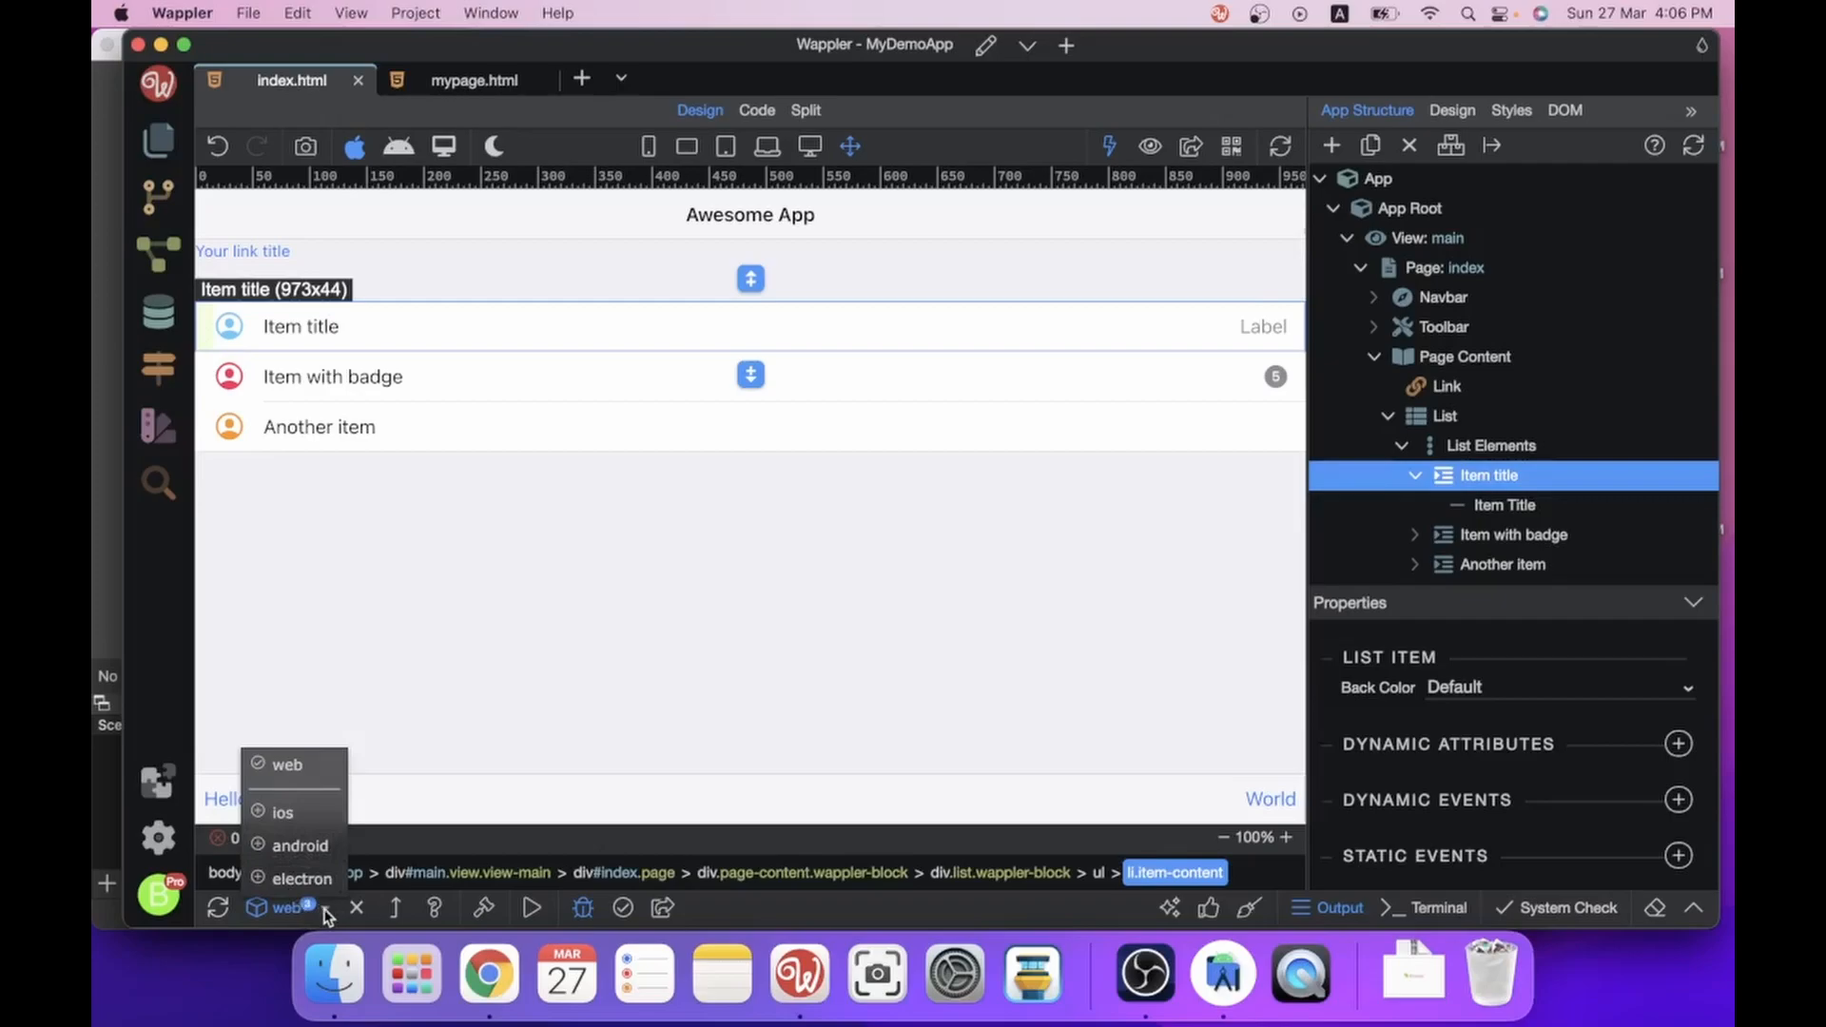
left_click(299, 845)
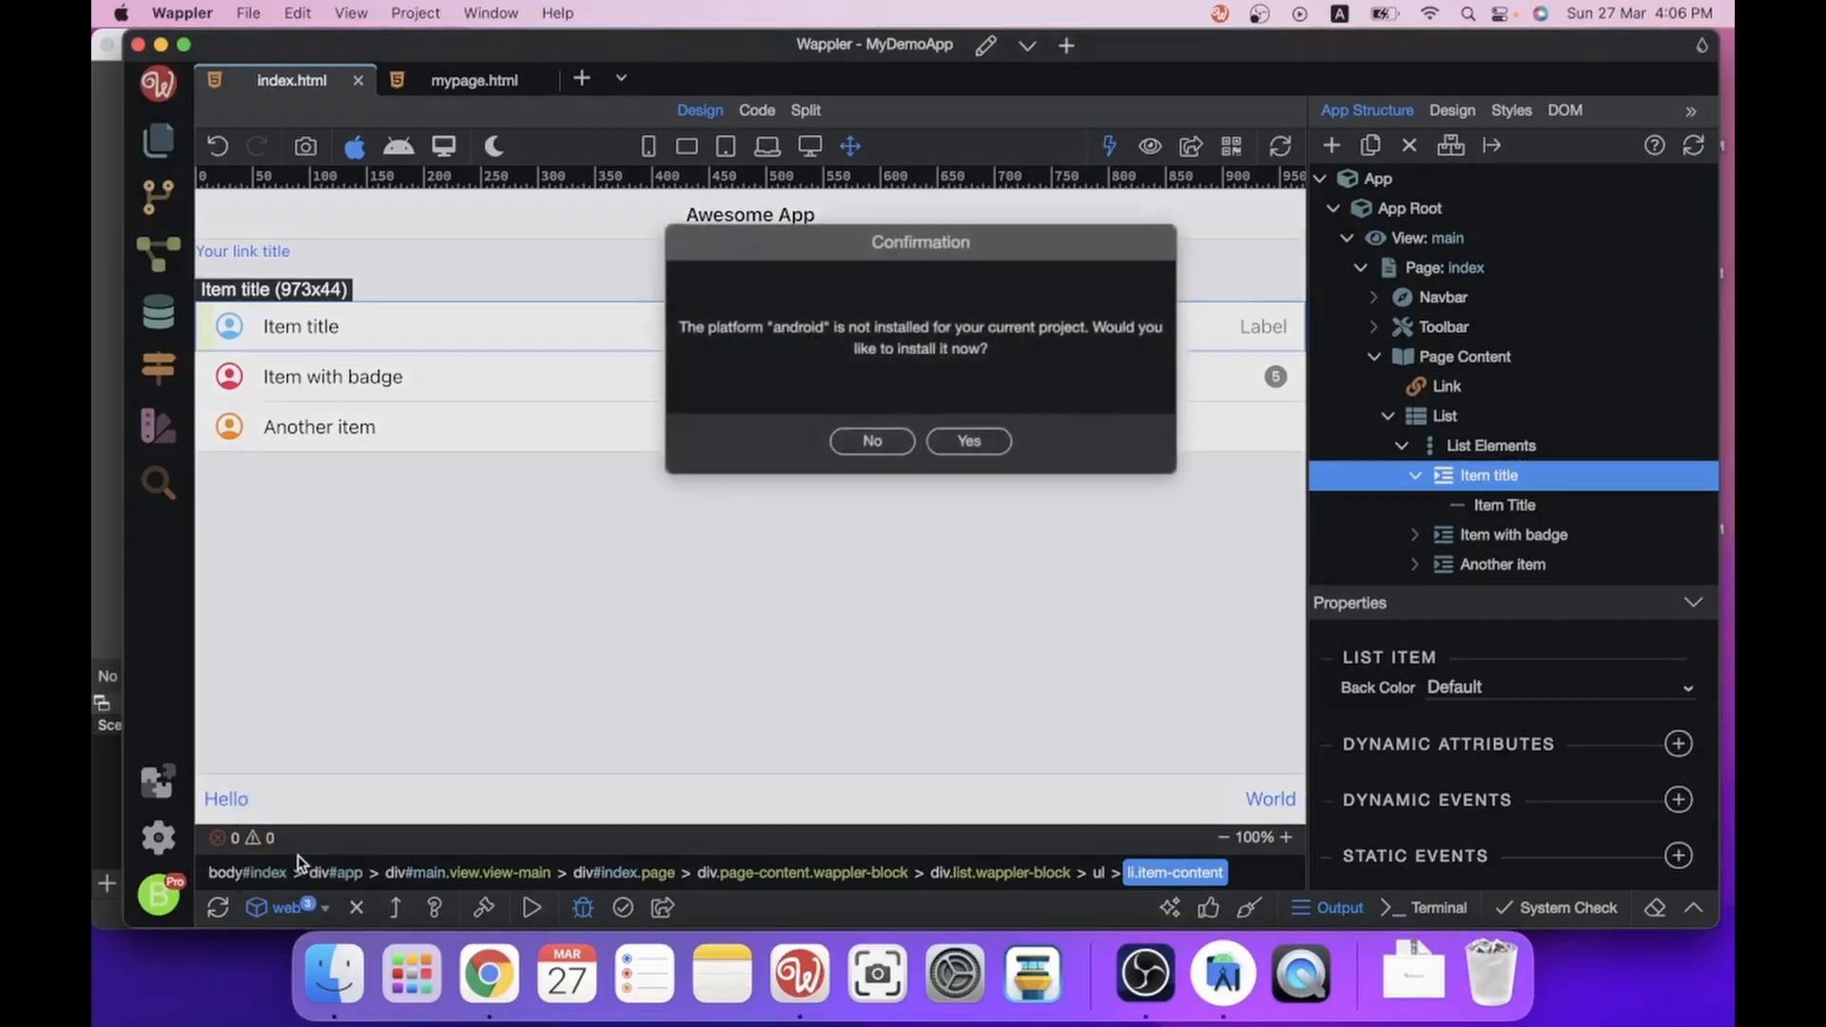
left_click(955, 446)
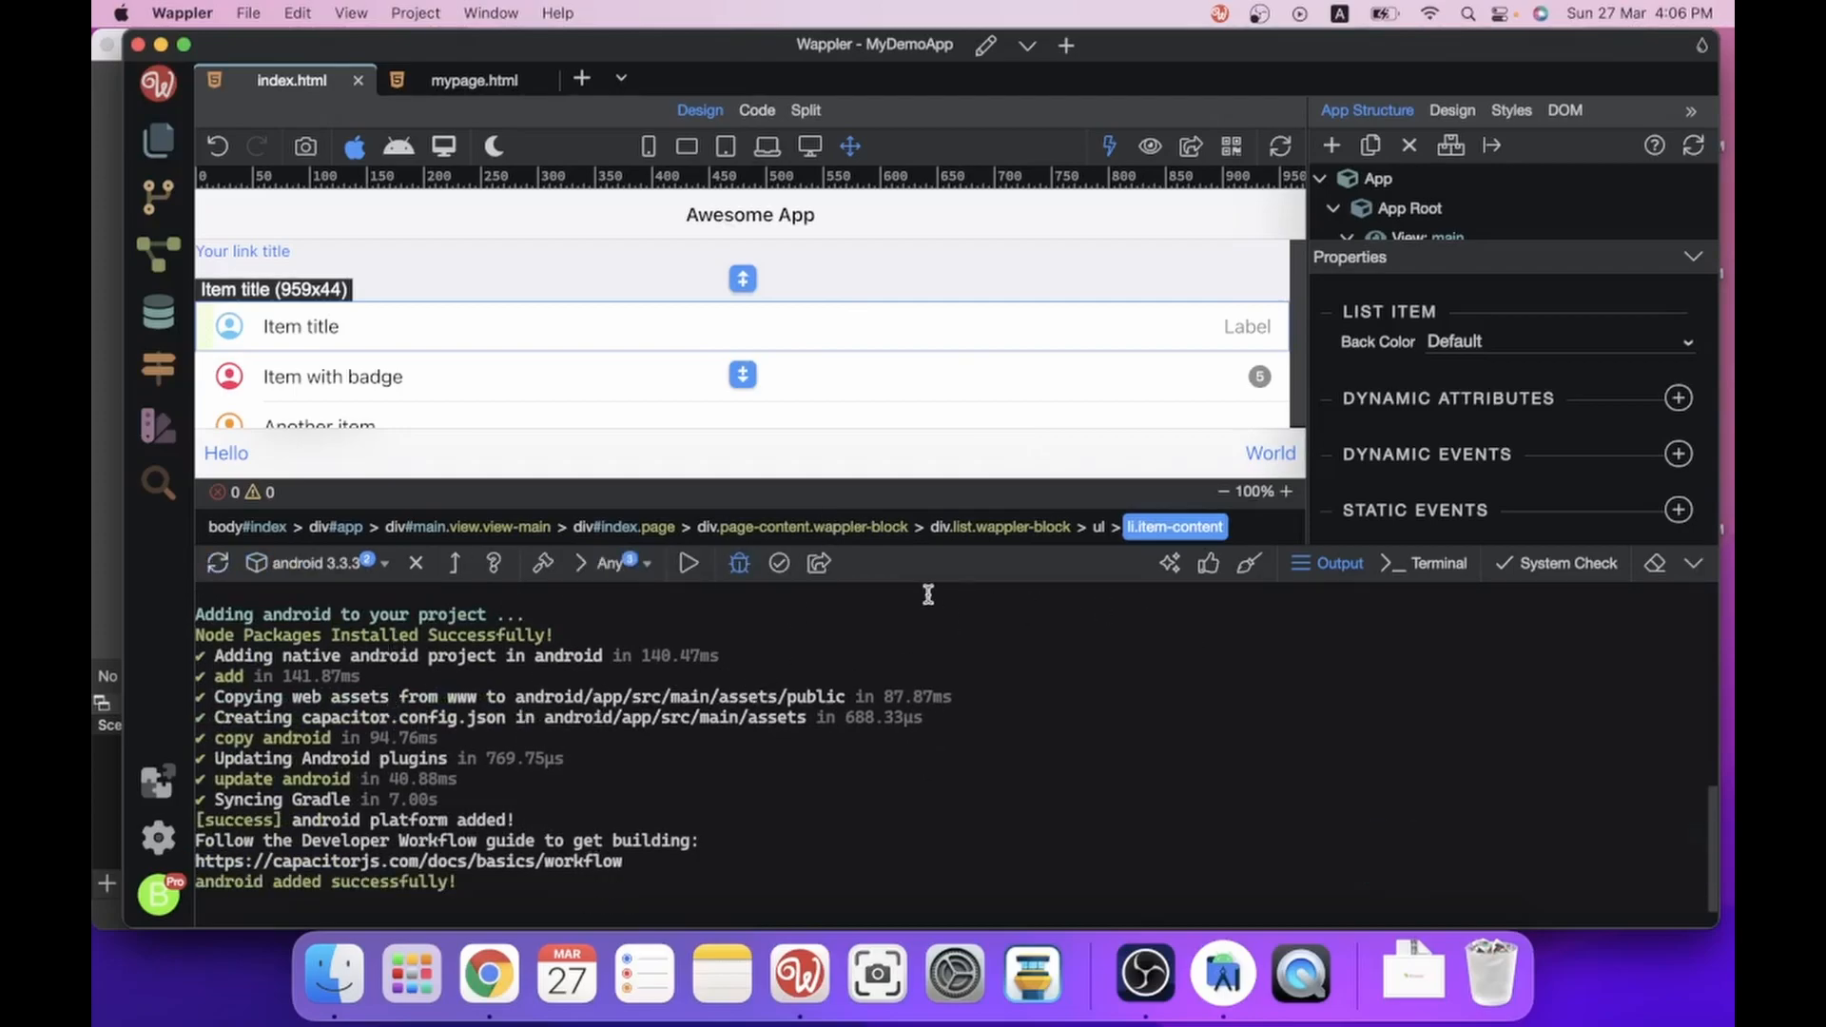
Run the project on the Pixel XL API 31 emulator and place the emulator window beside the design view.
left_click(647, 565)
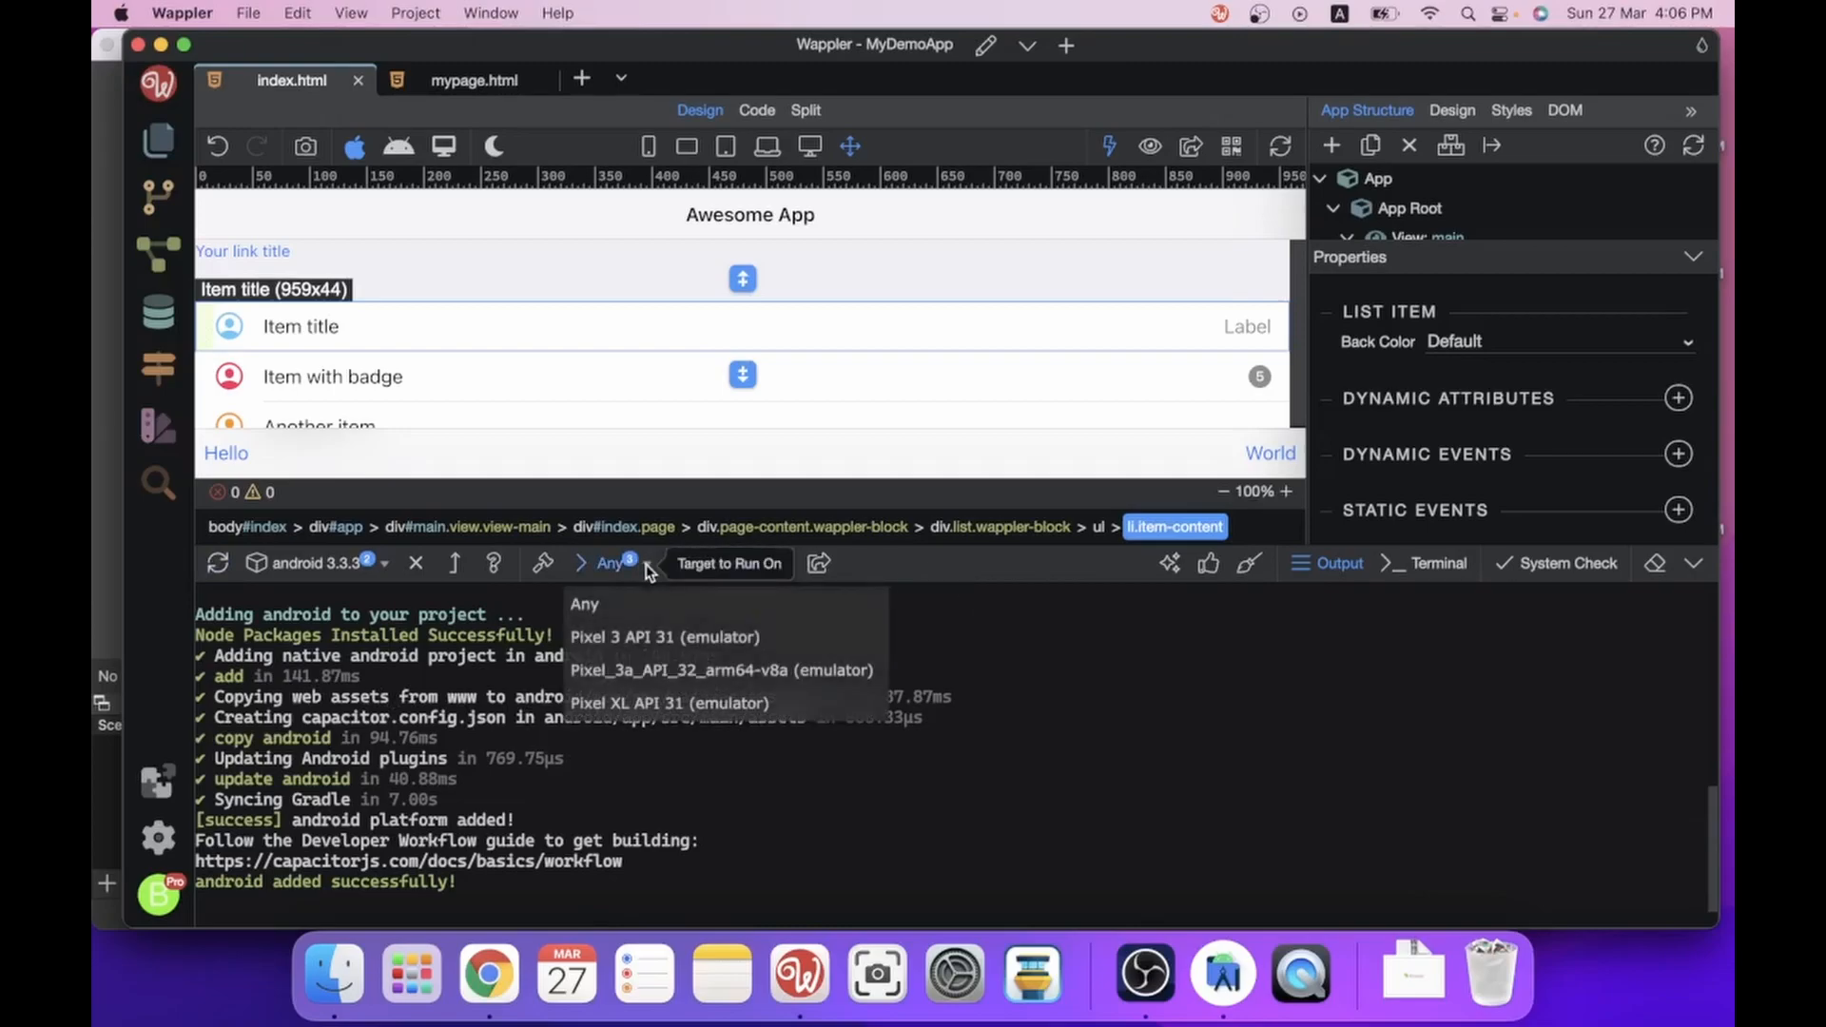
left_click(670, 703)
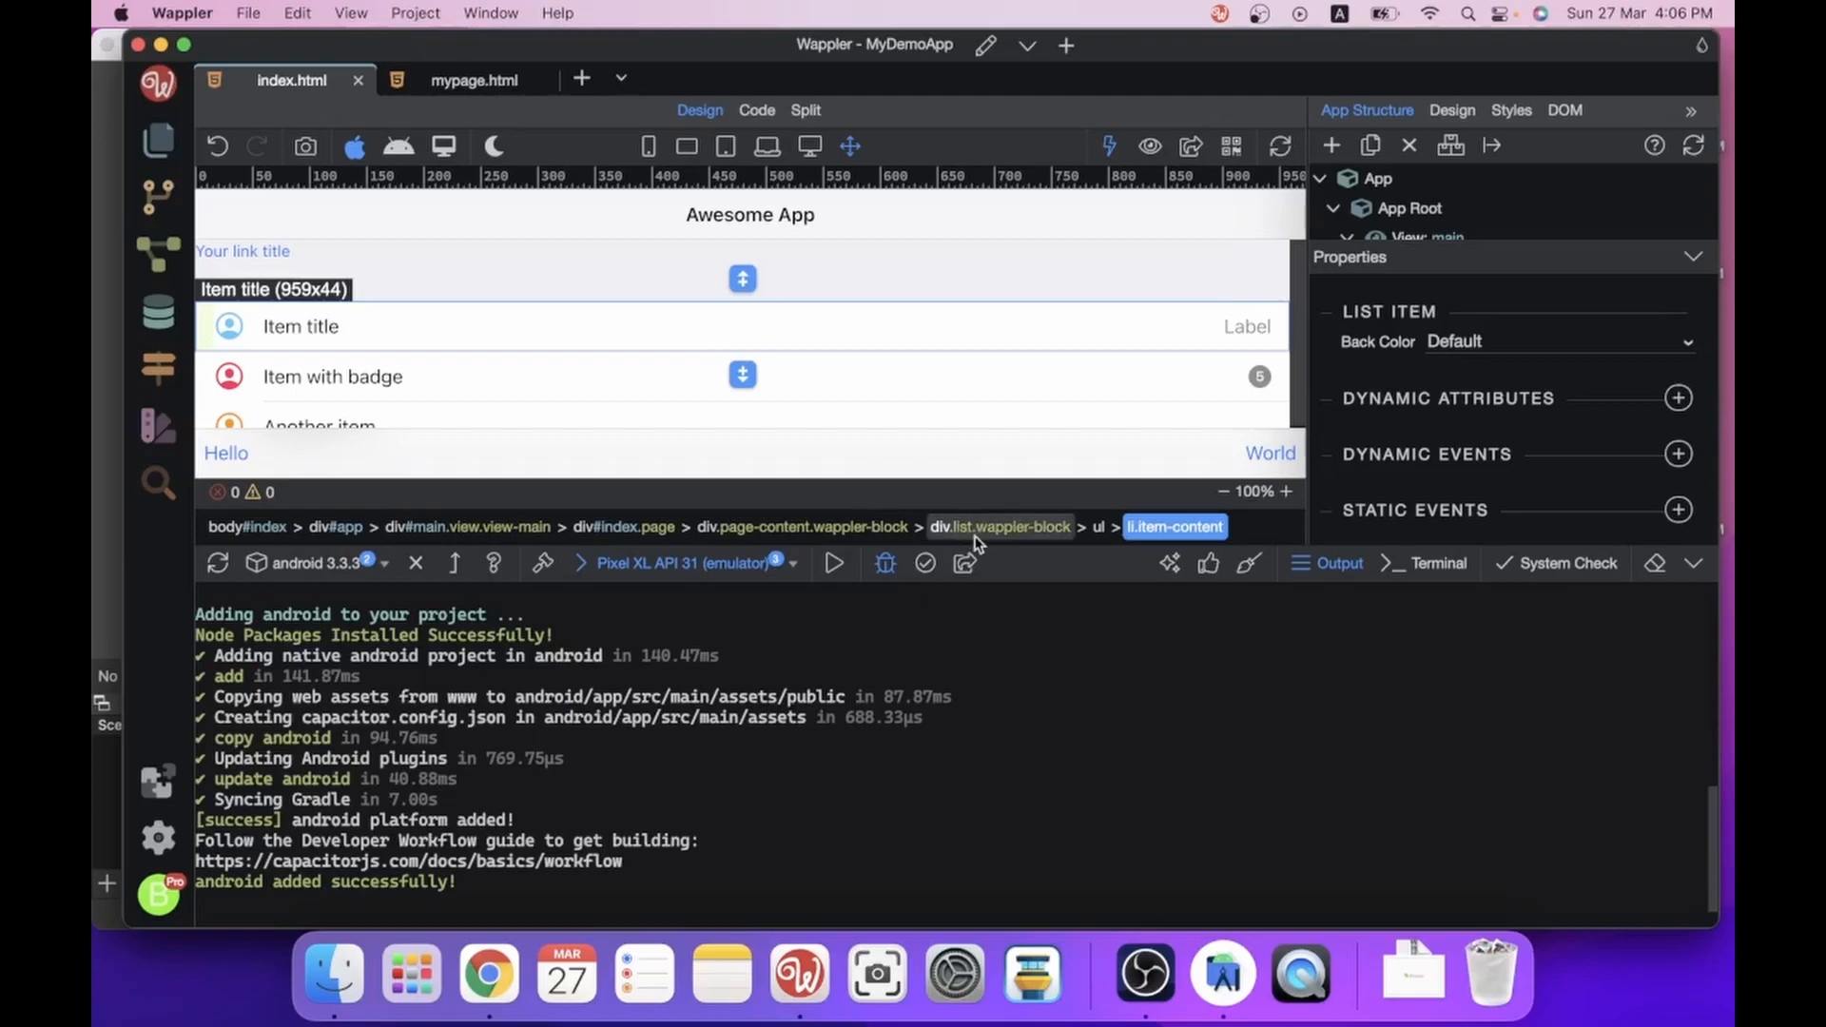
left_click(834, 563)
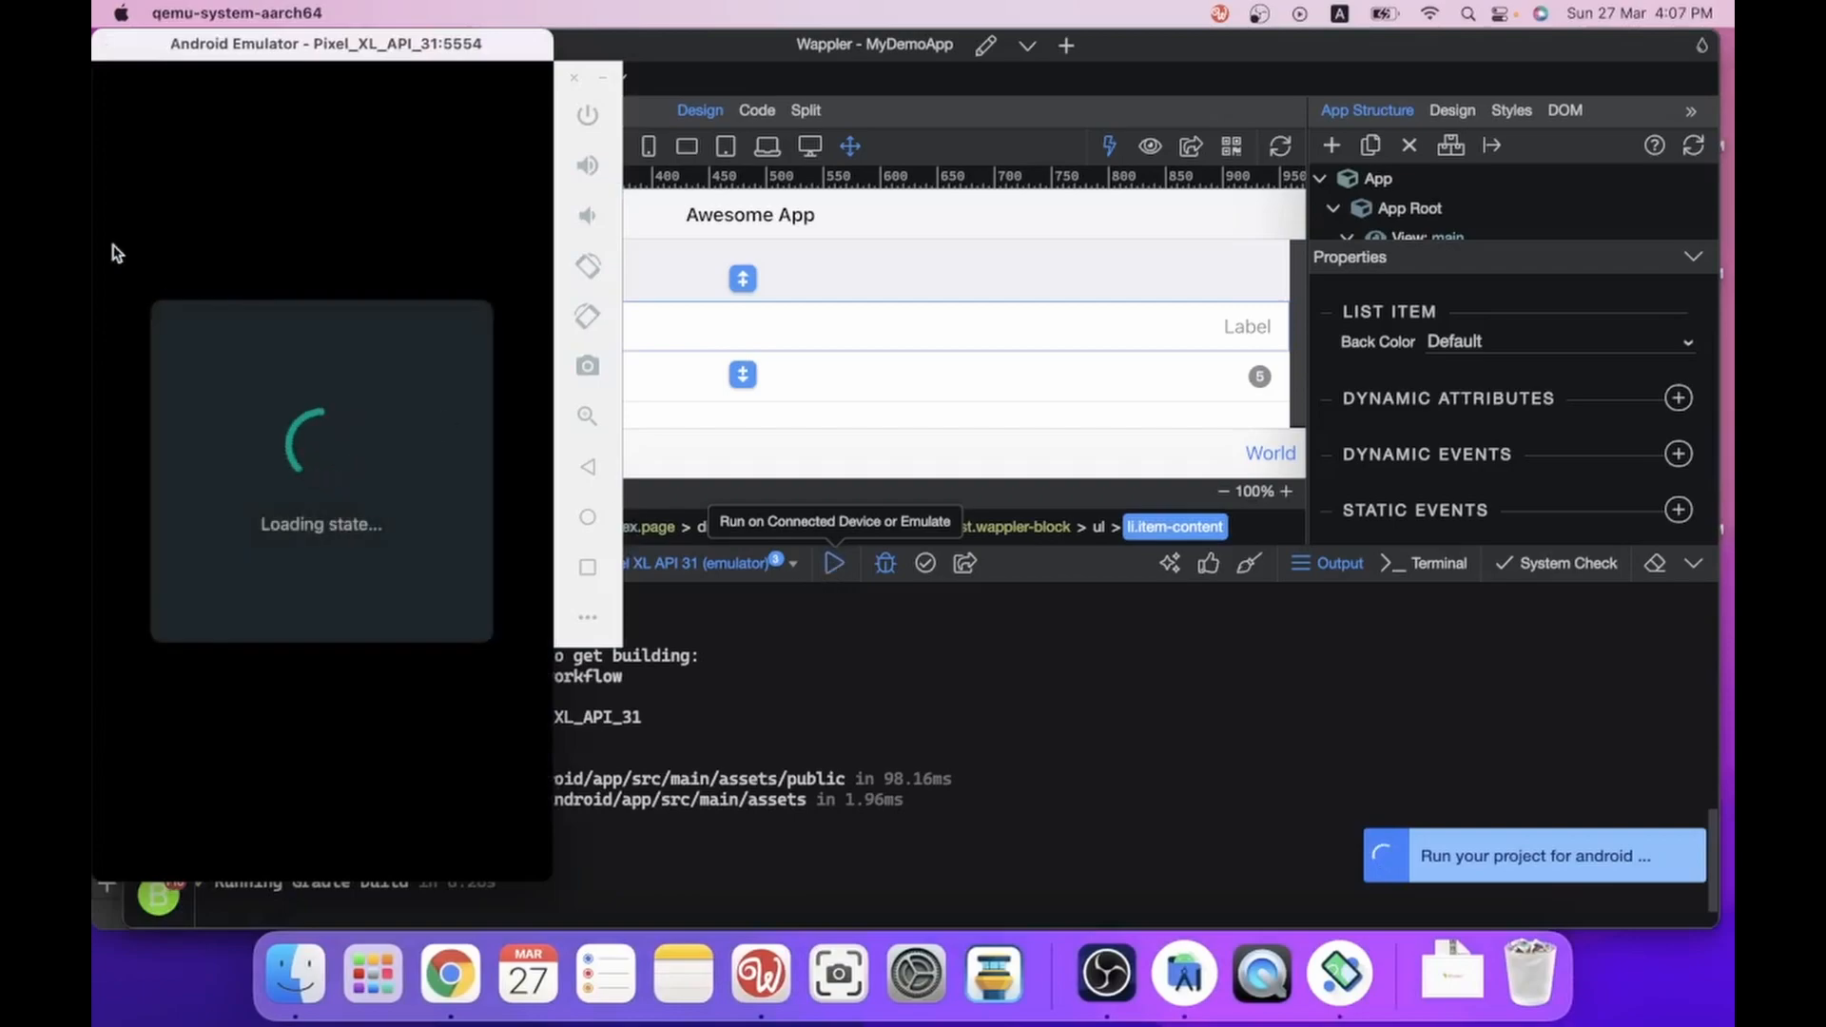
left_click_drag(177, 56, 628, 86)
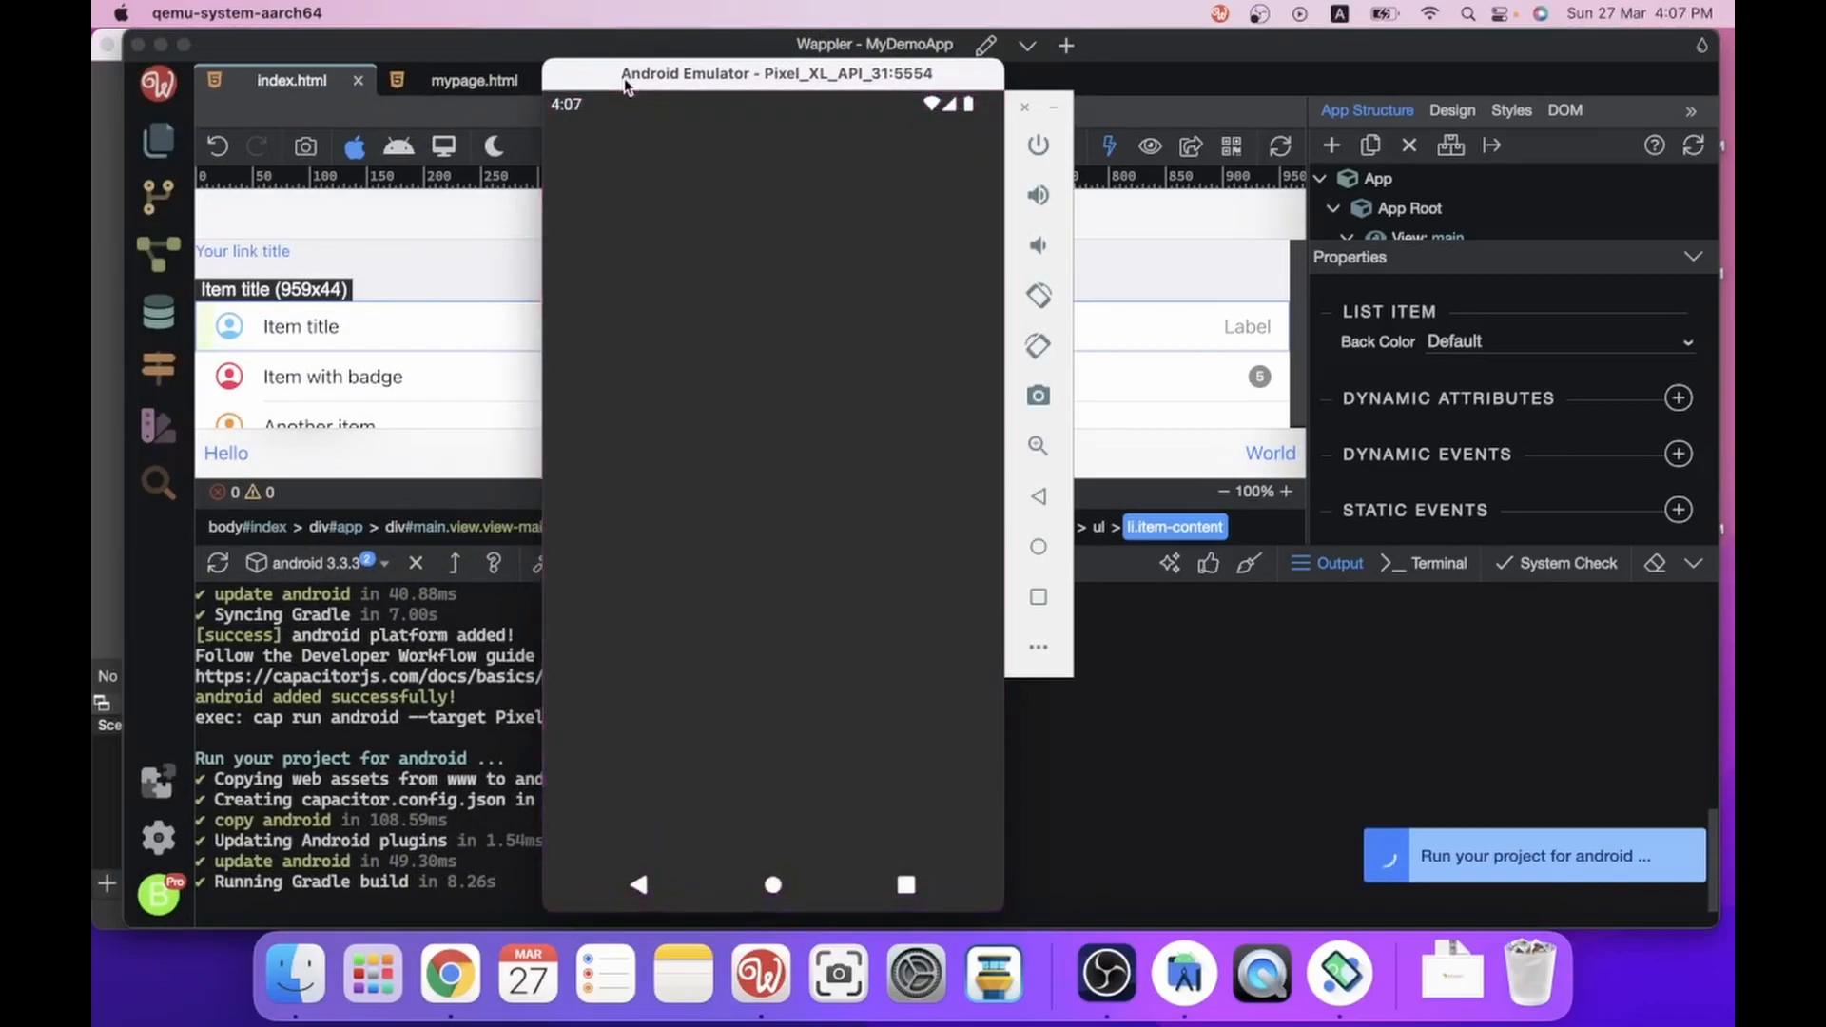
left_click_drag(626, 85, 978, 98)
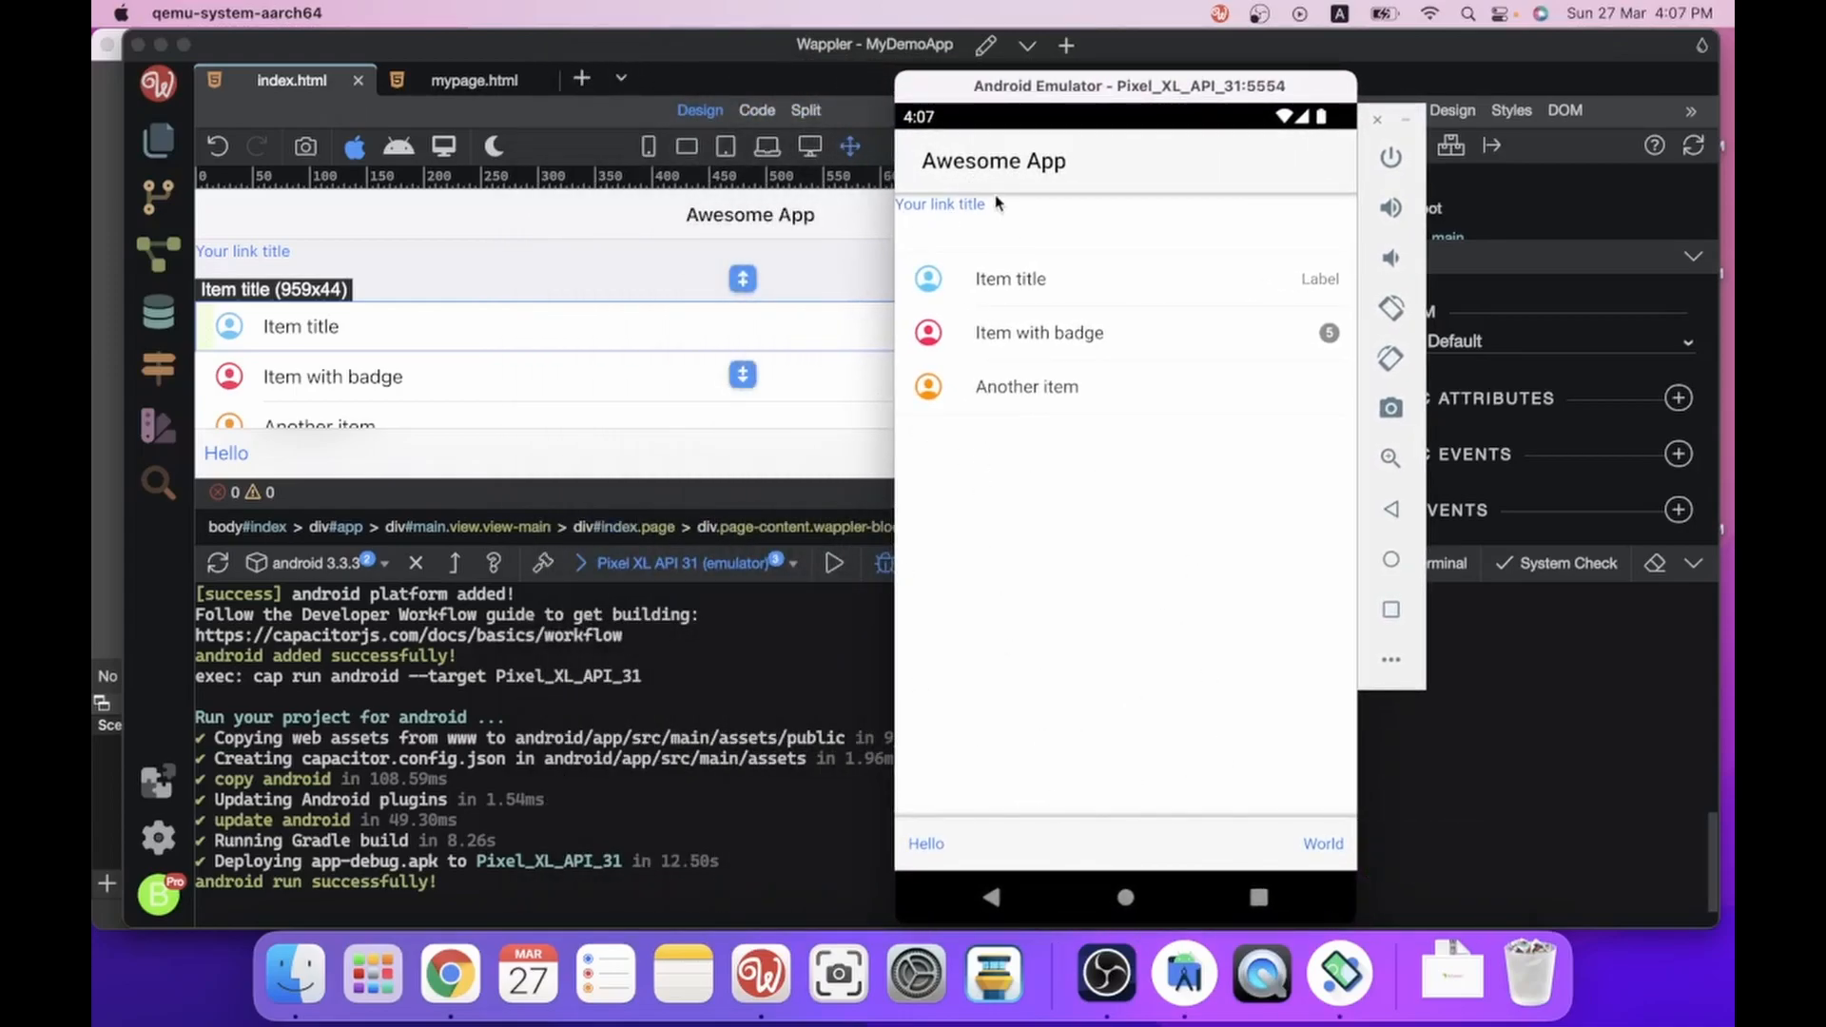
left_click_drag(929, 99, 965, 99)
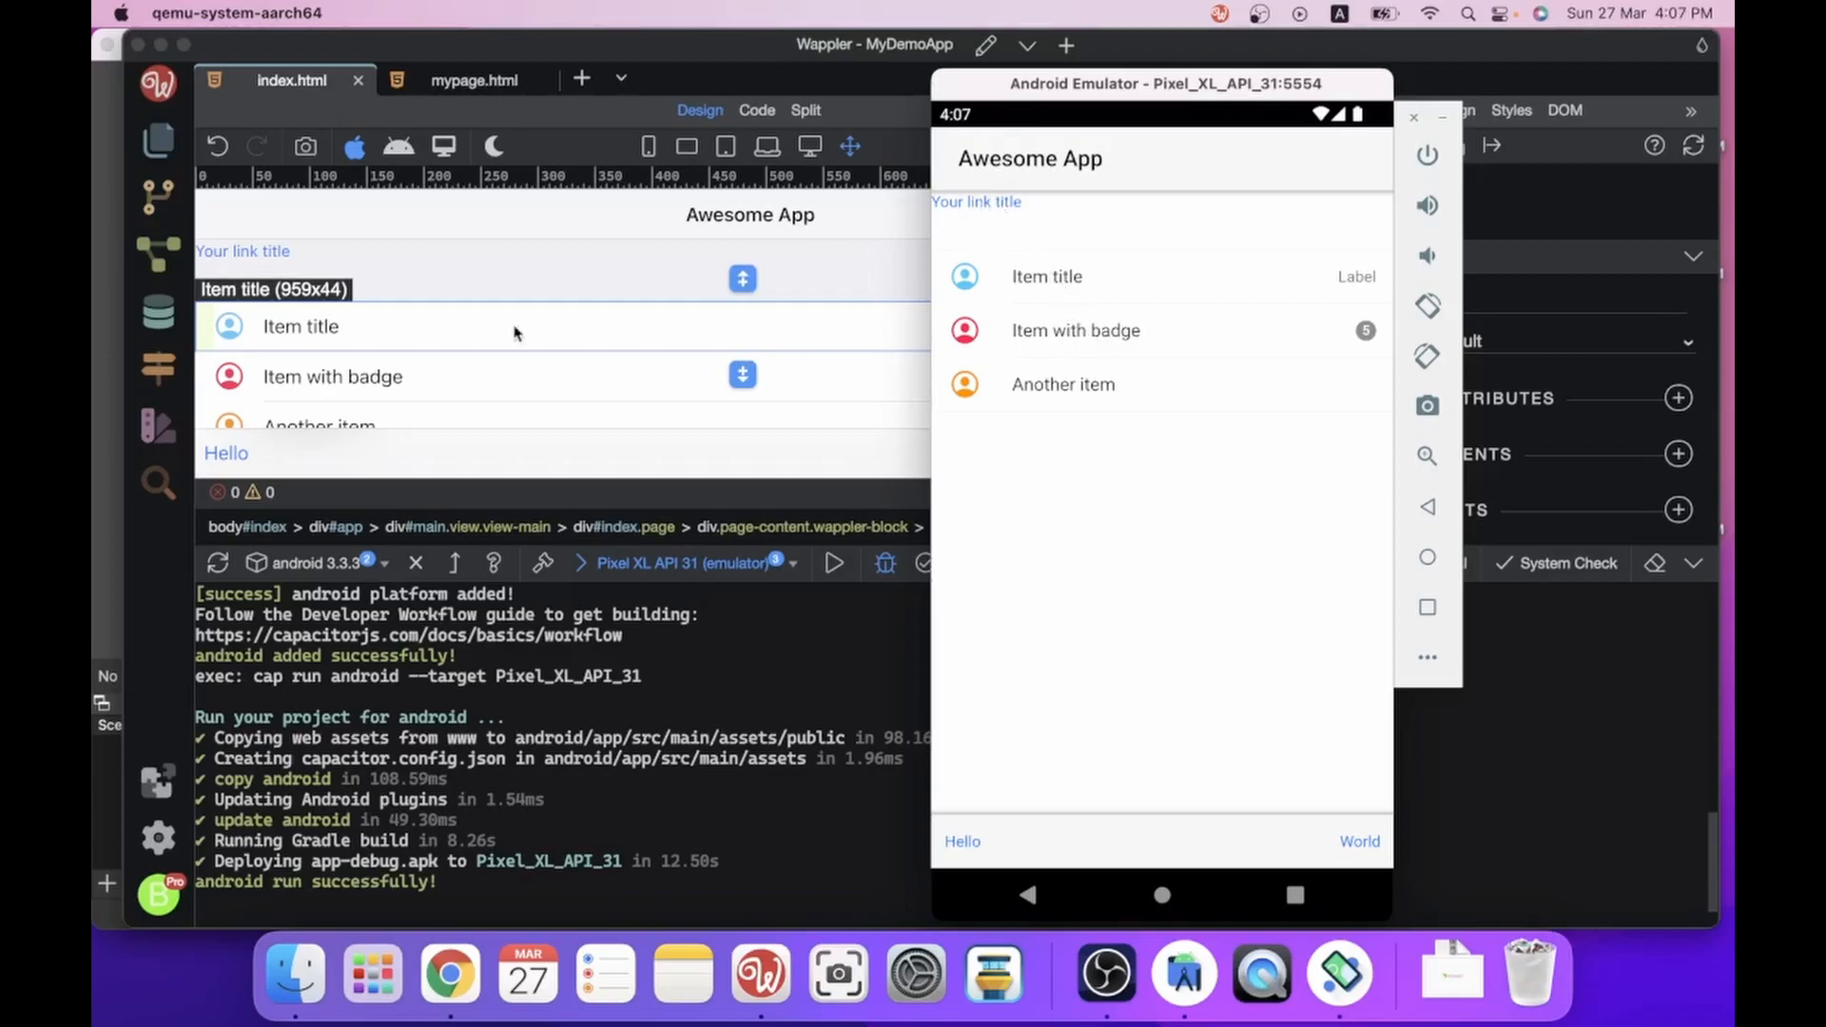
Follow the index page's link in the emulator to check the displayed parameter, and return to the index page.
left_click(982, 206)
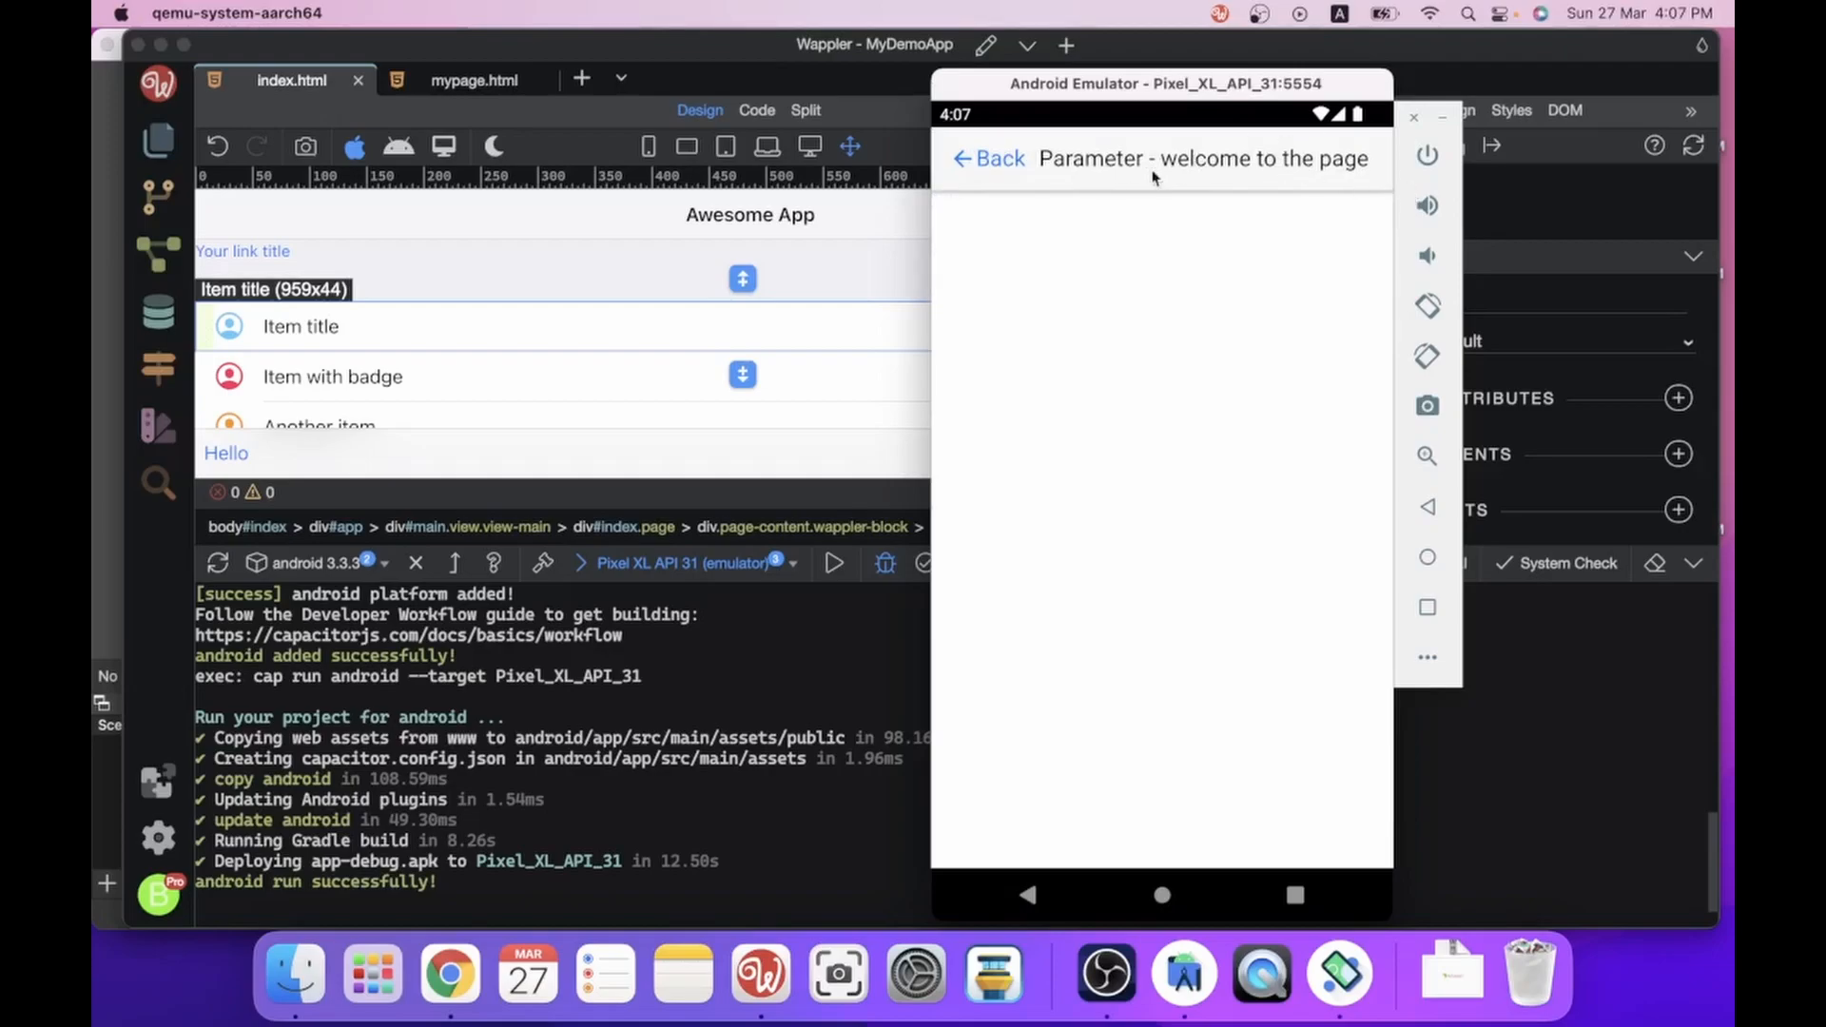
left_click(974, 159)
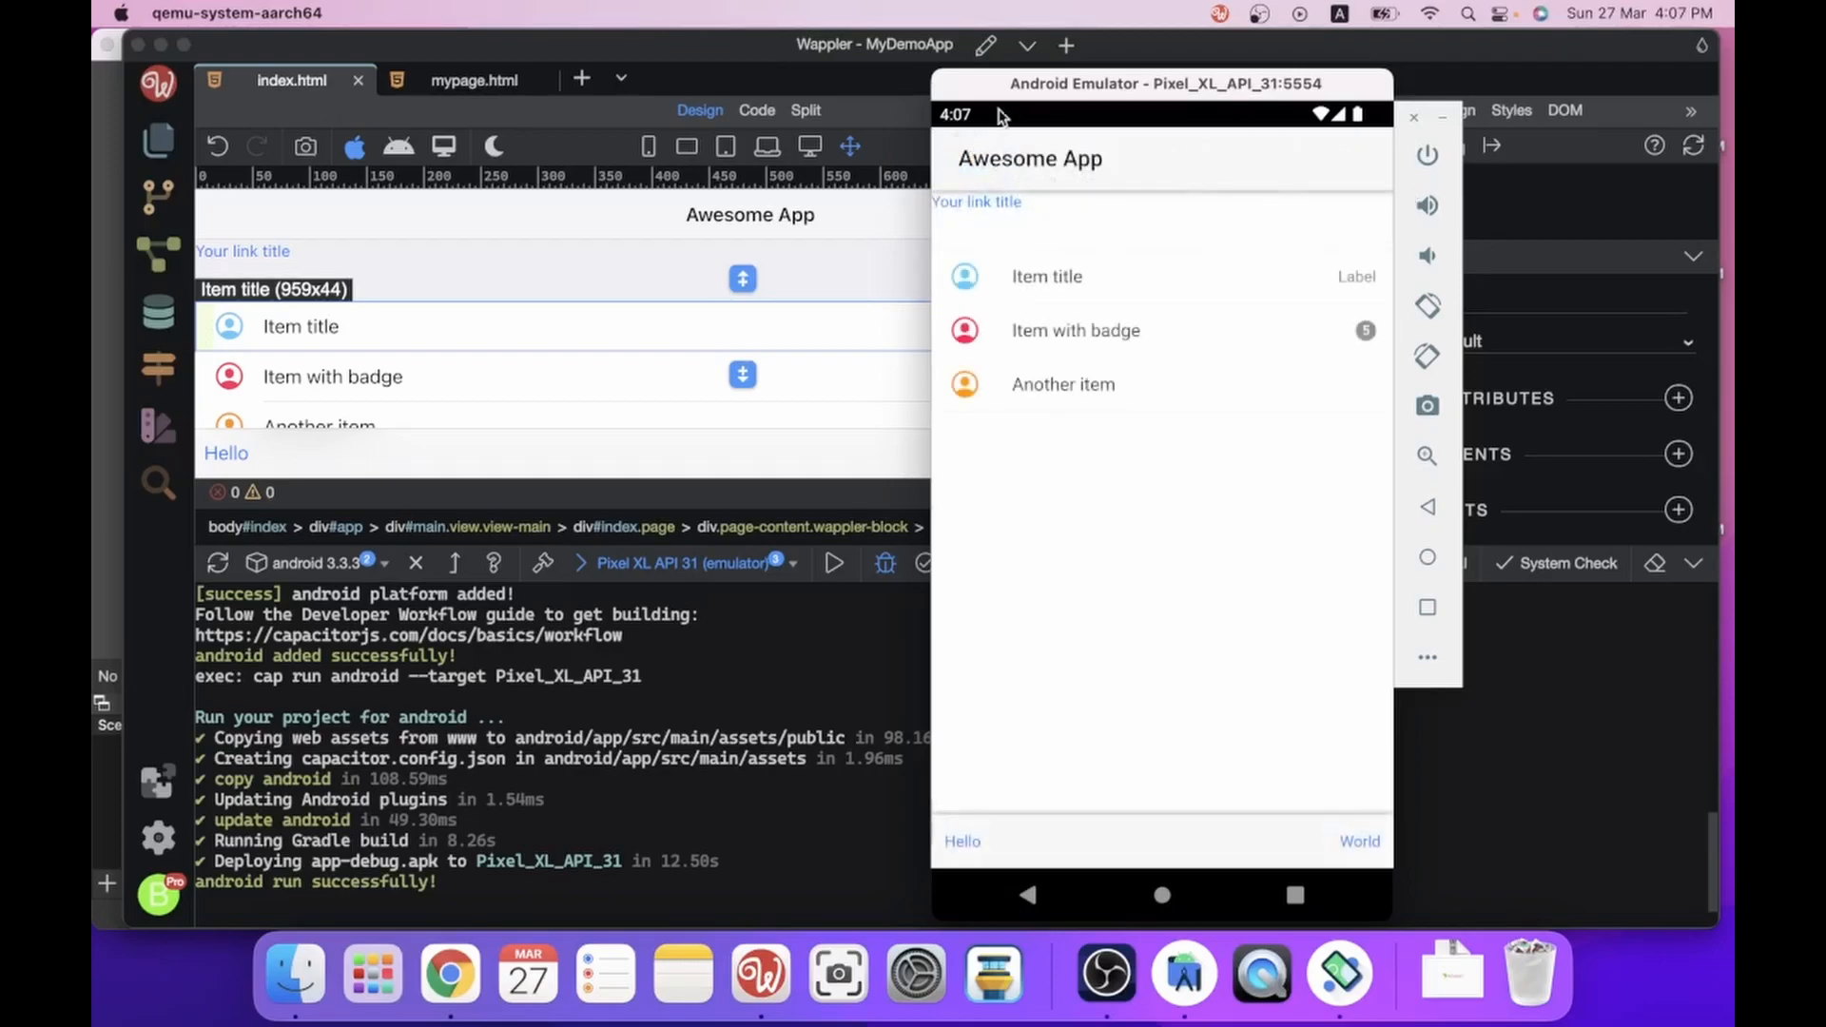
left_click_drag(978, 88, 997, 226)
left_click(821, 460)
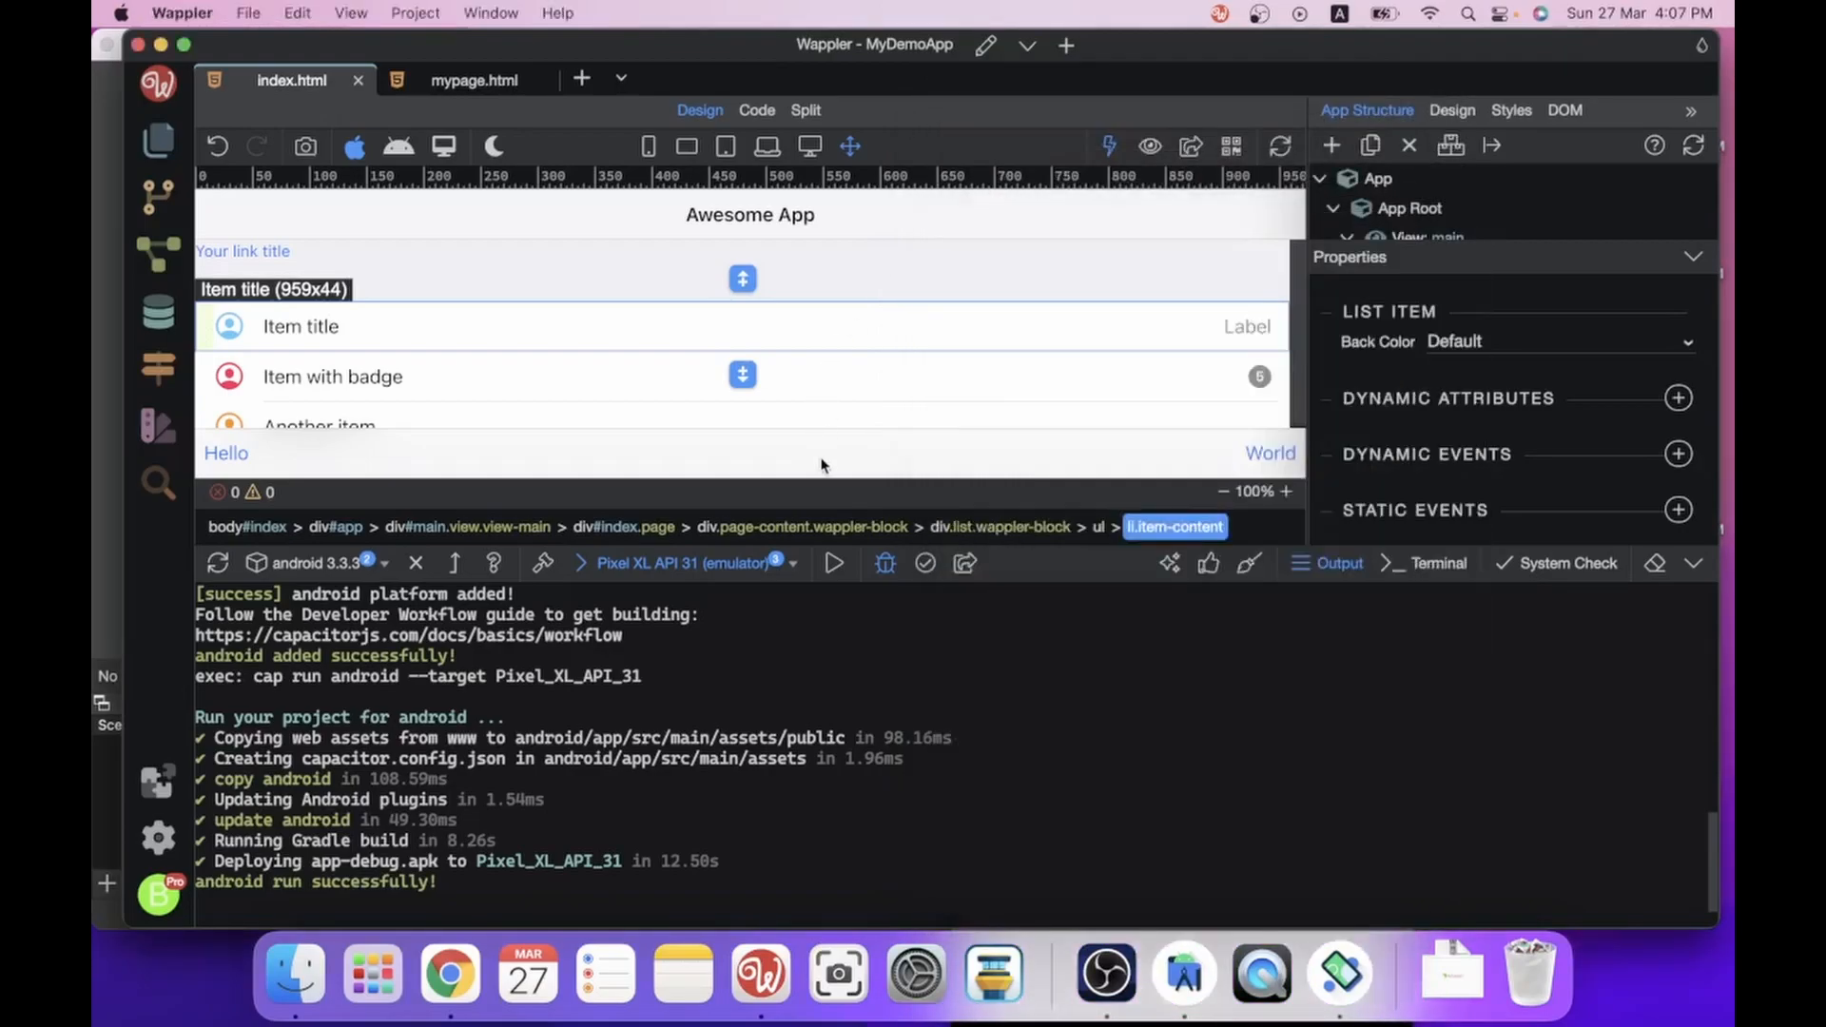
Point the index page's link to the /mypage/:id route with the id parameter 2000 and save index.html.
left_click(259, 247)
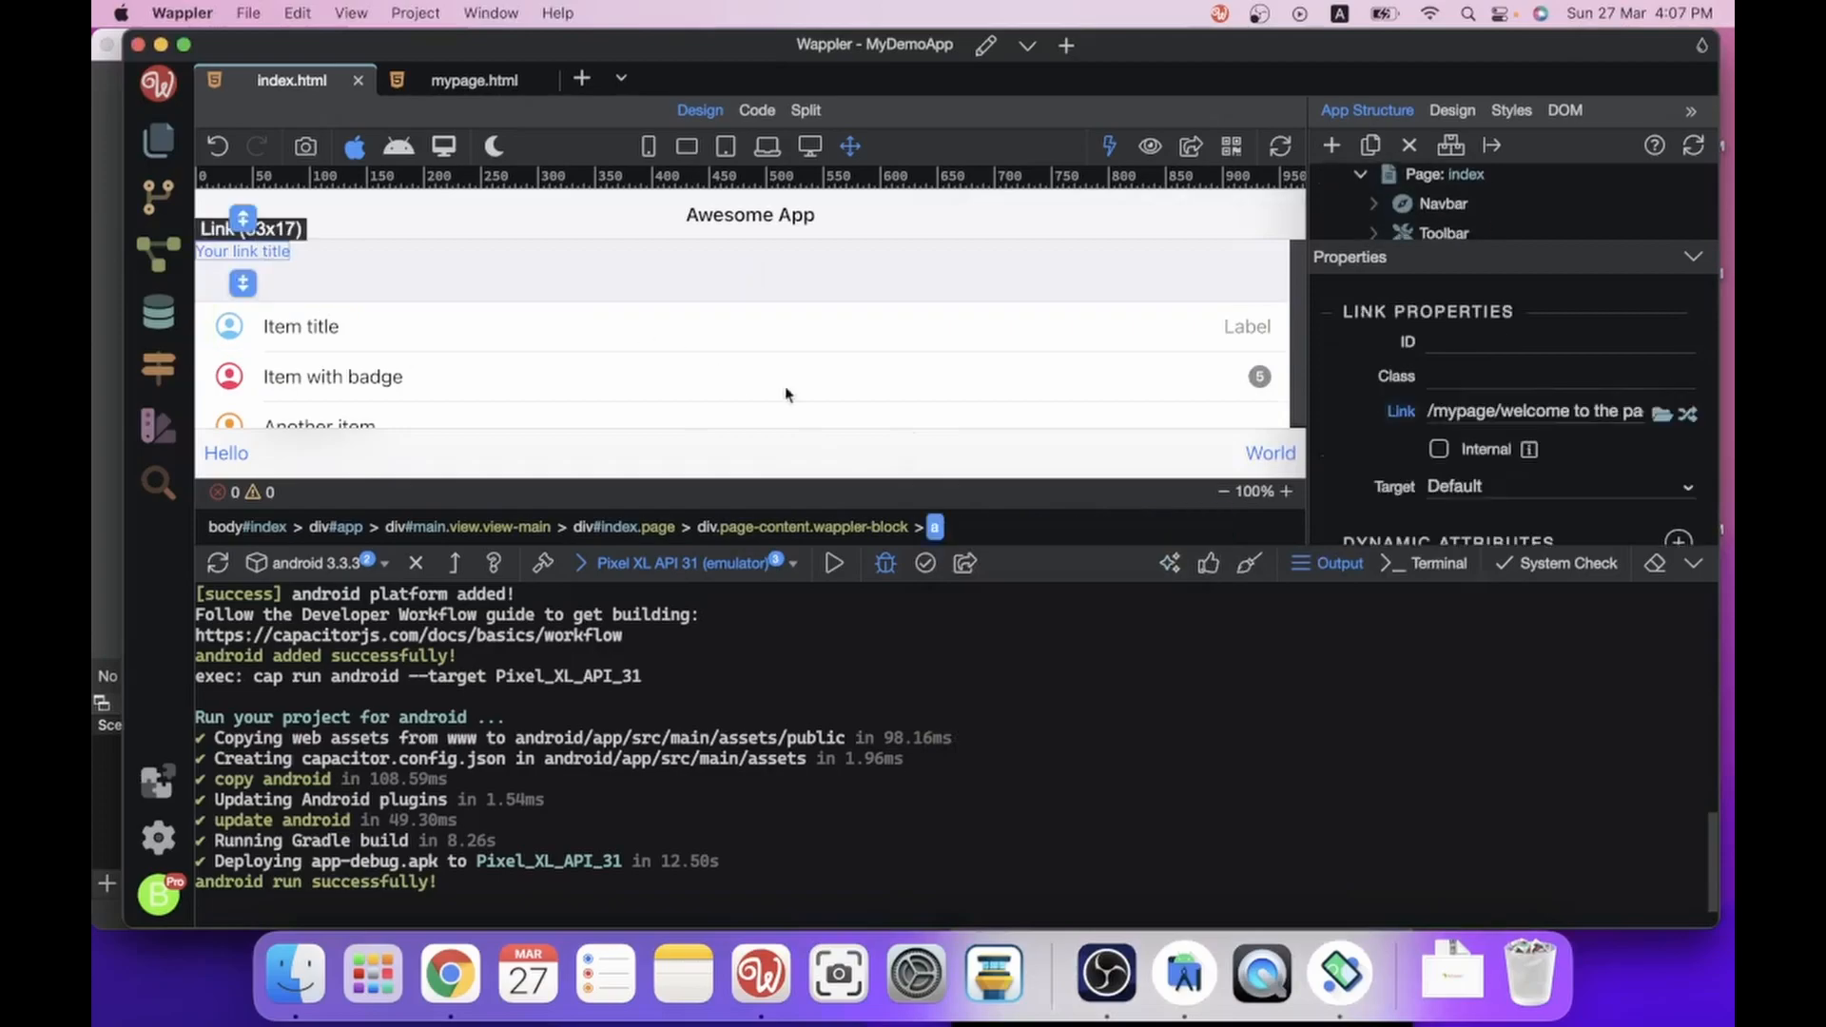
left_click(1693, 563)
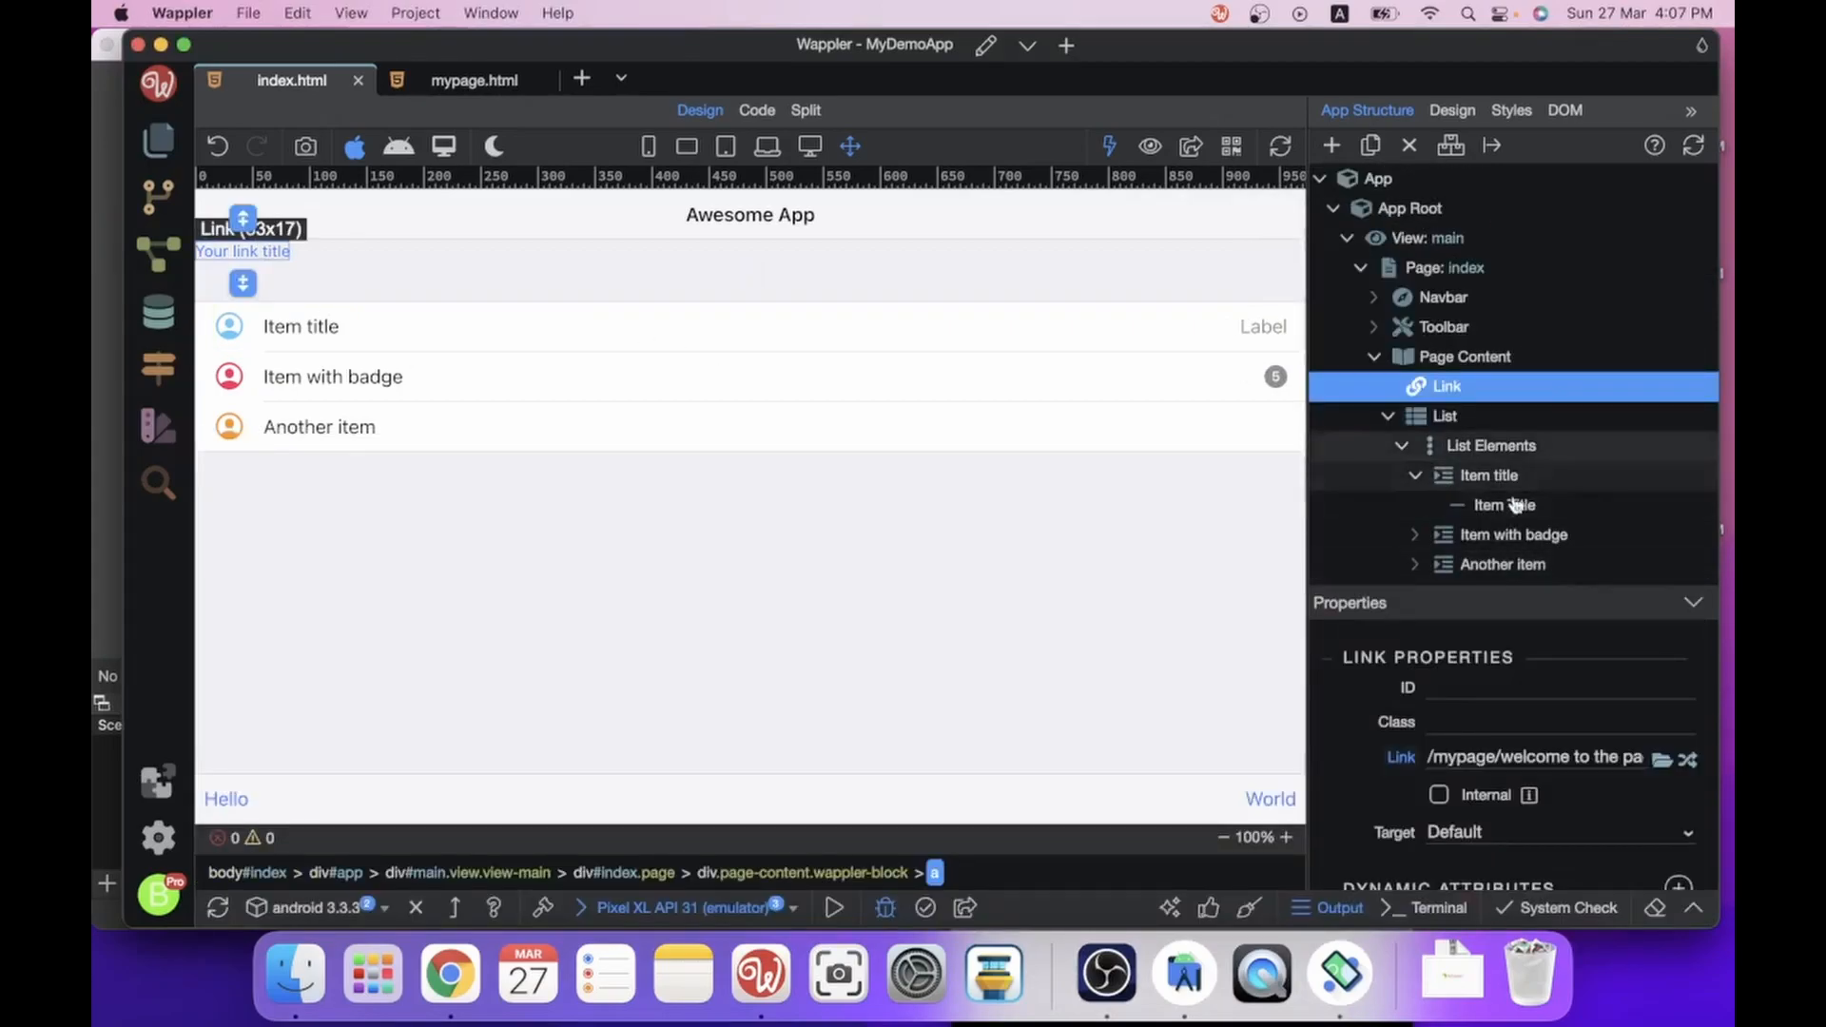
left_click(1689, 761)
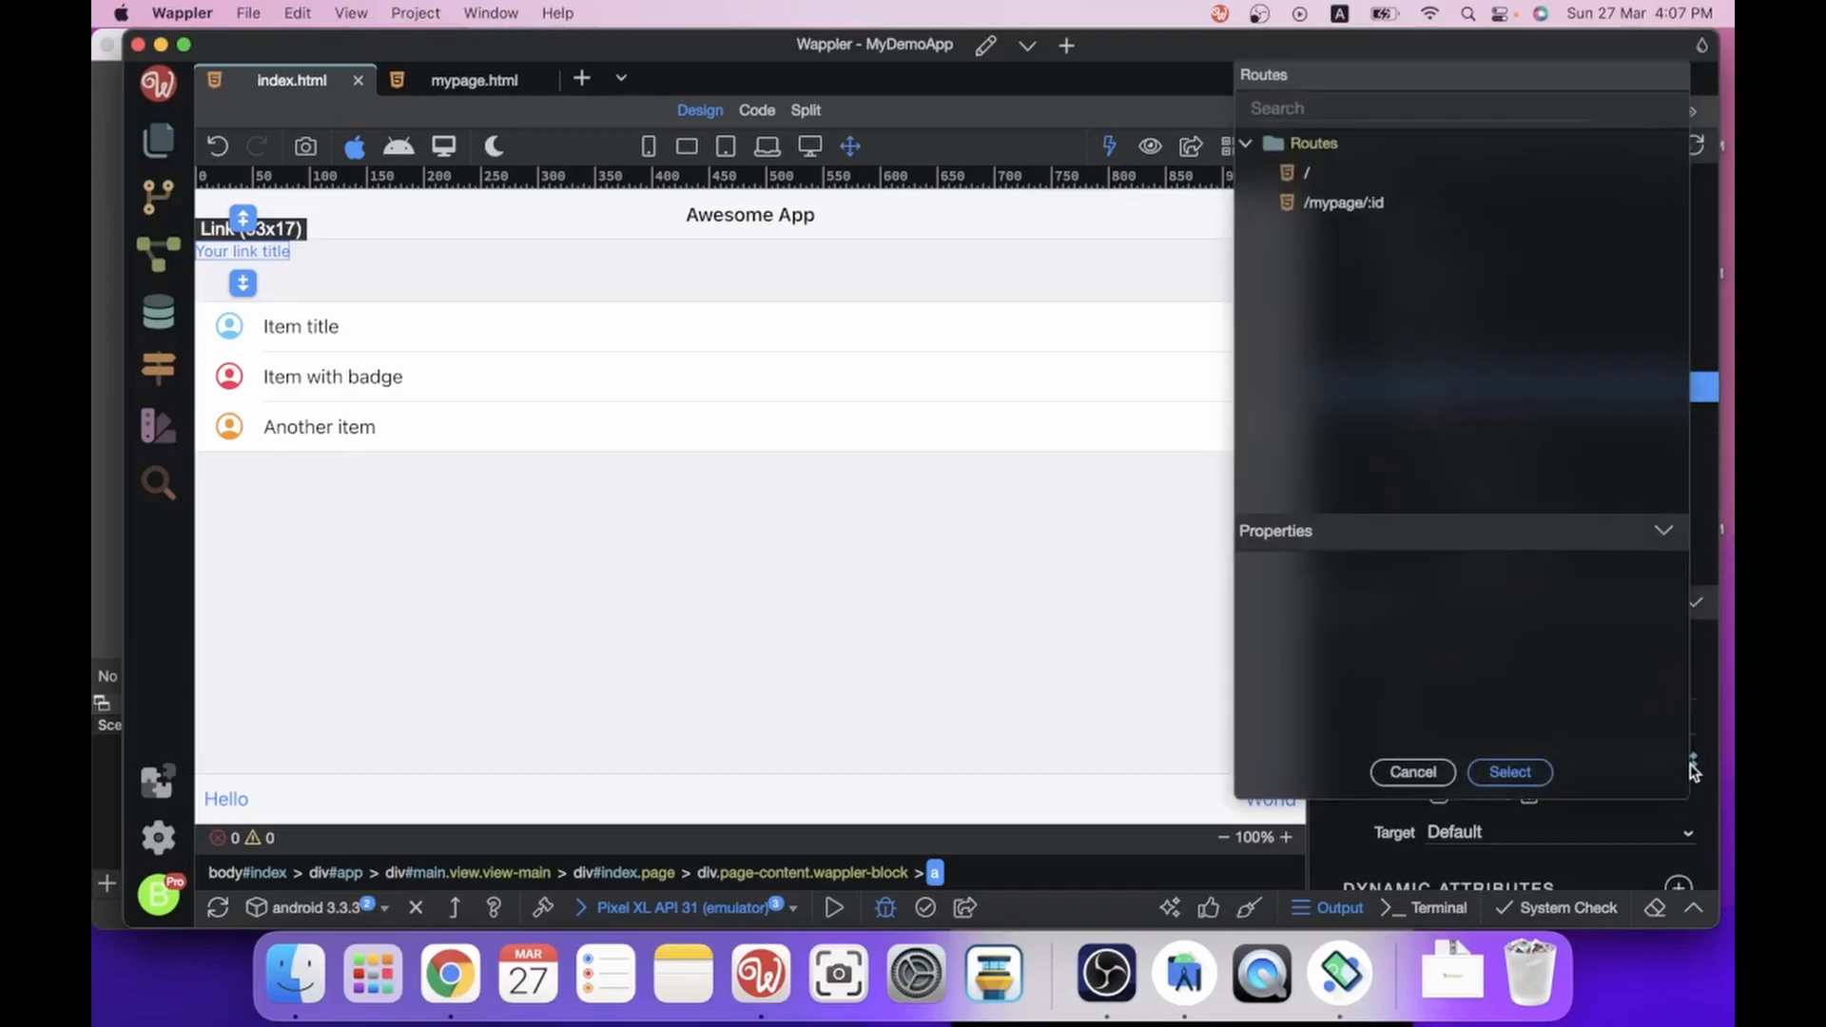
left_click(1350, 206)
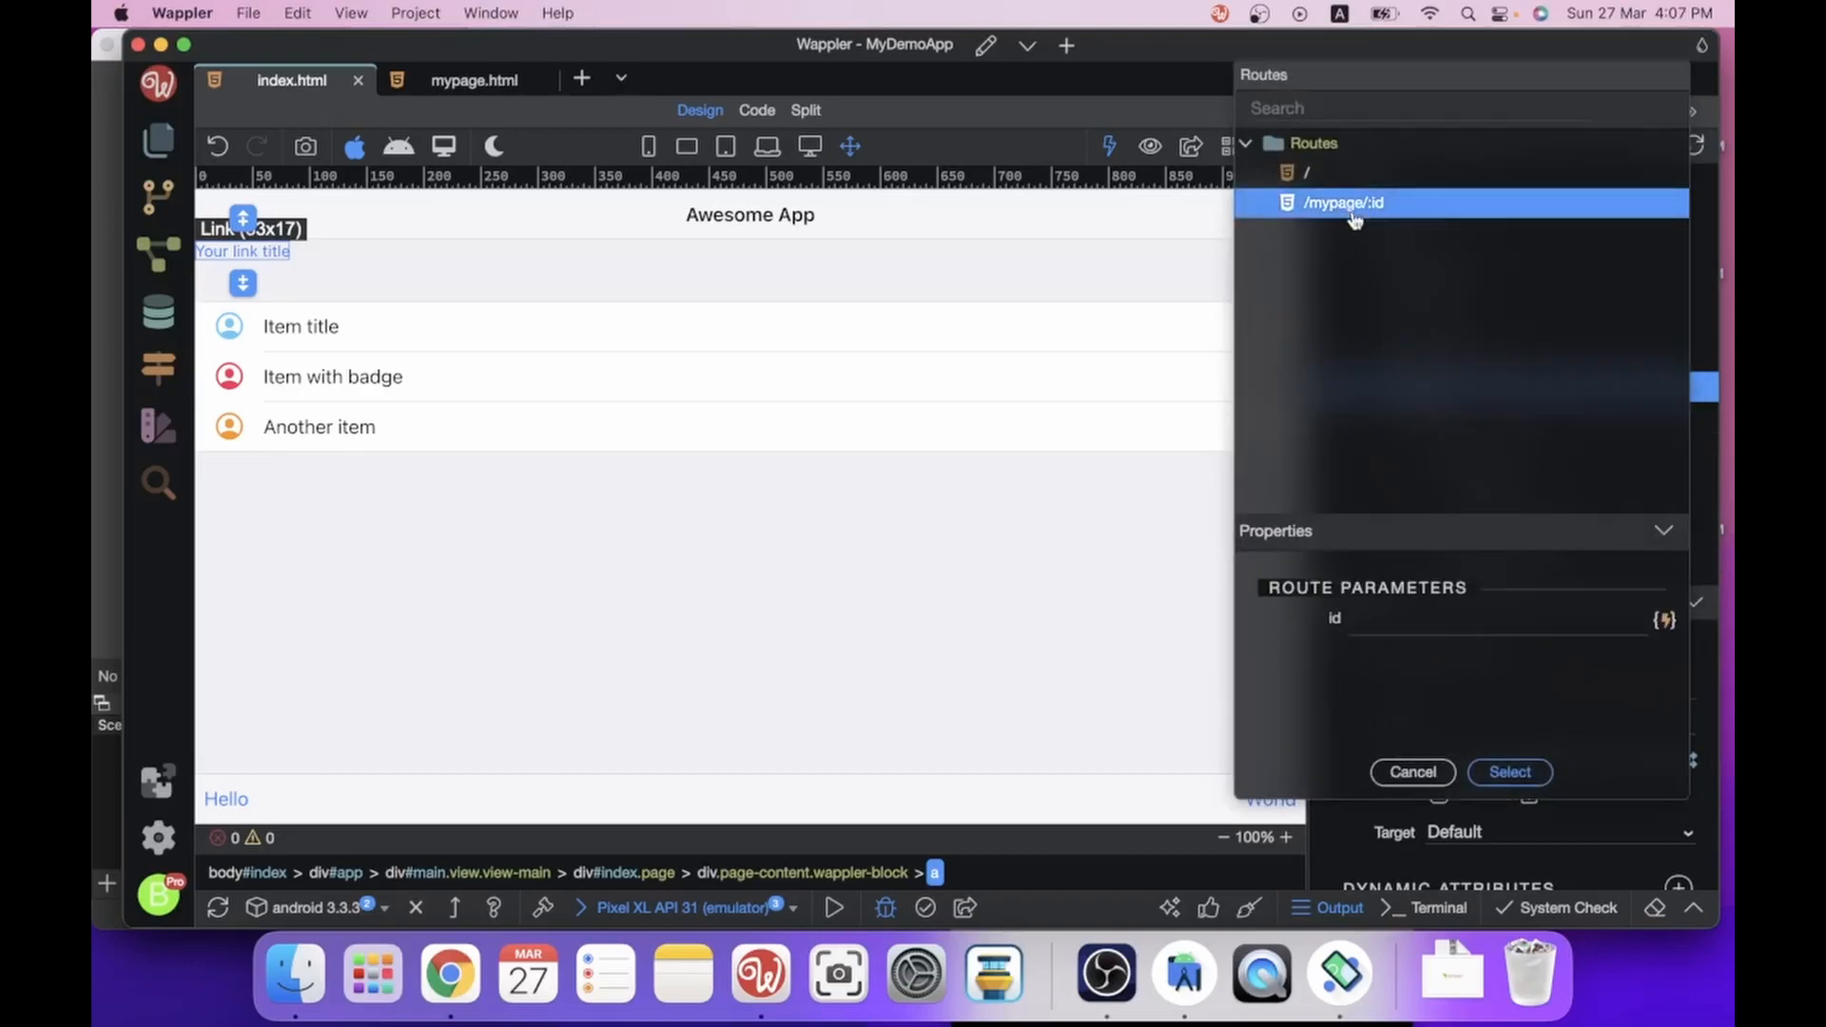
left_click(1441, 619)
type("2000")
left_click(1543, 773)
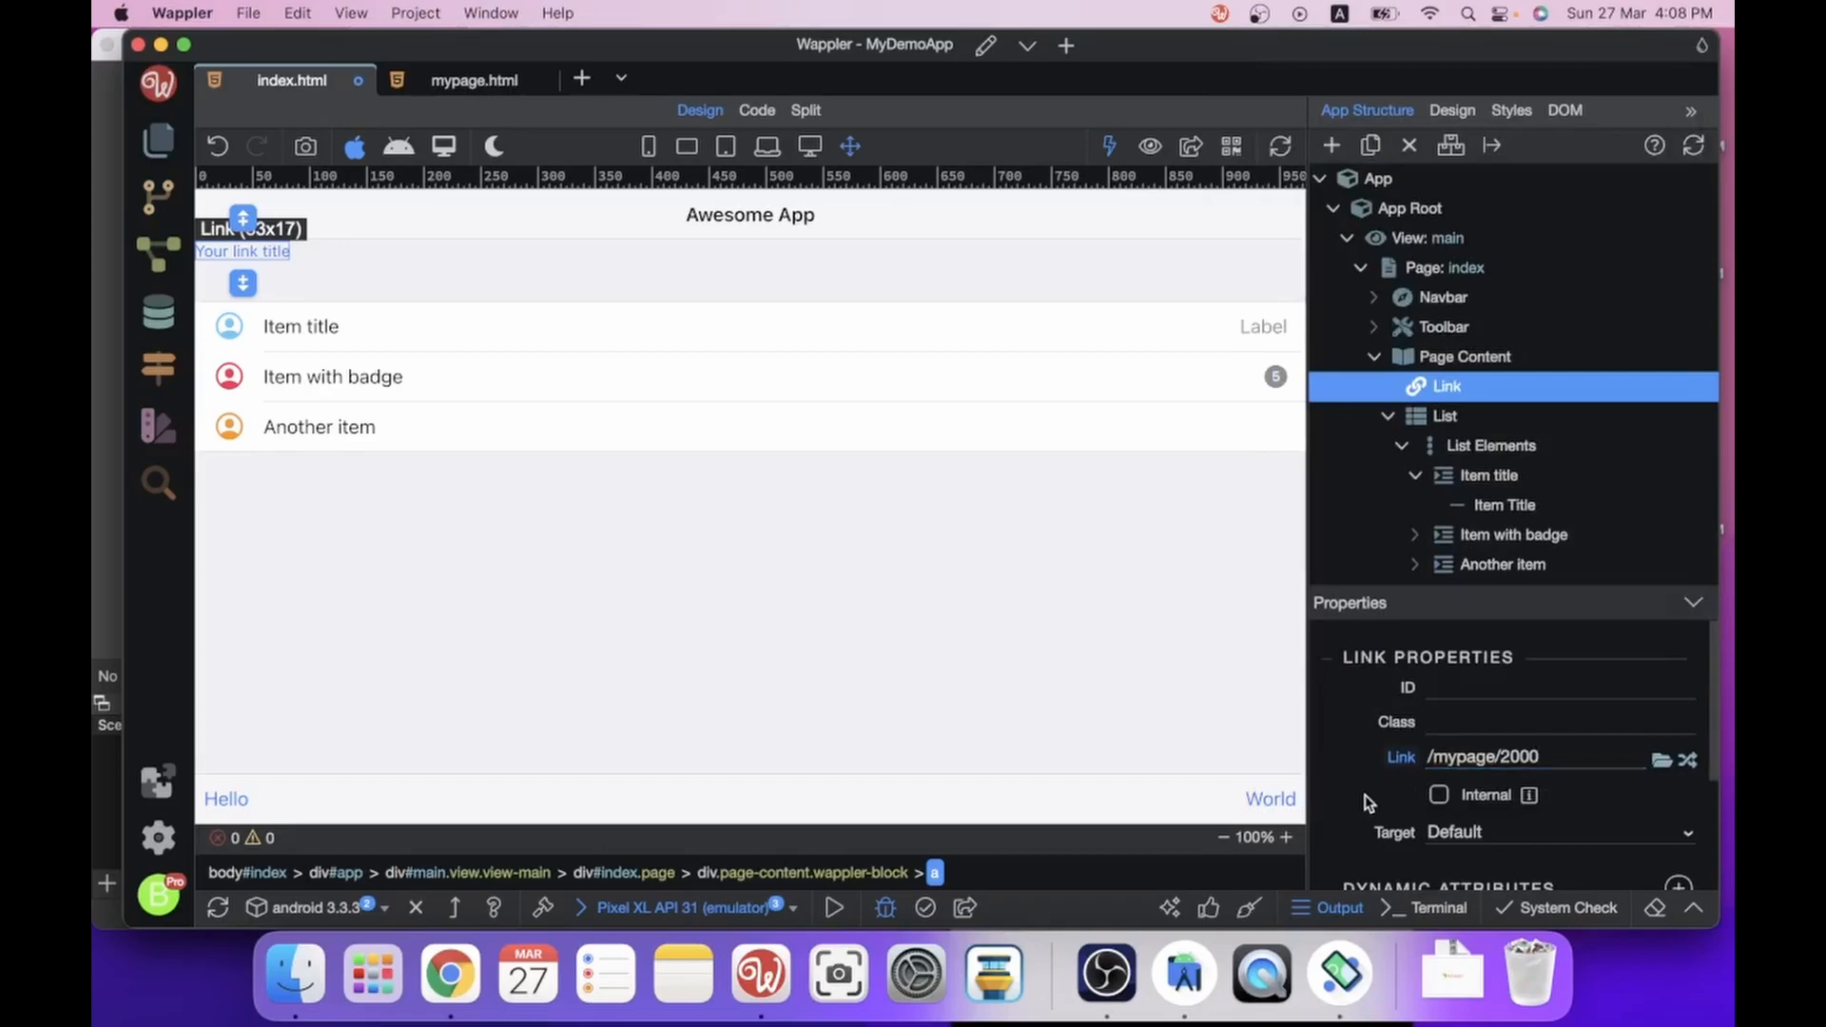
key("super+s")
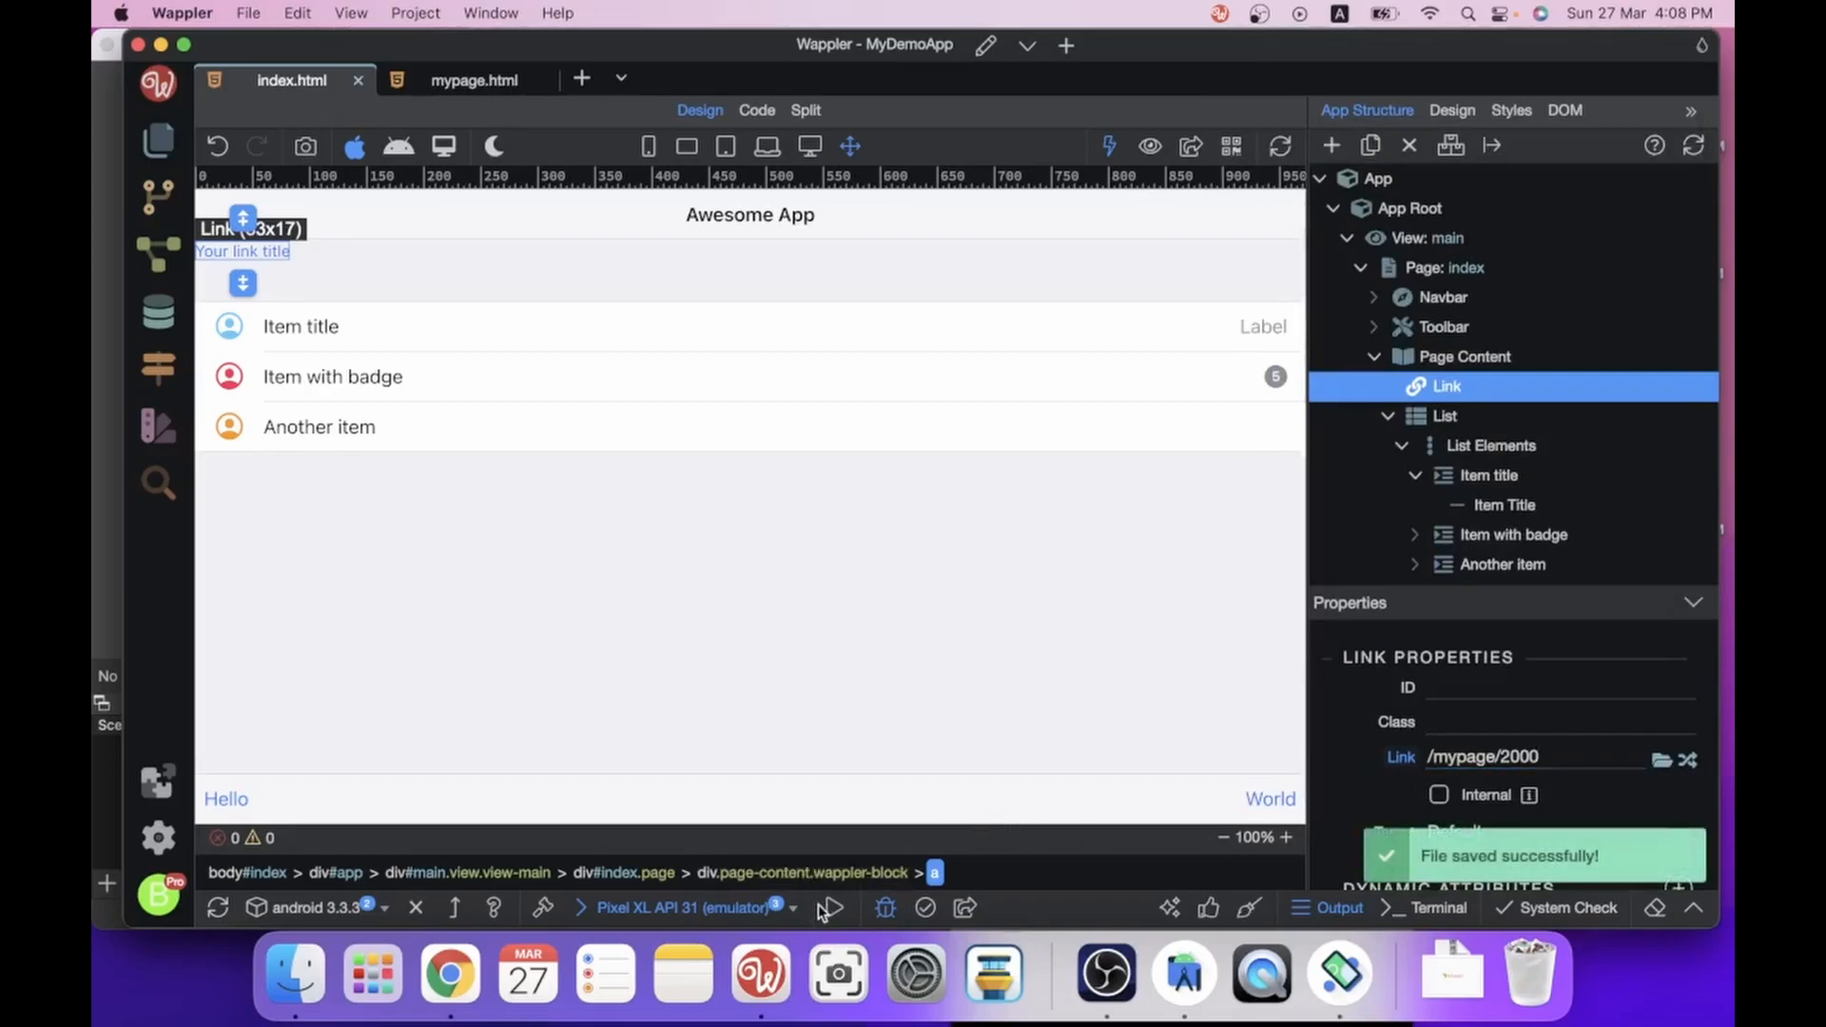
Rerun the app on the Android emulator and test the index page's link and the content page's back link.
left_click(830, 910)
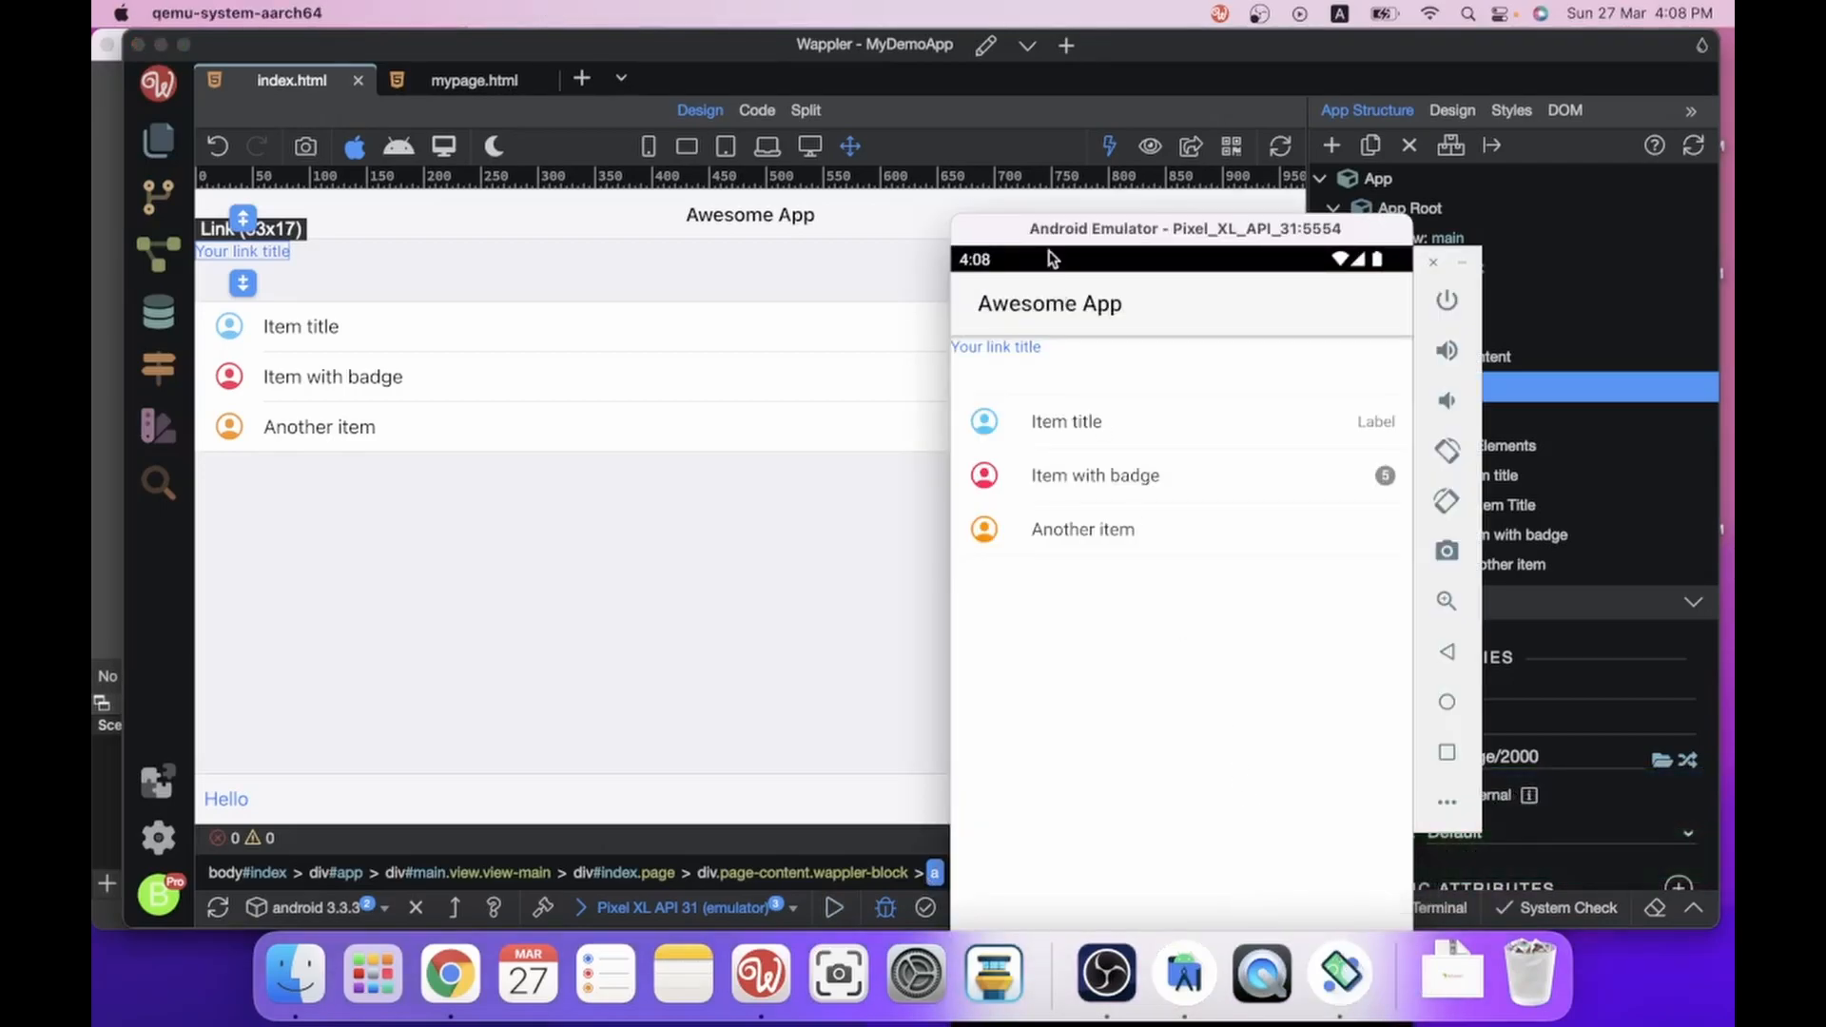
left_click_drag(1052, 248, 1048, 86)
left_click(1013, 185)
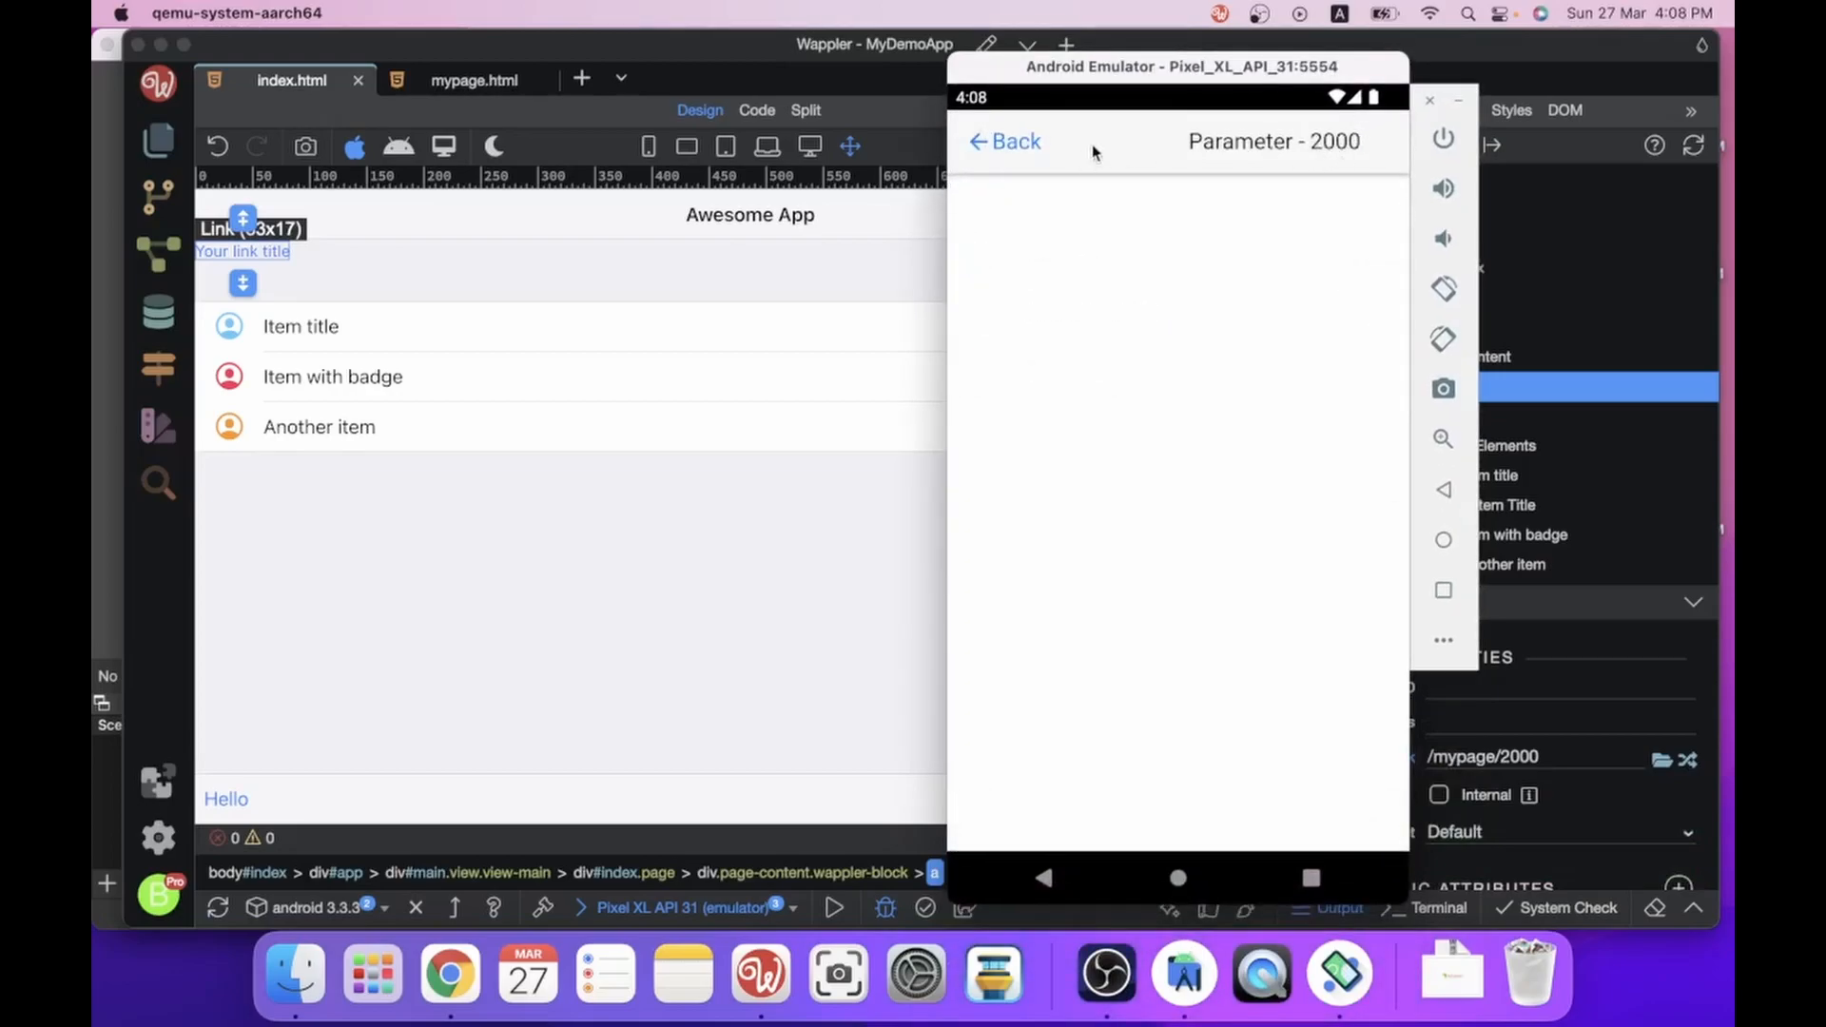
left_click(986, 144)
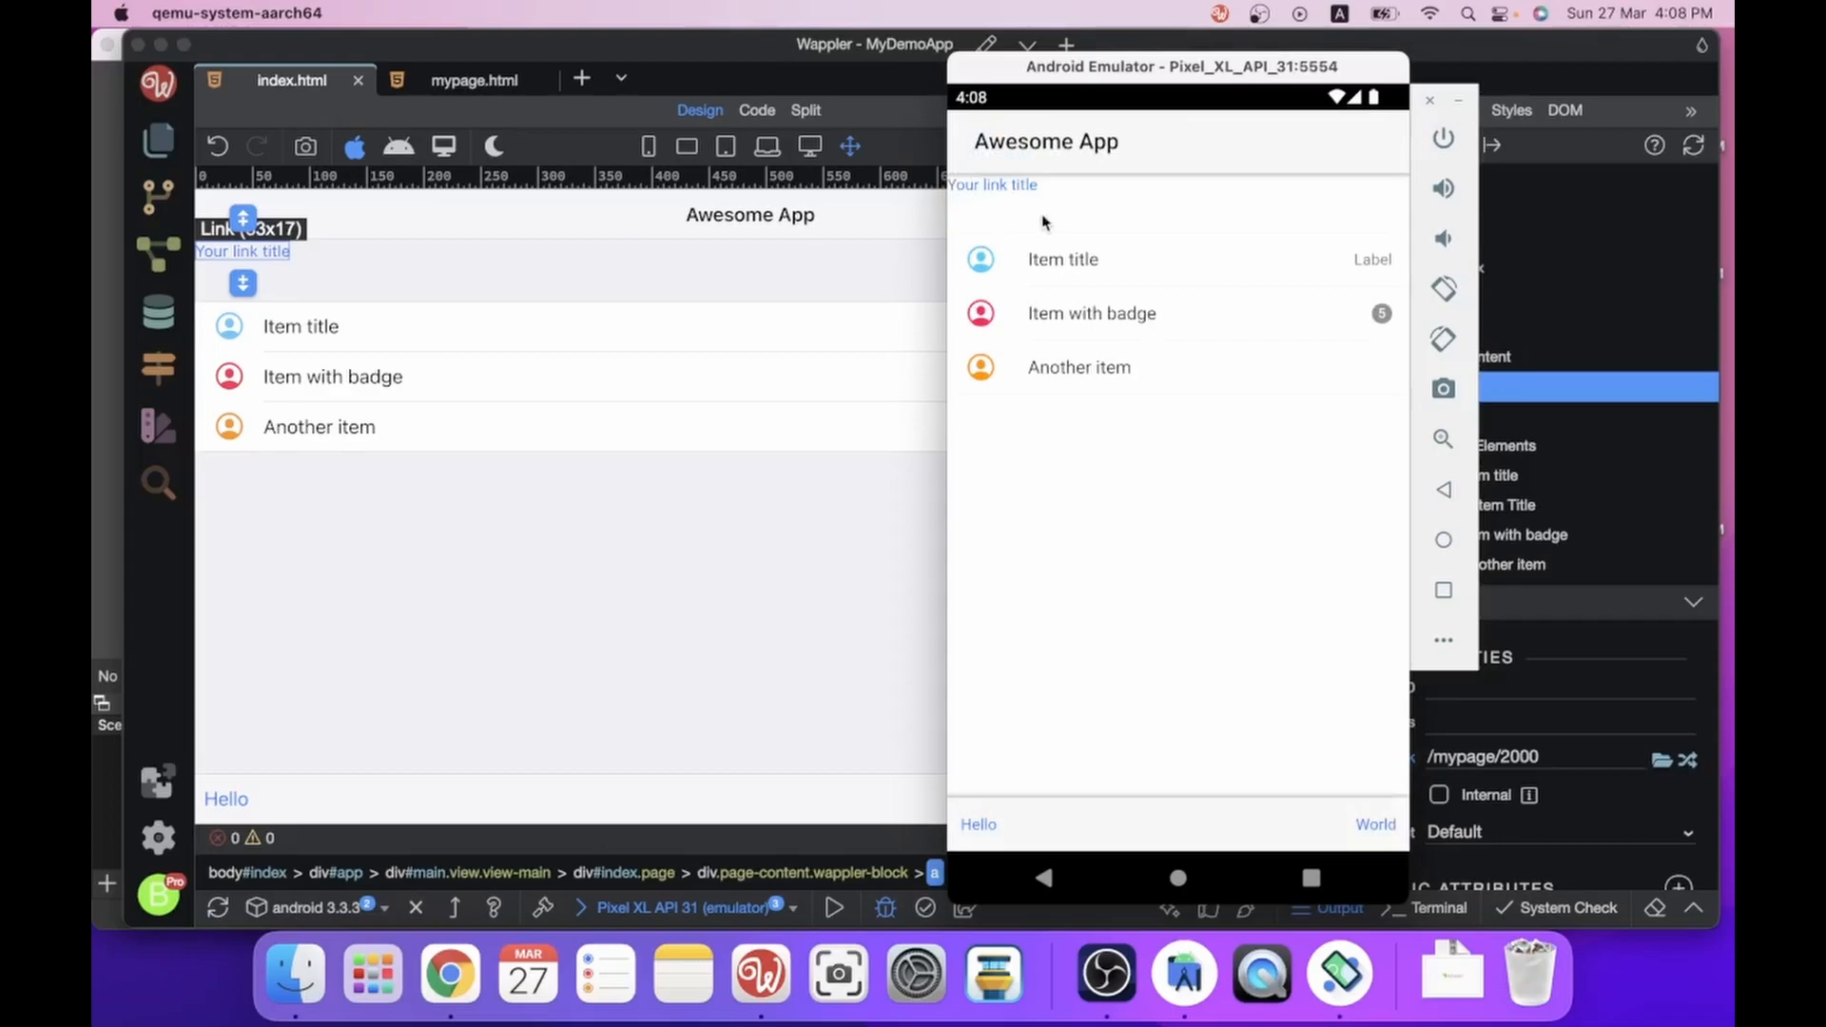
left_click_drag(997, 81, 989, 154)
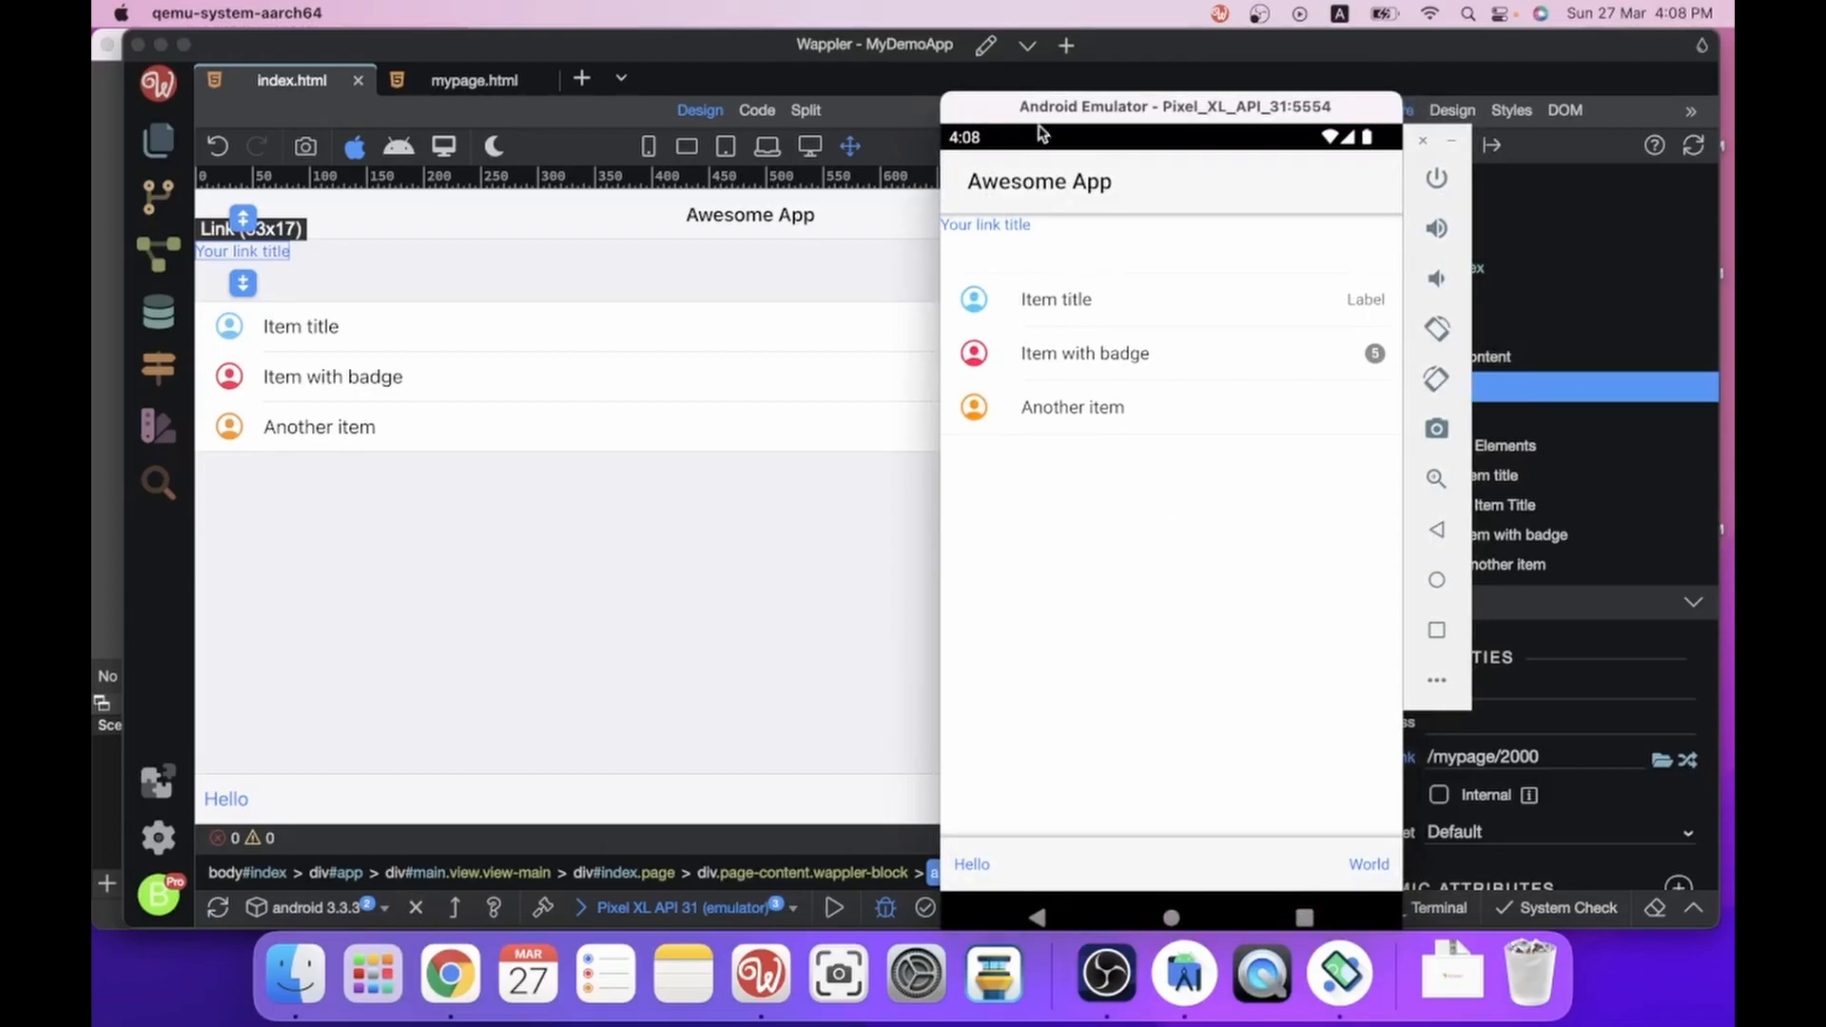
Close the app in the emulator, relaunch helloworld from the app list to check its launch screen, and close it again.
left_click_drag(1038, 115, 1018, 68)
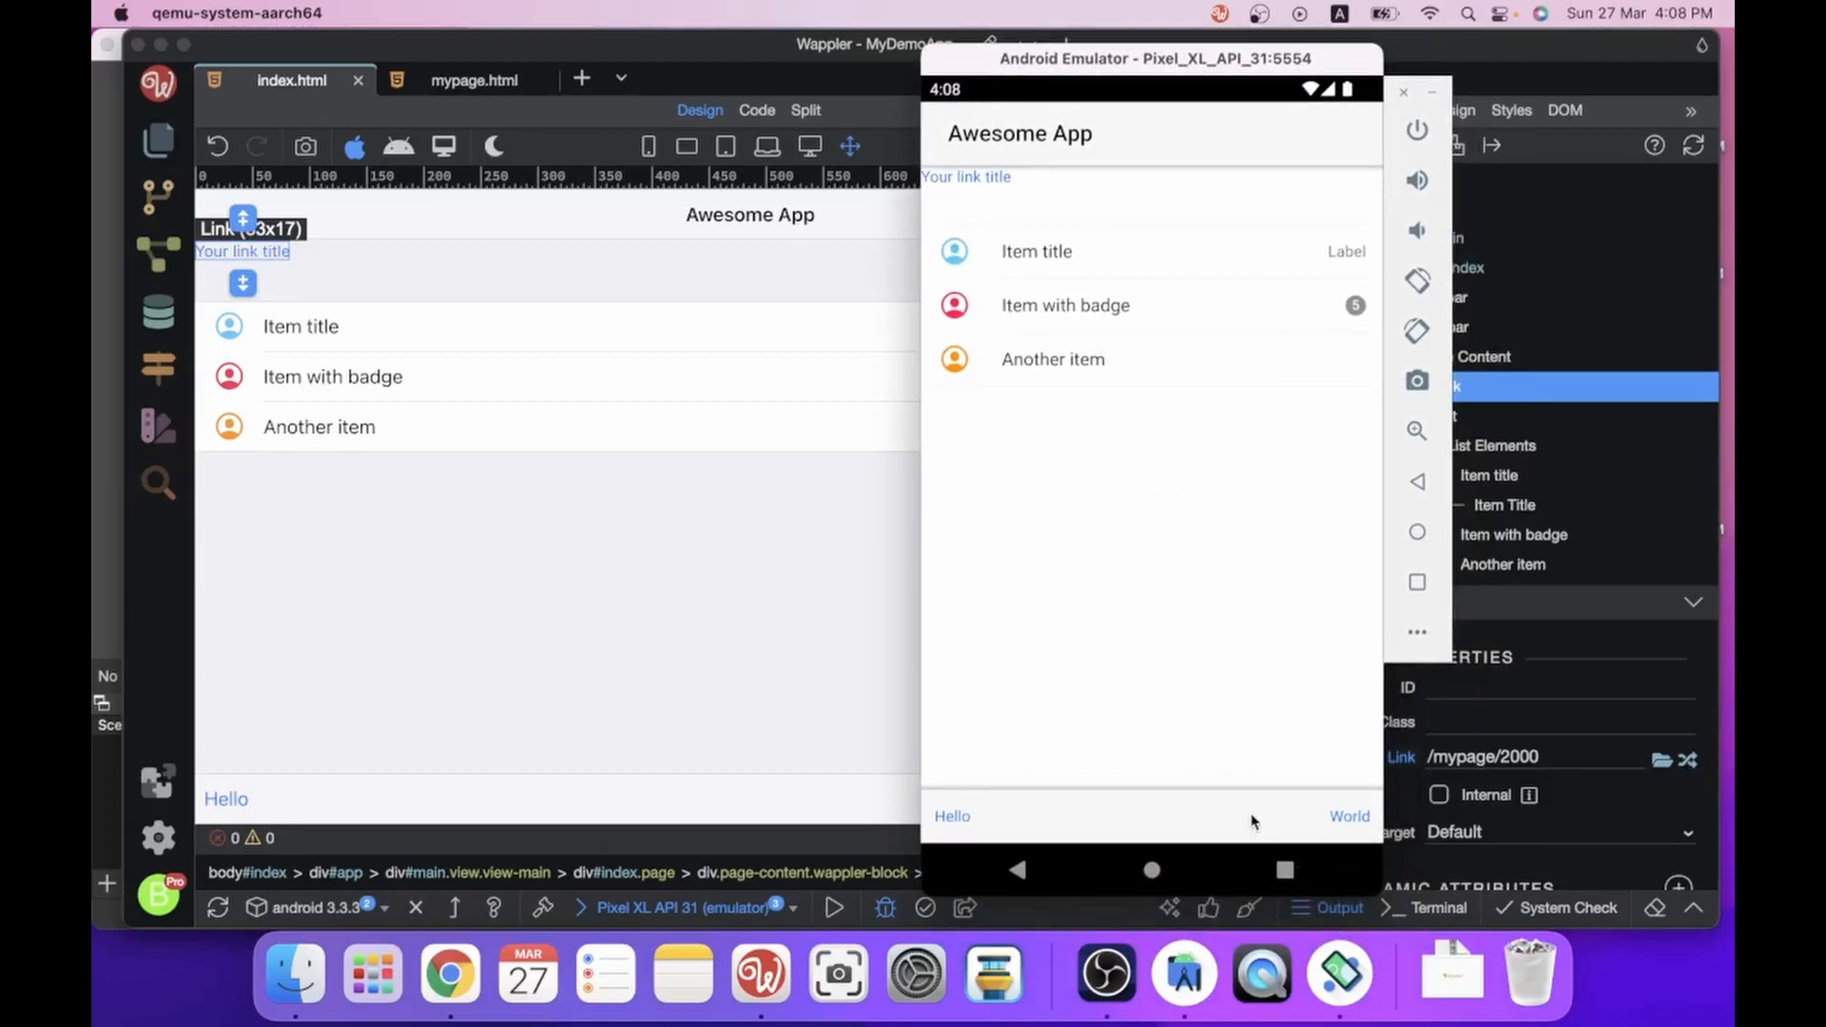
left_click(1292, 873)
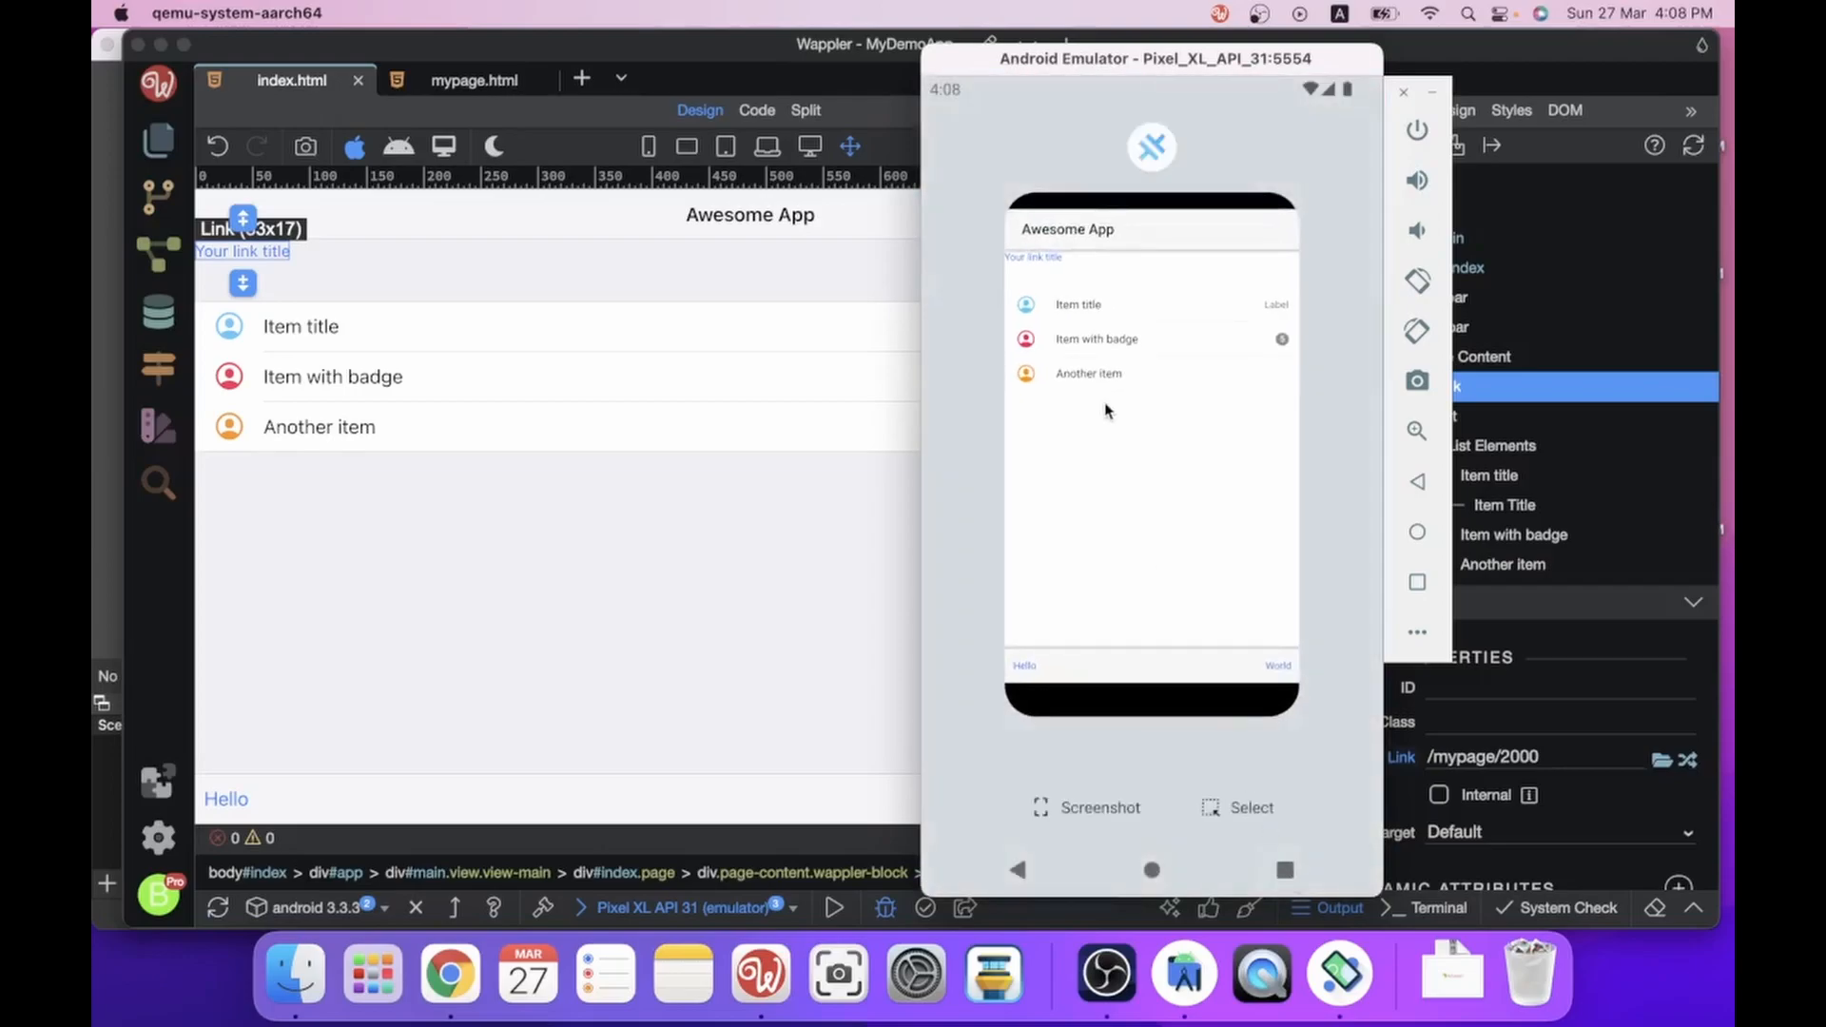
left_click_drag(1168, 385, 1154, 4)
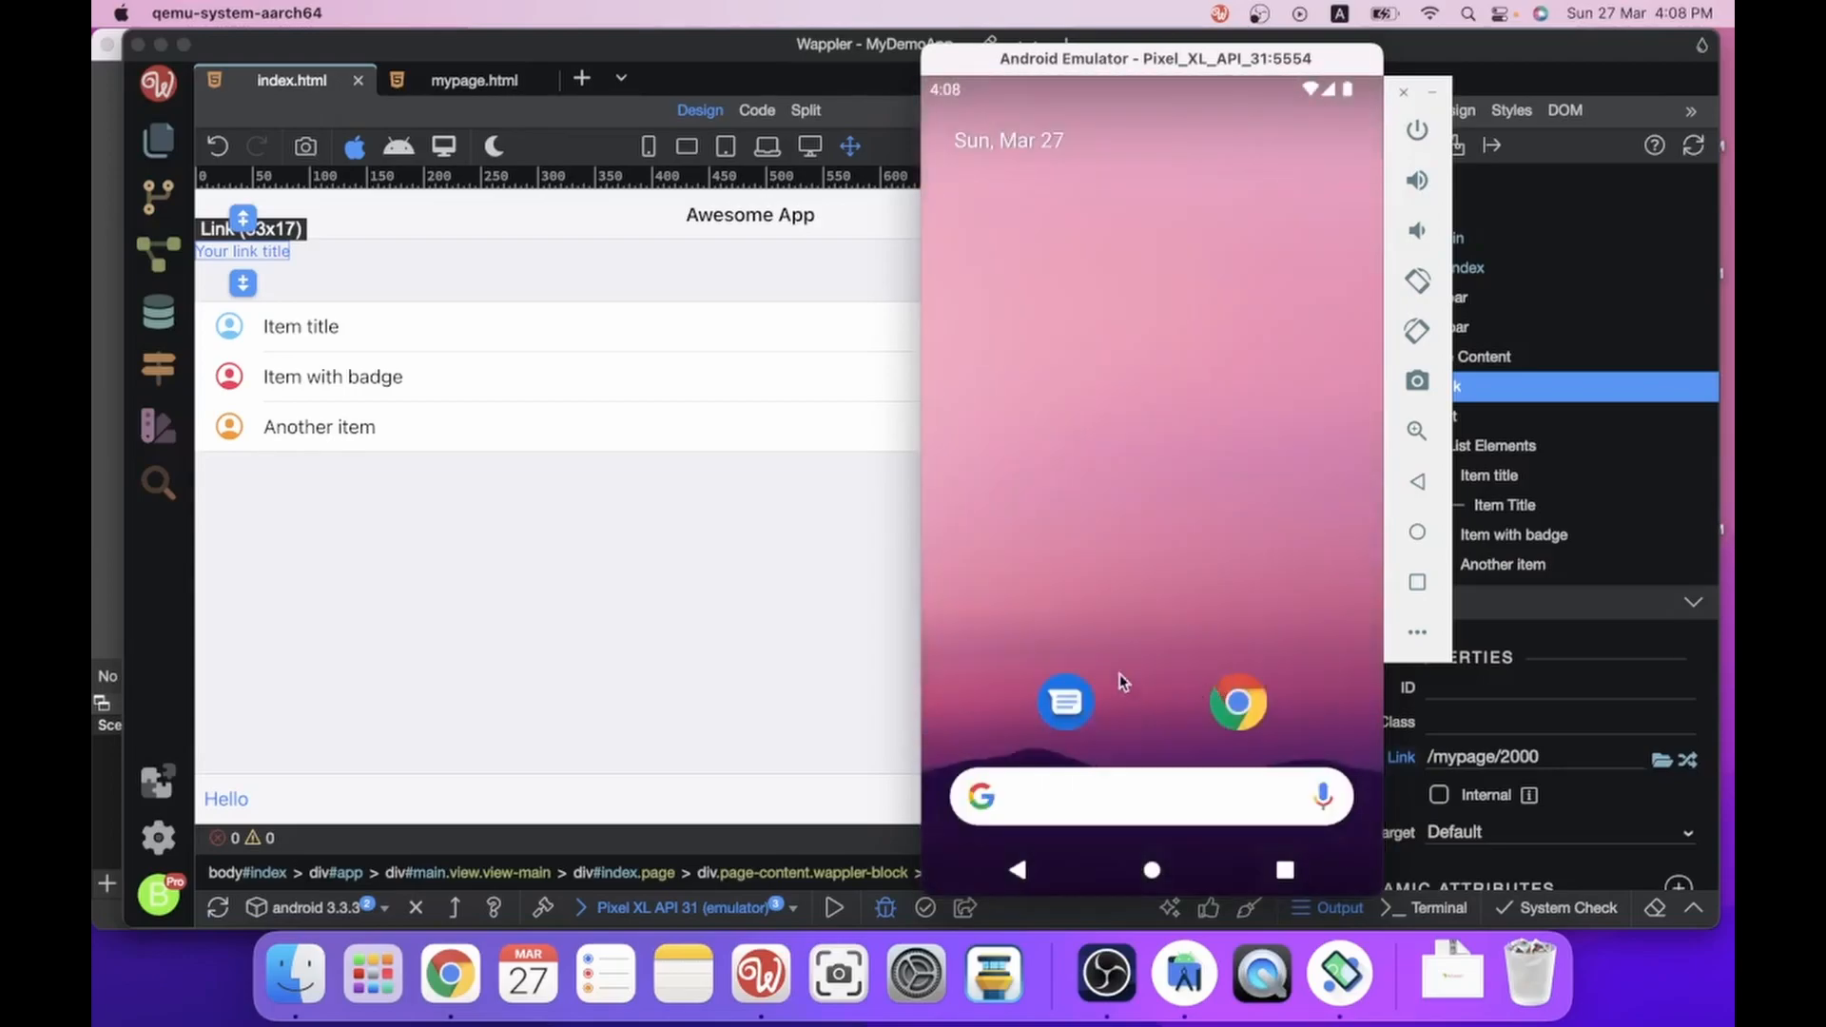
left_click_drag(1188, 687, 1186, 19)
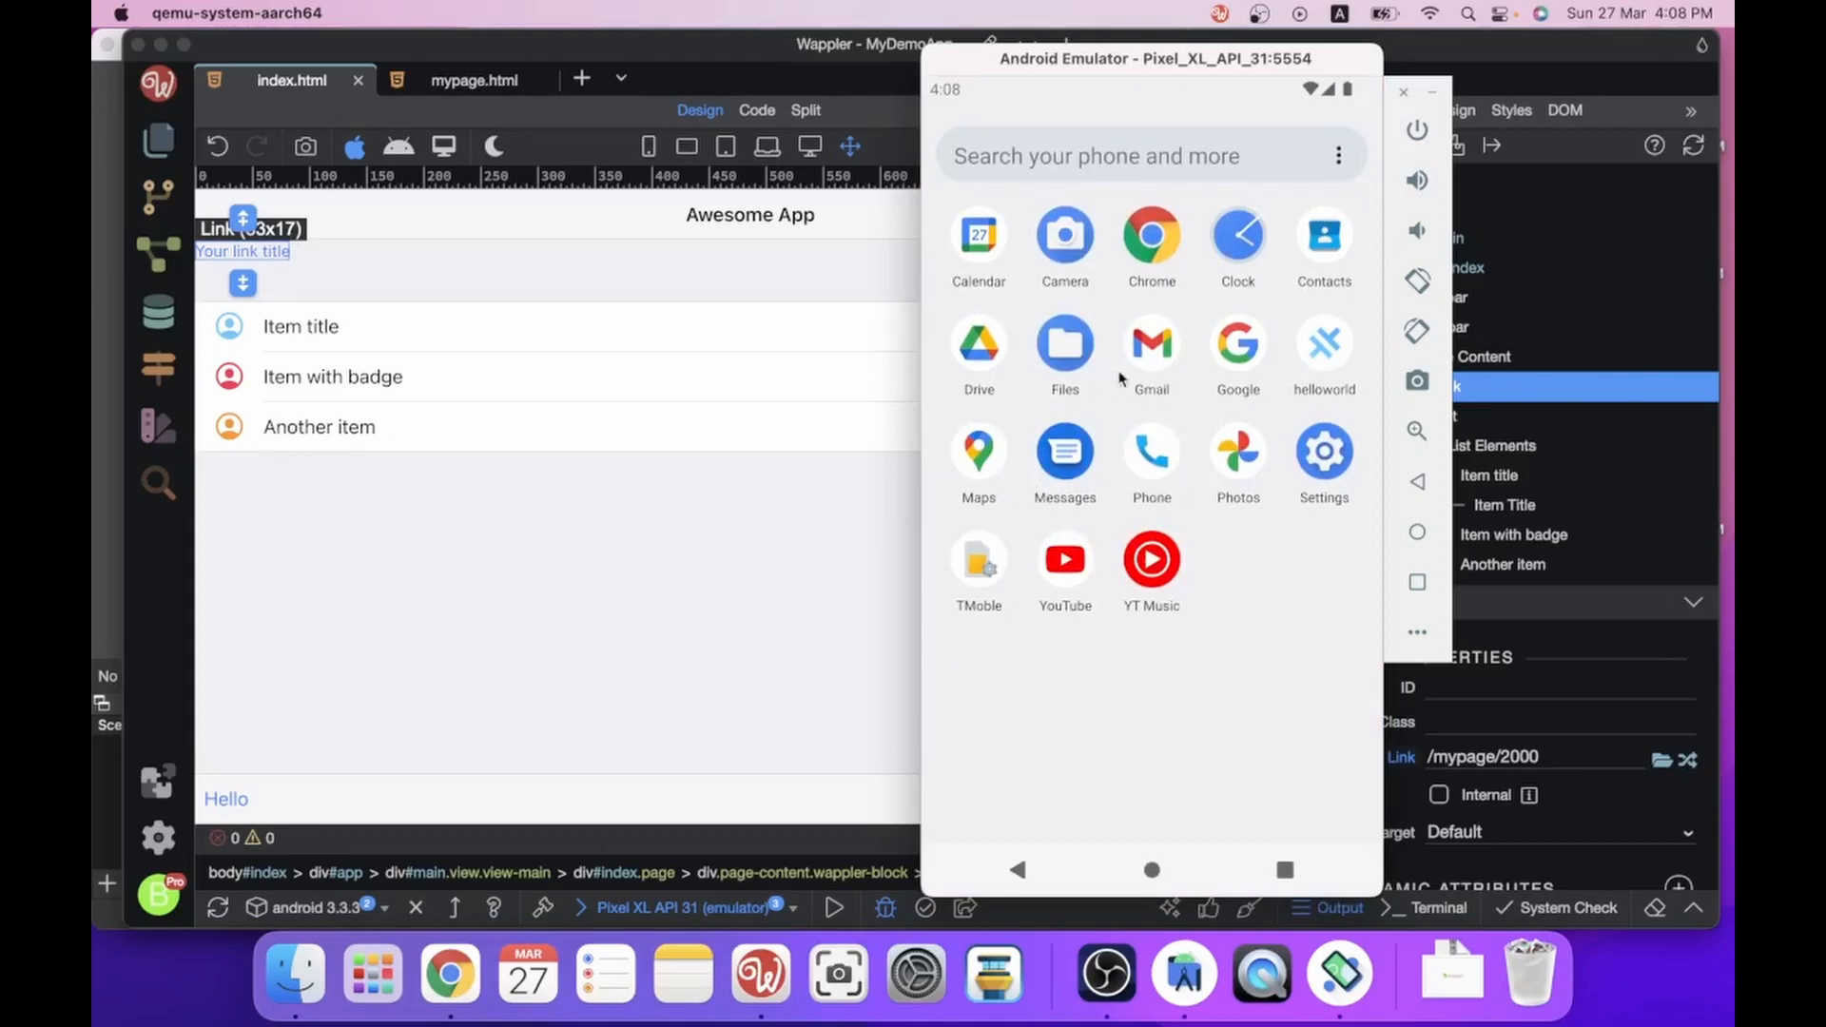
left_click(1323, 347)
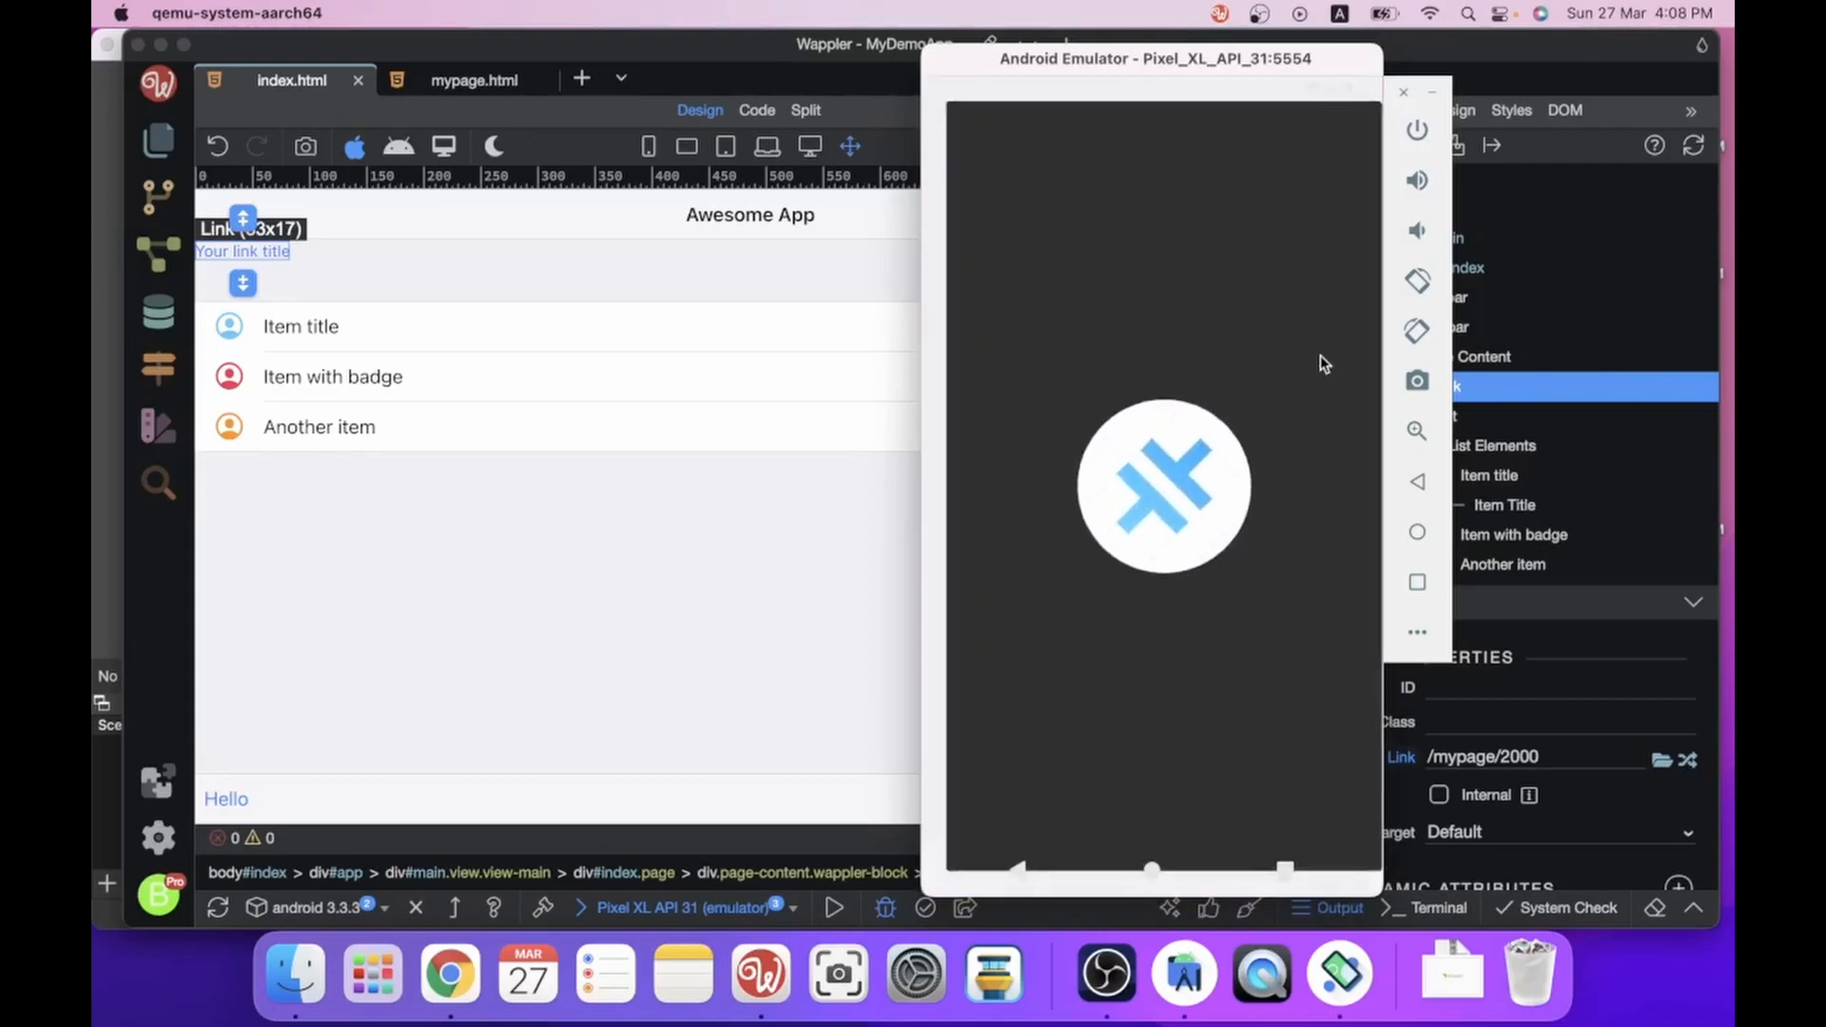
left_click(1285, 870)
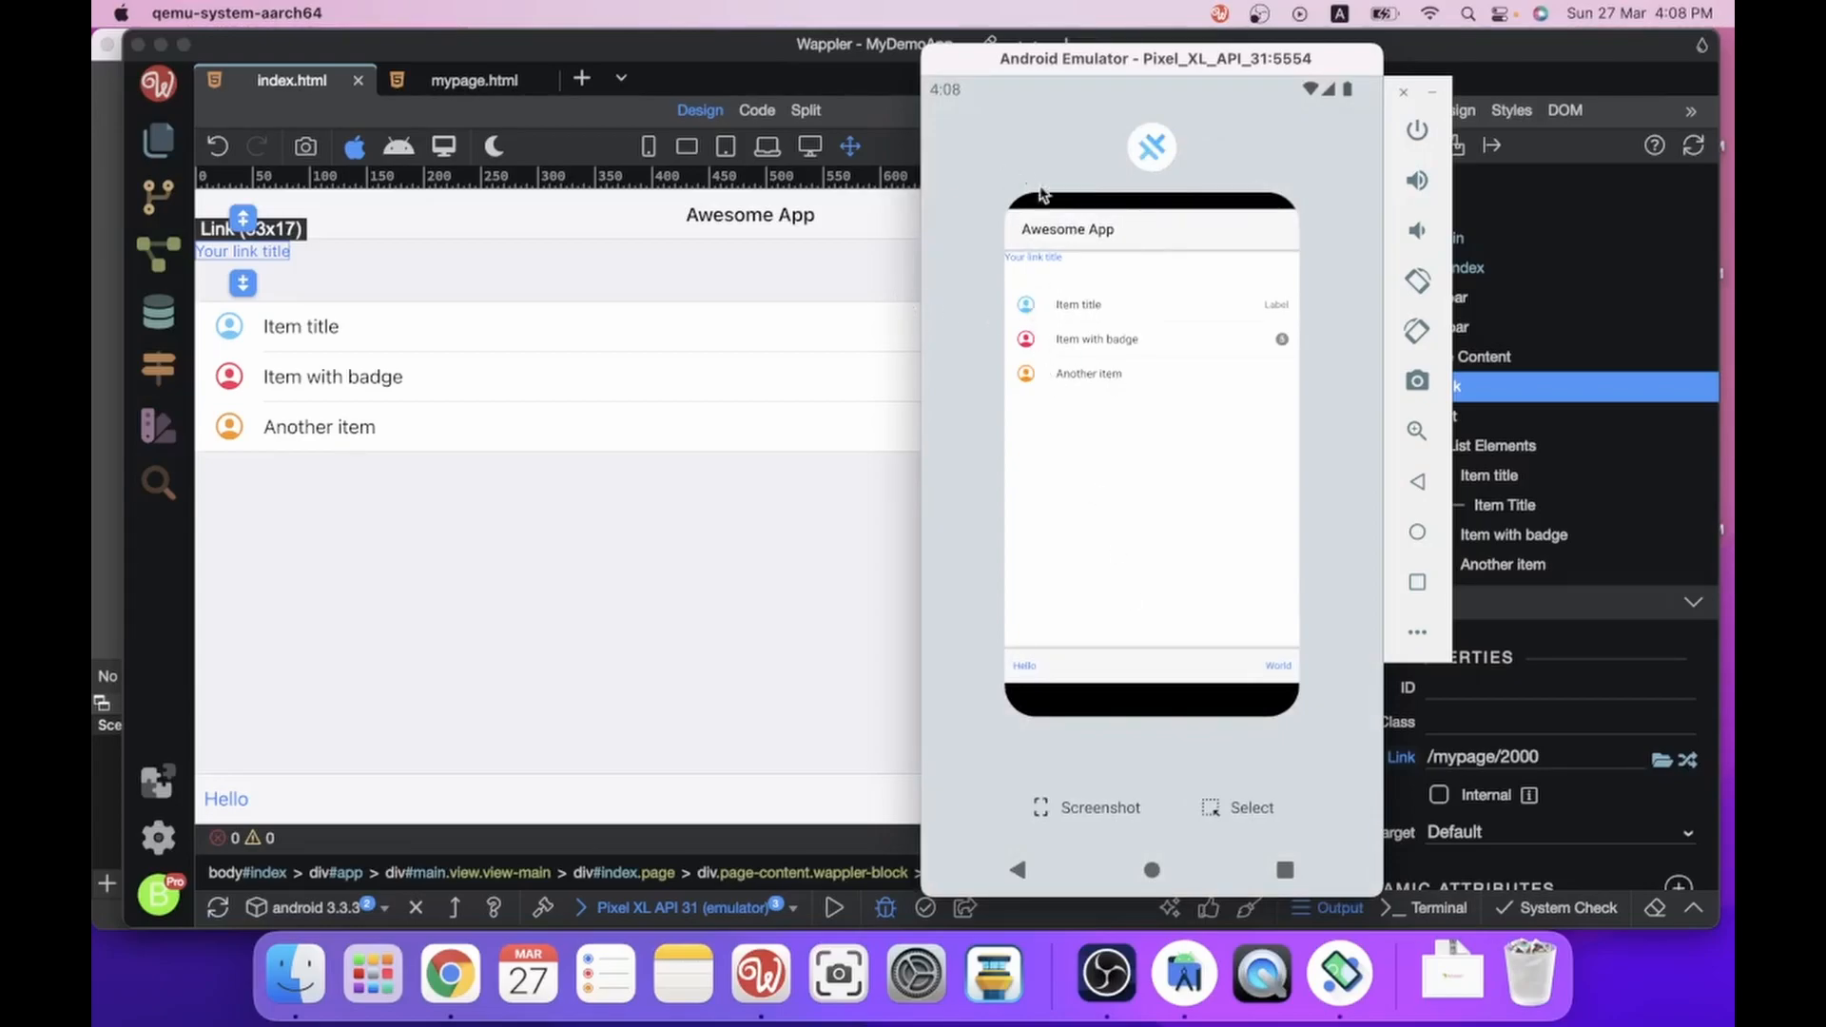
left_click_drag(1190, 702, 1174, 381)
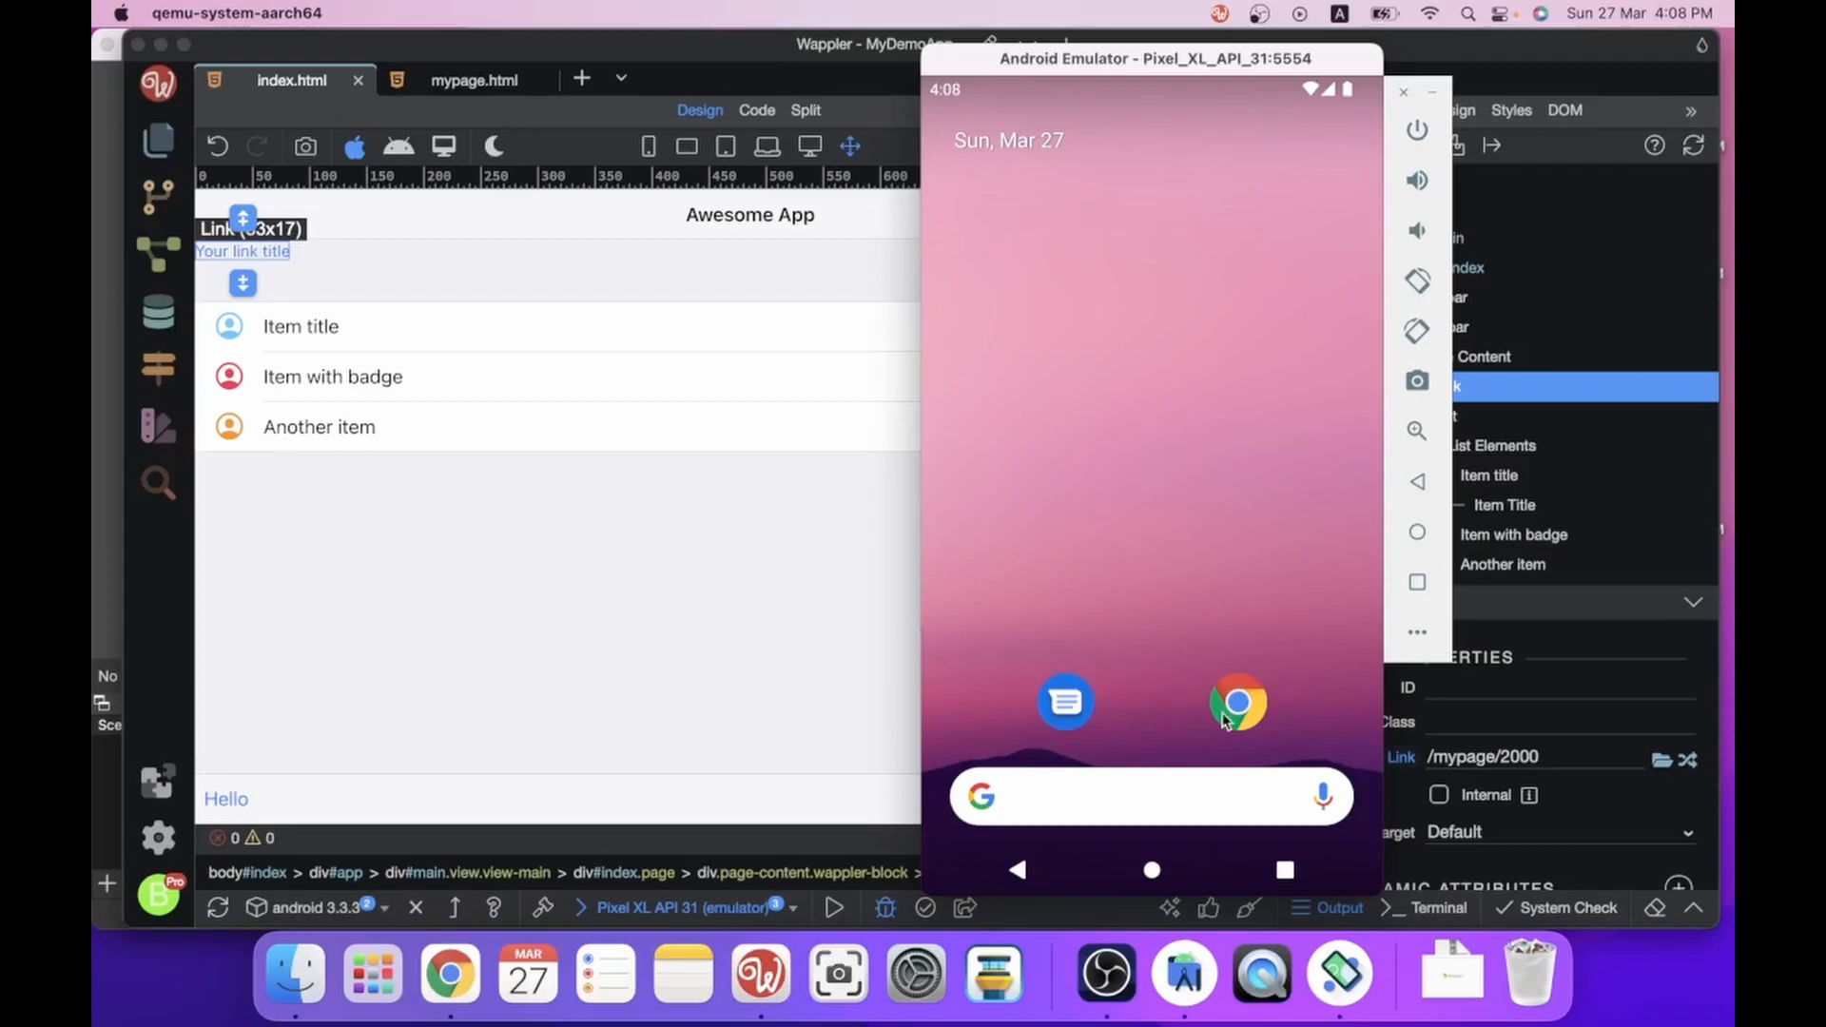
left_click(450, 972)
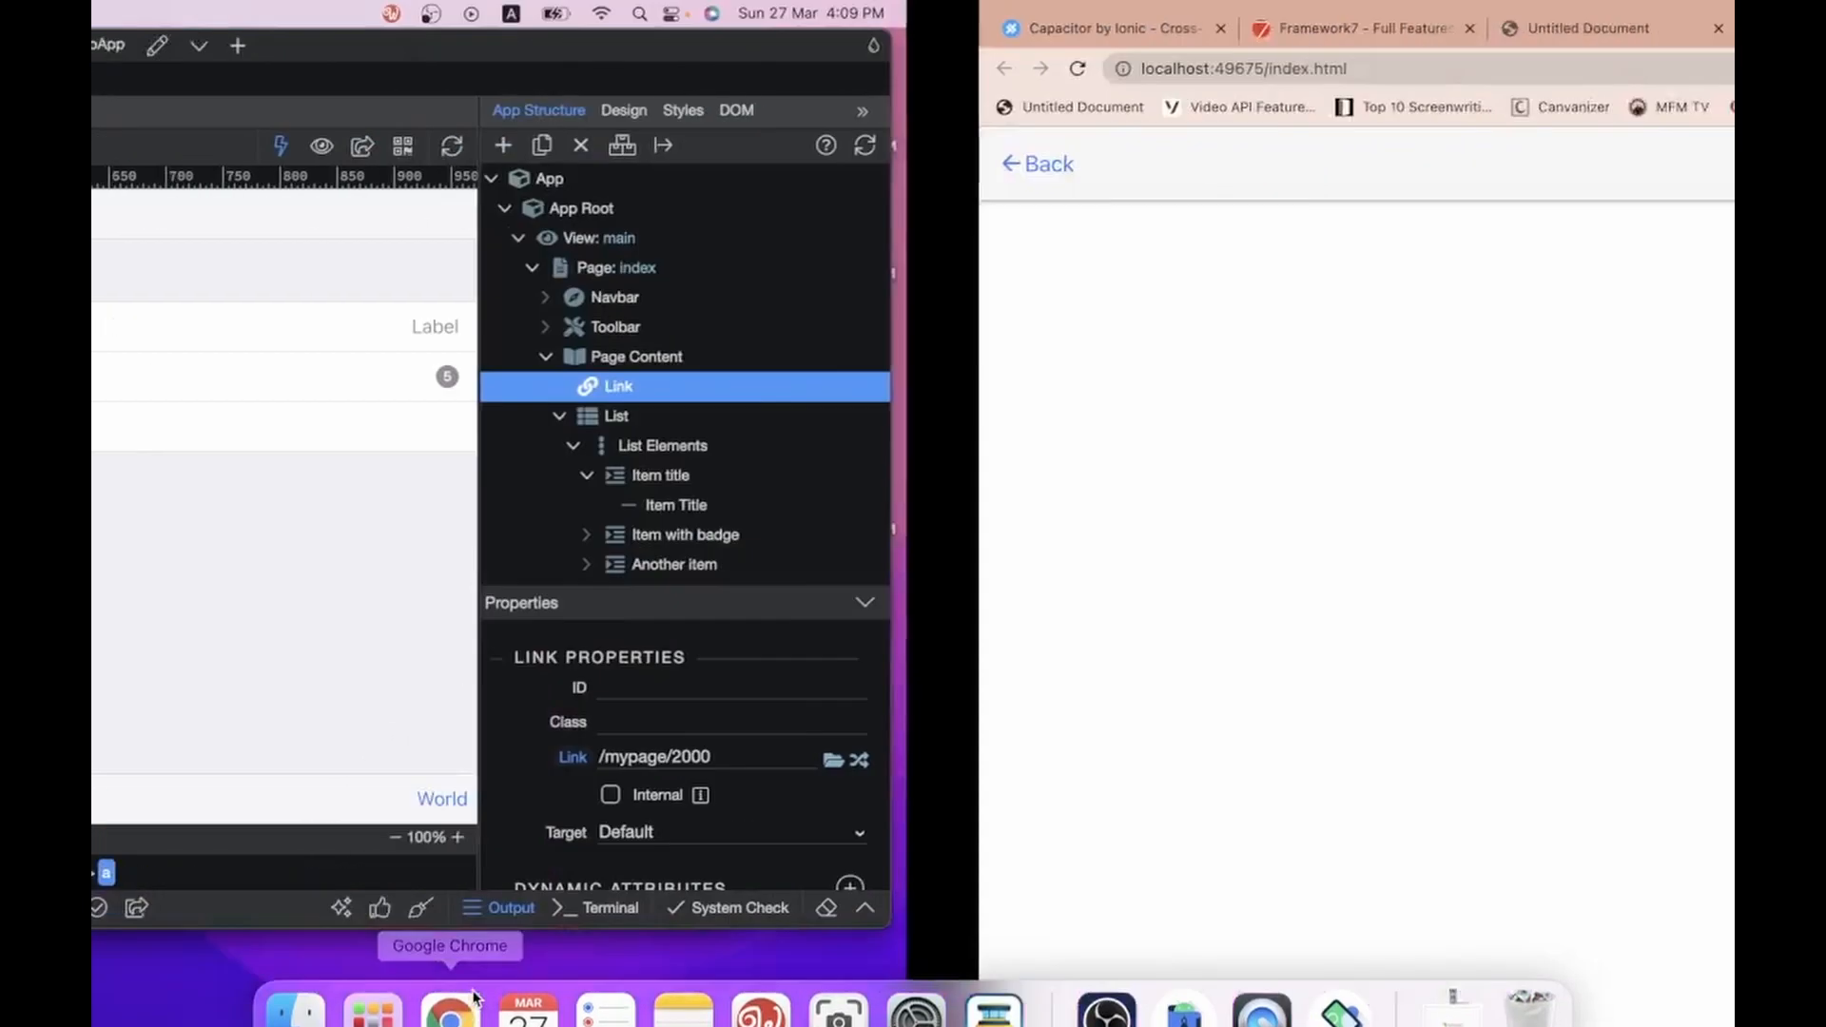
left_click(261, 13)
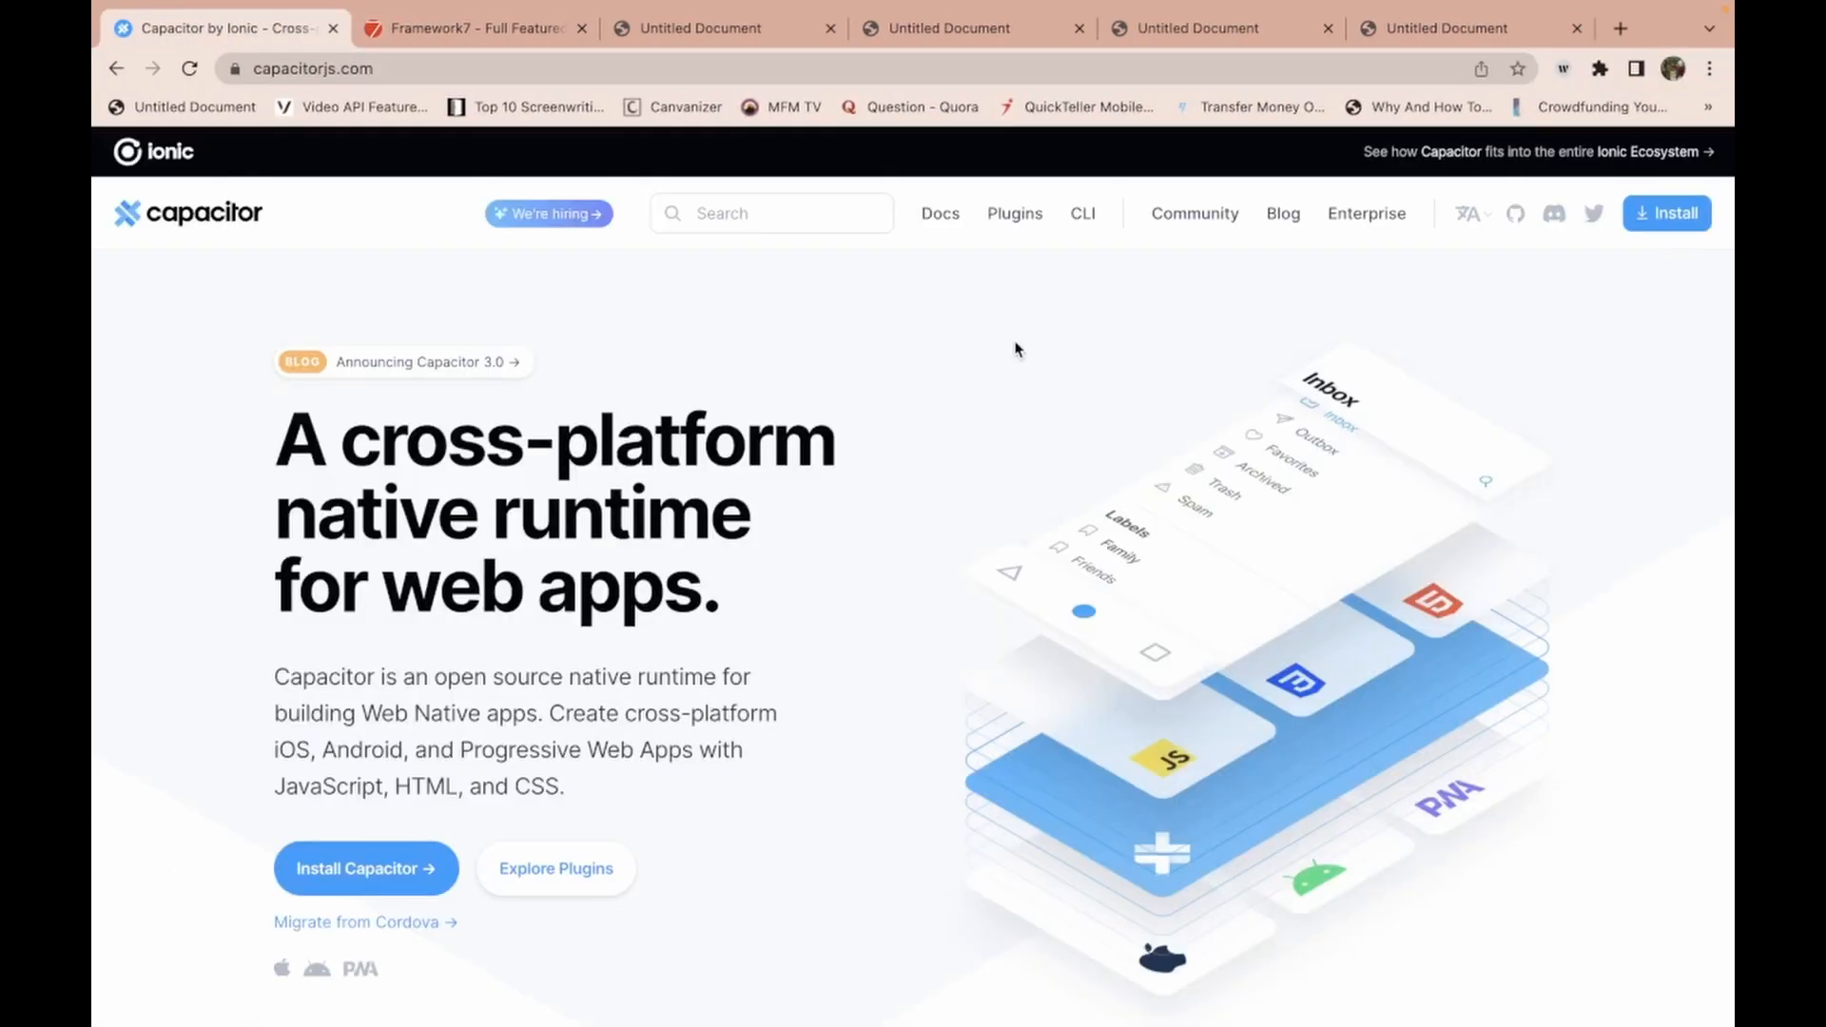
left_click(1026, 219)
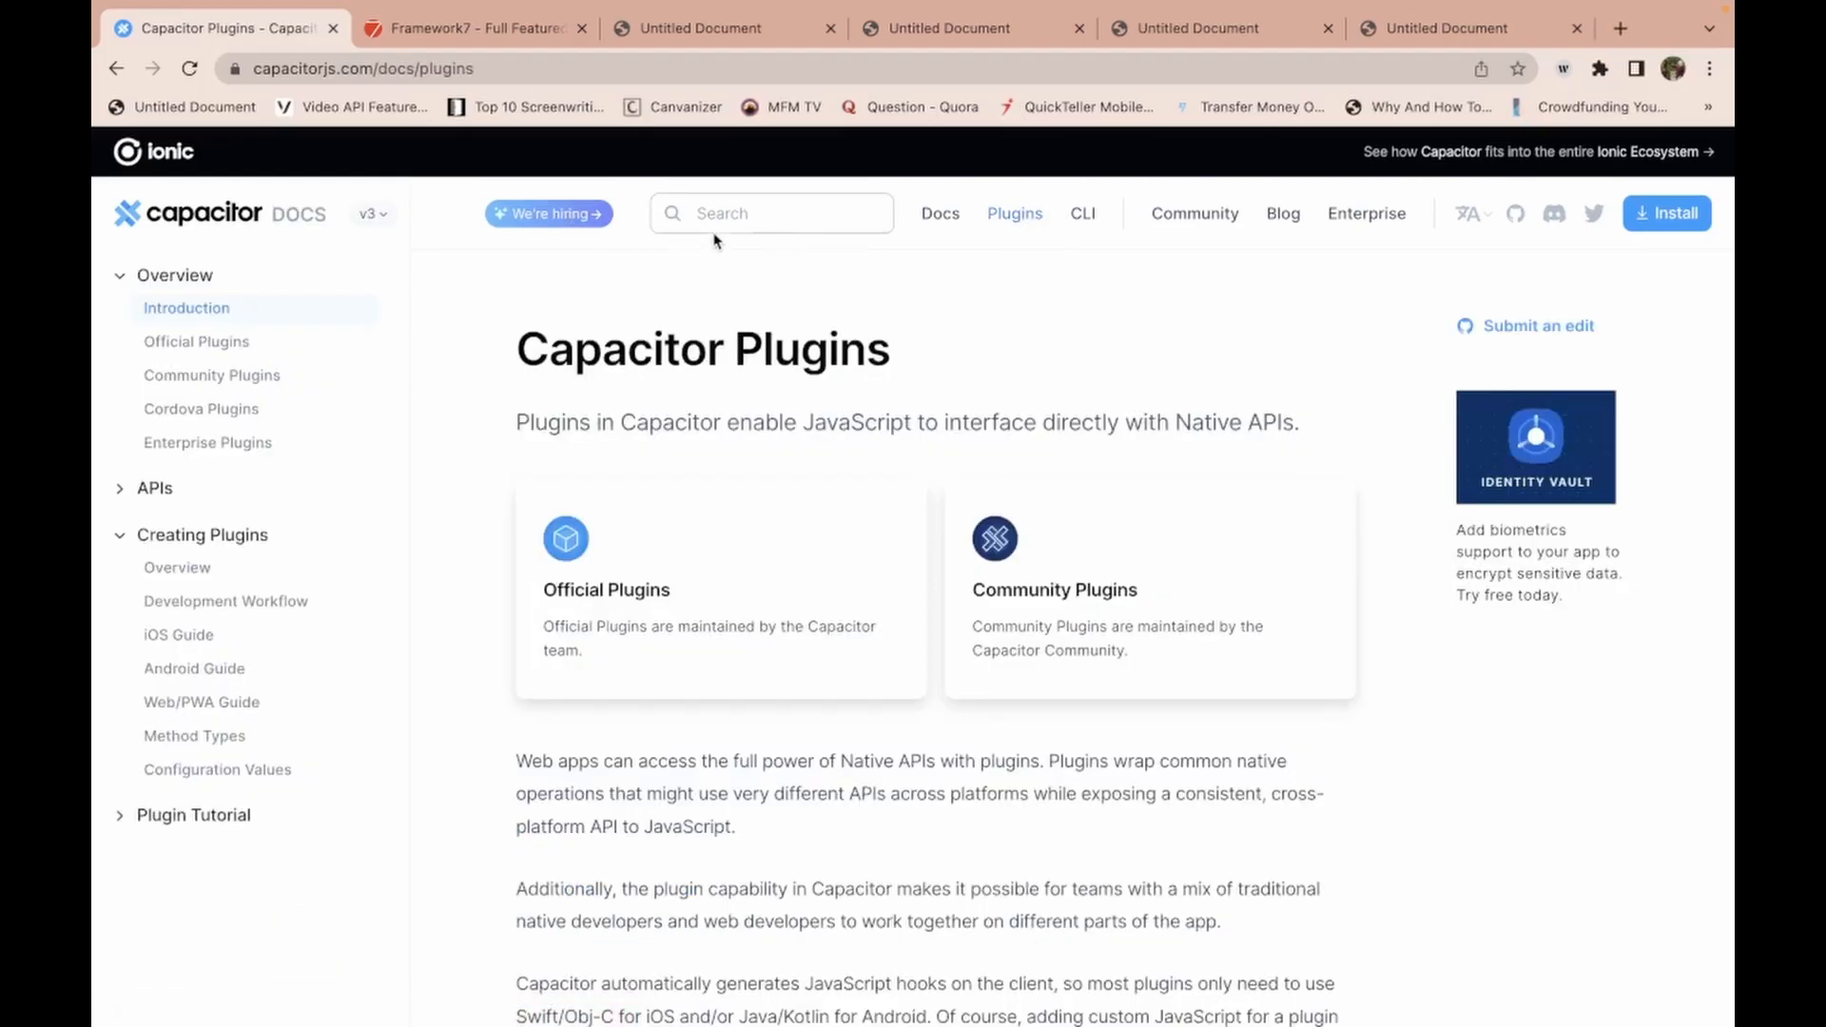
left_click(739, 211)
type("splash")
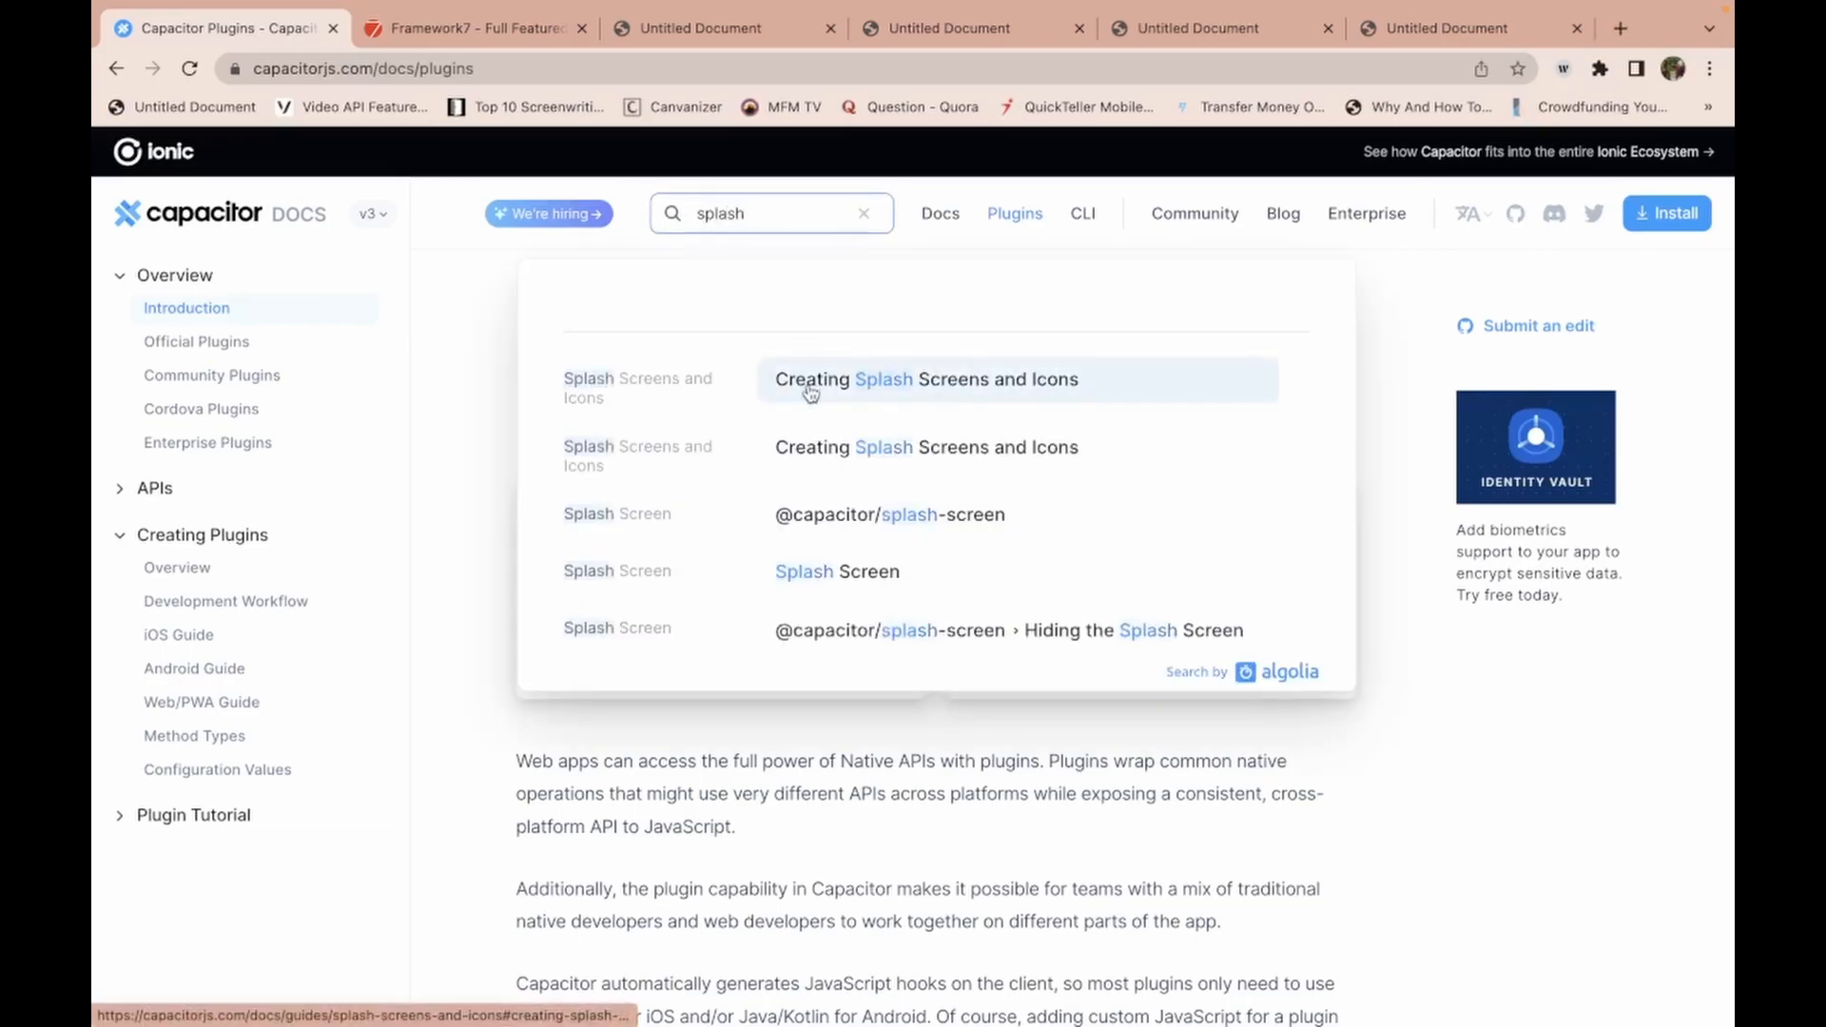
left_click(797, 519)
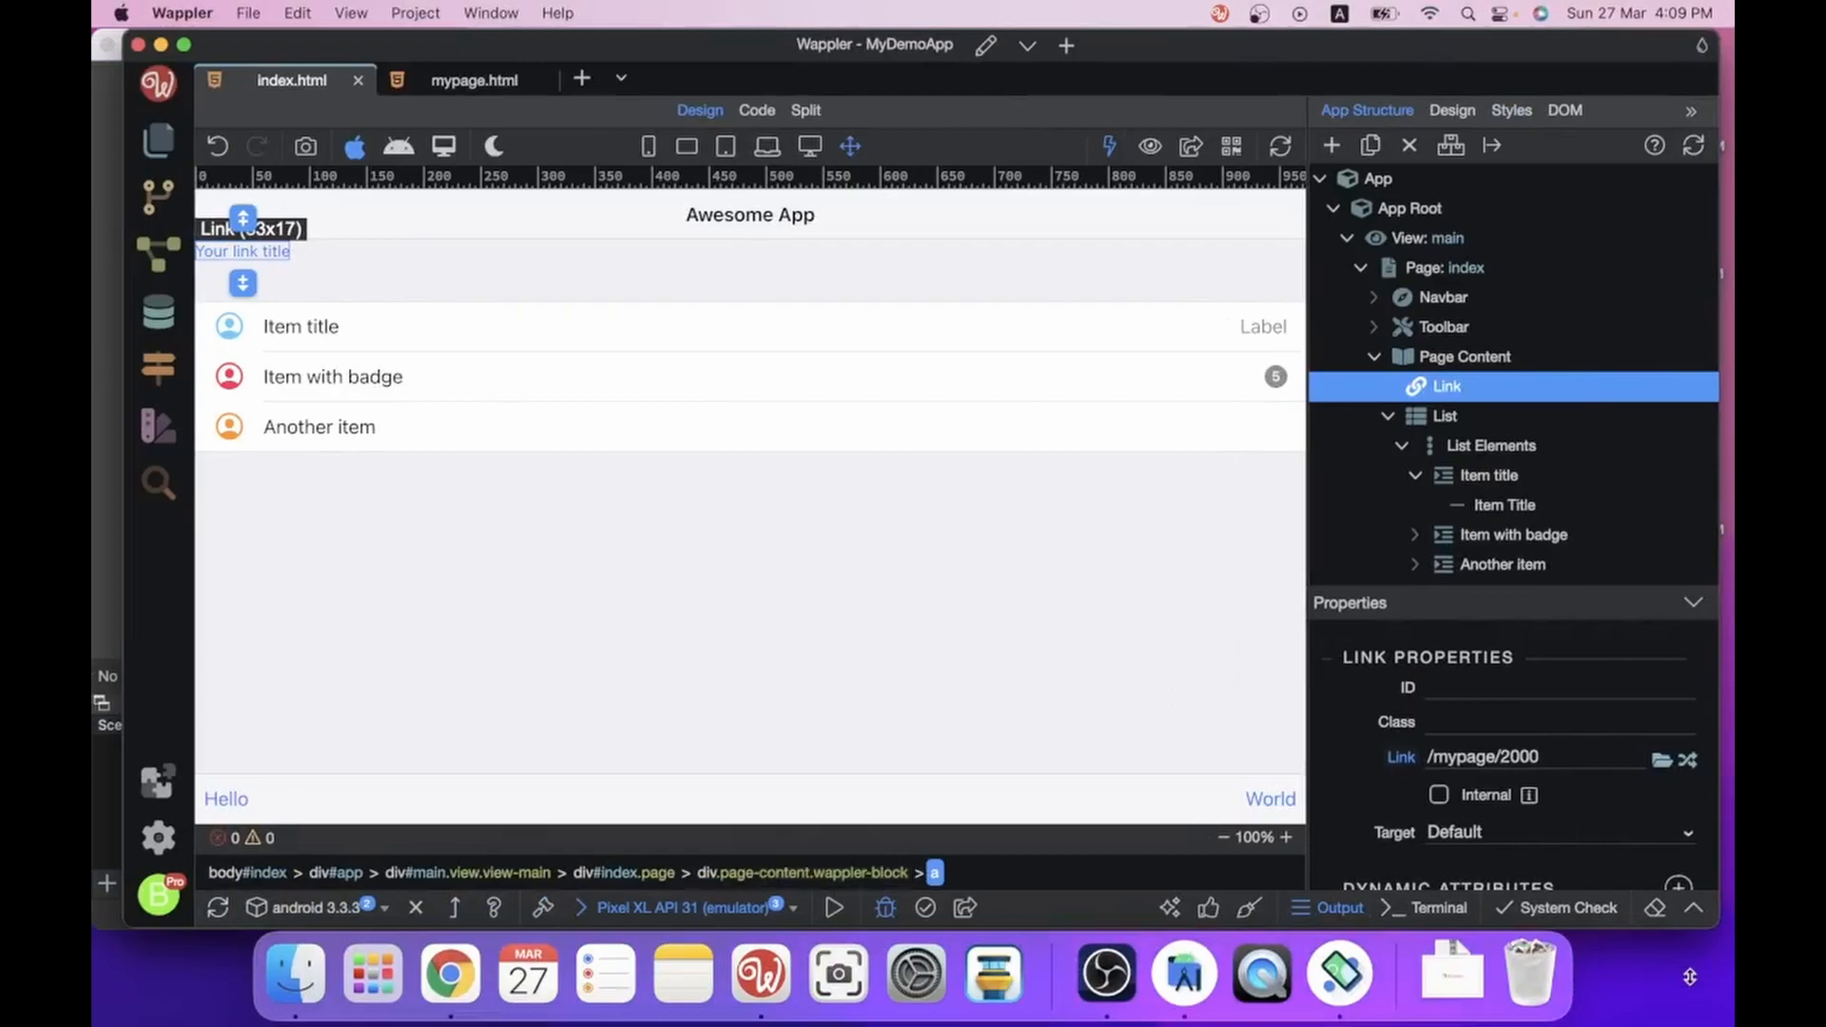
left_click(1693, 907)
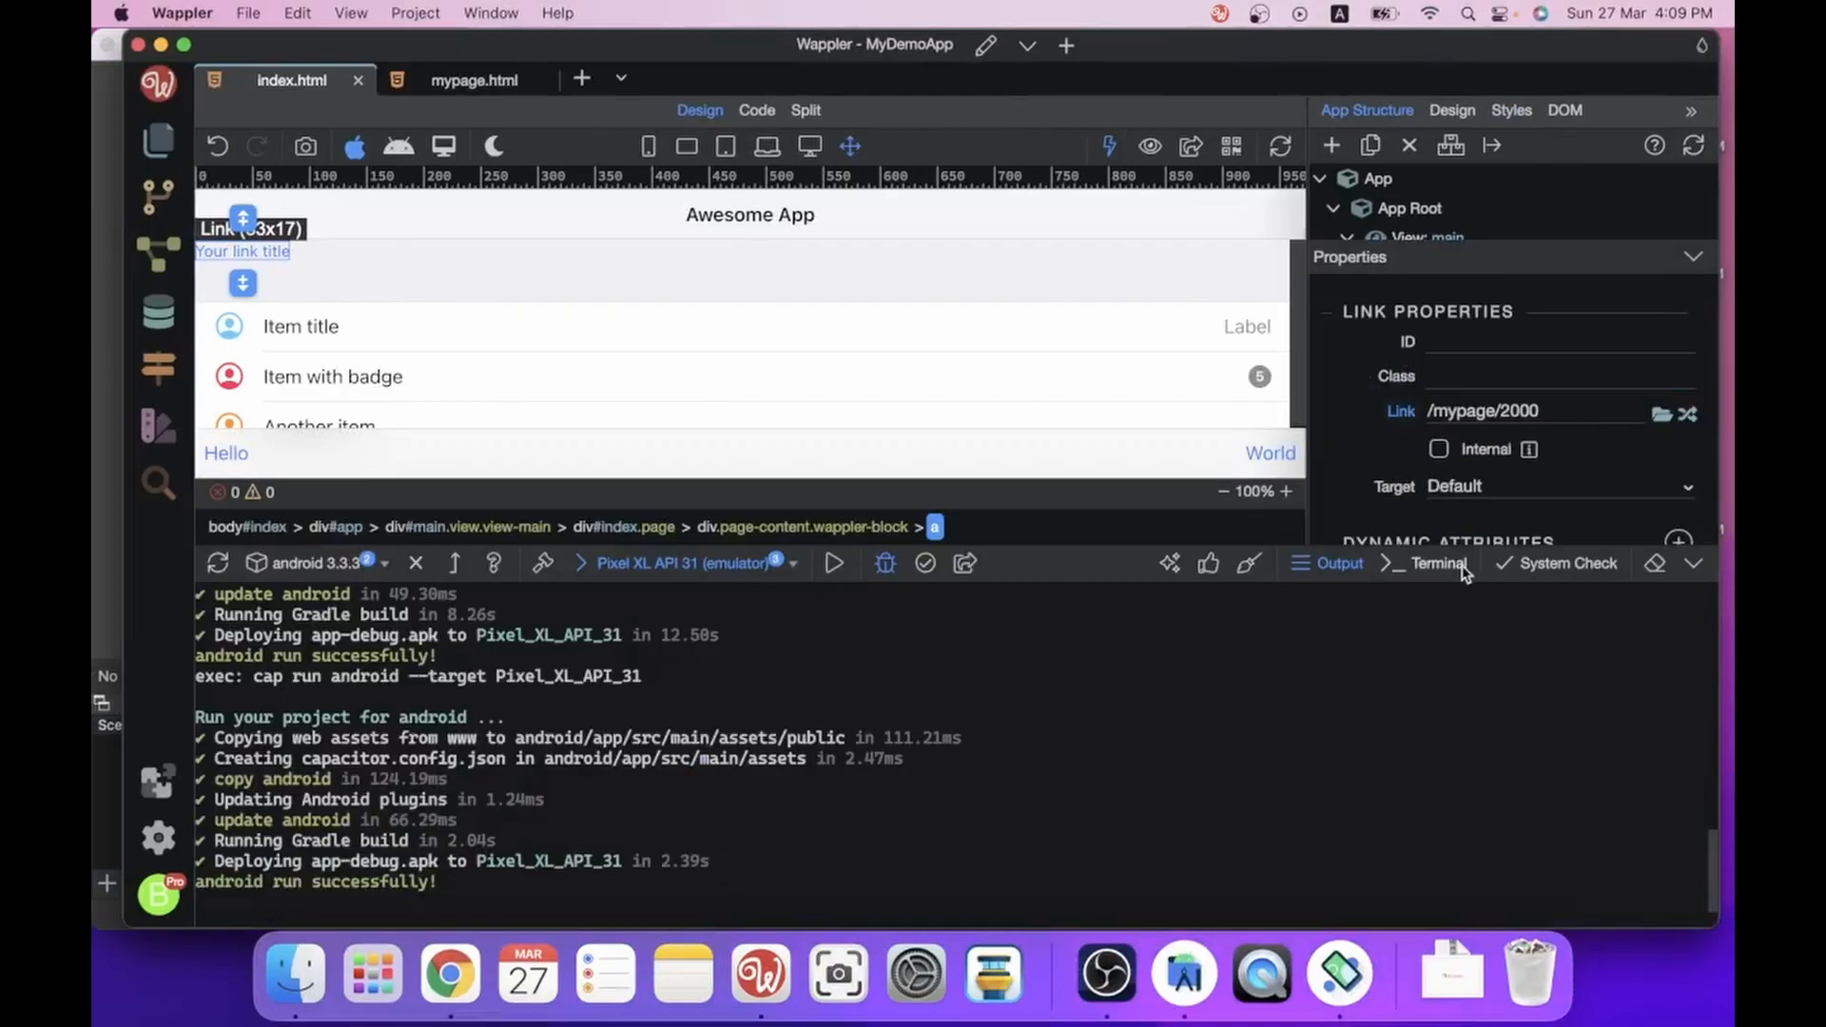
left_click(1427, 563)
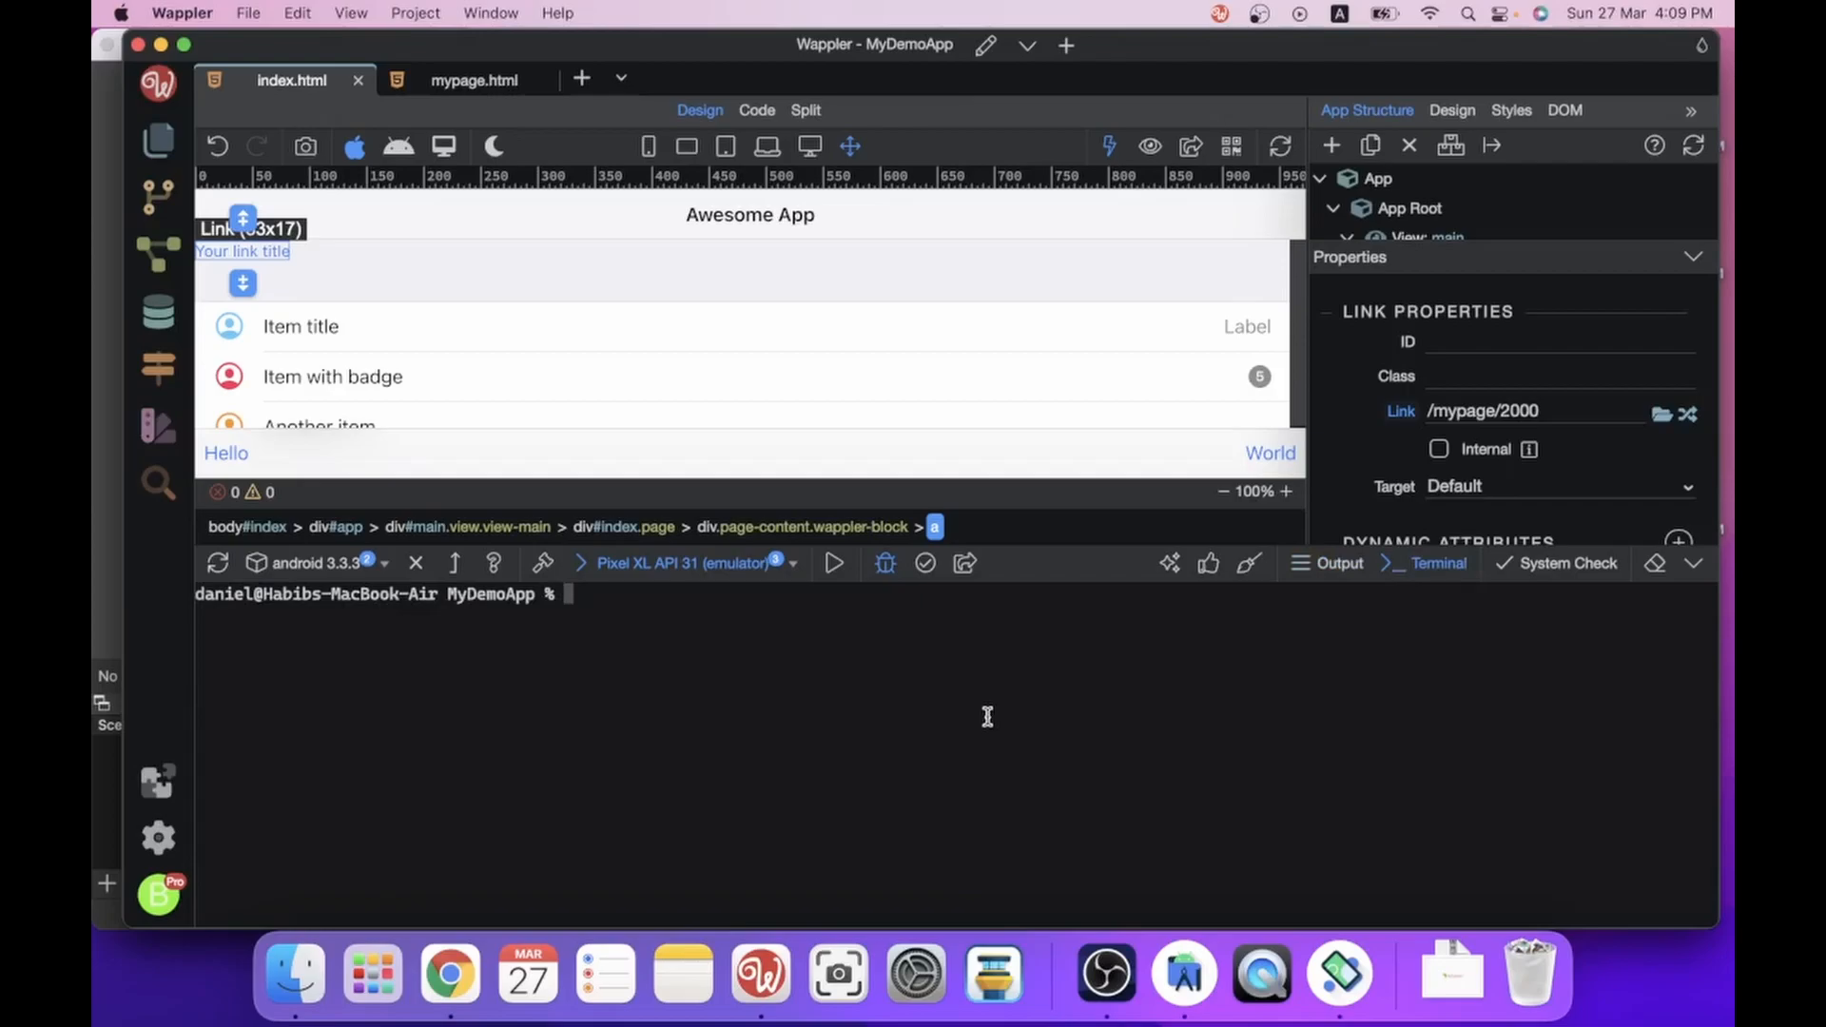
type("npm install @capacitor")
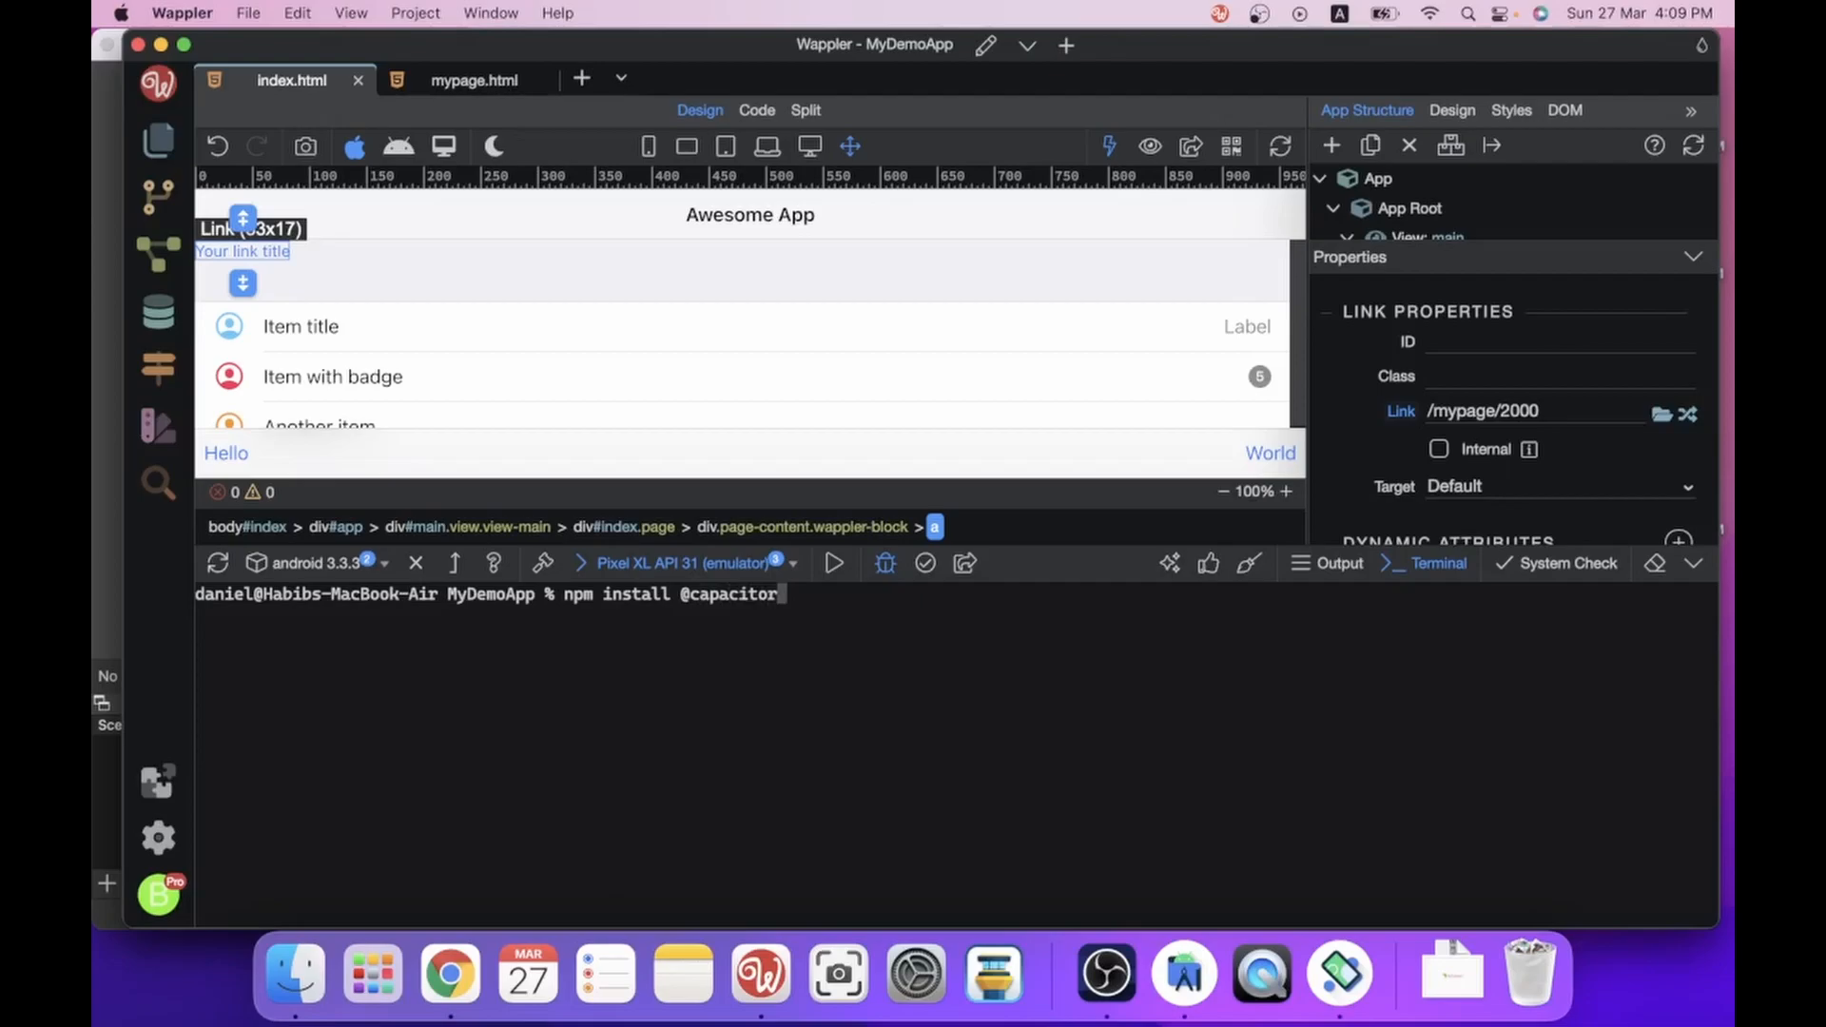
type("/splash-scre")
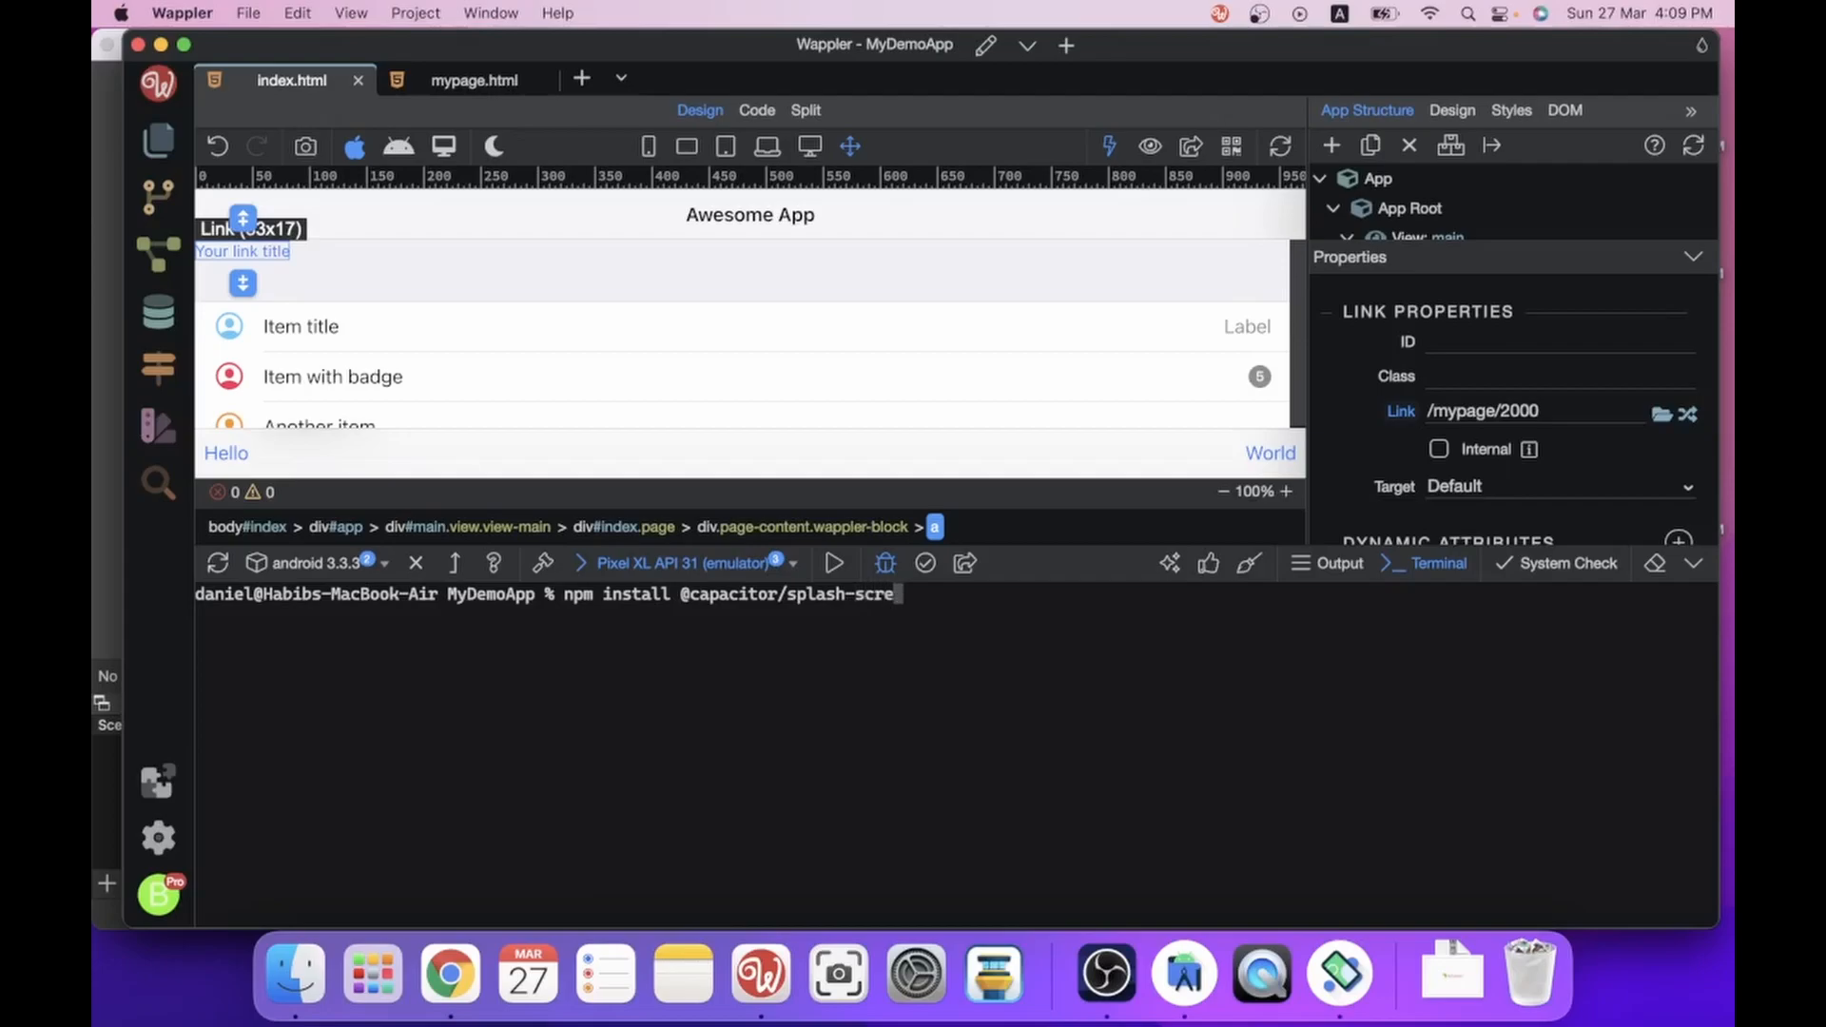
type("en")
key("ctrl+Right")
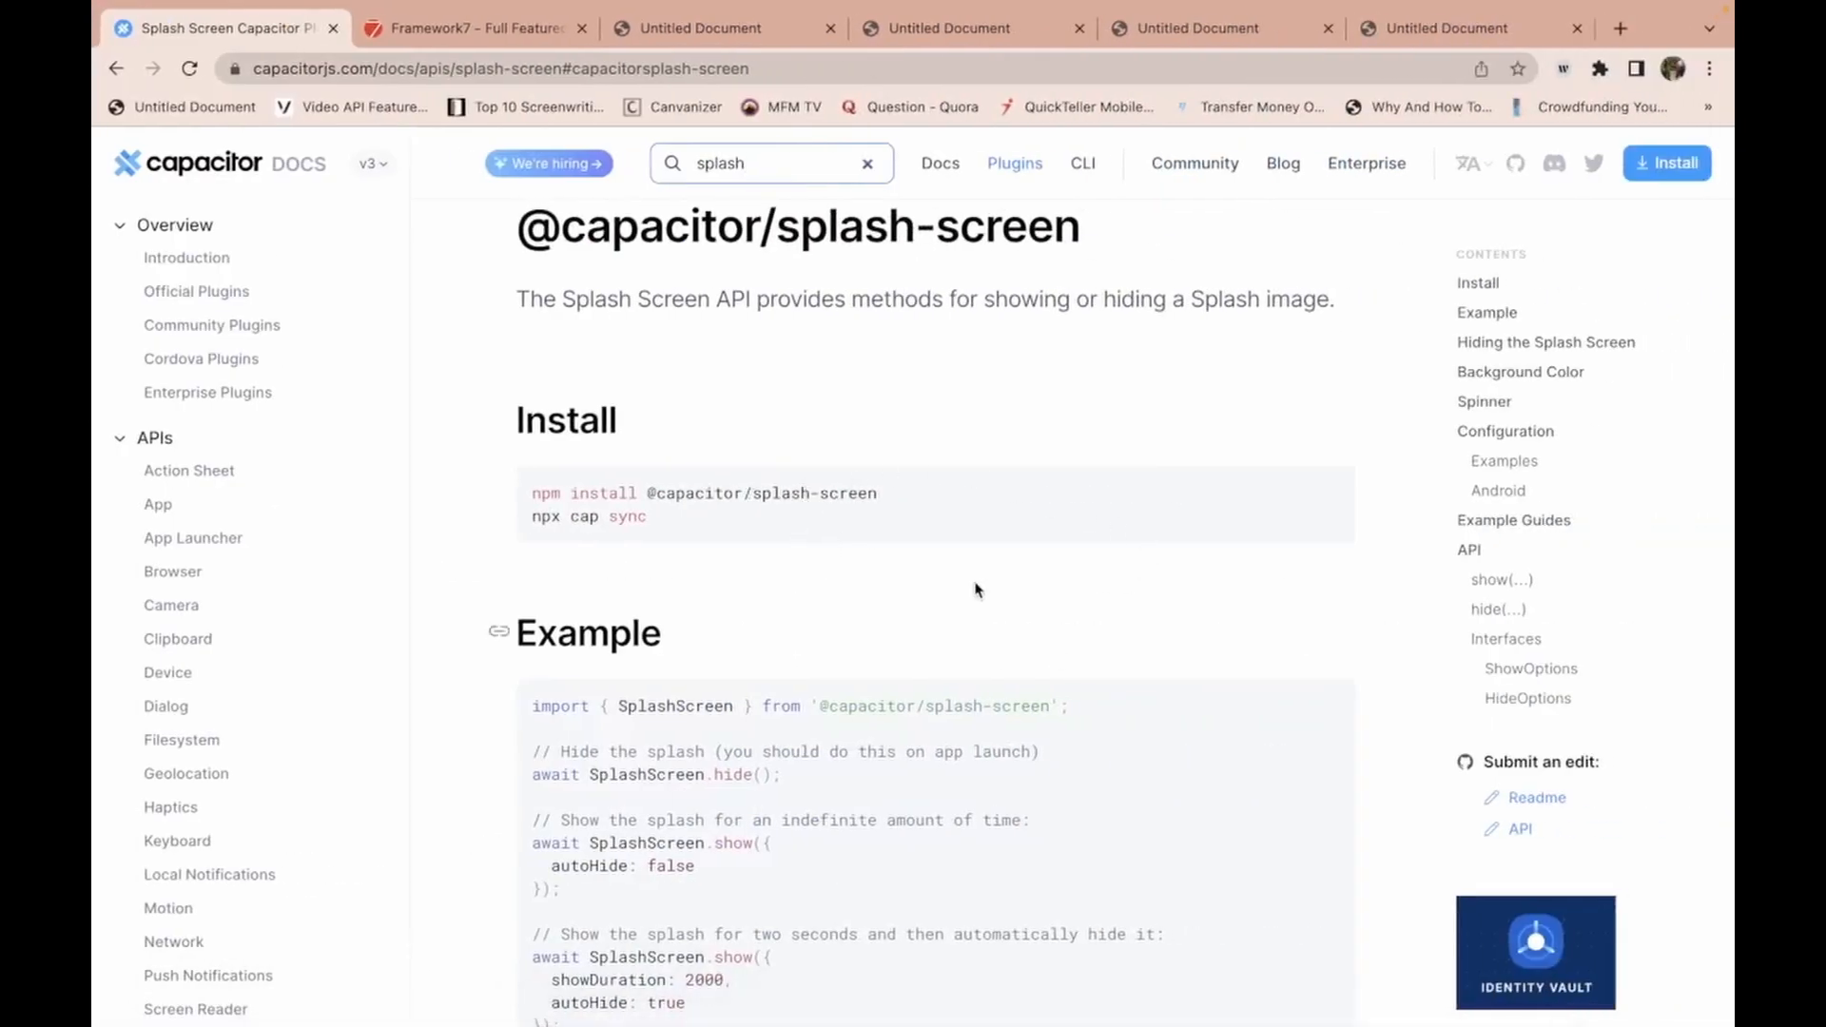
key("ctrl+Left")
key("Return")
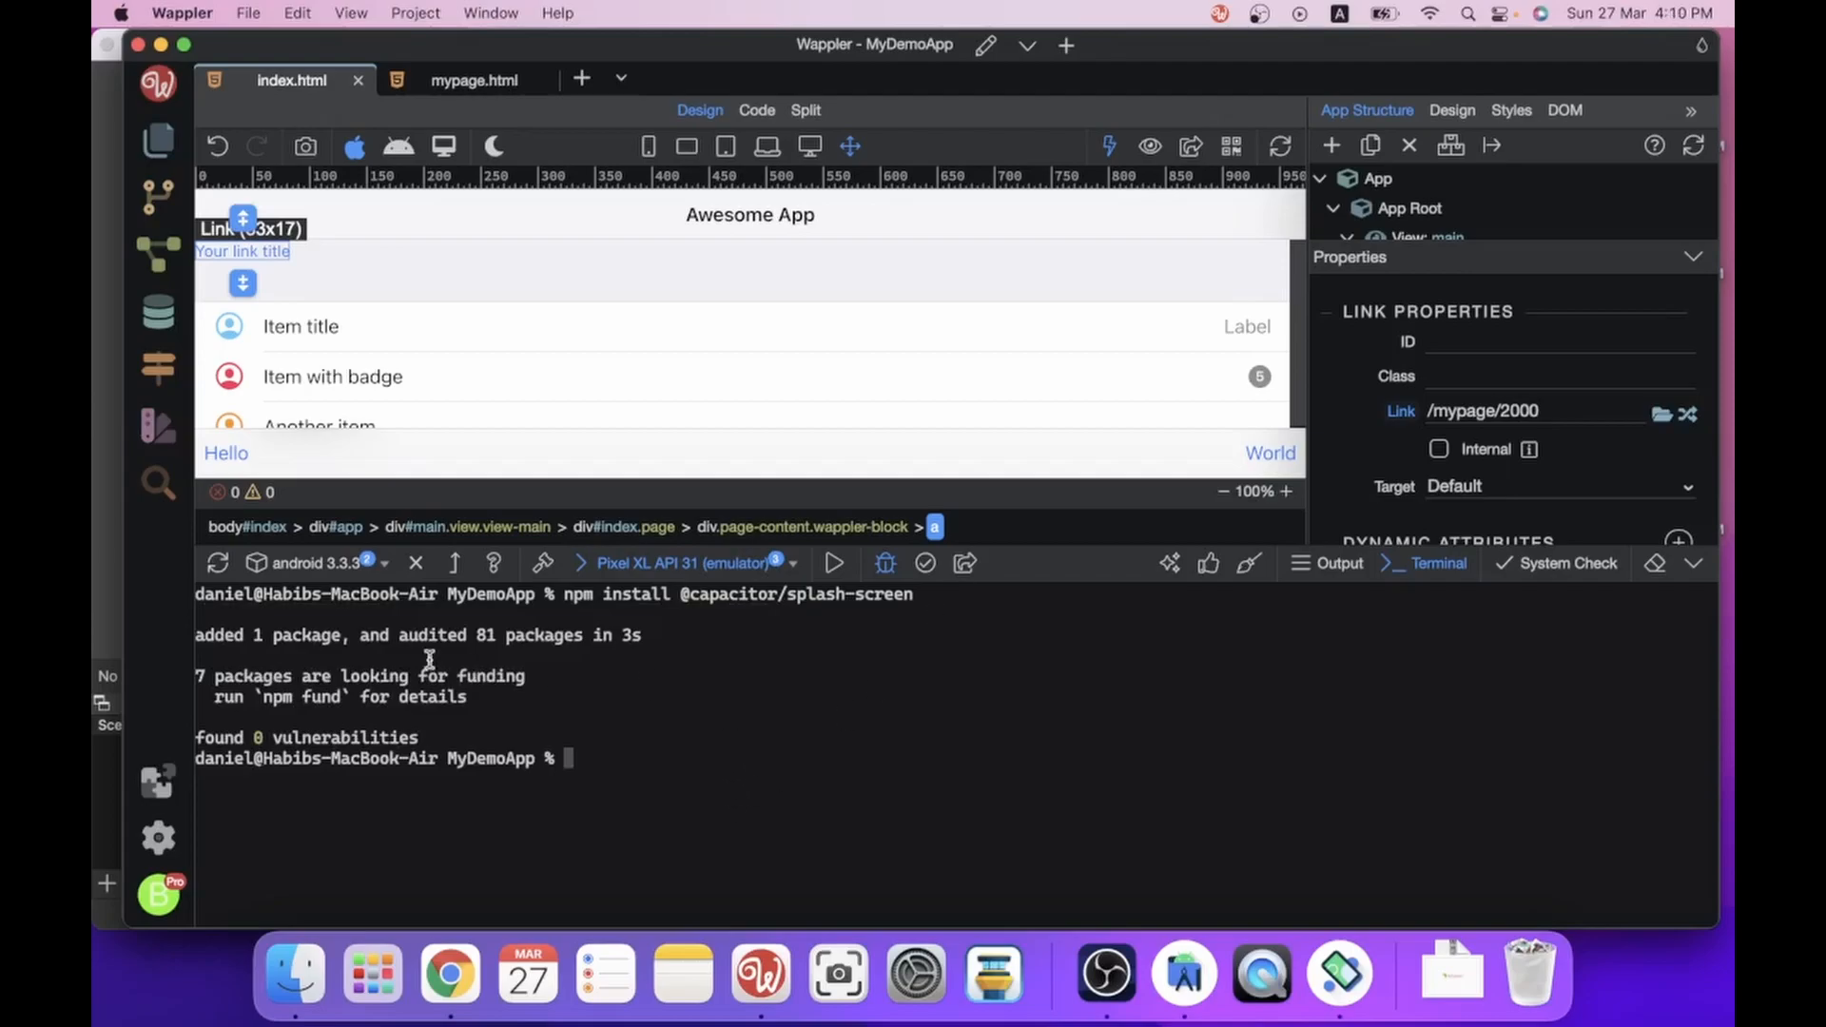
Run npx cap sync in the terminal to sync the Capacitor project.
type("npx capm")
key("BackSpace")
type("sync")
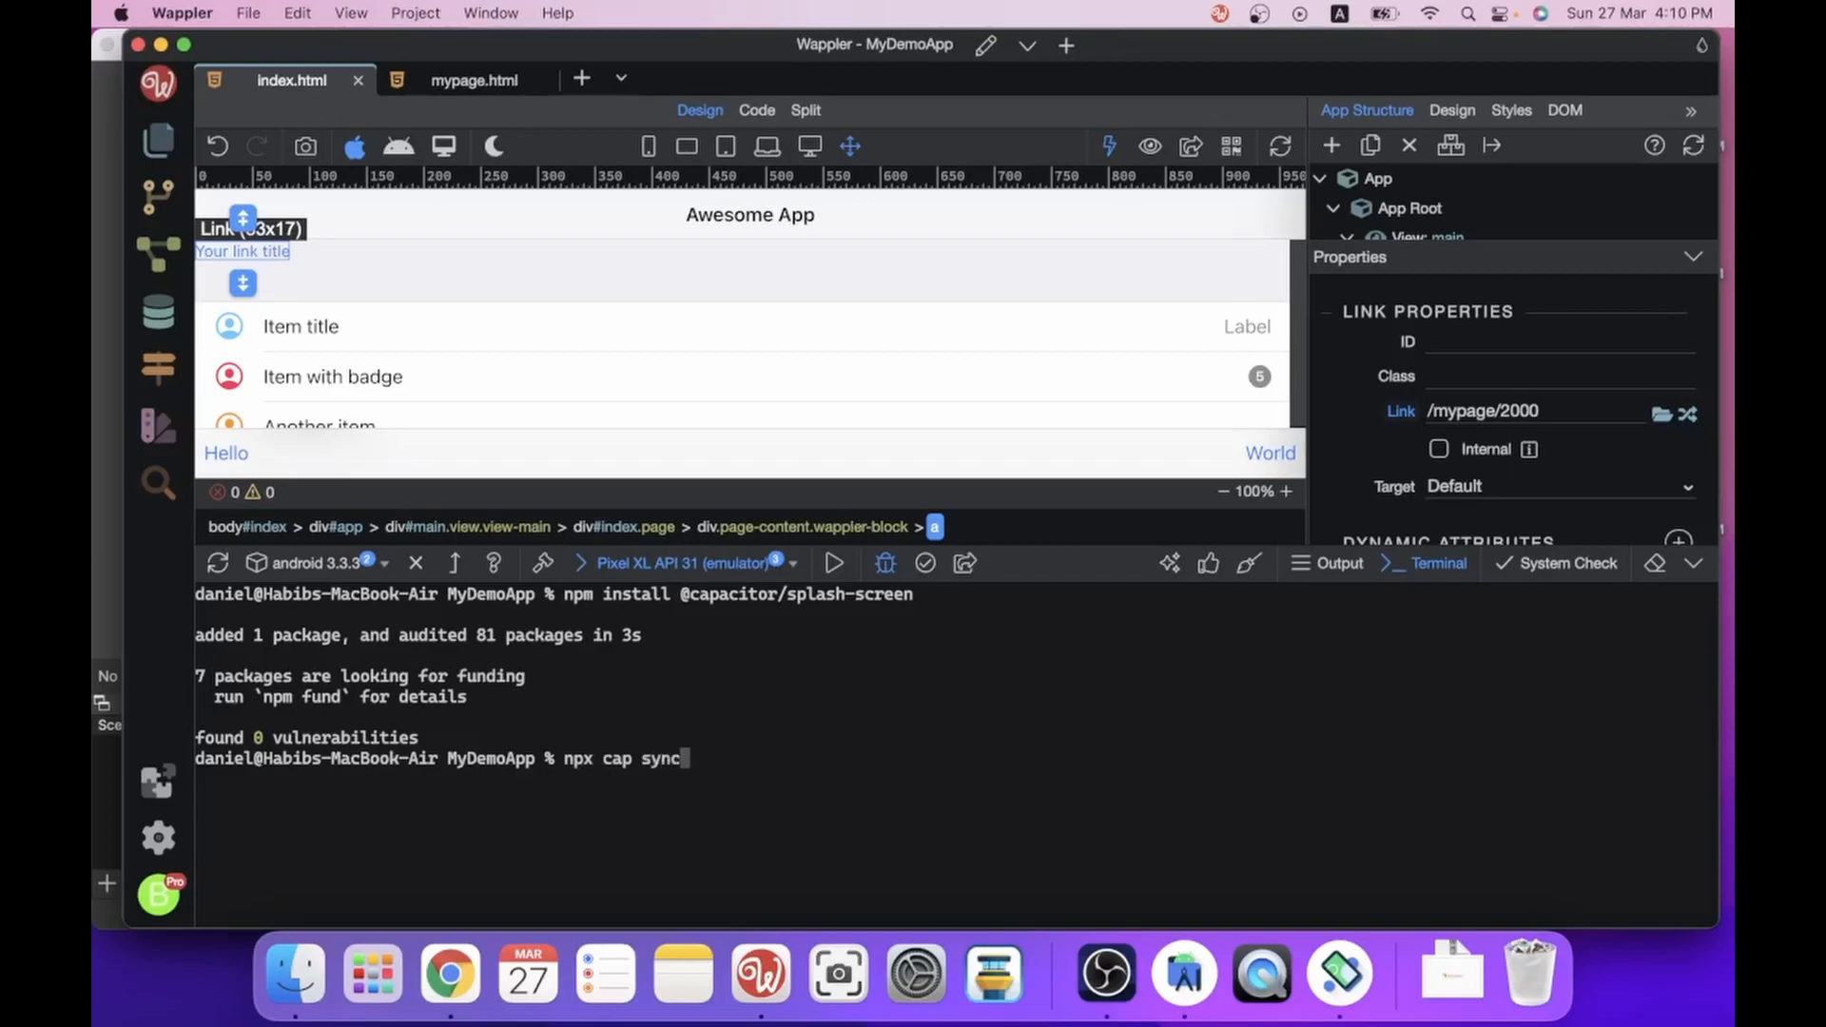
key("Return")
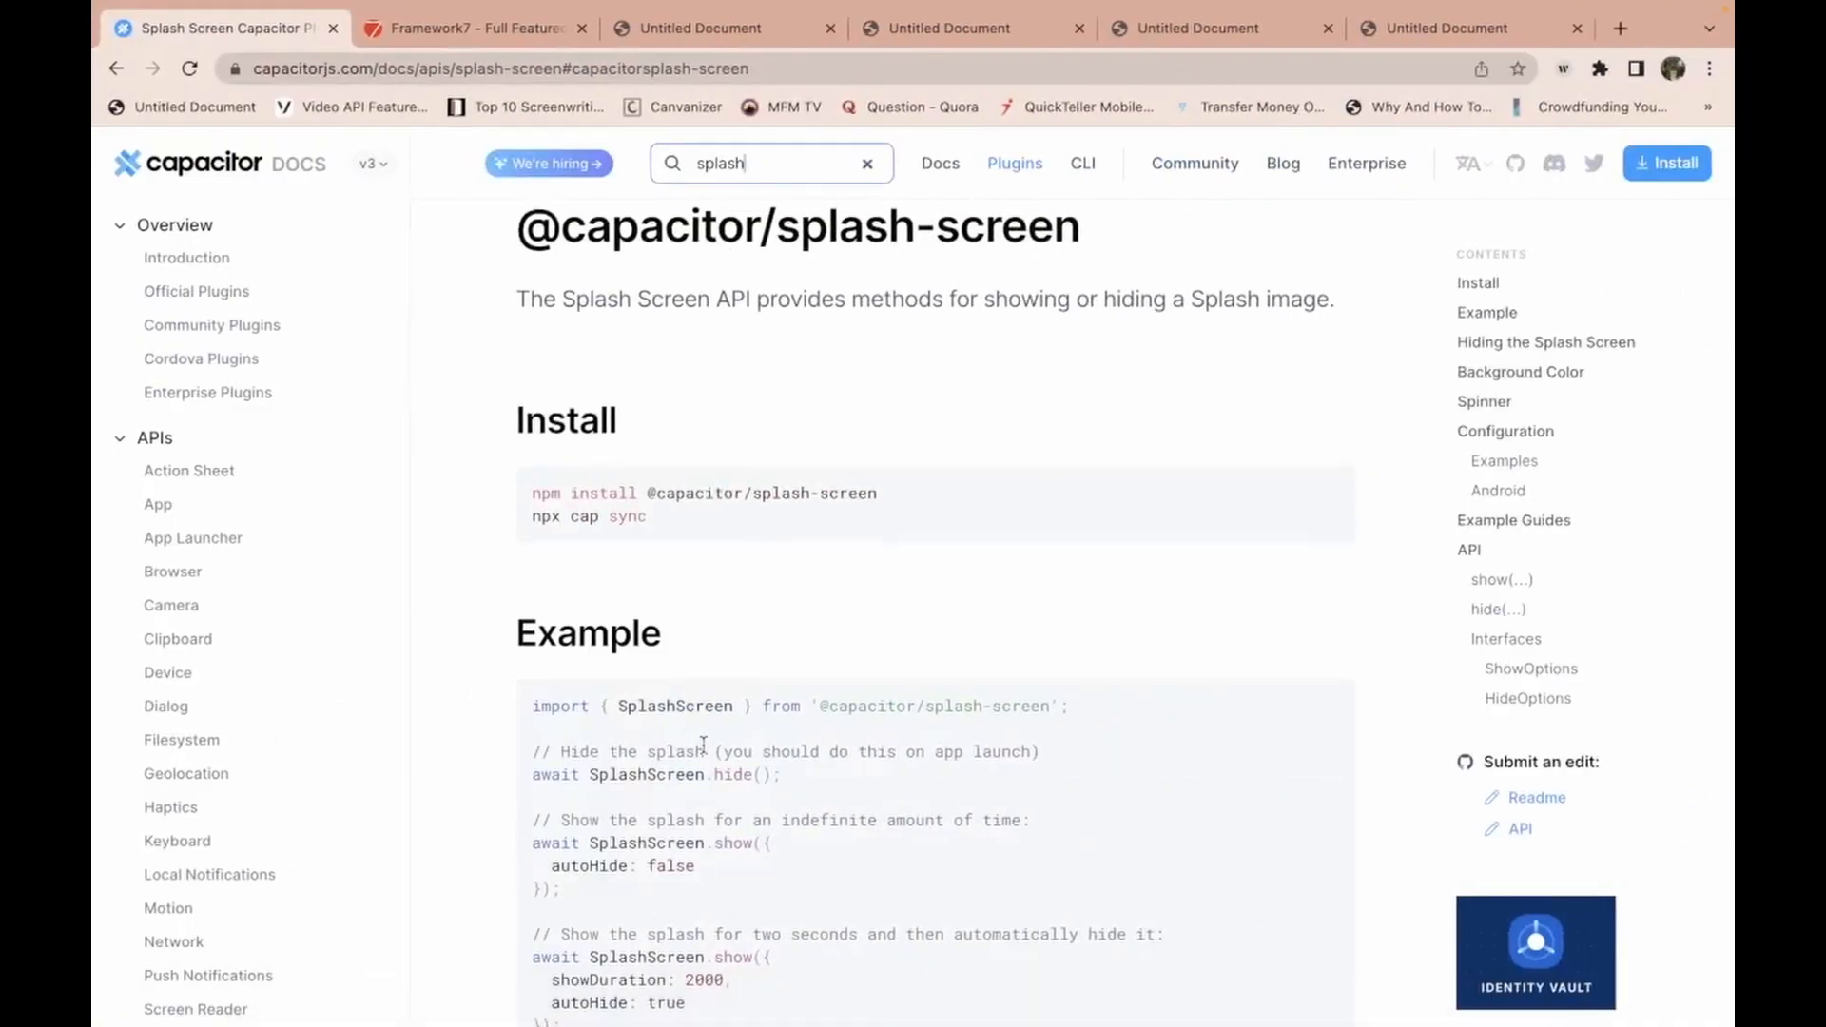
Copy the plugins block with the SplashScreen settings from the capacitor.config.json example in the Capacitor docs.
scroll(704, 746, "down", 10)
scroll(704, 750, "down", 10)
right_click(702, 736)
left_click(702, 736)
scroll(702, 738, "down", 2)
scroll(702, 736, "down", 12)
scroll(701, 732, "up", 3)
scroll(701, 732, "down", 5)
scroll(701, 733, "up", 2)
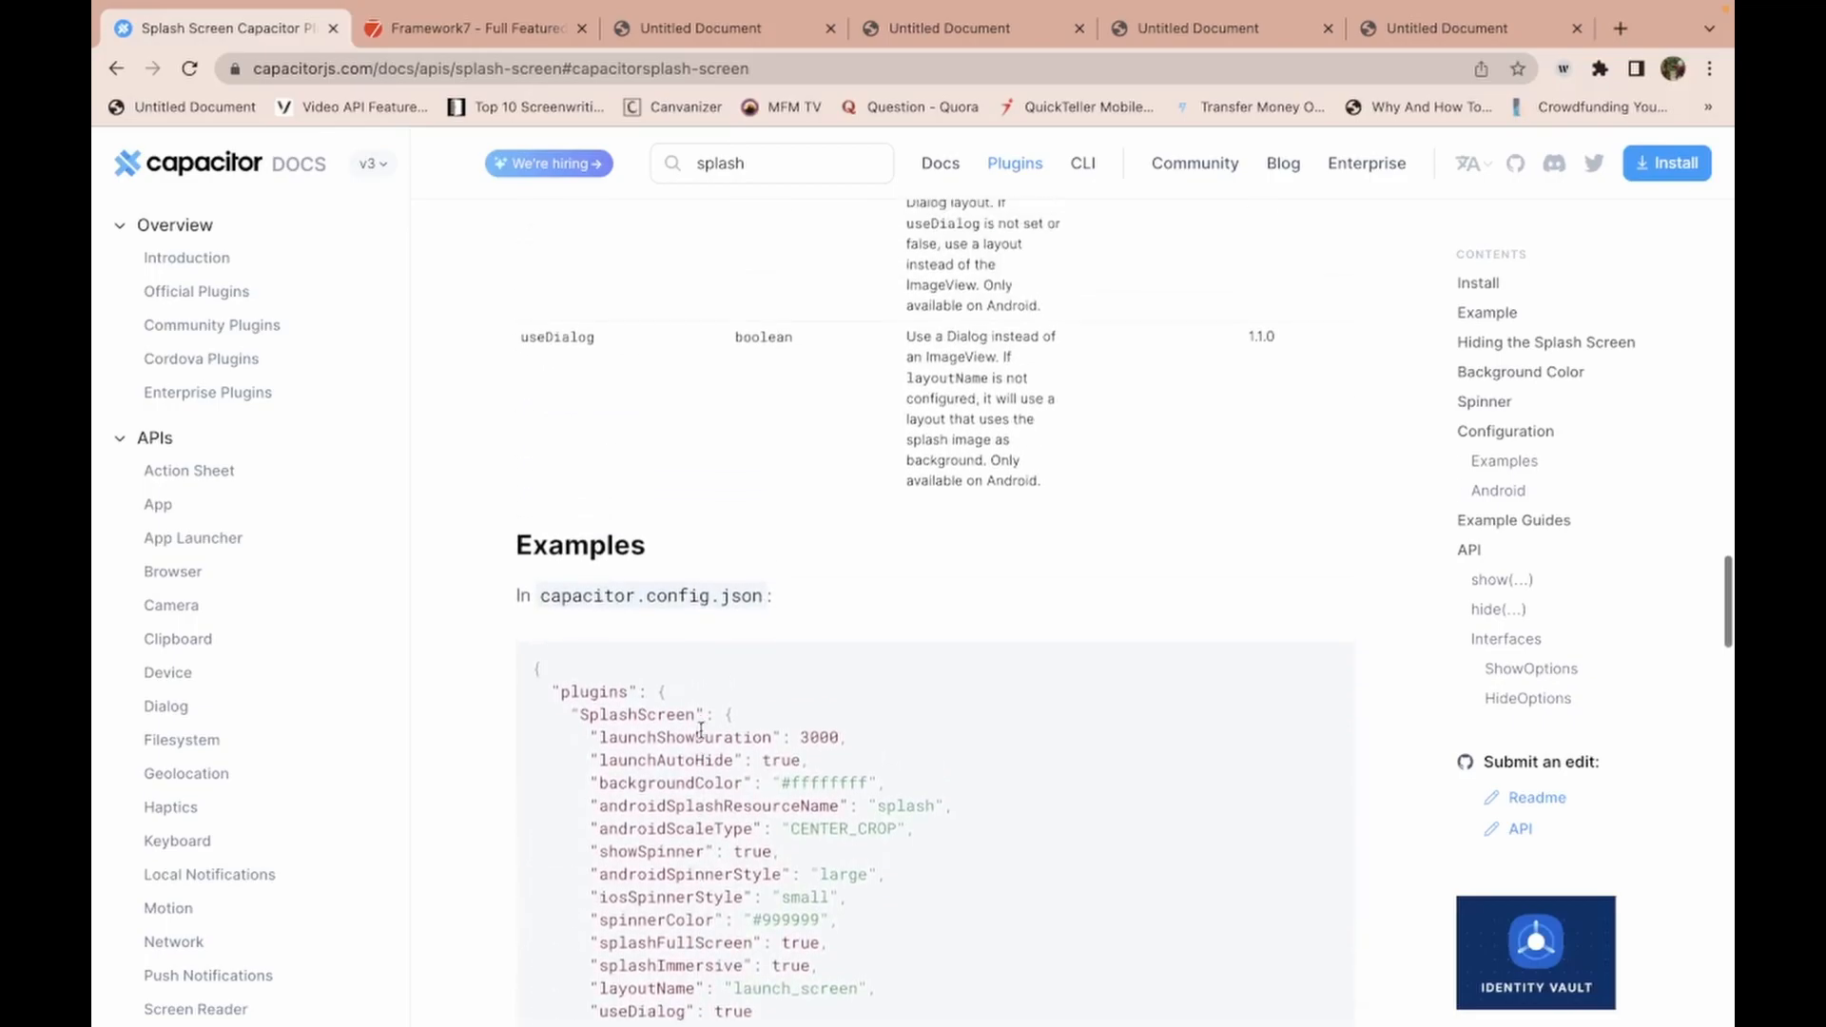
scroll(701, 732, "up", 2)
scroll(697, 578, "up", 6)
scroll(697, 577, "up", 2)
scroll(694, 577, "down", 10)
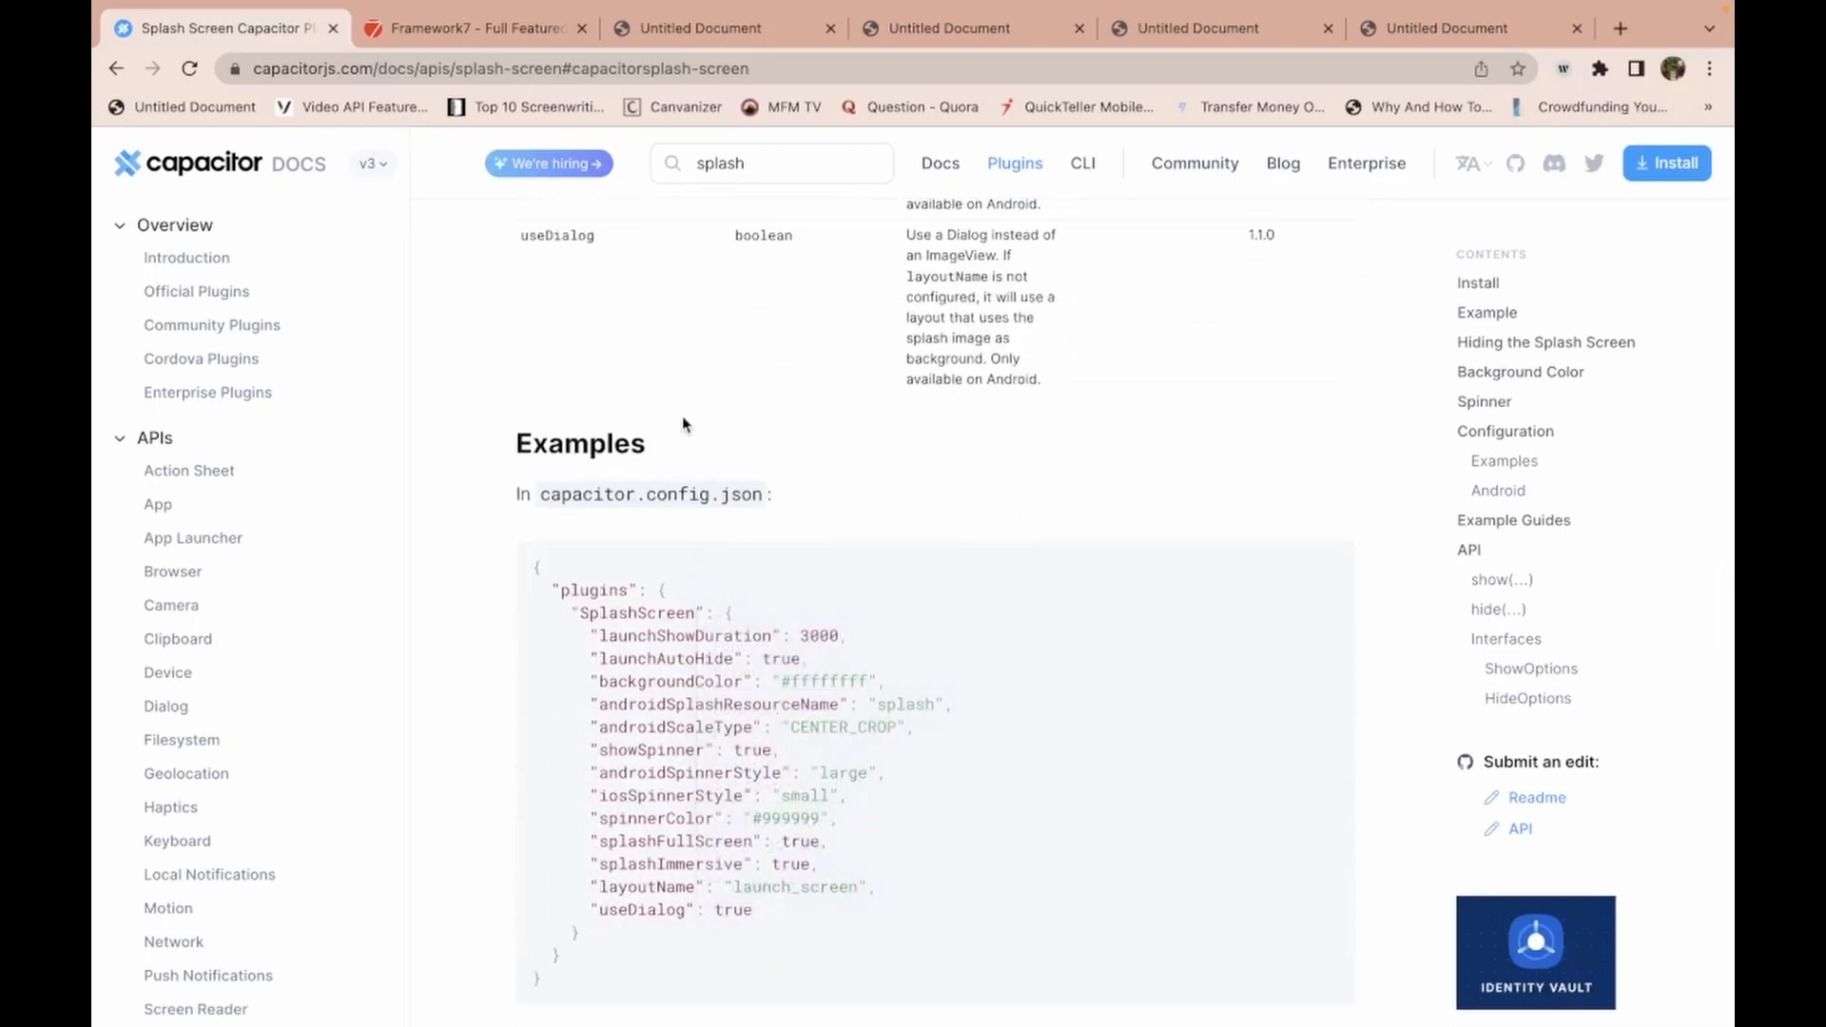
scroll(783, 456, "down", 2)
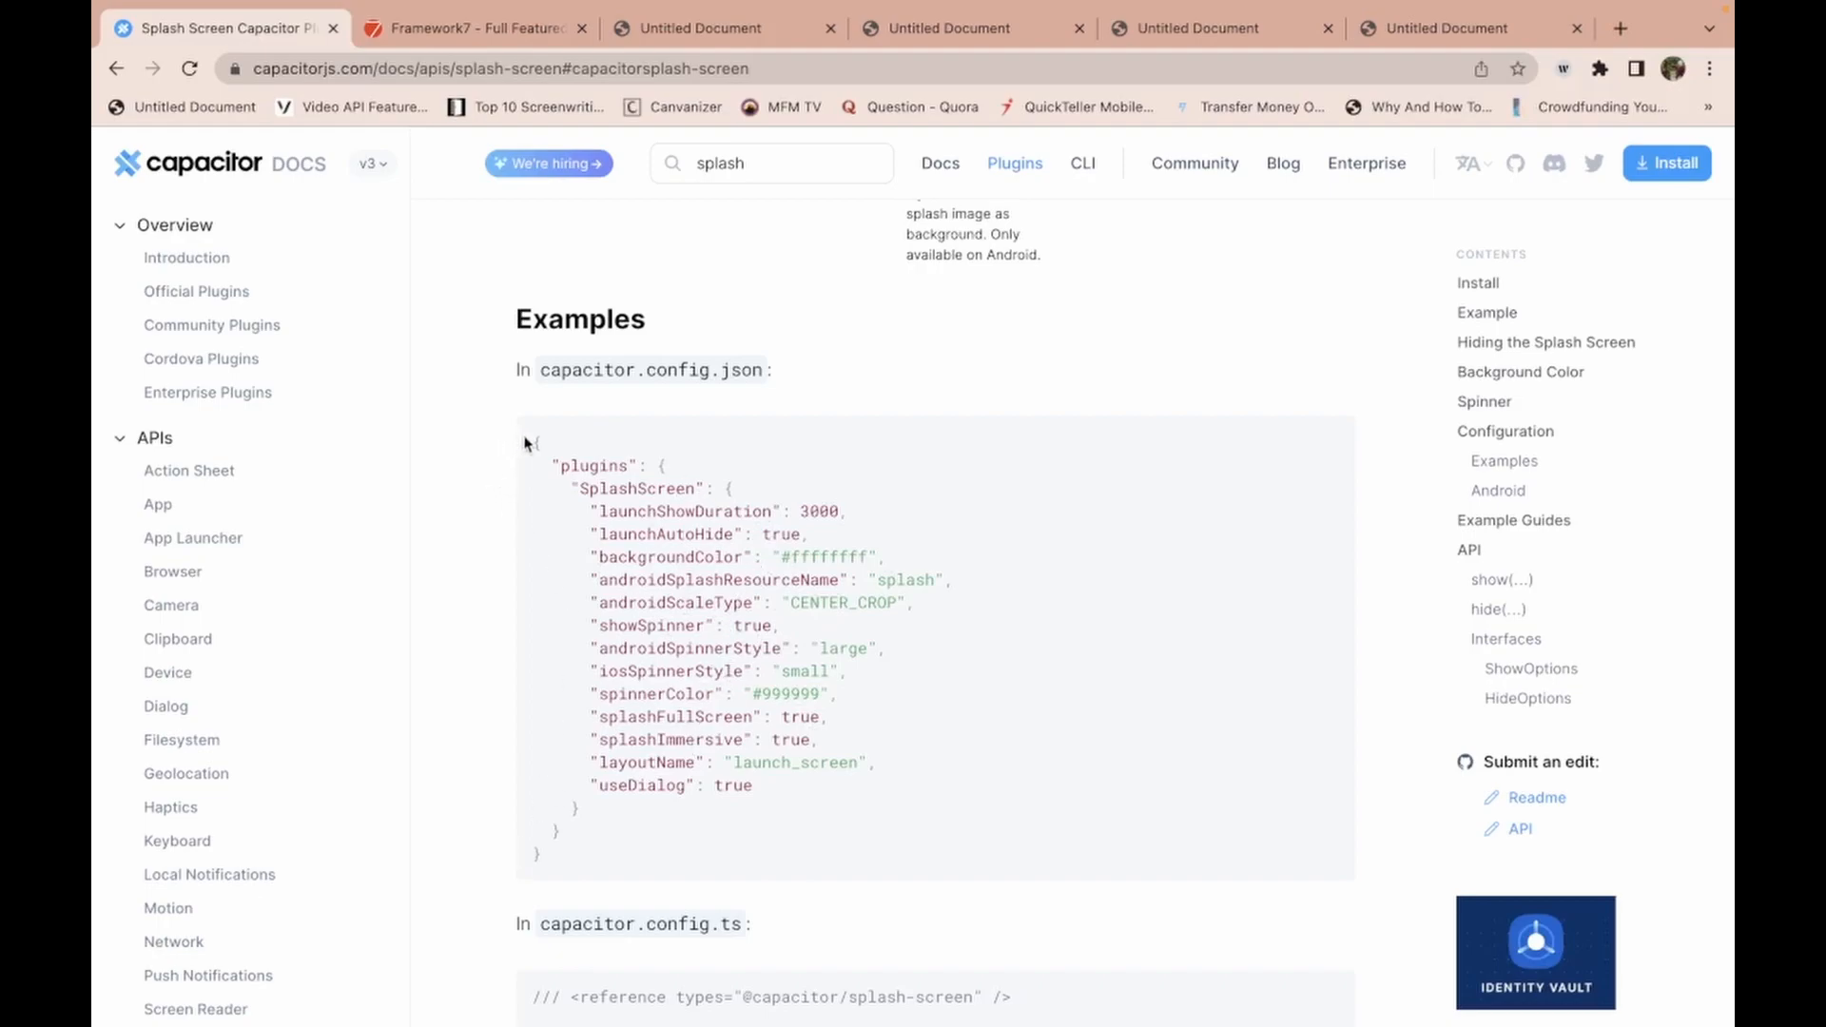
left_click_drag(552, 467, 623, 828)
key("super+c")
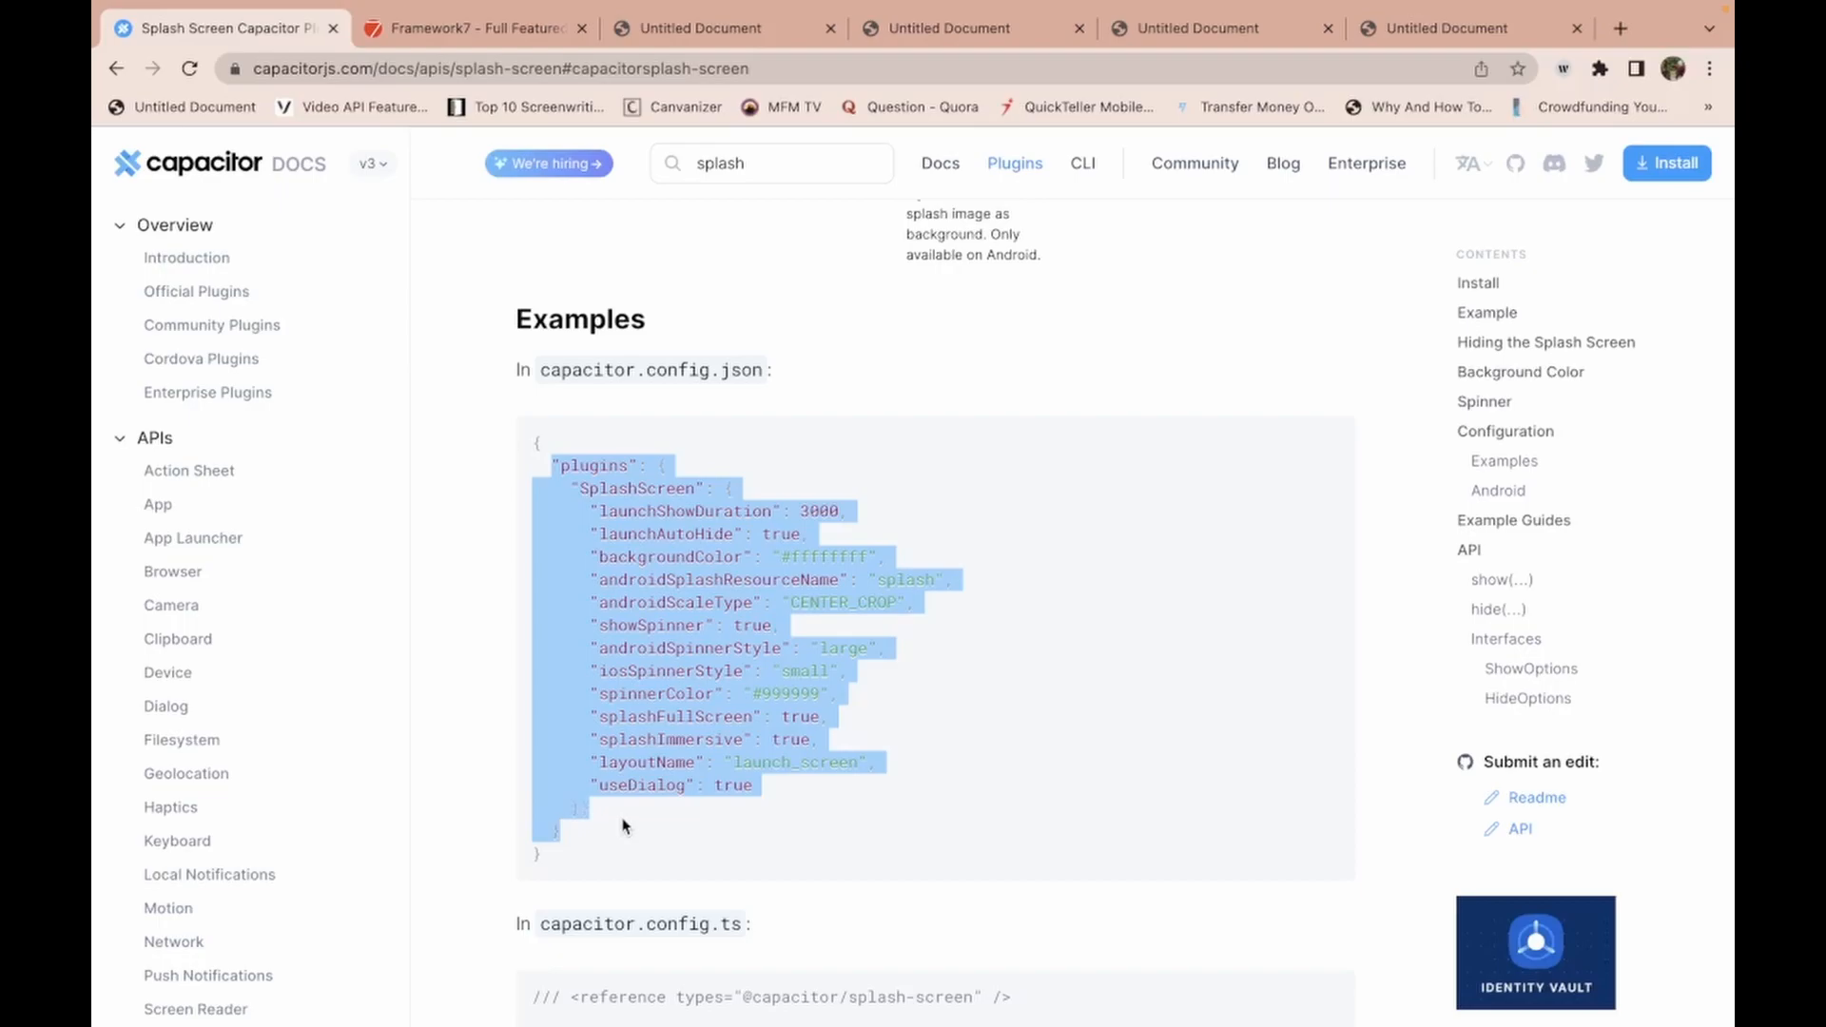
Return to Wappler, collapse the terminal, and open capacitor.config.json from the project files.
key("ctrl+Left")
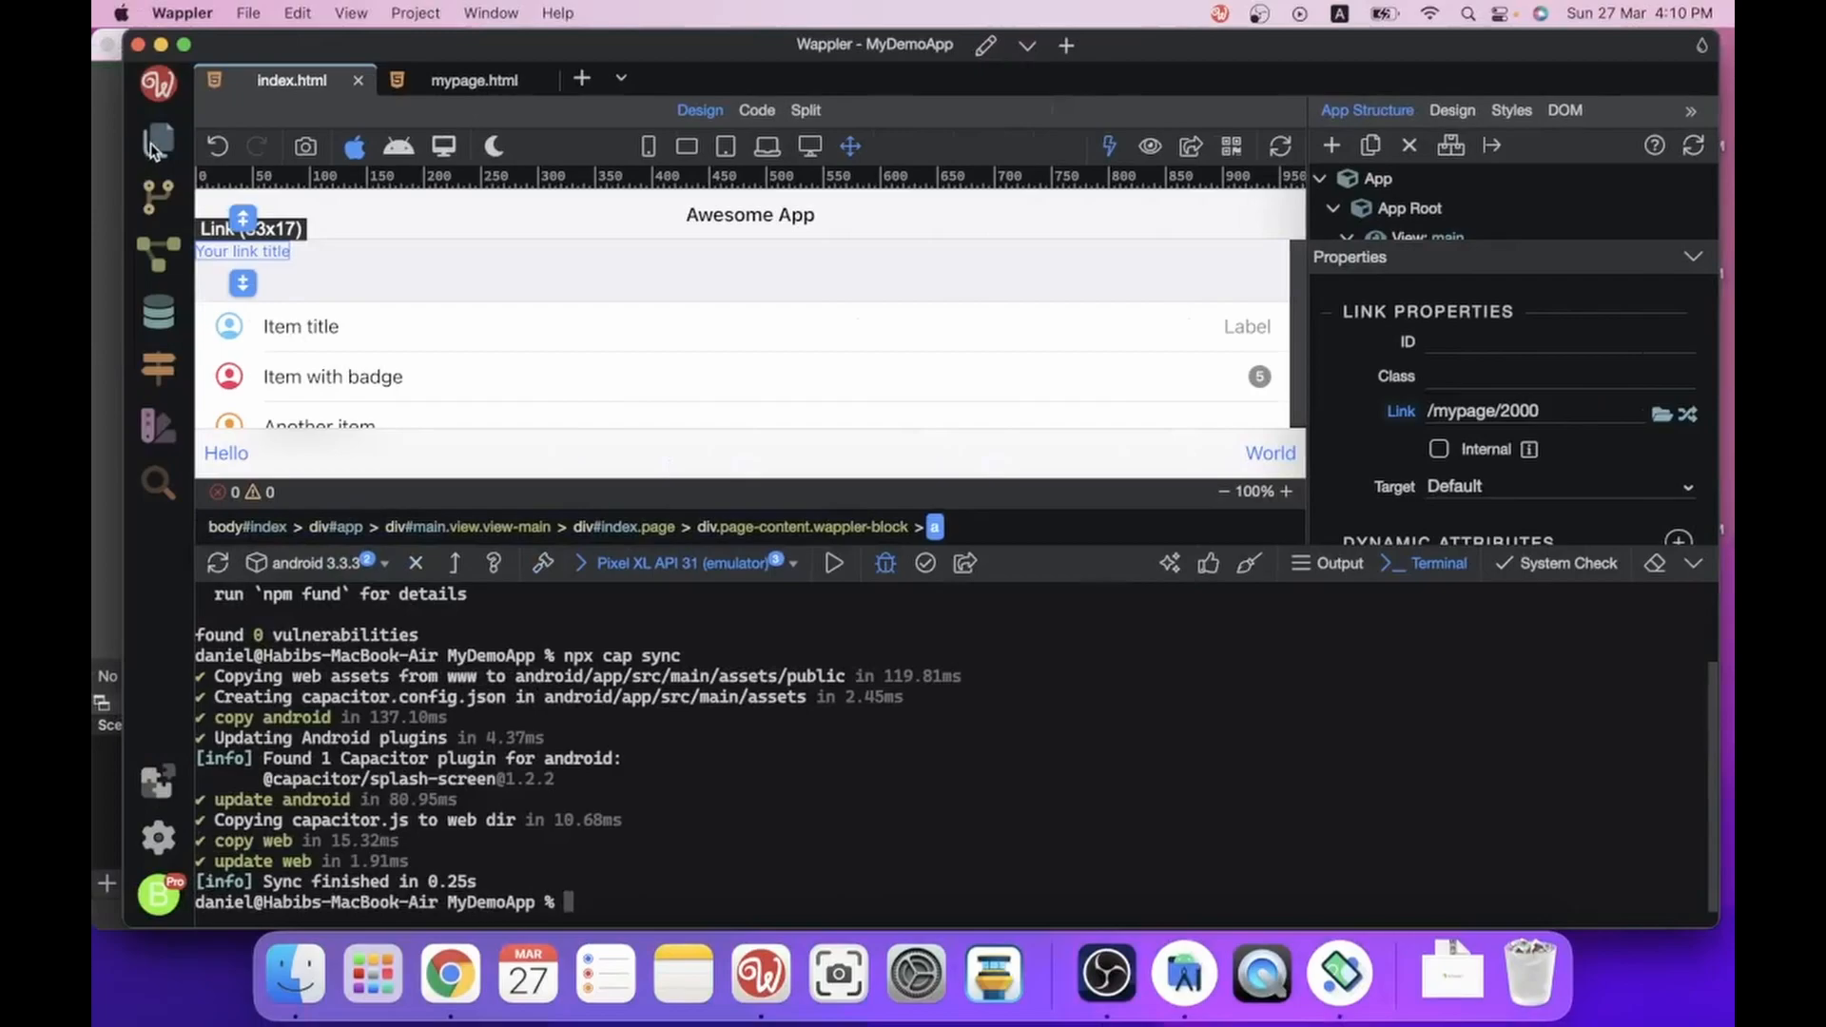
left_click(155, 143)
left_click(623, 110)
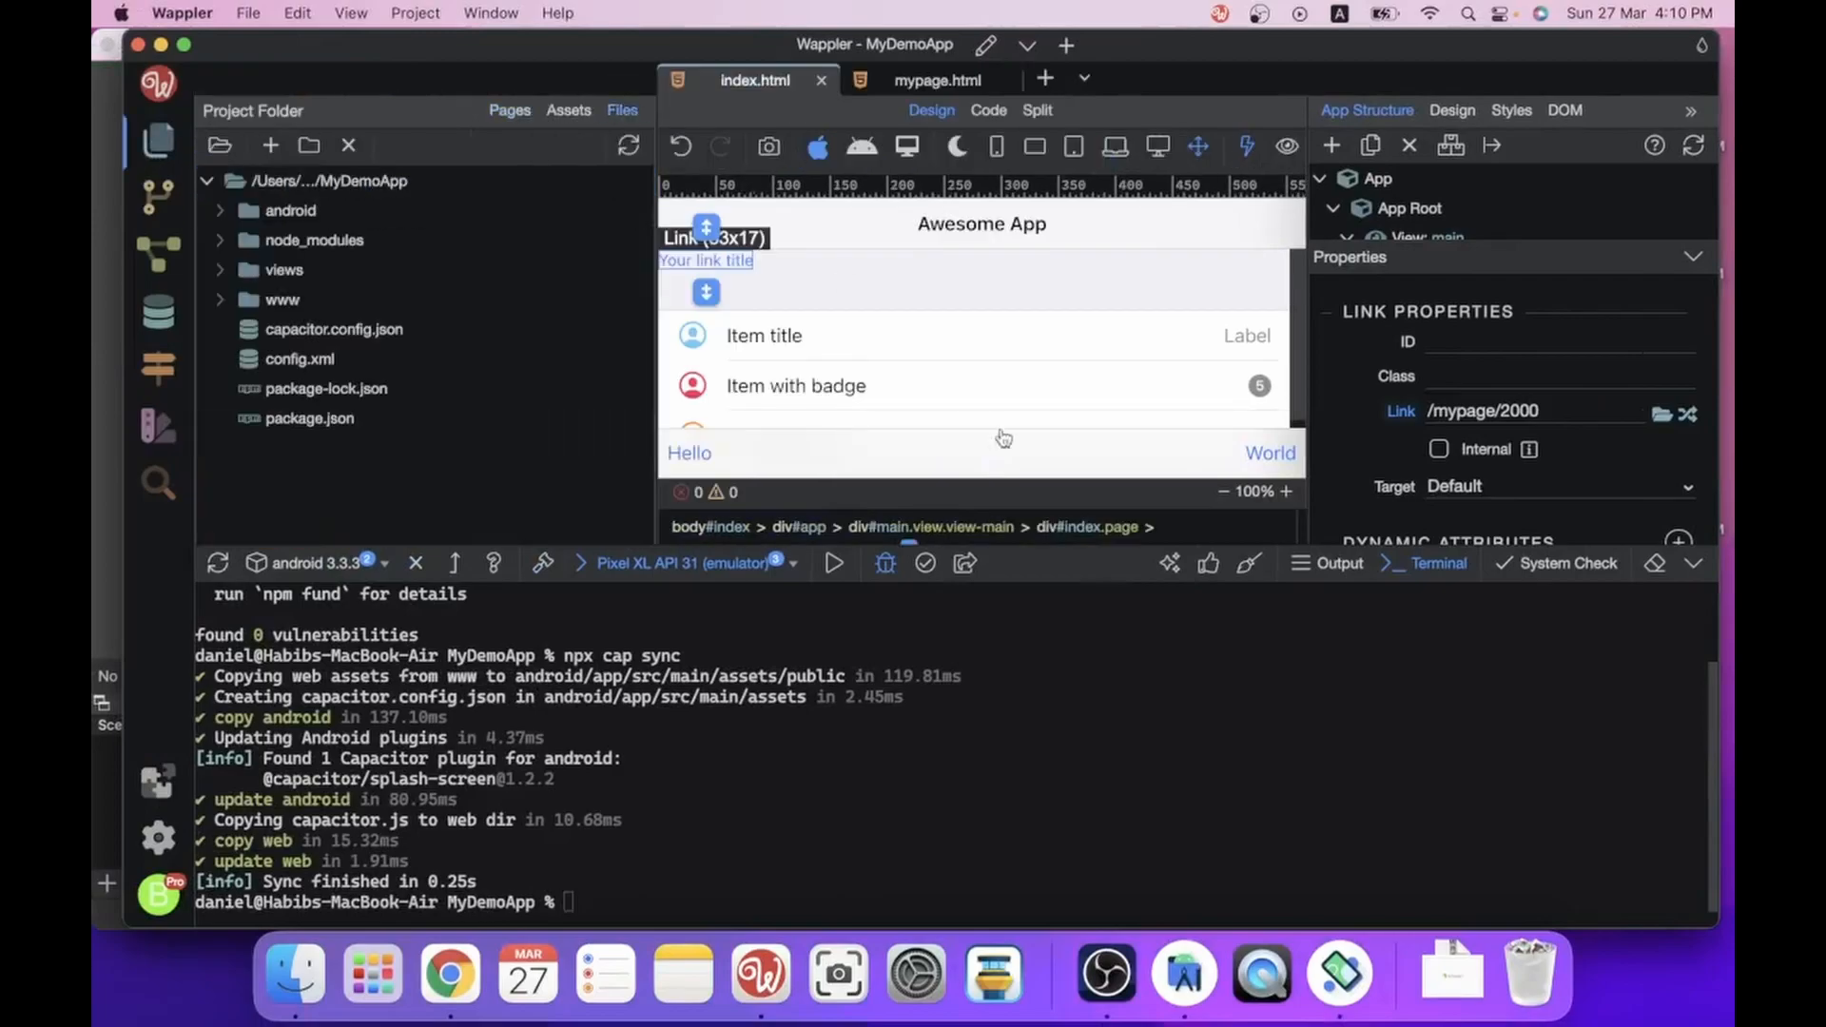
left_click(1698, 567)
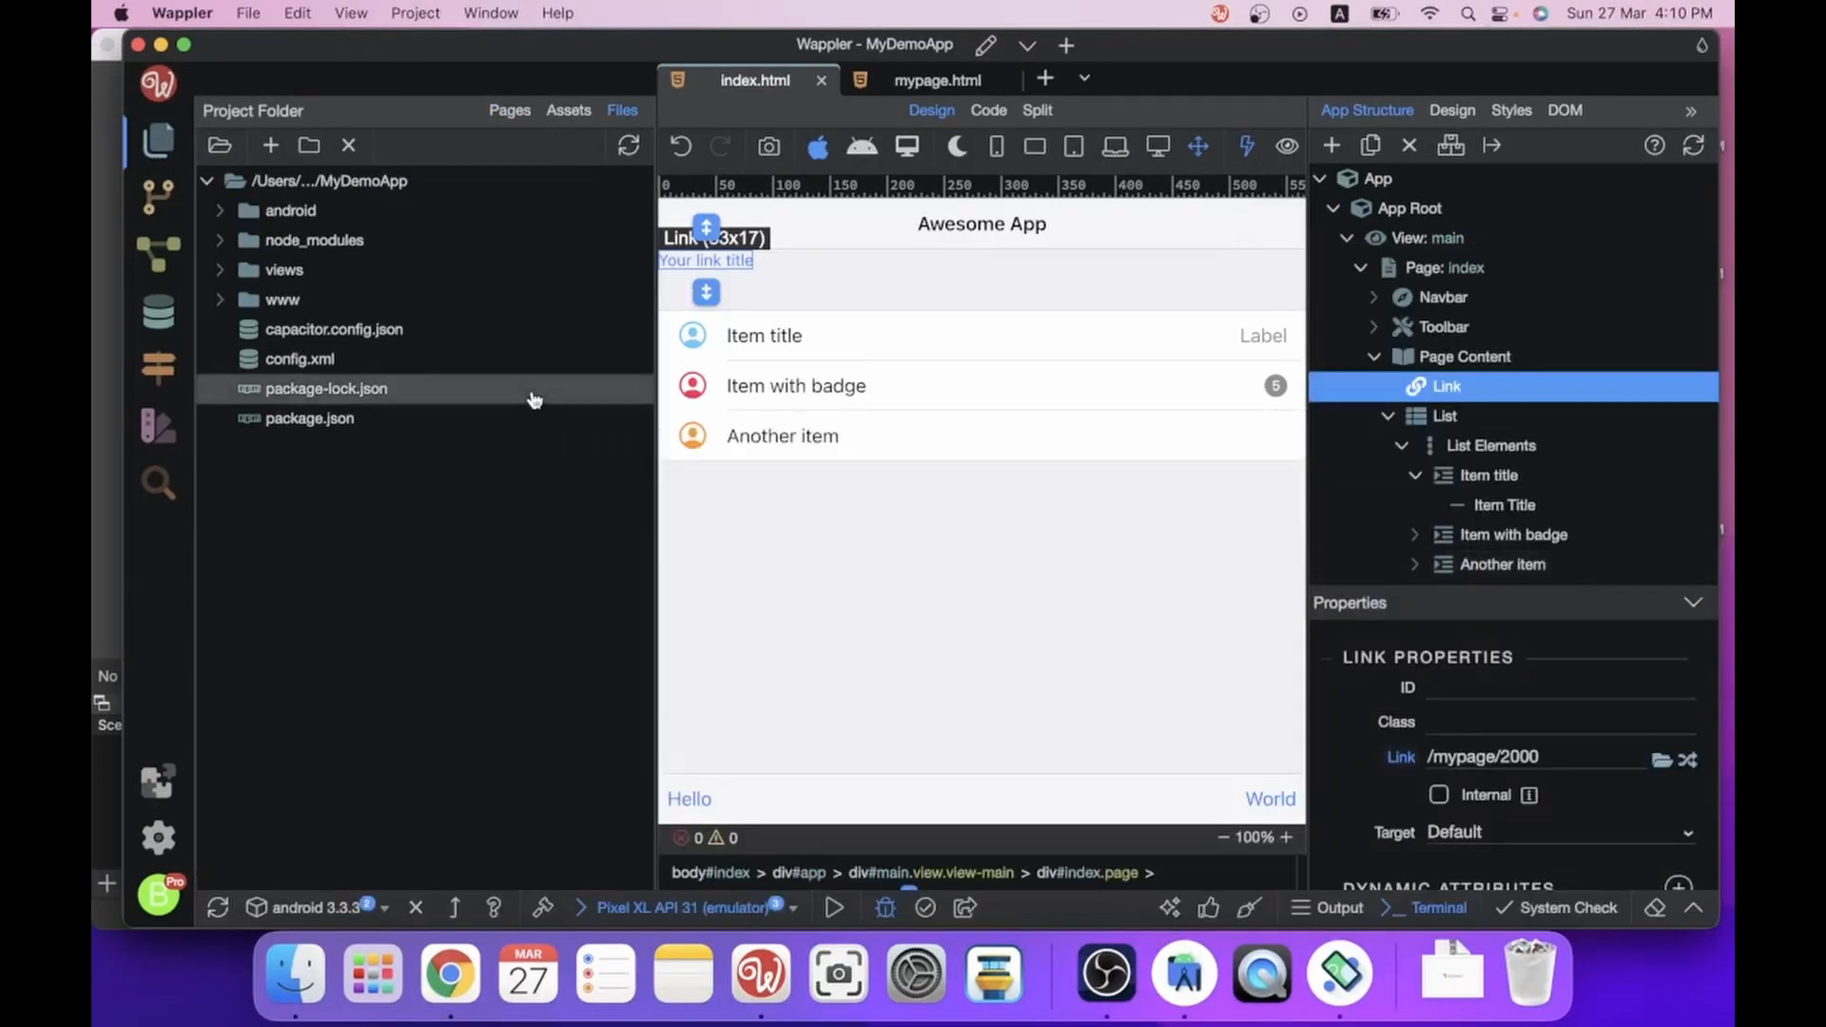
left_click(278, 330)
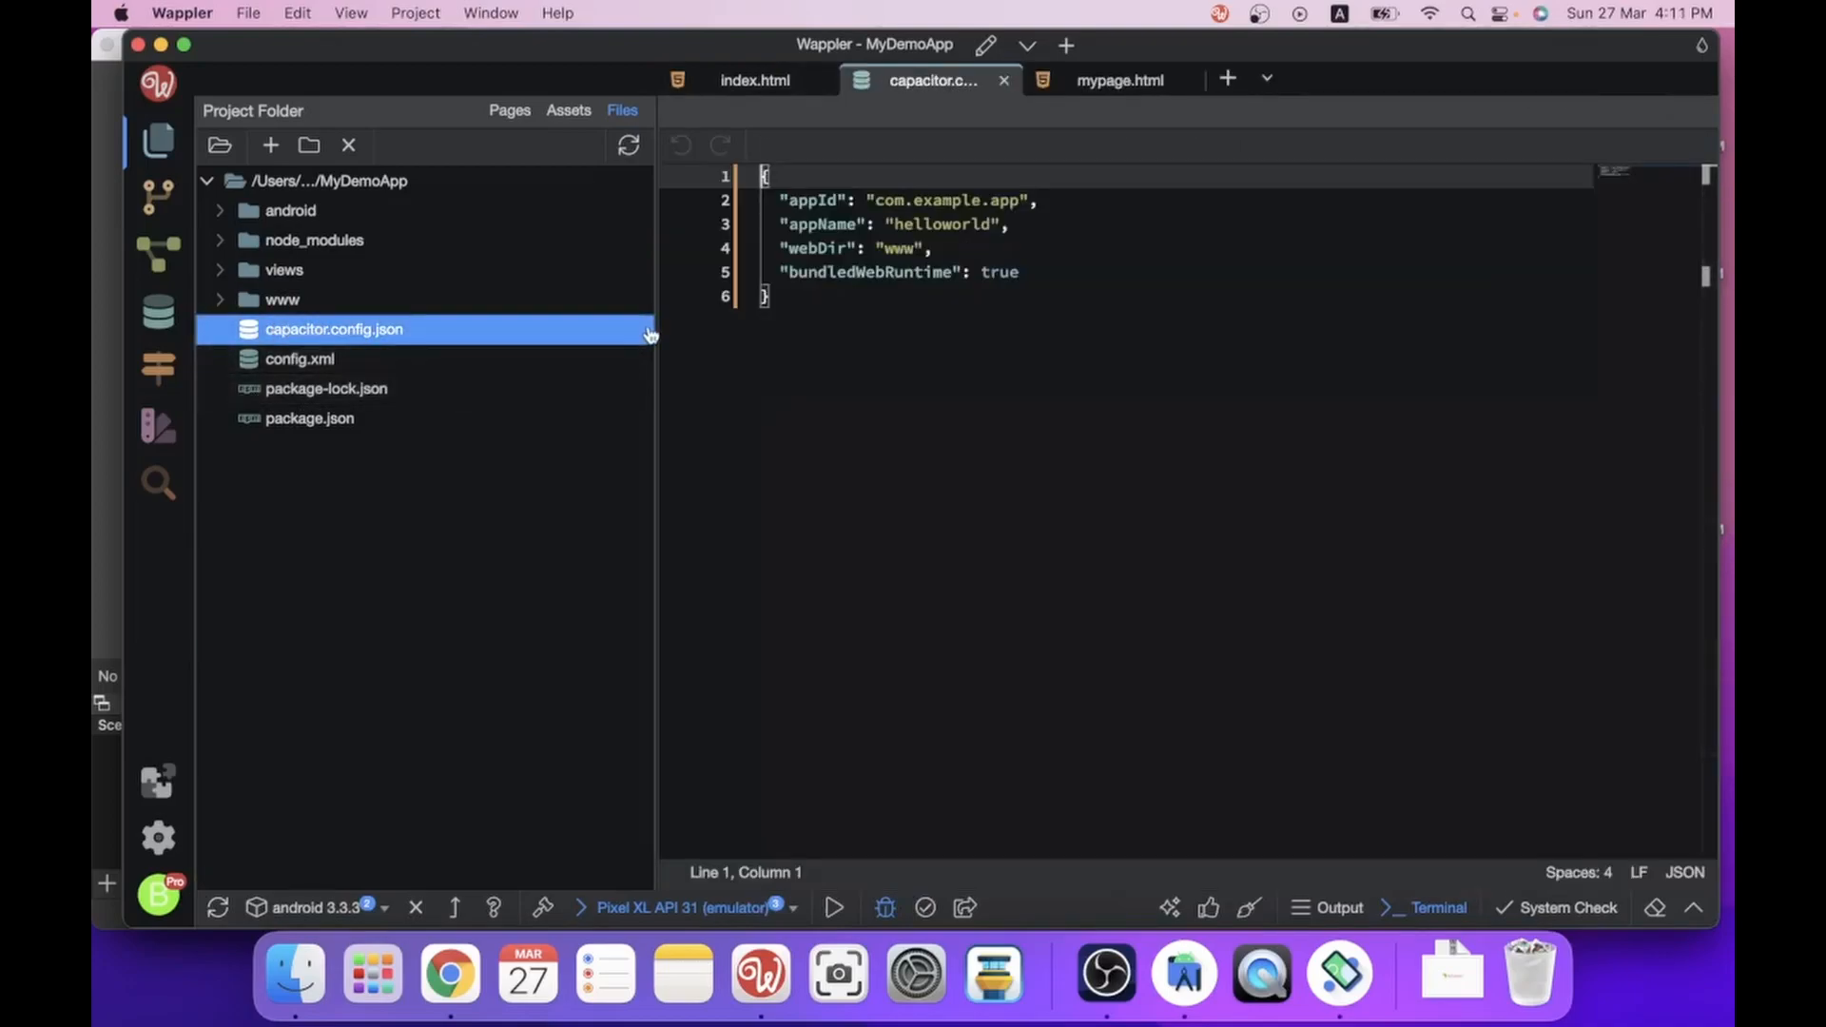
Paste the copied SplashScreen plugins block after bundledWebRuntime in capacitor.config.json, separated by a comma, and save the file.
left_click(1046, 285)
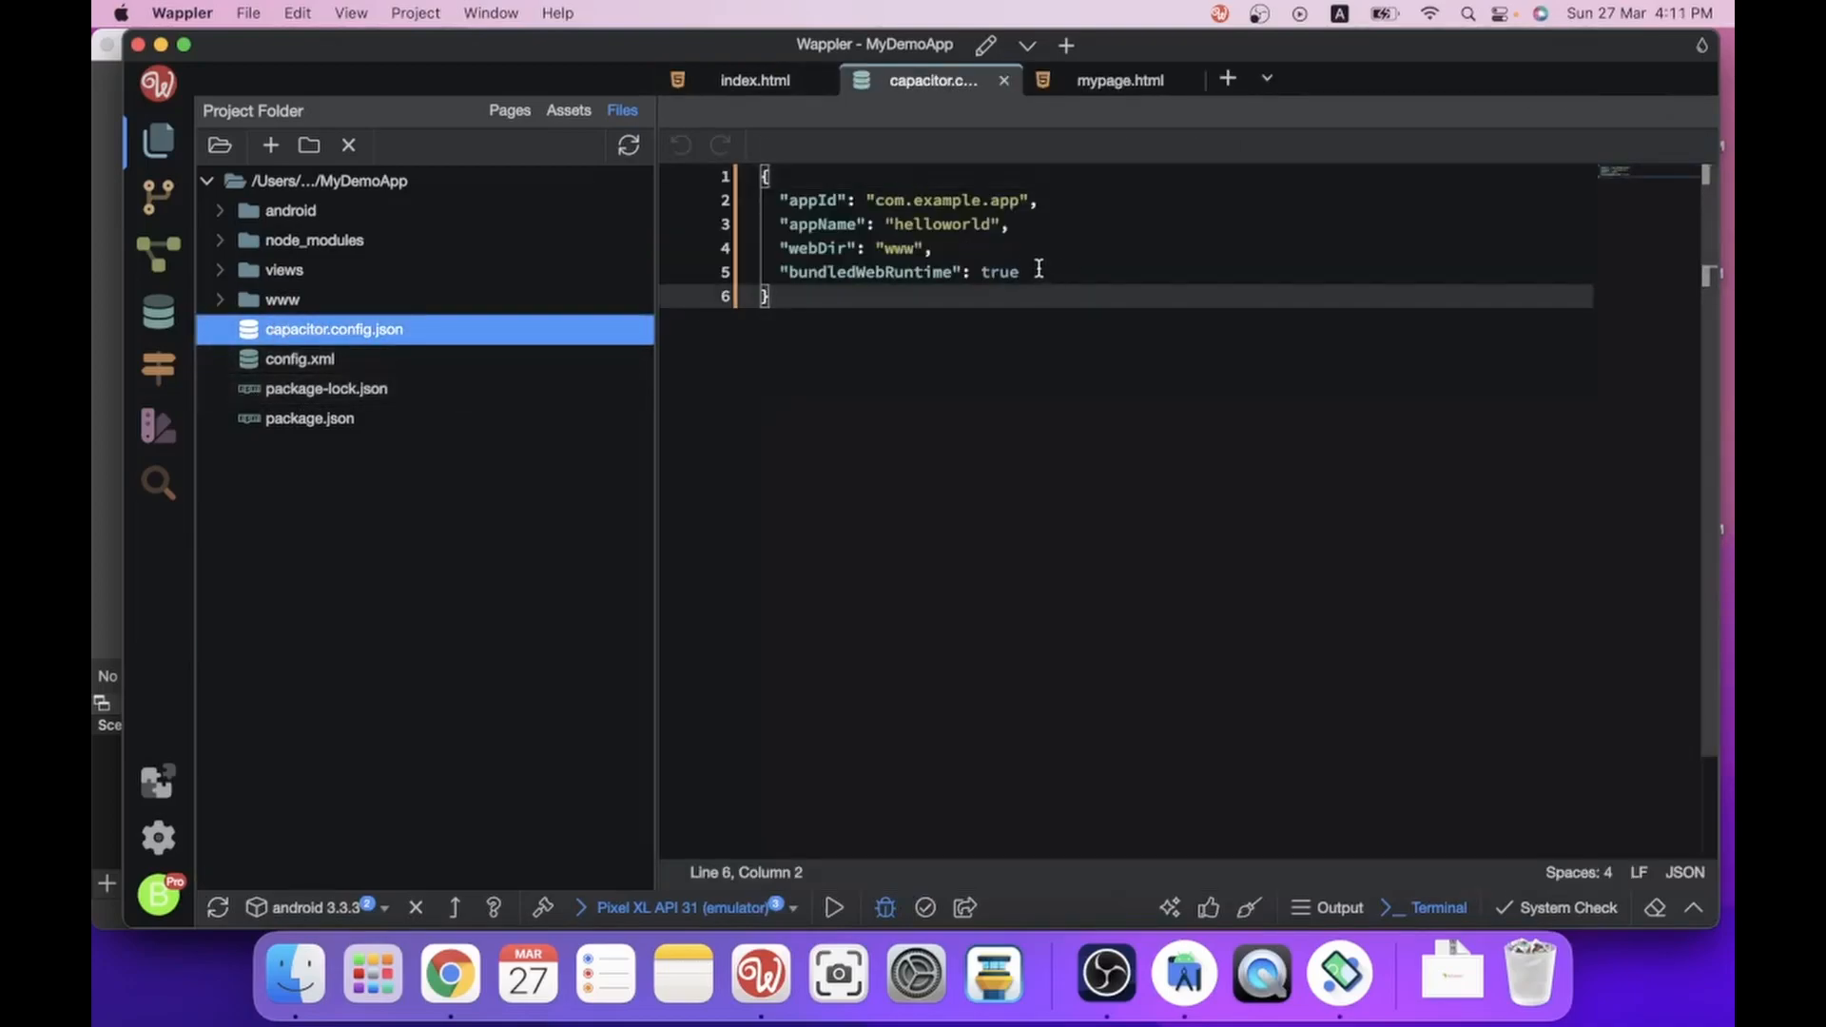
left_click(1040, 269)
type(",")
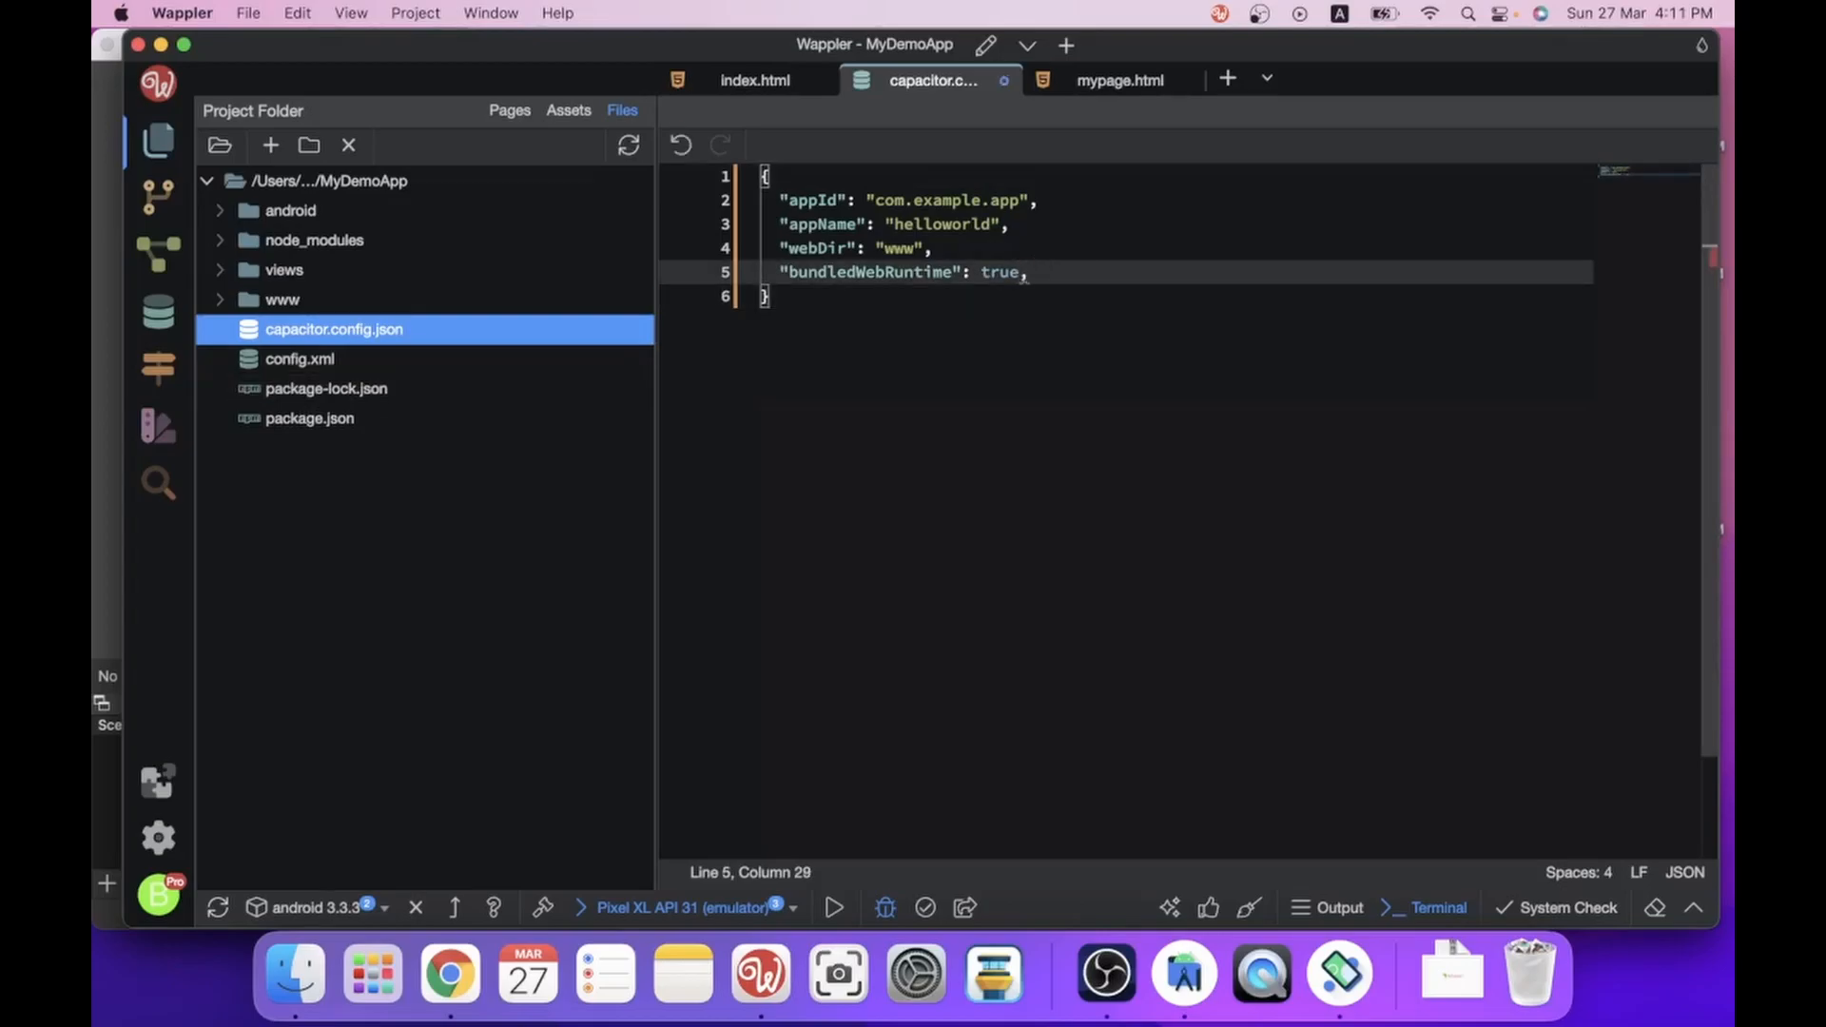
key("Return")
key("super+v")
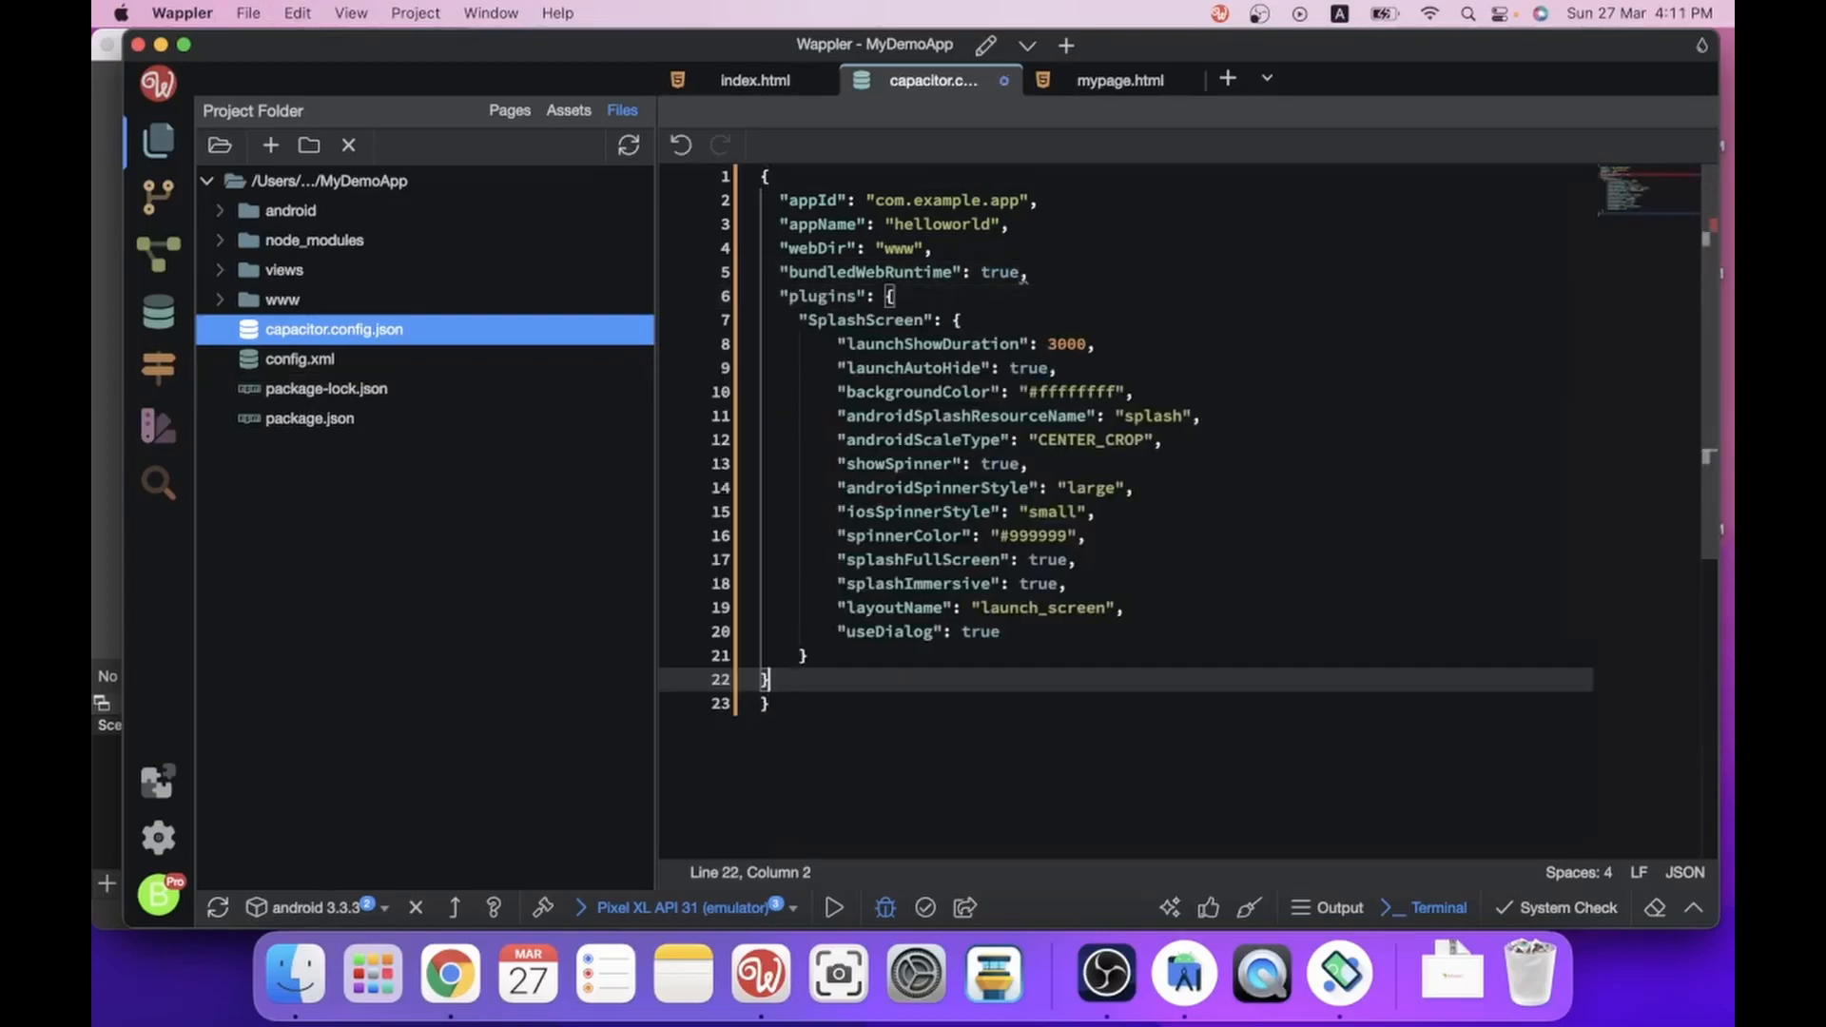
left_click(1358, 461)
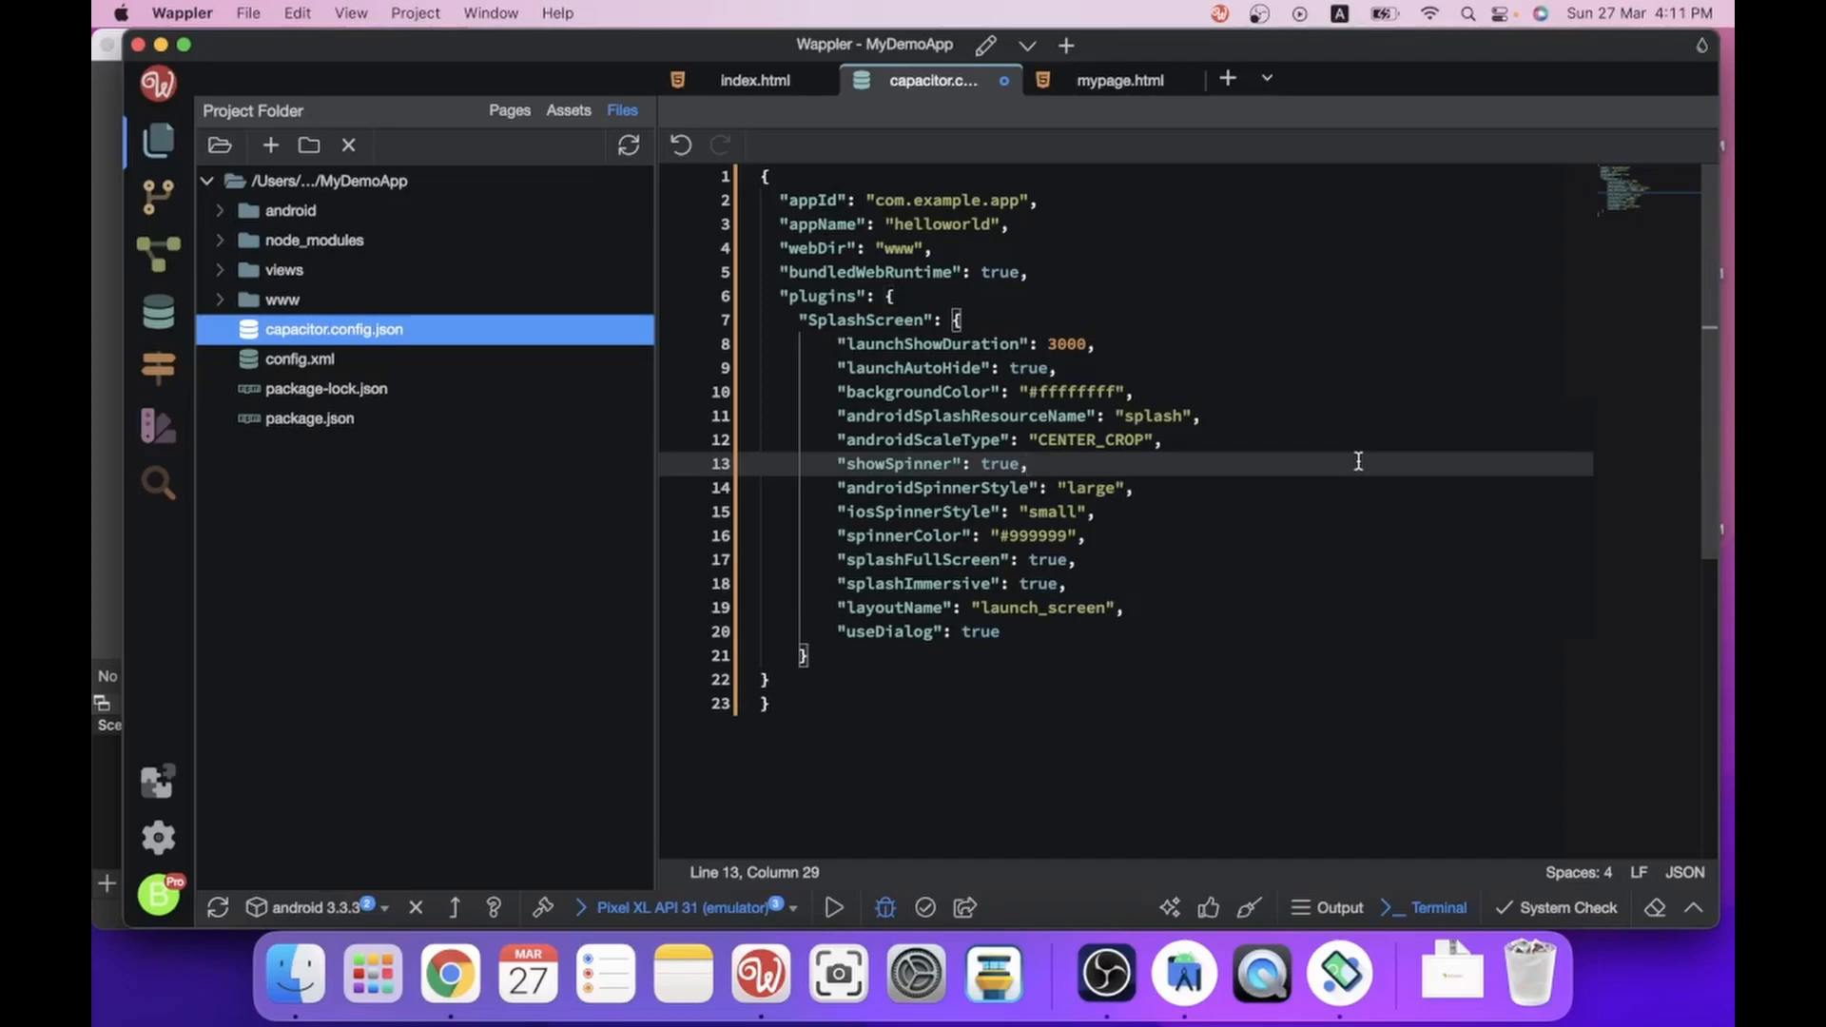
key("super+s")
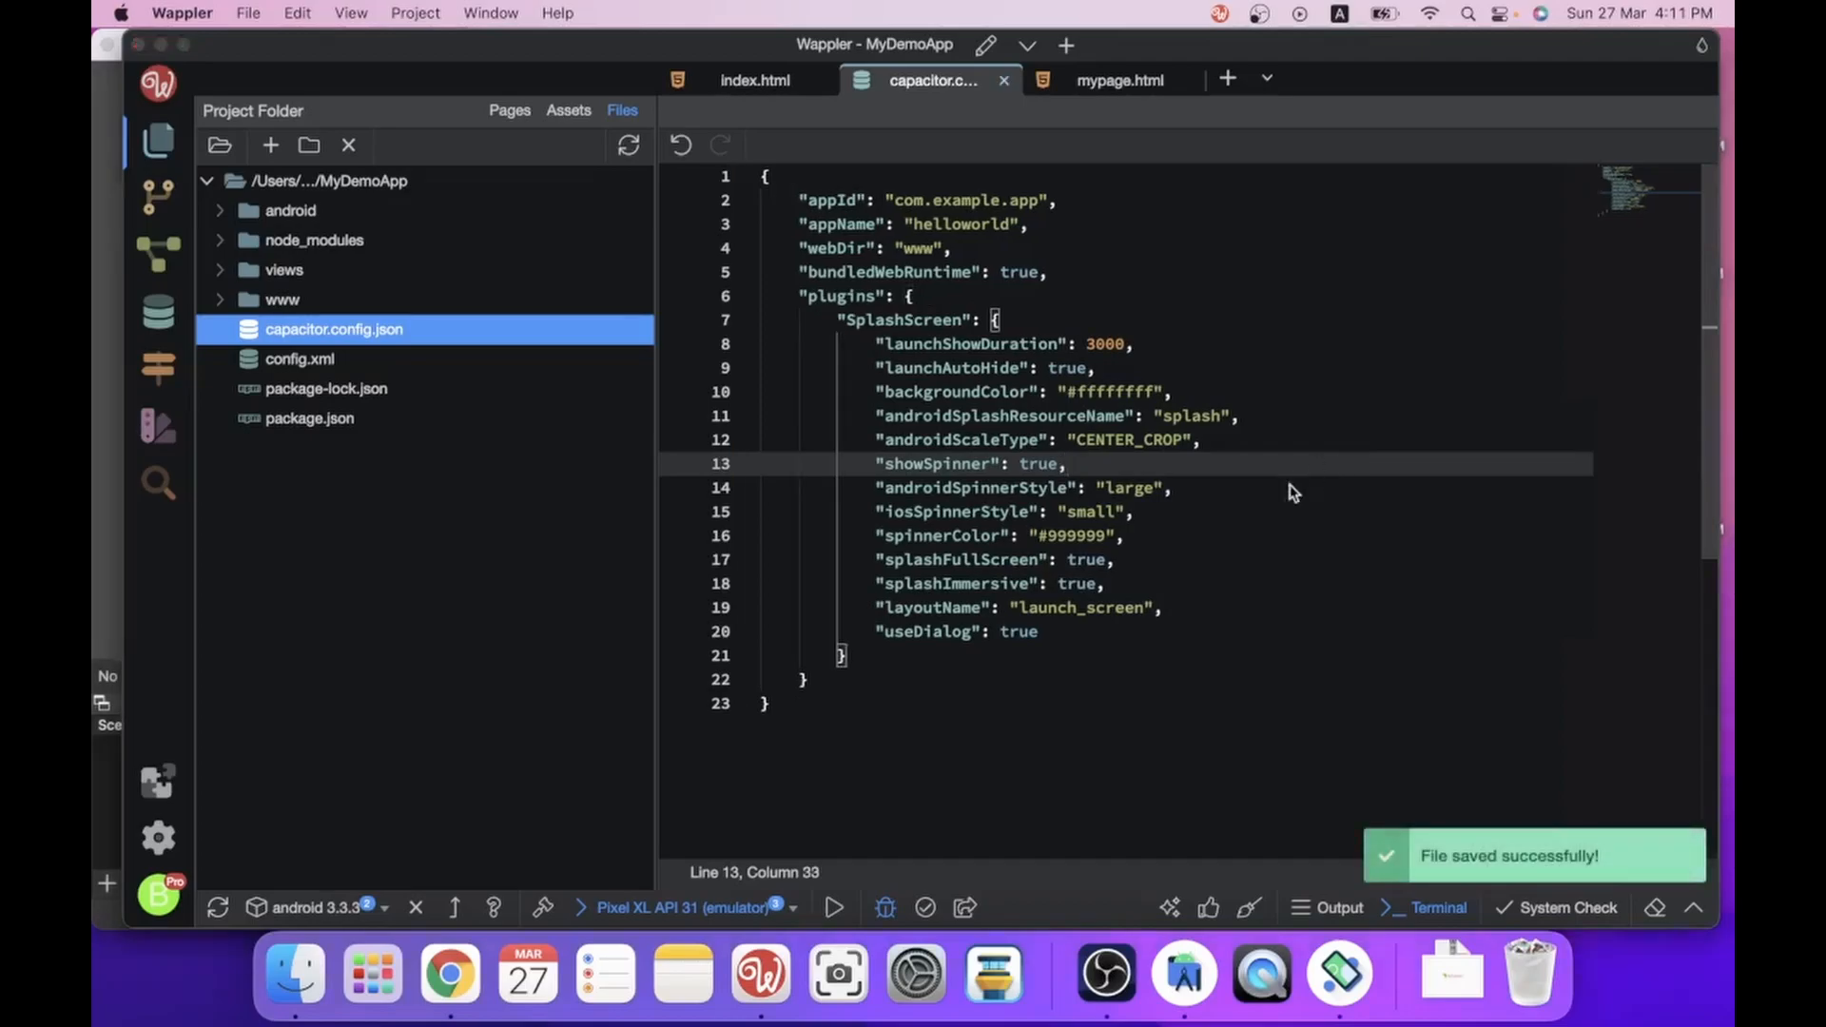
Switch to Chrome, request the download of the pencil splash-screen design in Appy Pie Design, and sign up with a Google account.
key("super+Tab")
mouse_move(1424, 8)
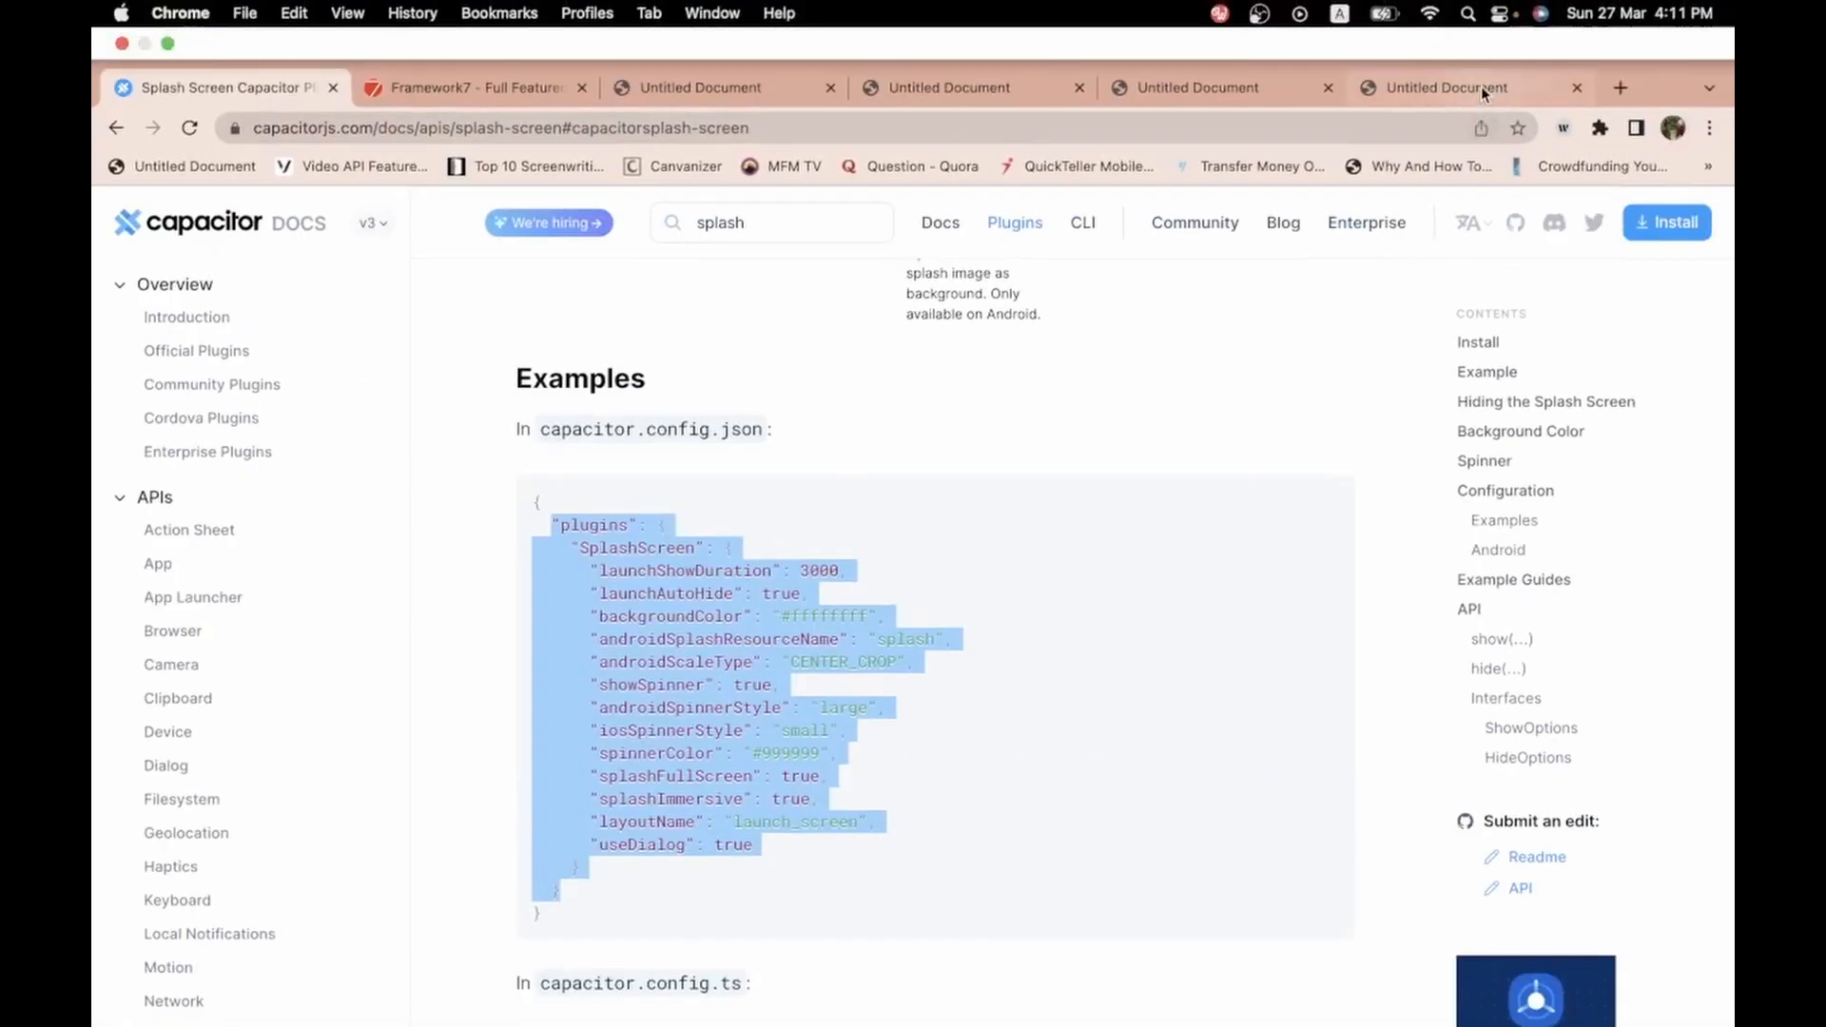
left_click(1481, 85)
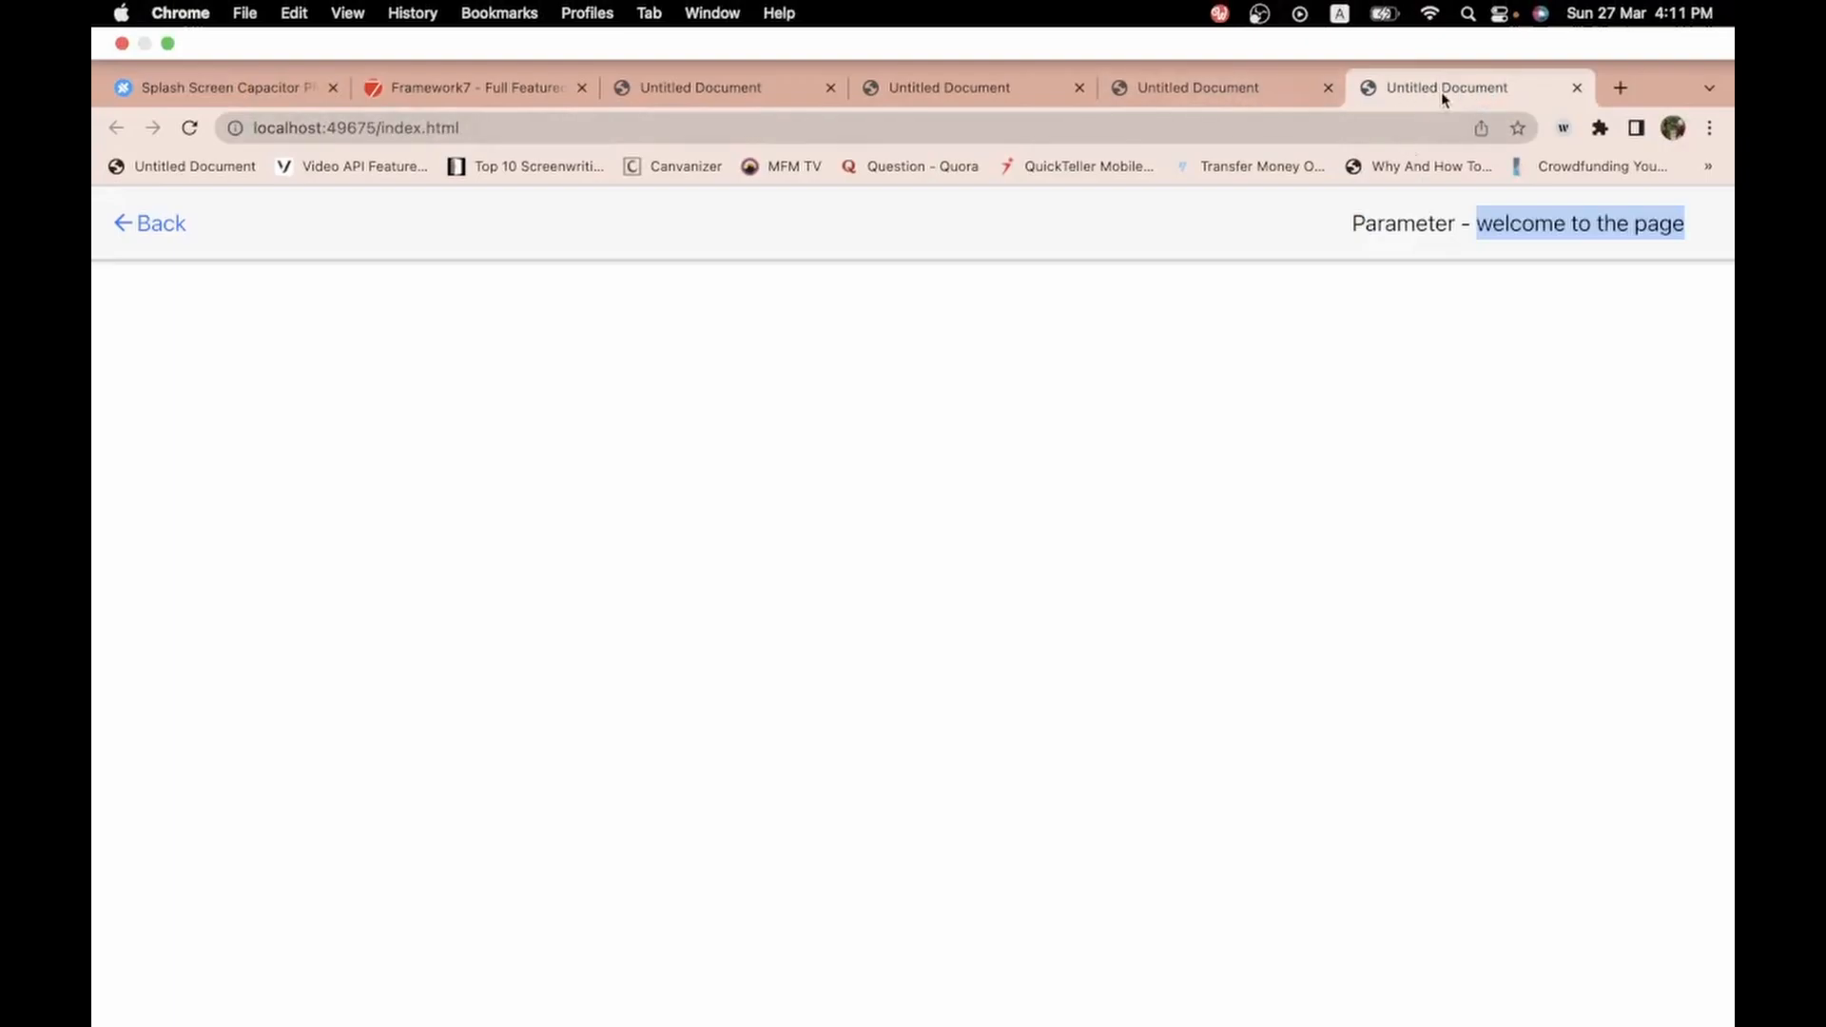
left_click(1376, 131)
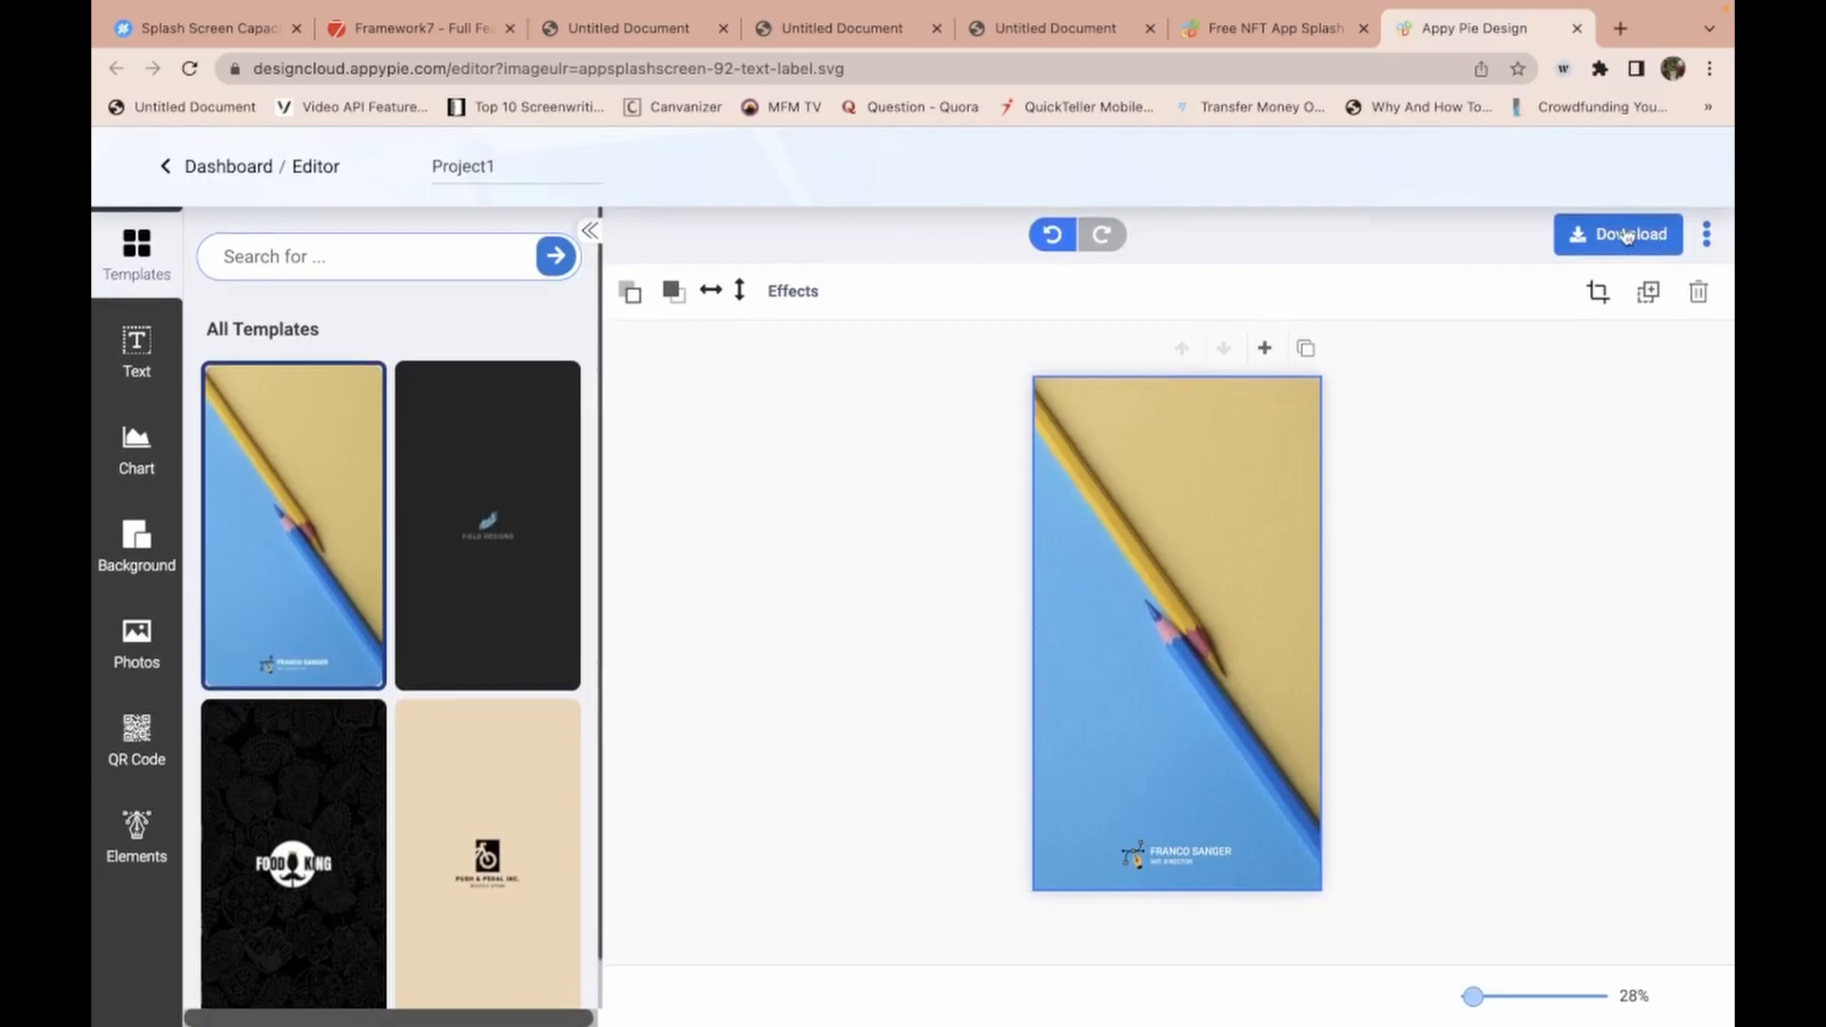
left_click(1626, 236)
left_click(1275, 572)
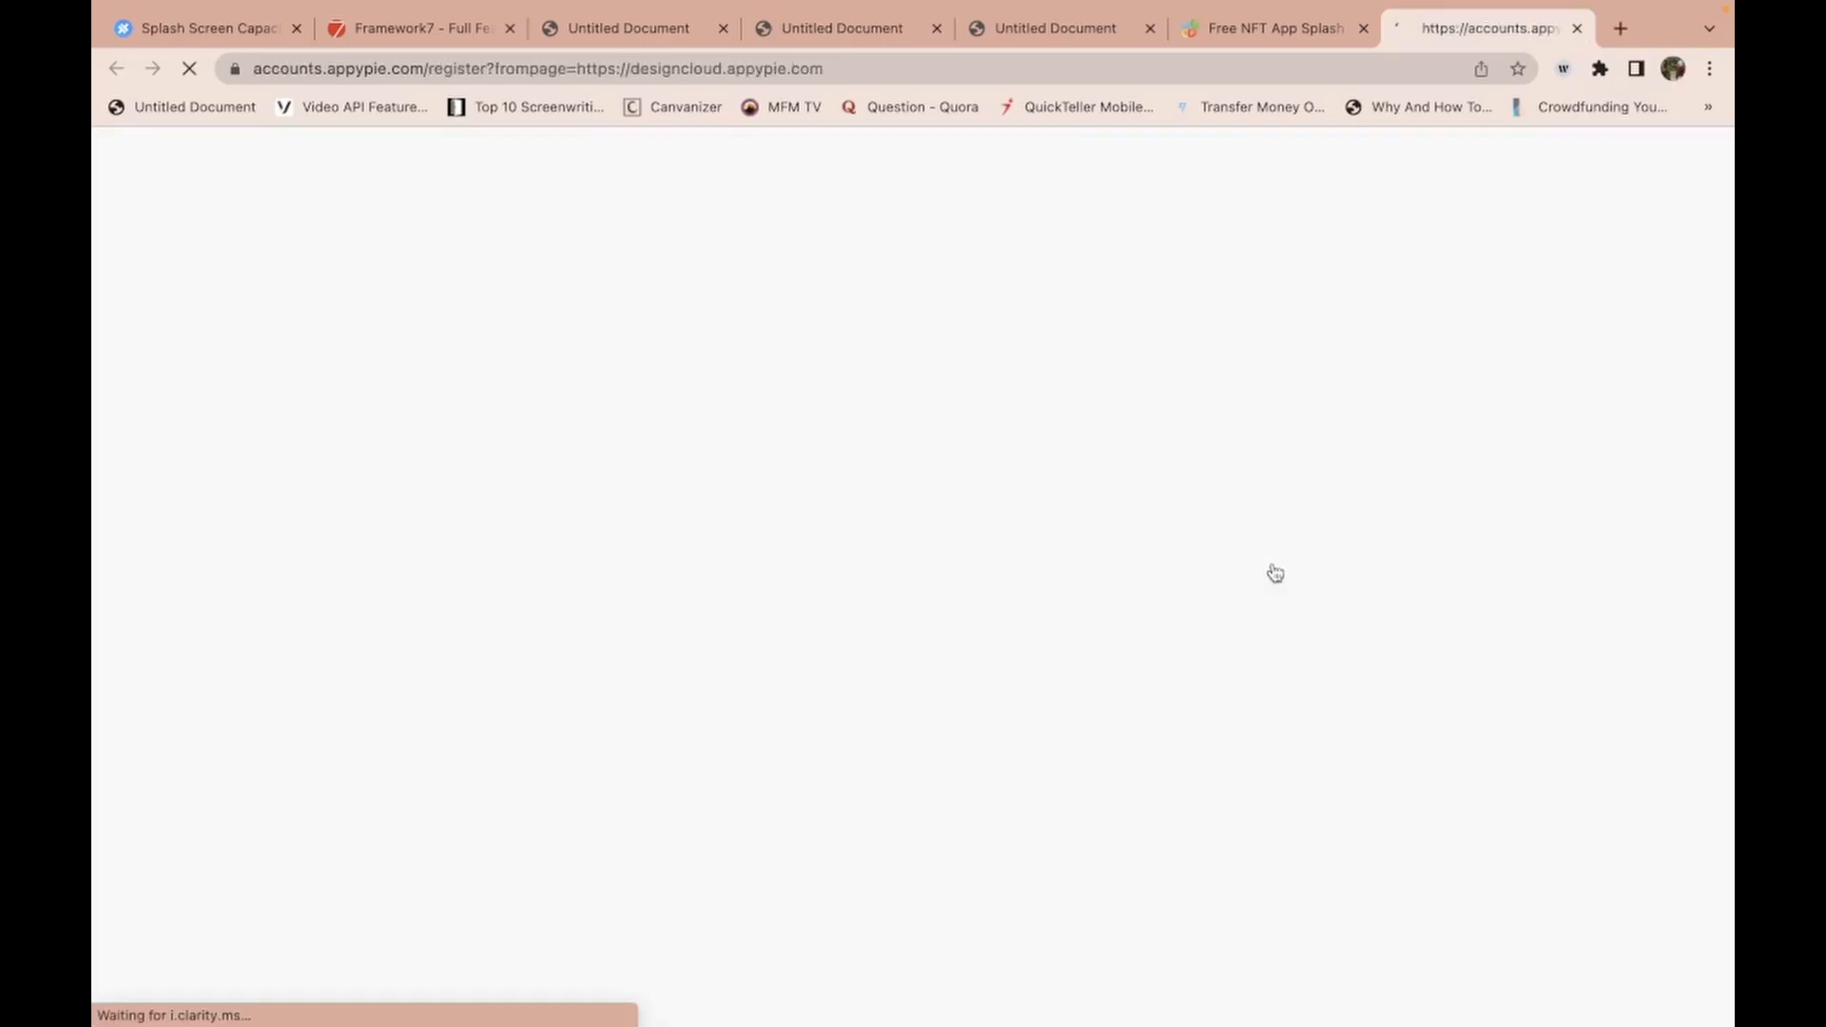
left_click(341, 795)
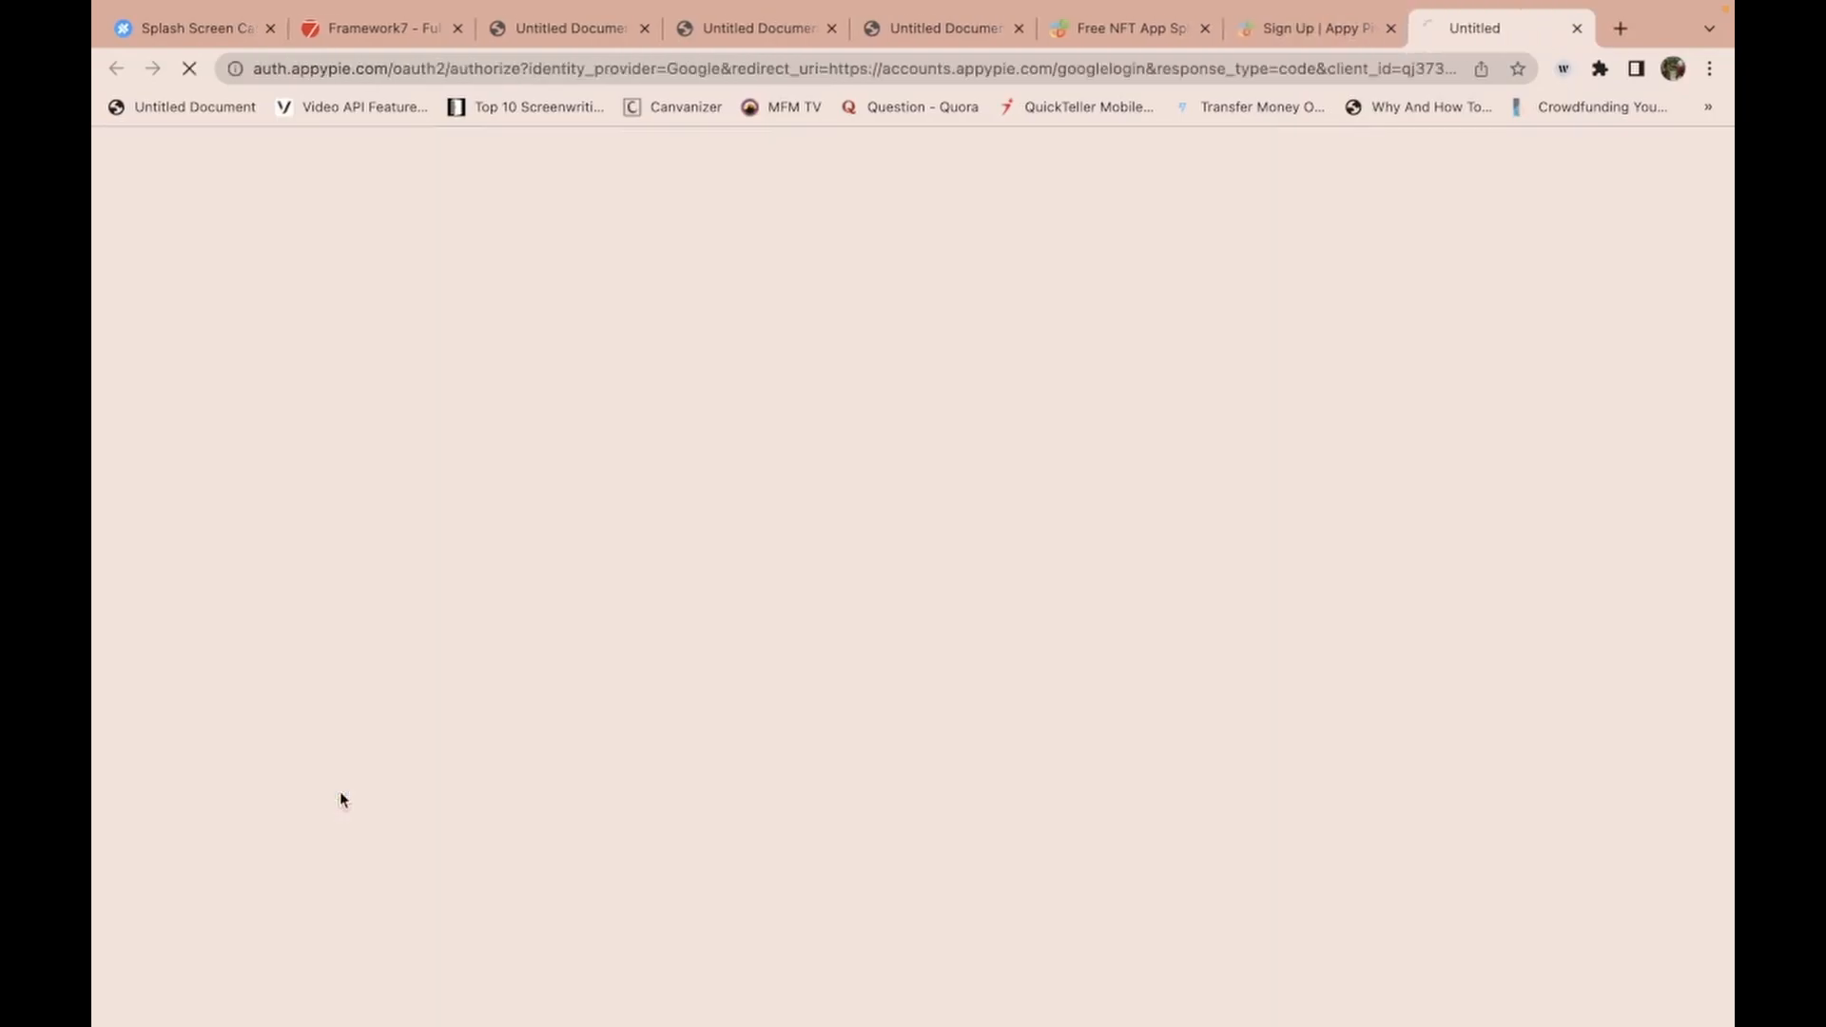
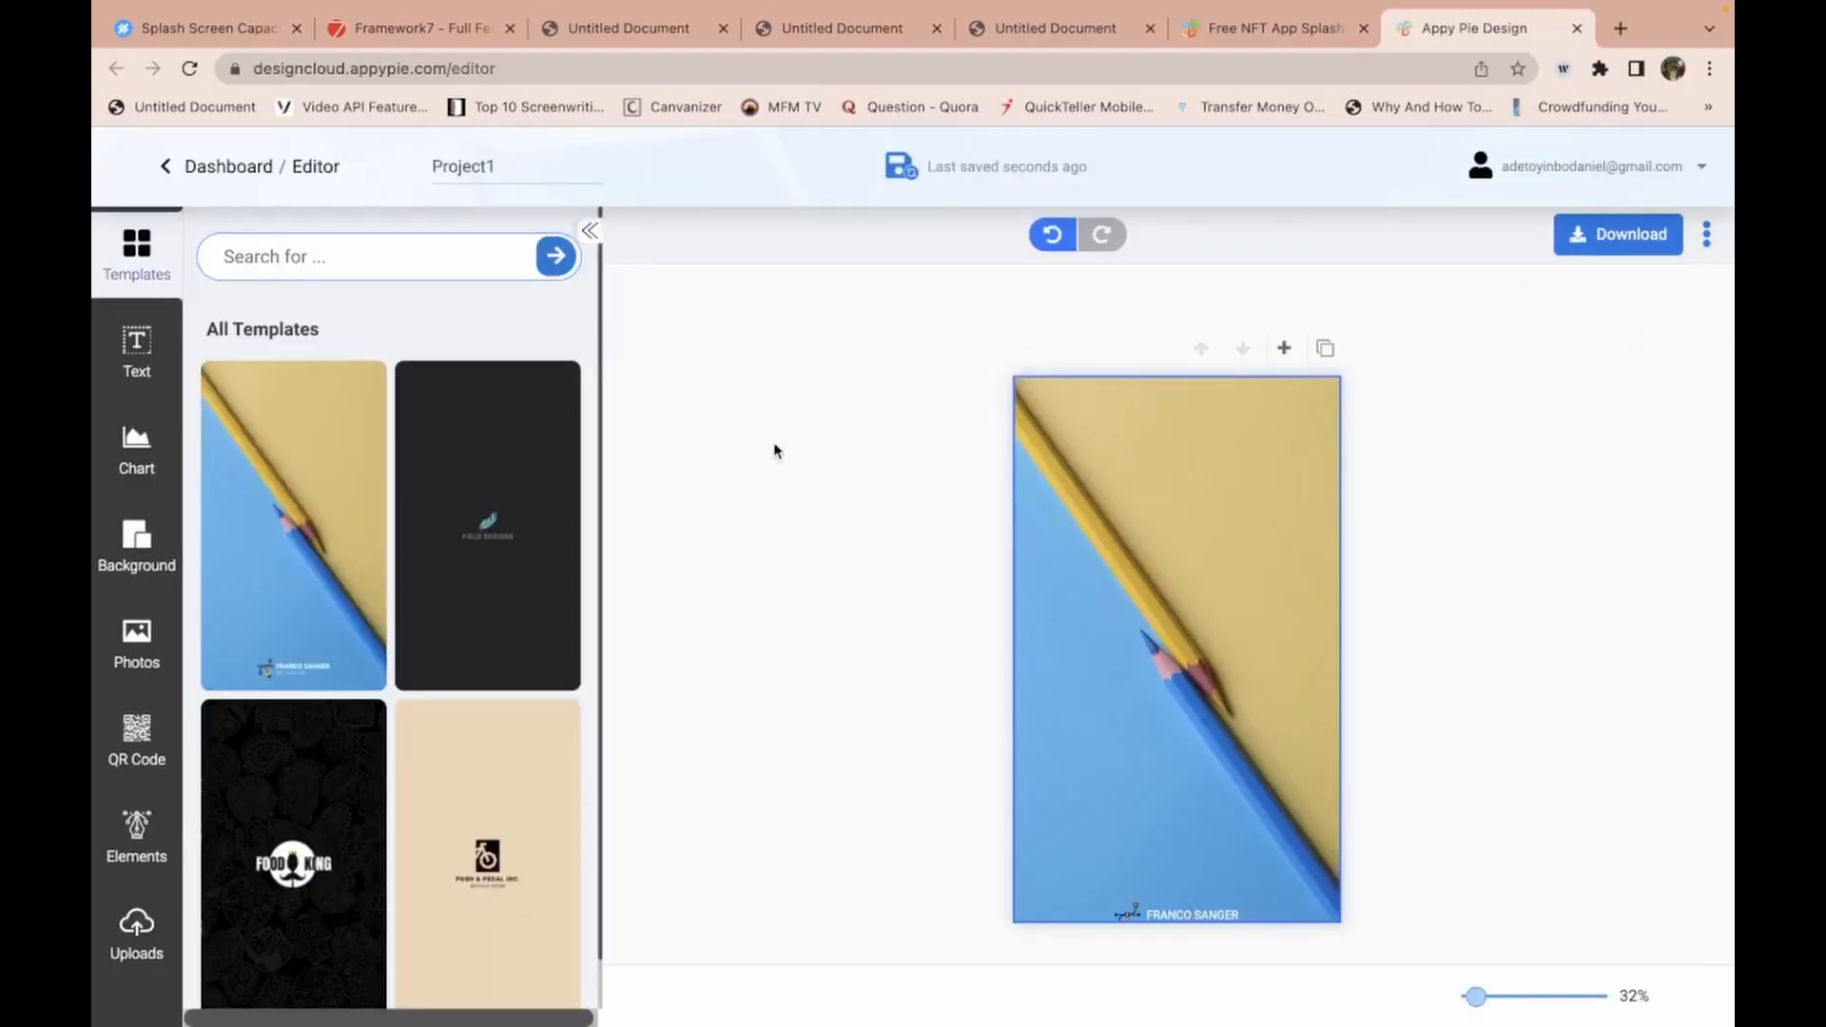
Download the splash-screen design in PNG format and show the downloaded Project1.png in Finder.
left_click(1570, 249)
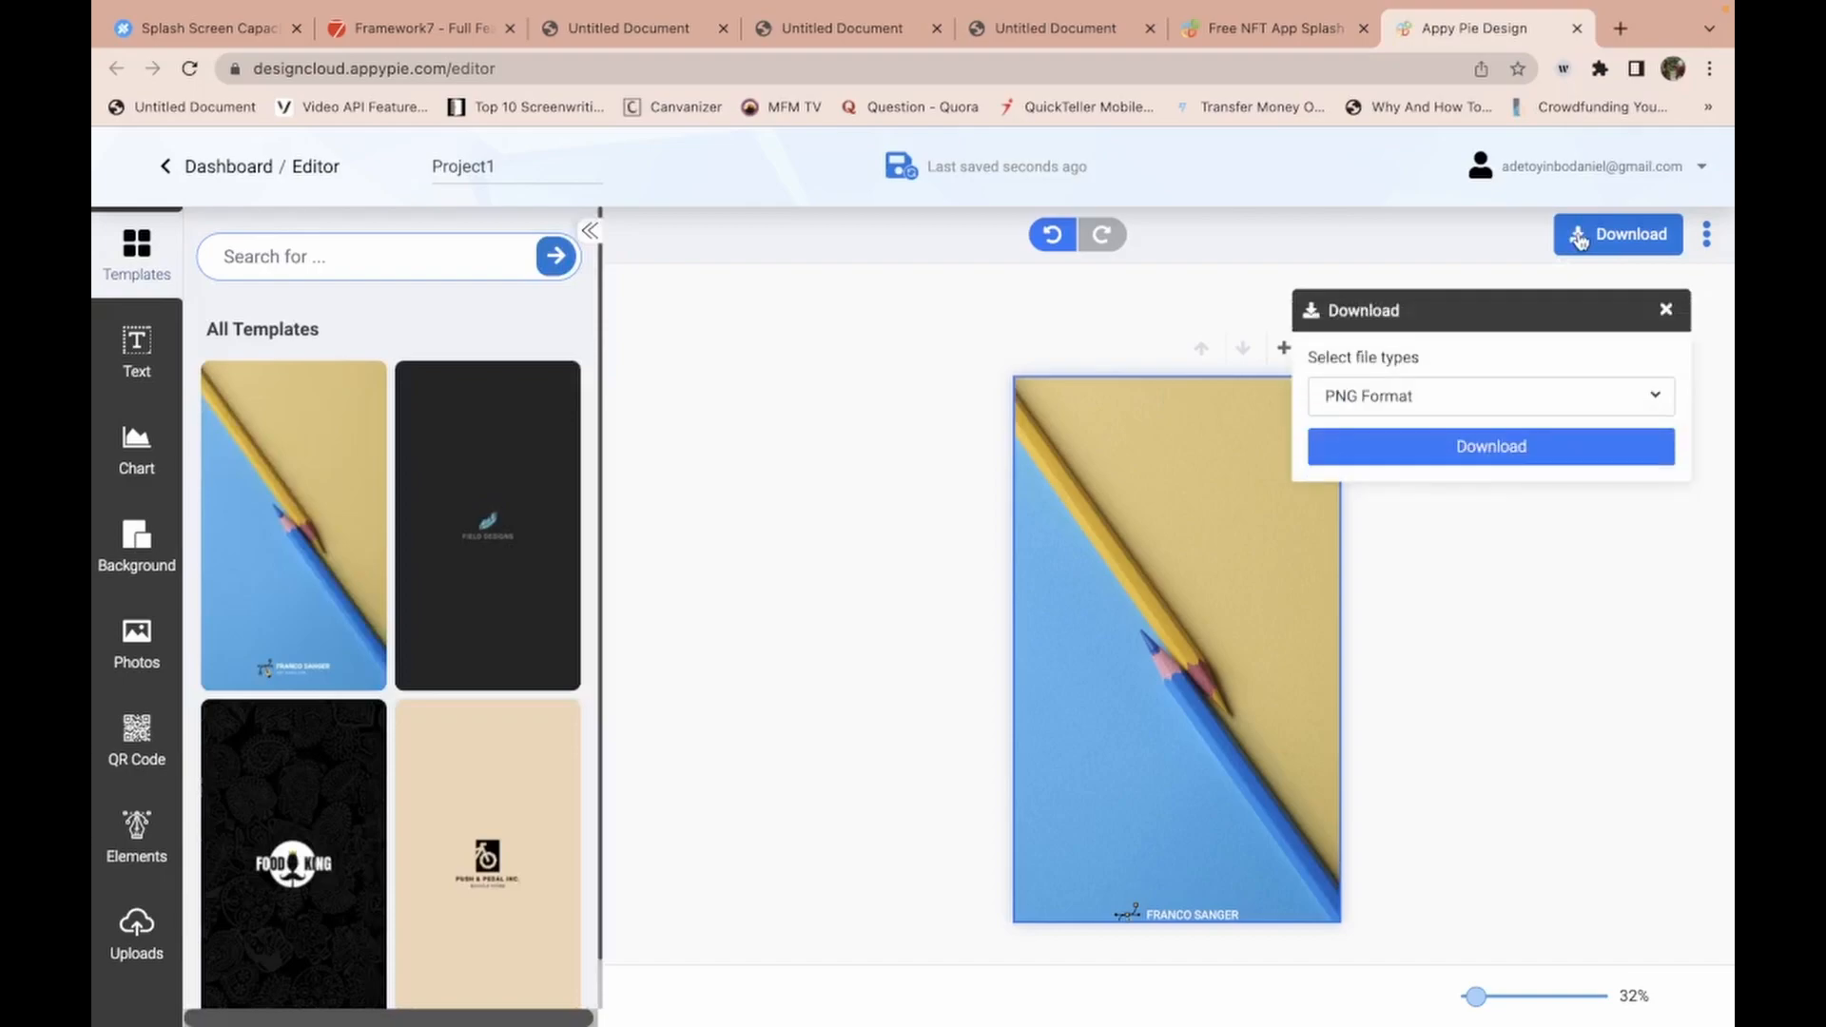
left_click(1539, 440)
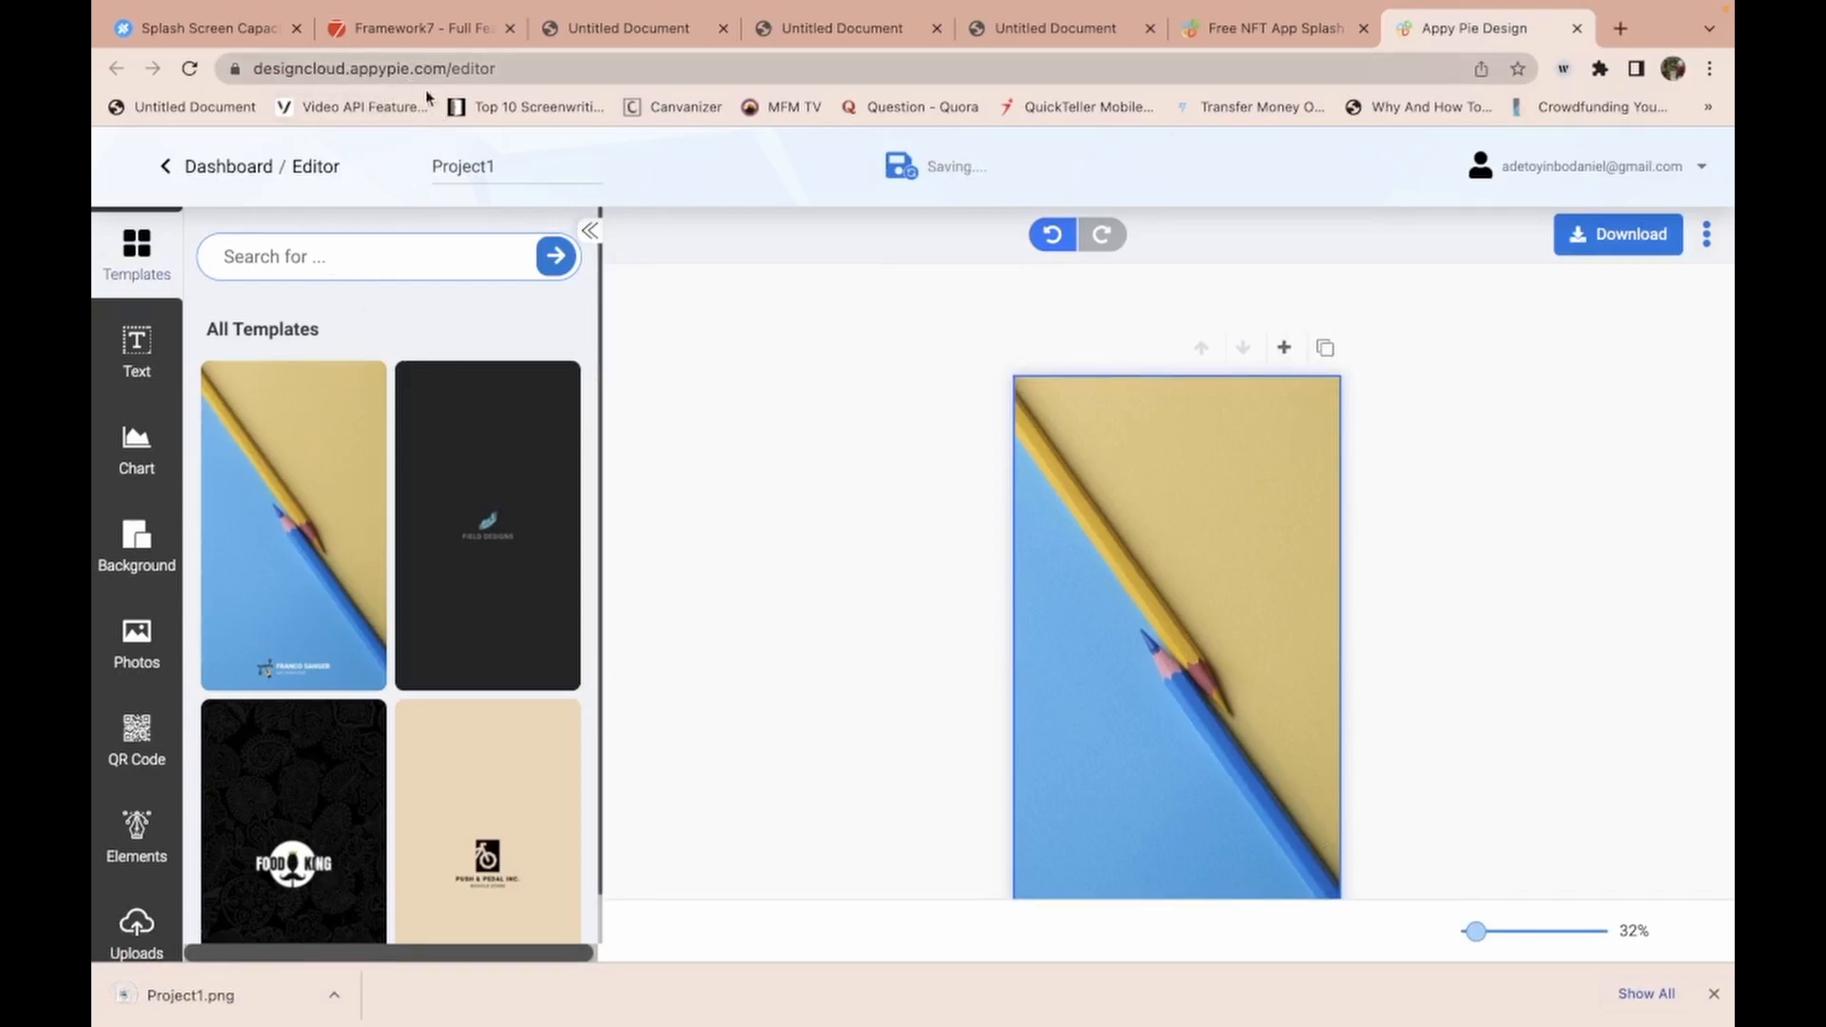
scroll(693, 570, "down", 5)
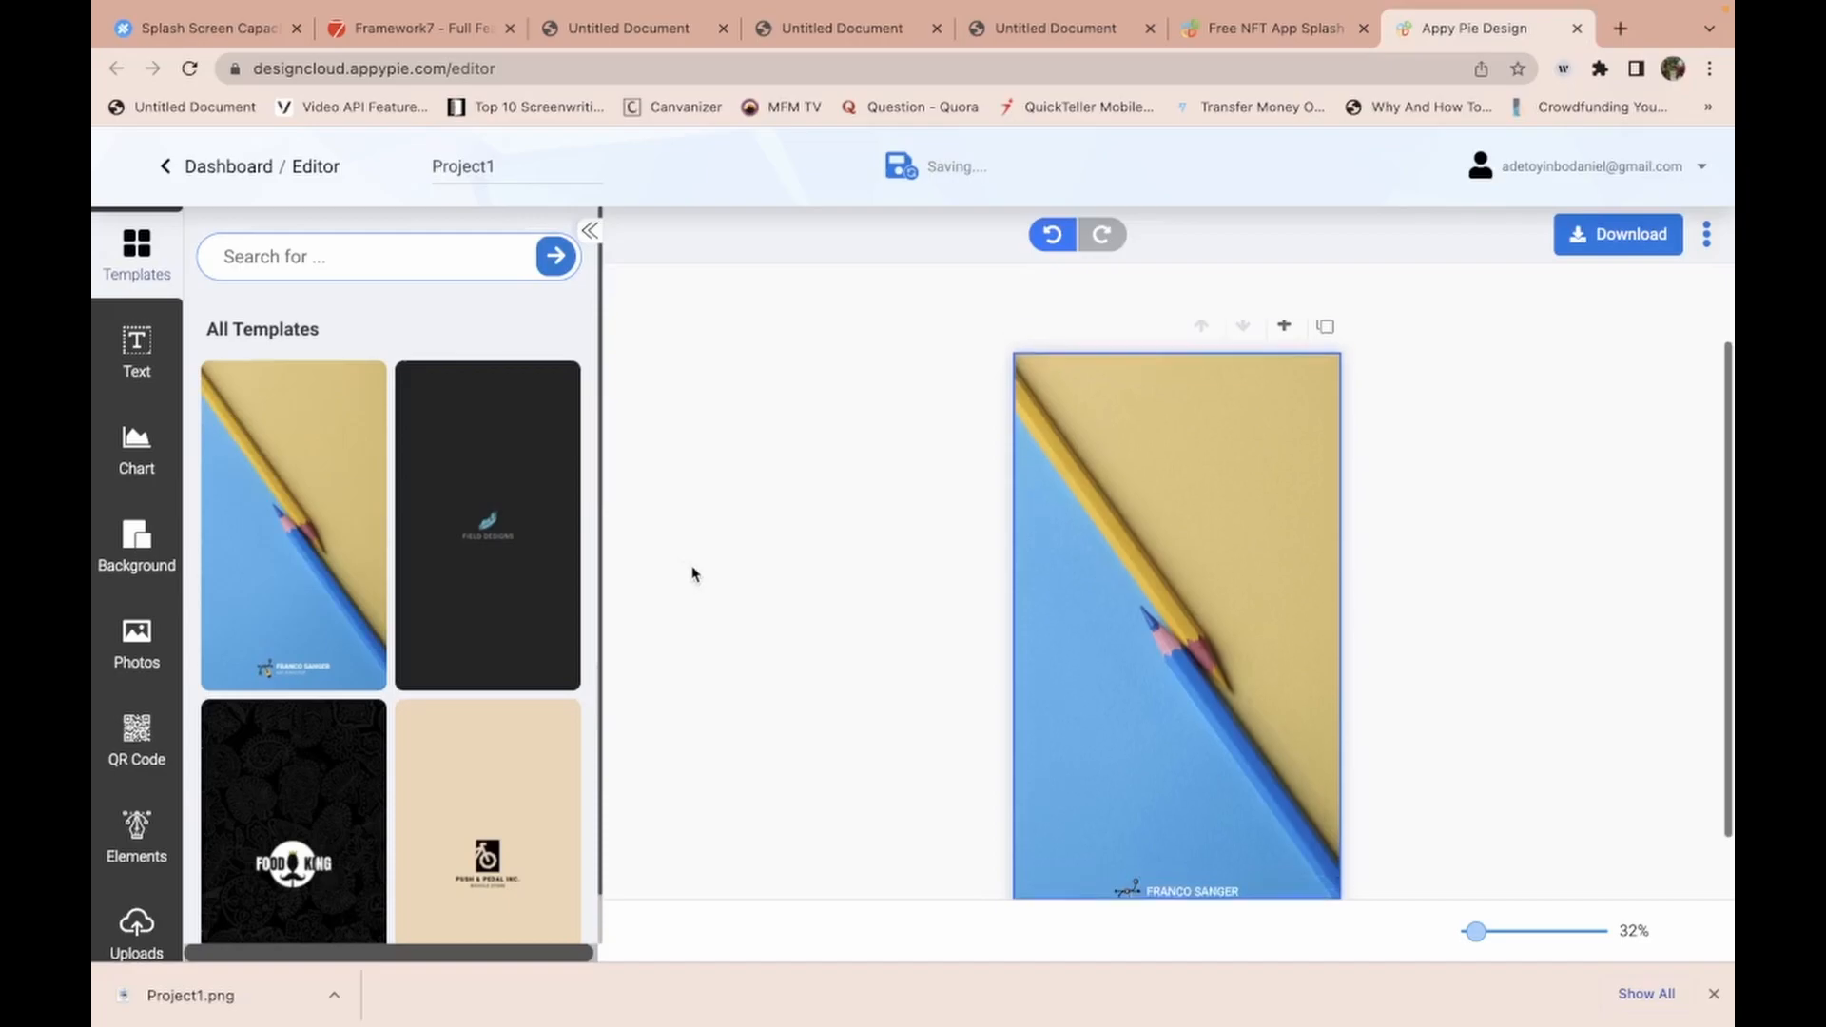
left_click(334, 993)
left_click(398, 965)
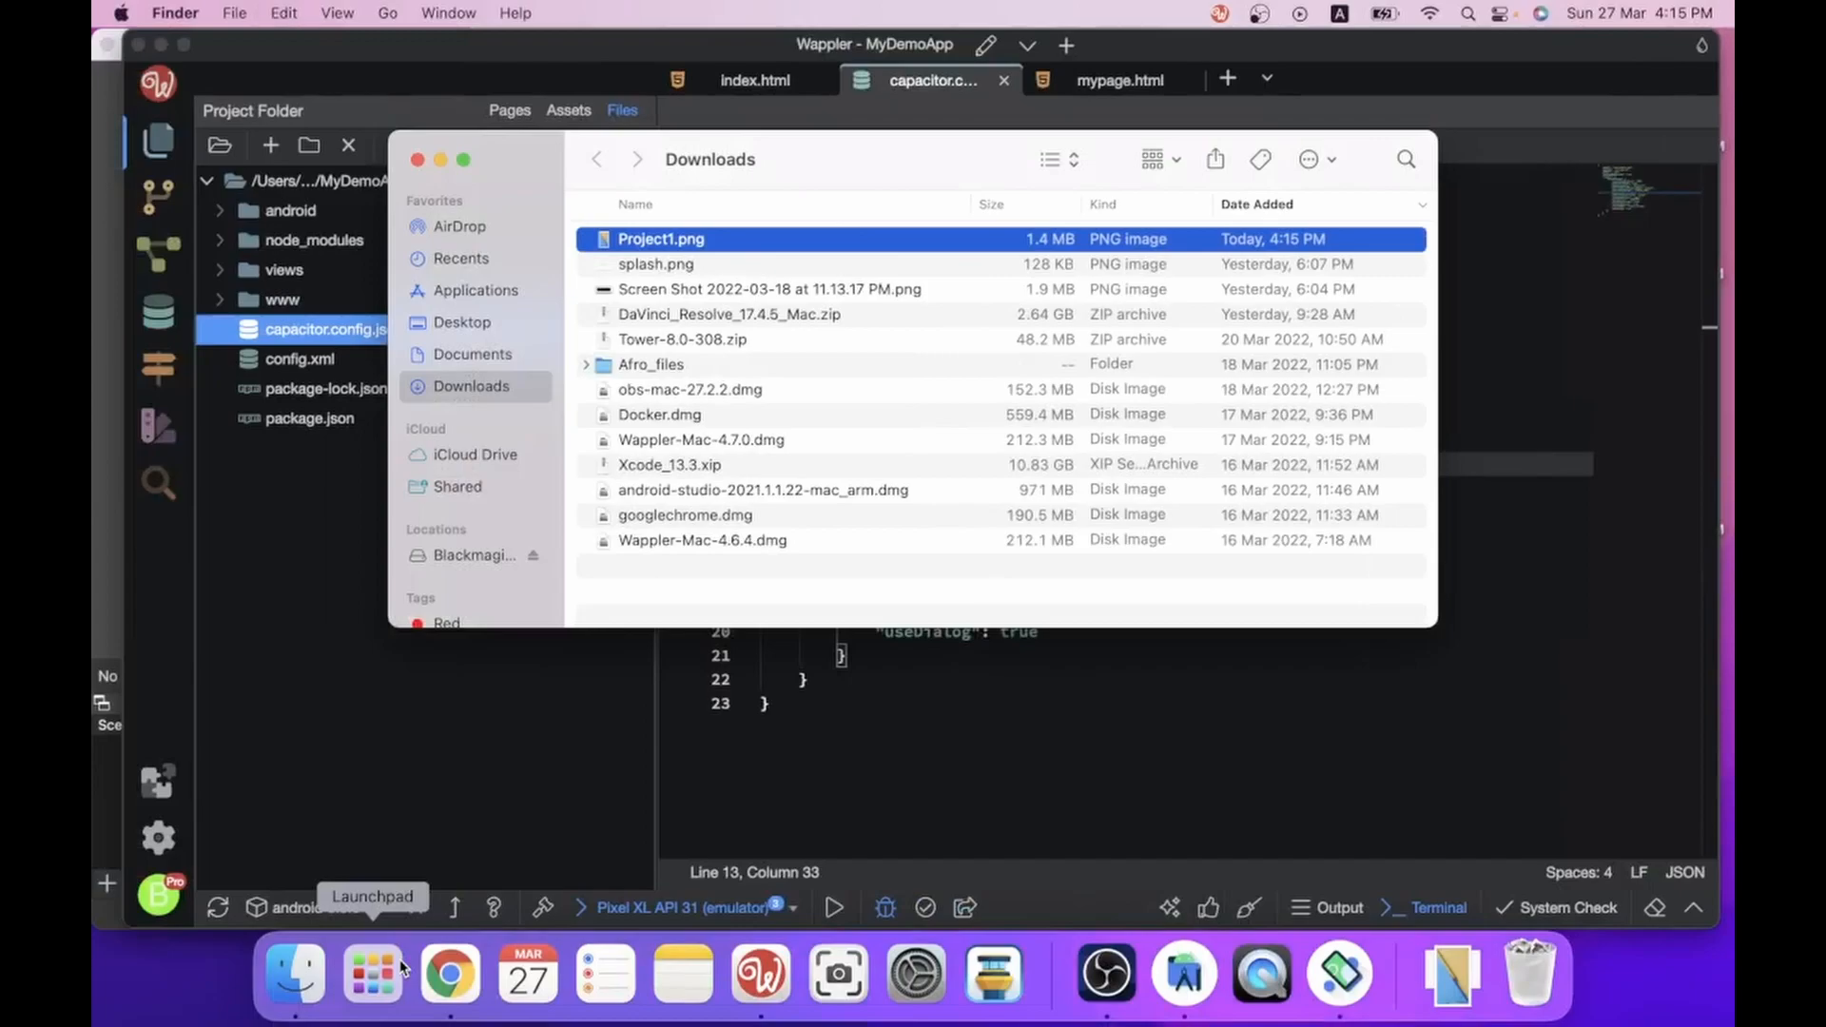
Return to Wappler and expand the project folders android/app/src/main/res/drawable to reach splash.png.
left_click(837, 861)
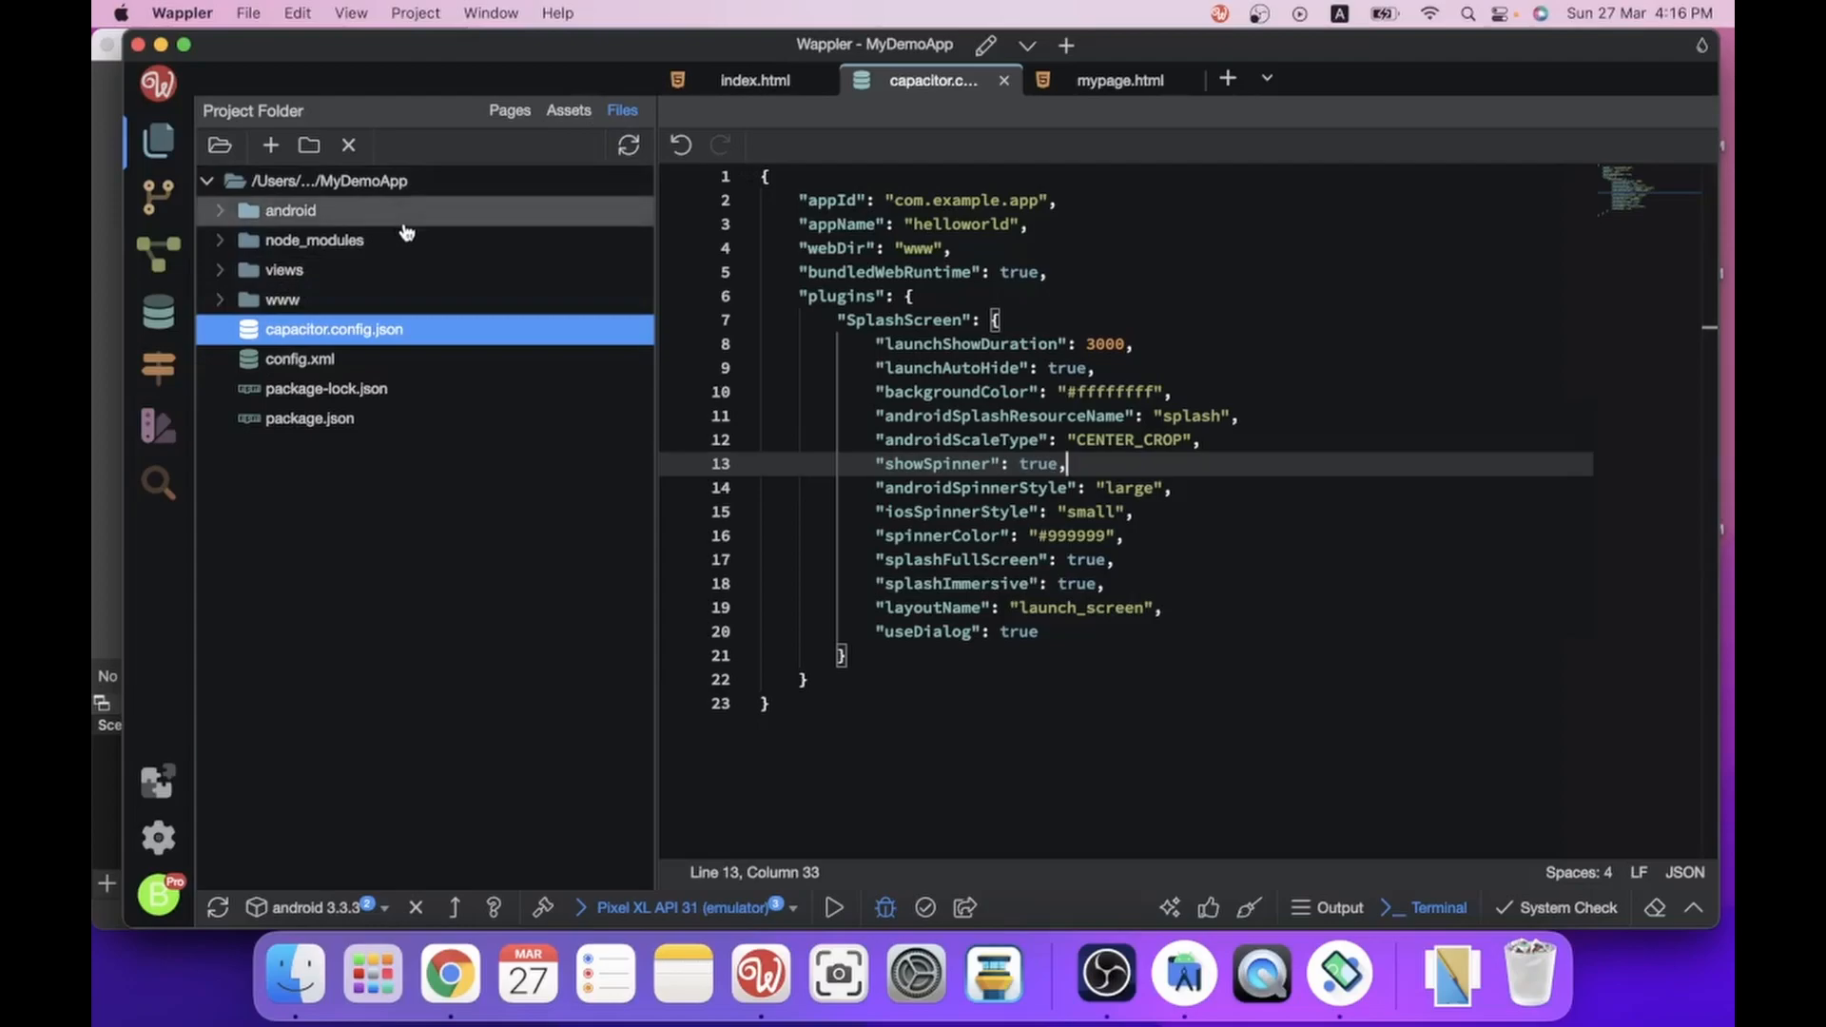
left_click(219, 214)
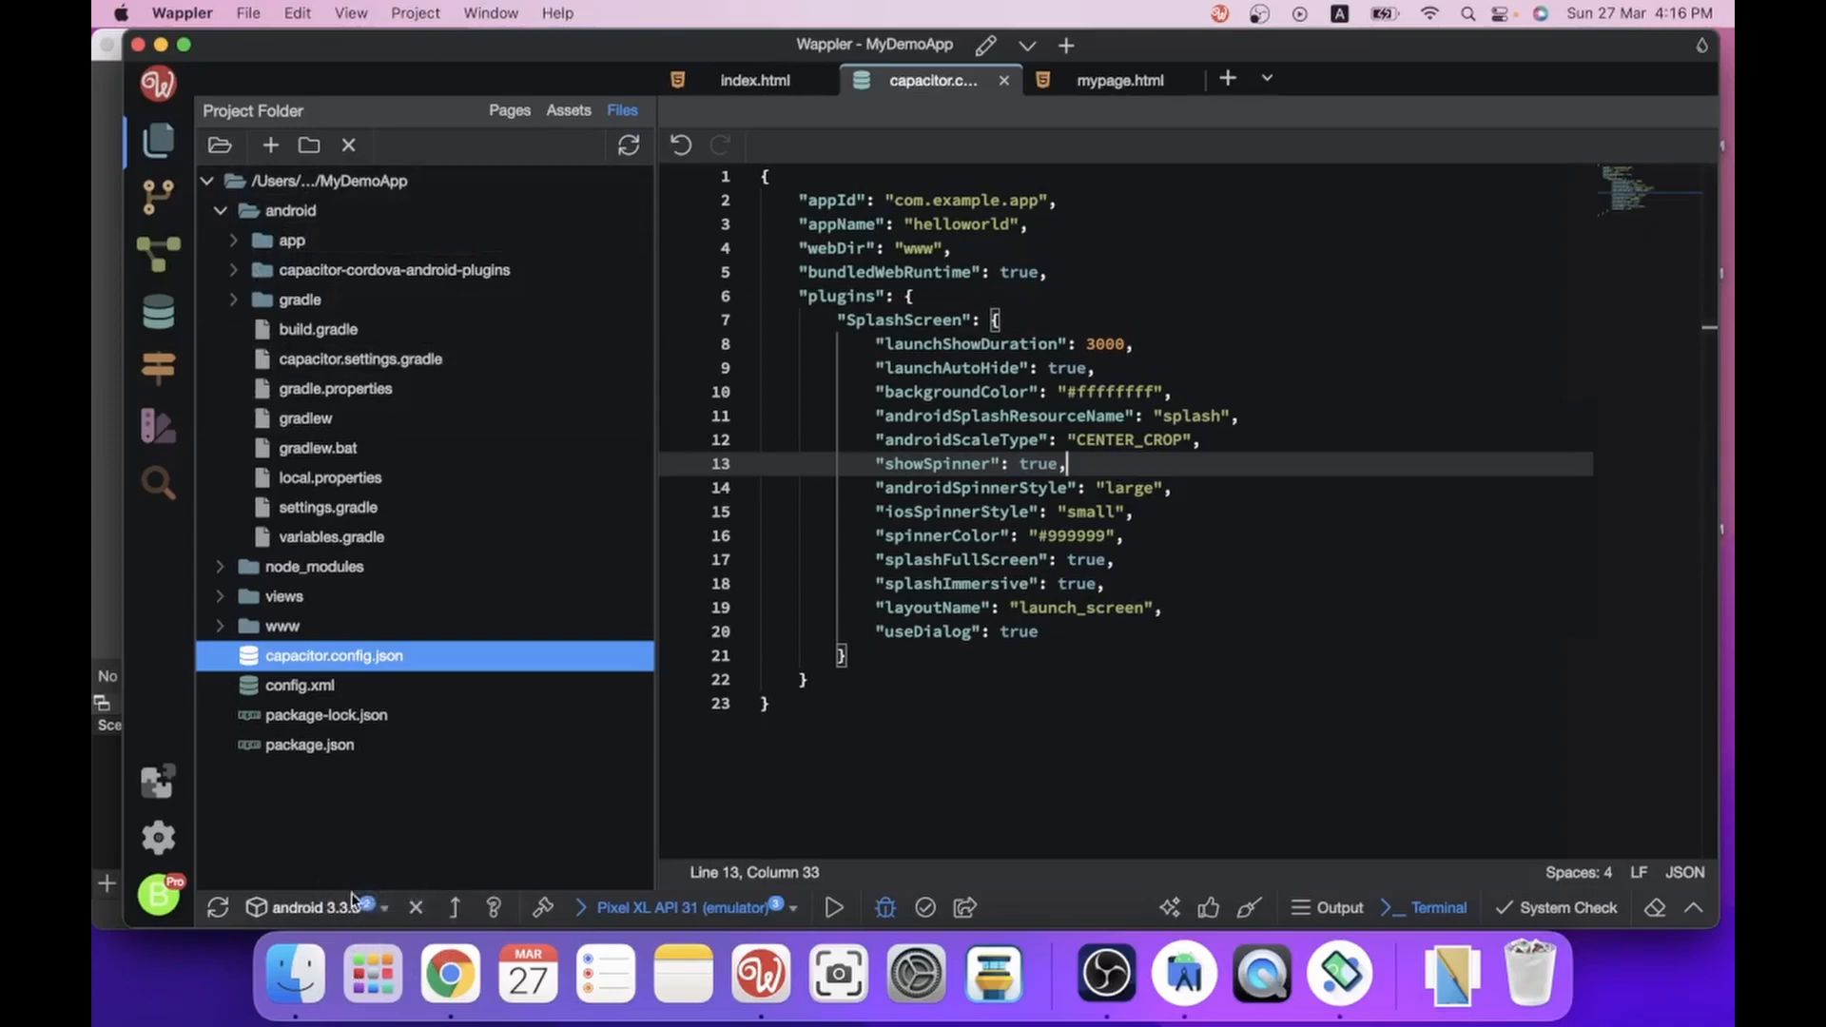
left_click(234, 242)
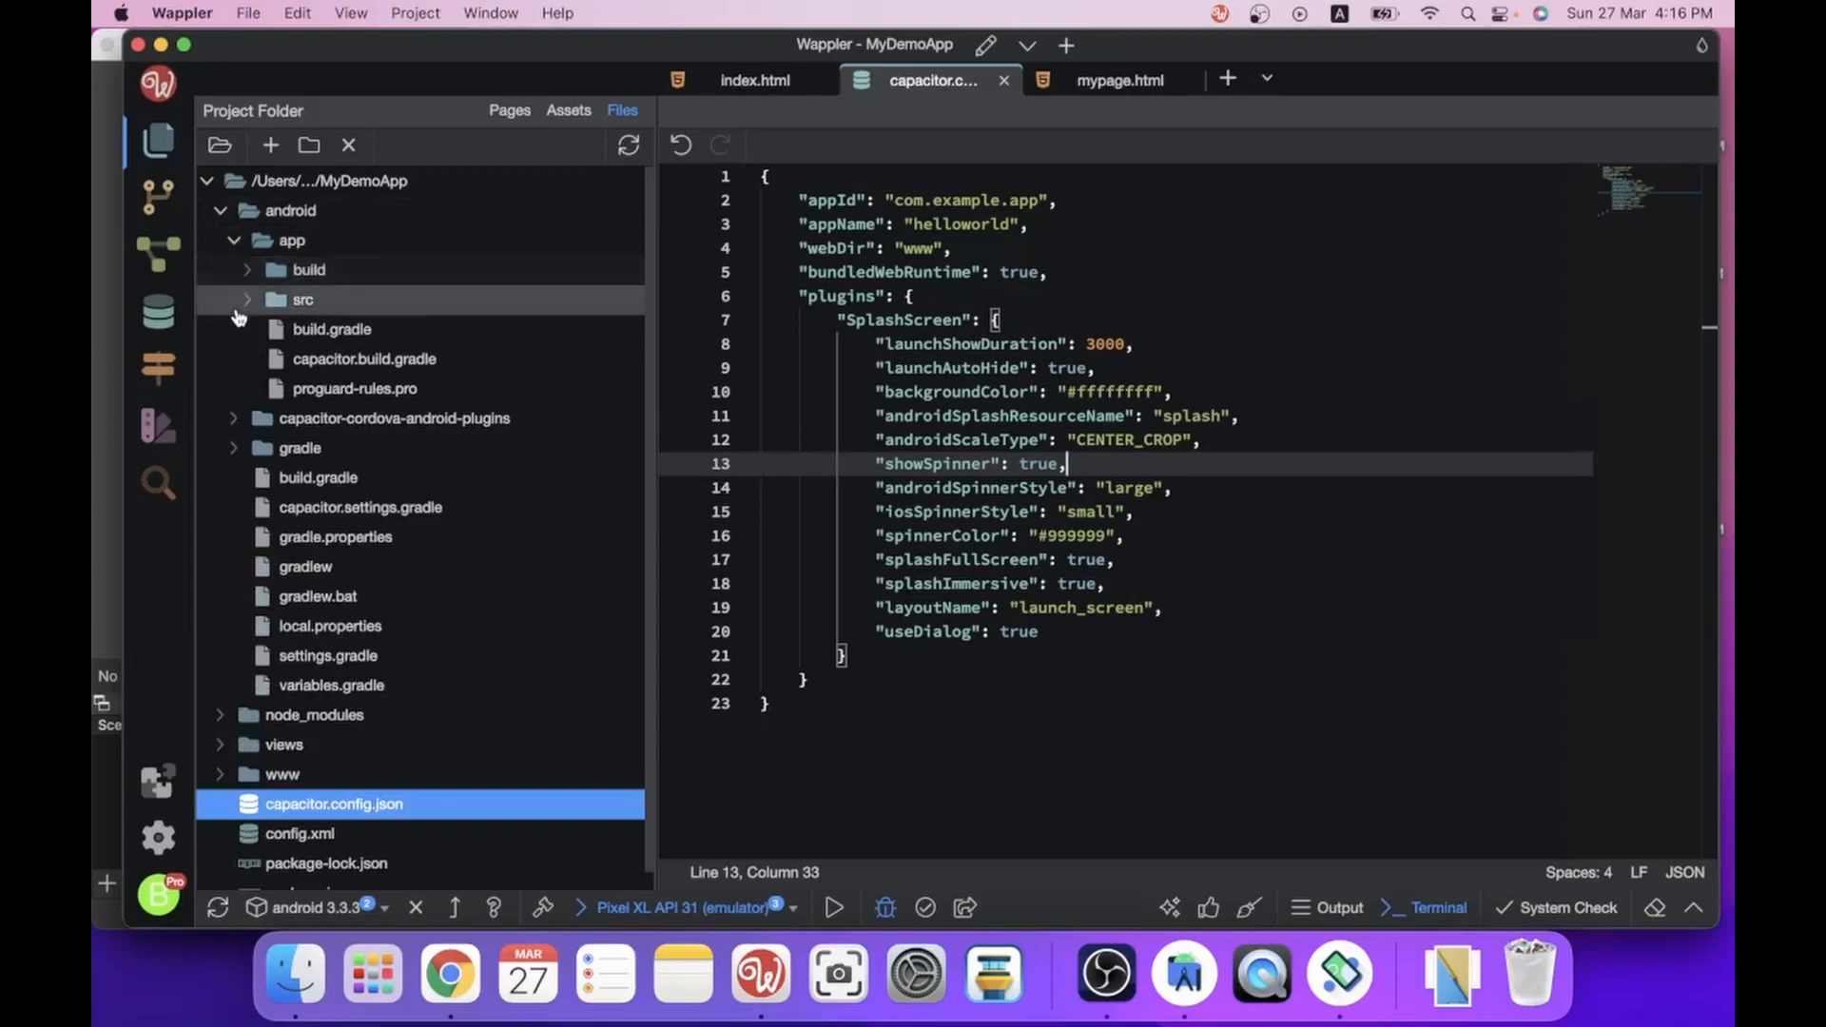
left_click(246, 301)
left_click(264, 361)
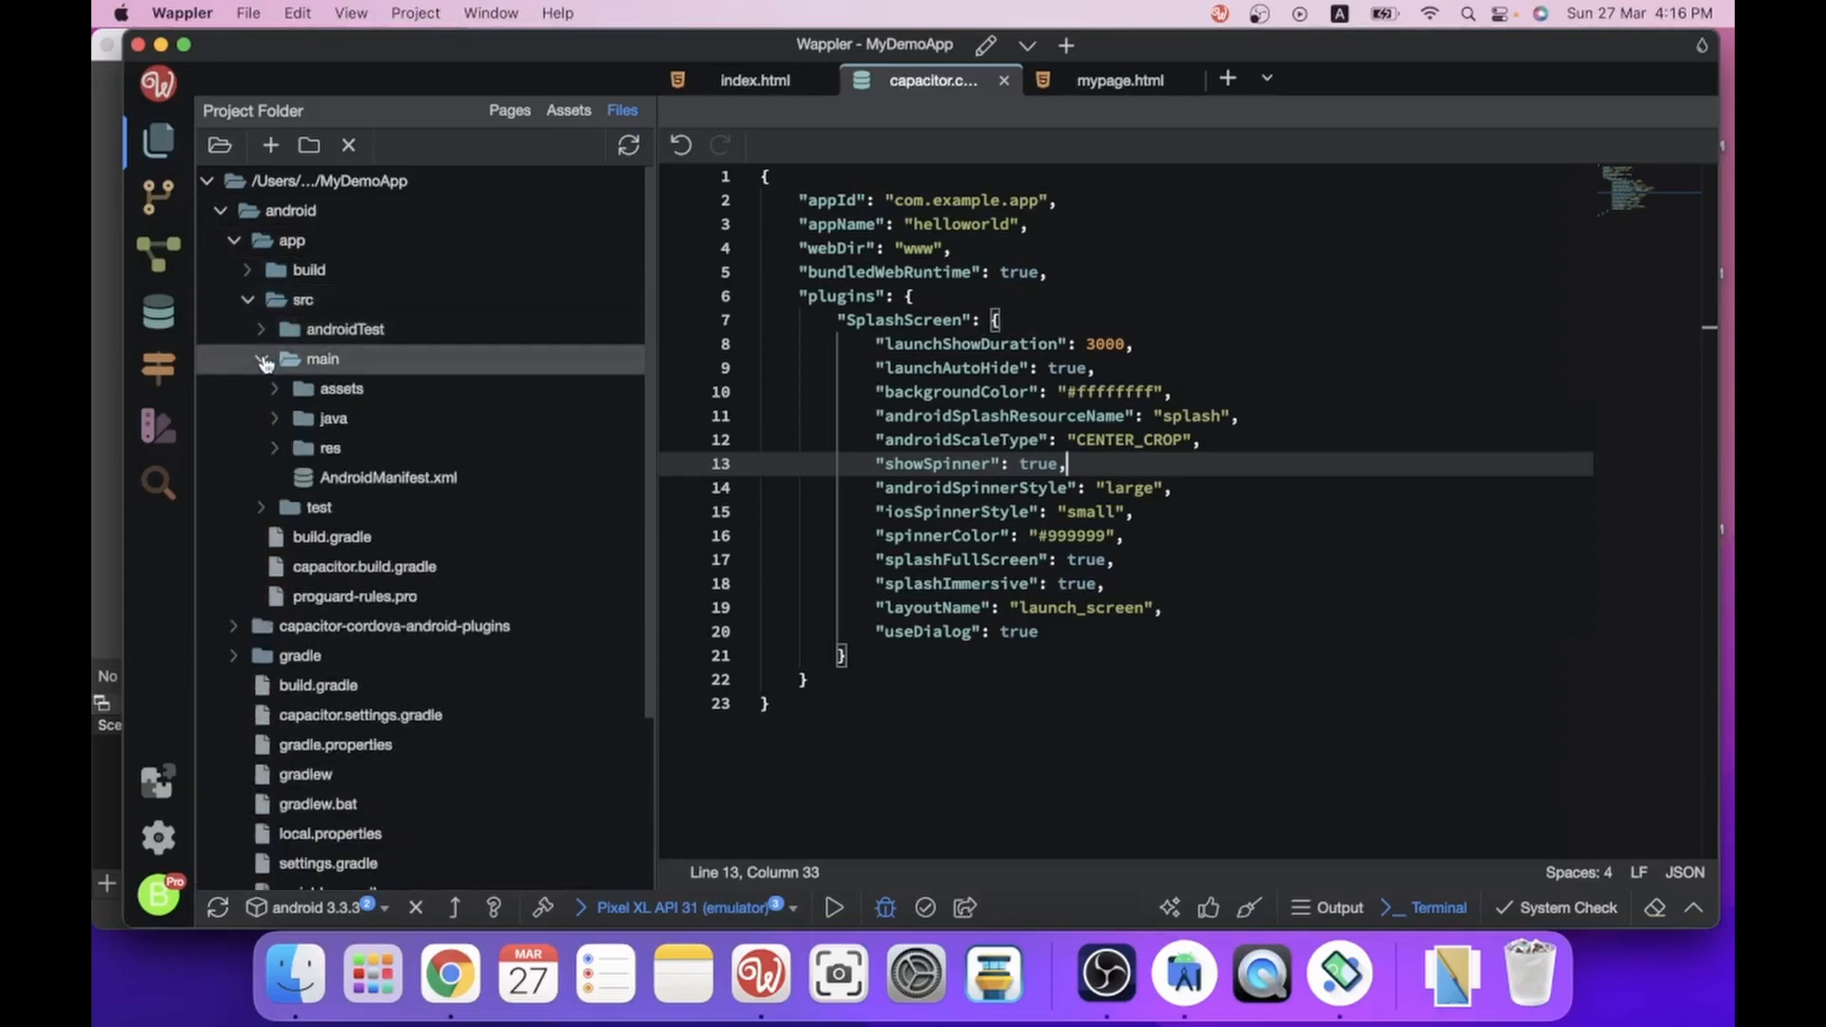
left_click(276, 450)
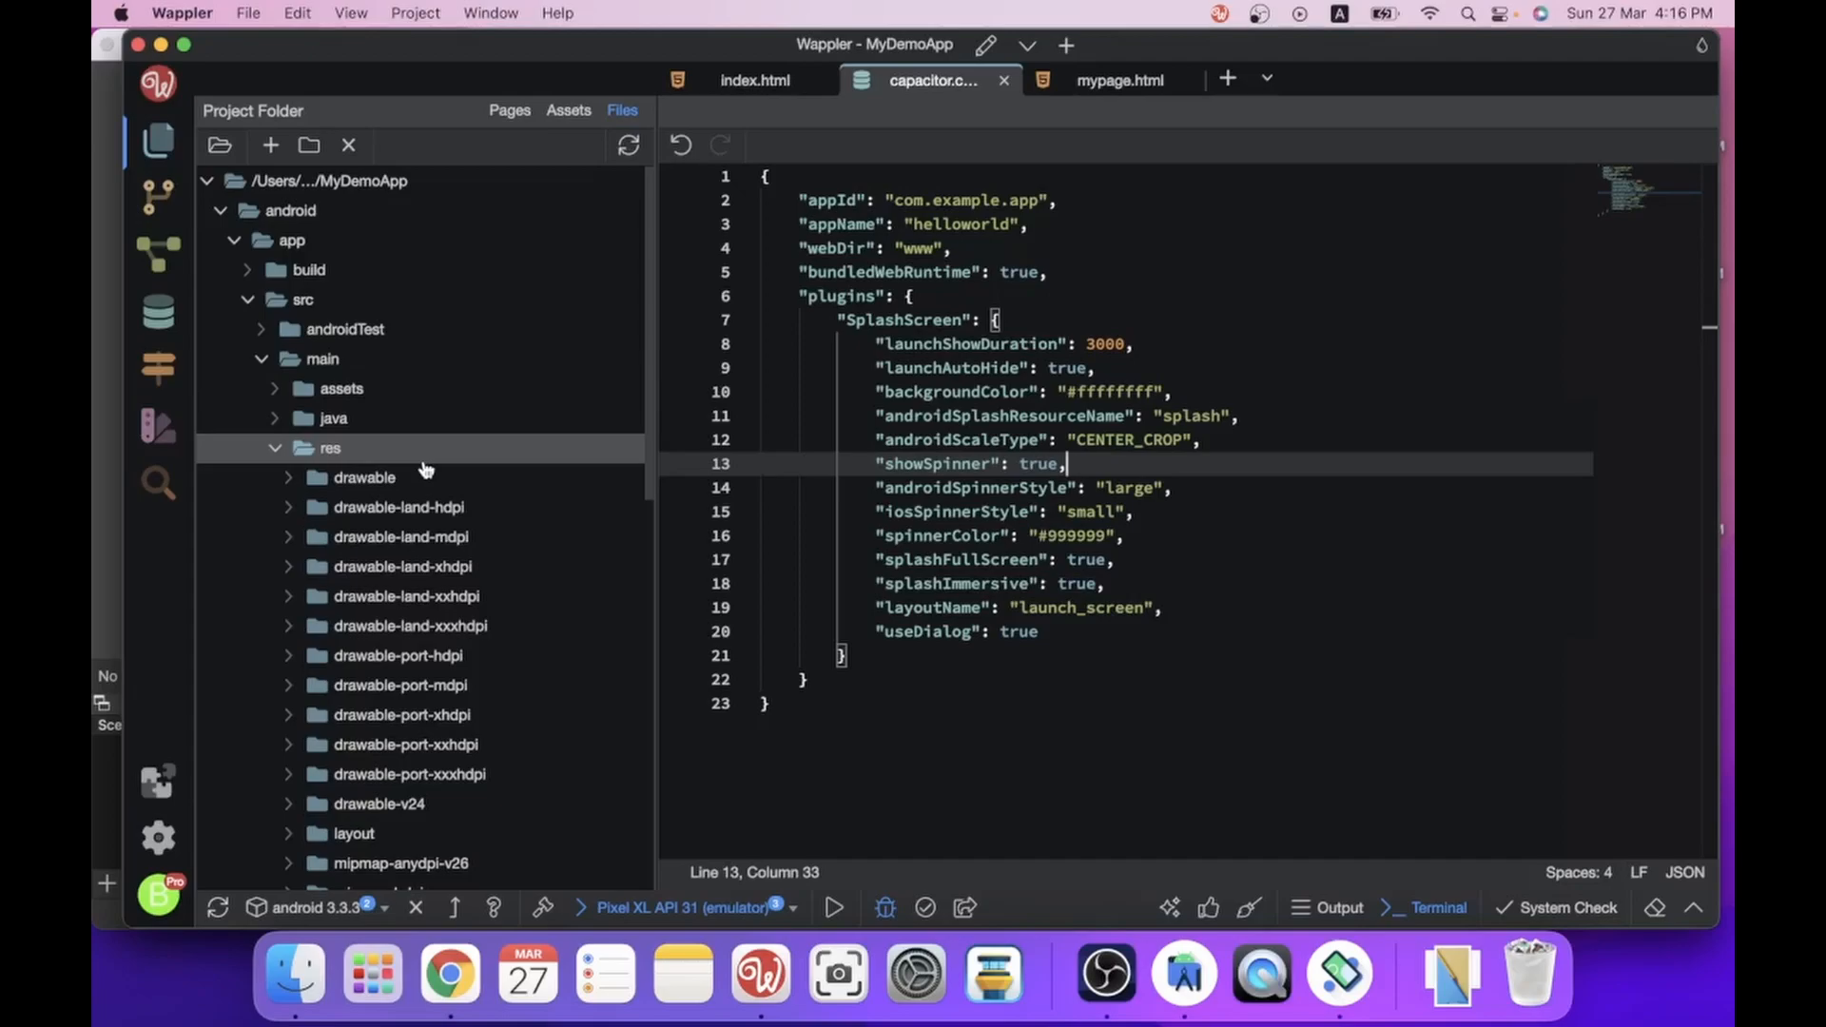
left_click(291, 479)
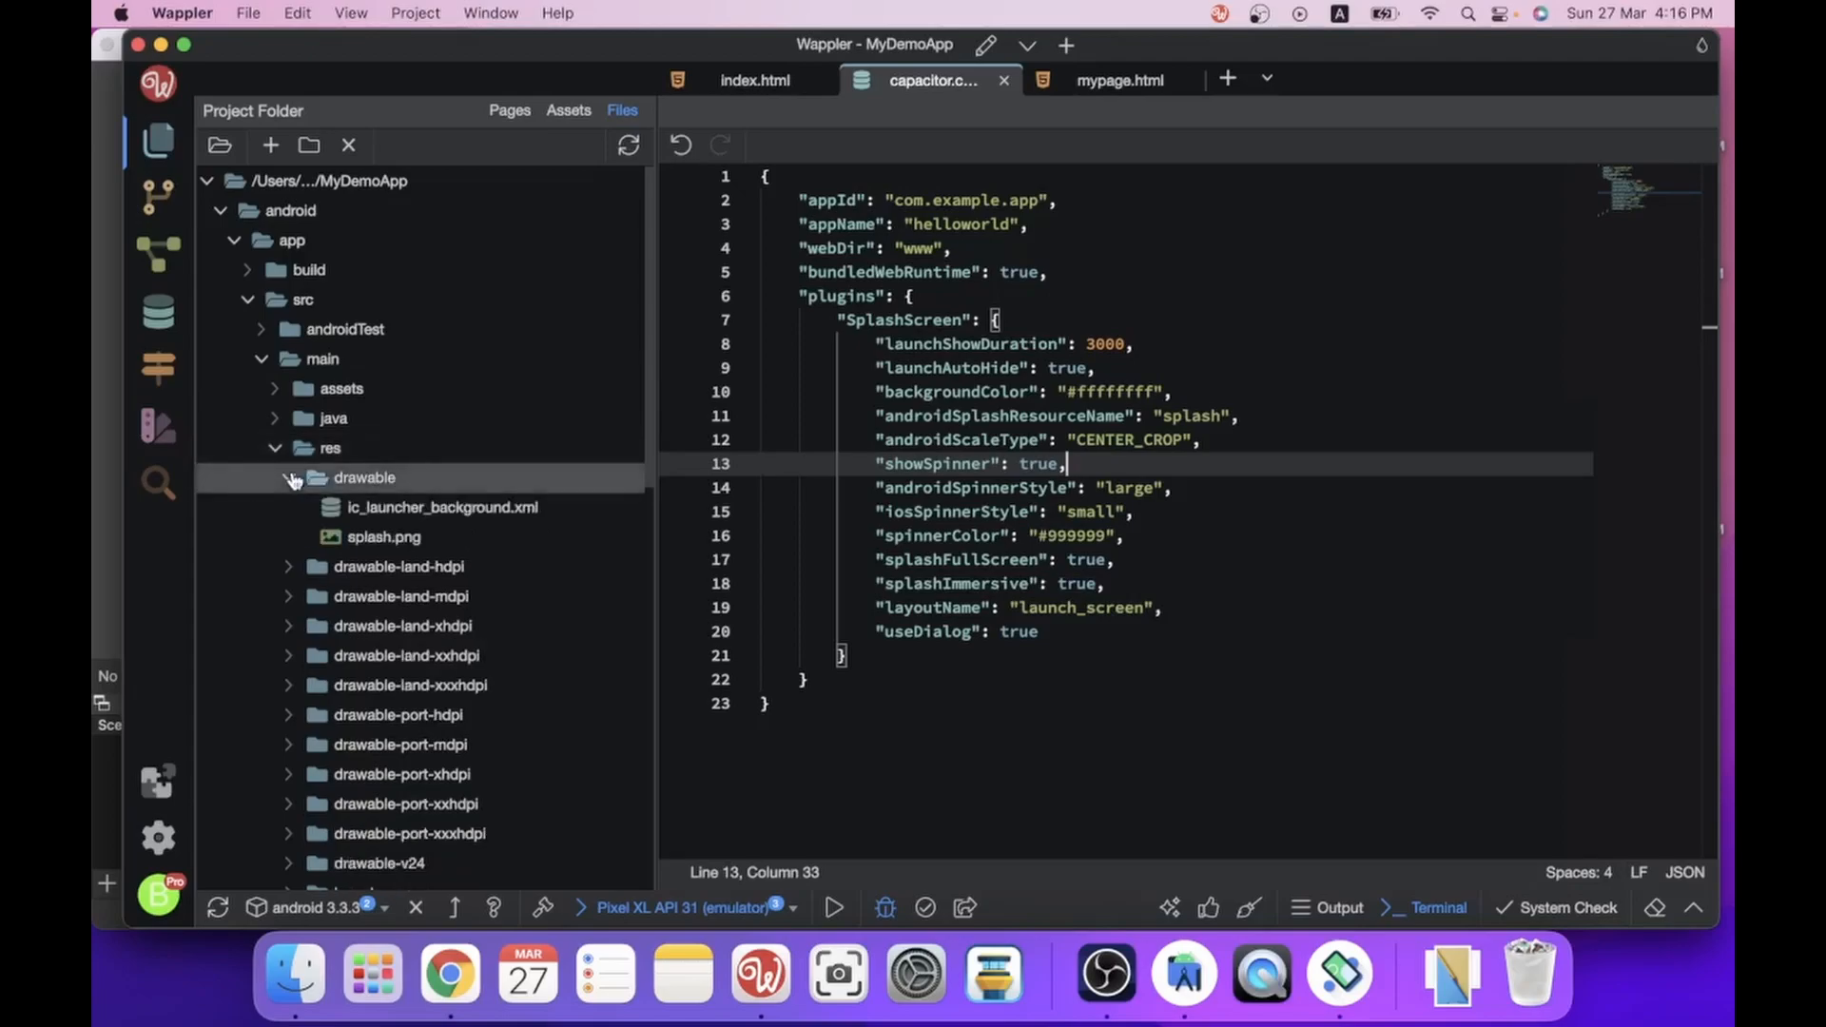
left_click(389, 536)
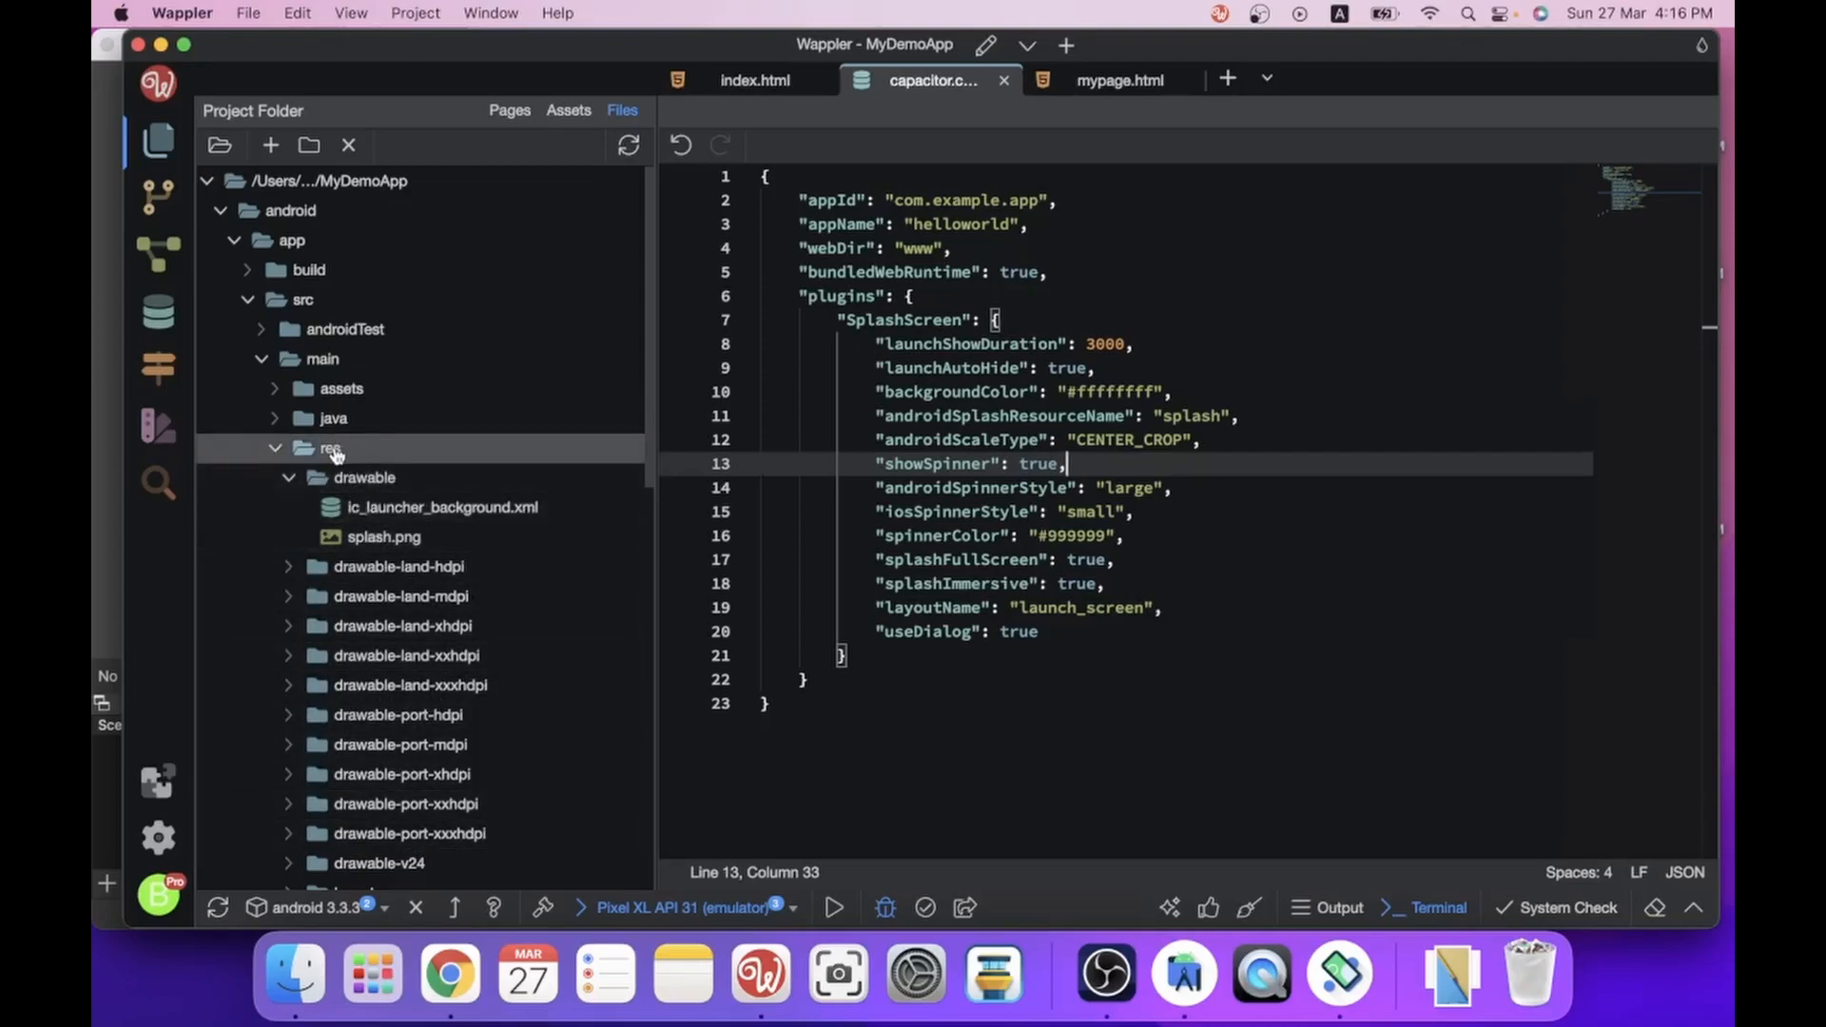
Show the drawable folder in Finder and paste the copied Project1.png into it.
scroll(380, 599, "down", 3)
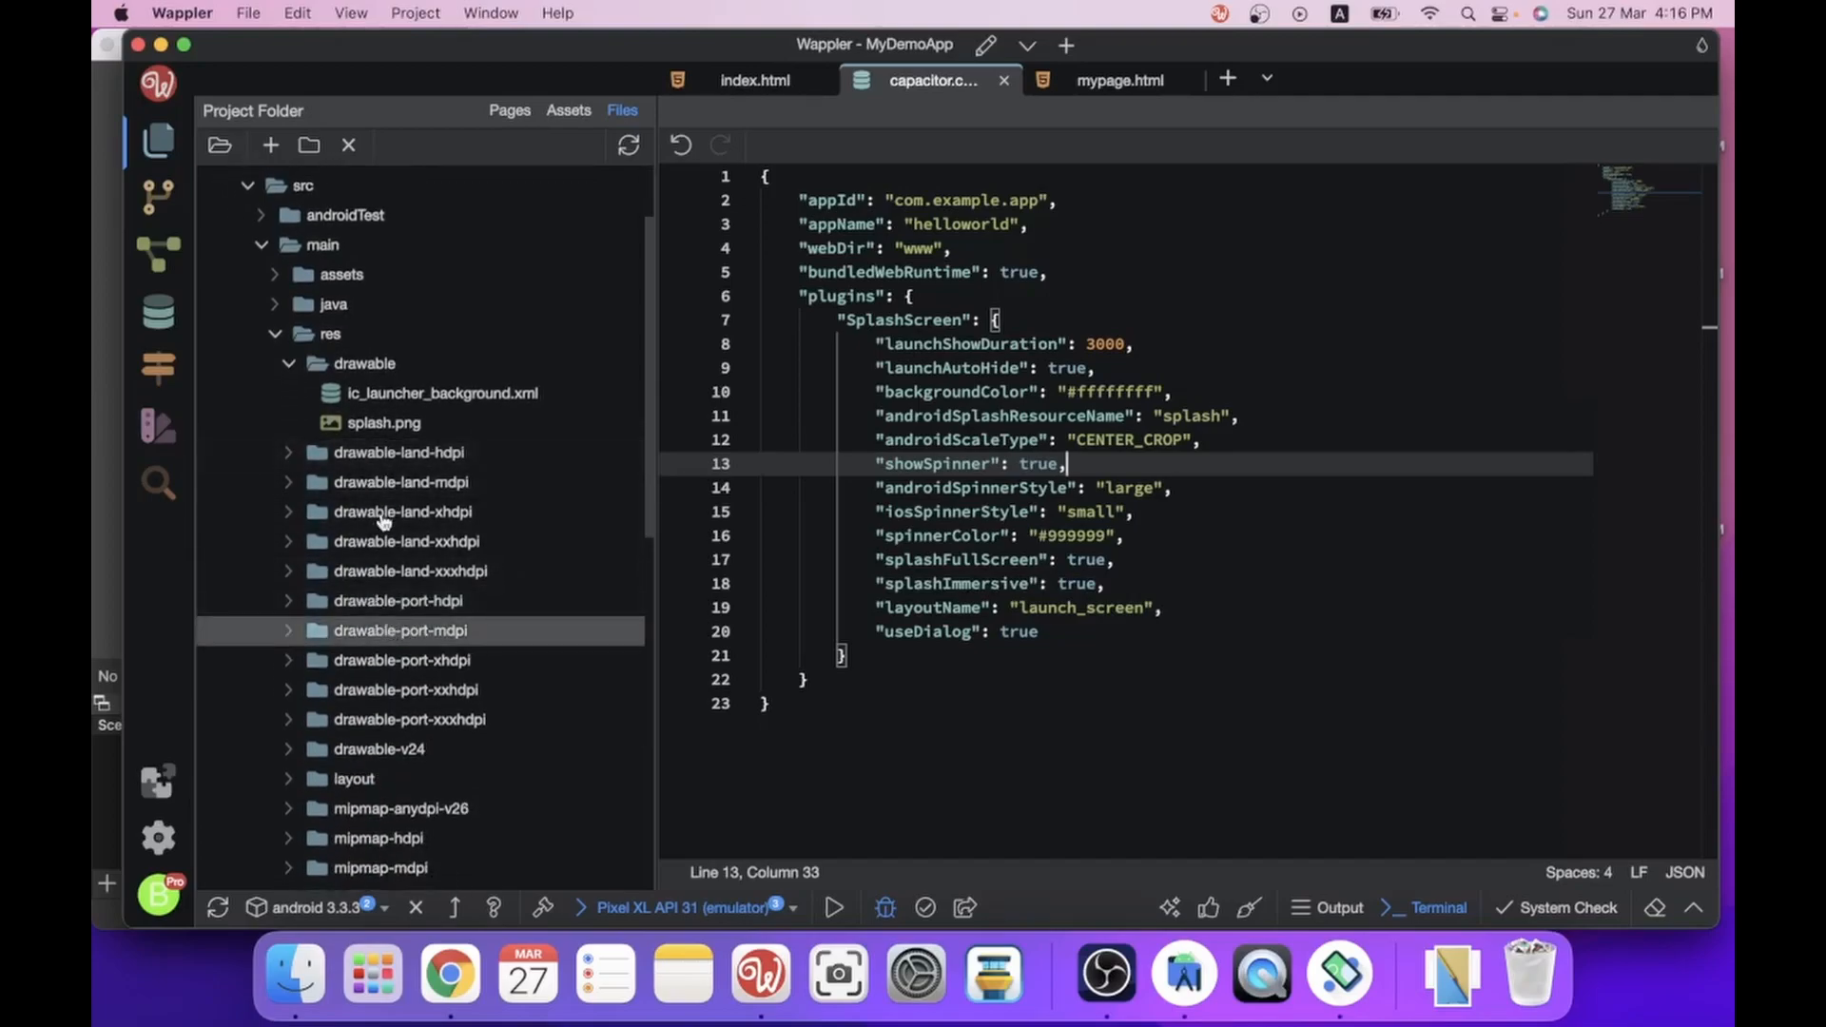
right_click(359, 367)
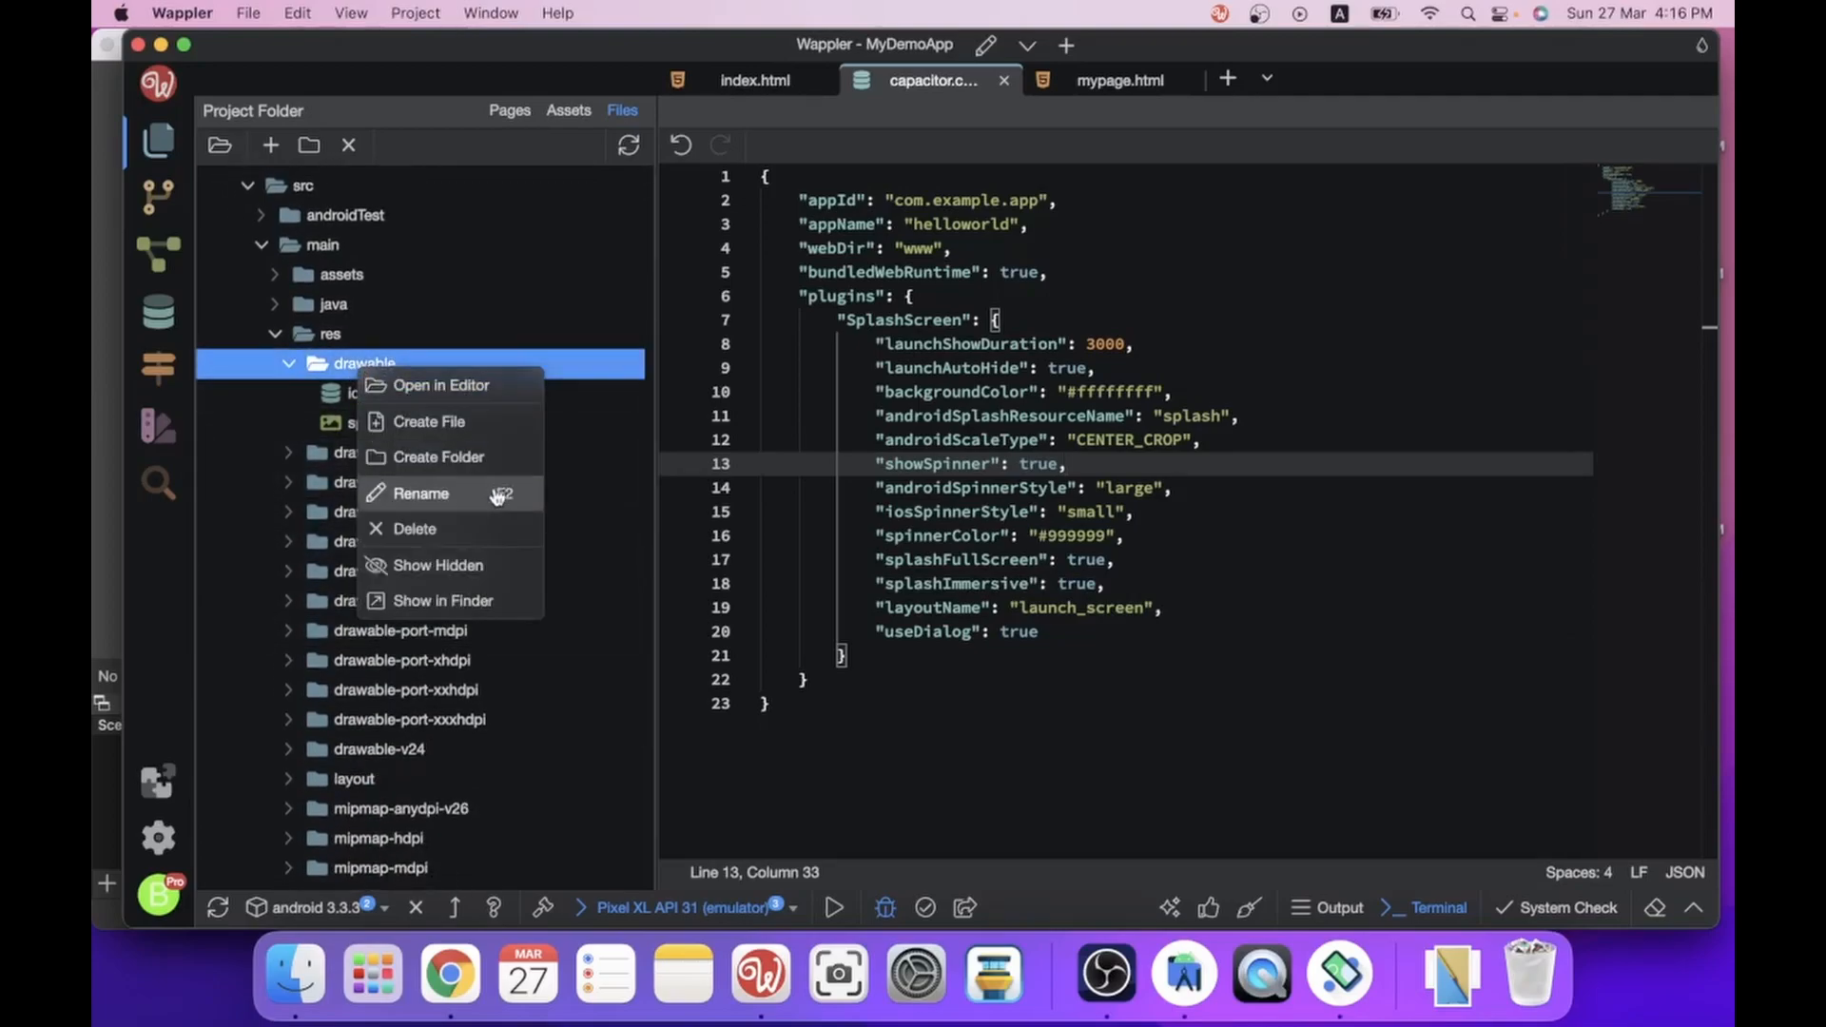
left_click(476, 602)
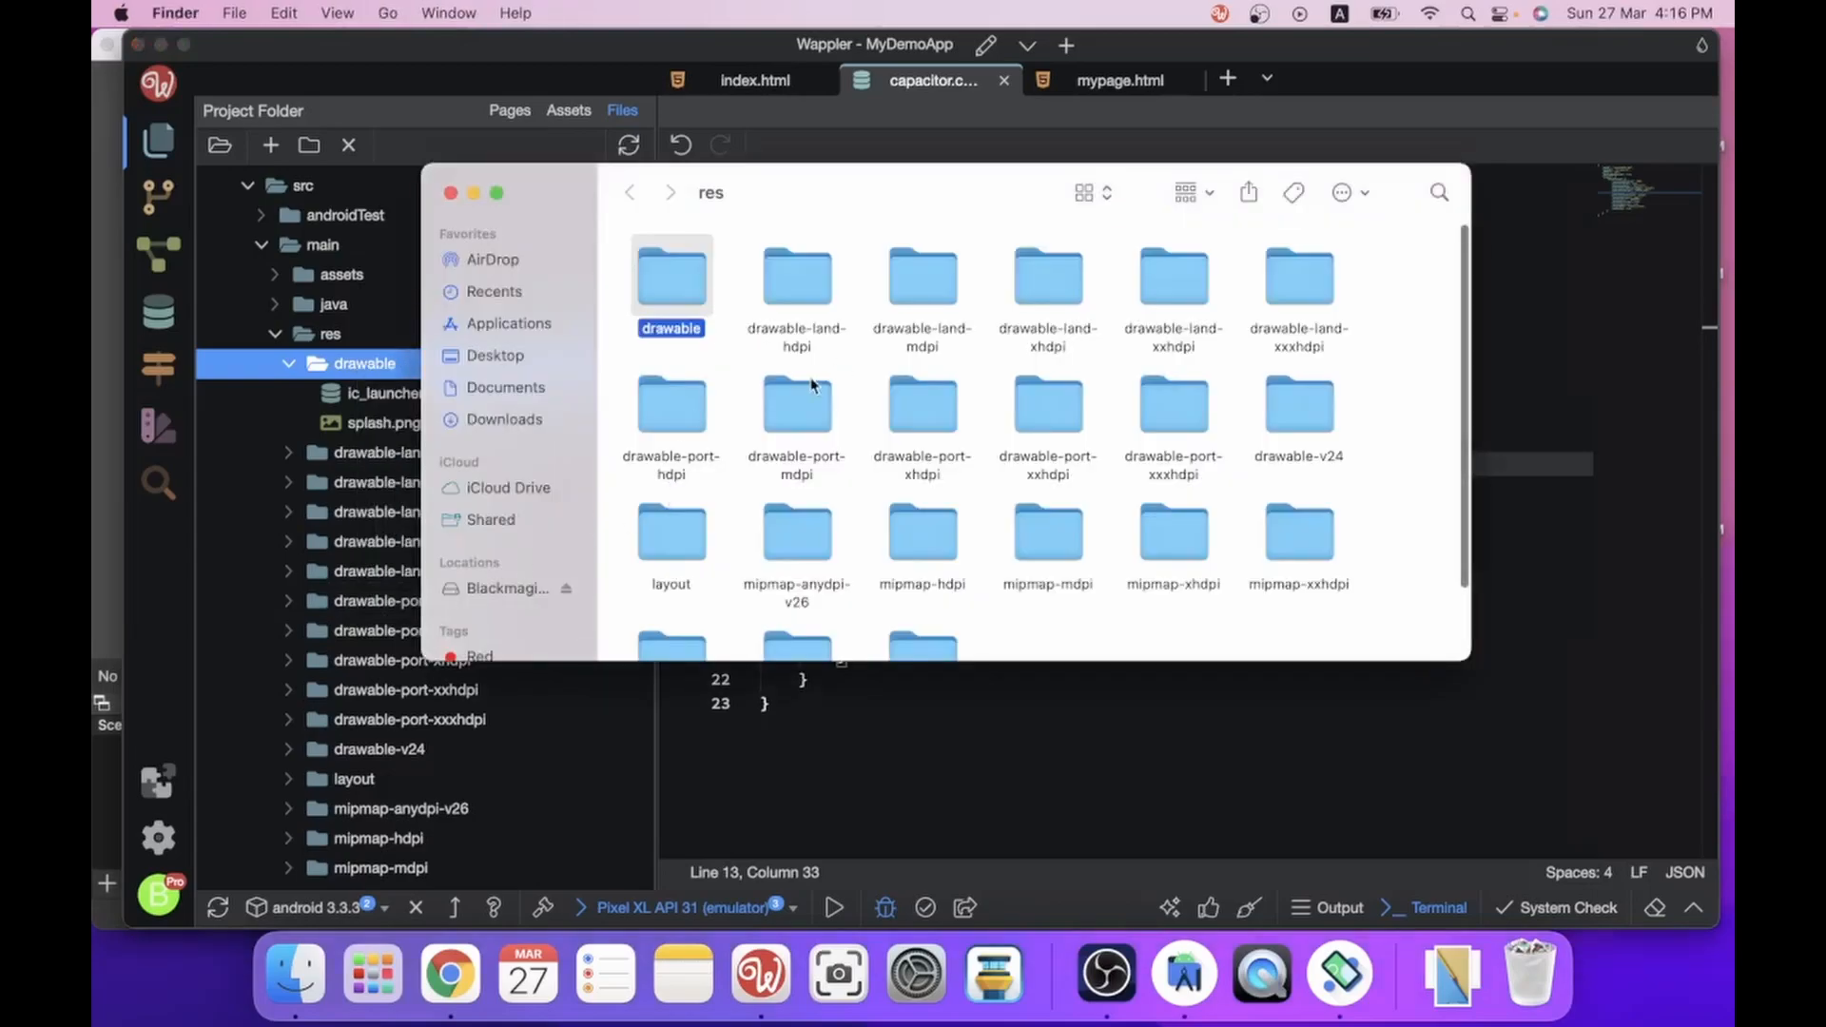
double_click(681, 295)
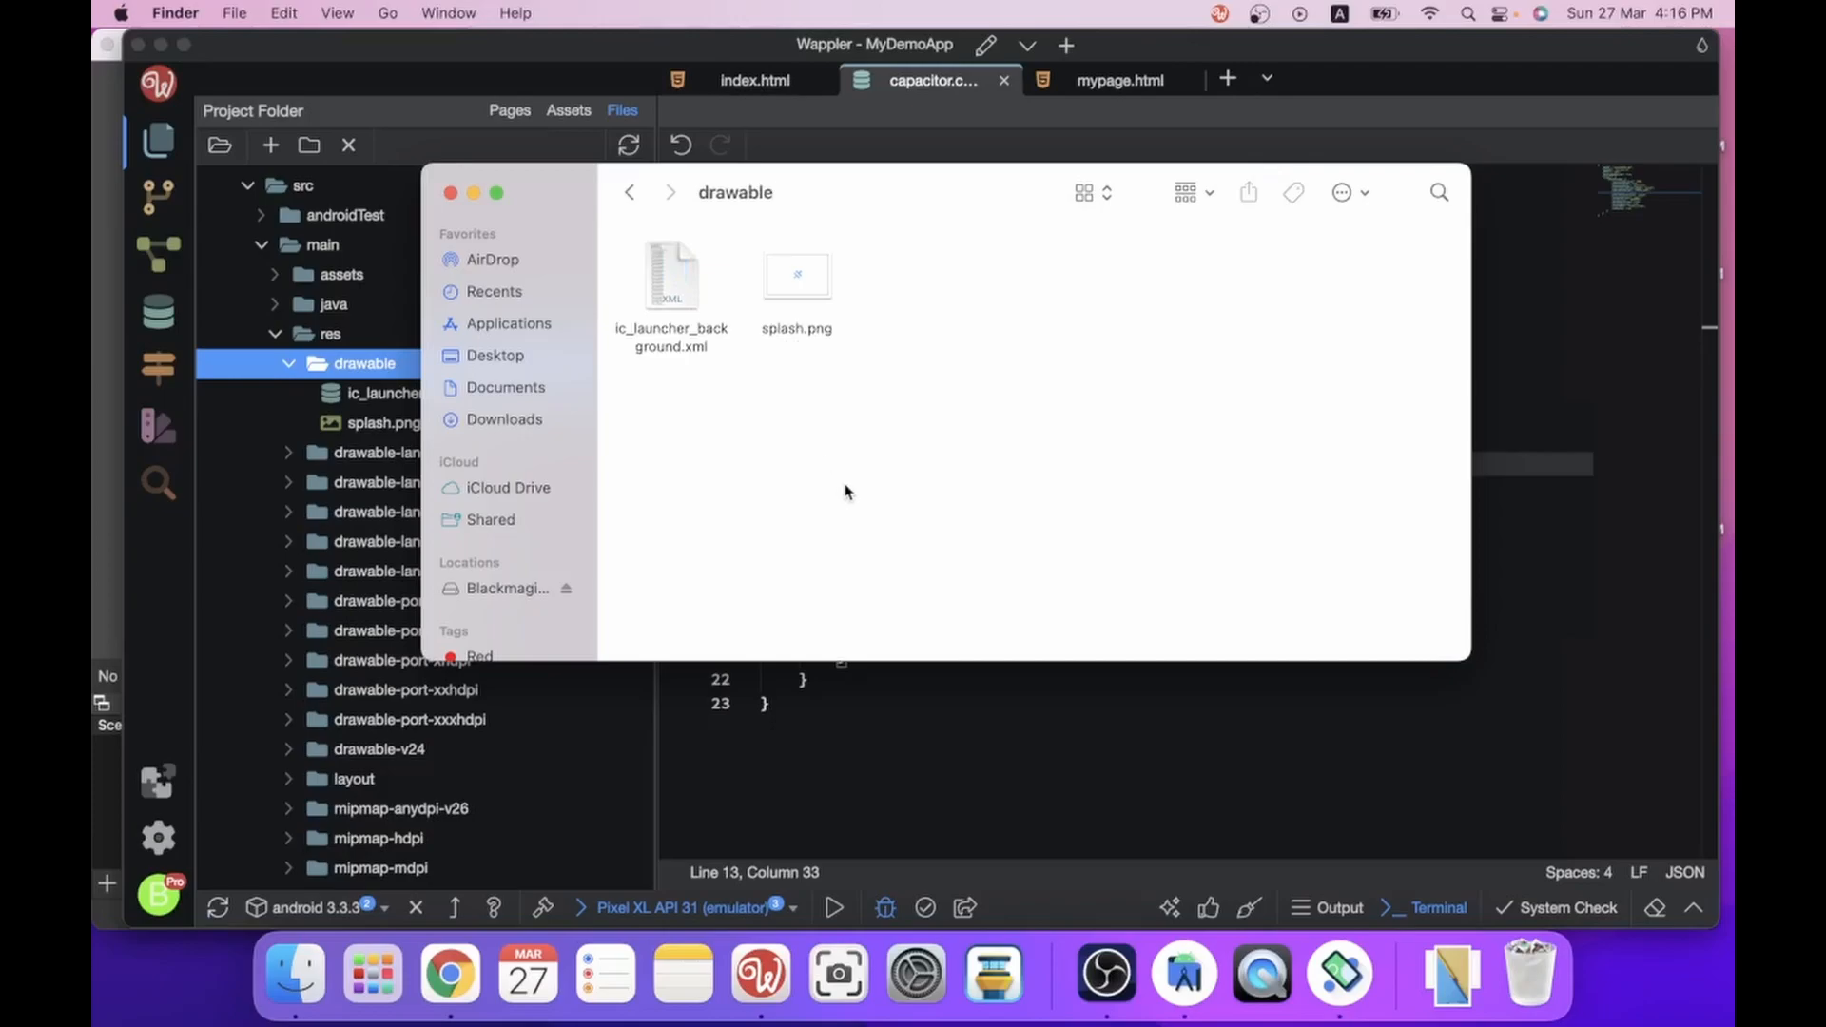
key("super+v")
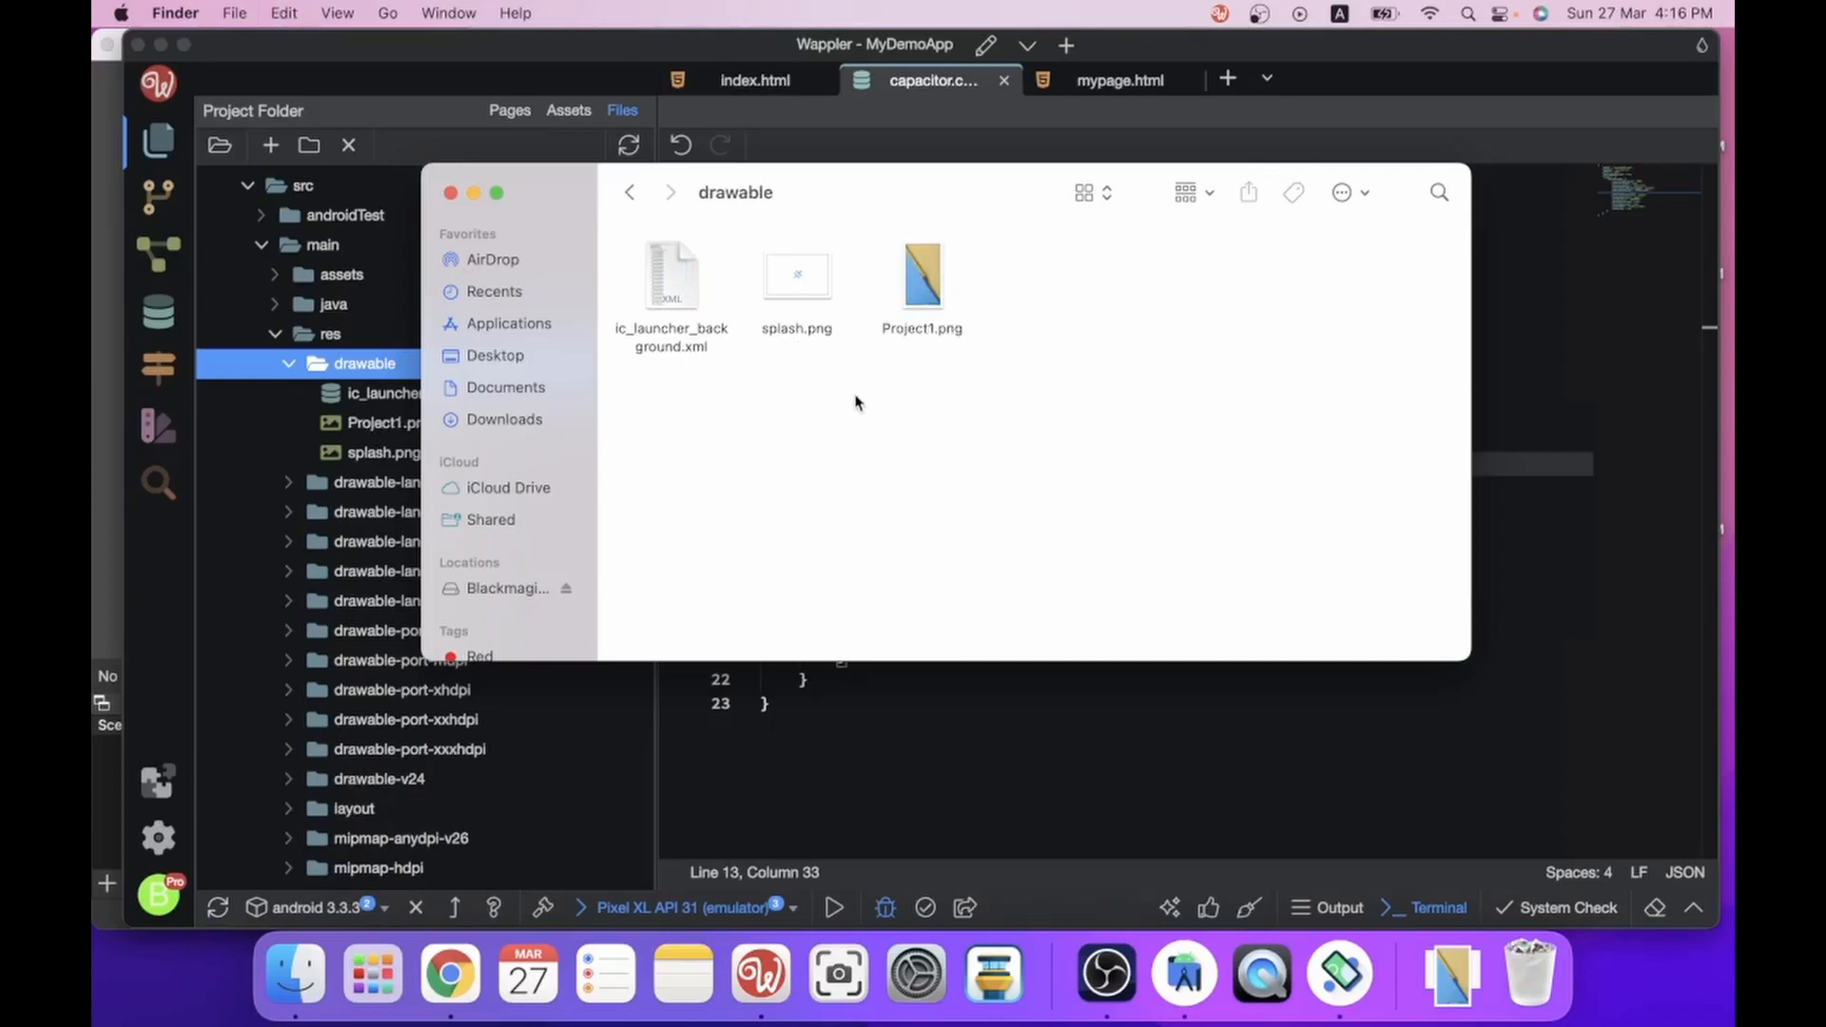
Move the old splash.png from the drawable folder to the trash.
left_click(894, 328)
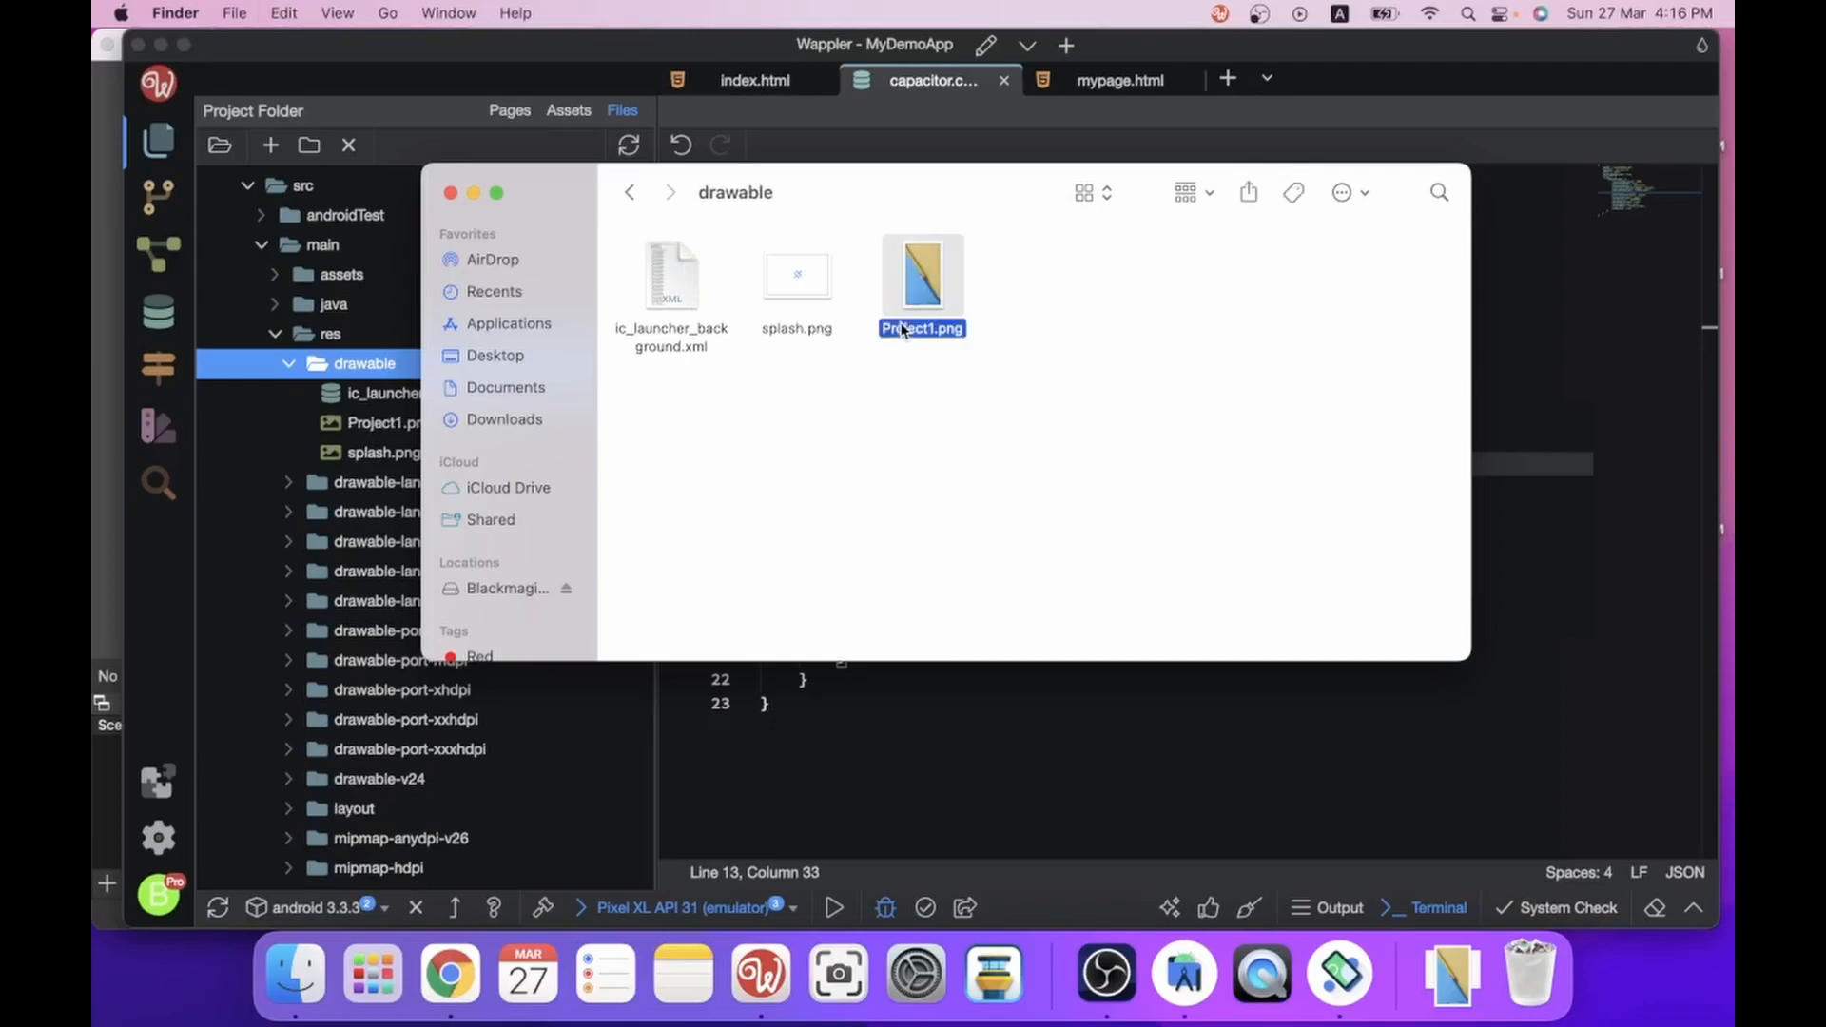
left_click(906, 329)
left_click(814, 302)
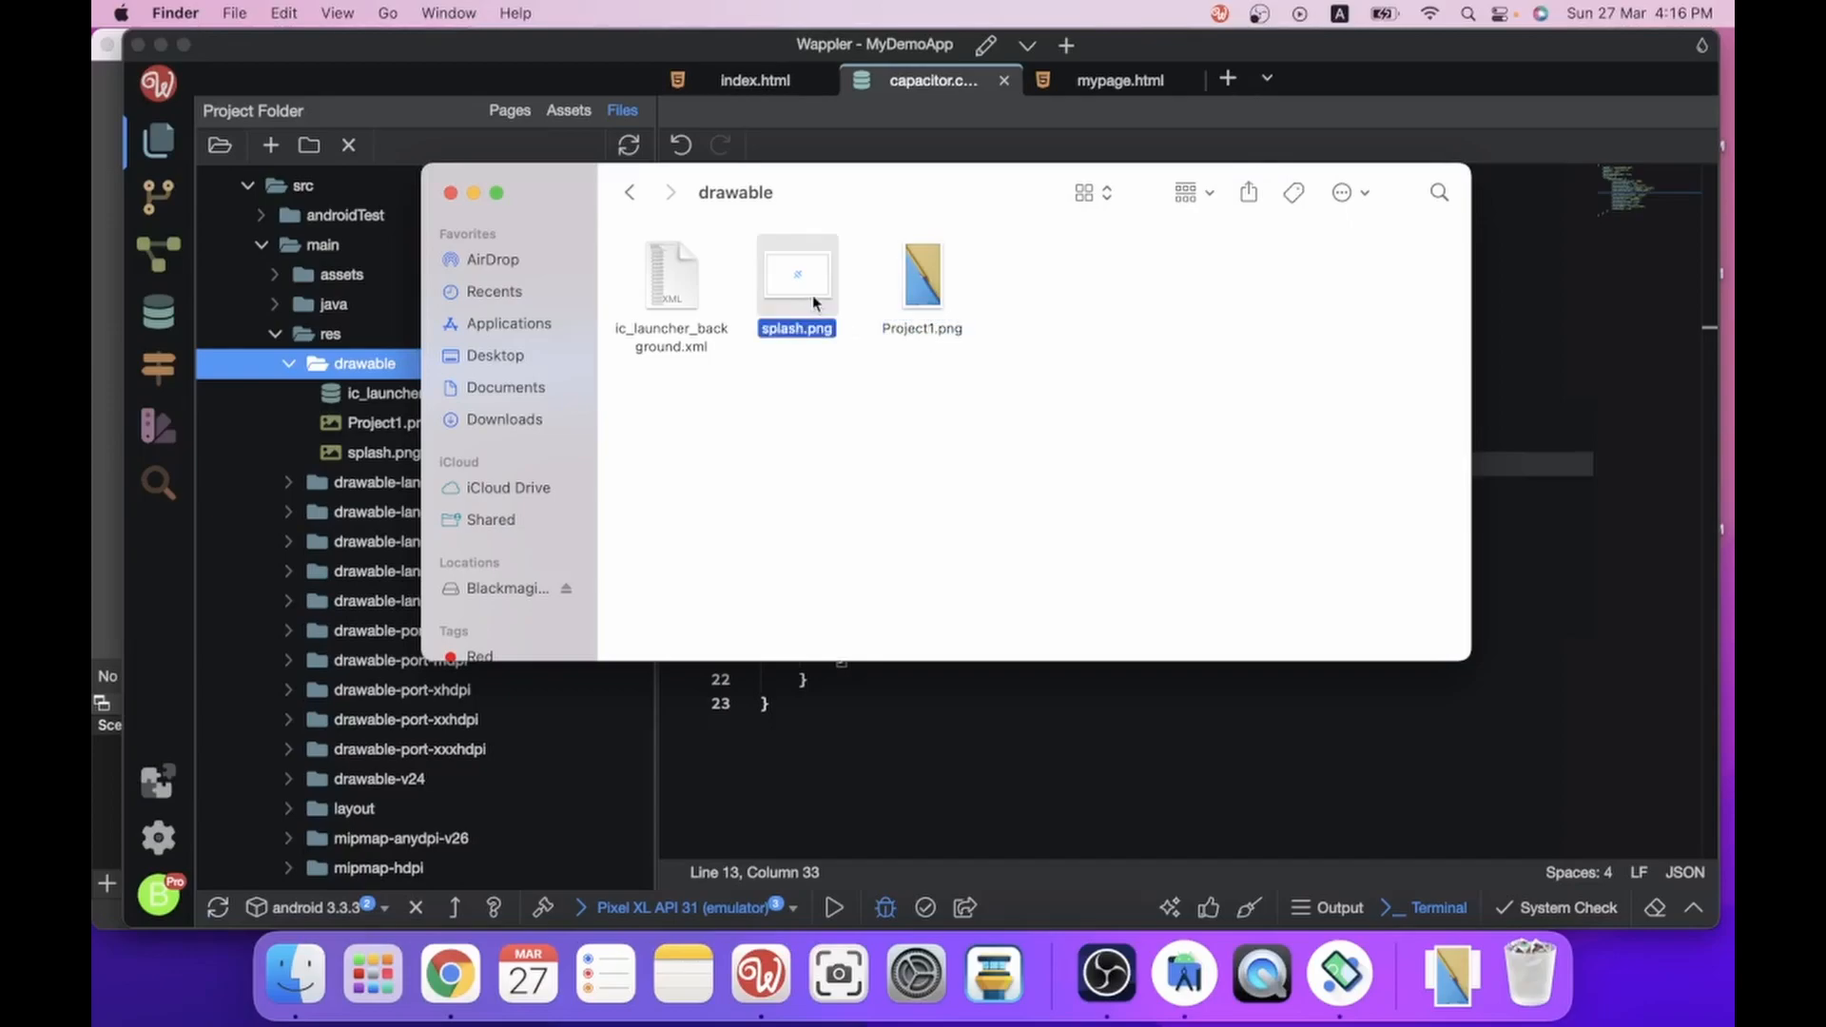
left_click_drag(801, 303, 1557, 986)
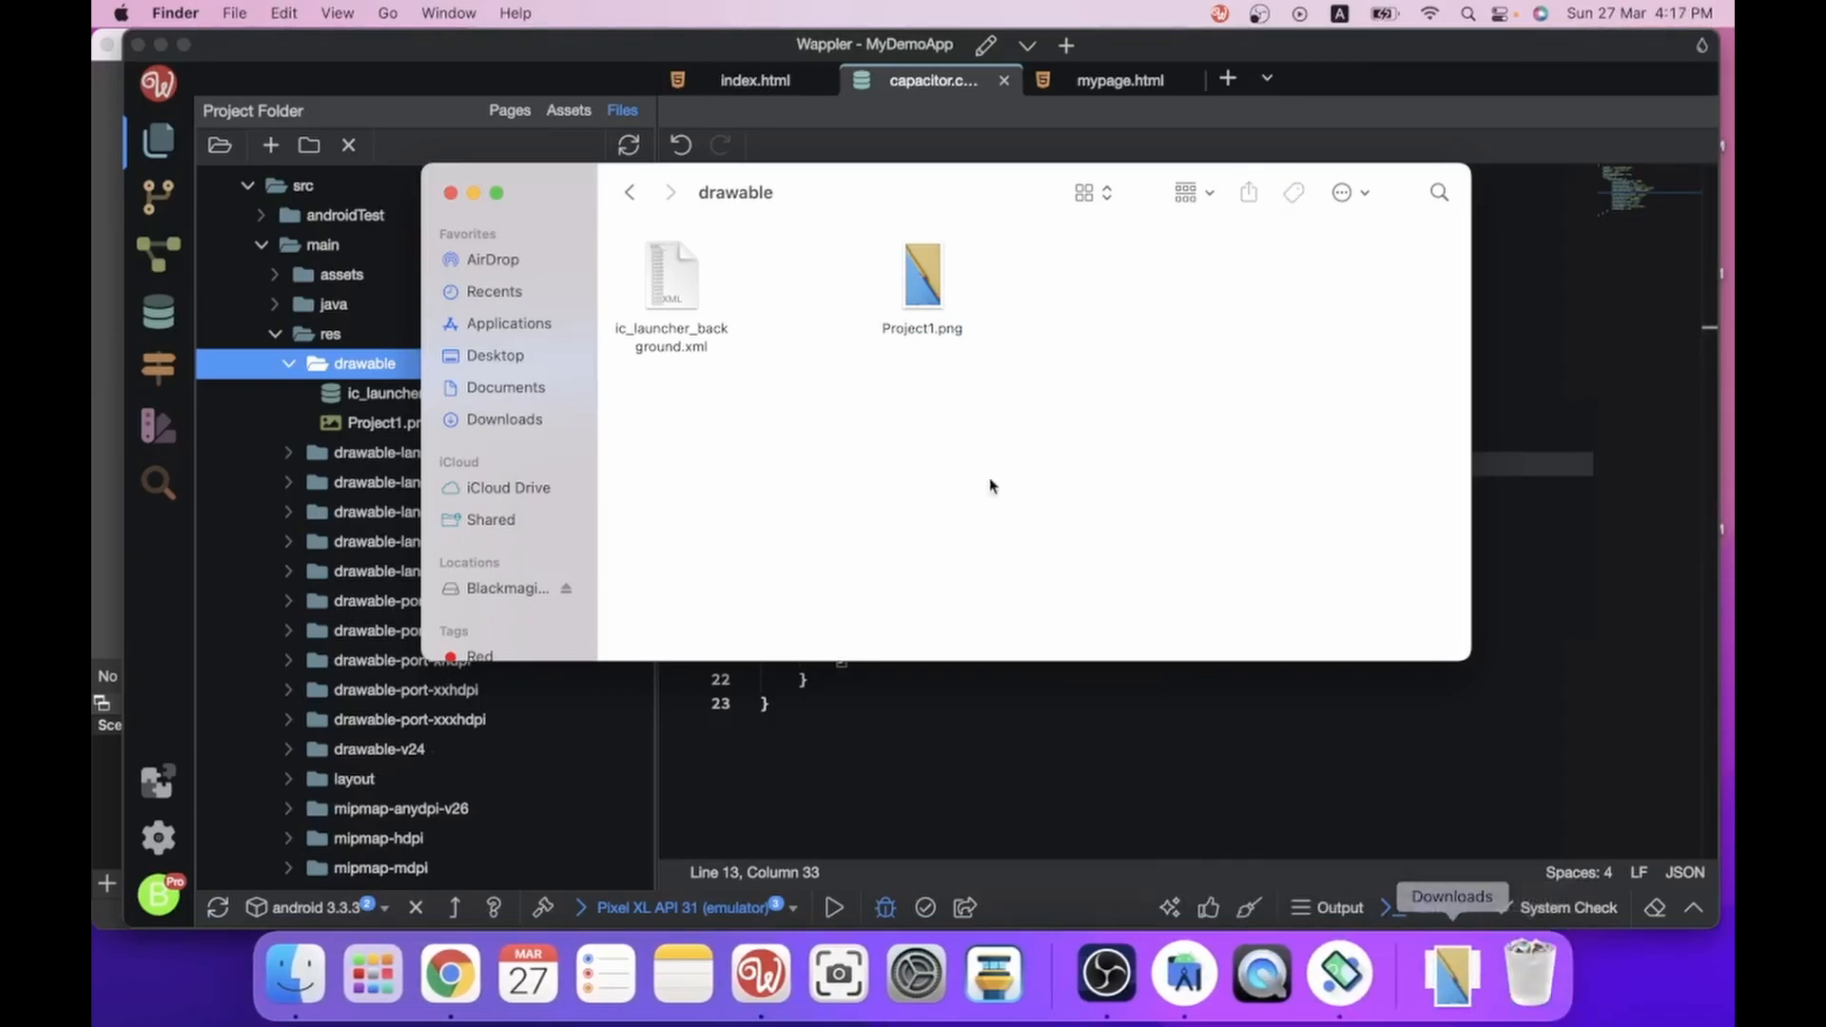
Rename Project1.png in the drawable folder to splash.png.
left_click(918, 333)
double_click(918, 331)
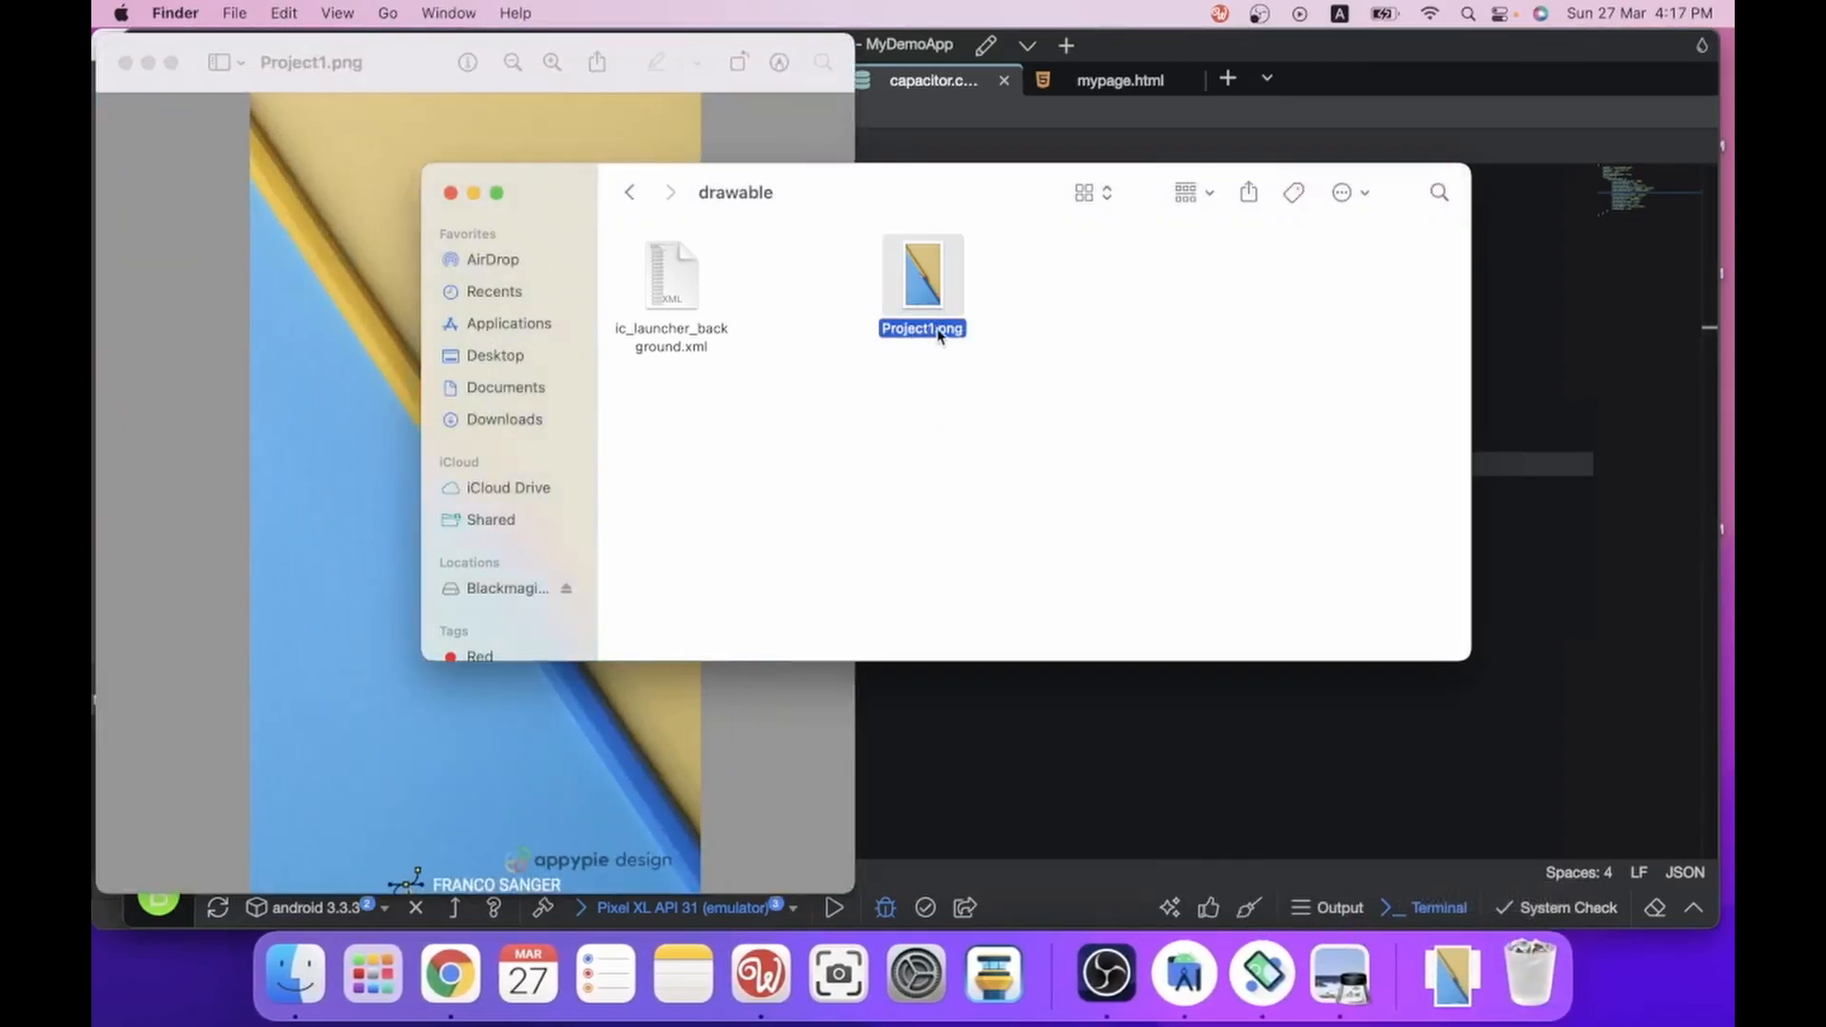
left_click(924, 329)
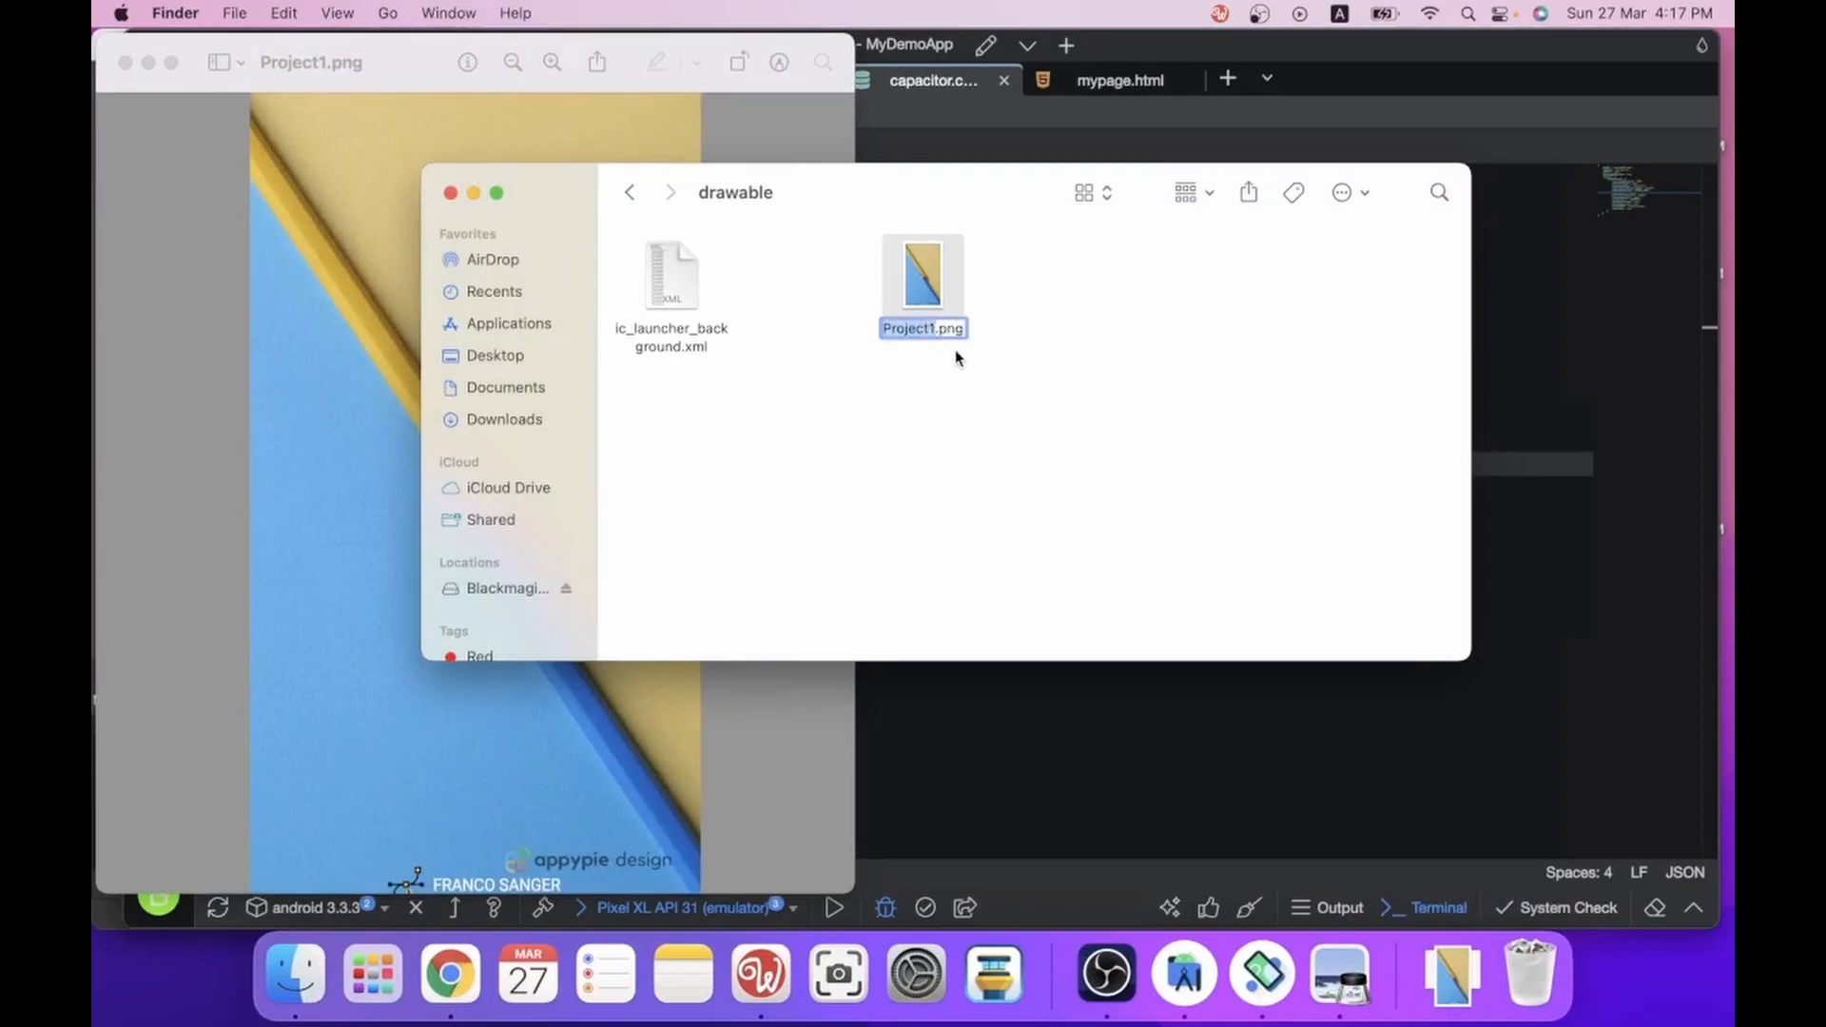
key("BackSpace")
type("spas")
key("BackSpace")
key("BackSpace")
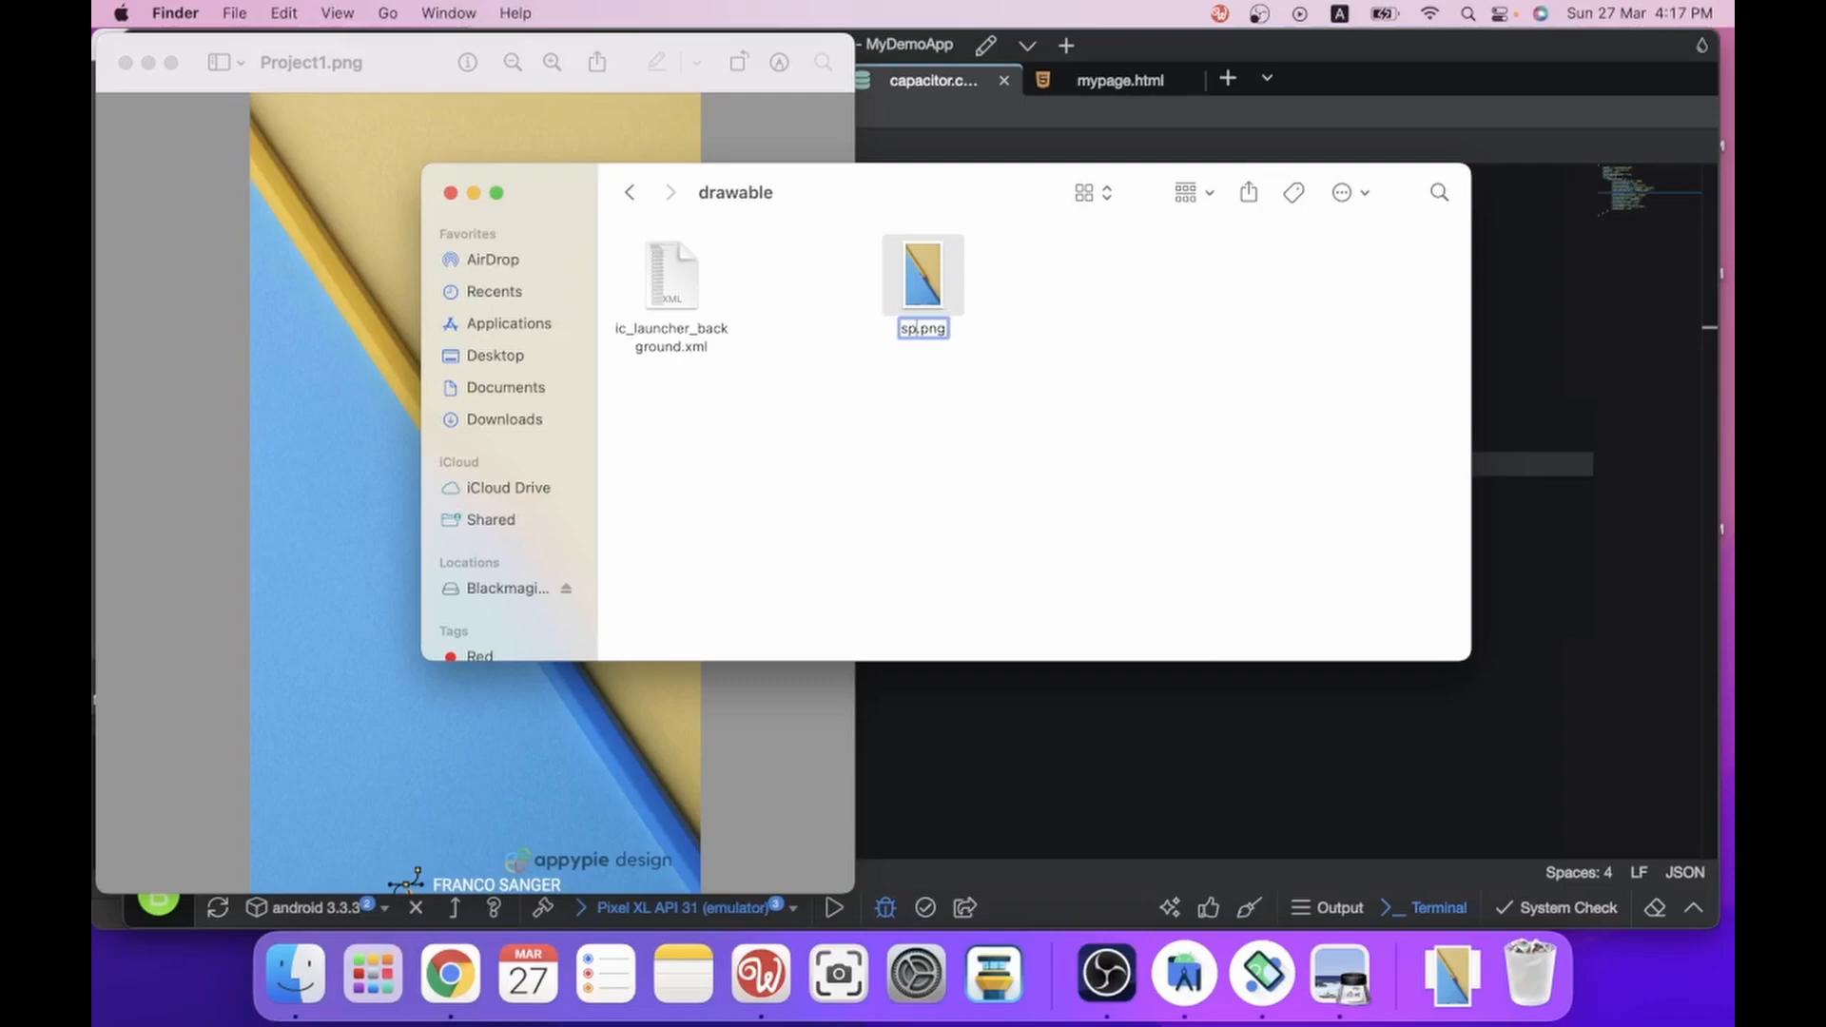
type("lashg")
key("BackSpace")
left_click(945, 310)
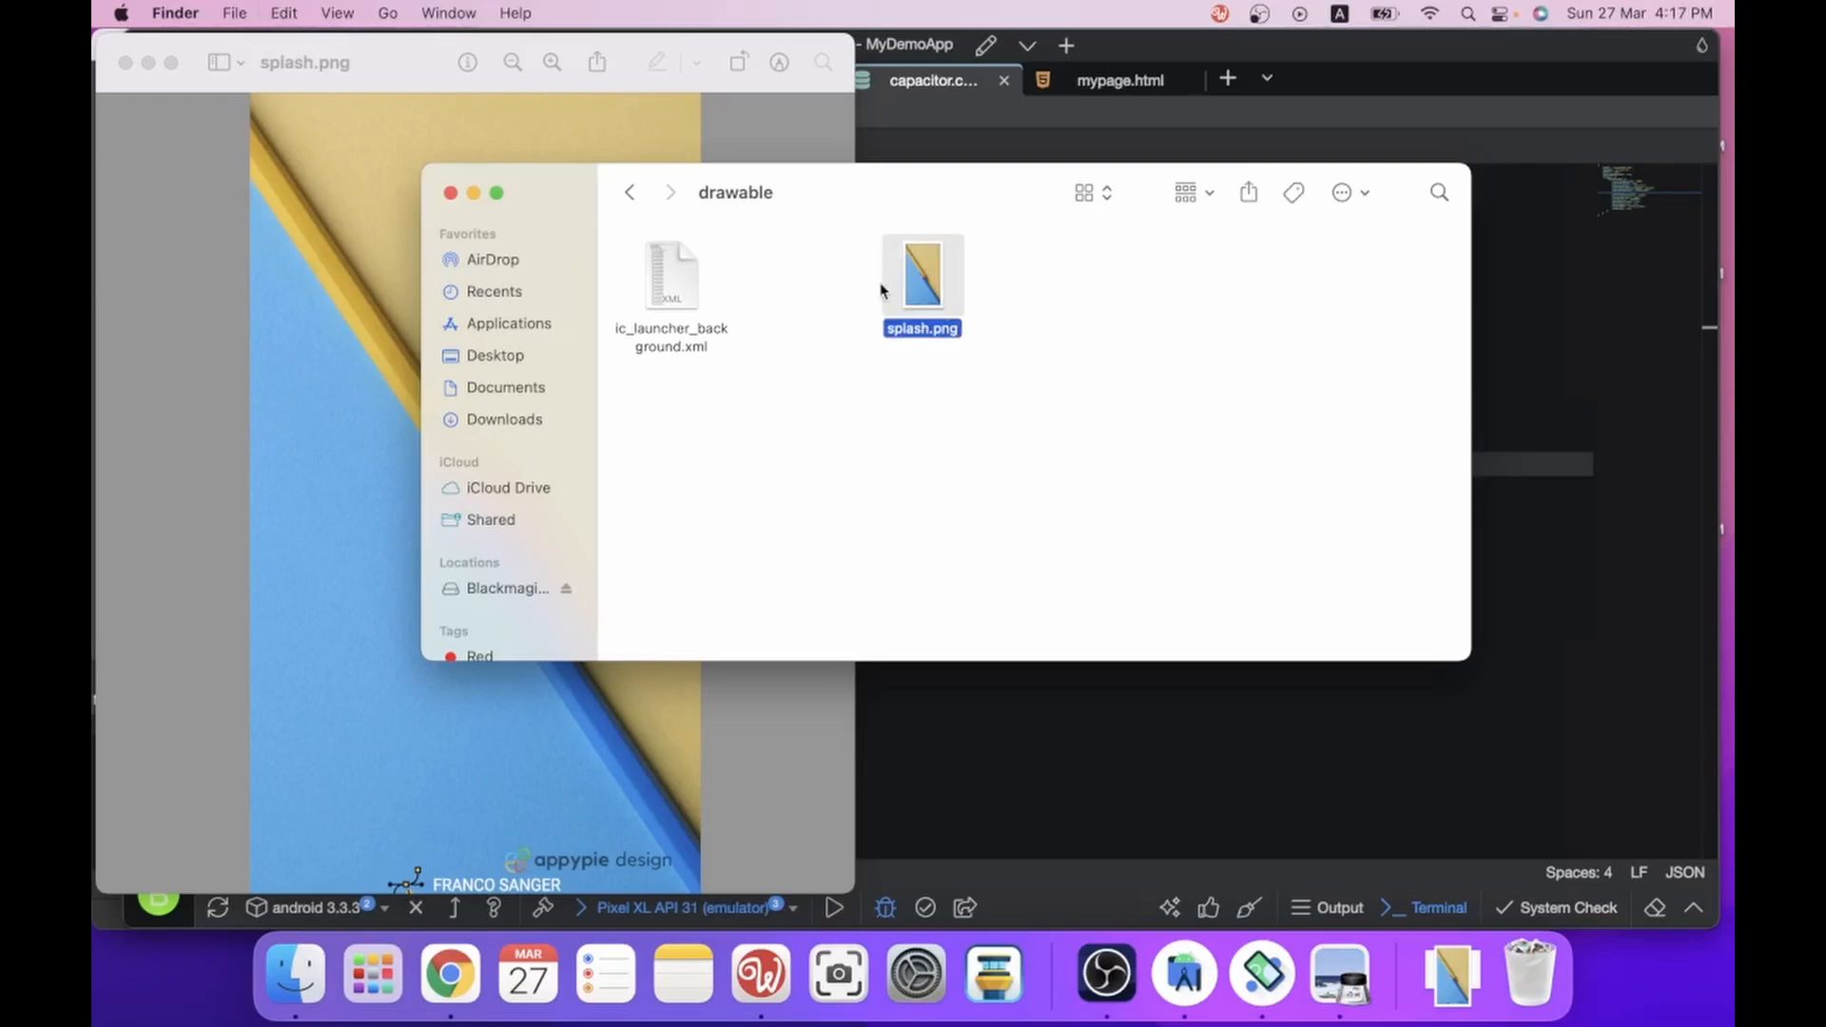
Go to the drawable-land-hdpi folder inside res and replace its splash.png with the new splash image.
left_click(629, 192)
left_click(805, 278)
double_click(805, 277)
key("super+alt+v")
left_click(1082, 343)
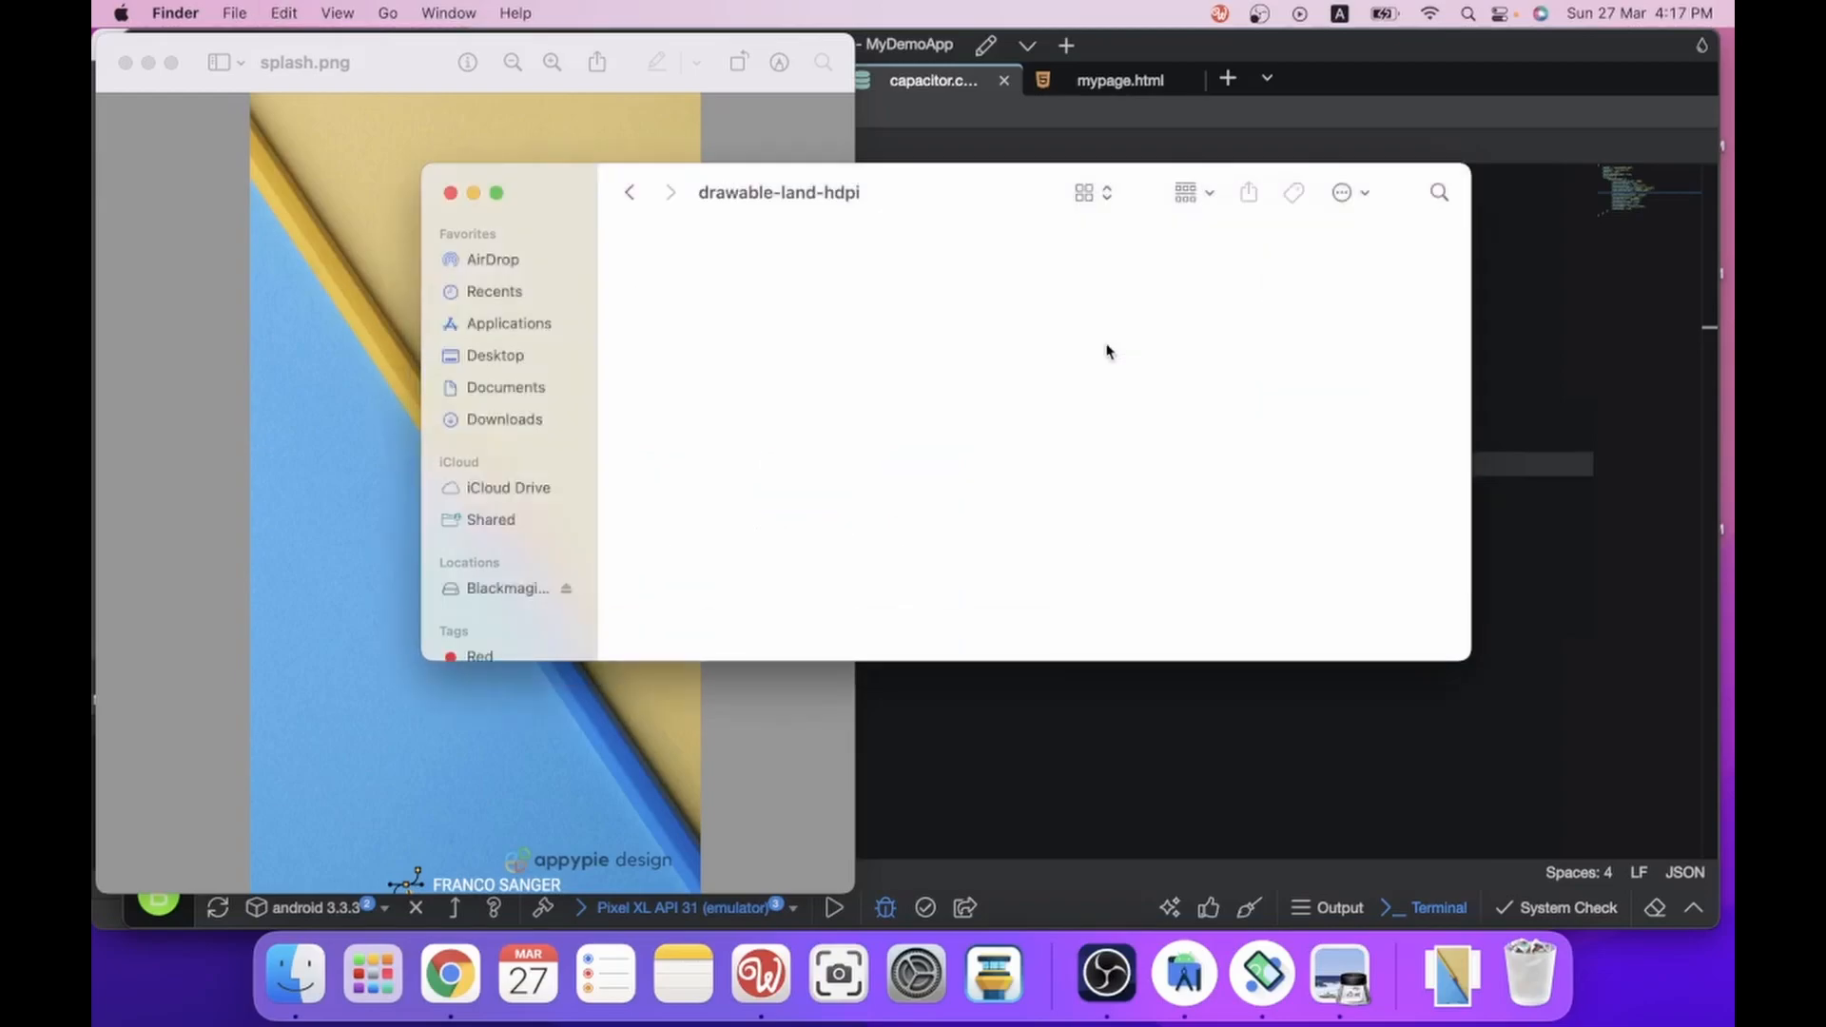
Replace splash.png in the drawable-land-mdpi folder with the new splash image.
left_click(629, 193)
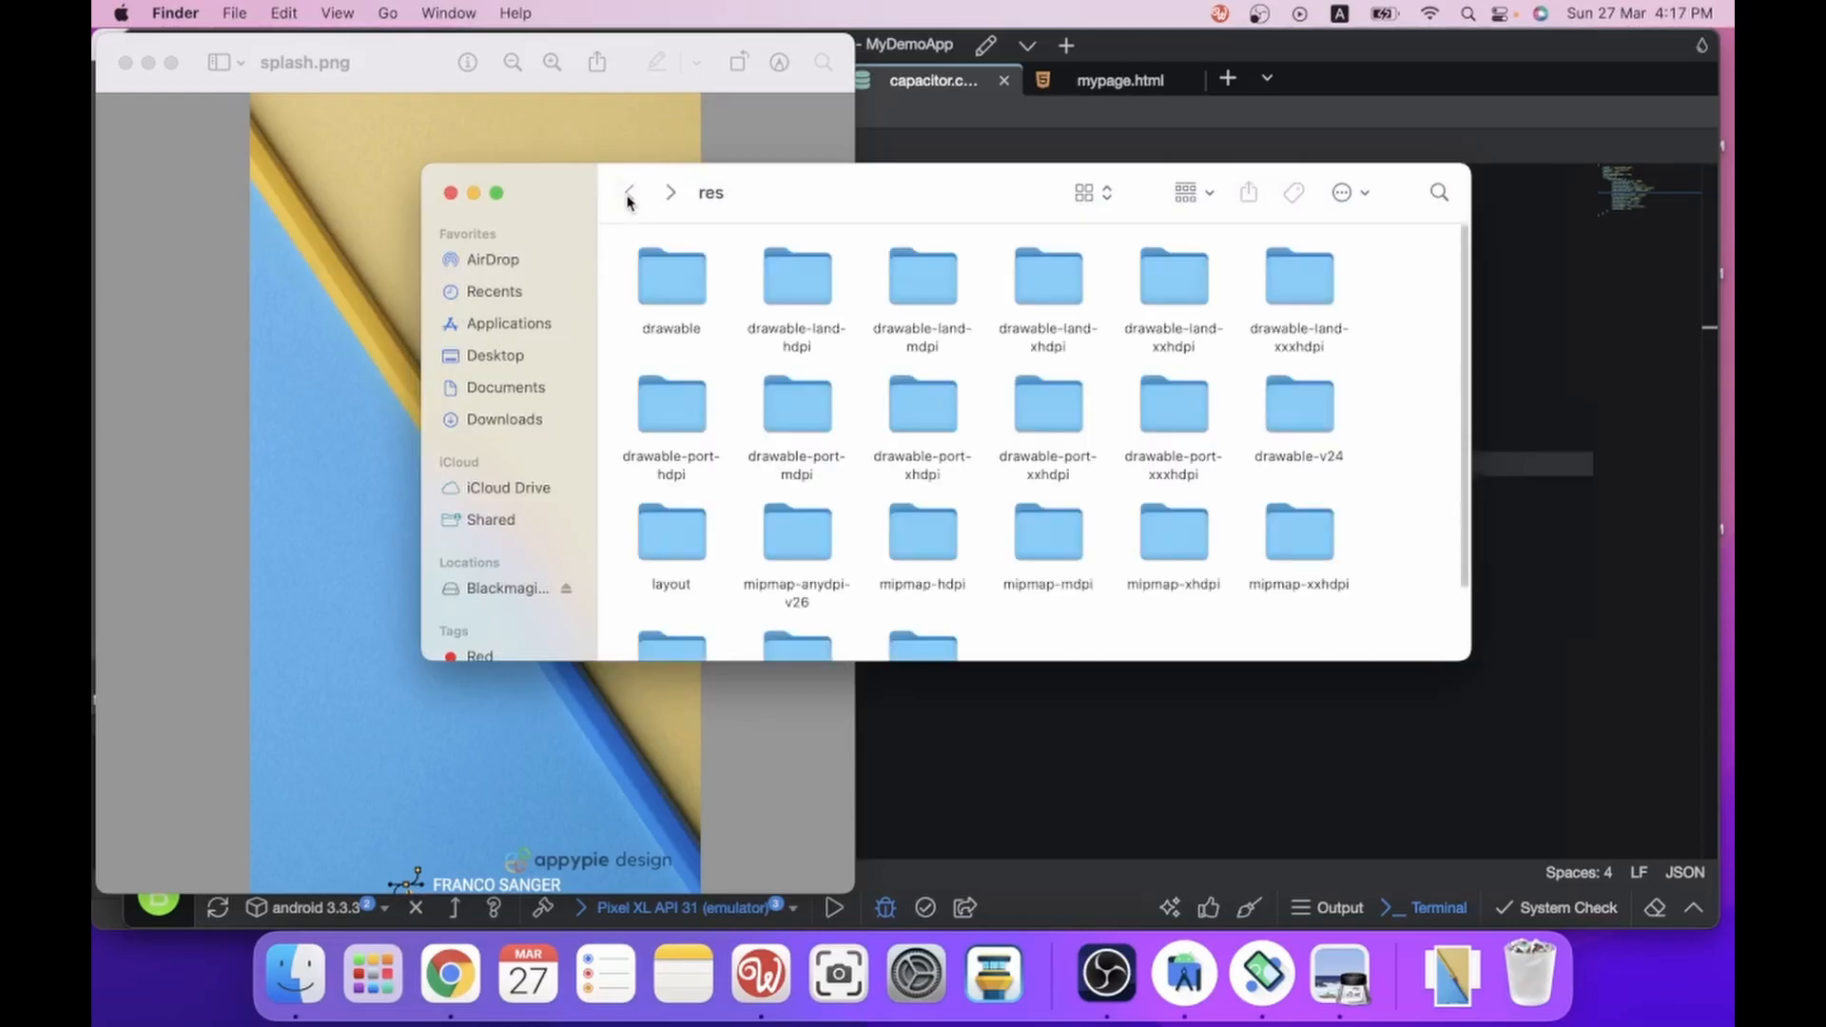
double_click(908, 294)
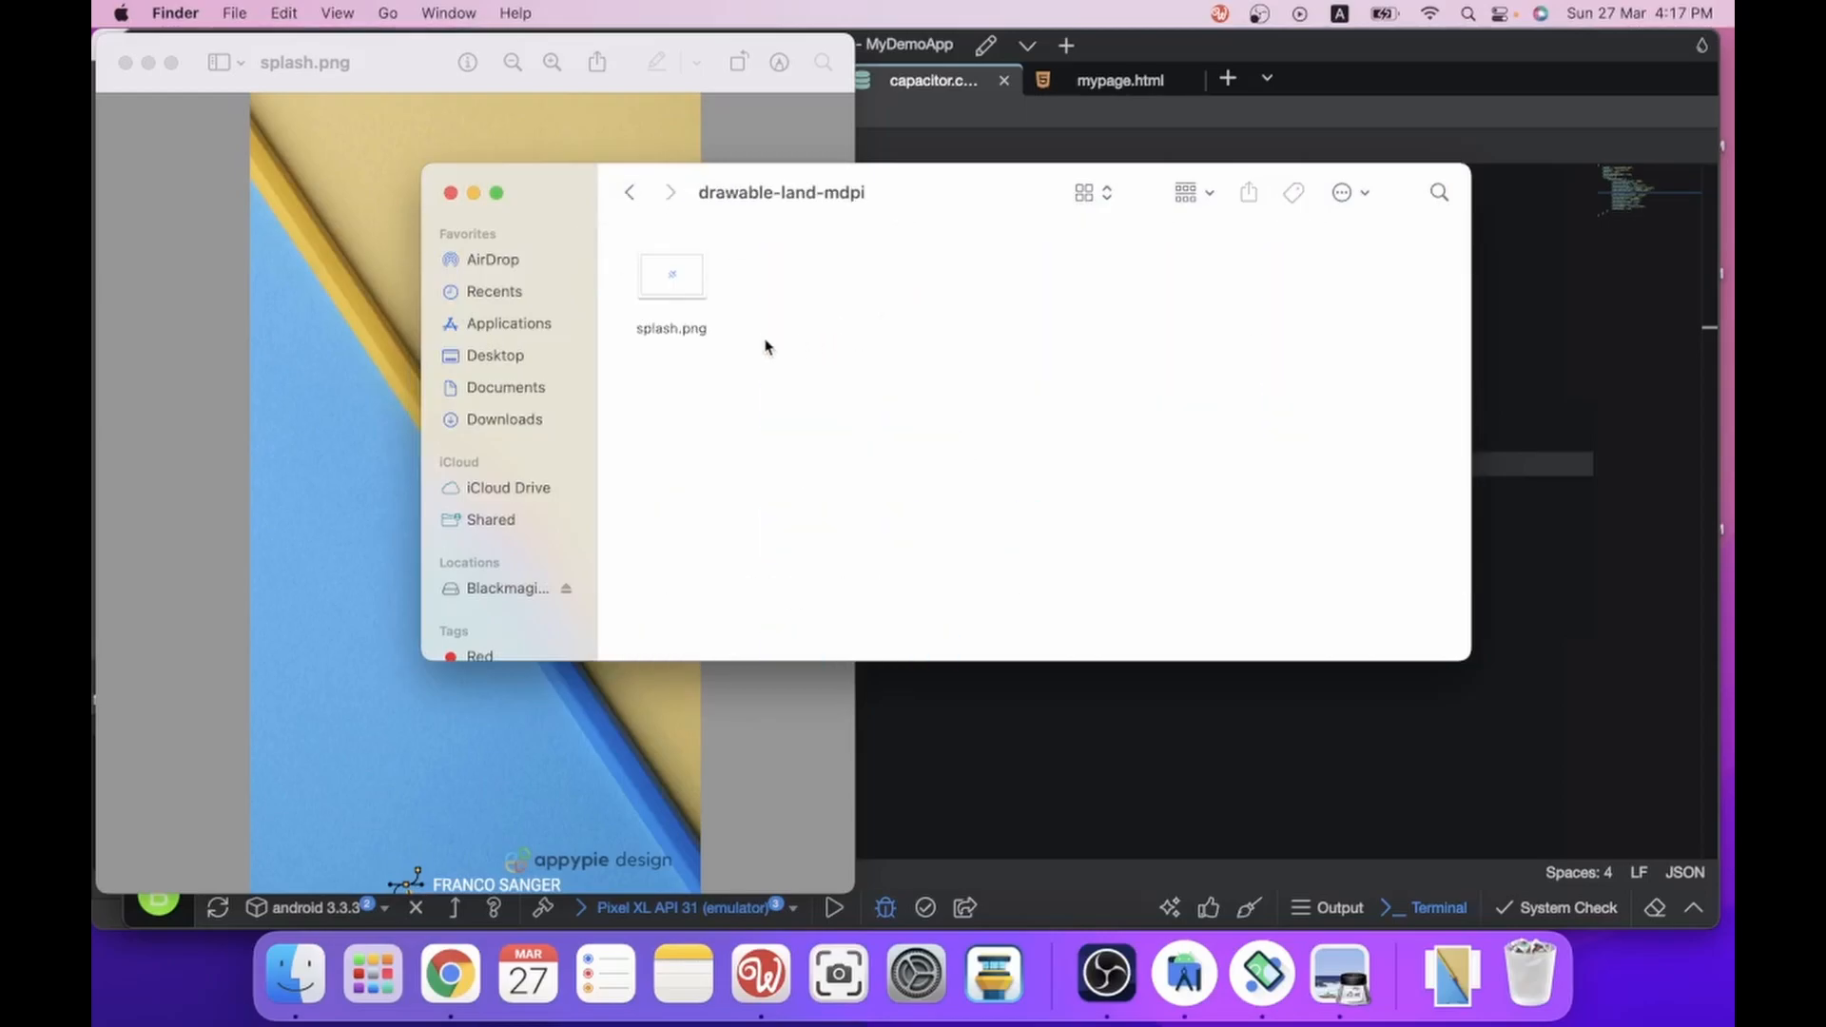
key("super+alt+v")
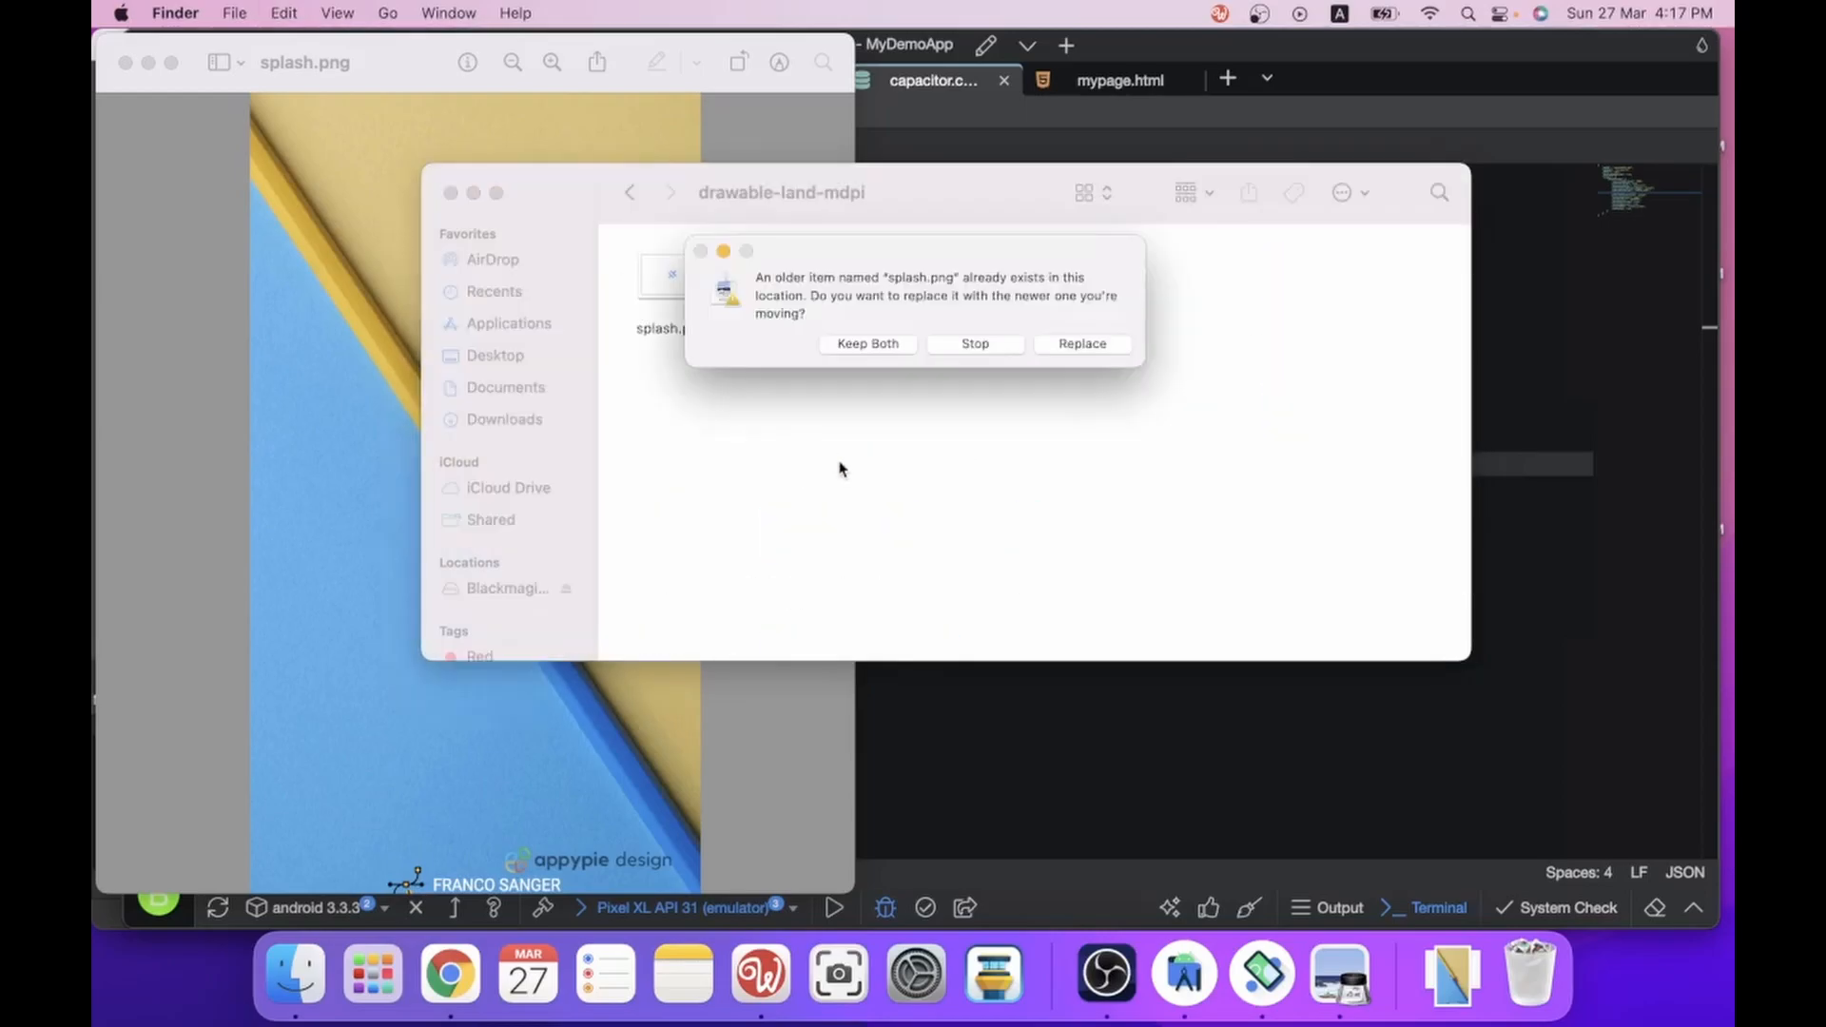
left_click(1082, 343)
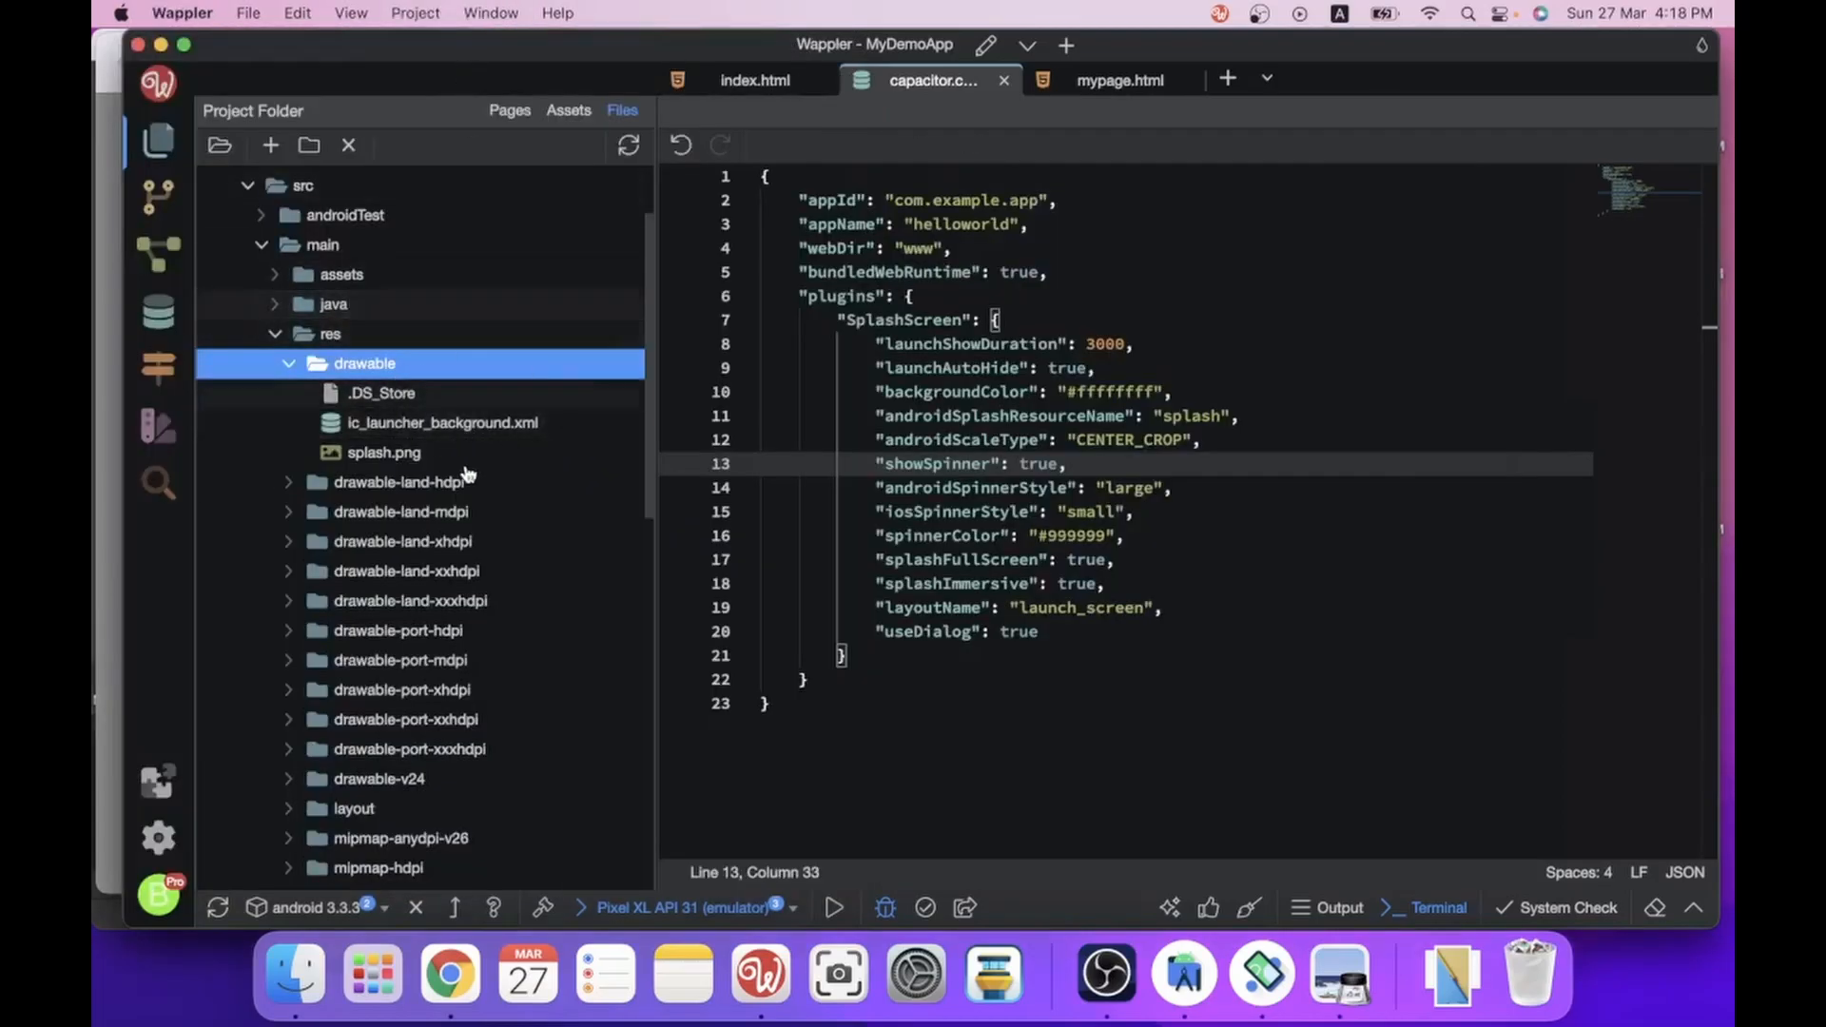
Switch to Wappler and open splash.png from the drawable folder to preview the image.
double_click(407, 463)
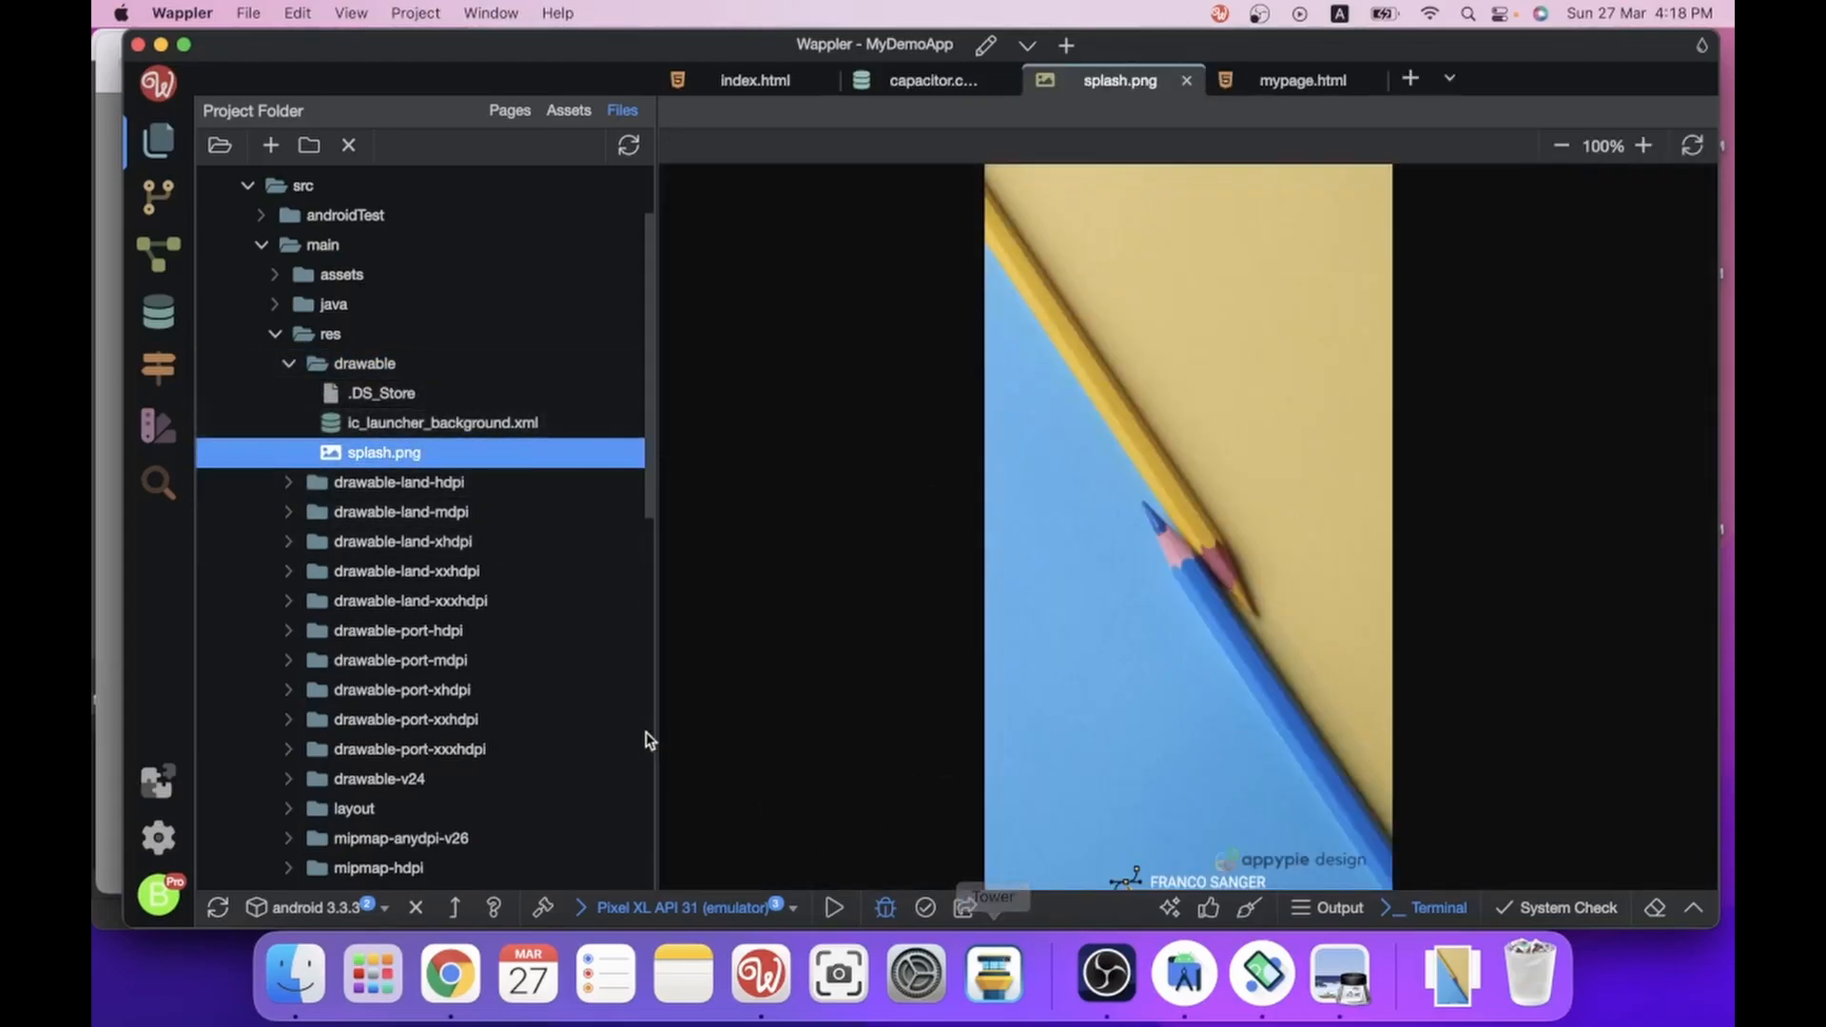
Preview the splash.png images in the drawable-land-hdpi and drawable-land-mdpi folders.
left_click(289, 485)
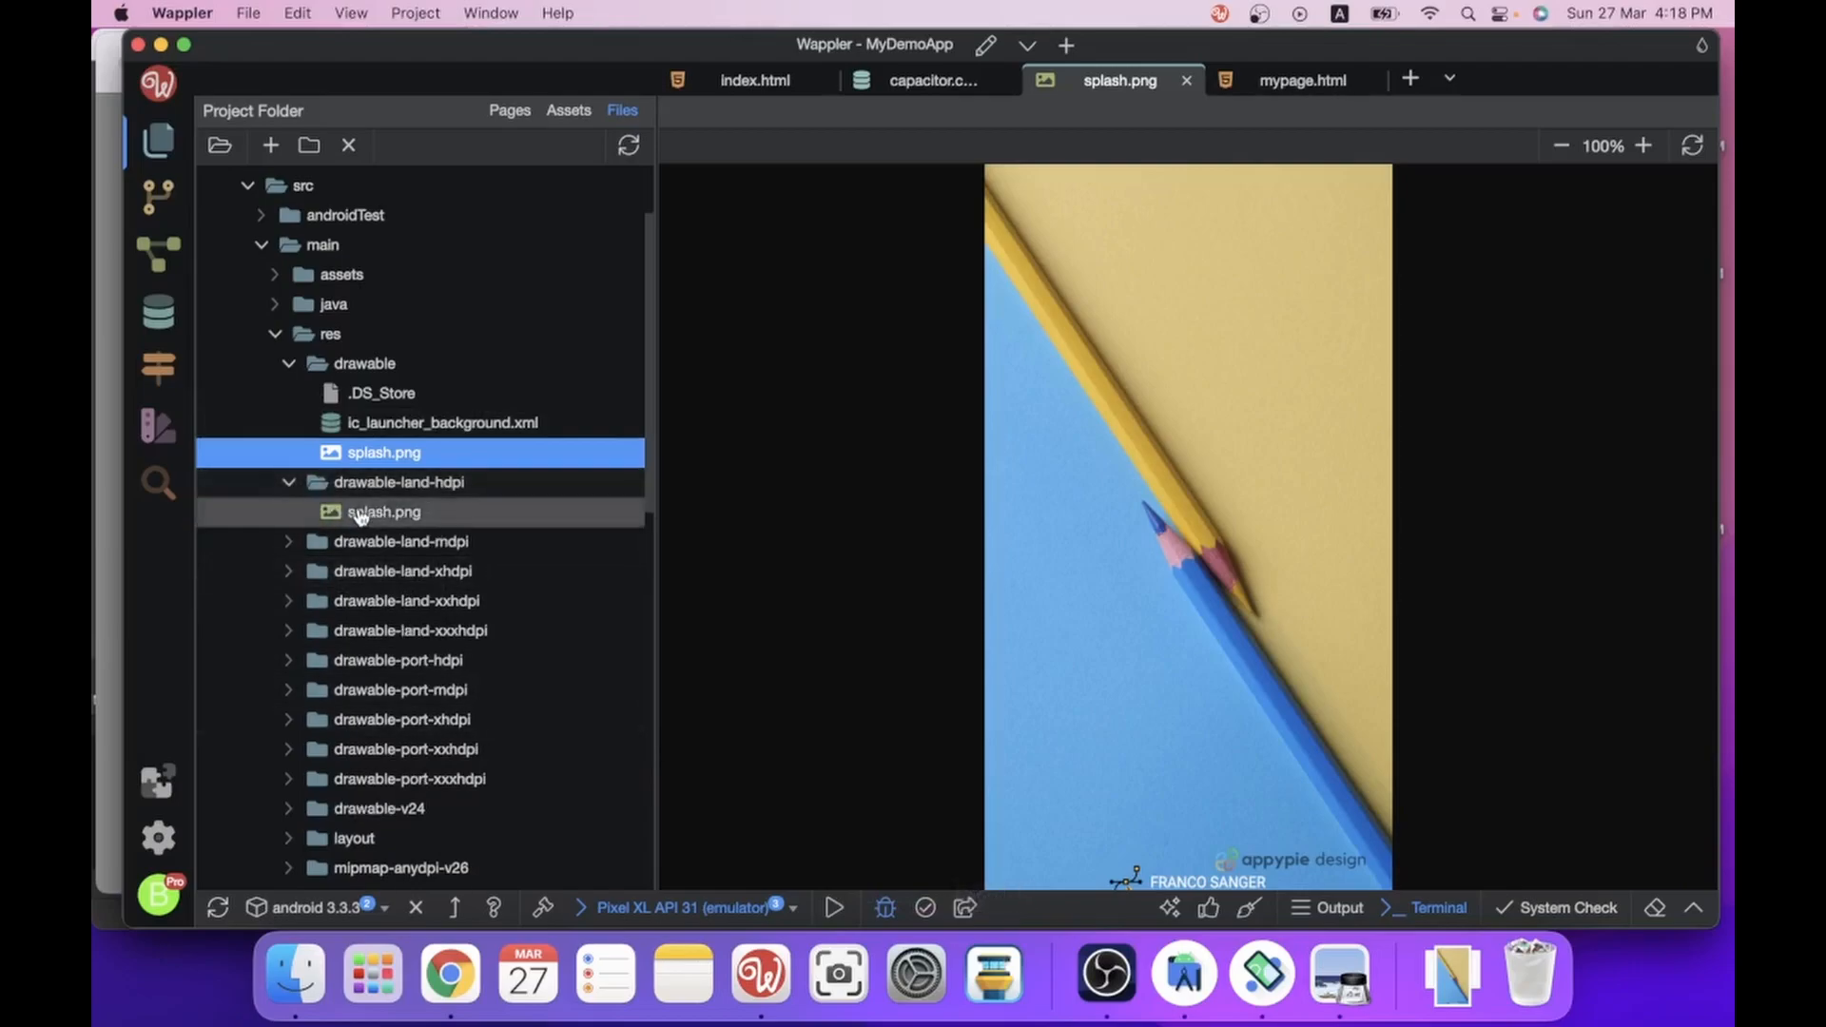
double_click(366, 512)
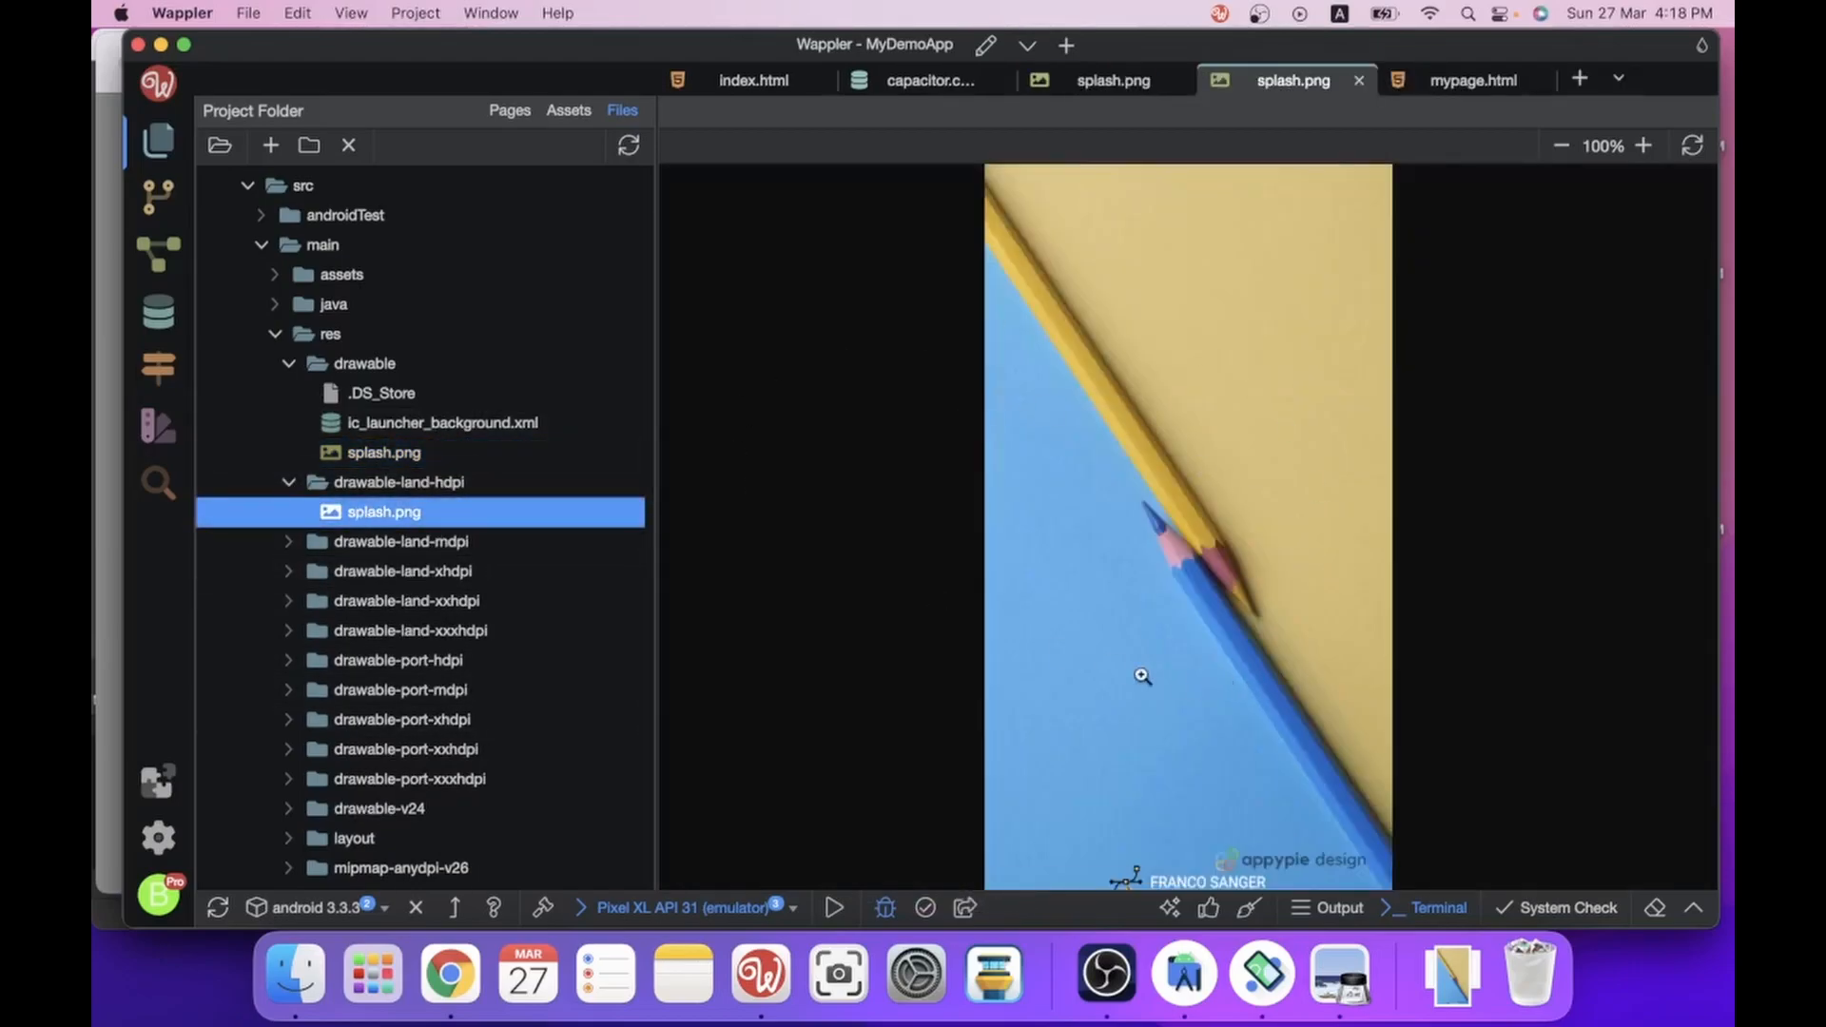
left_click(287, 544)
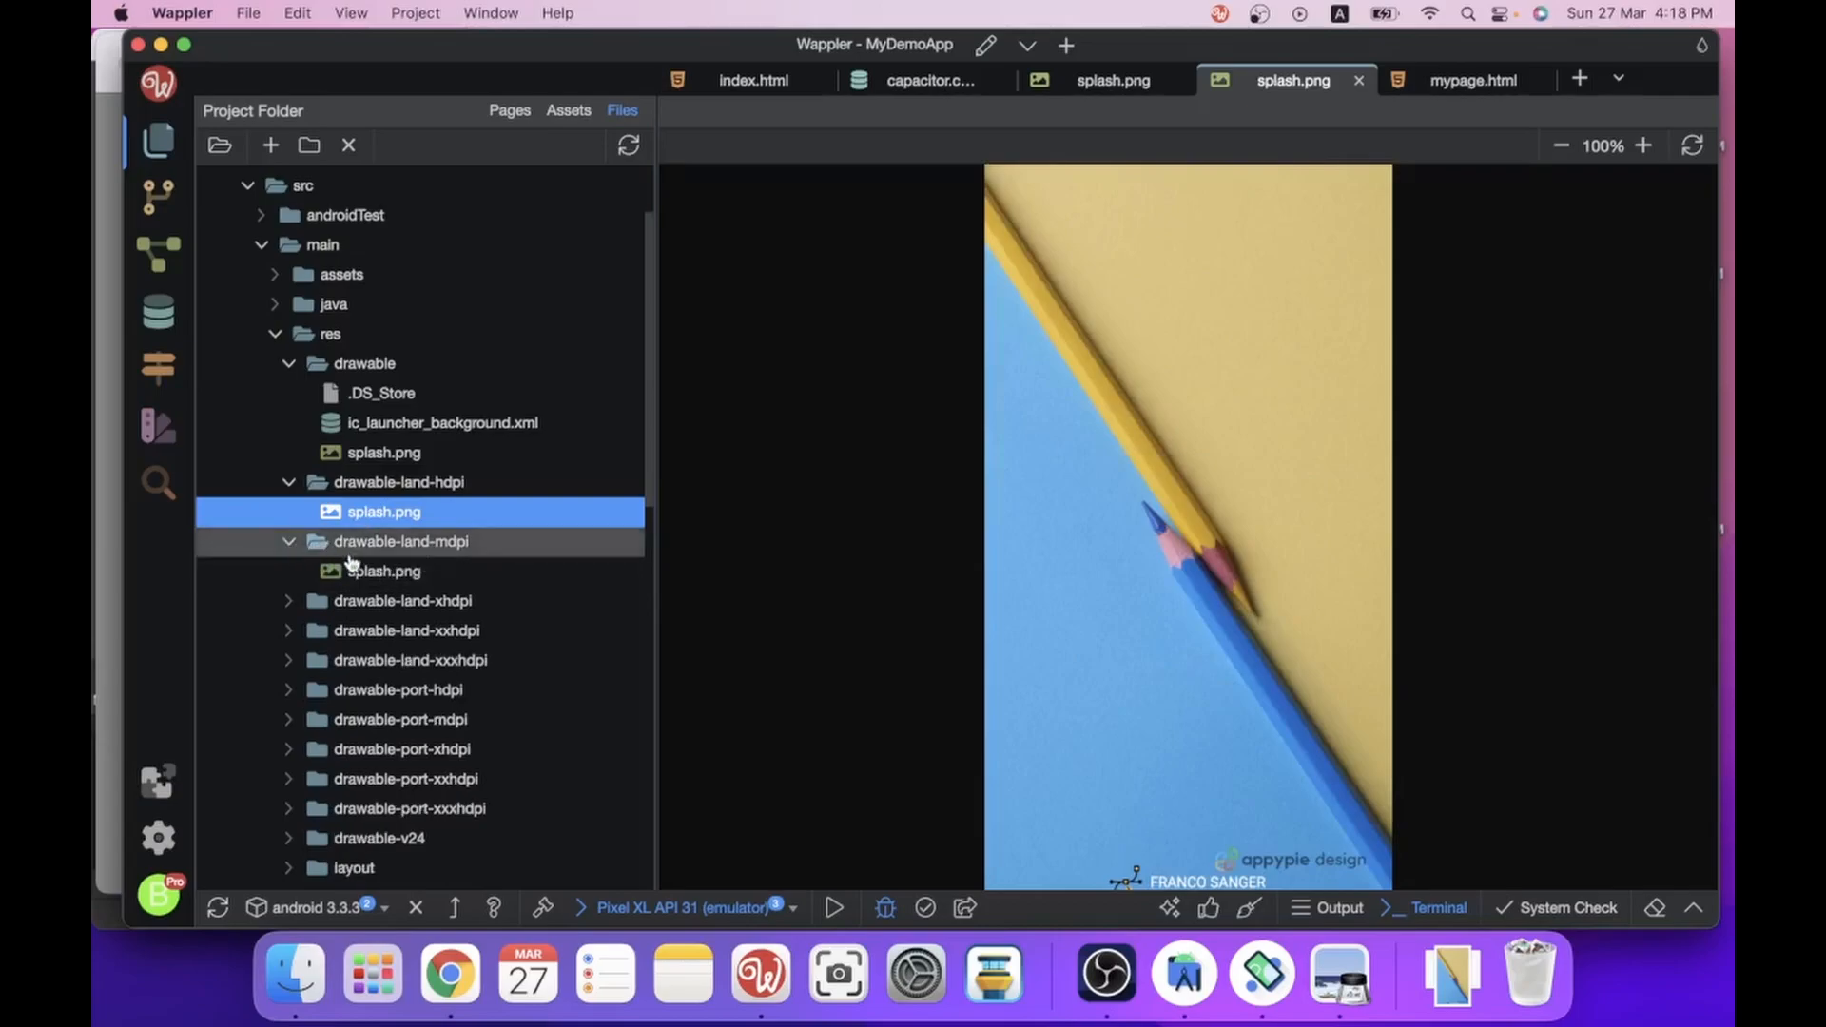
double_click(361, 575)
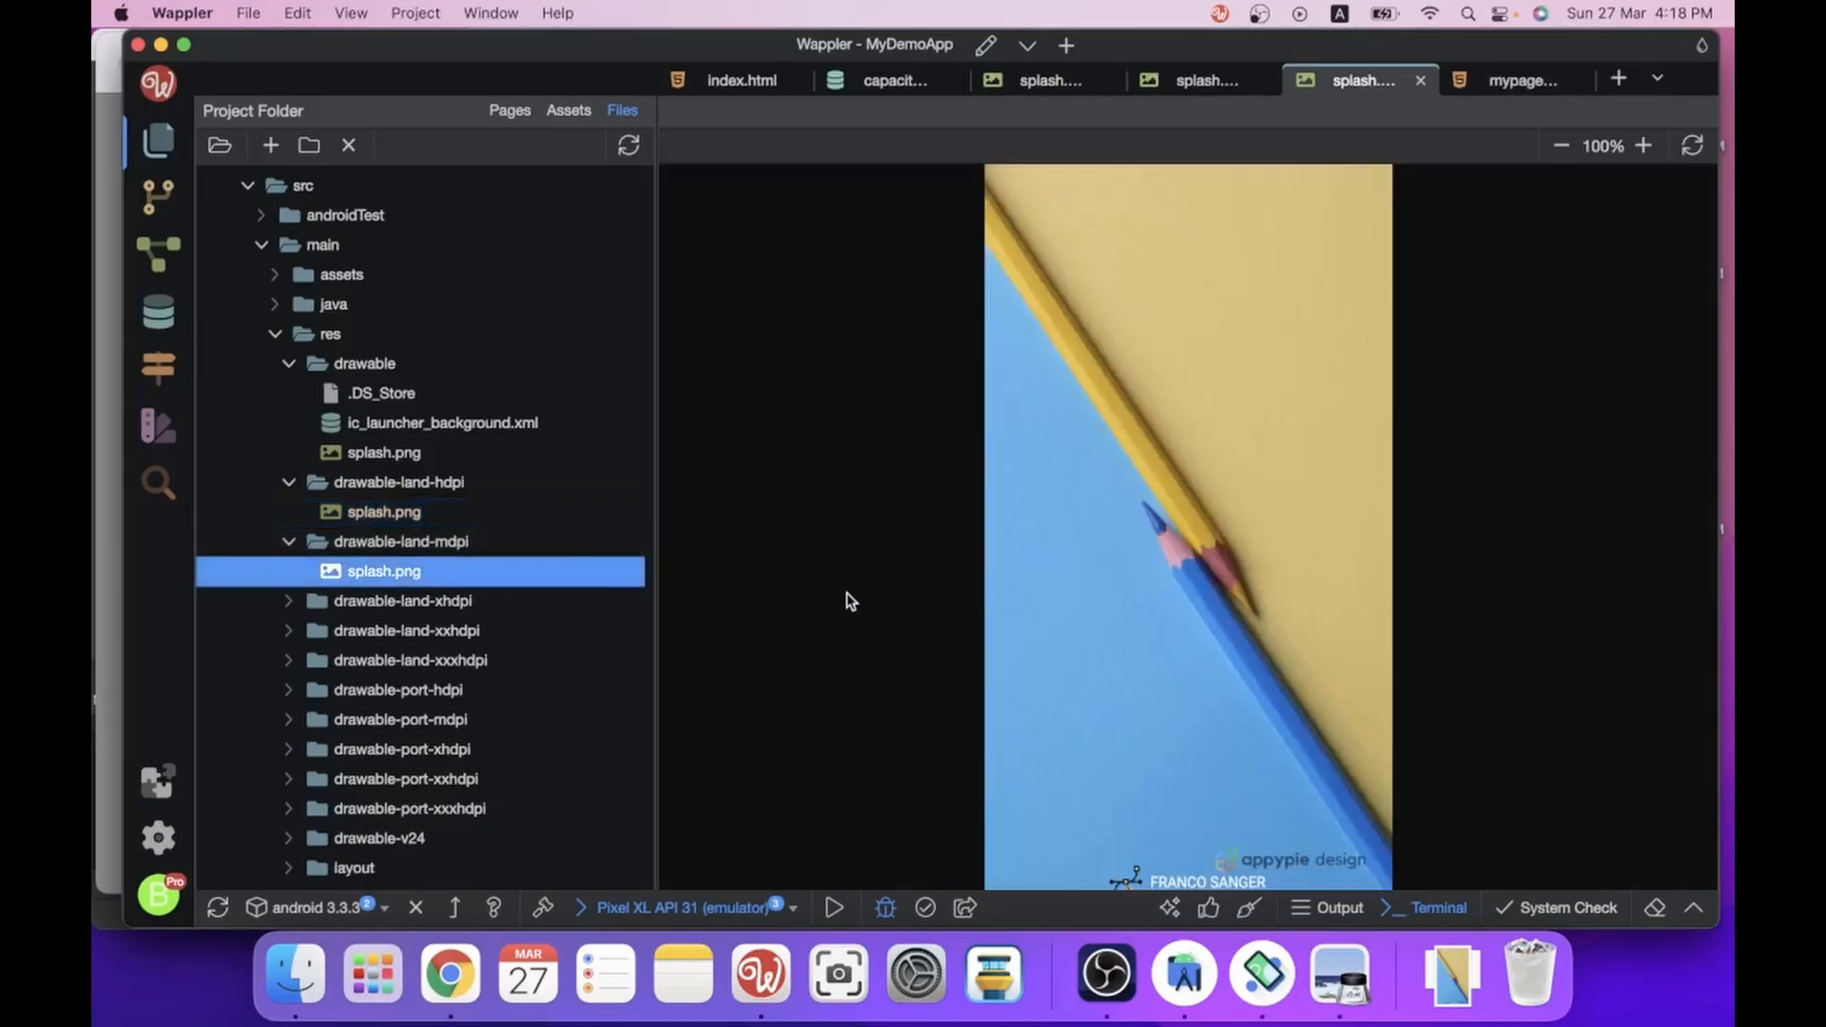
Open capacitor.config.json from the project root to review the SplashScreen plugin settings.
scroll(397, 534, "down", 20)
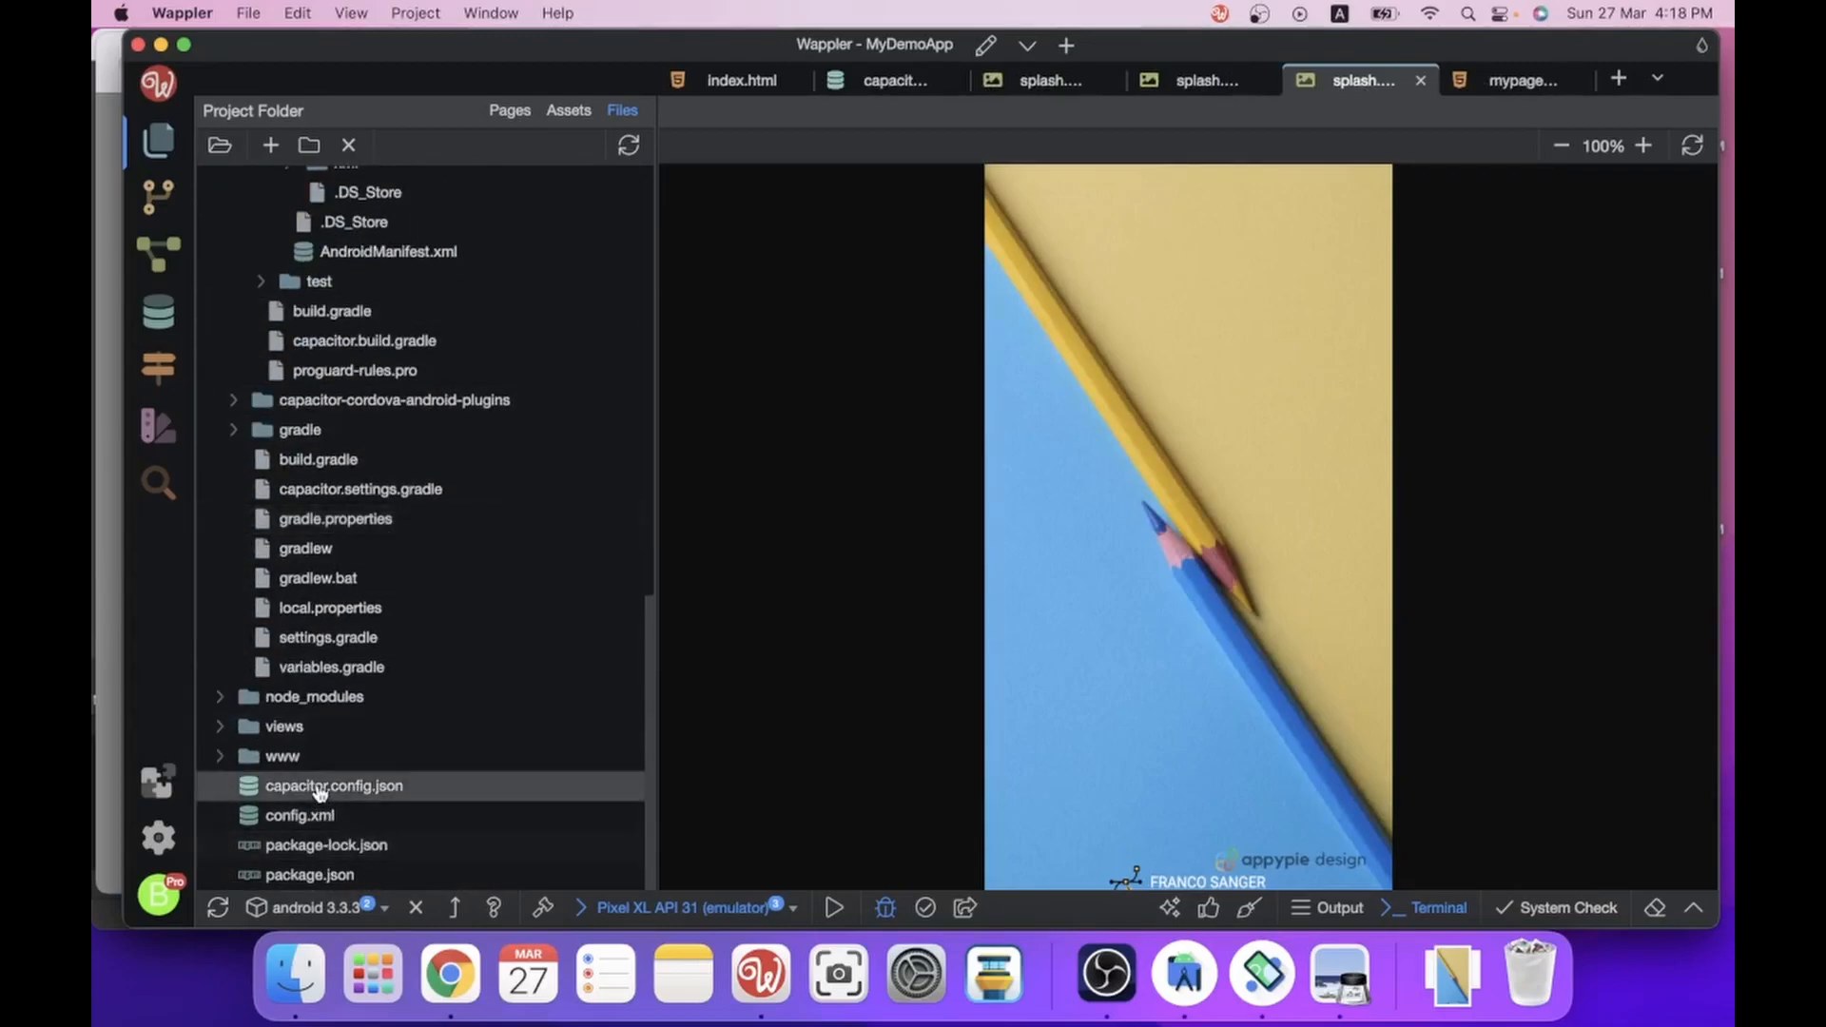
double_click(328, 787)
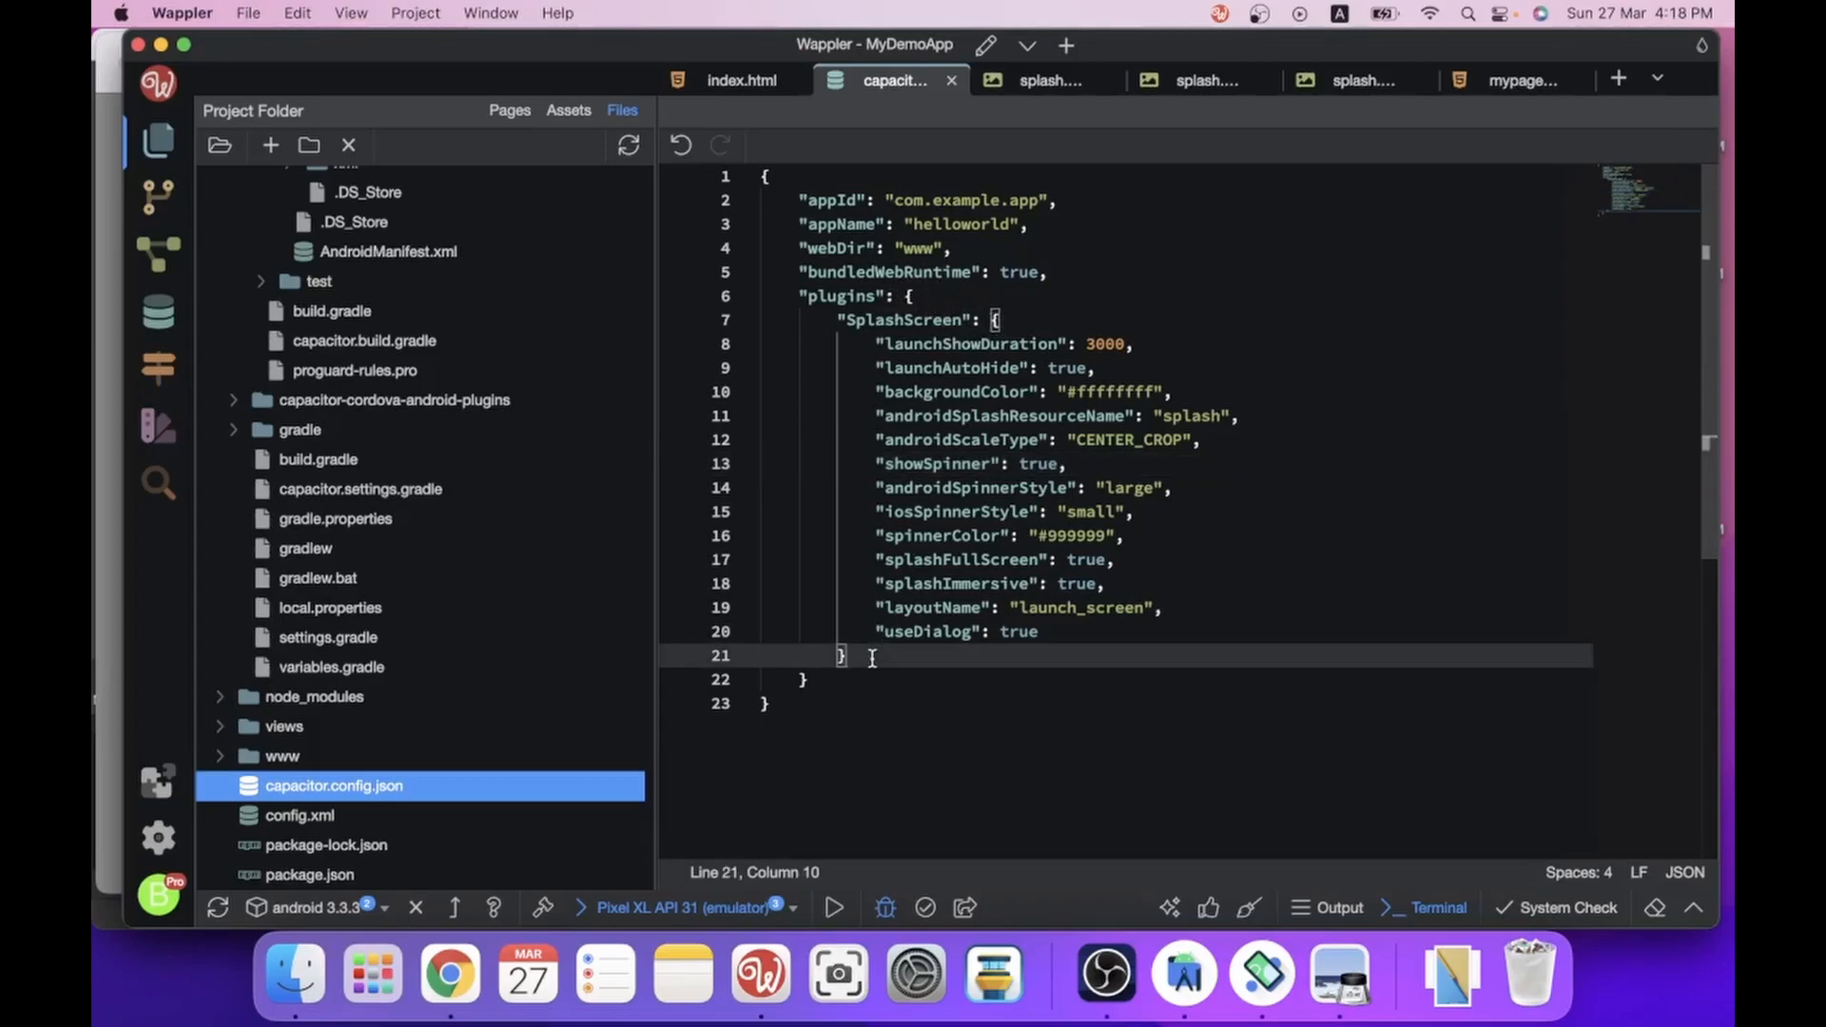
type(",")
key("Return")
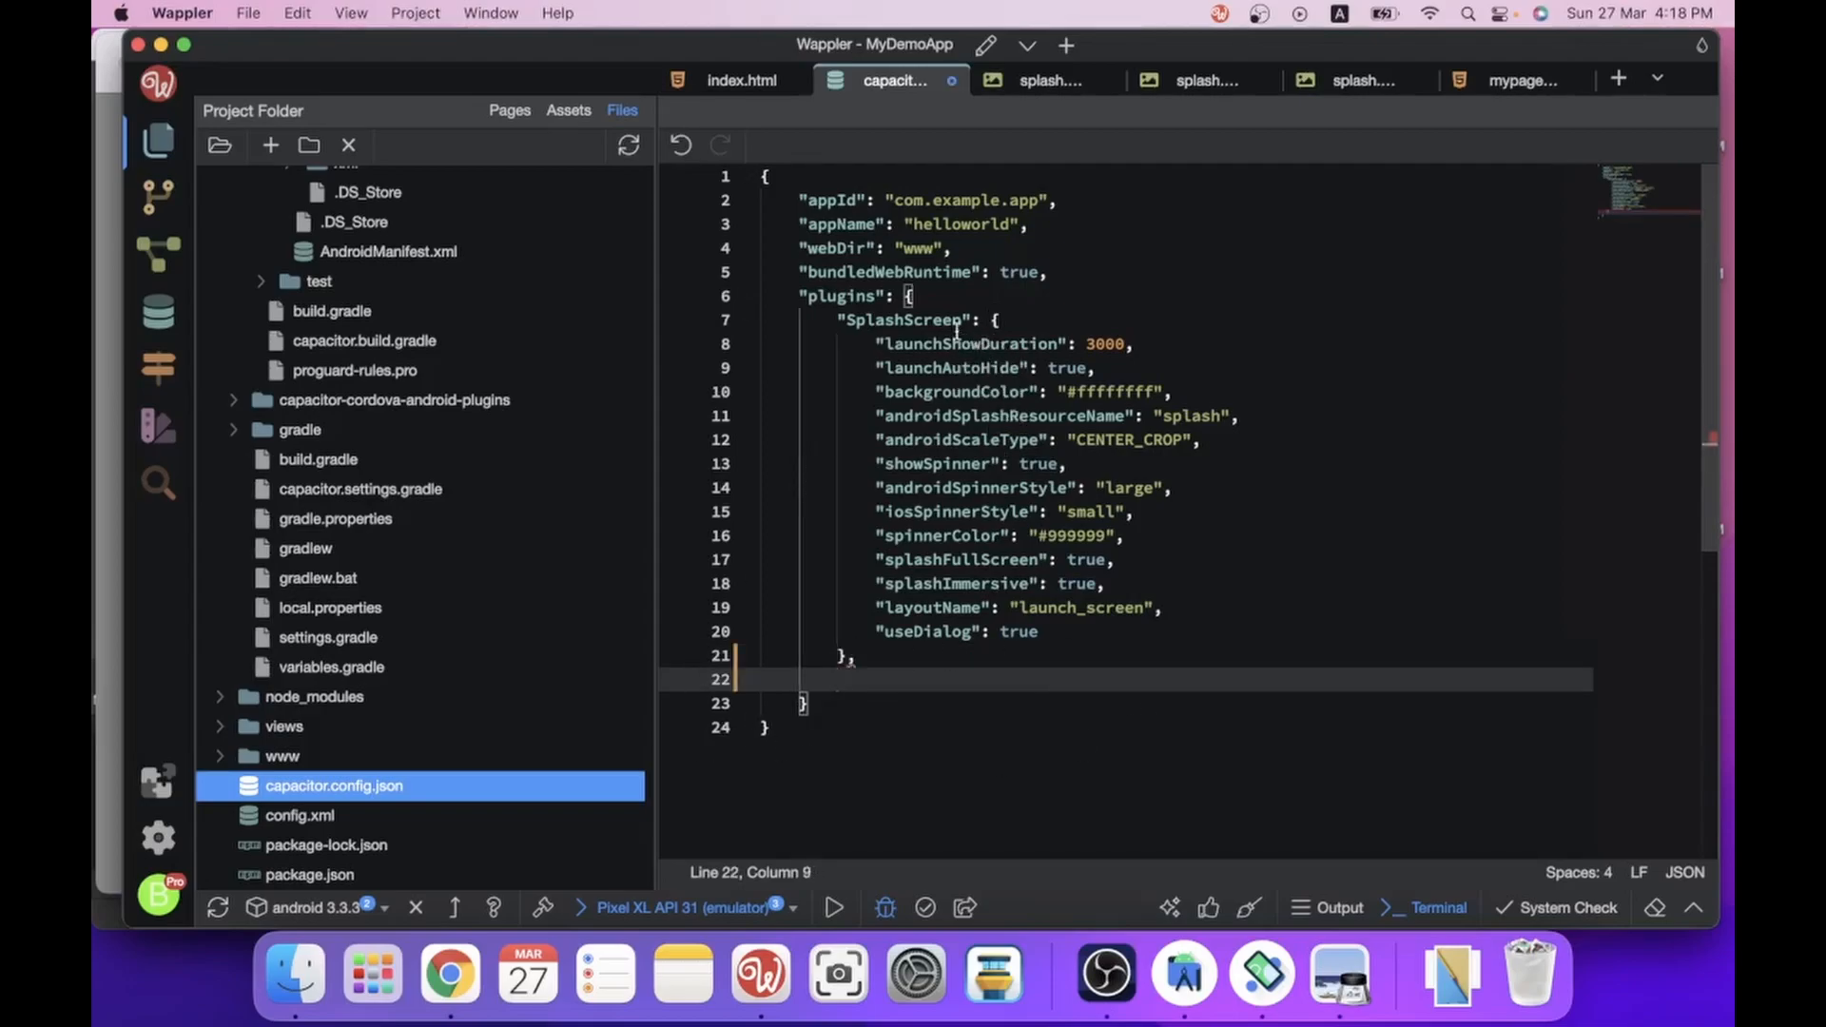
key("BackSpace")
key("BackSpace")
key("BackSpace")
key("BackSpace")
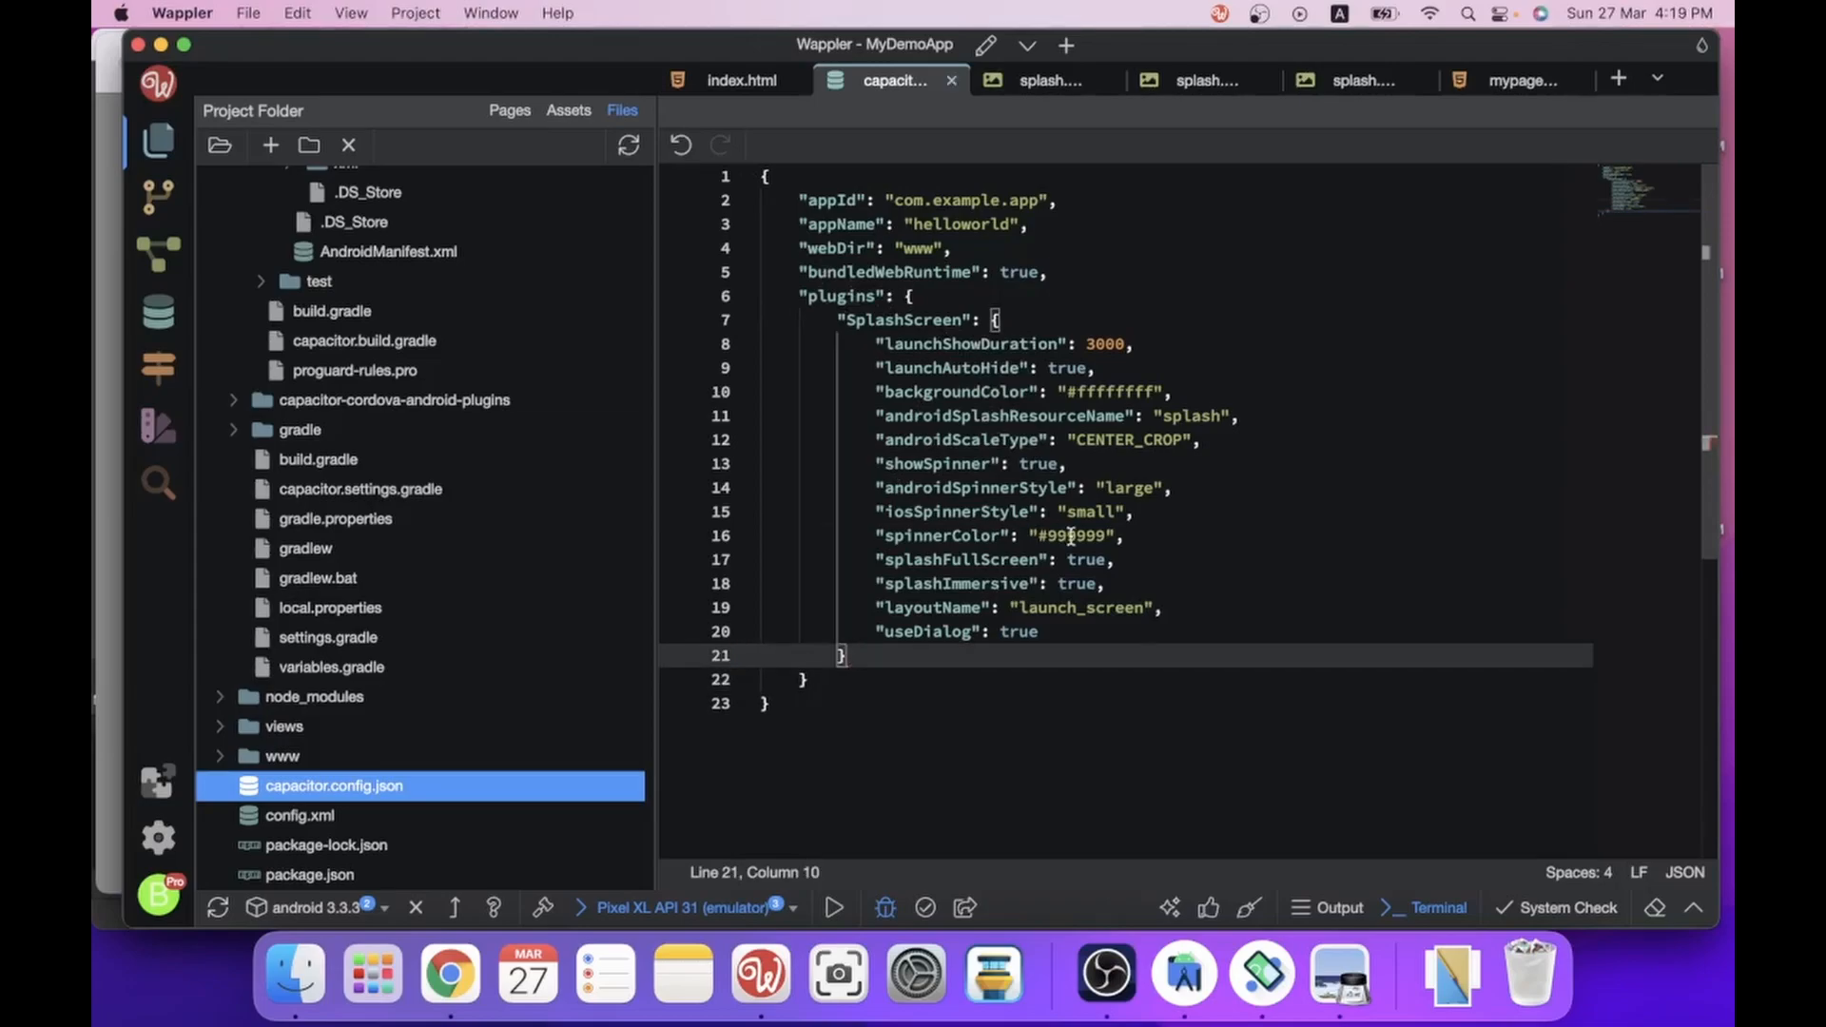
Save capacitor.config.json and run the Android app on the Pixel XL API 31 emulator.
left_click(1070, 537)
key("cmd+s")
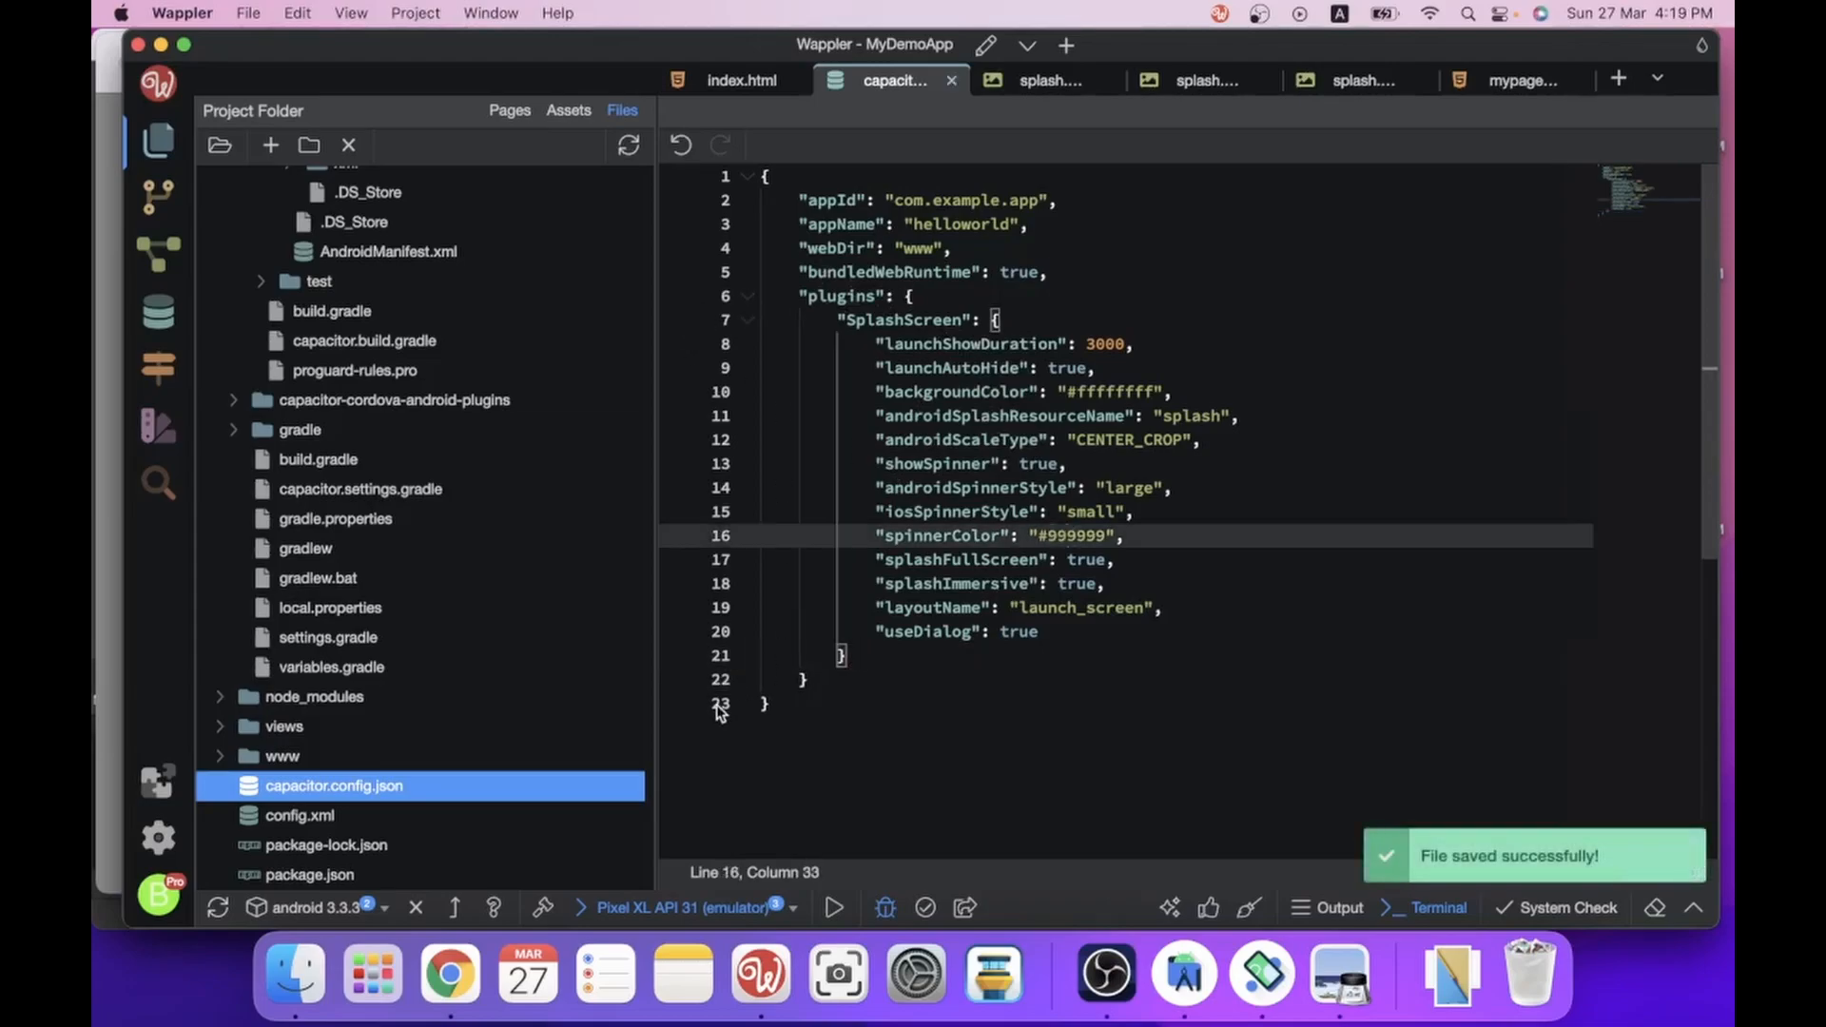
left_click(830, 908)
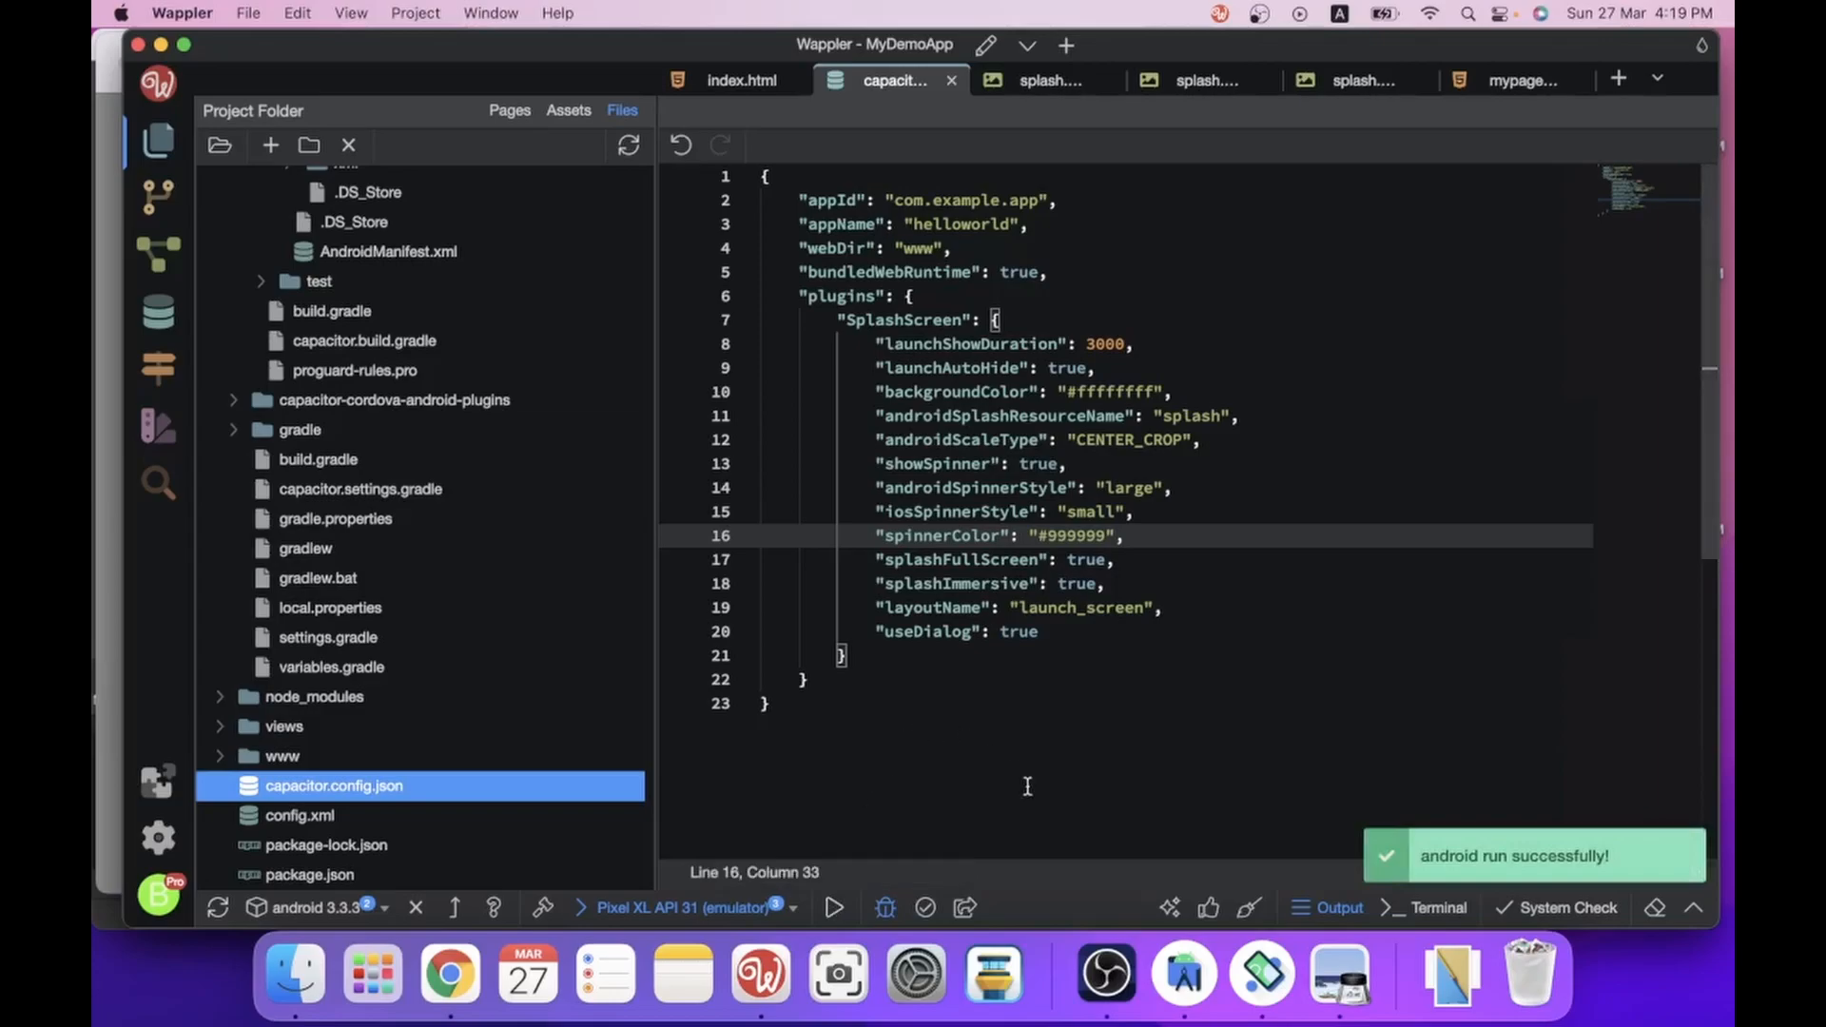
Switch to the Android emulator, close the running app and relaunch helloworld to check its splash screen.
left_click(1267, 999)
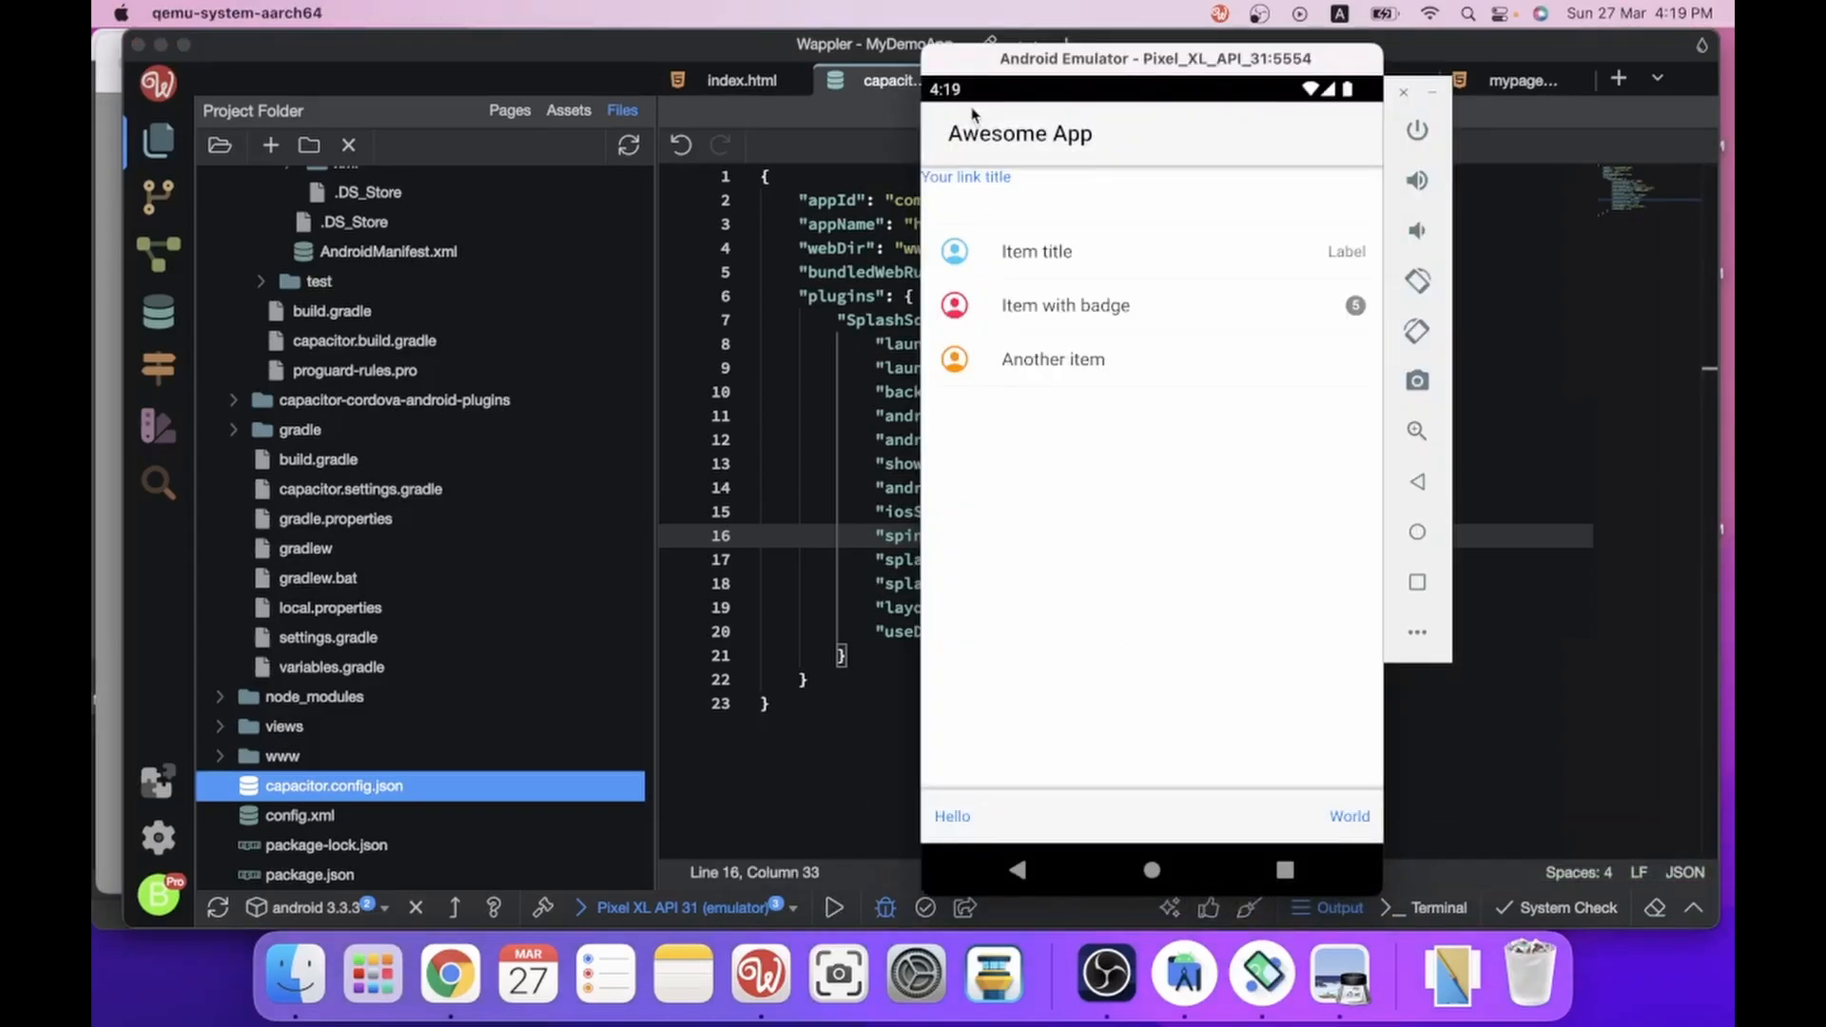
left_click(1285, 869)
left_click_drag(1165, 418, 1145, 59)
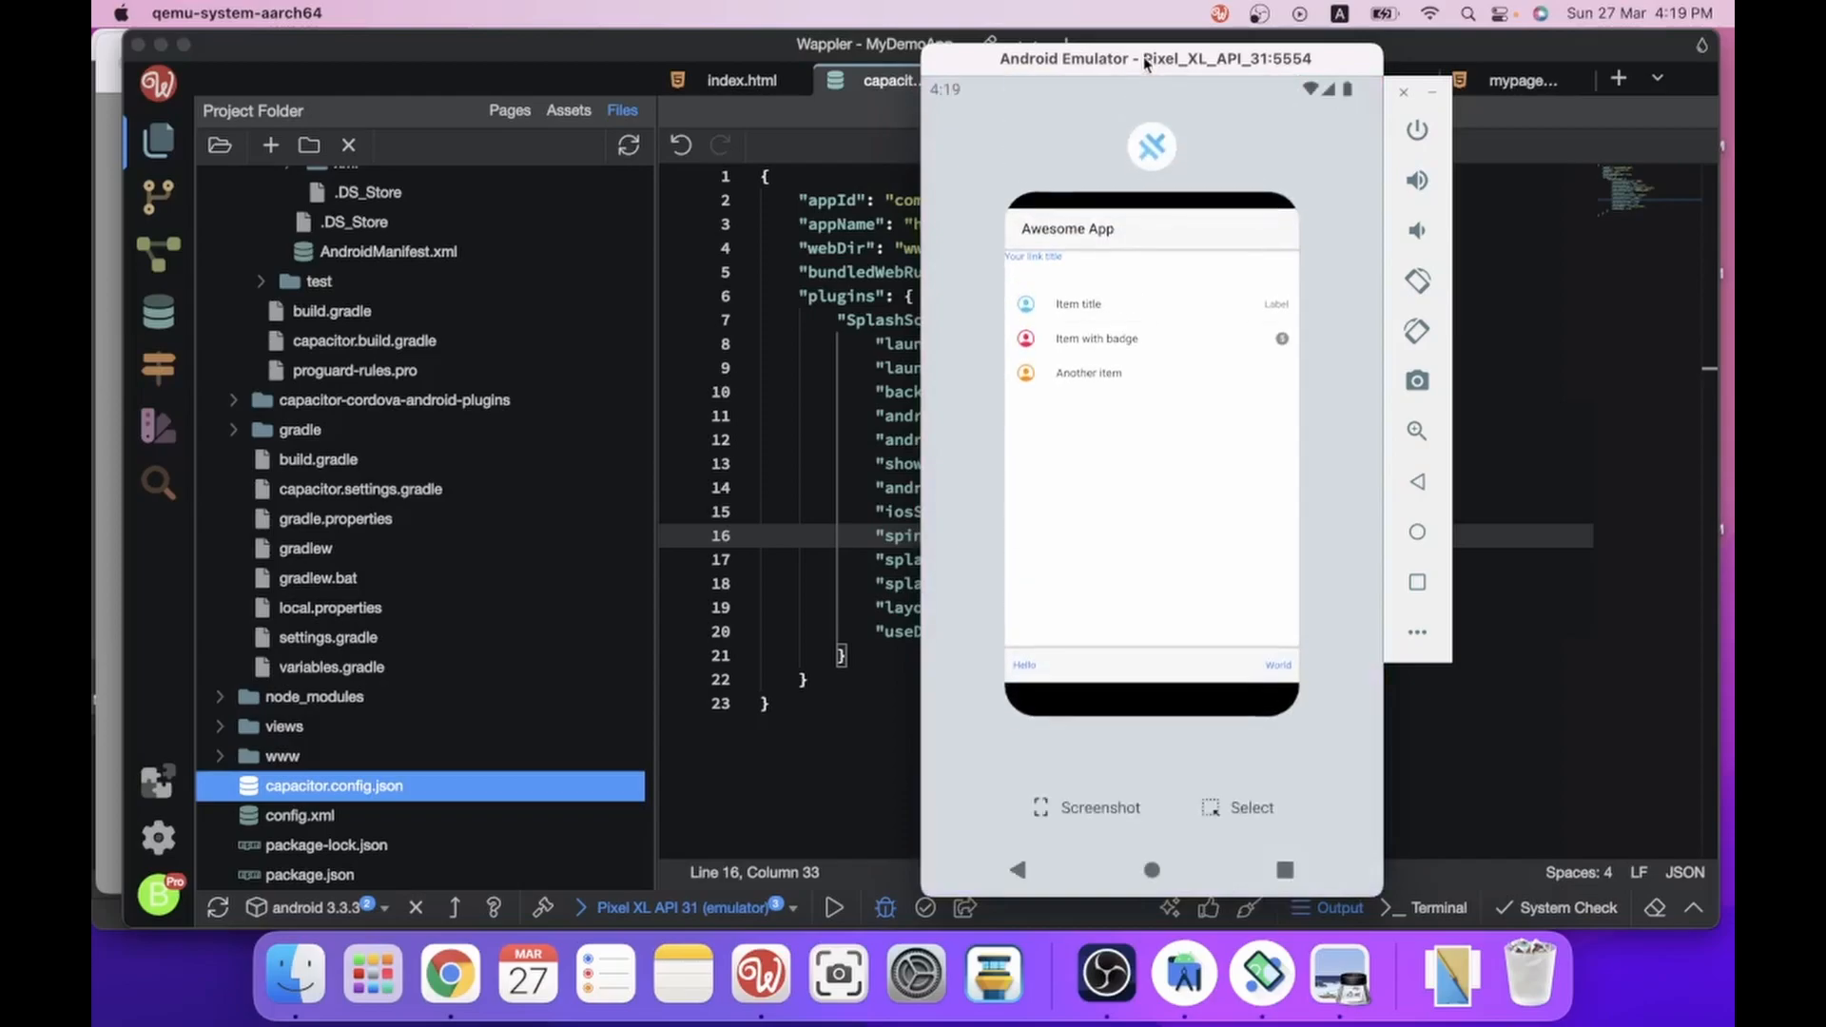
left_click_drag(1197, 398, 1070, 4)
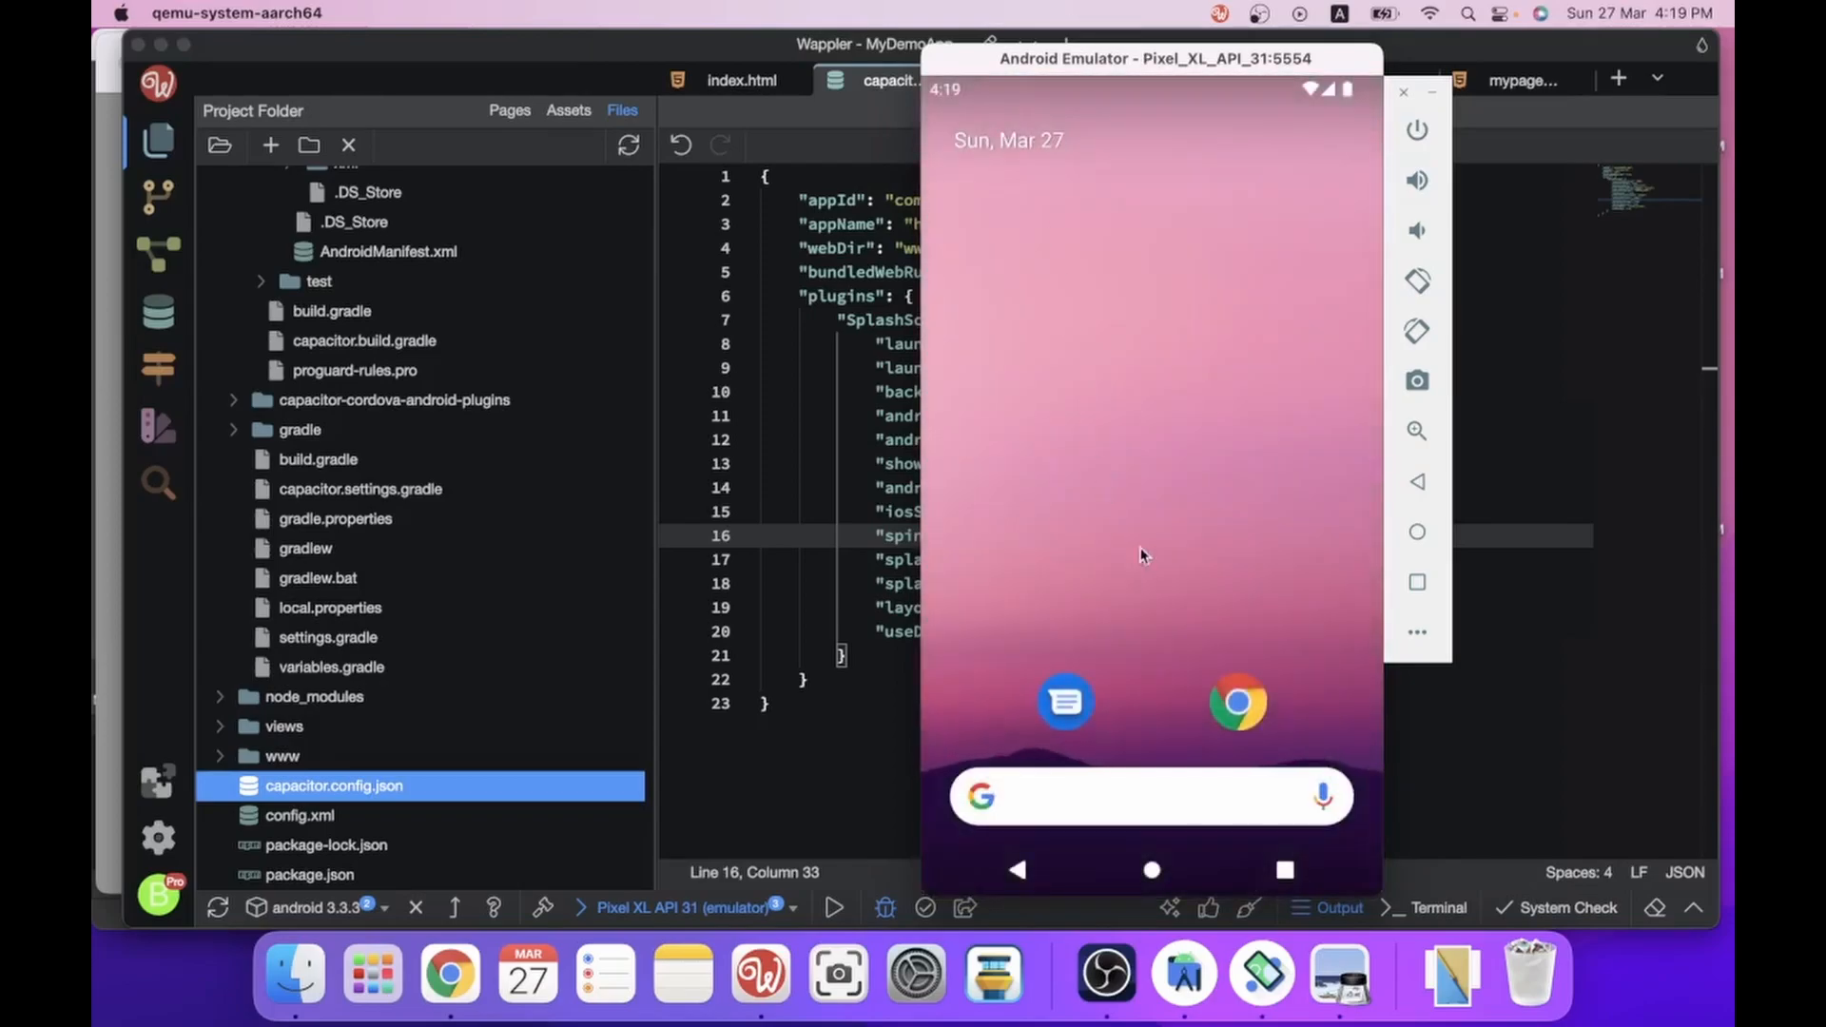
left_click_drag(1145, 574, 1128, 11)
left_click(1345, 357)
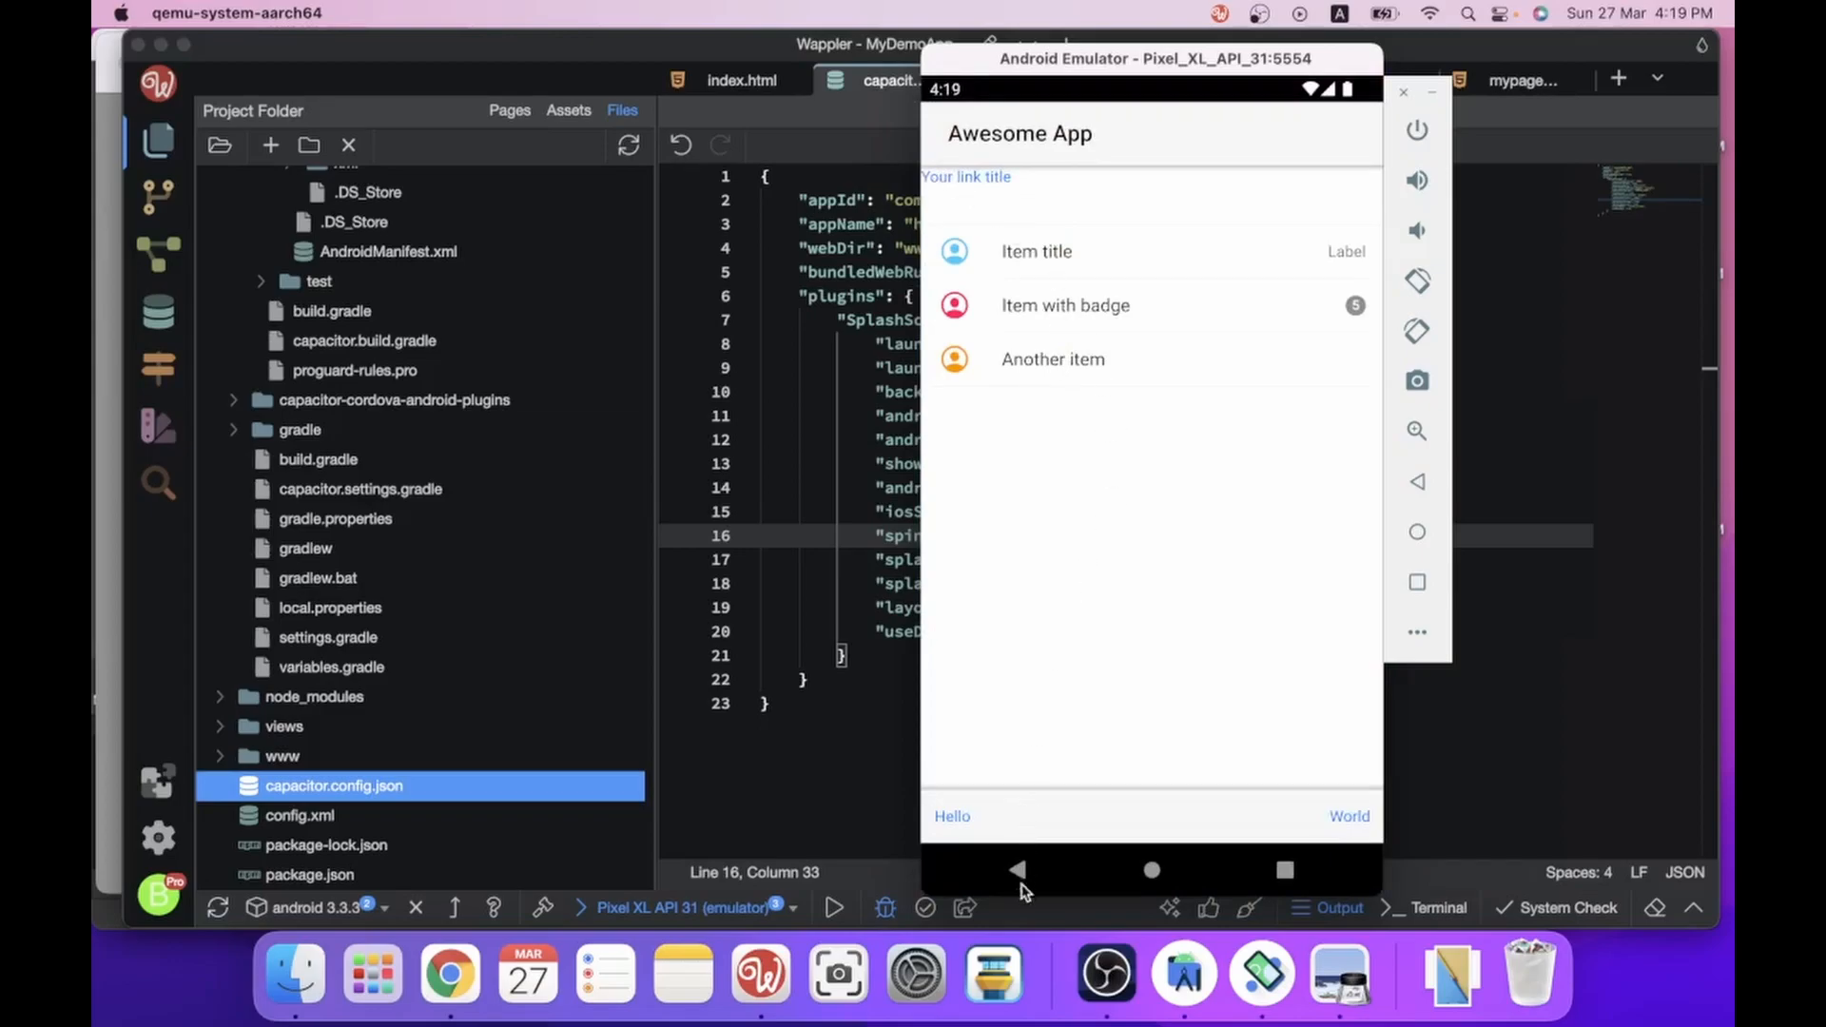
Switch back to Wappler, set launchShowDuration to 8000 in capacitor.config.json and save the file.
left_click(820, 715)
left_click(1098, 346)
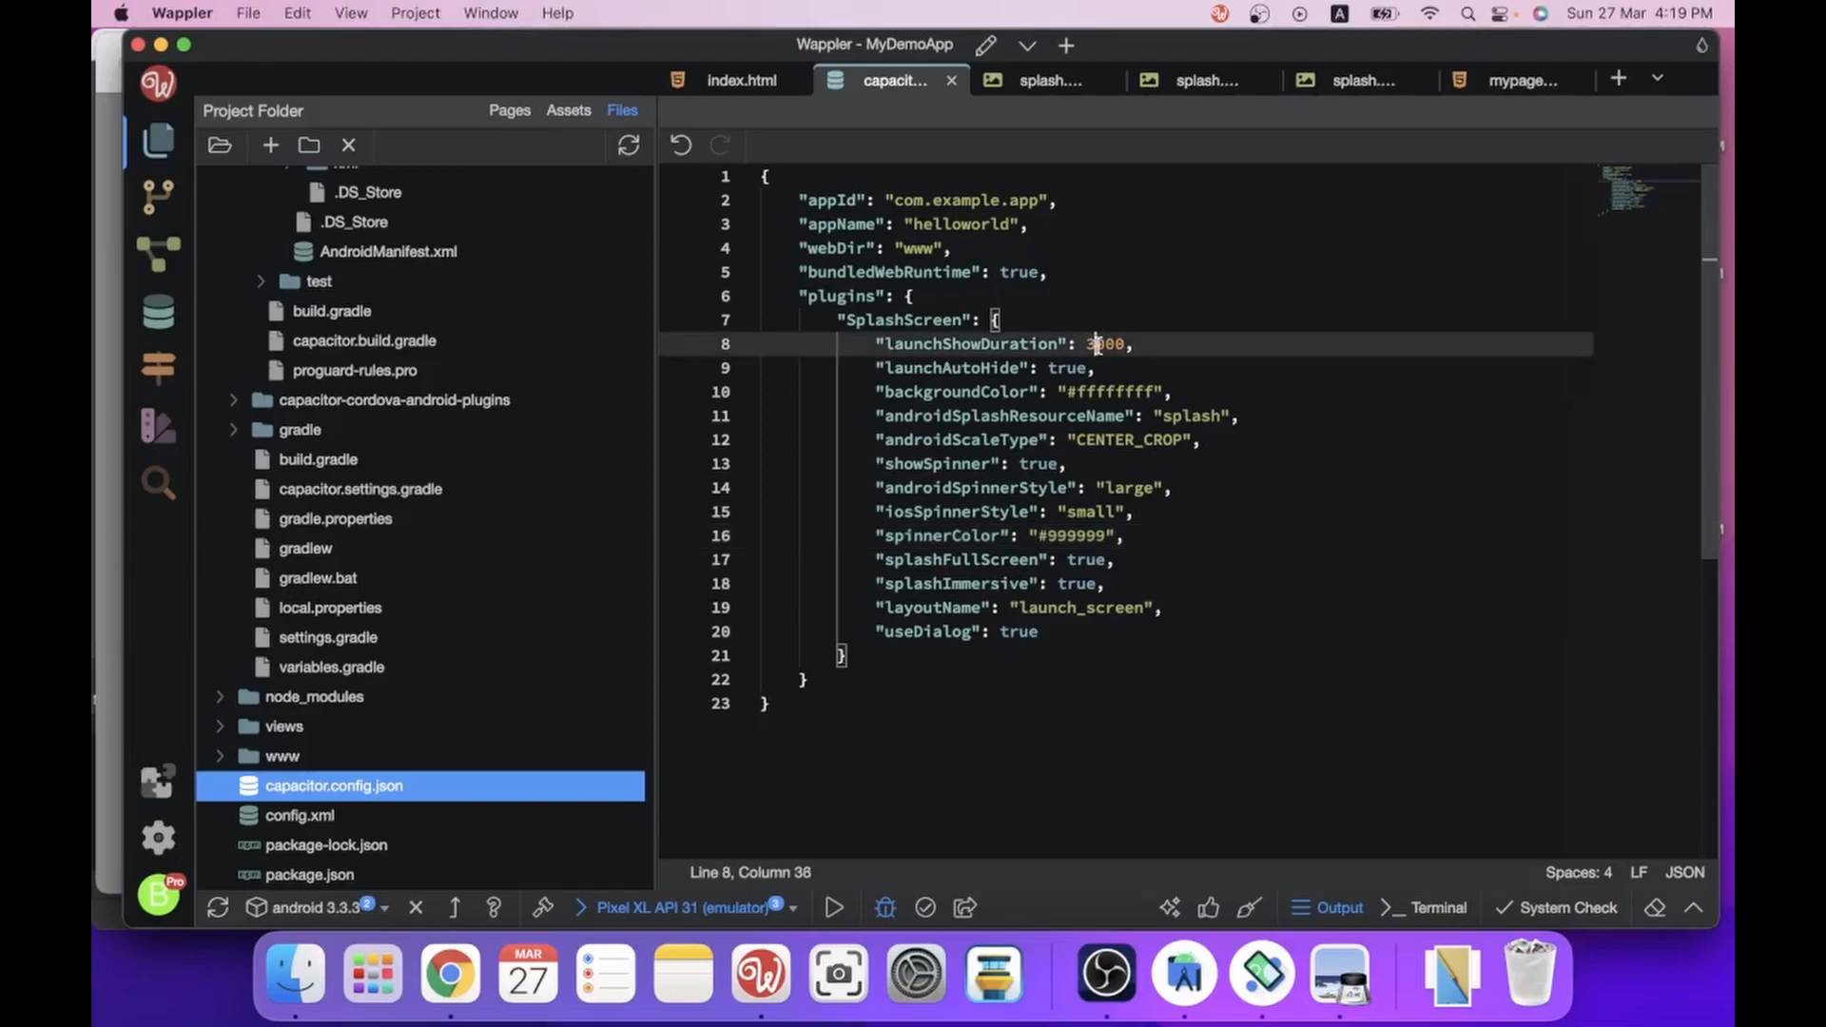
key("BackSpace")
type("8")
left_click(1198, 525)
key("super+s")
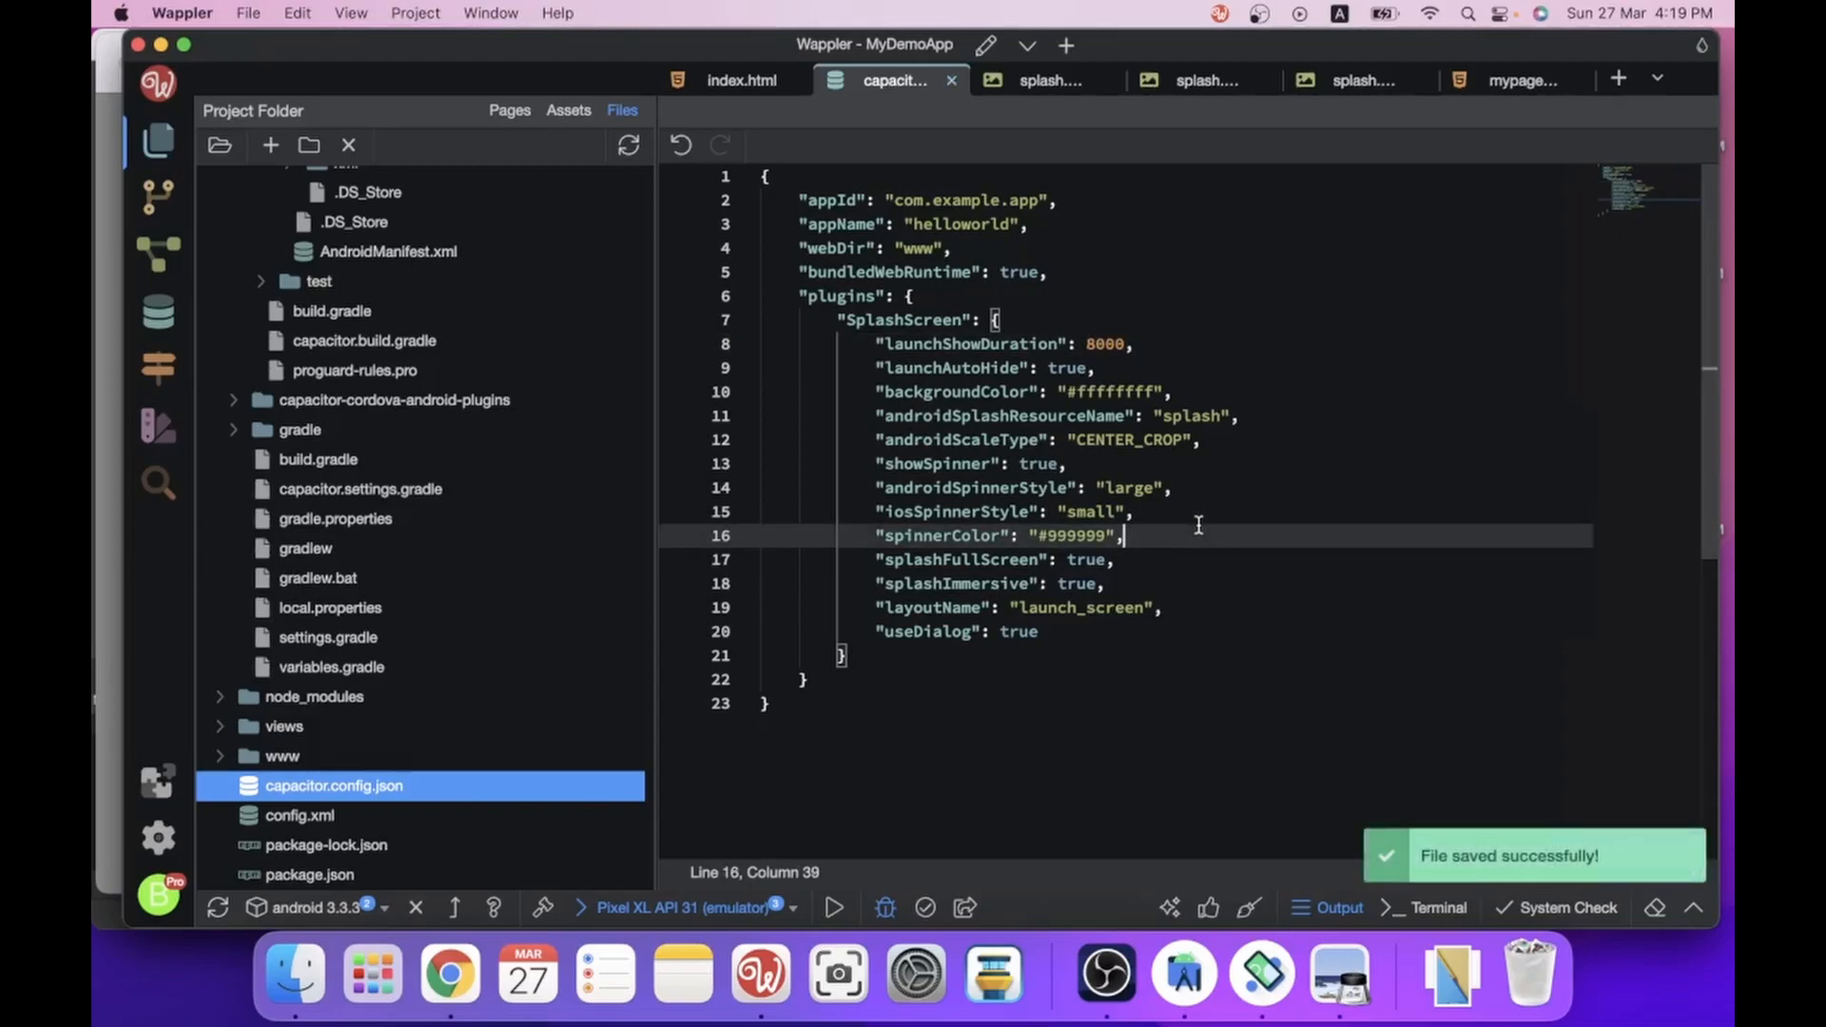
Run the Android project again and bring the emulator forward to view the splash screen.
left_click(833, 908)
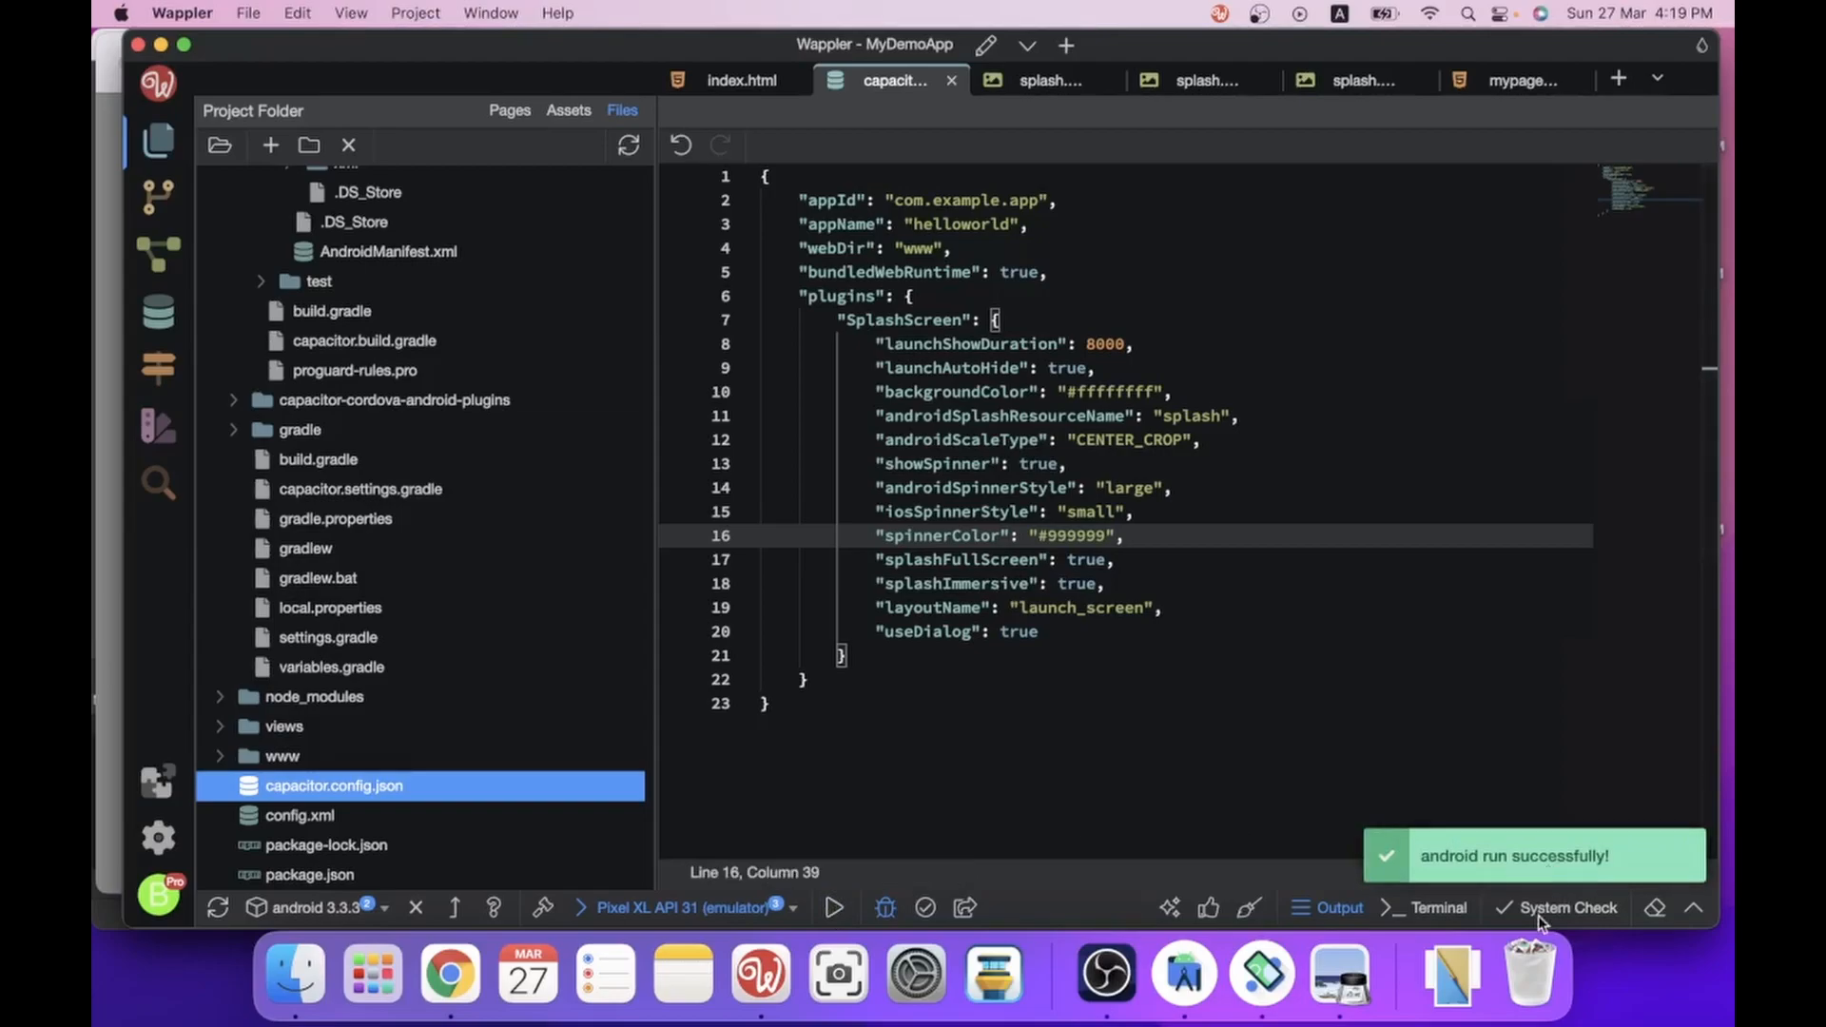
left_click(1265, 974)
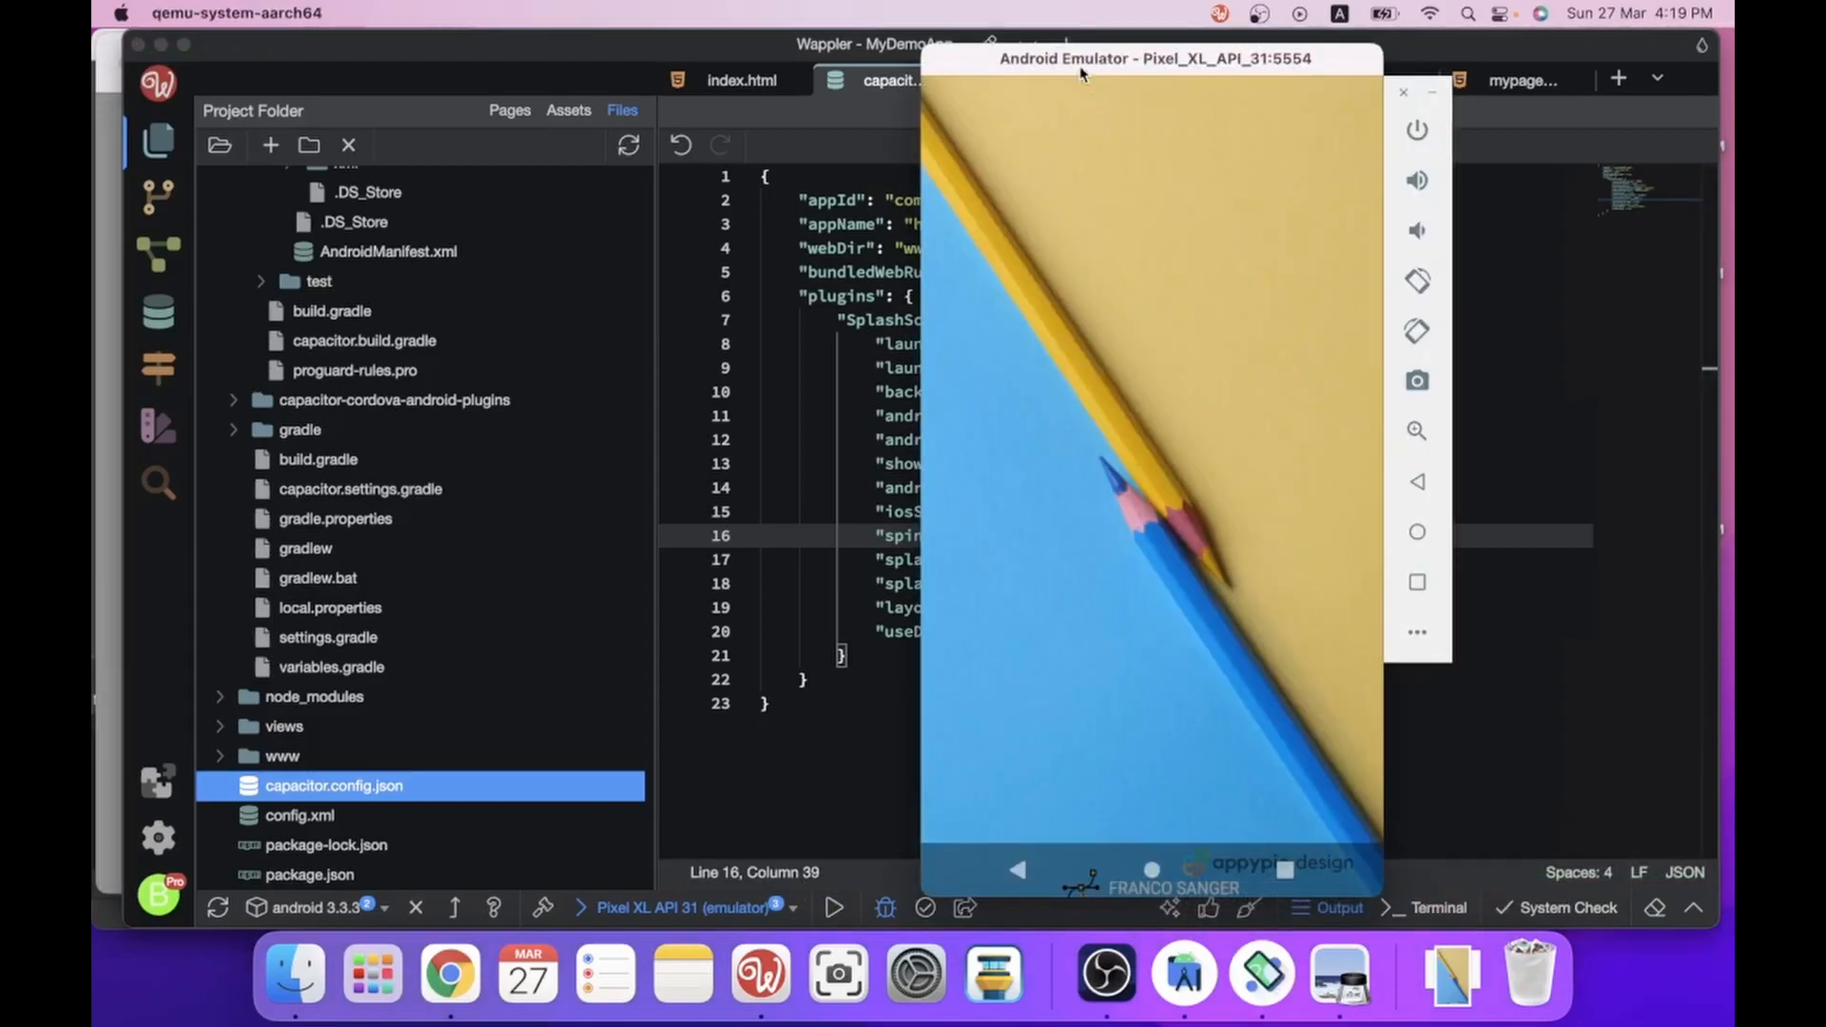
left_click_drag(1059, 61, 1056, 50)
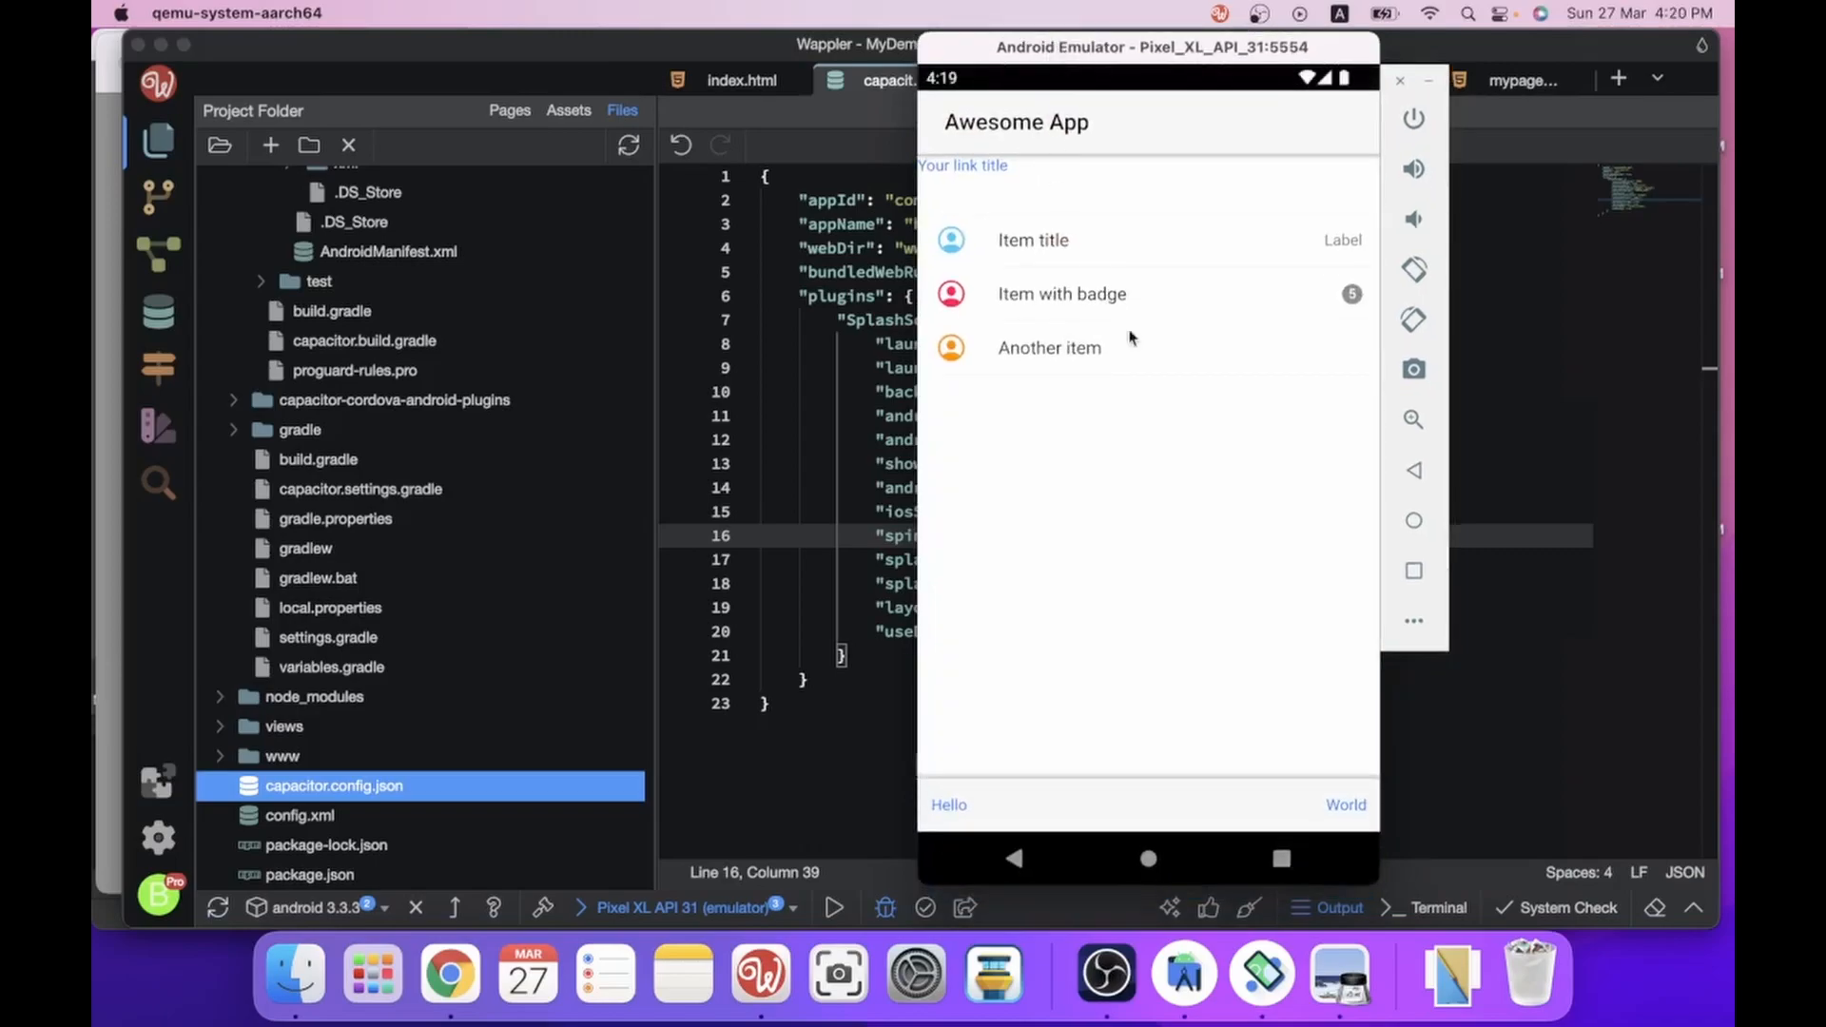
Close the running app in the emulator and start helloworld from the app list to test the splash duration.
left_click(1285, 860)
left_click_drag(1147, 619, 1135, 32)
left_click_drag(1282, 547, 1329, 304)
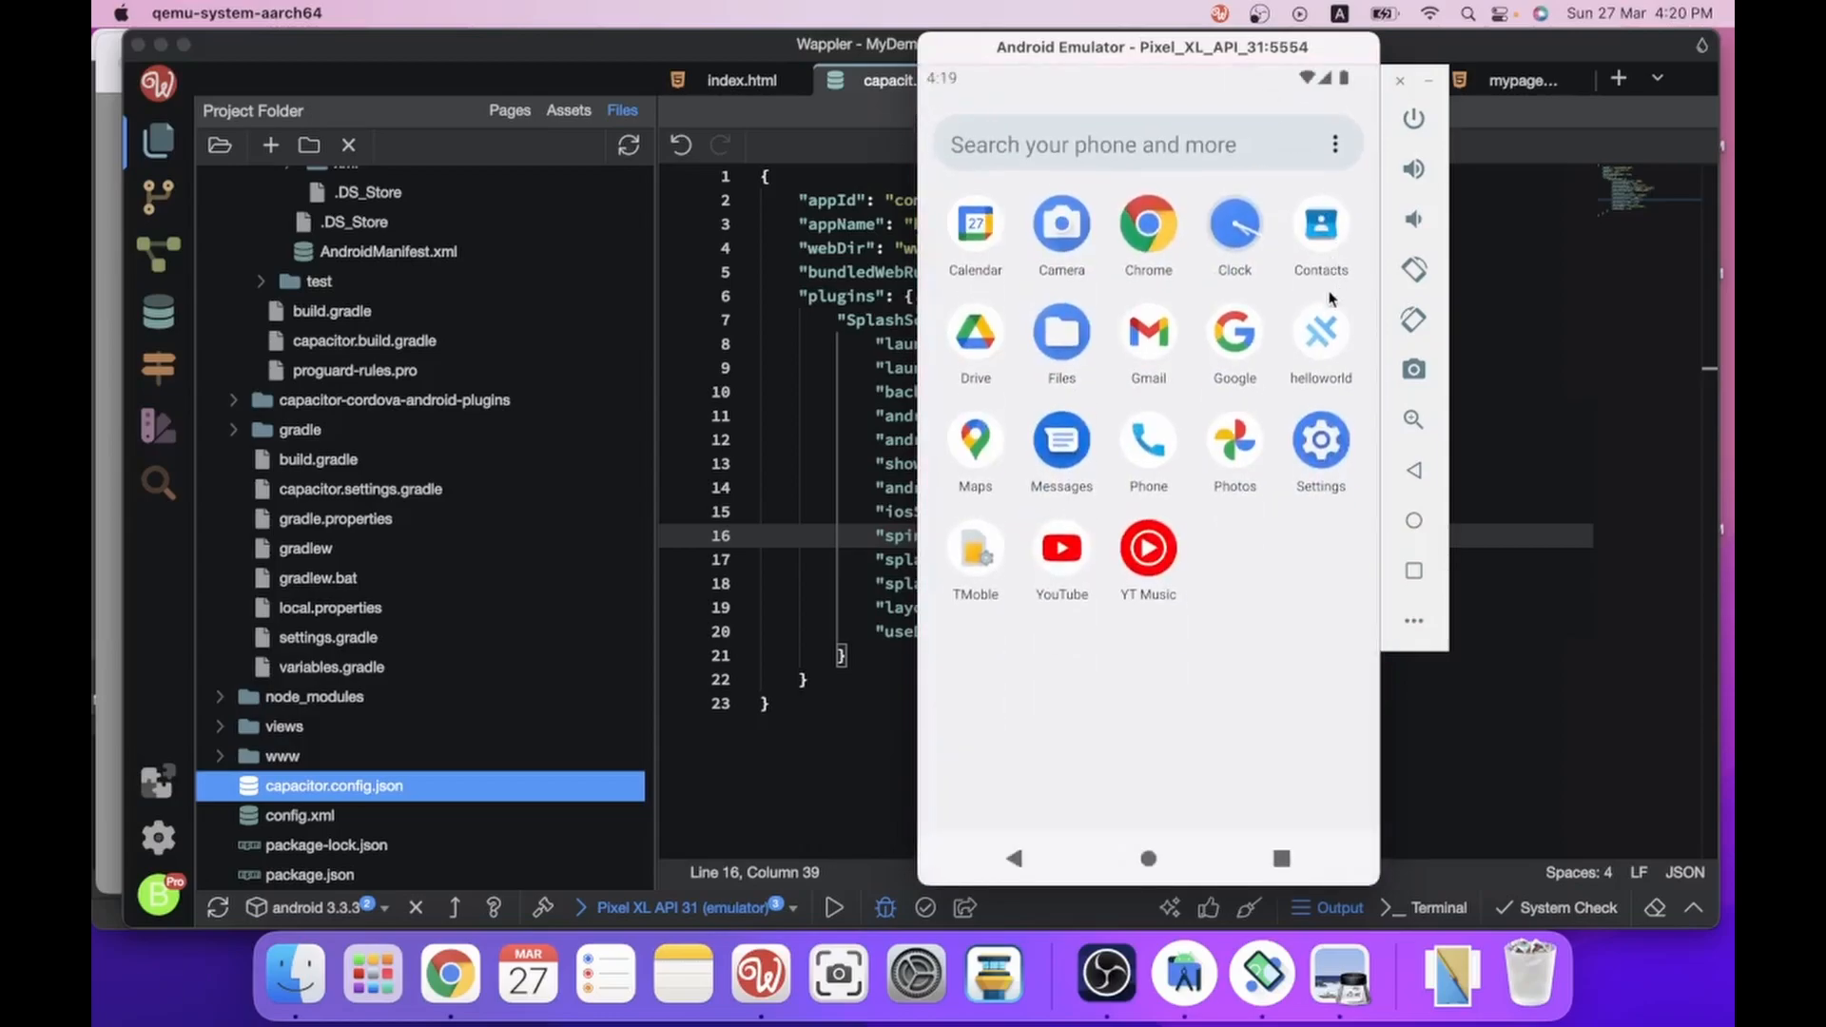
left_click(1324, 328)
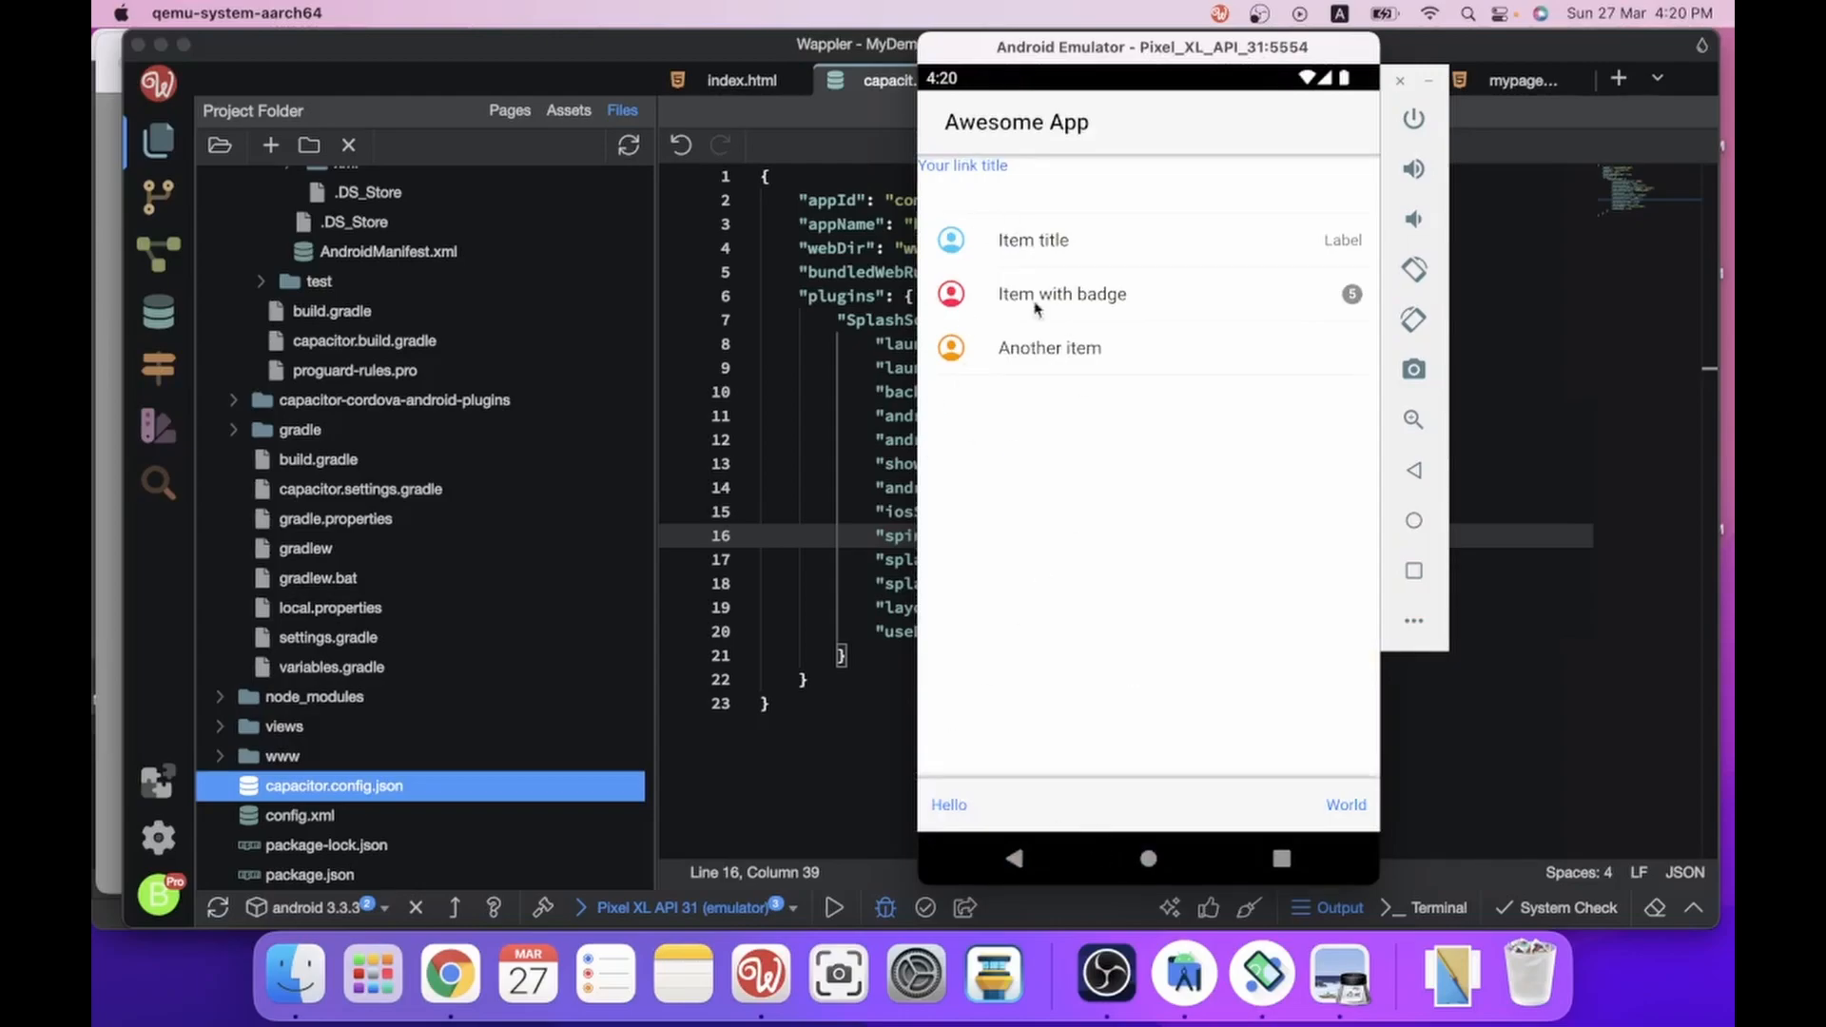
Close helloworld in the emulator and show the list of installed apps to check its name.
left_click(1281, 859)
left_click_drag(1210, 631, 1207, 126)
left_click_drag(1237, 443, 1195, 8)
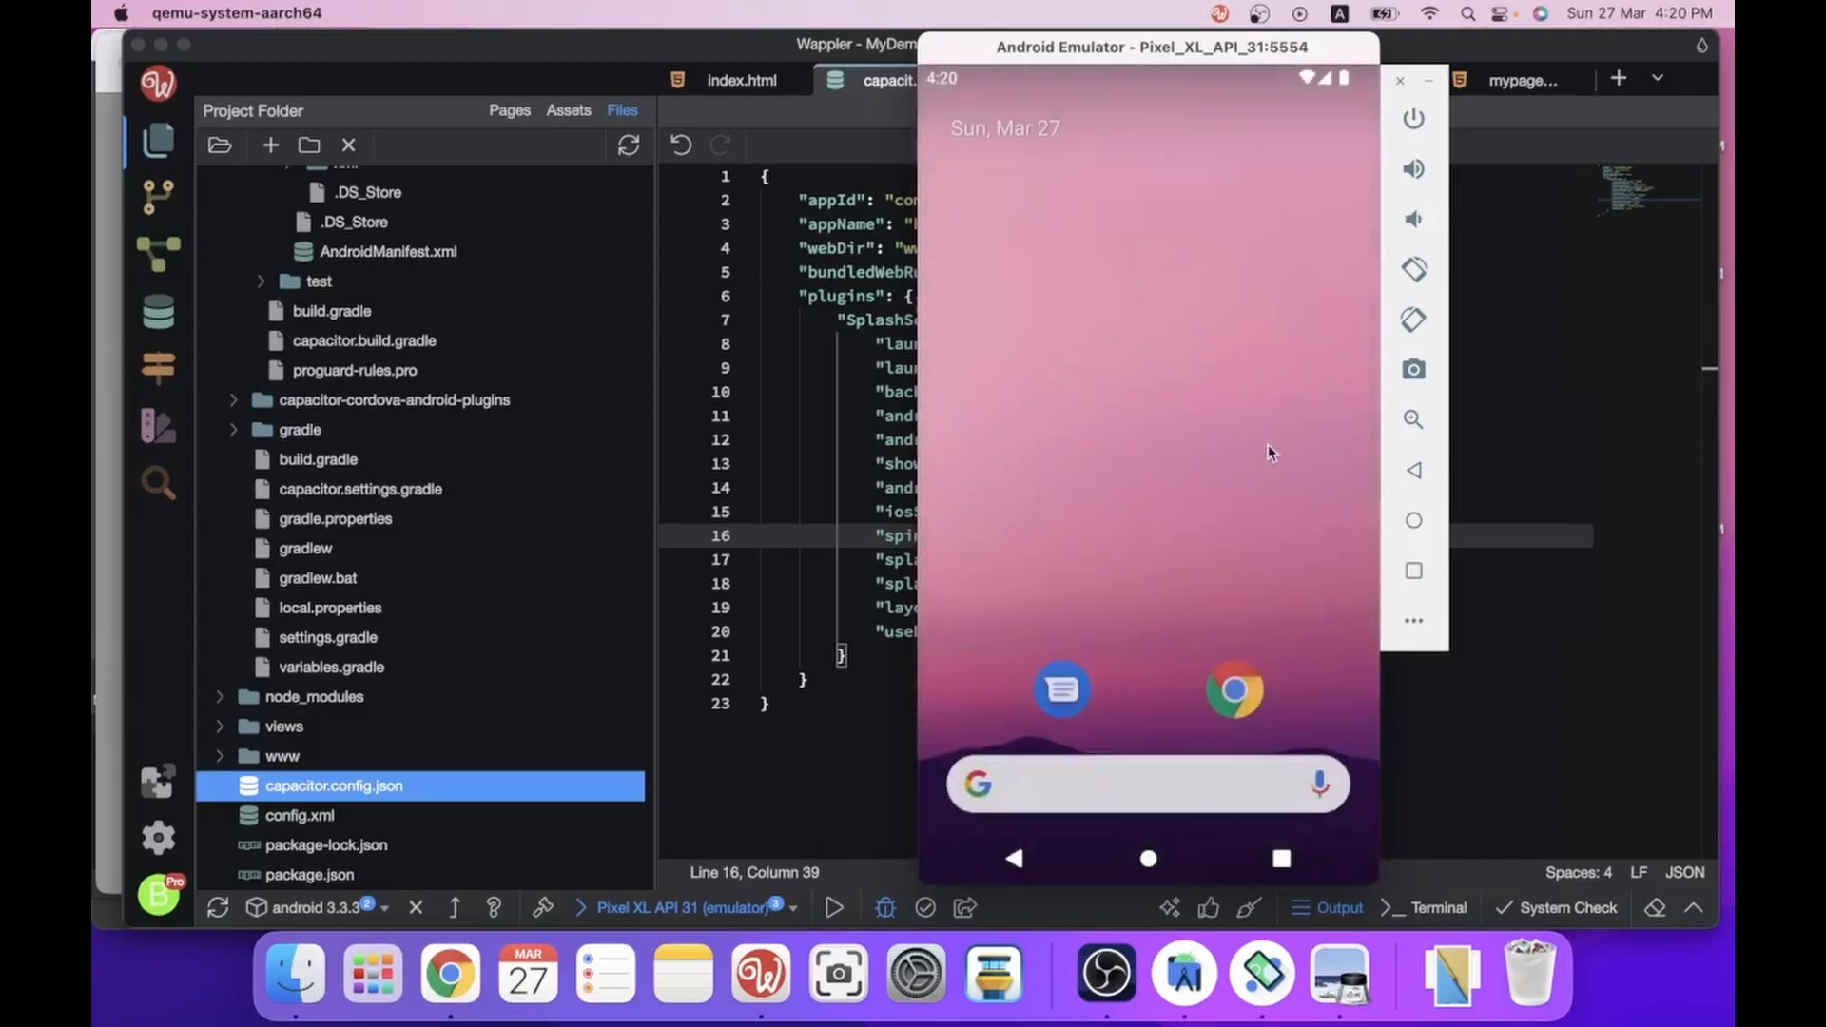
left_click_drag(1184, 687, 1194, 399)
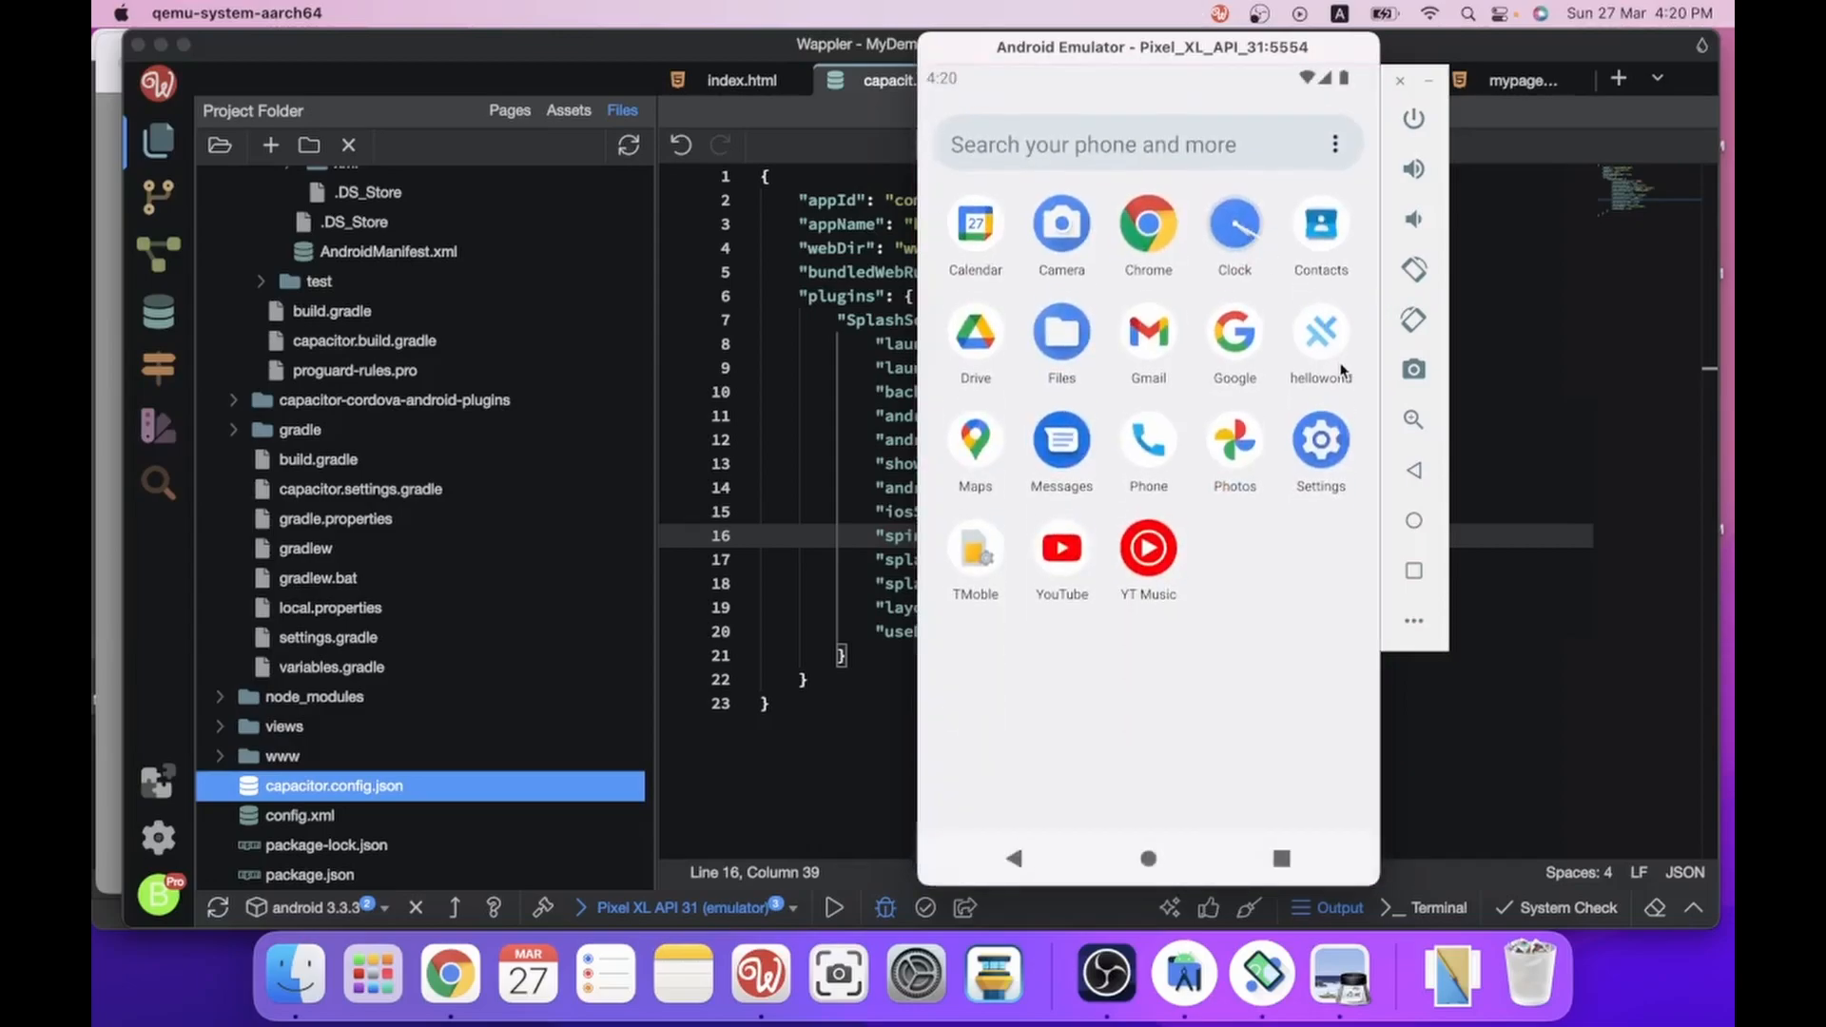
Return to Wappler and open AndroidManifest.xml from the Android project's main folder.
left_click(770, 659)
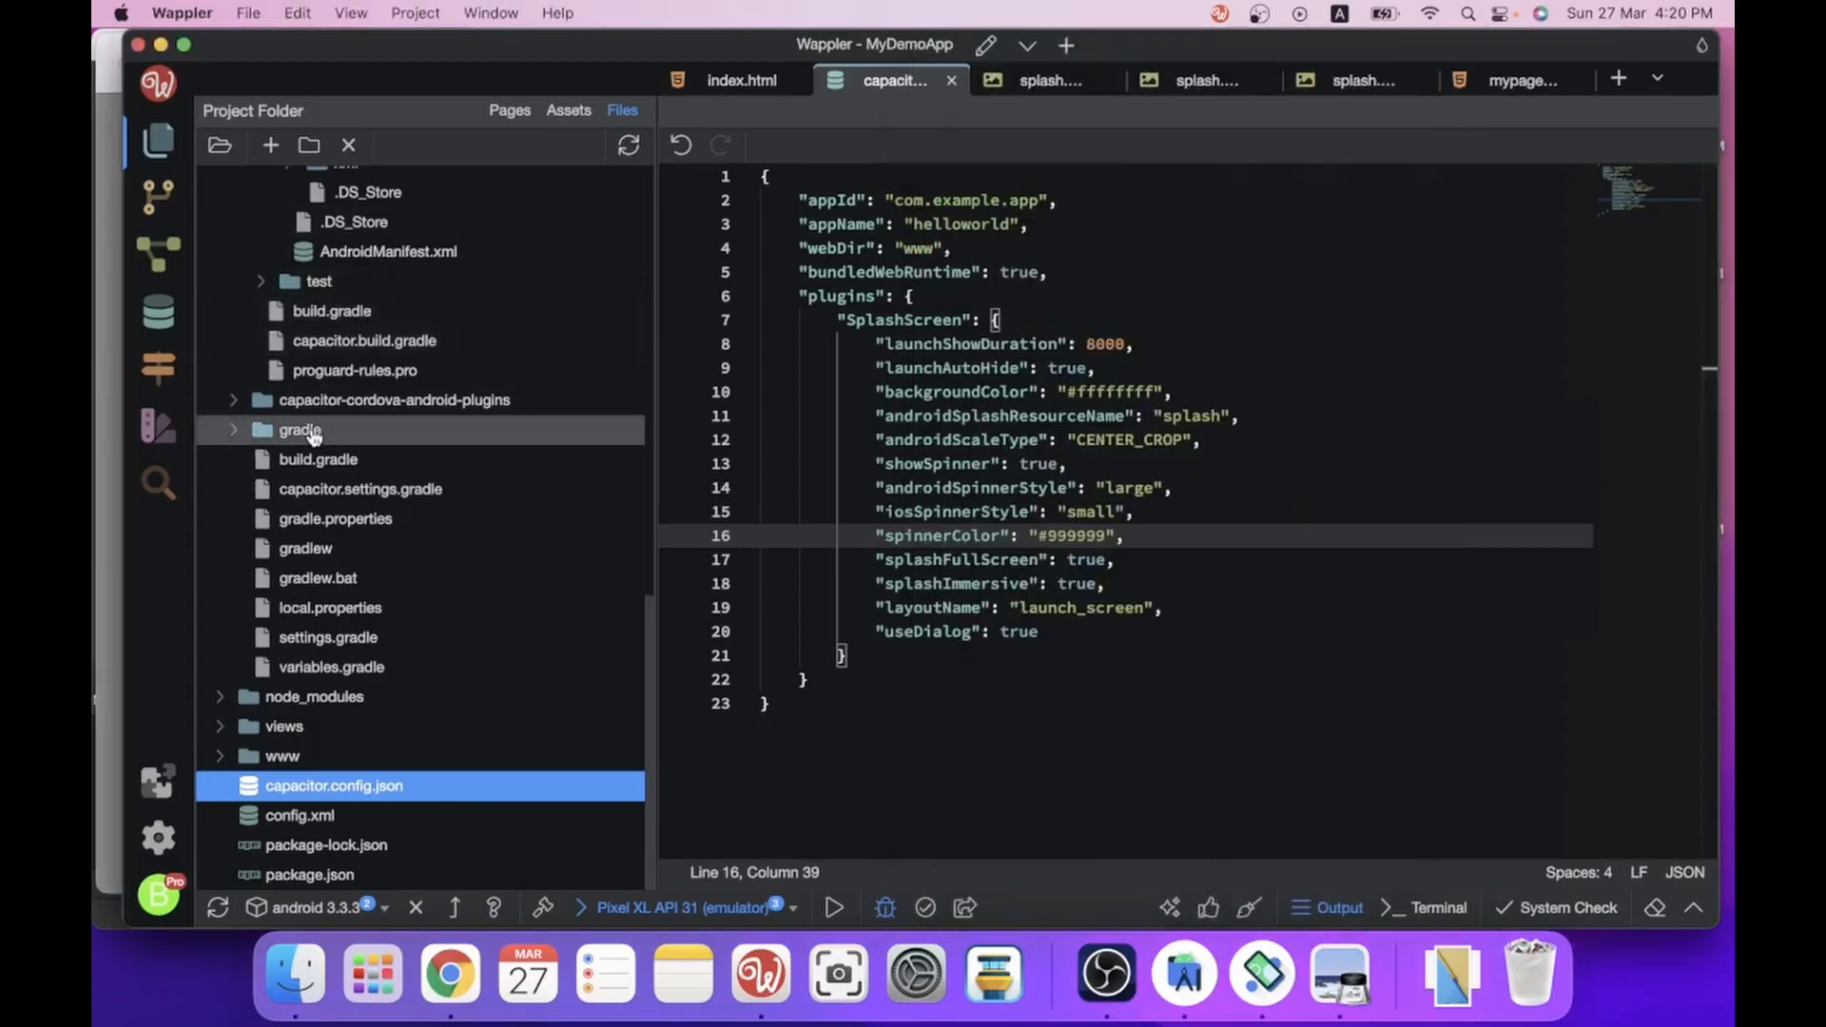
scroll(313, 435, "up", 6)
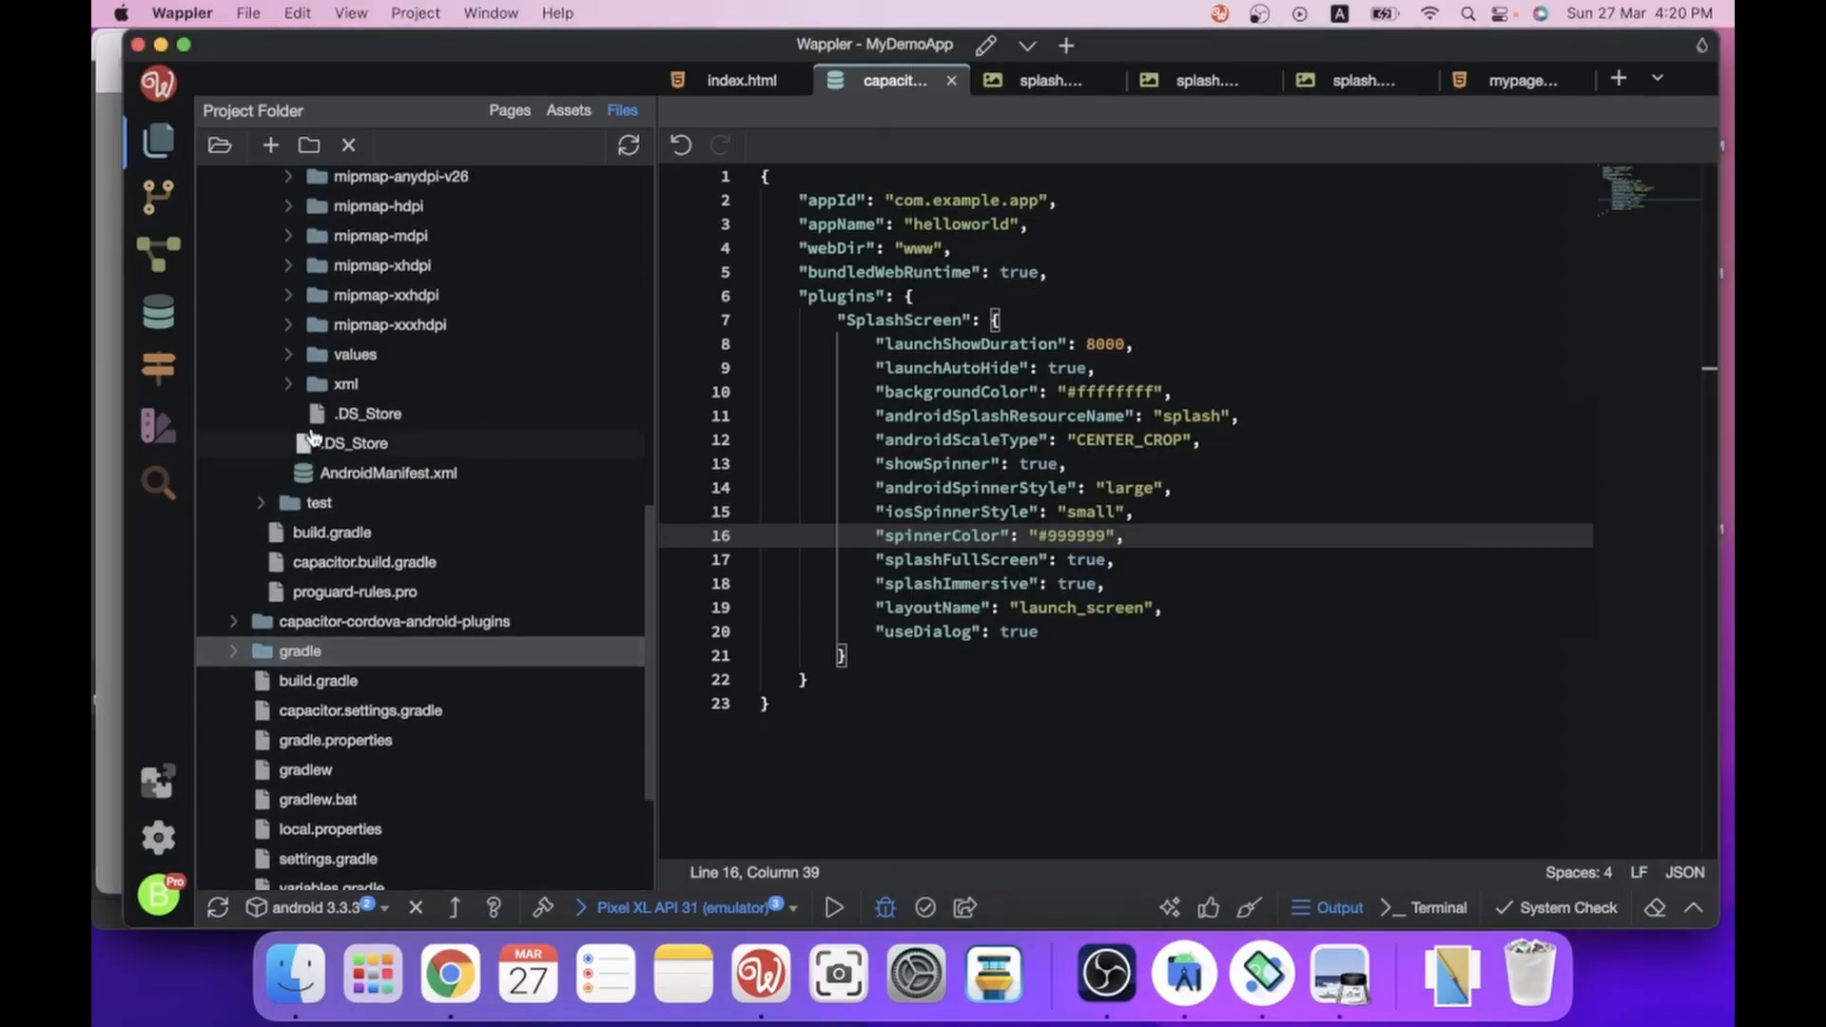
scroll(323, 333, "up", 2)
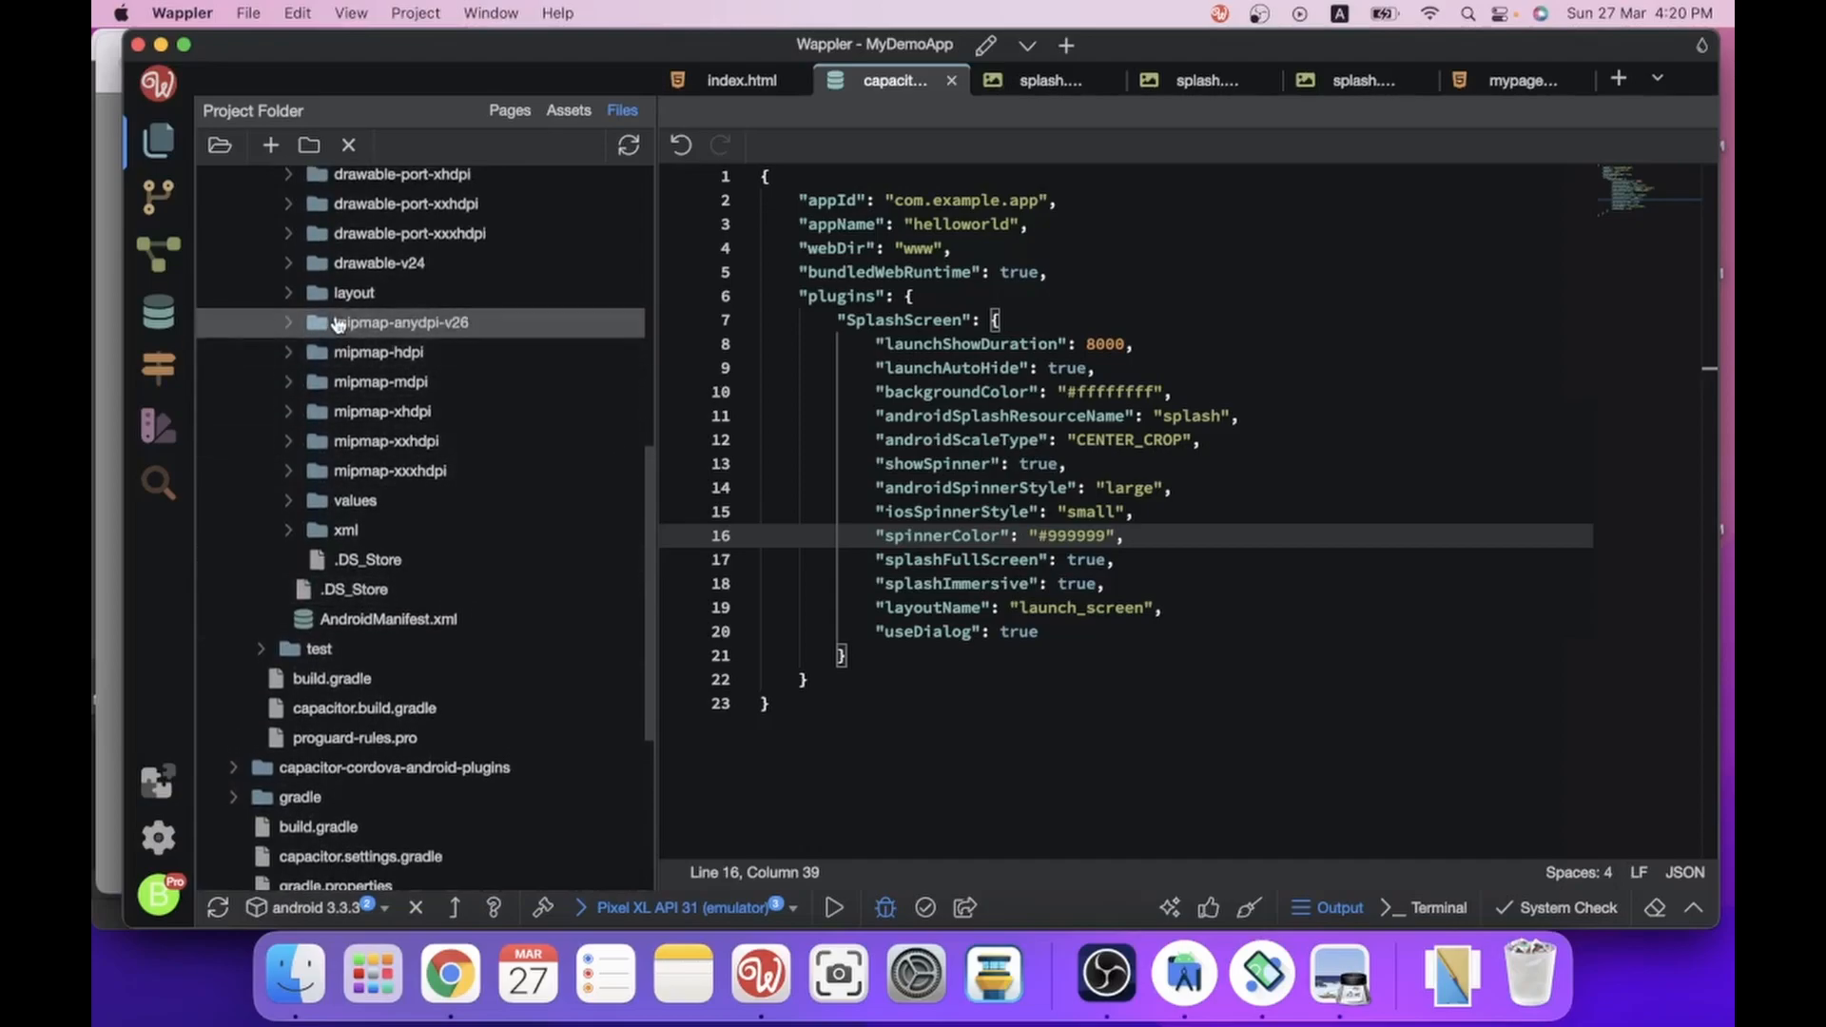
scroll(335, 323, "up", 3)
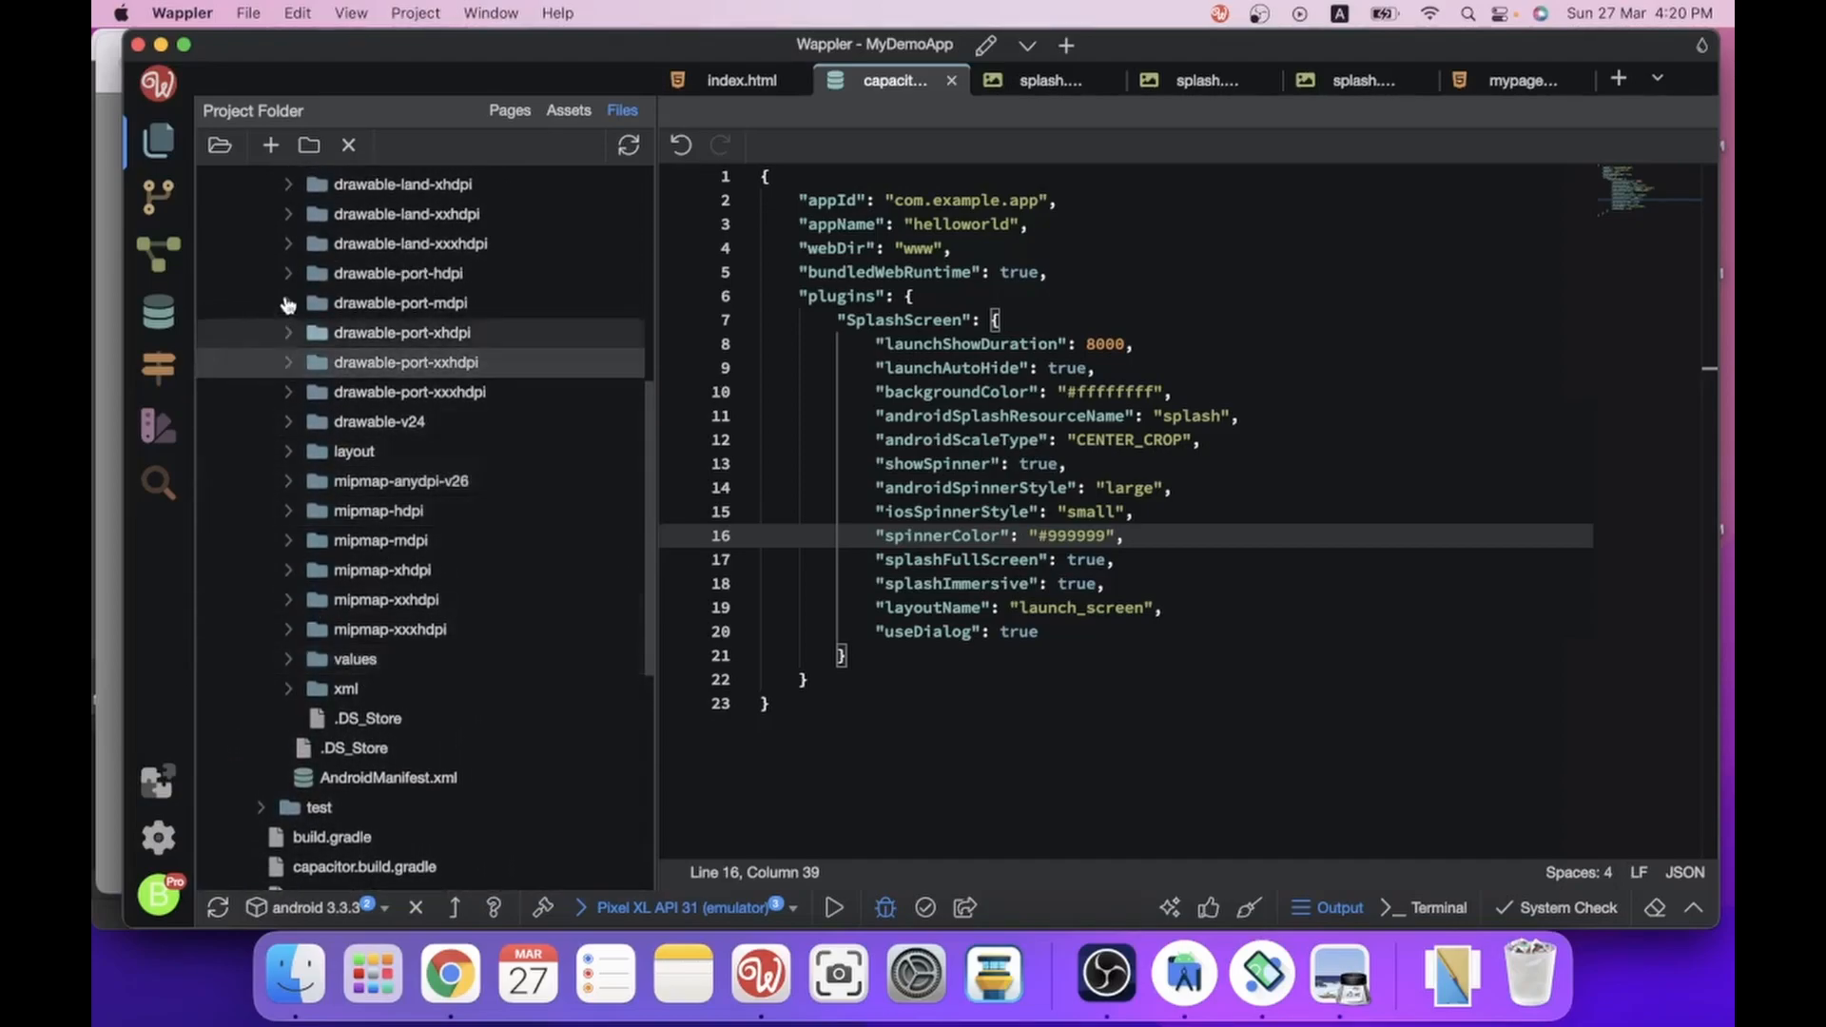
scroll(400, 656, "up", 4)
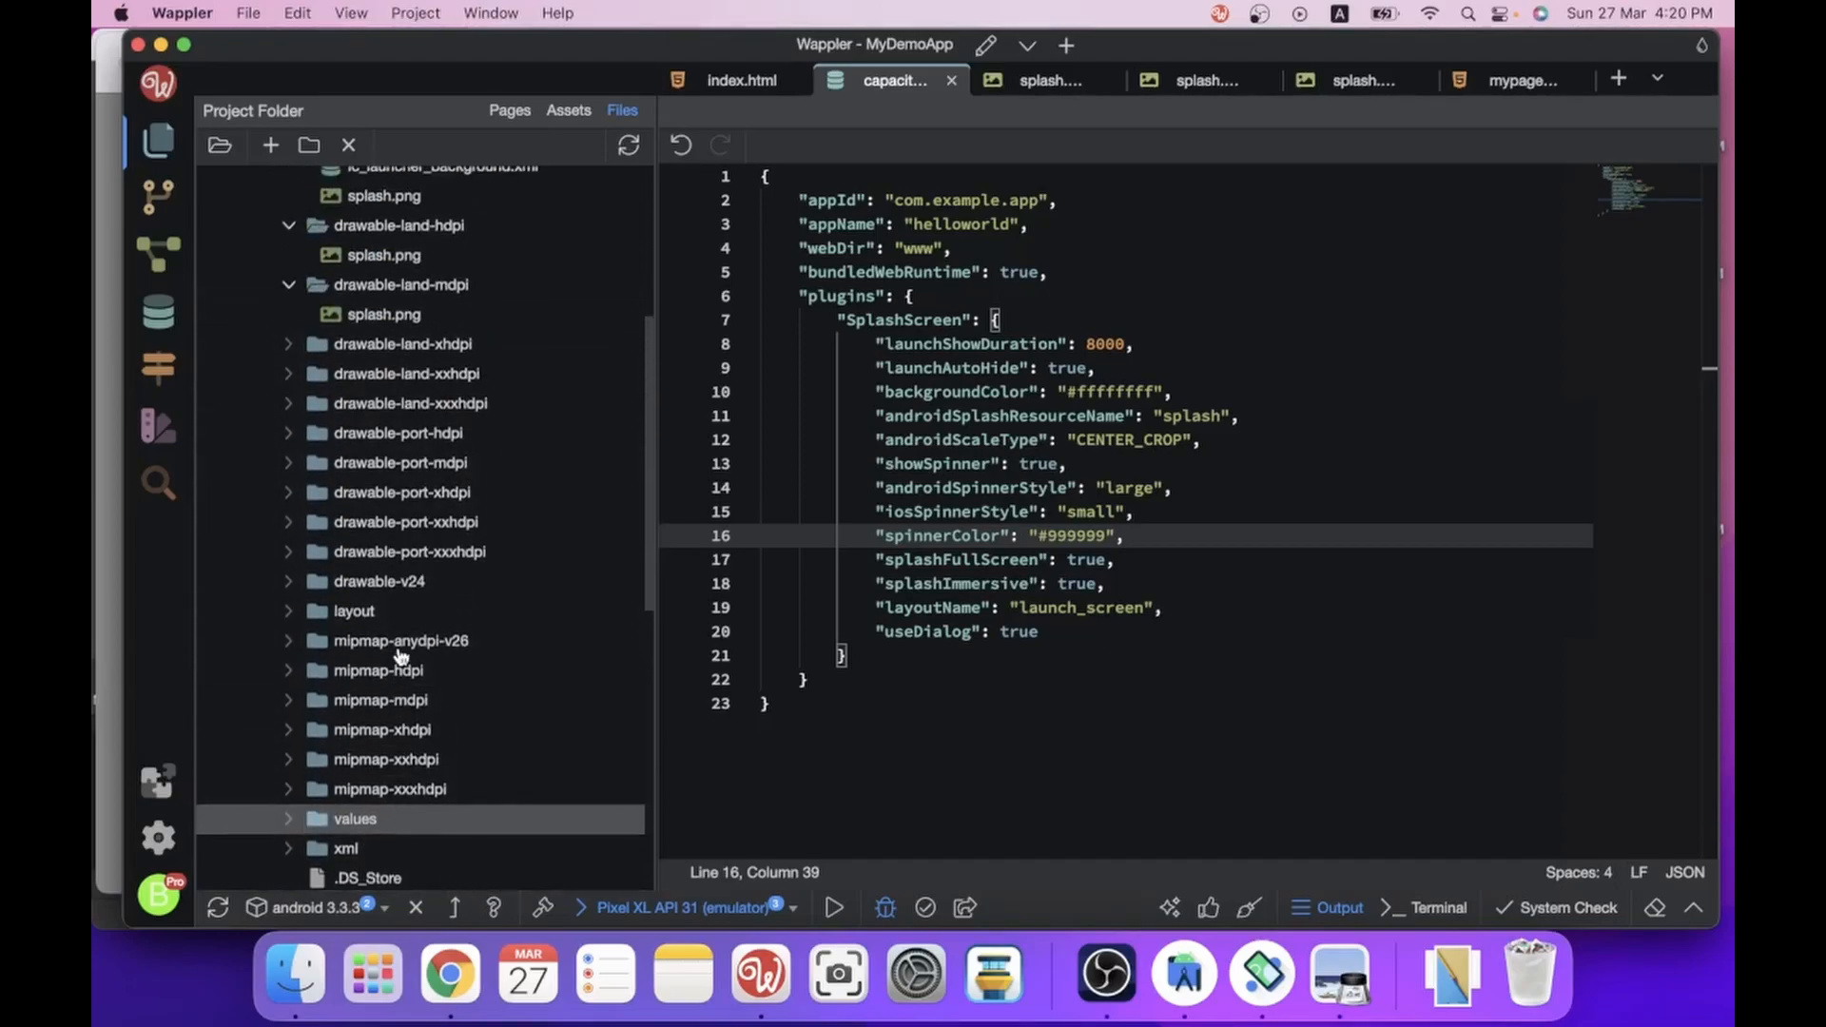
left_click(288, 288)
left_click(286, 225)
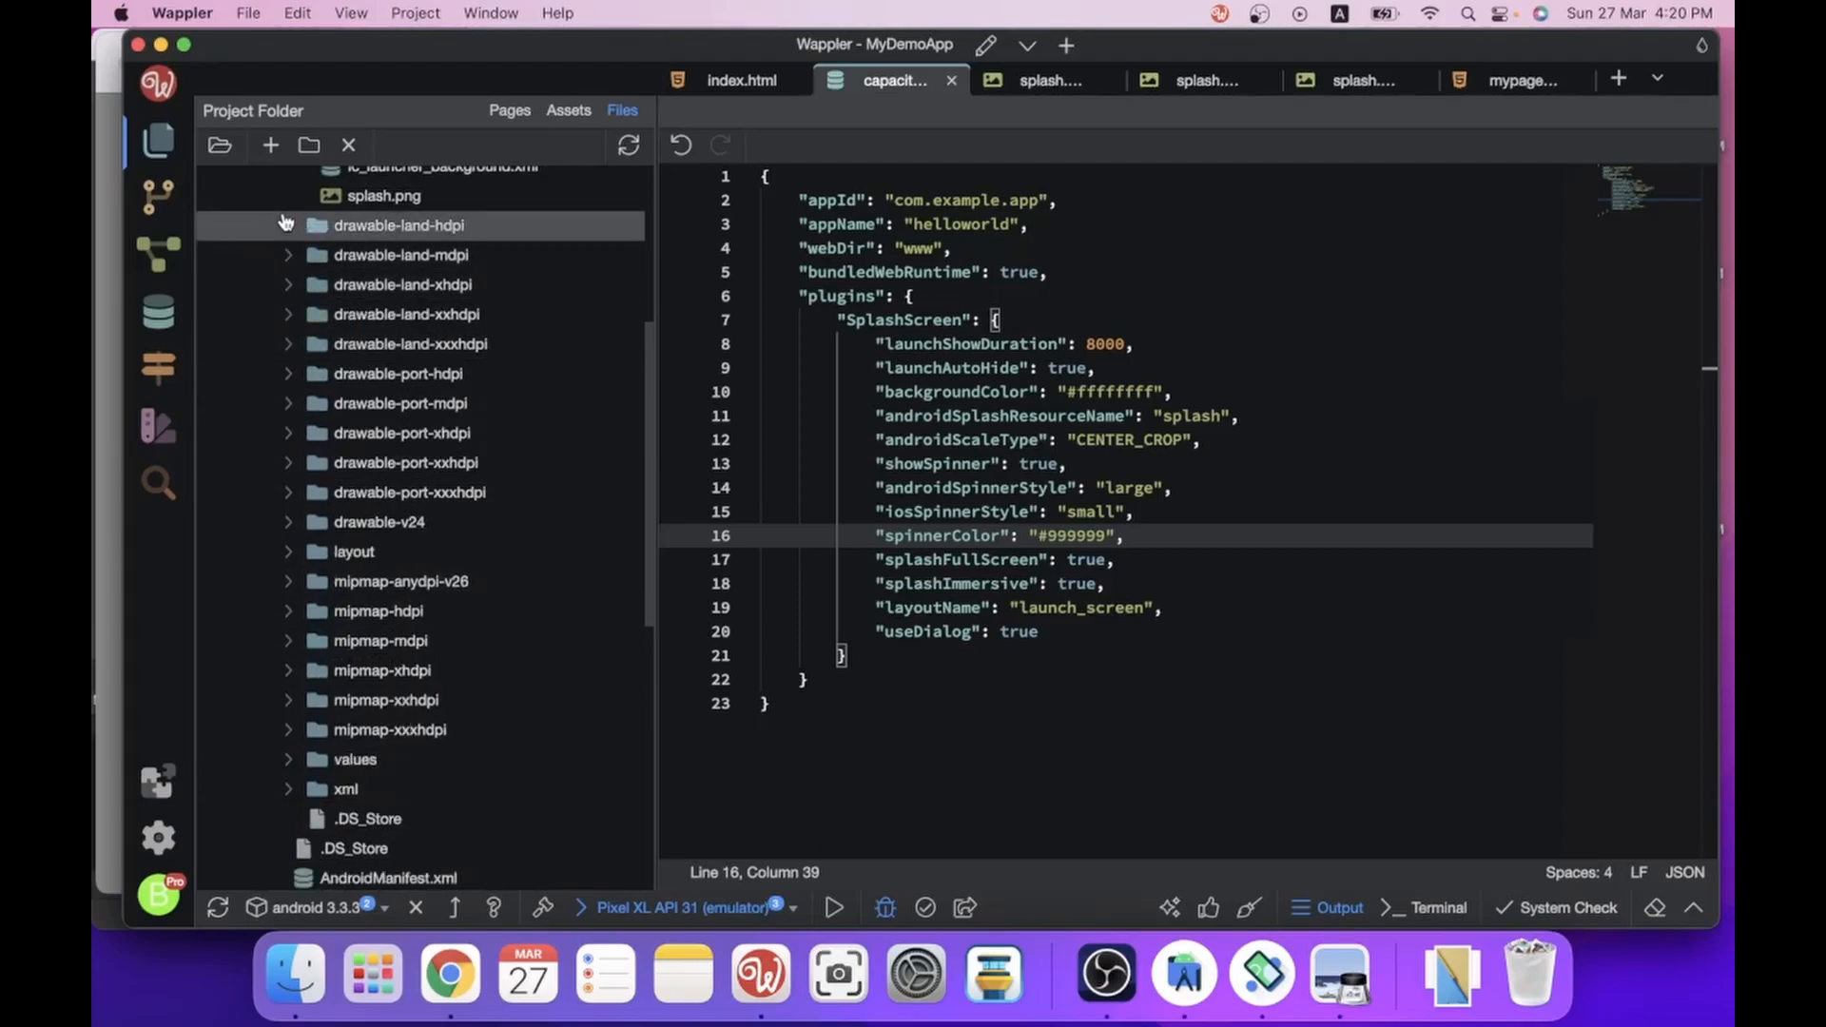
left_click(288, 225)
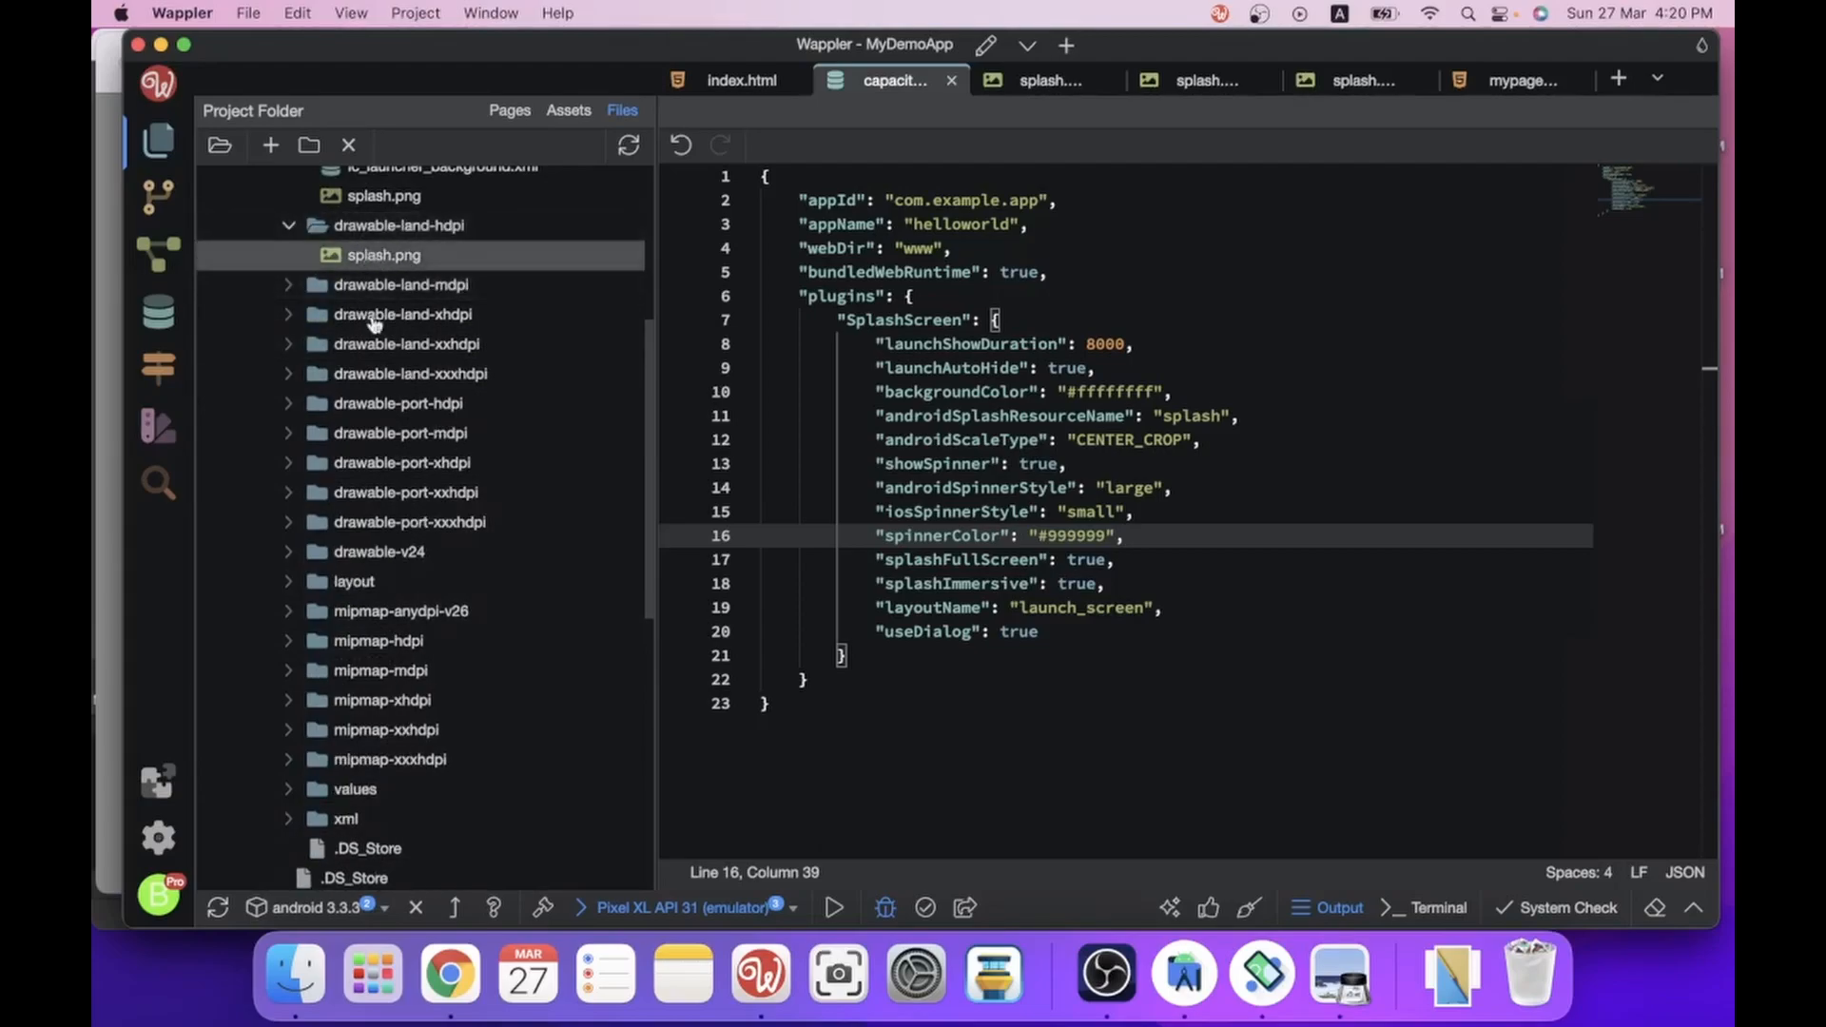
scroll(516, 702, "down", 2)
scroll(516, 702, "down", 2)
left_click(388, 746)
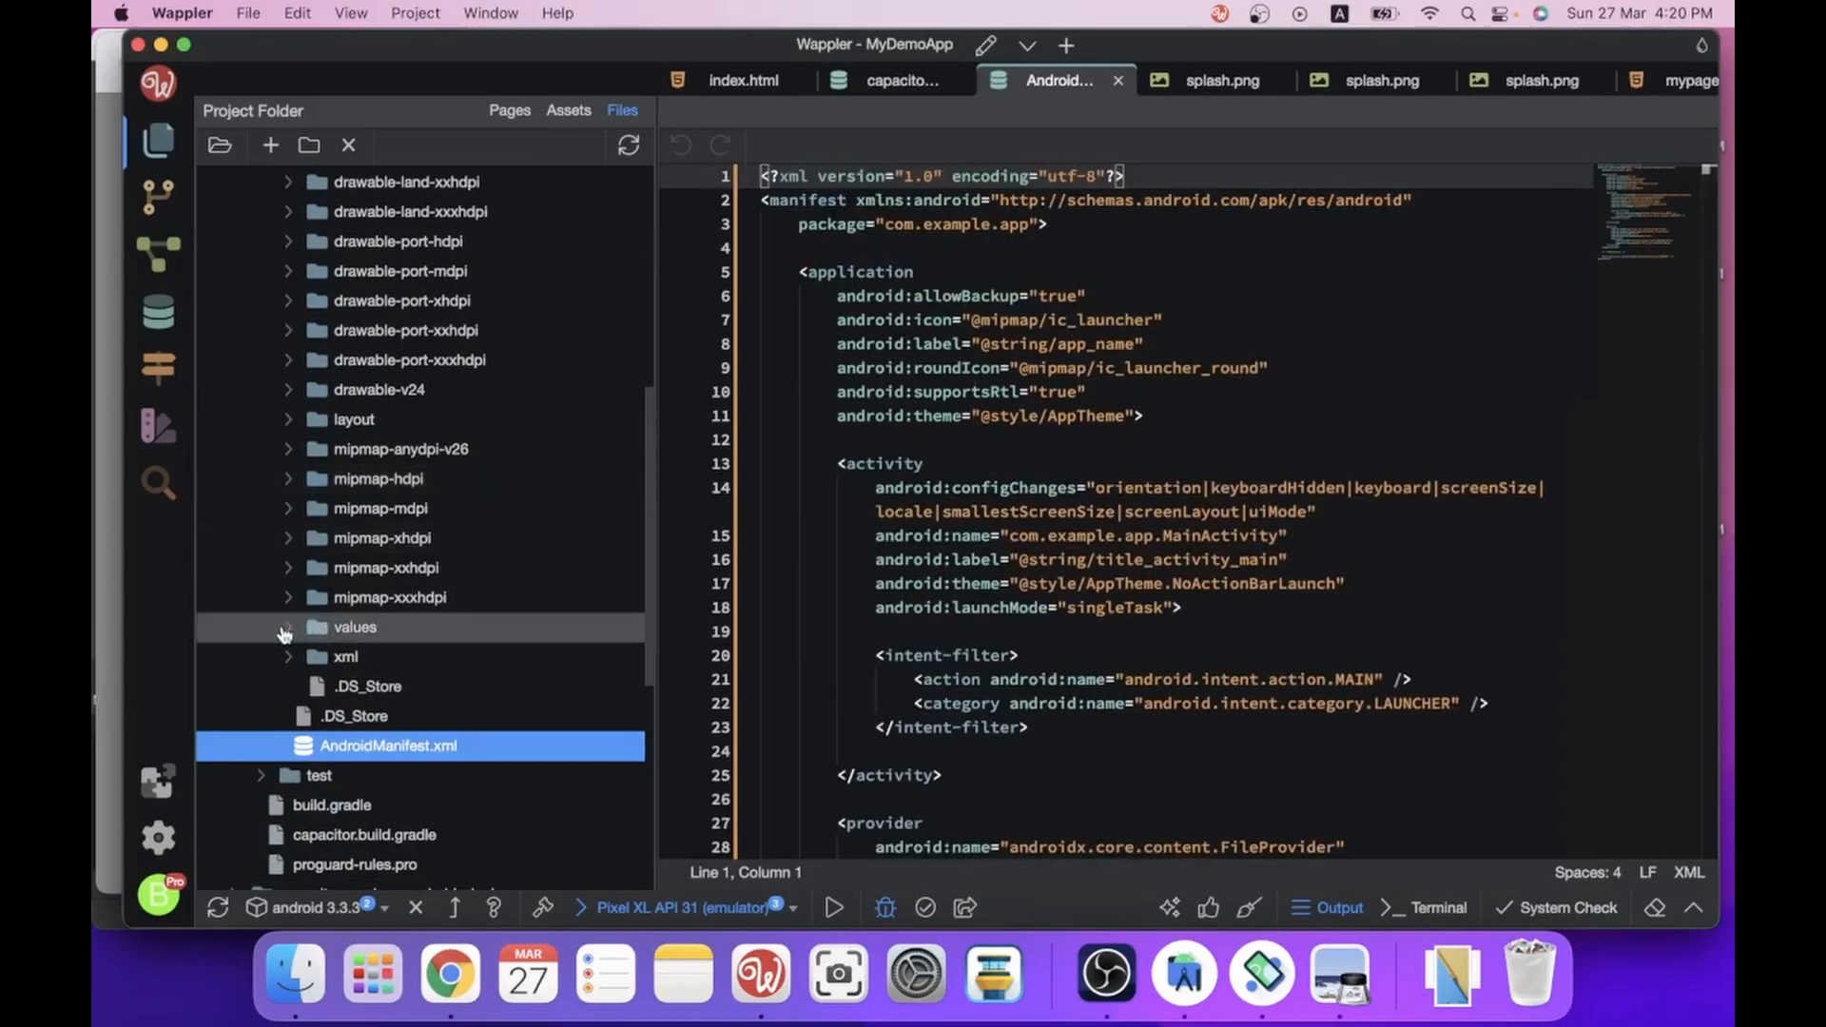
Open strings.xml in the Android project's values folder and set the app_name string to MyDemoApp.
left_click(289, 629)
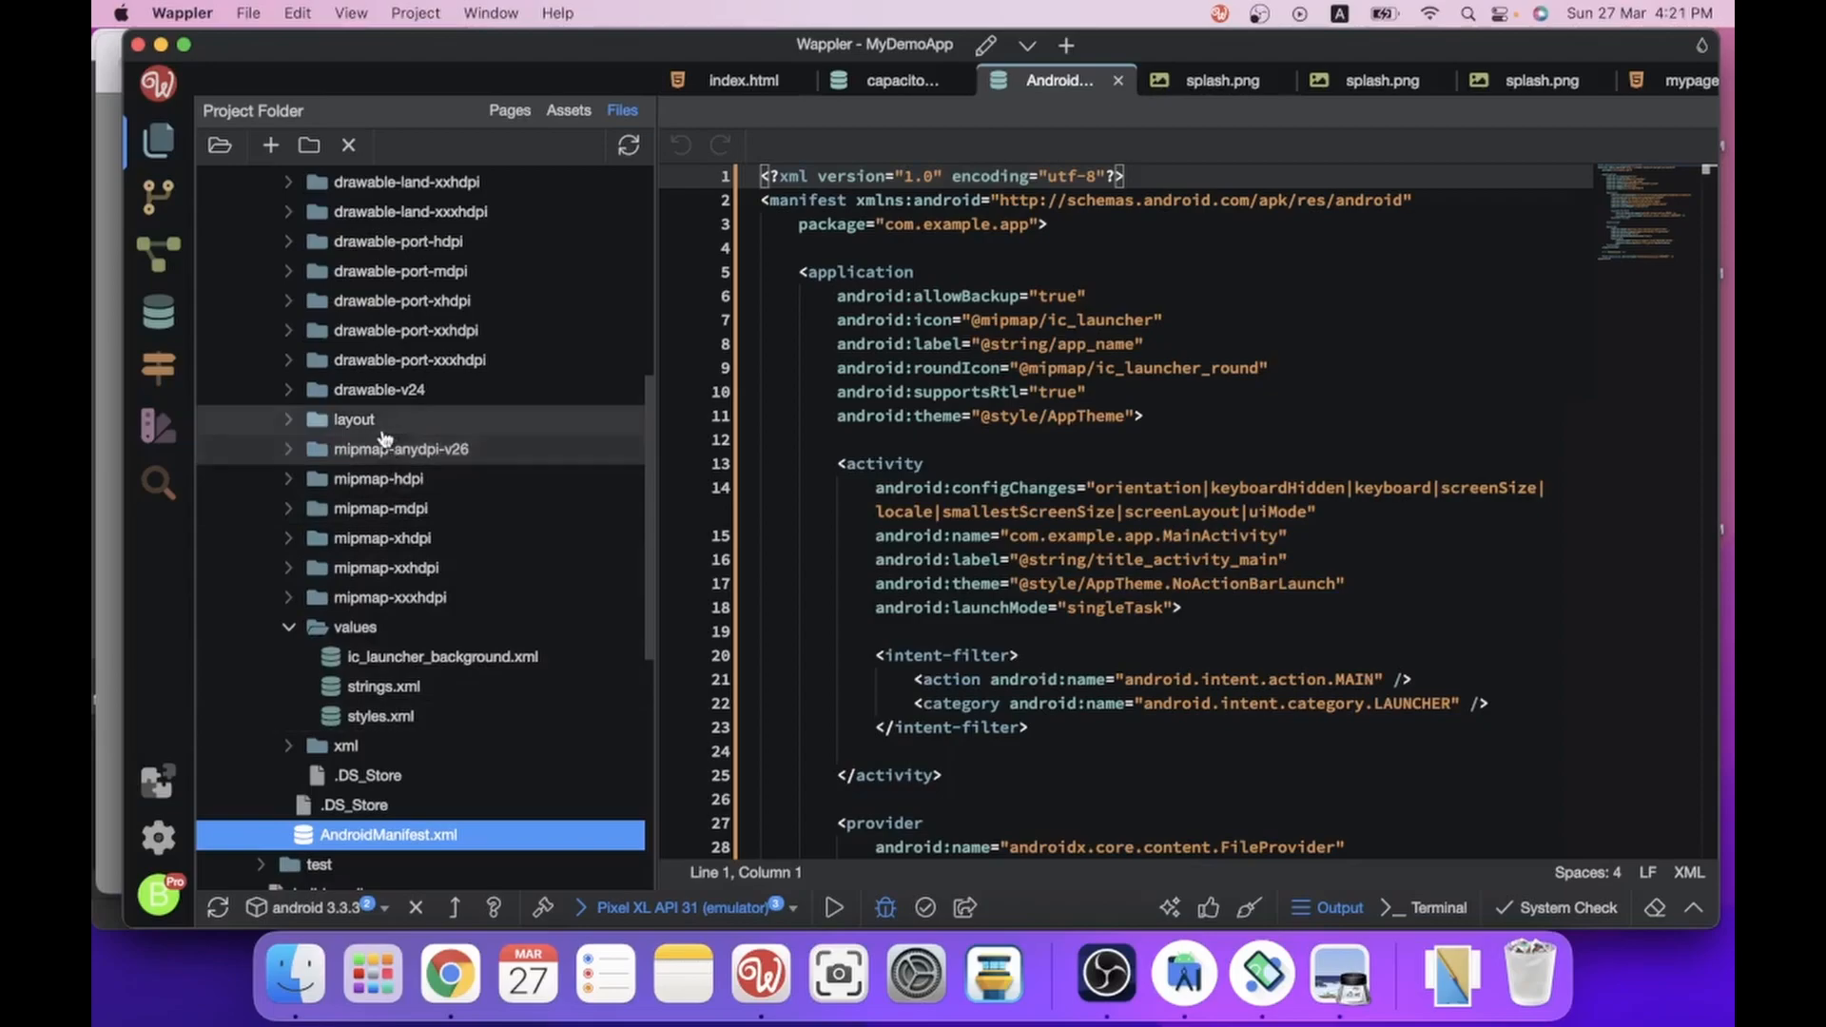
left_click(416, 687)
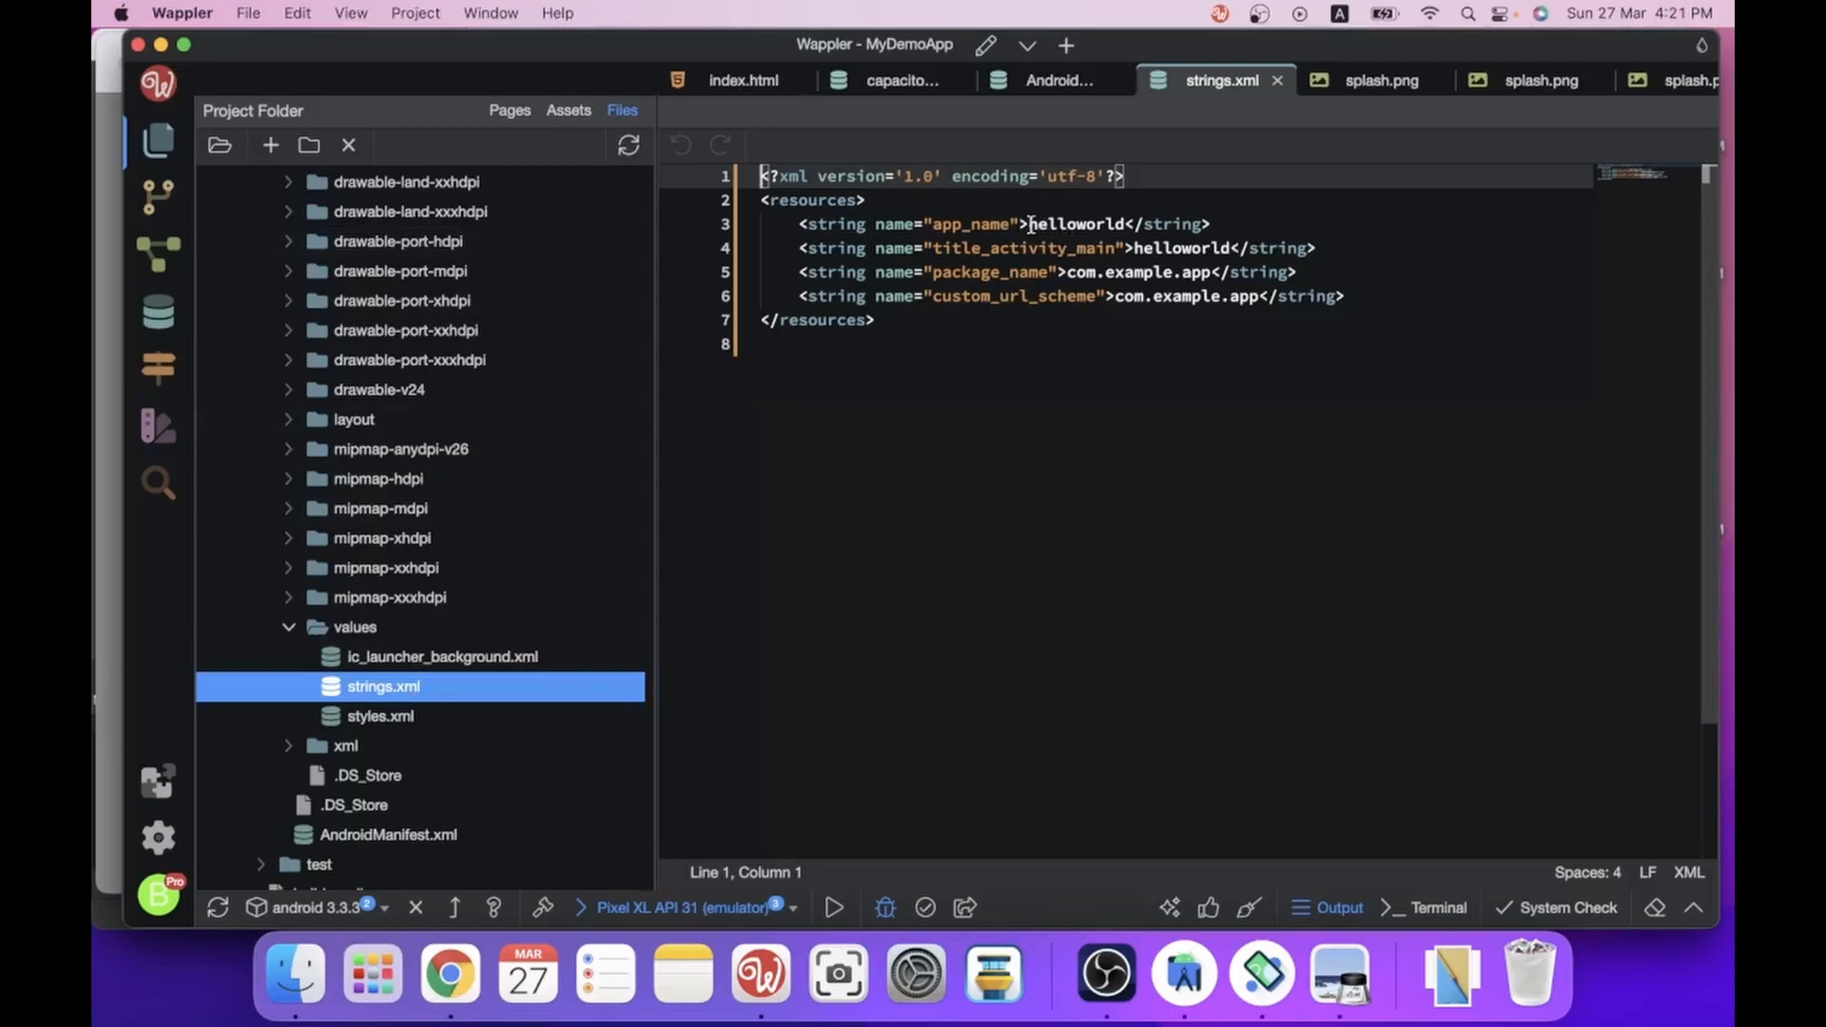
left_click_drag(1030, 226, 1124, 220)
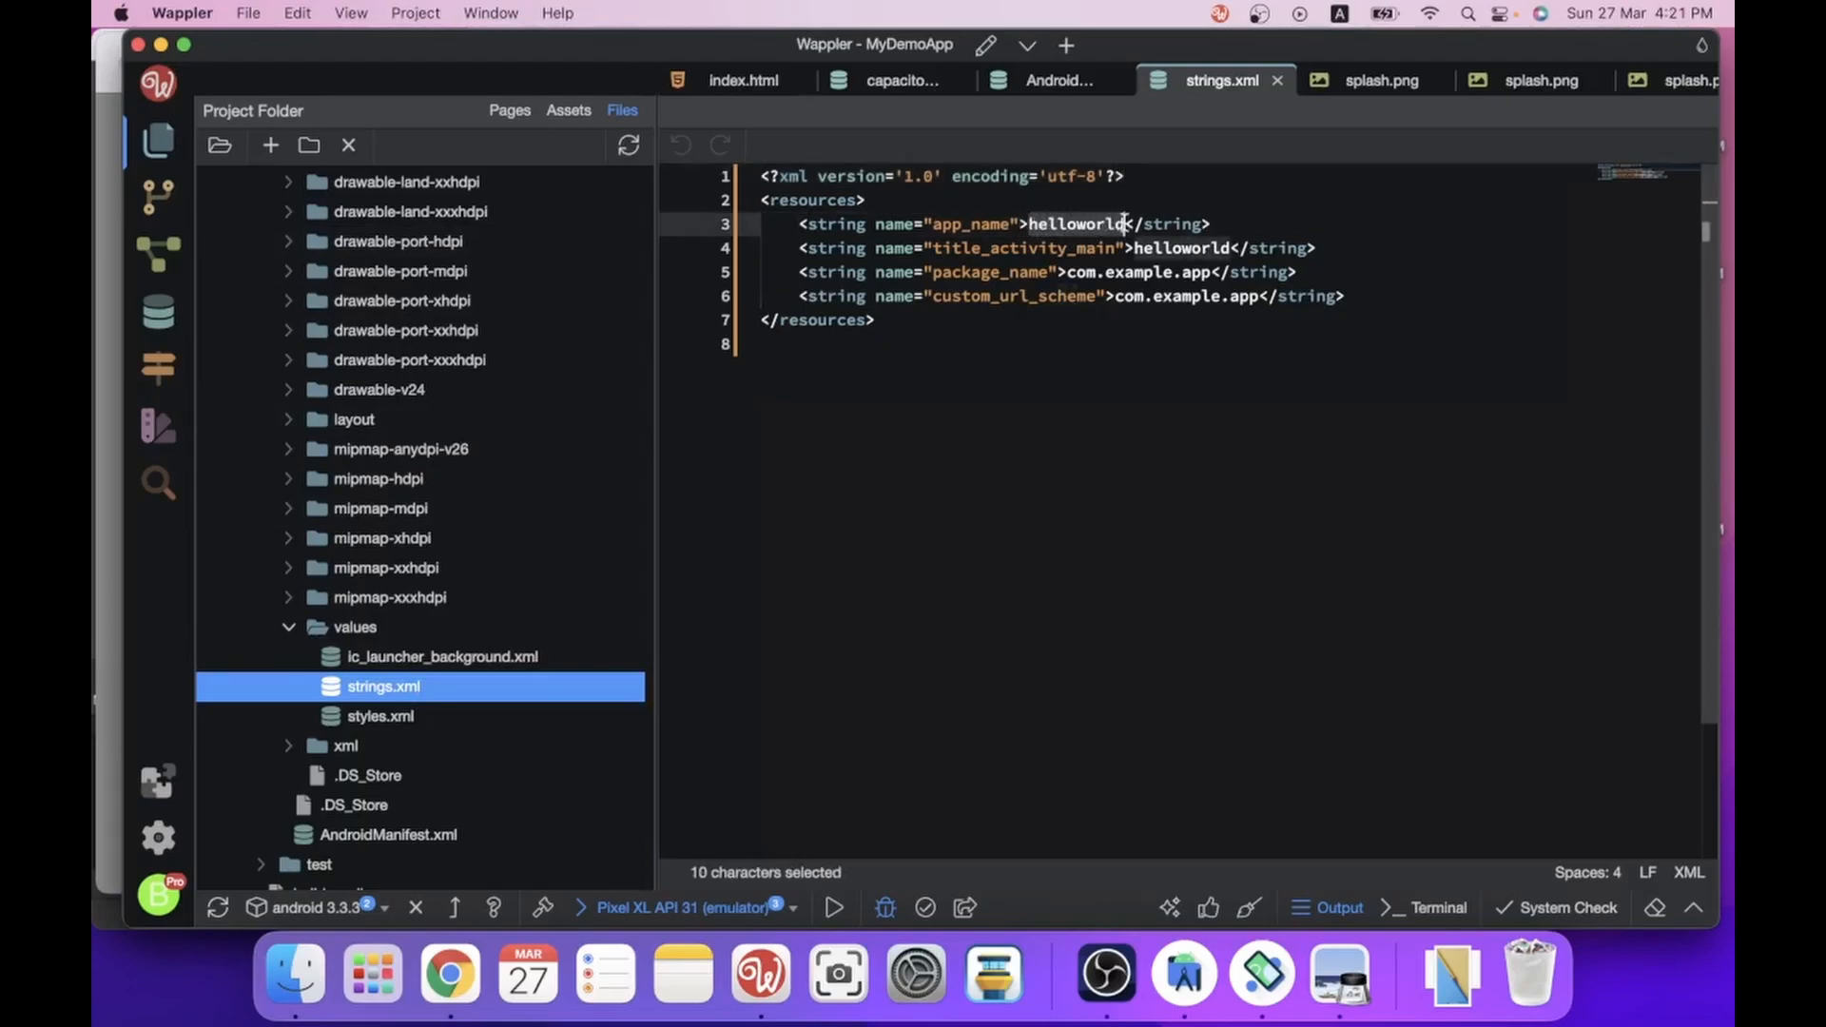
type("My")
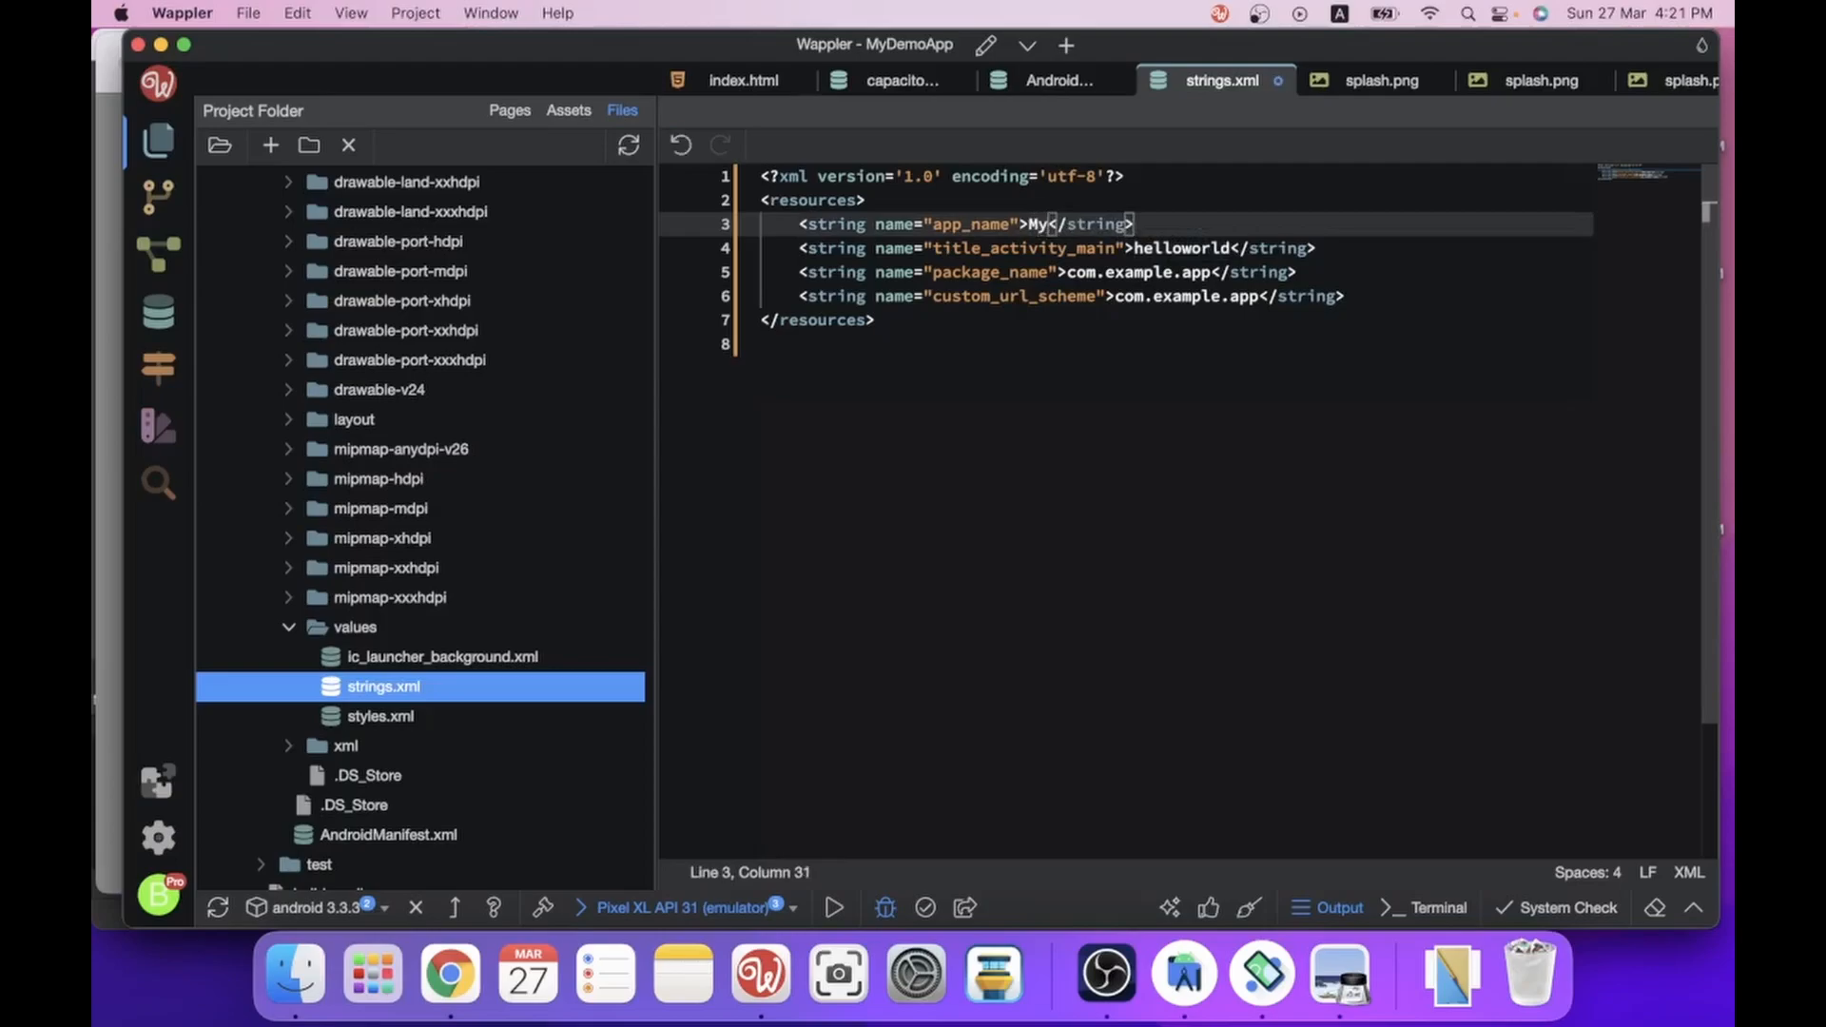
type("DemoApp")
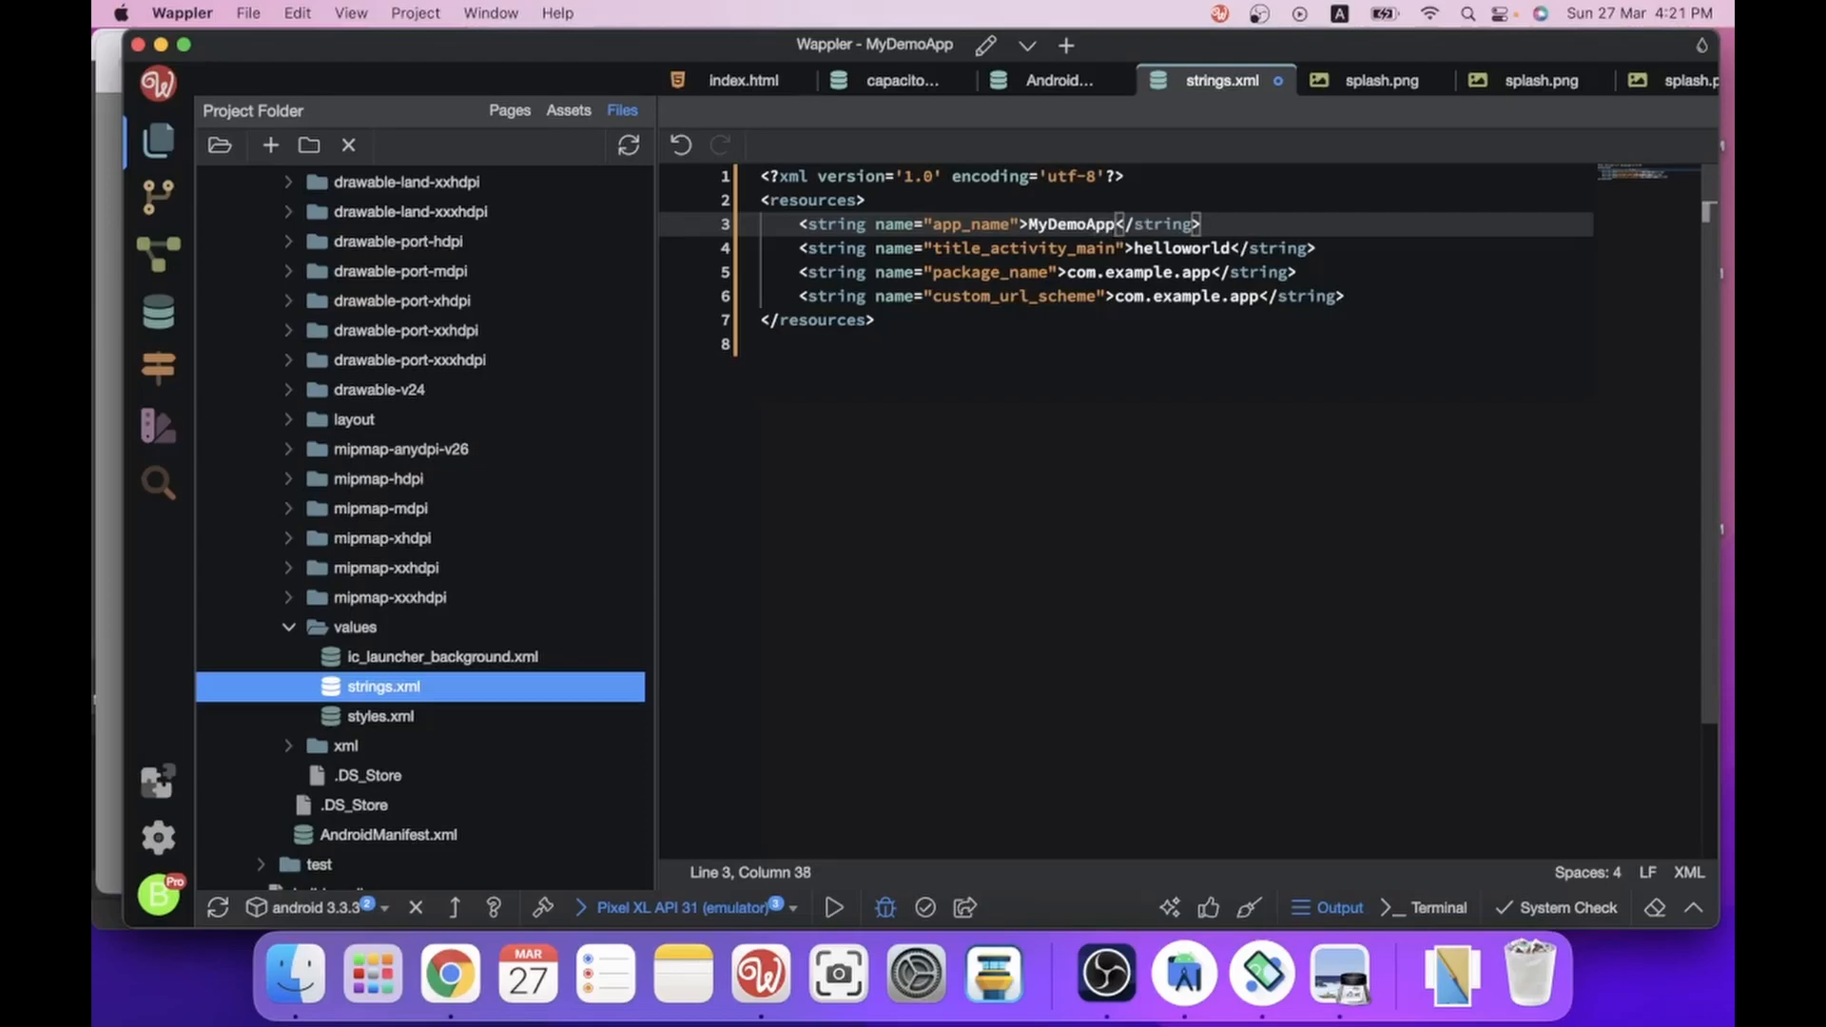
Copy MyDemoApp from app_name over the title_activity_main value, remove the leftover leading h, and save strings.xml.
left_click_drag(1028, 226, 1111, 228)
key("super+c")
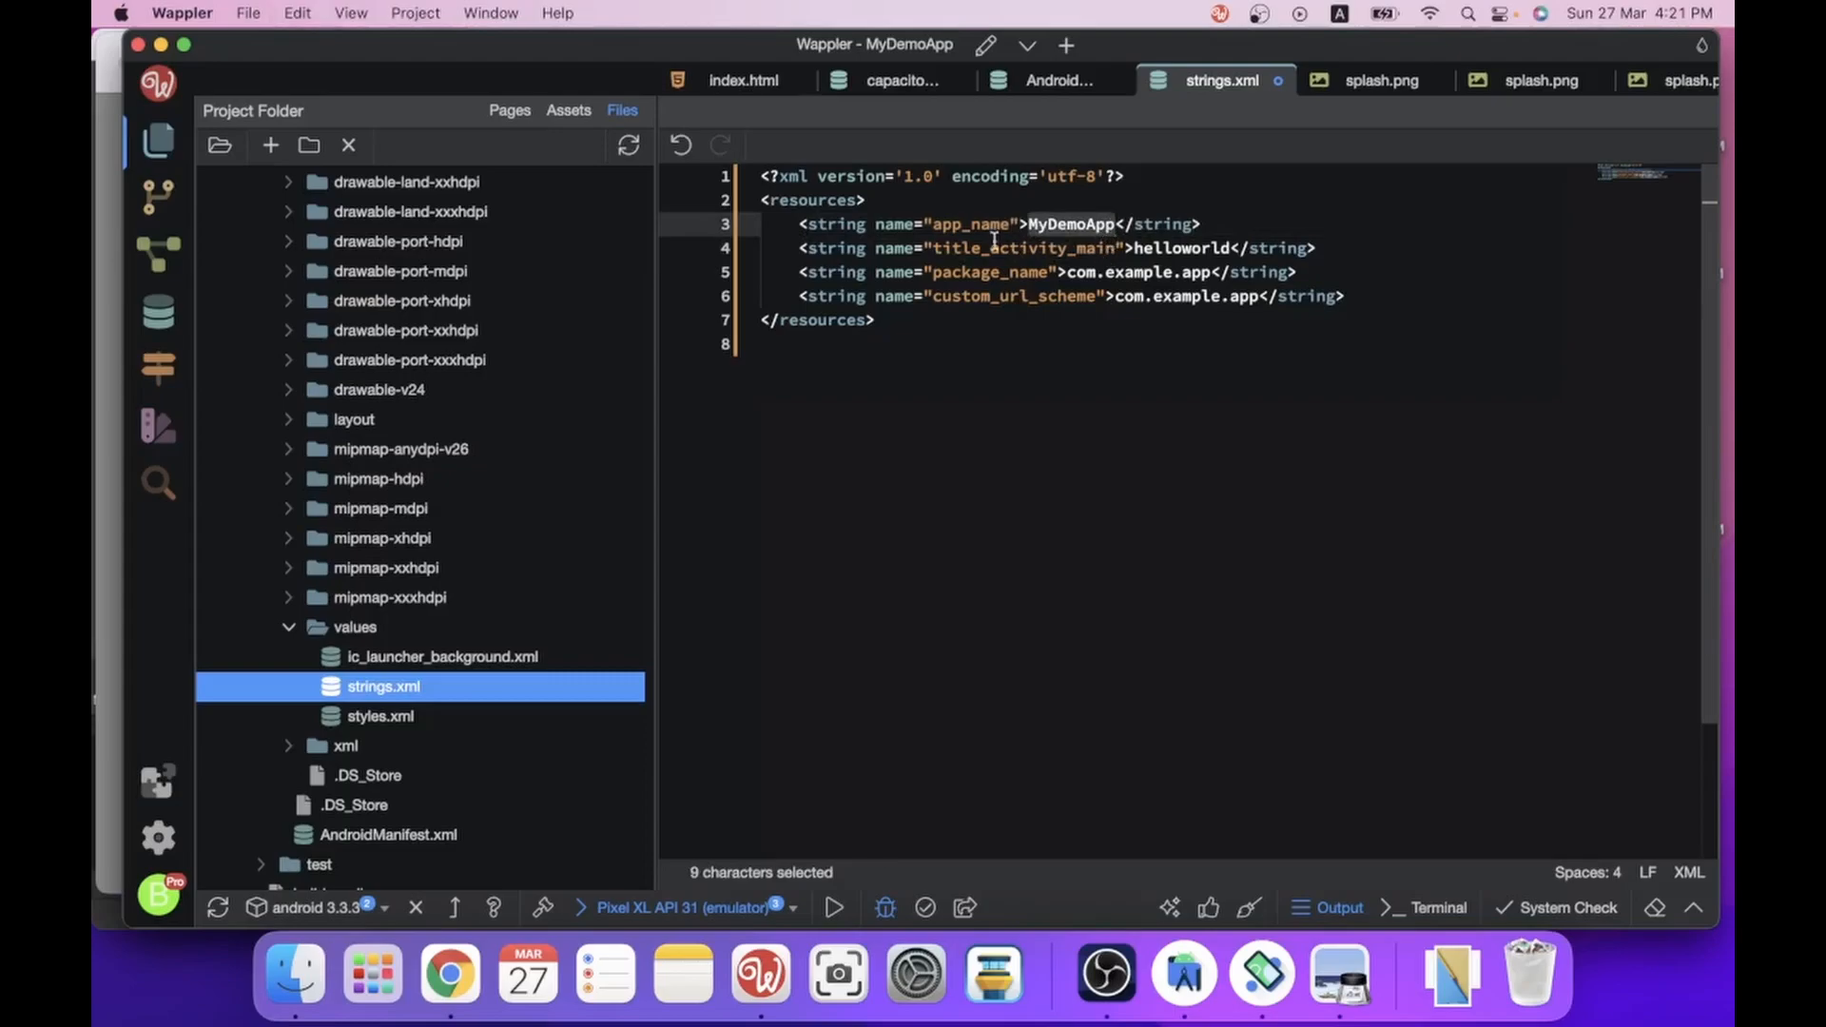
left_click_drag(885, 248, 1086, 247)
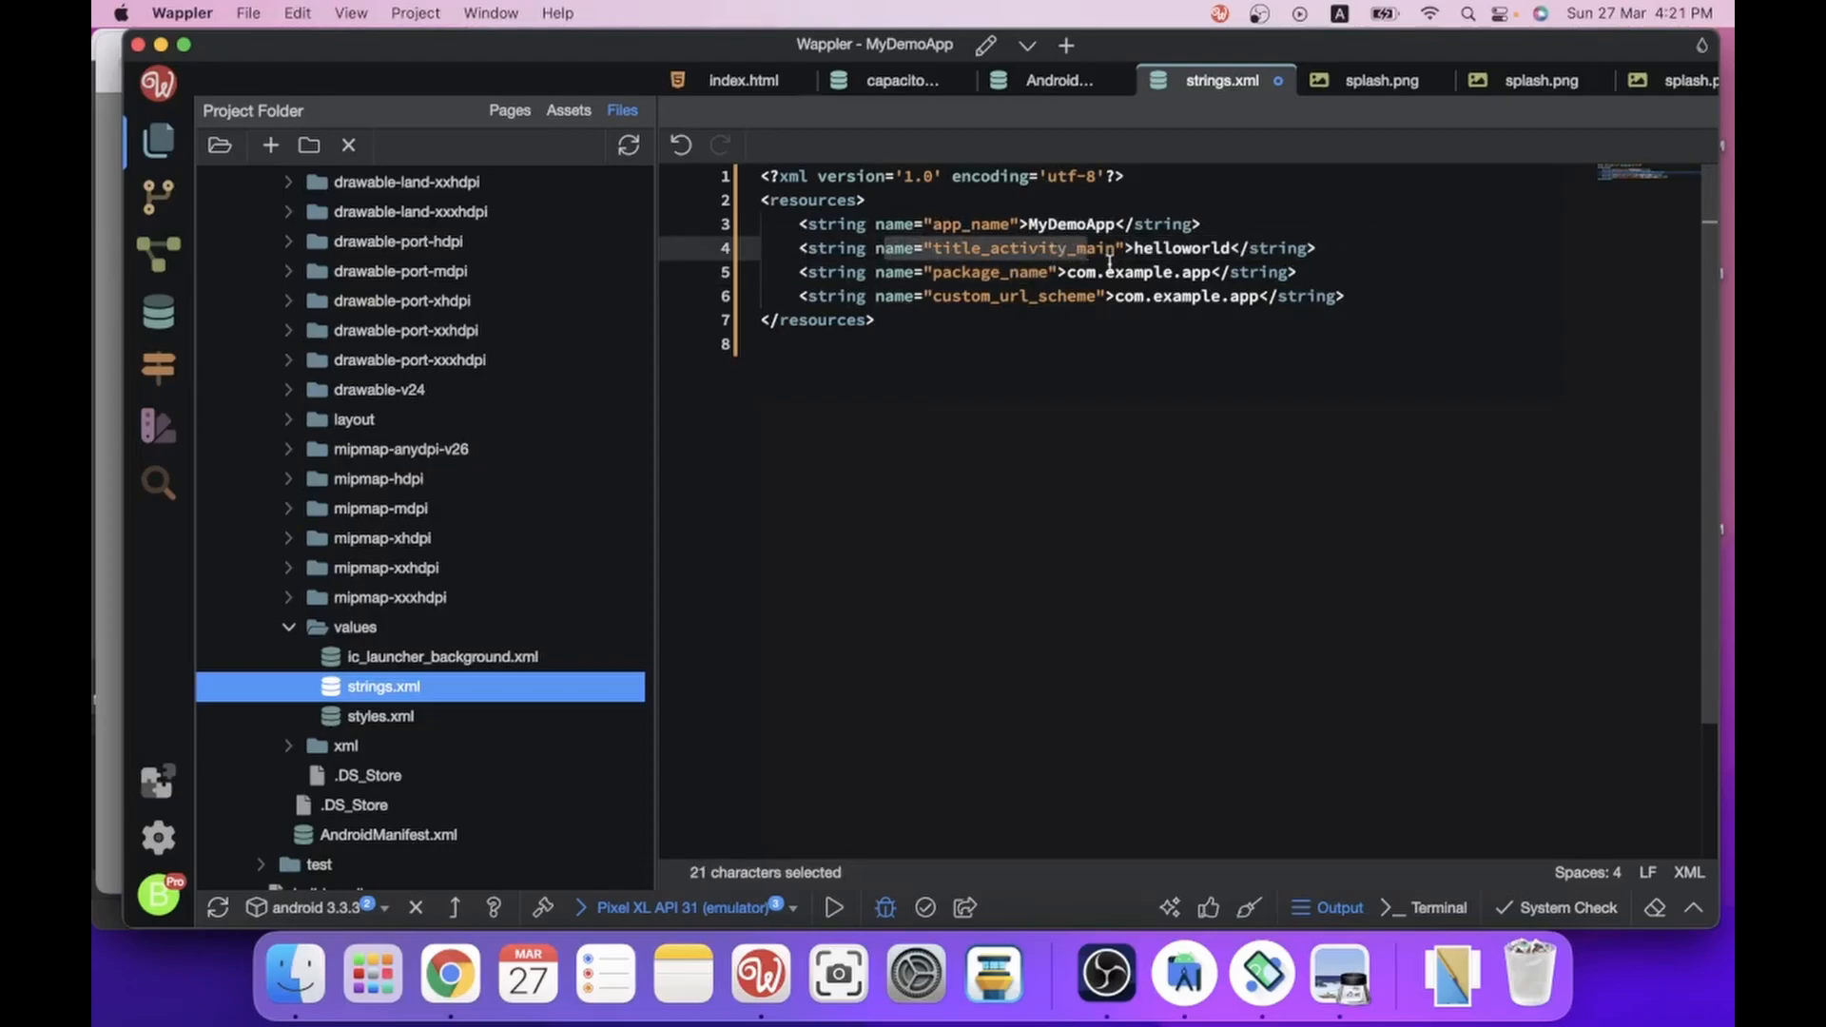
left_click_drag(1141, 249, 1231, 249)
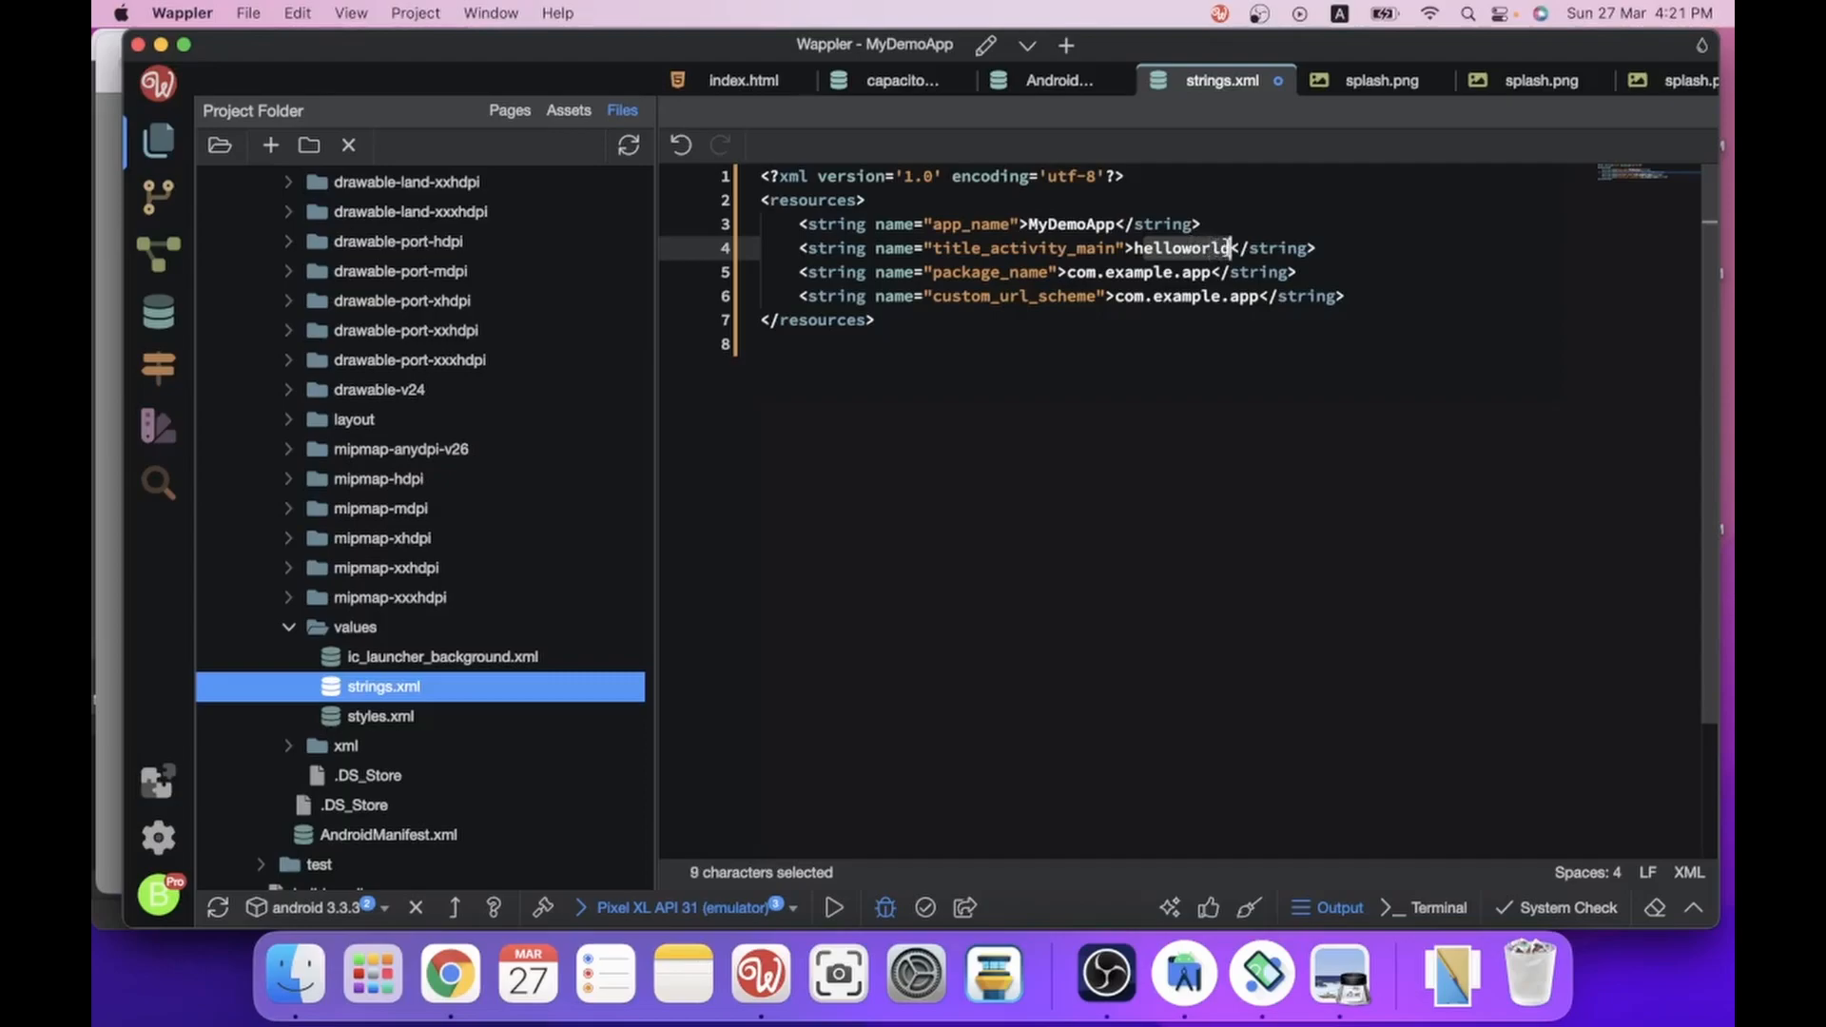
key("super+v")
left_click(1318, 442)
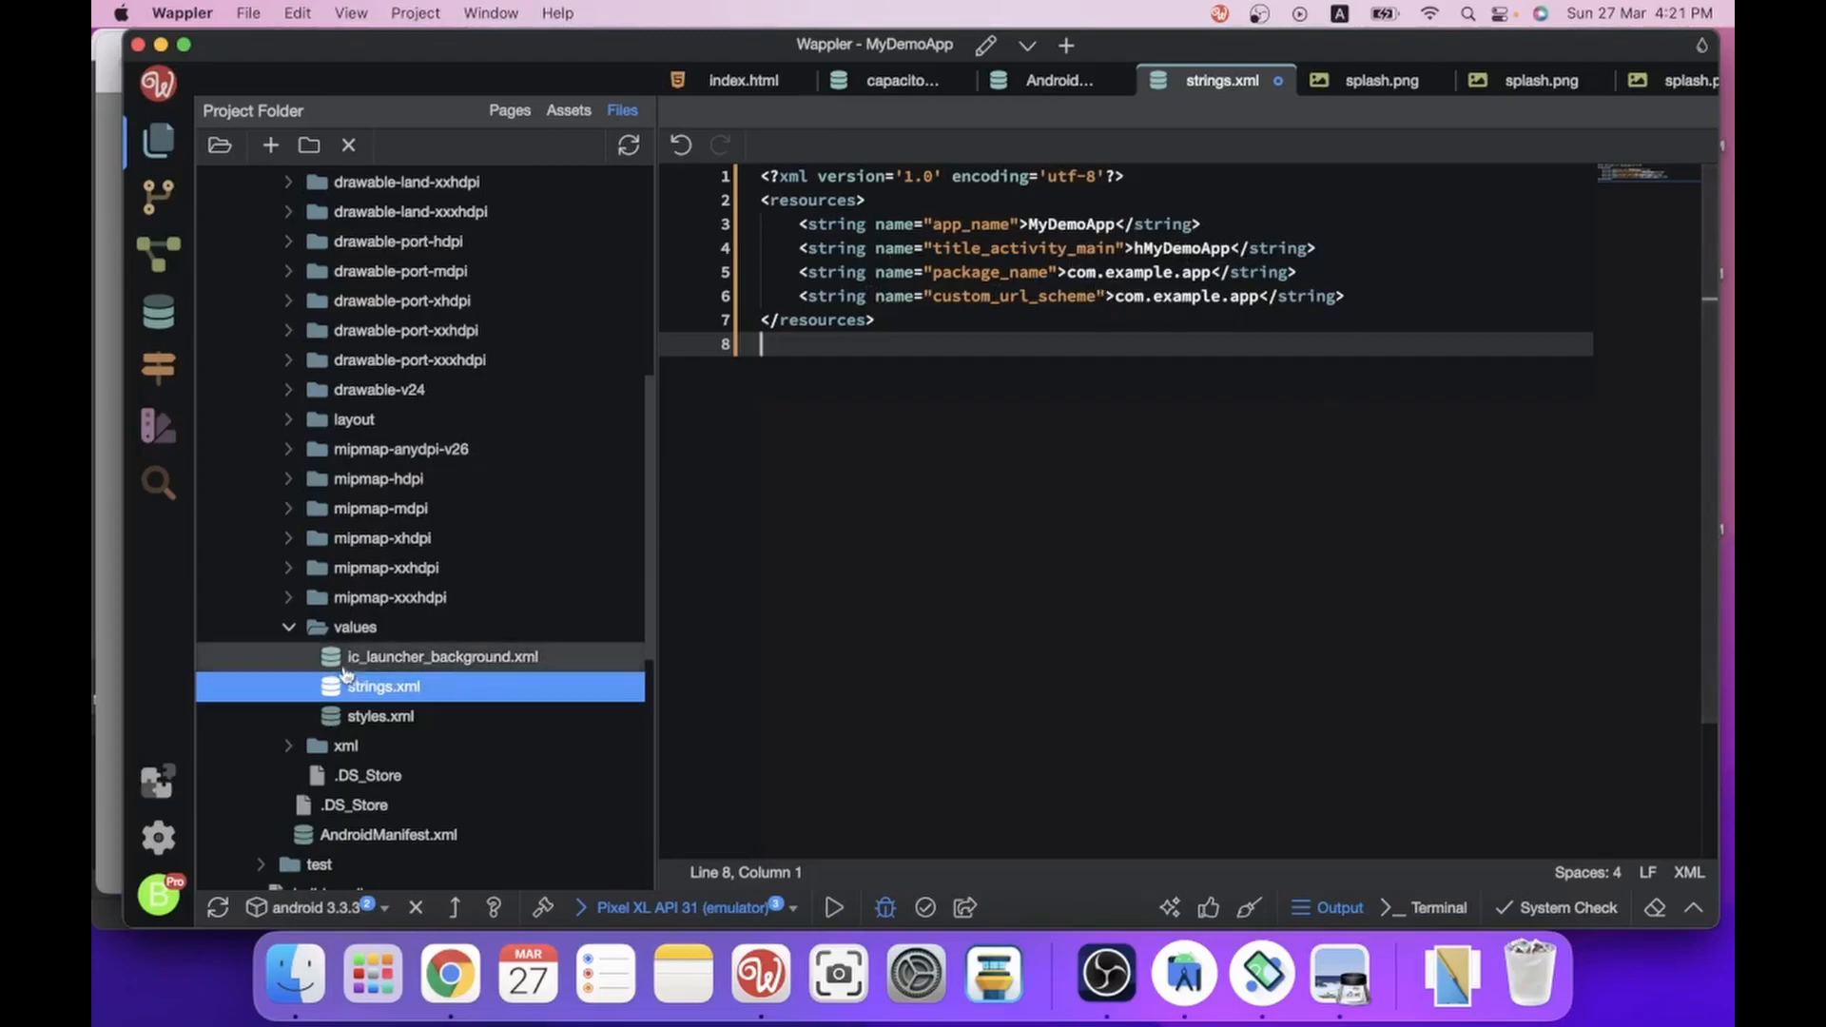
type("s")
key("super+s")
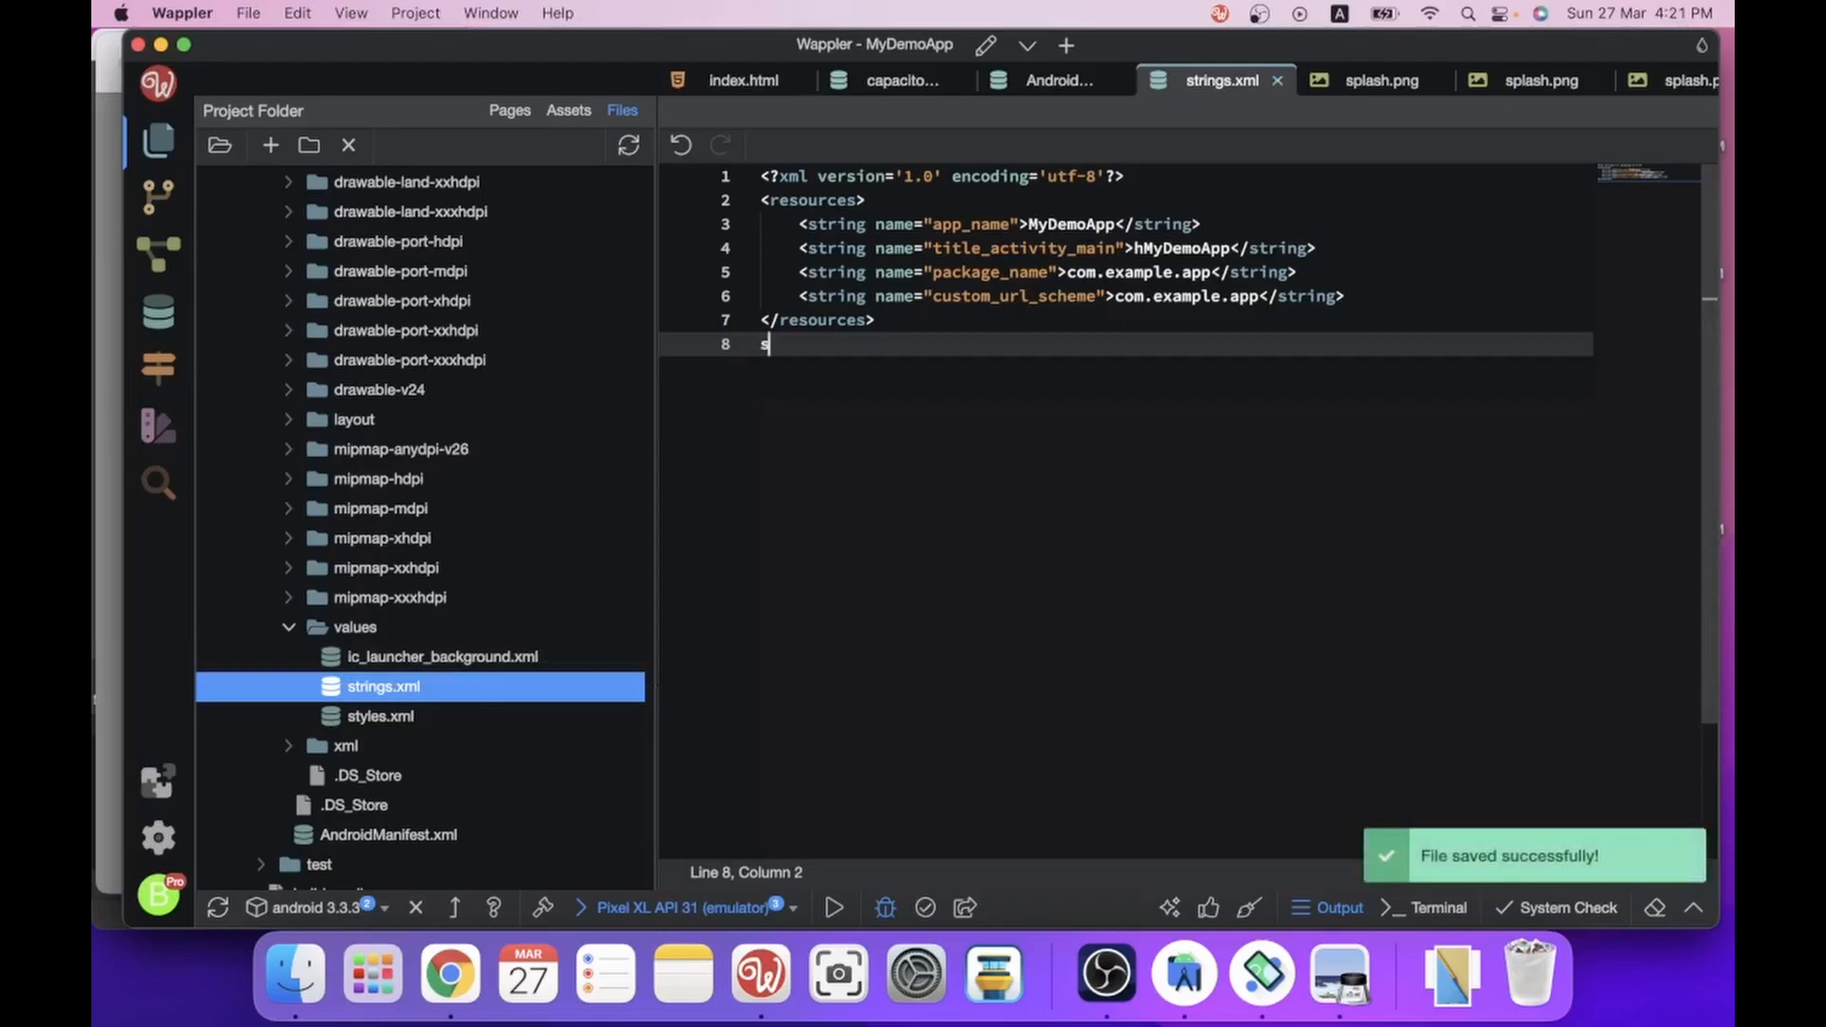
left_click(1144, 248)
key("BackSpace")
left_click(1247, 384)
key("super+s")
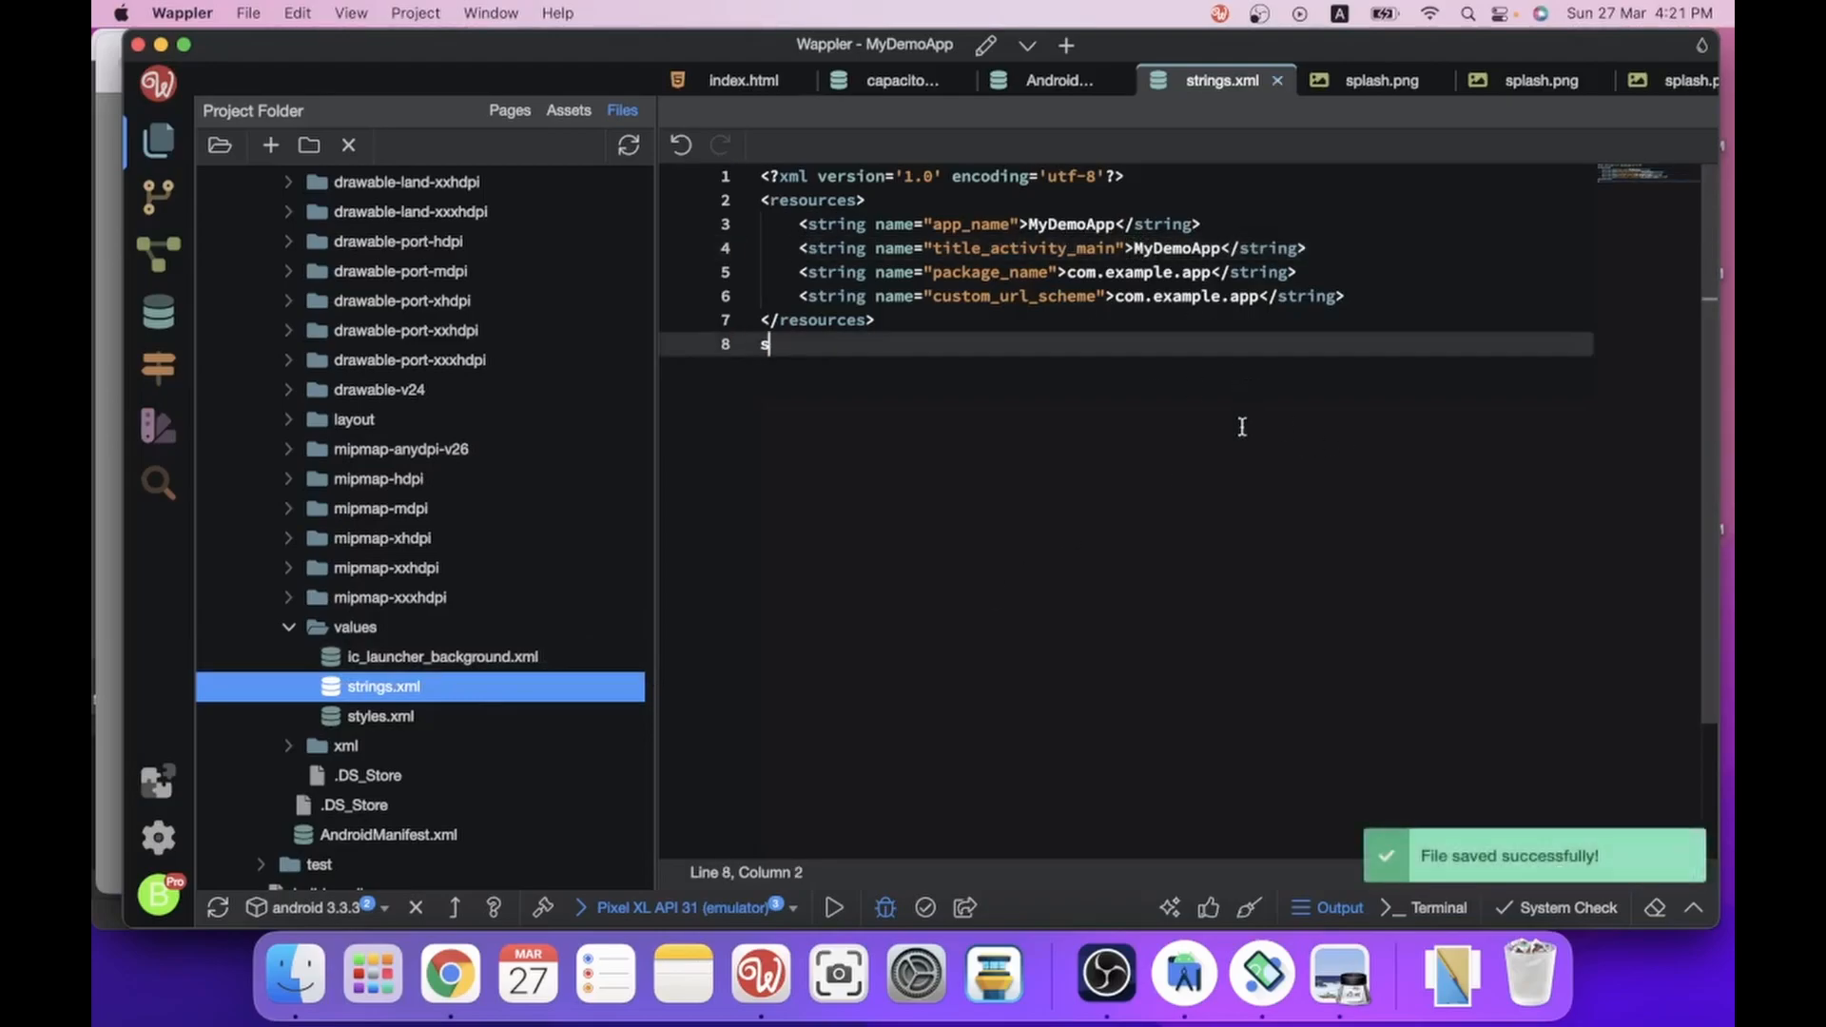
Try to run the Android project, delete the stray s on line 8 of strings.xml, and save the file.
left_click(834, 910)
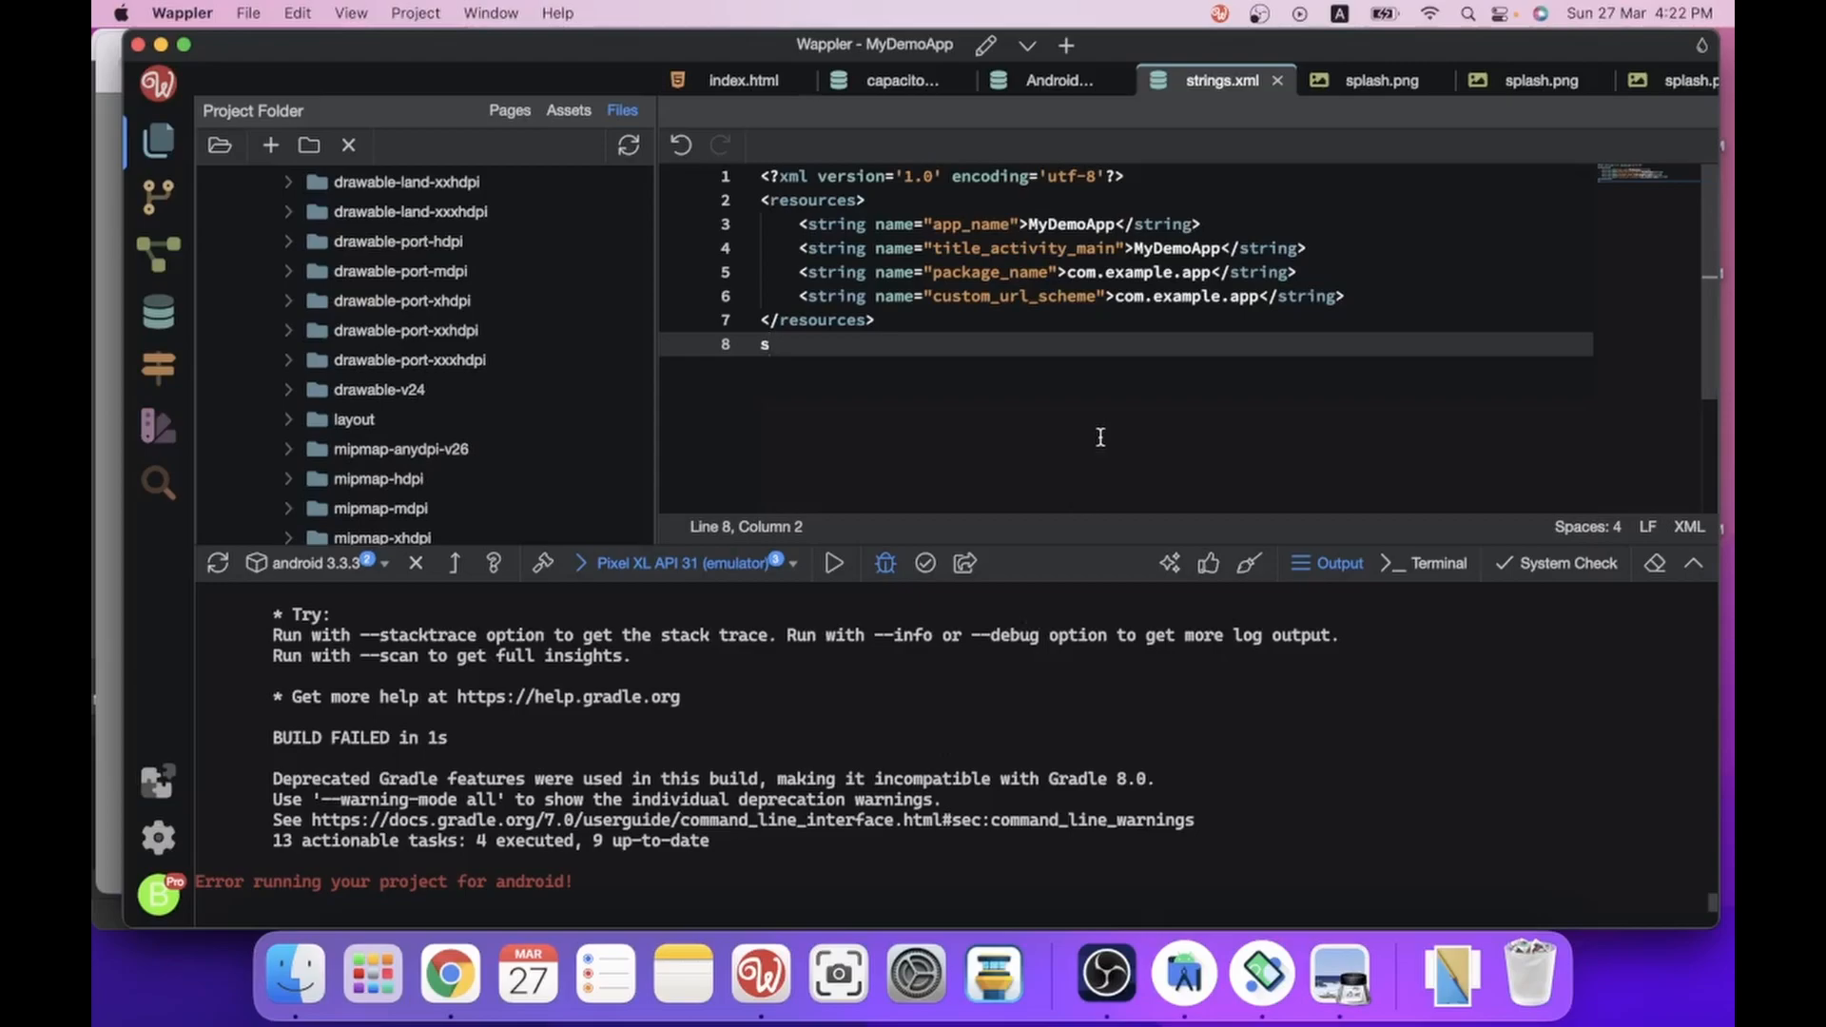
key("super+s")
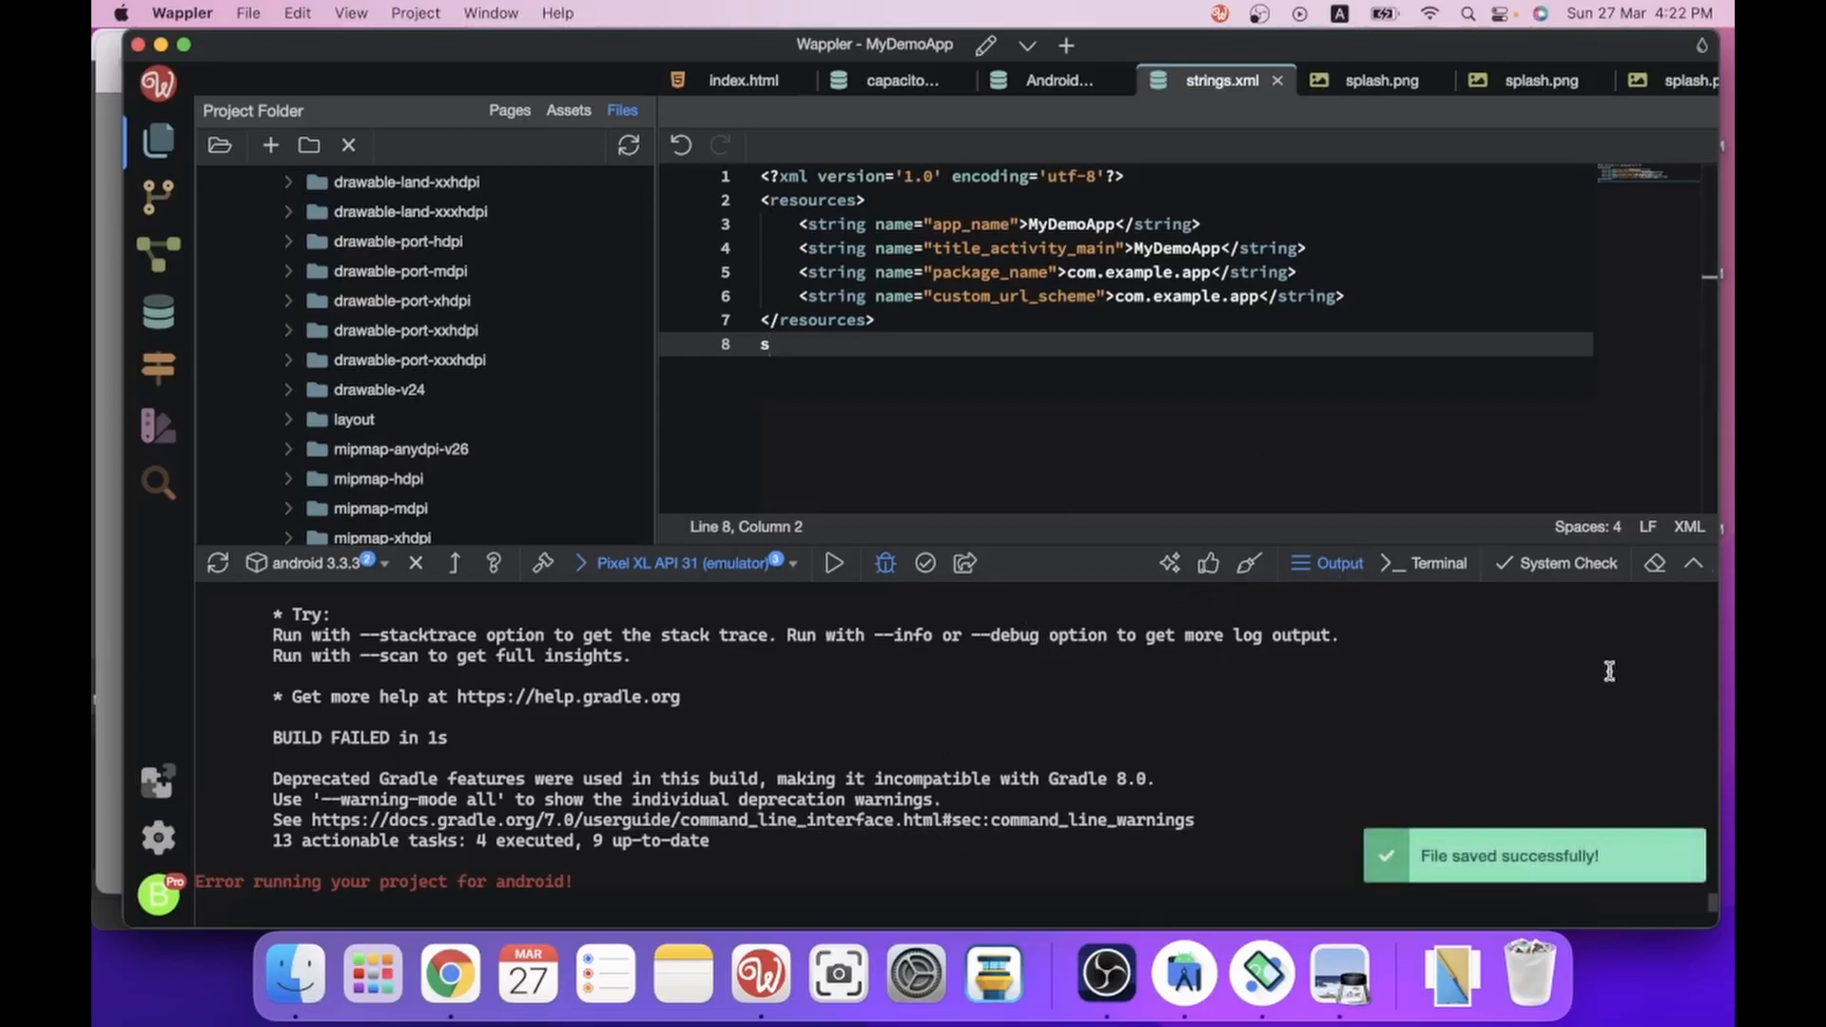
left_click(1694, 568)
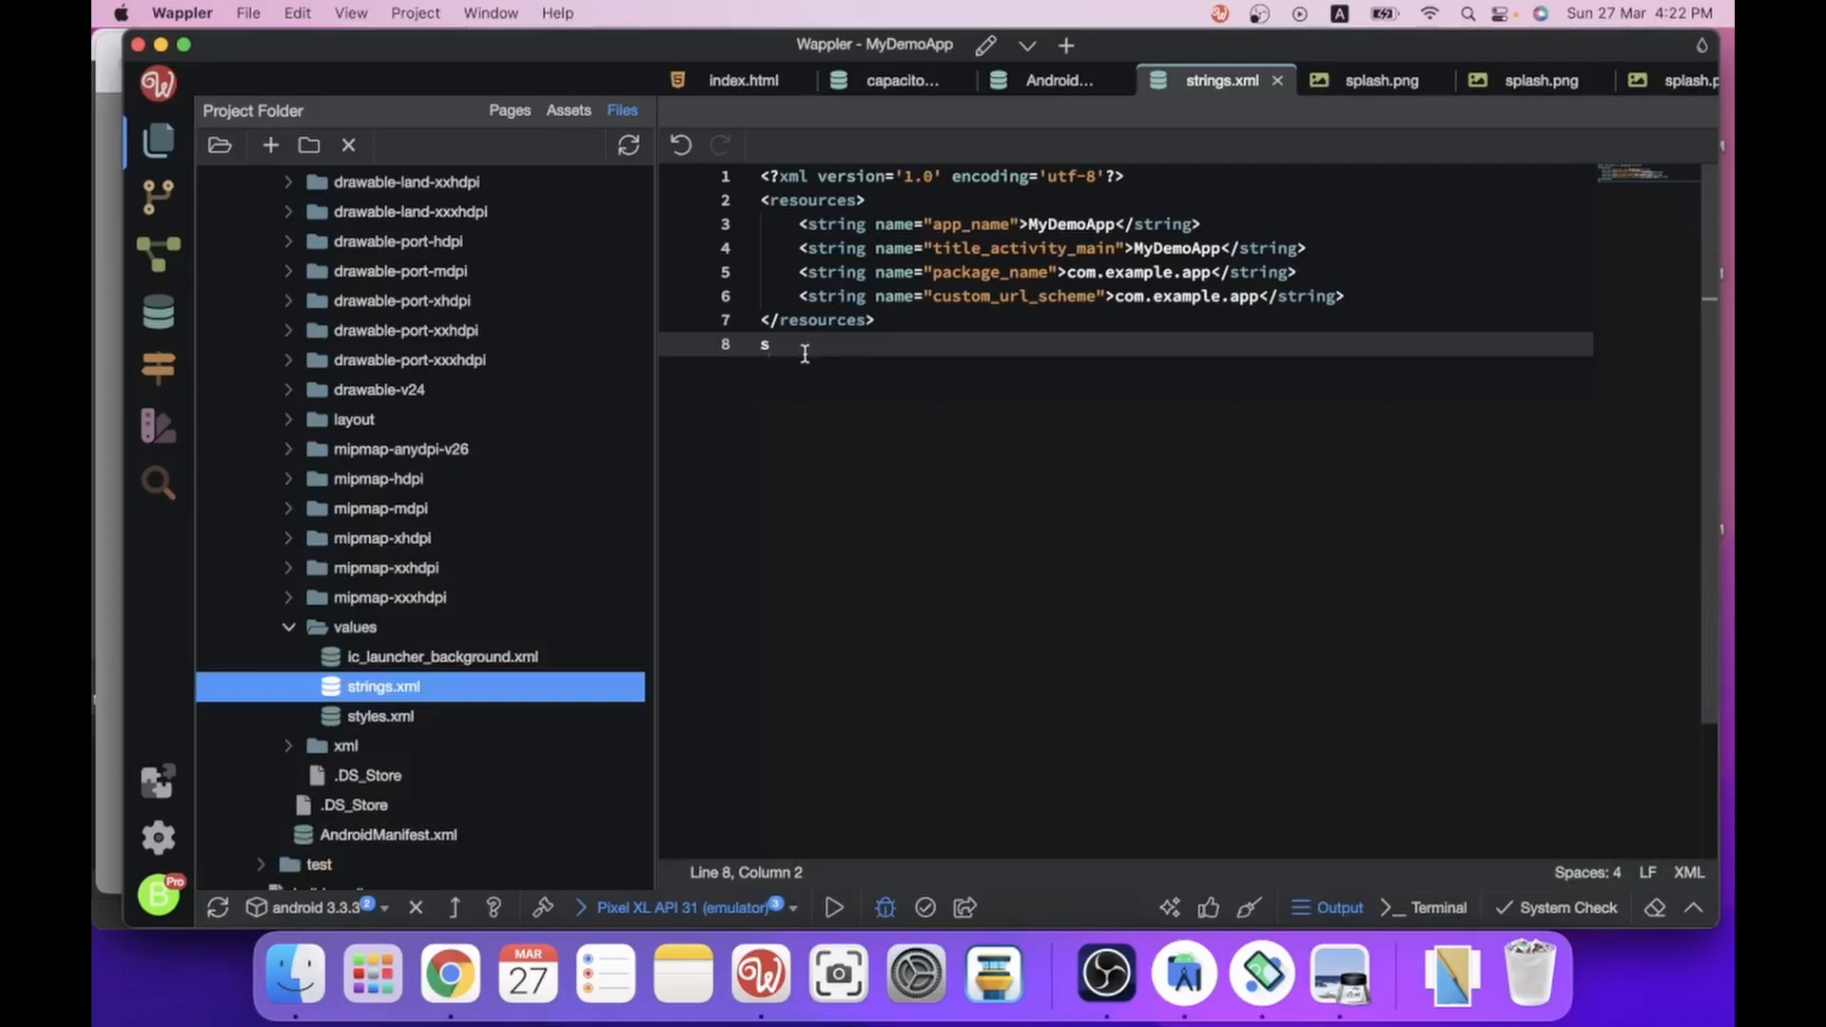
key("BackSpace")
key("super+s")
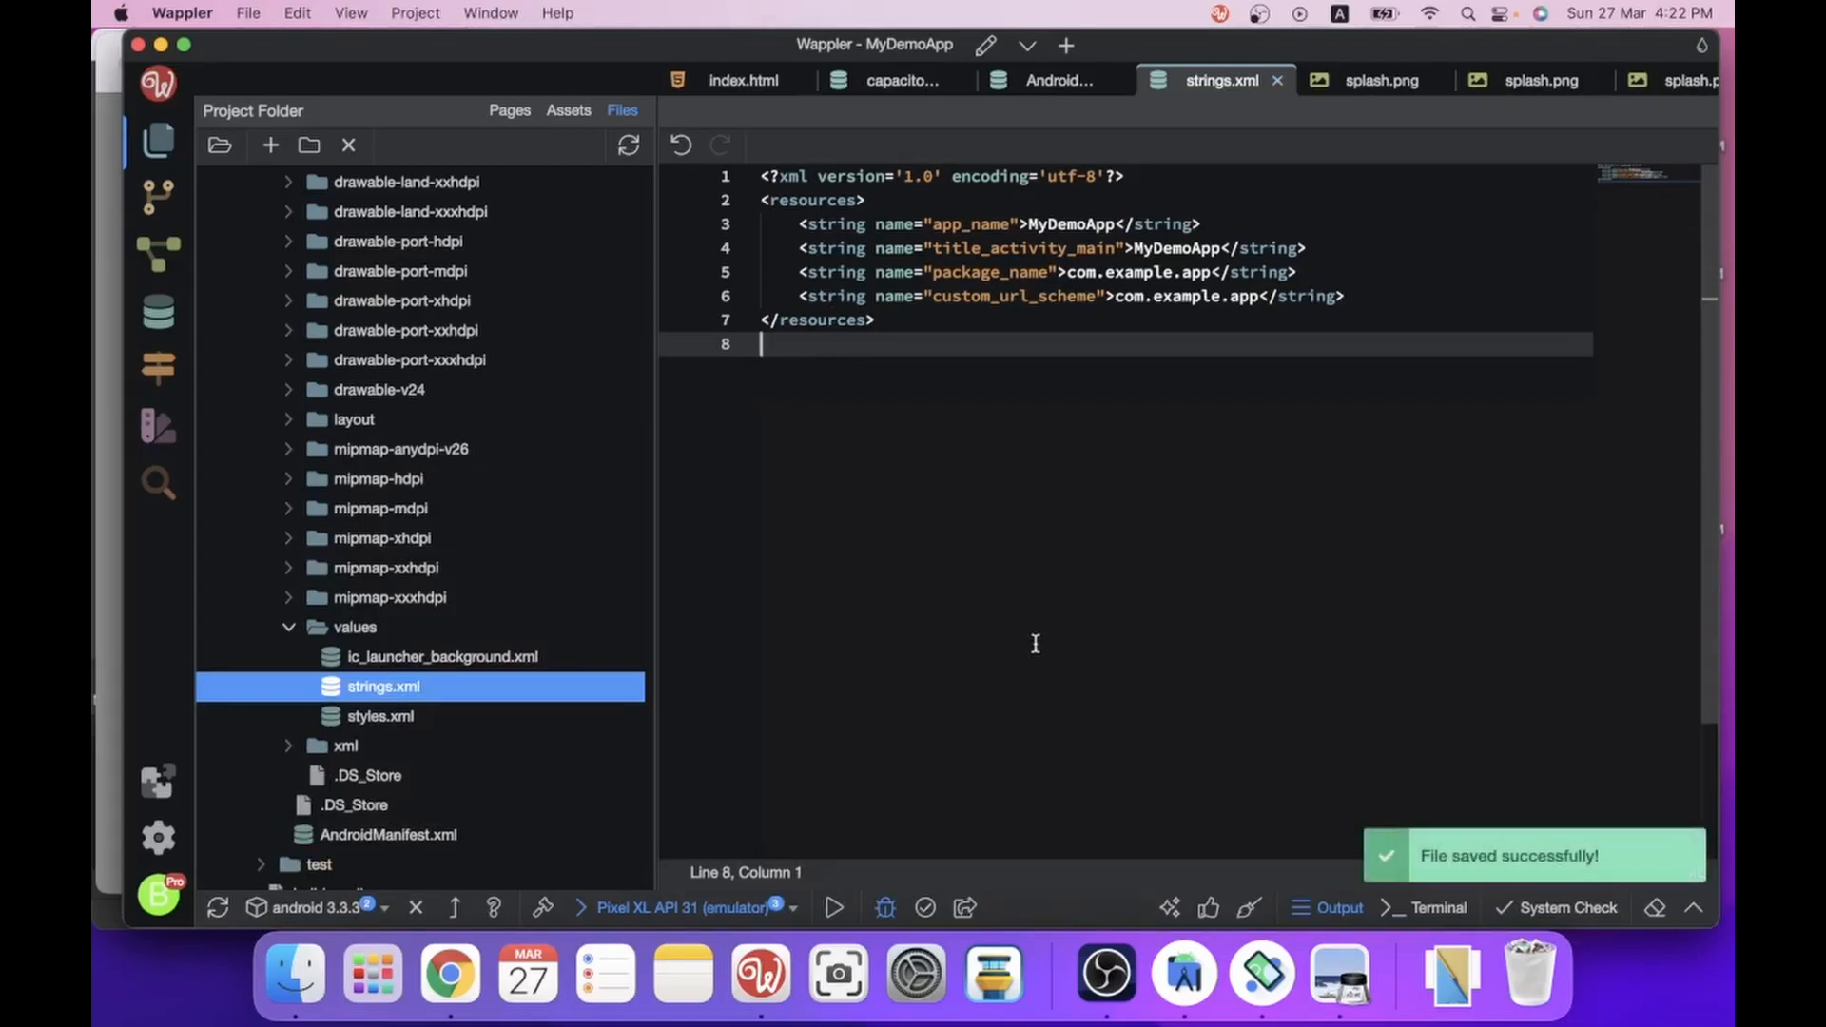
Run the Android project, check the app's name in the emulator's app list, and start MyDemoApp from there.
left_click(833, 911)
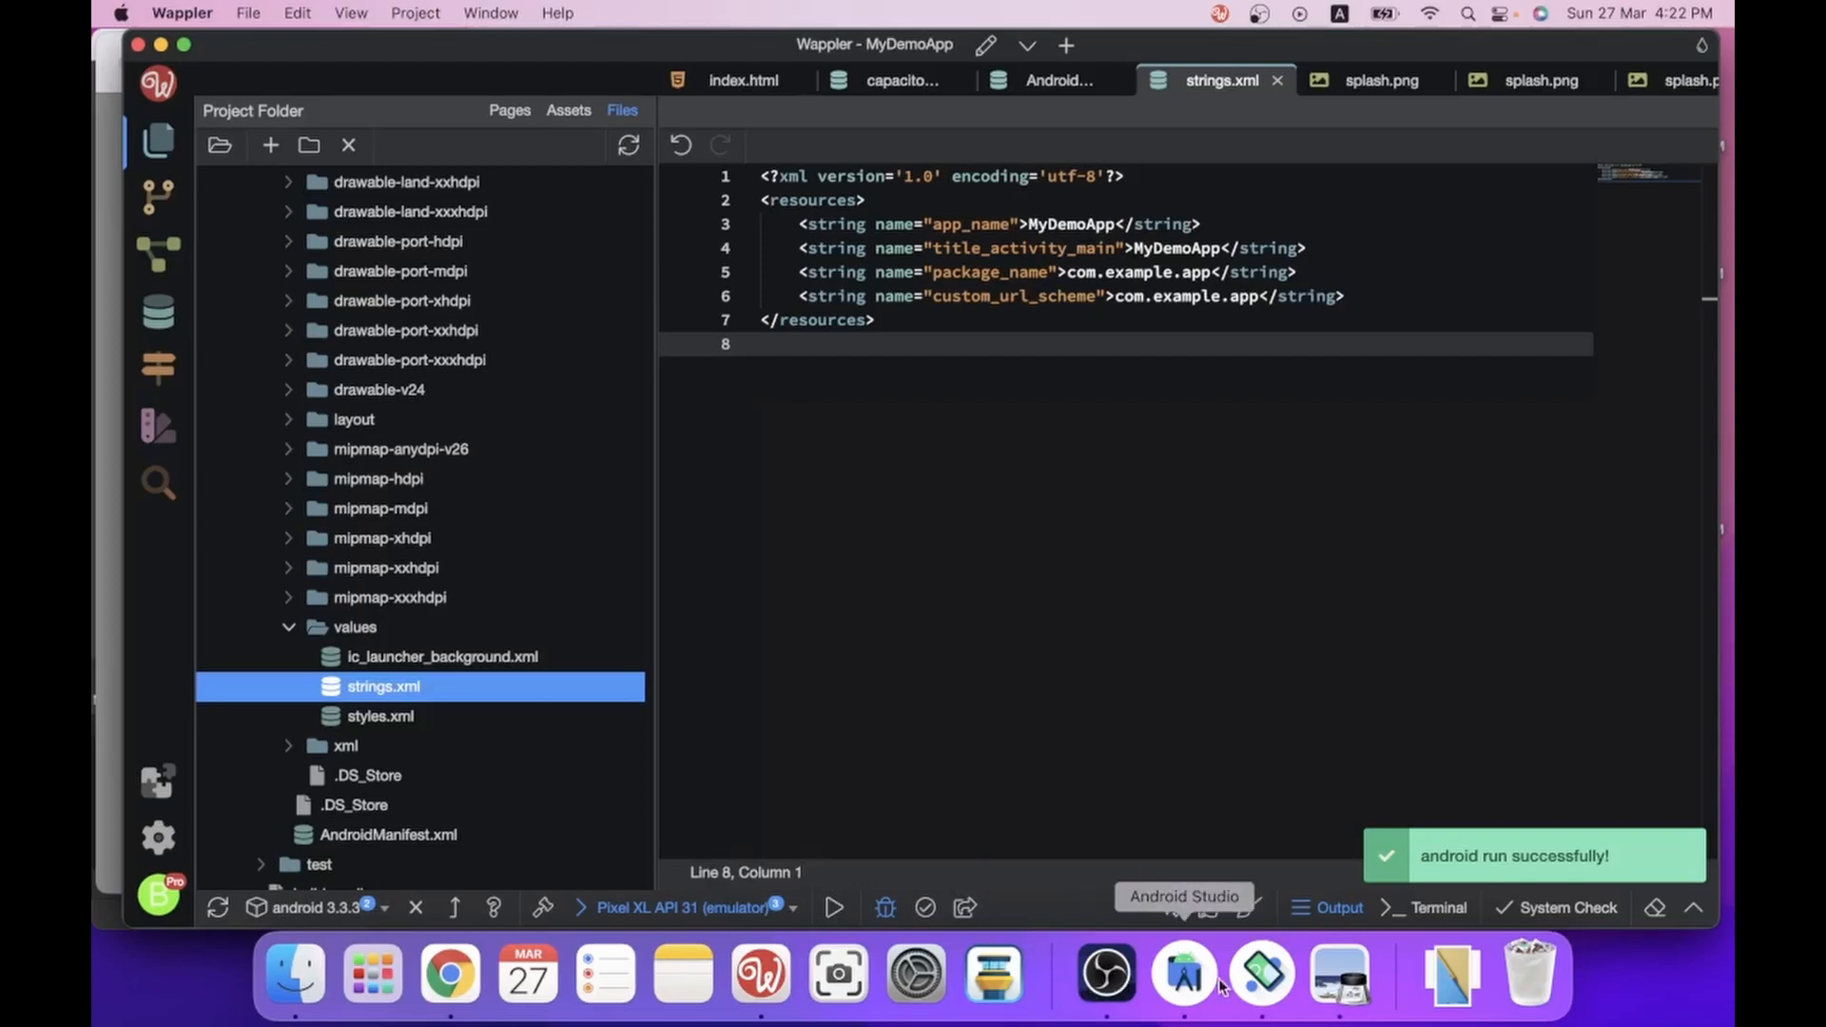
left_click(1288, 994)
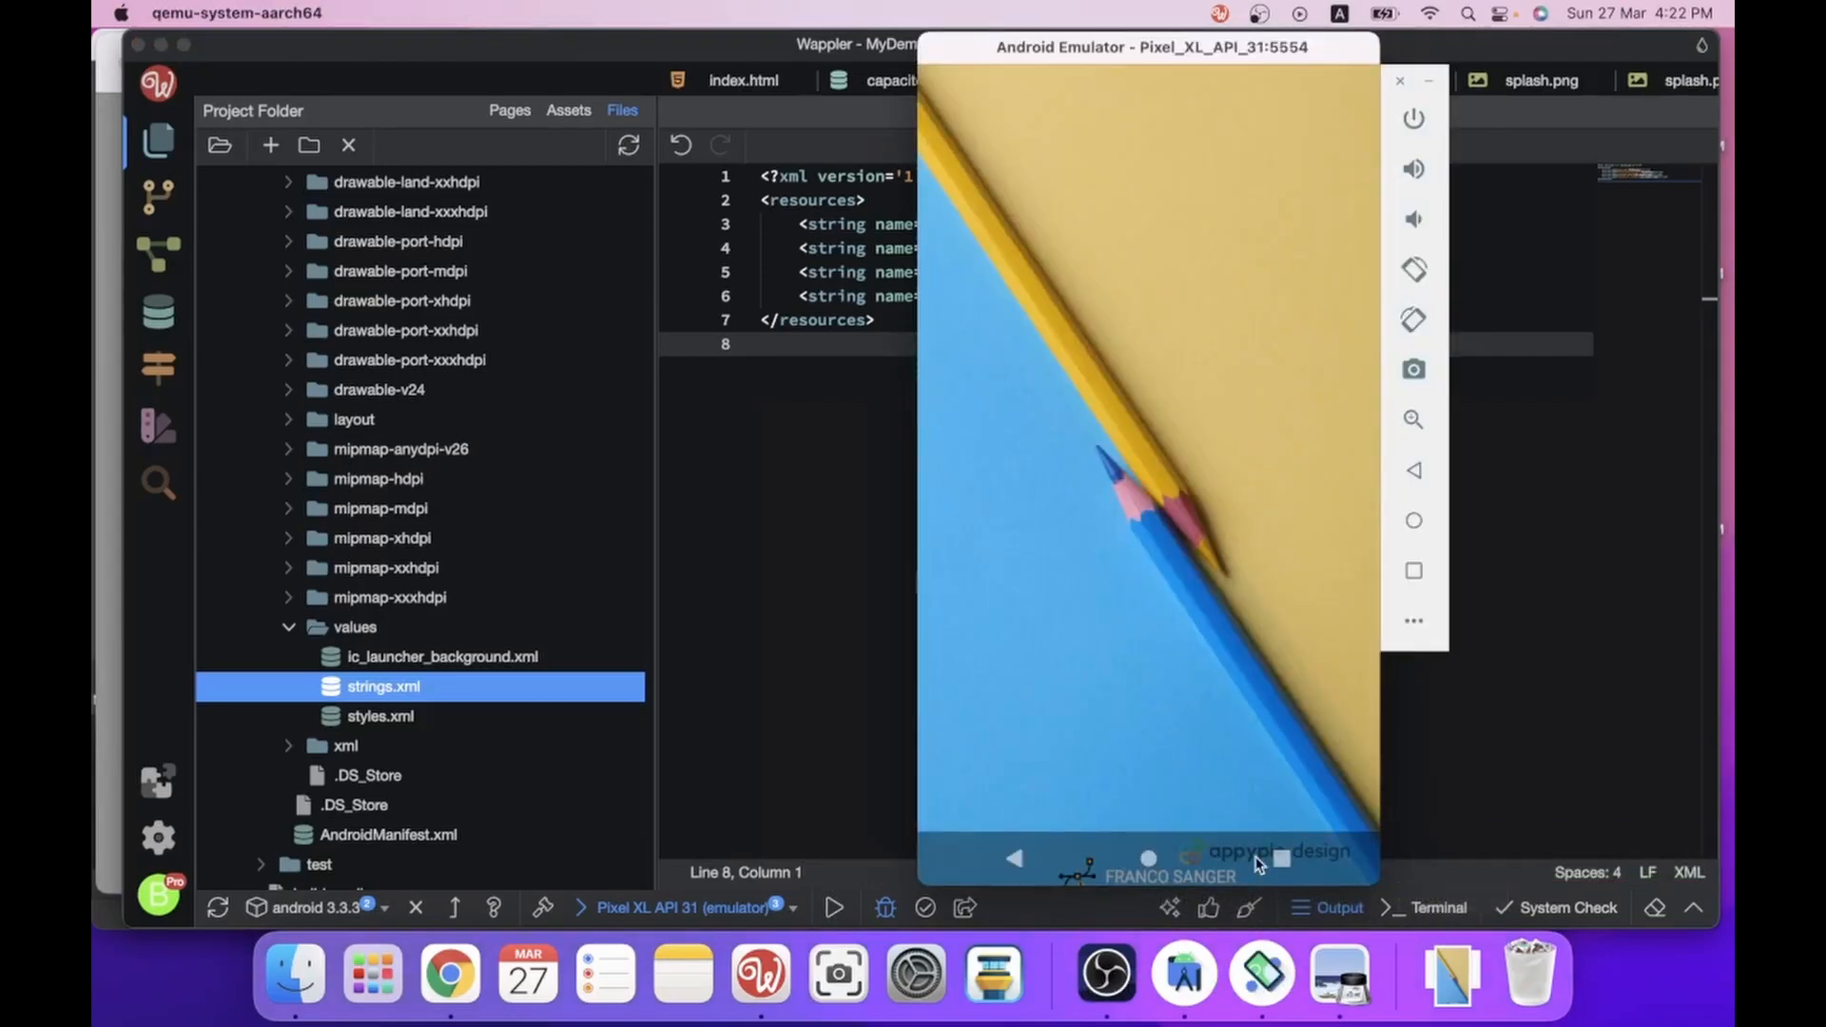
left_click(1281, 859)
left_click_drag(1174, 632, 1206, 105)
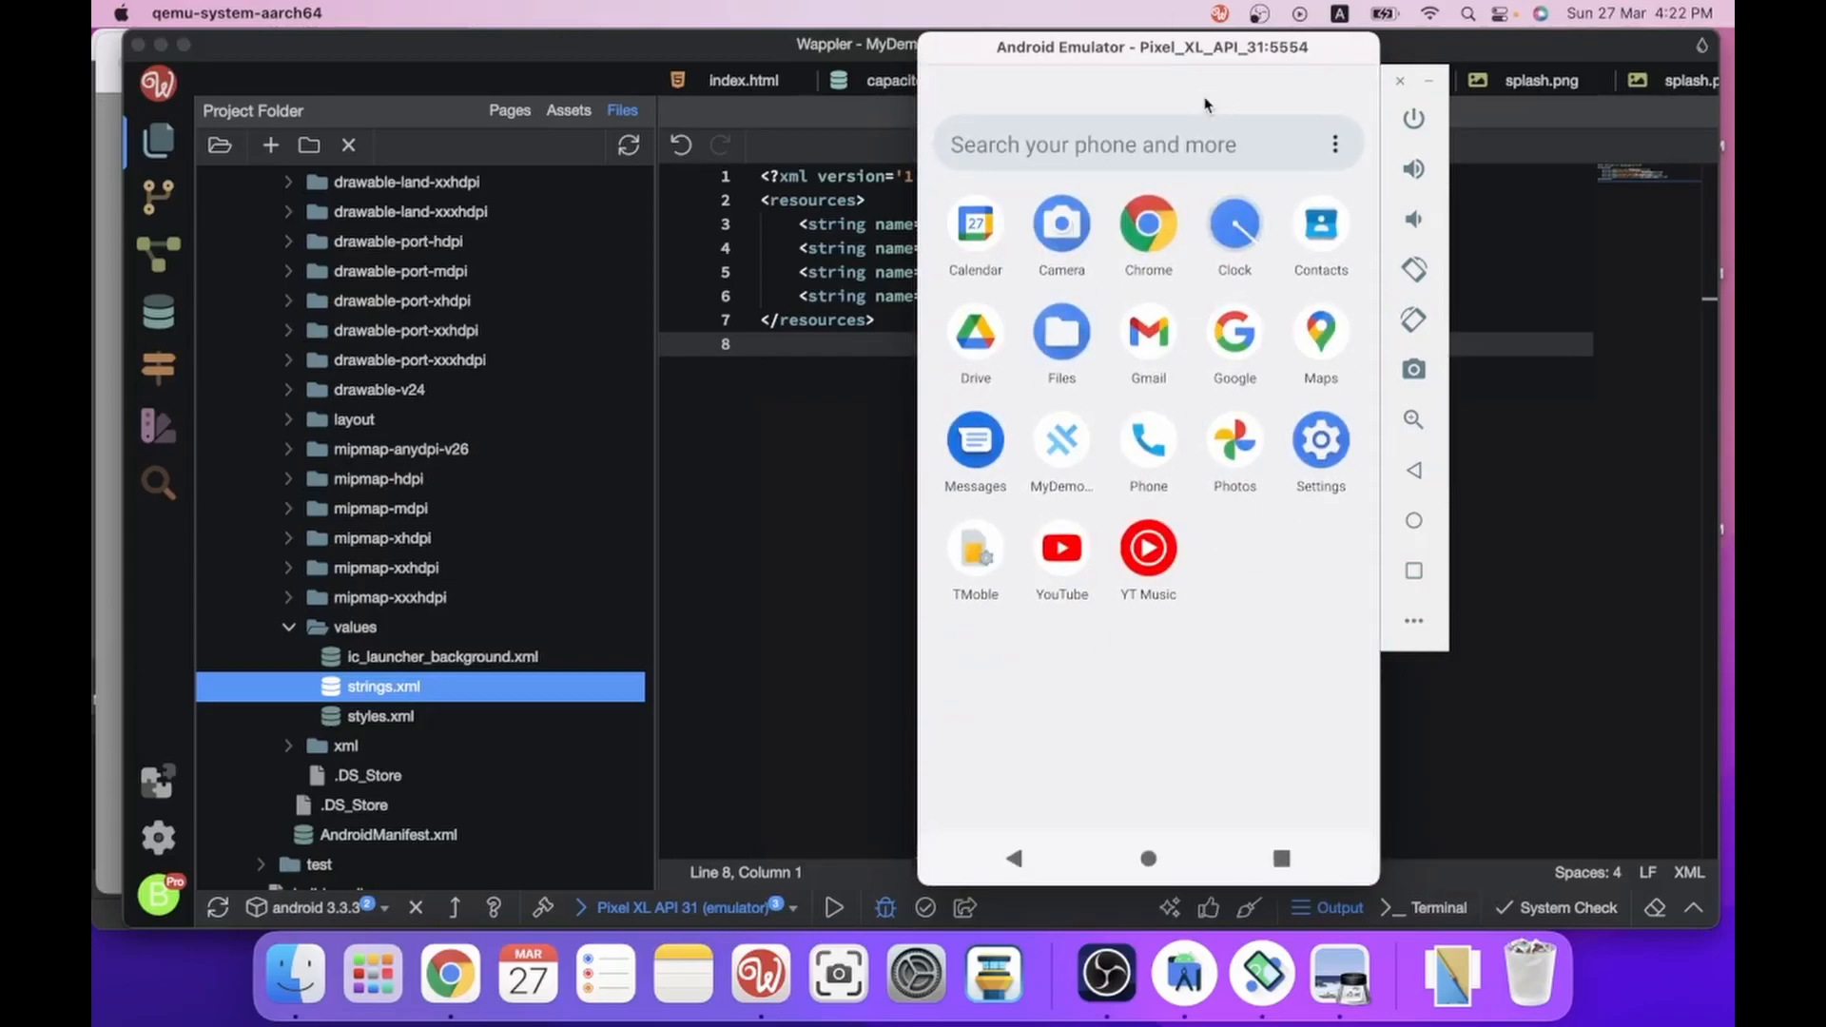
left_click(1057, 489)
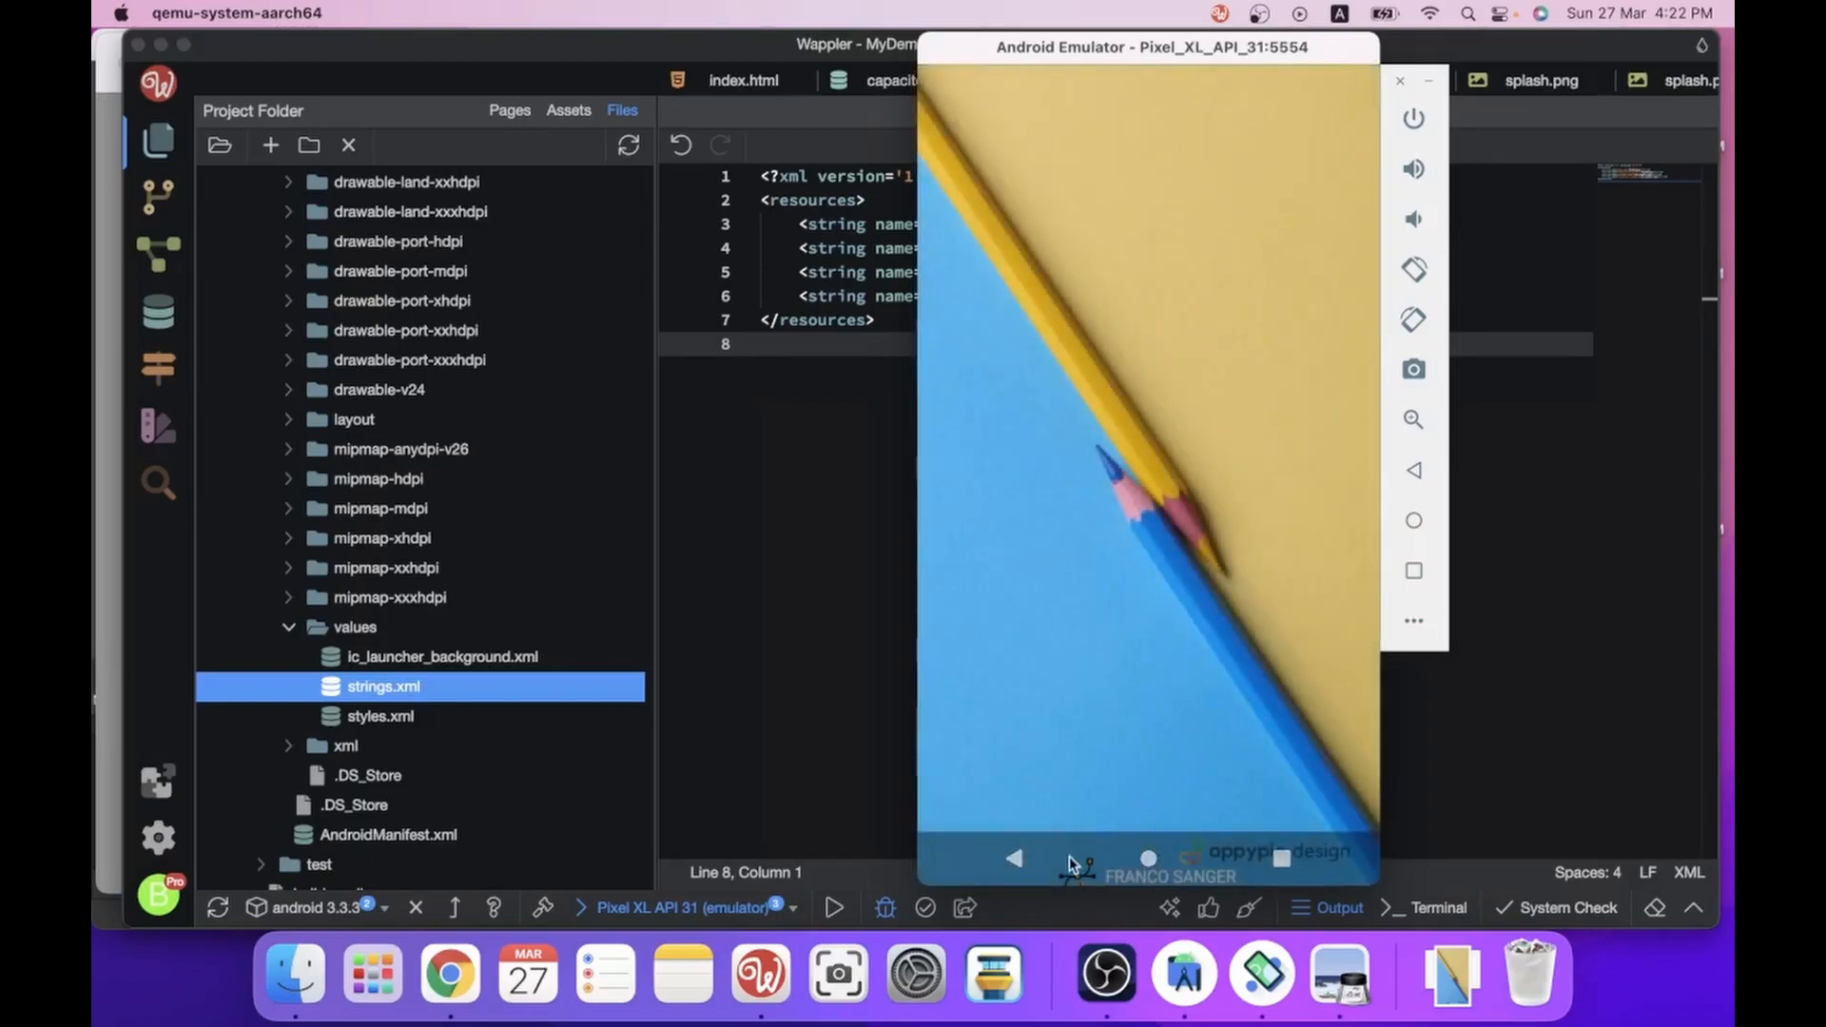
Return to Wappler and select styles.xml in the values folder.
left_click(864, 790)
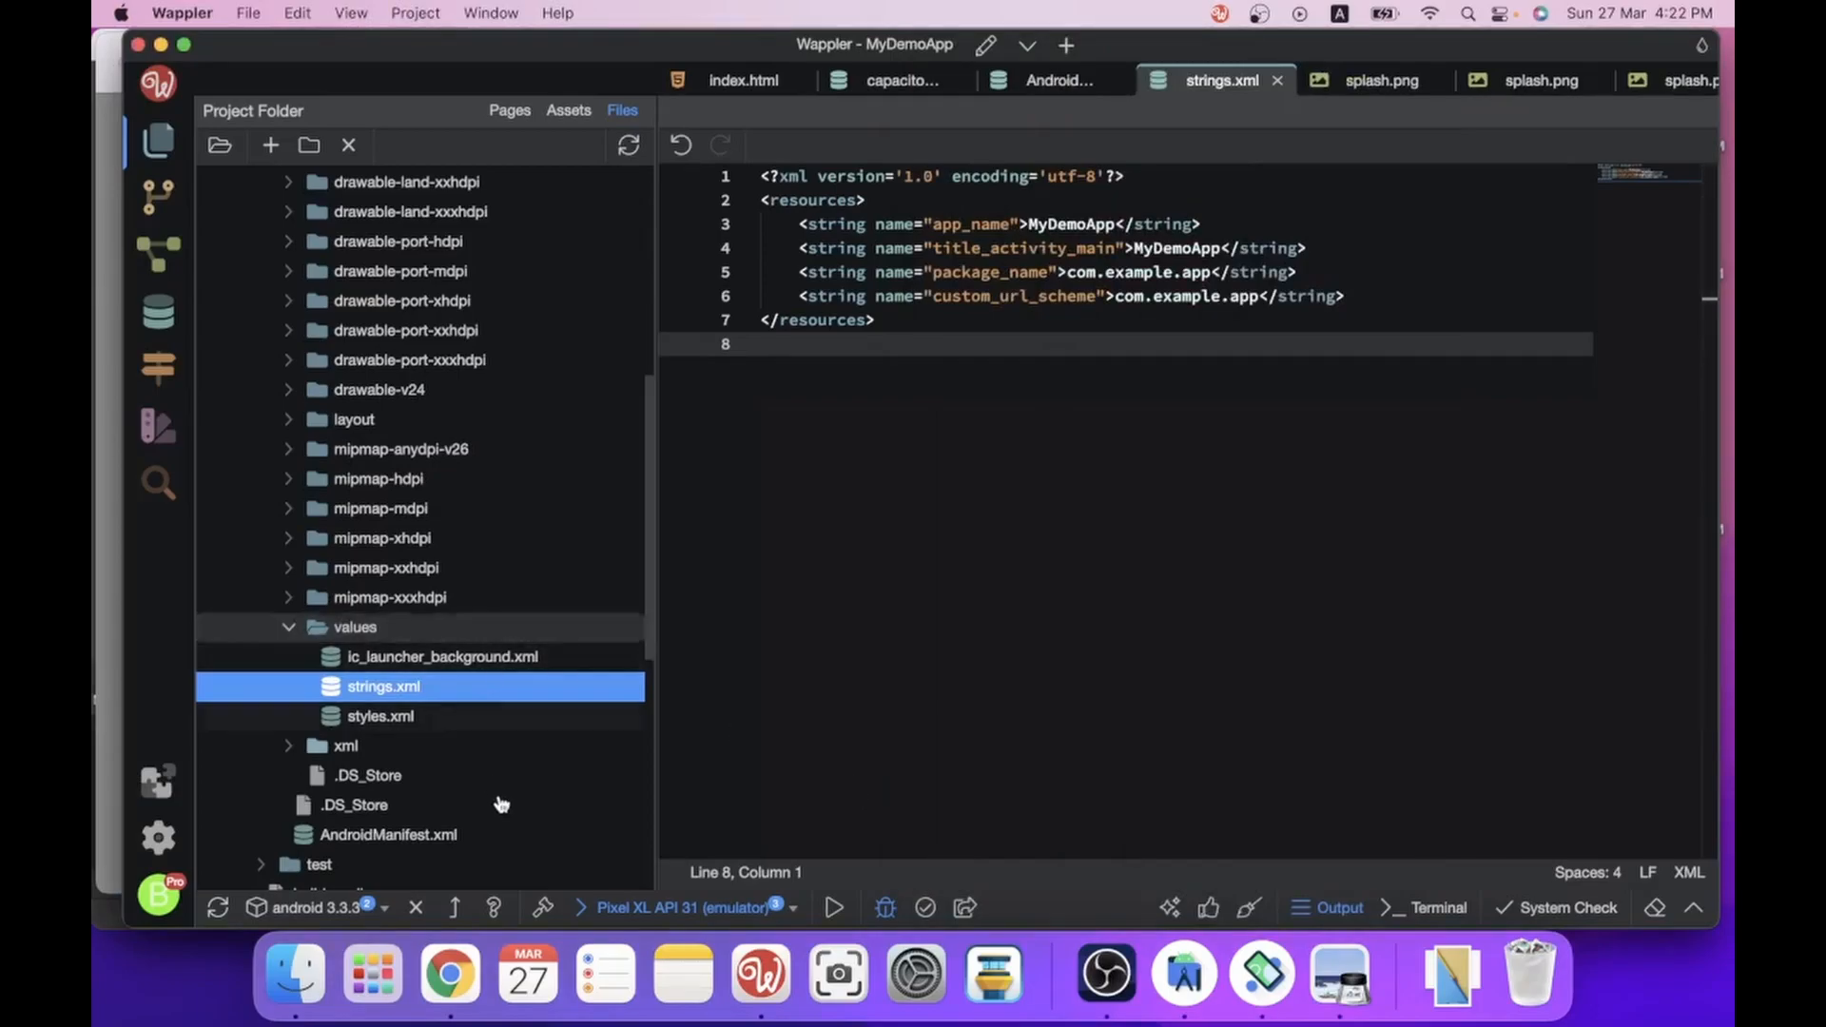
scroll(435, 694, "down", 3)
left_click(419, 624)
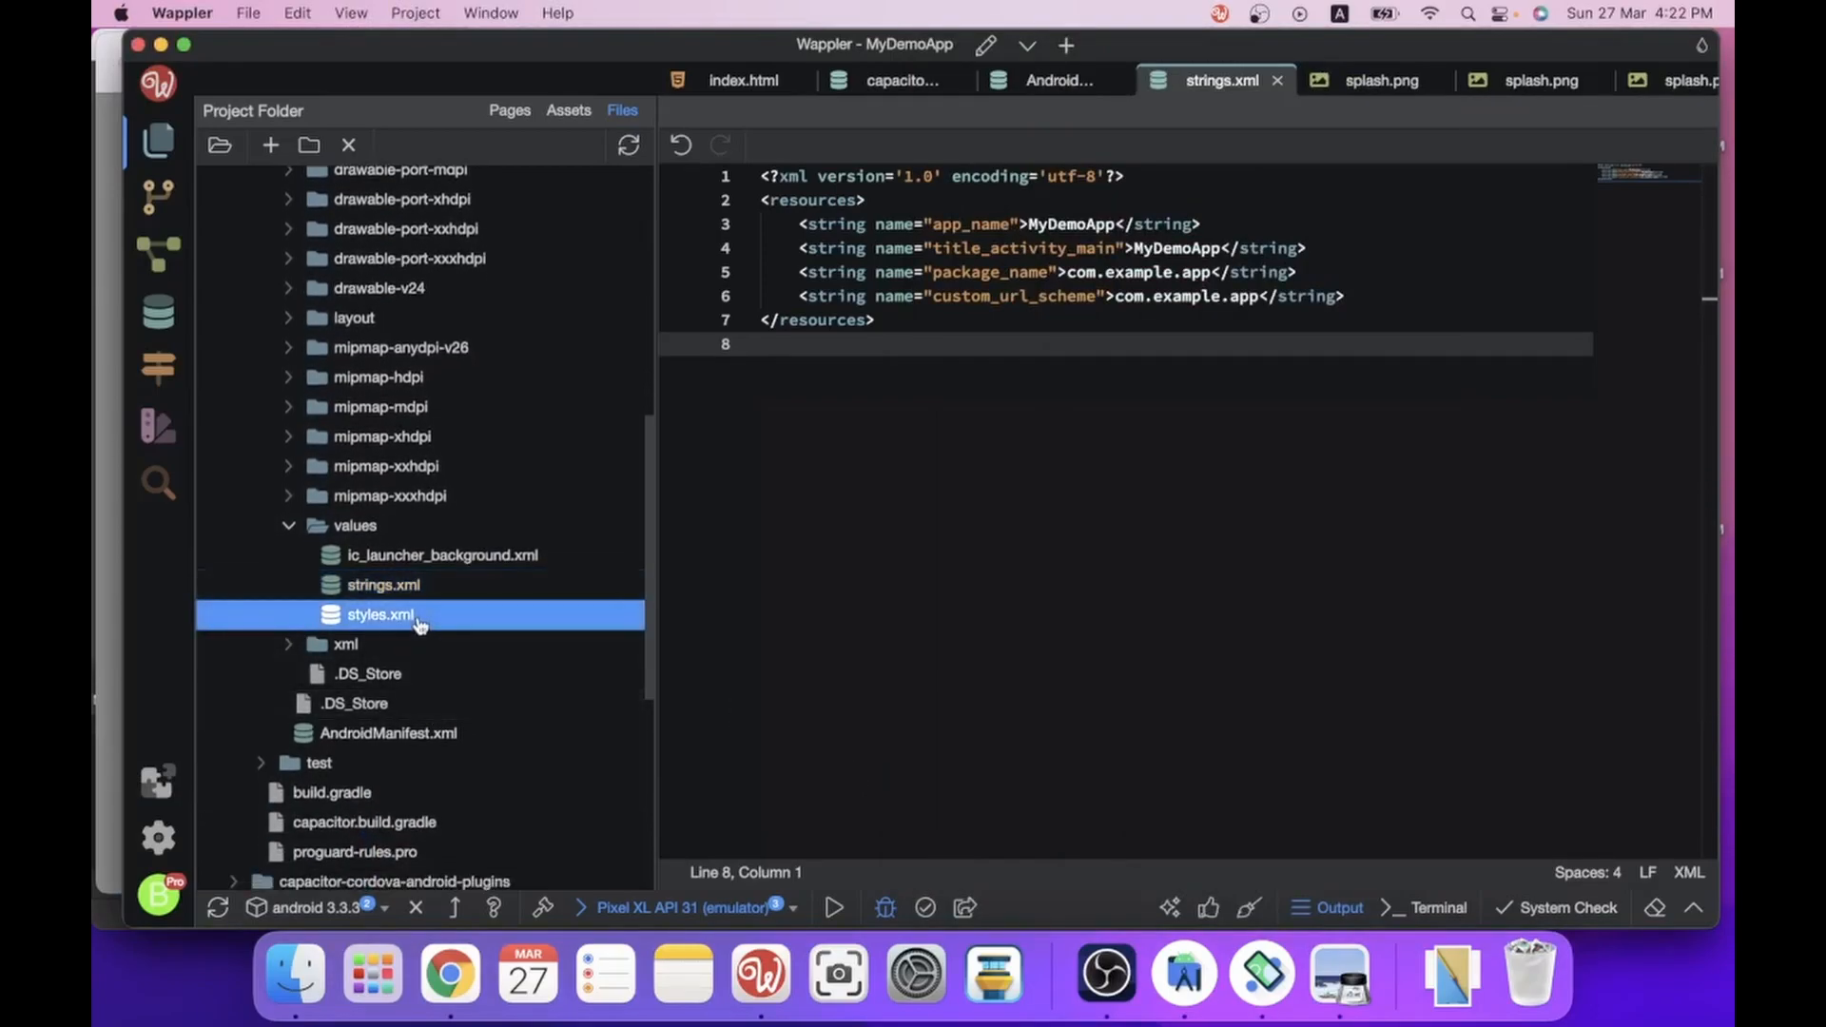
scroll(513, 532, "down", 3)
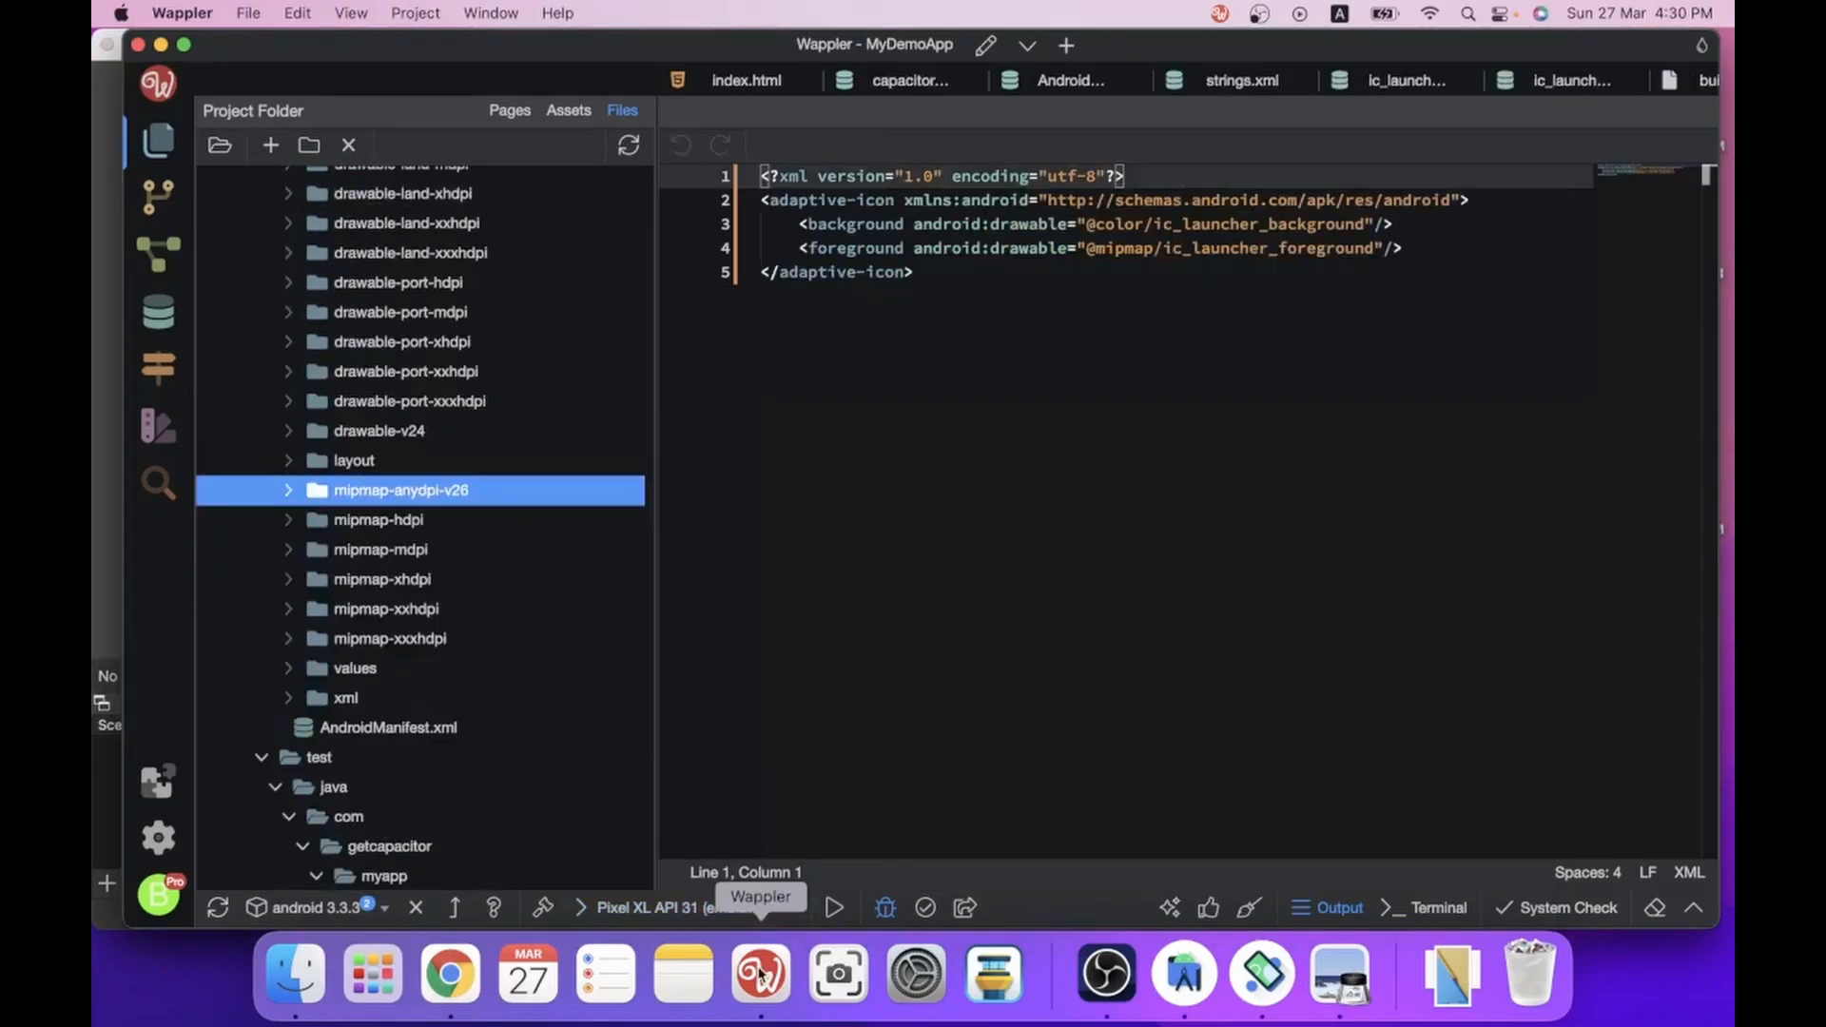
Expand mipmap-anydpi-v26, mipmap-hdpi and mipmap-mdpi in the res folder and preview their ic_launcher icon images.
scroll(458, 362, "up", 5)
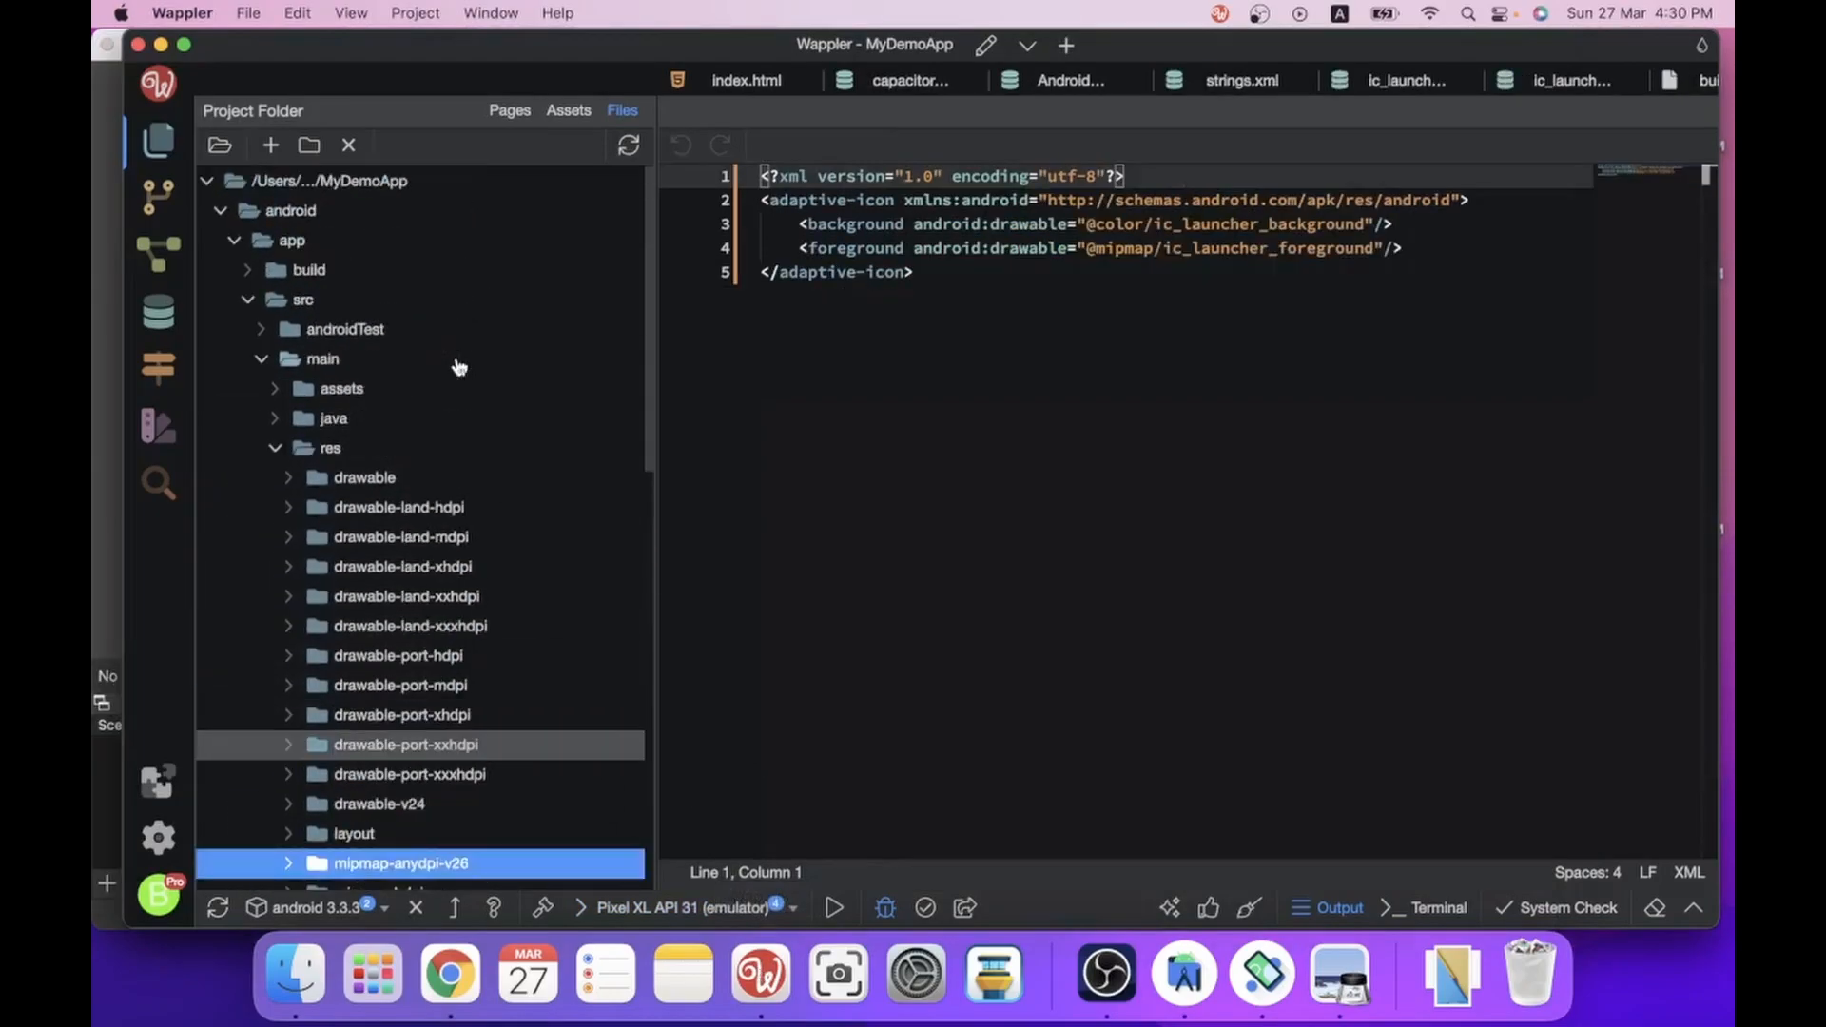
scroll(458, 364, "down", 3)
scroll(461, 366, "down", 1)
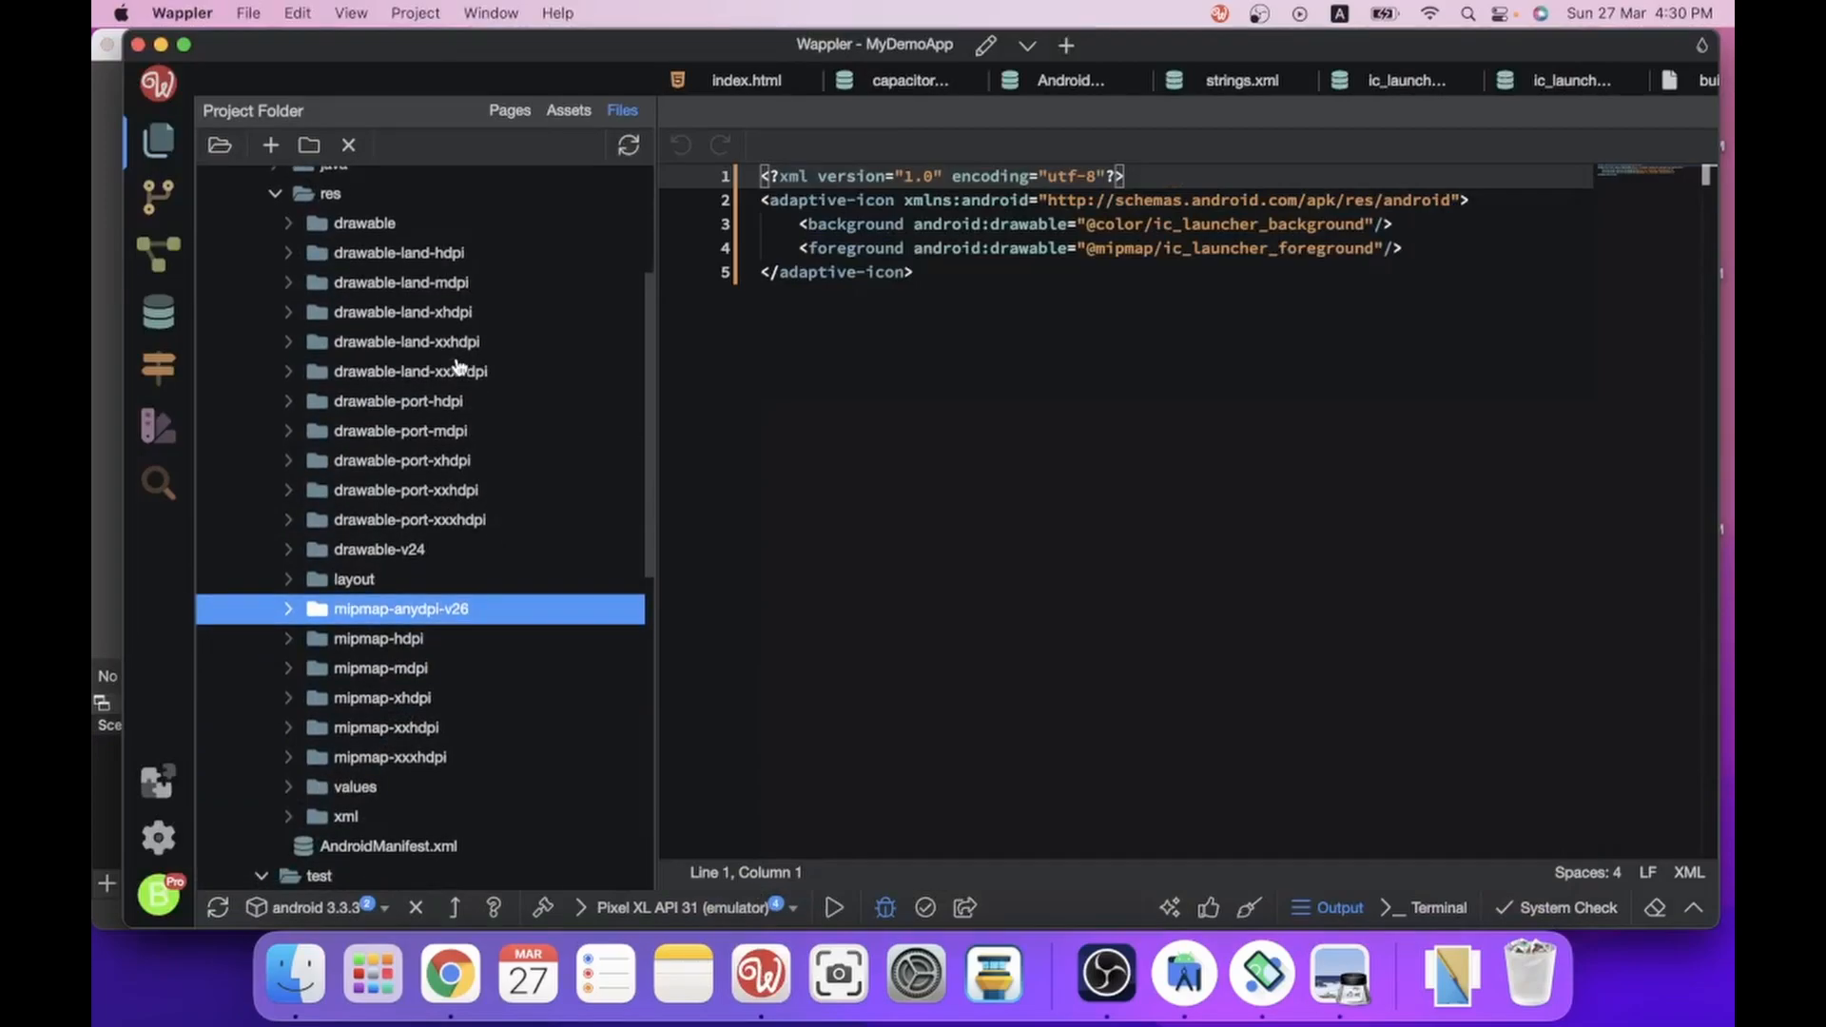
scroll(457, 366, "down", 5)
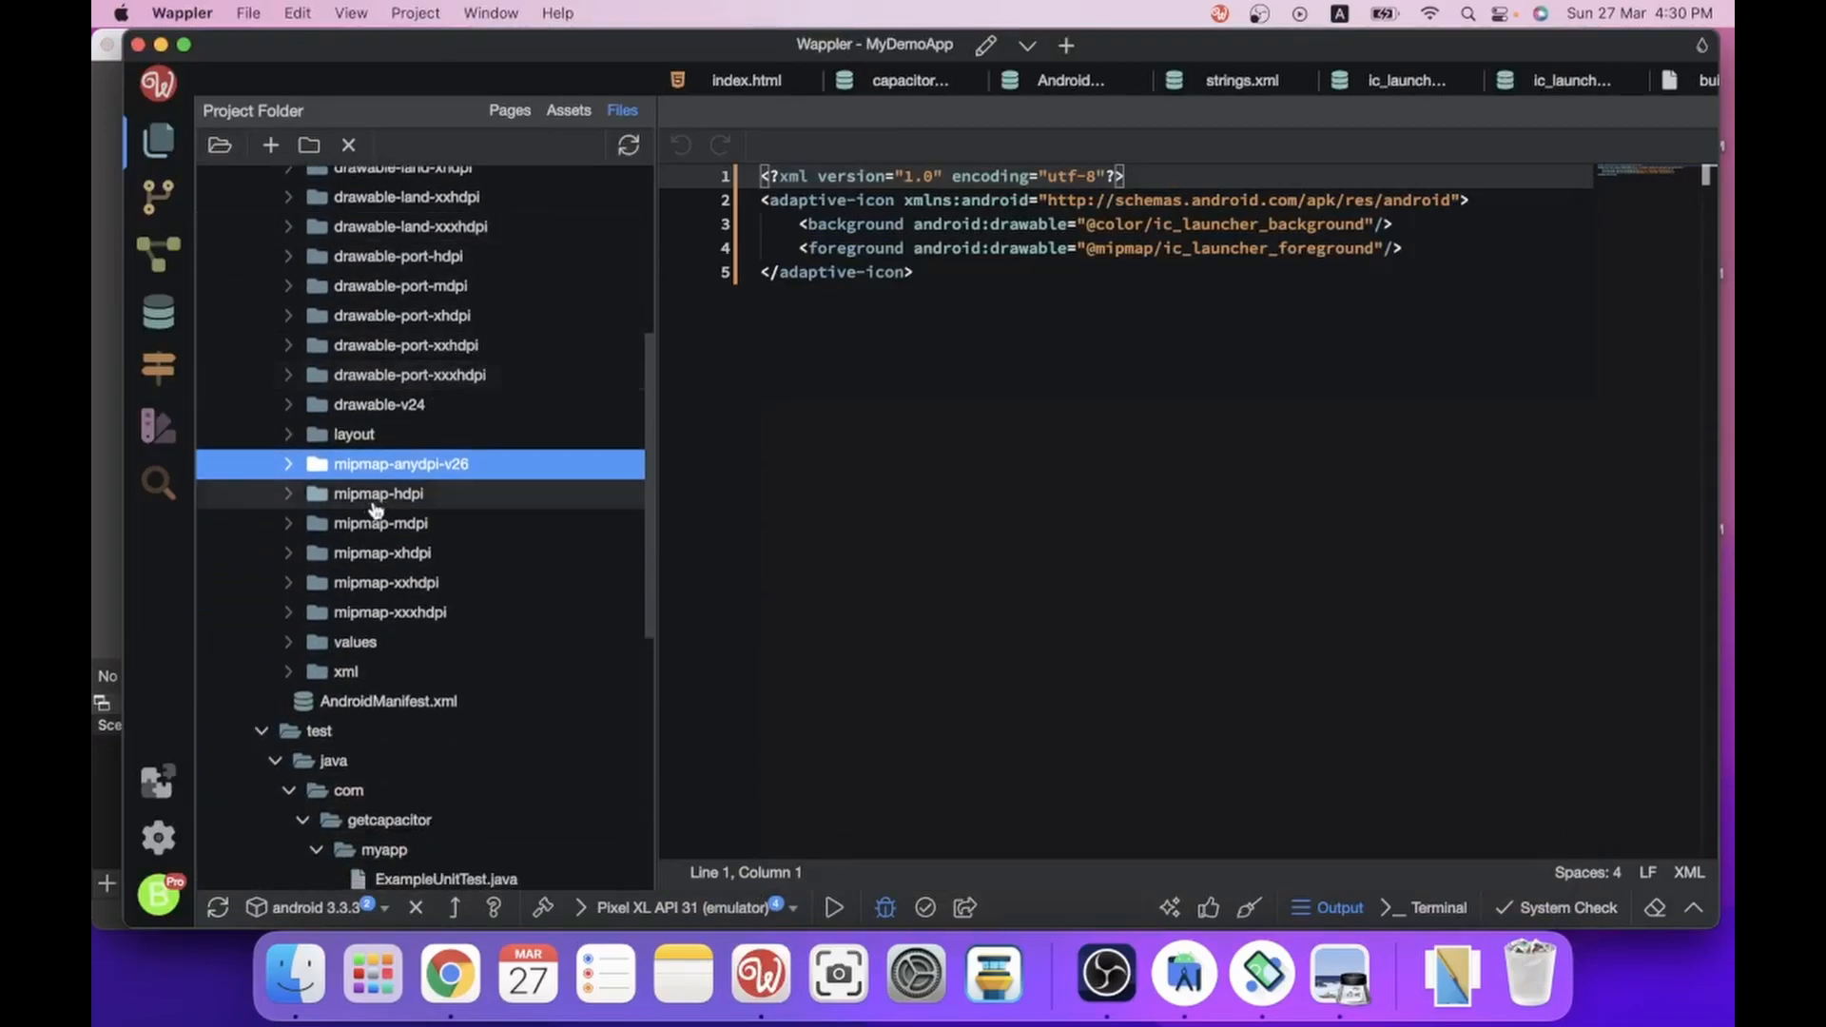
left_click(289, 465)
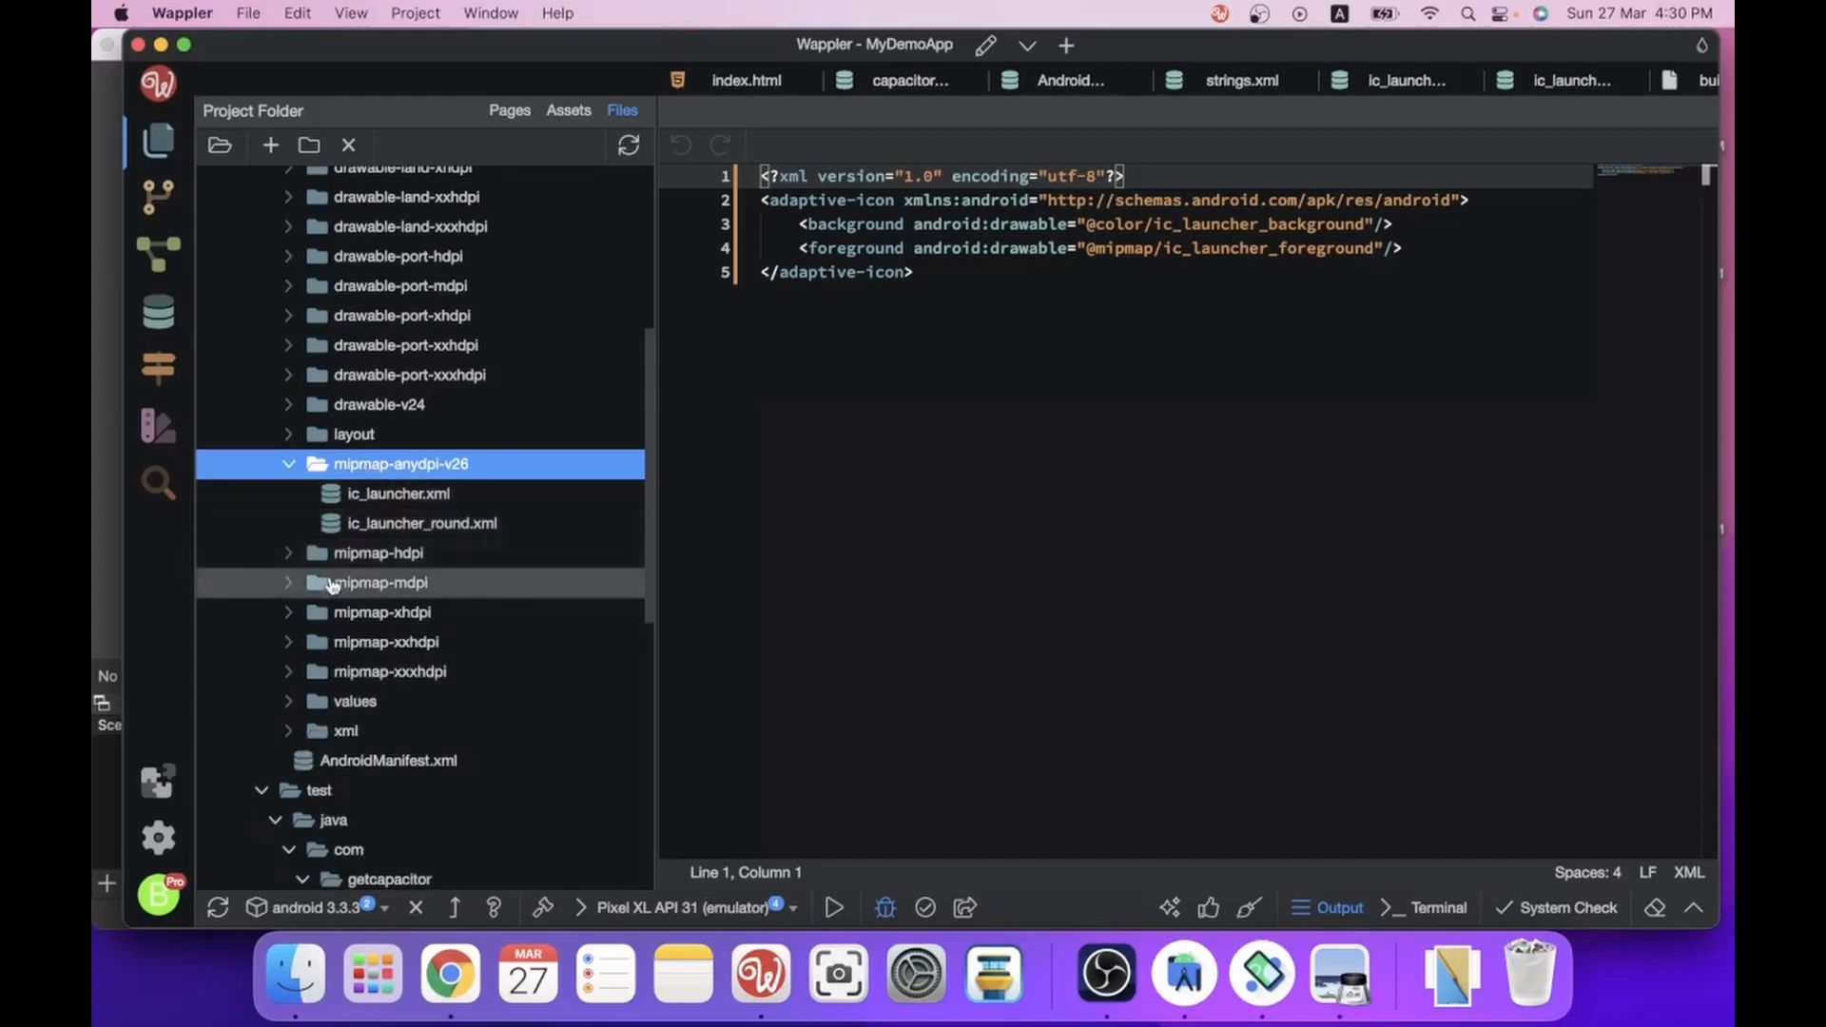
left_click(289, 555)
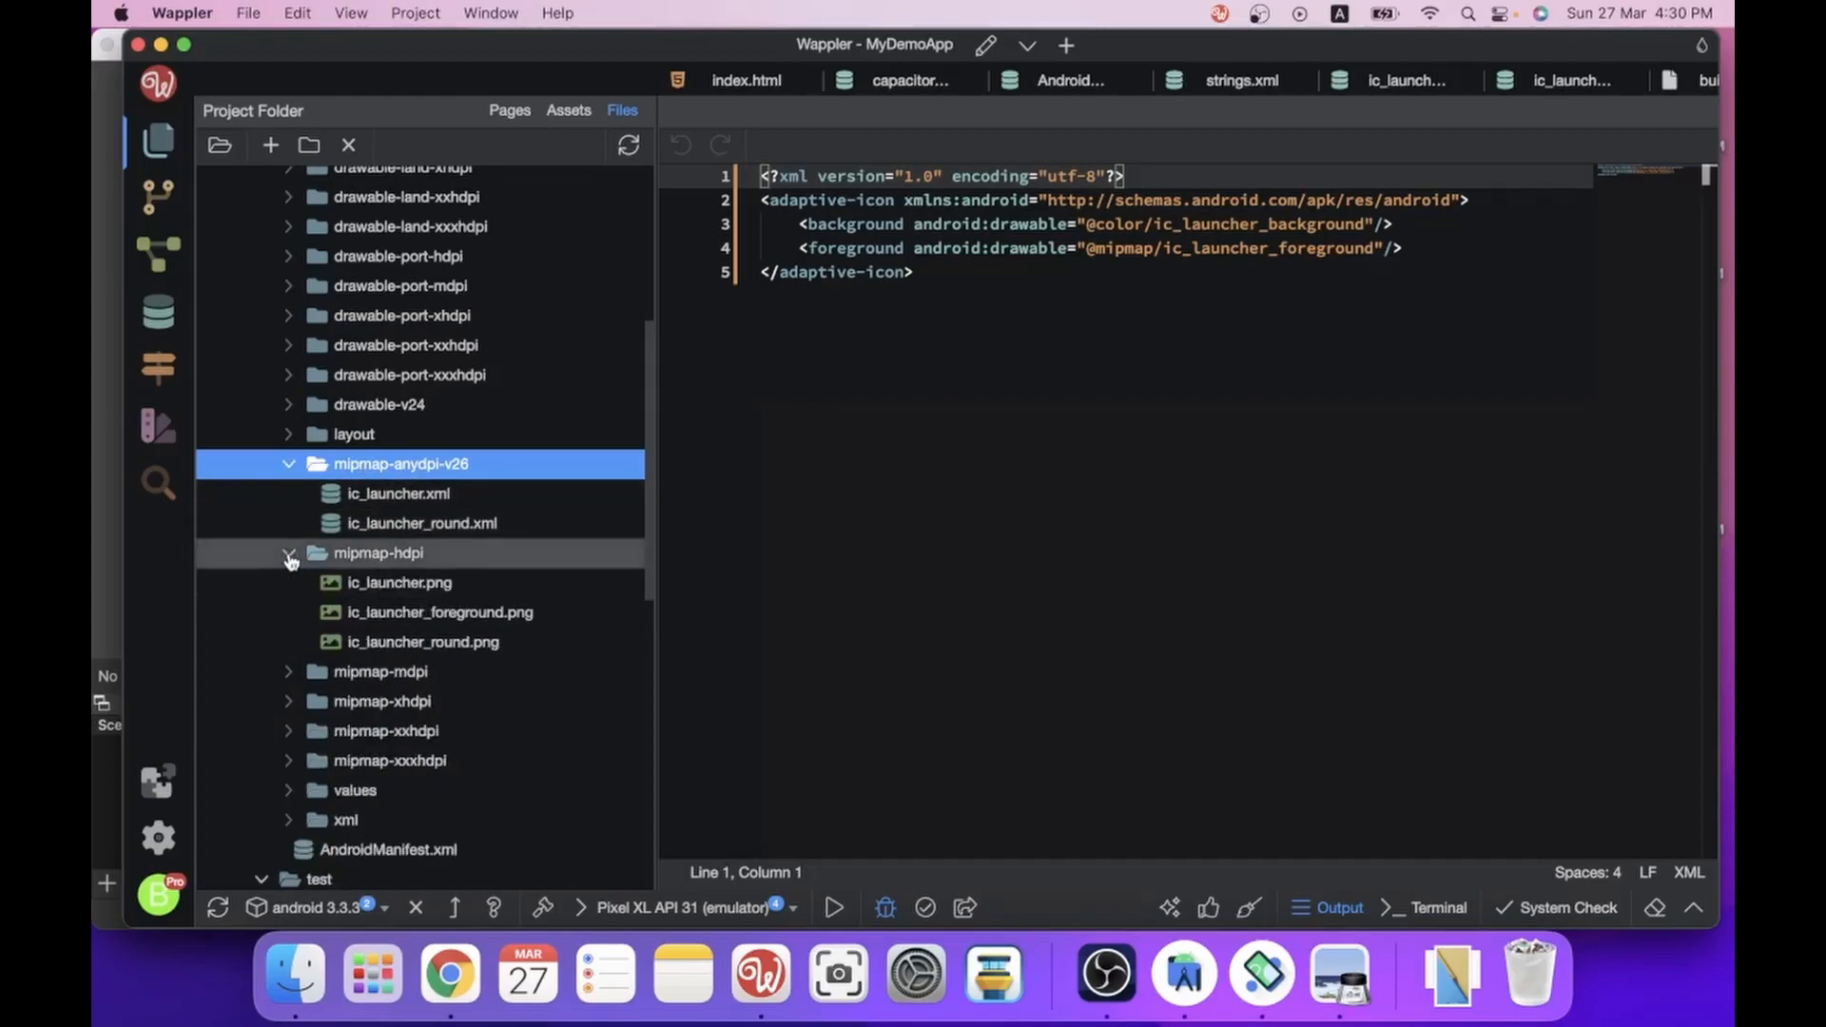
left_click(409, 583)
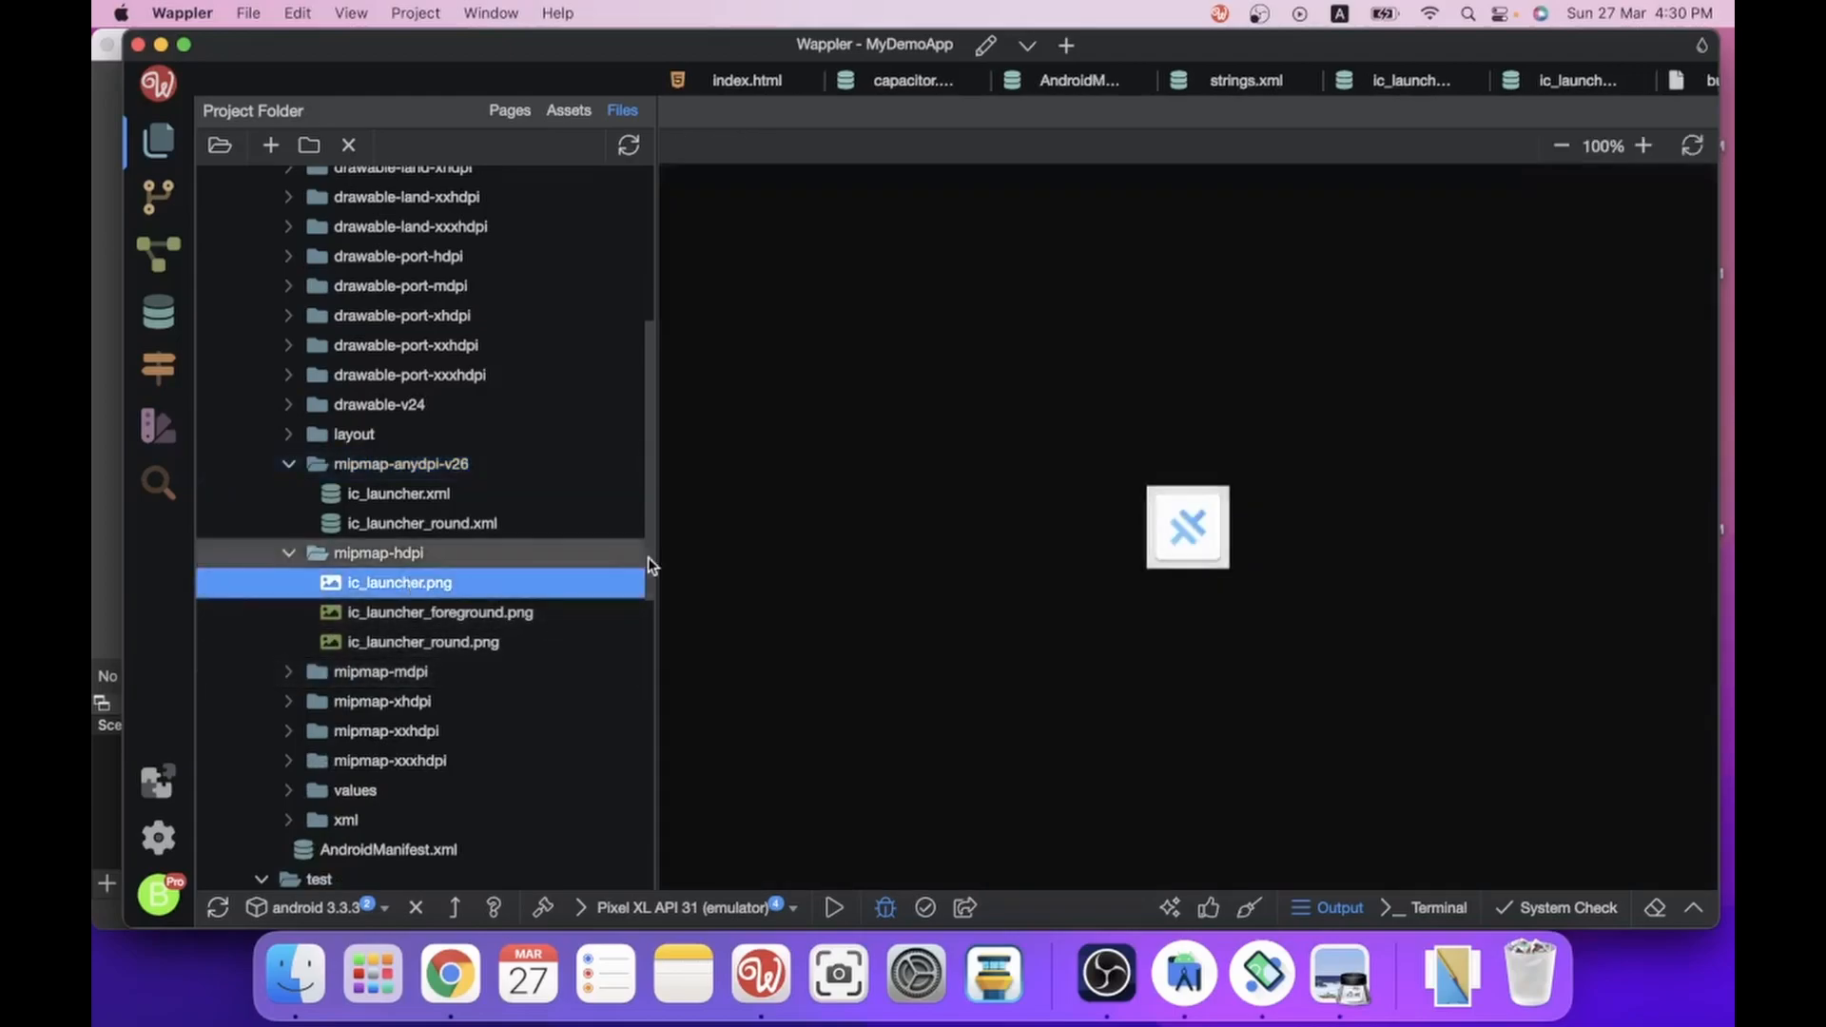
left_click(480, 614)
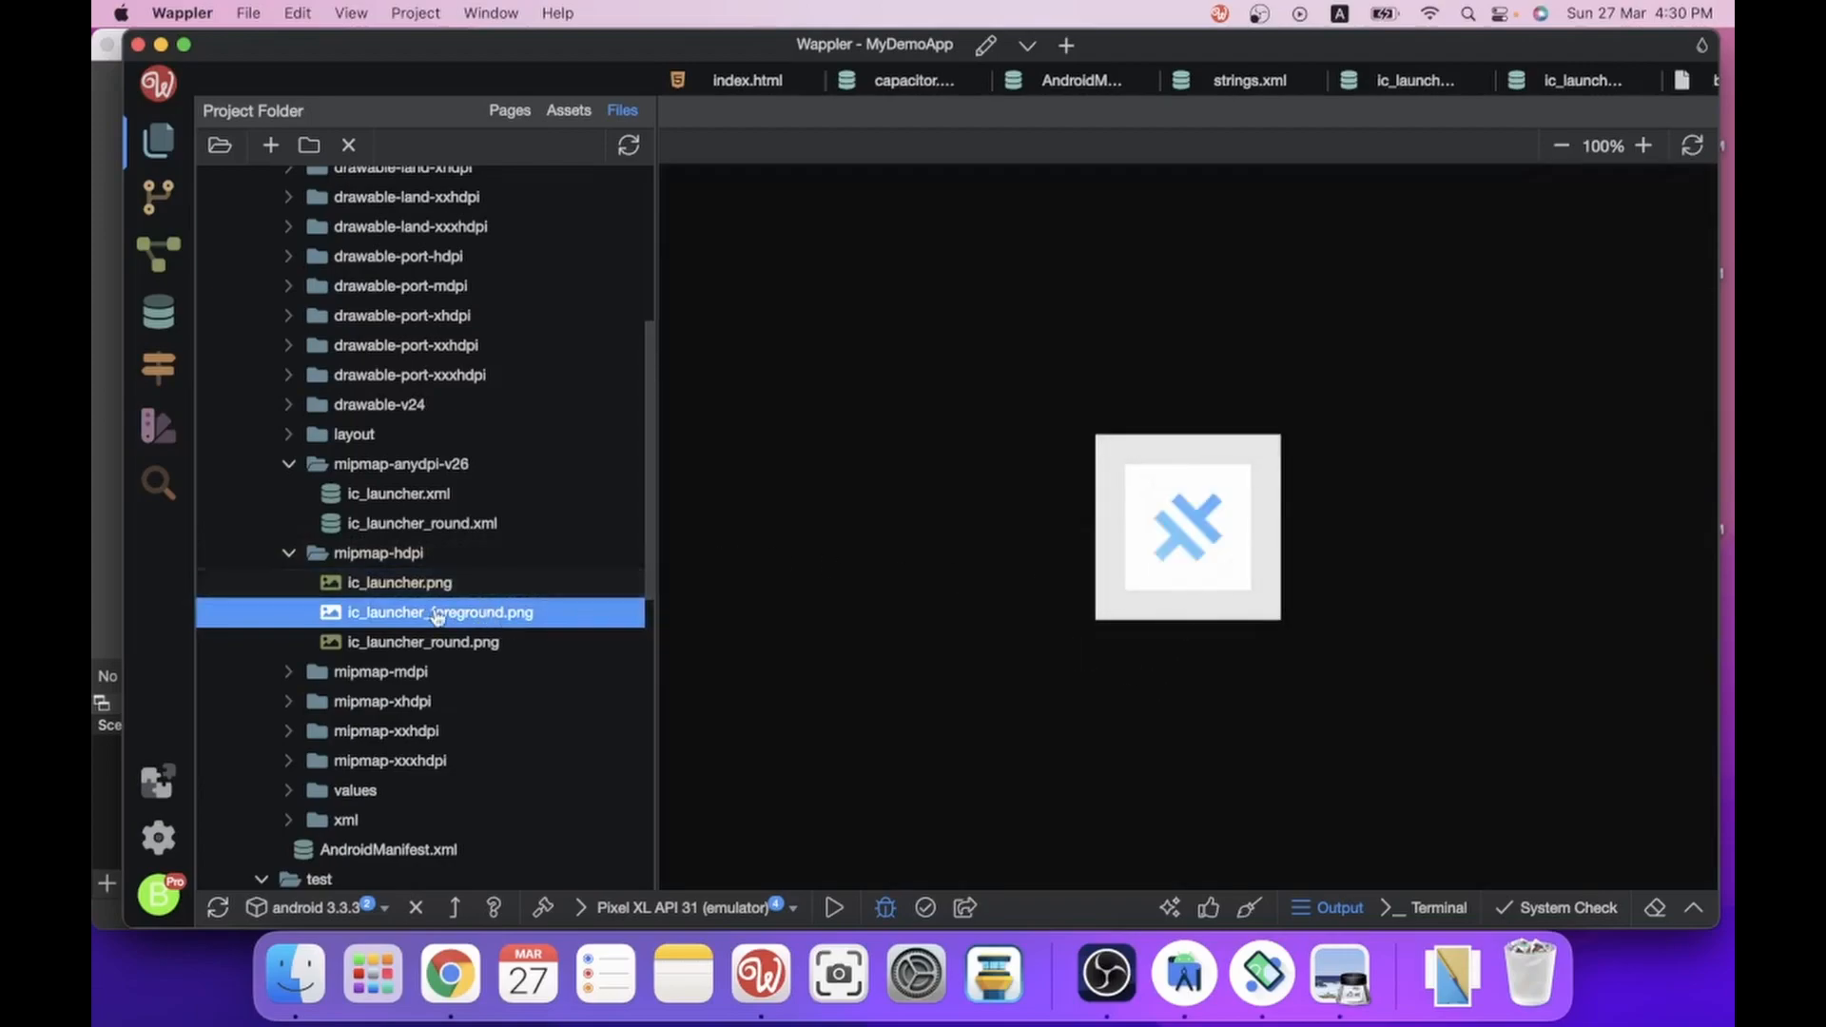
left_click(392, 672)
left_click(394, 702)
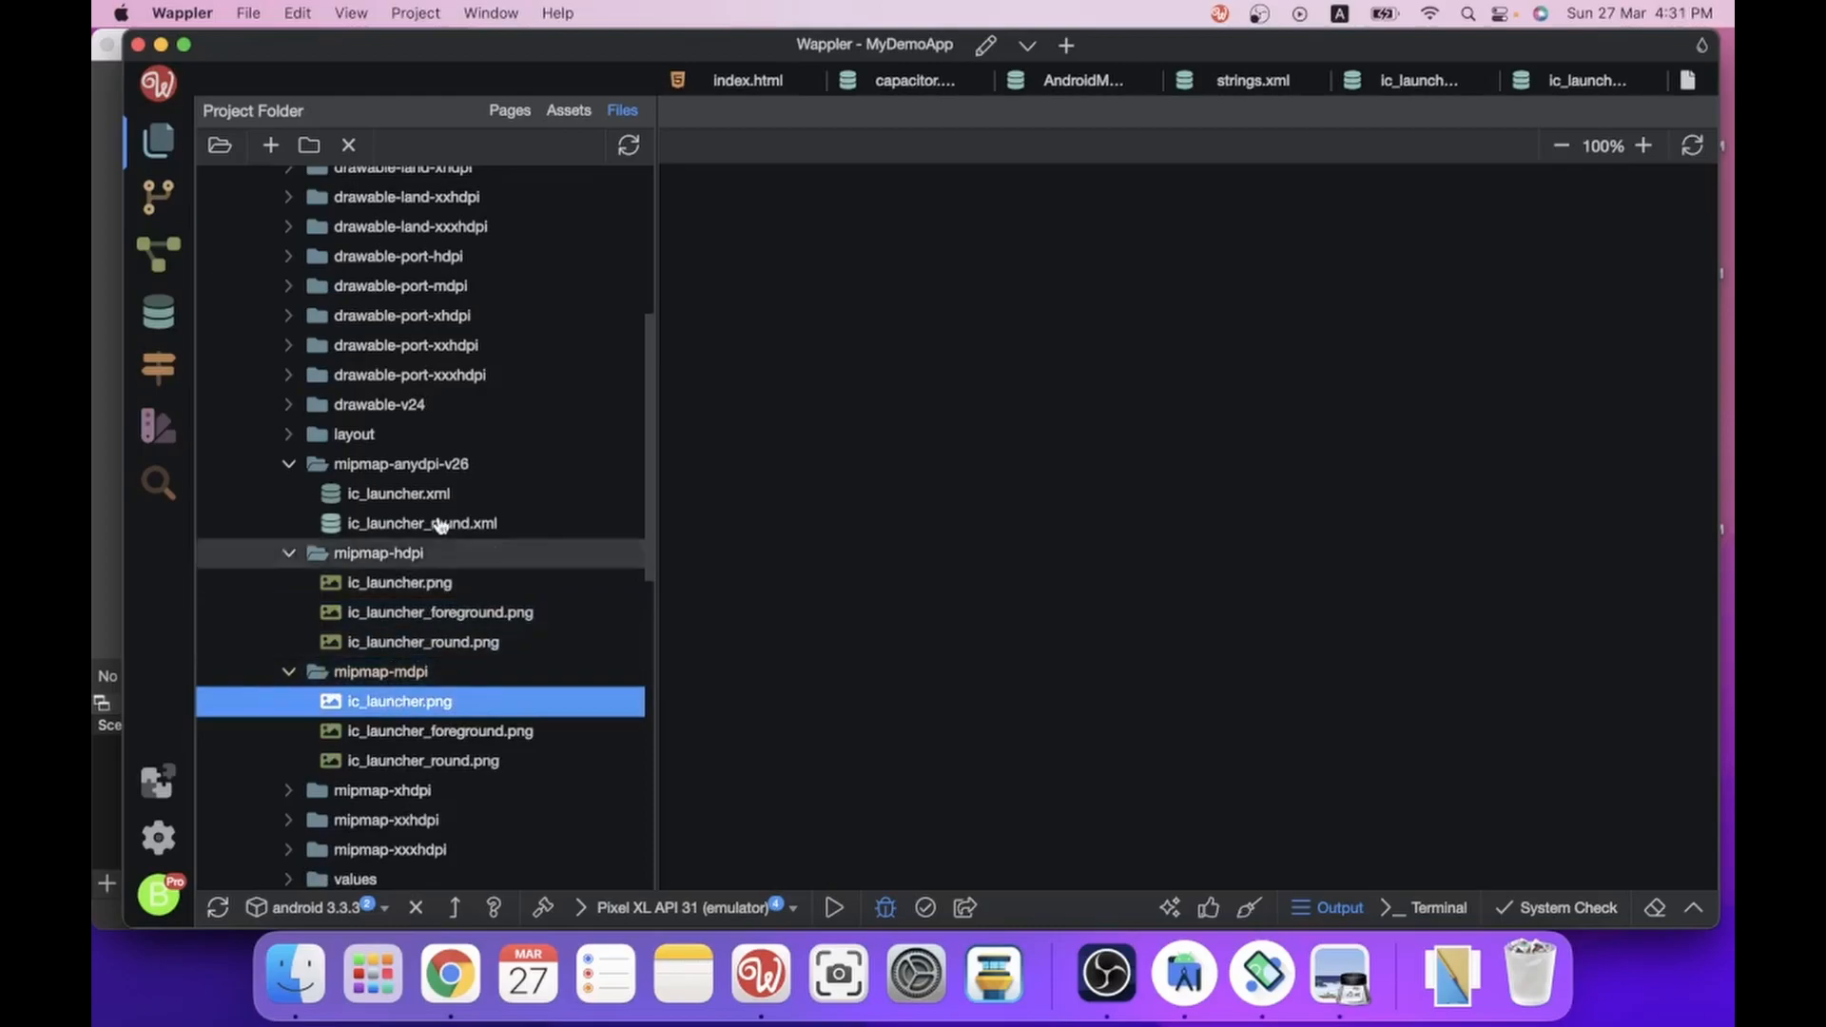
Expand the values folder, review the icon and label entries in AndroidManifest.xml, and switch to the Android emulator.
scroll(441, 522, "down", 3)
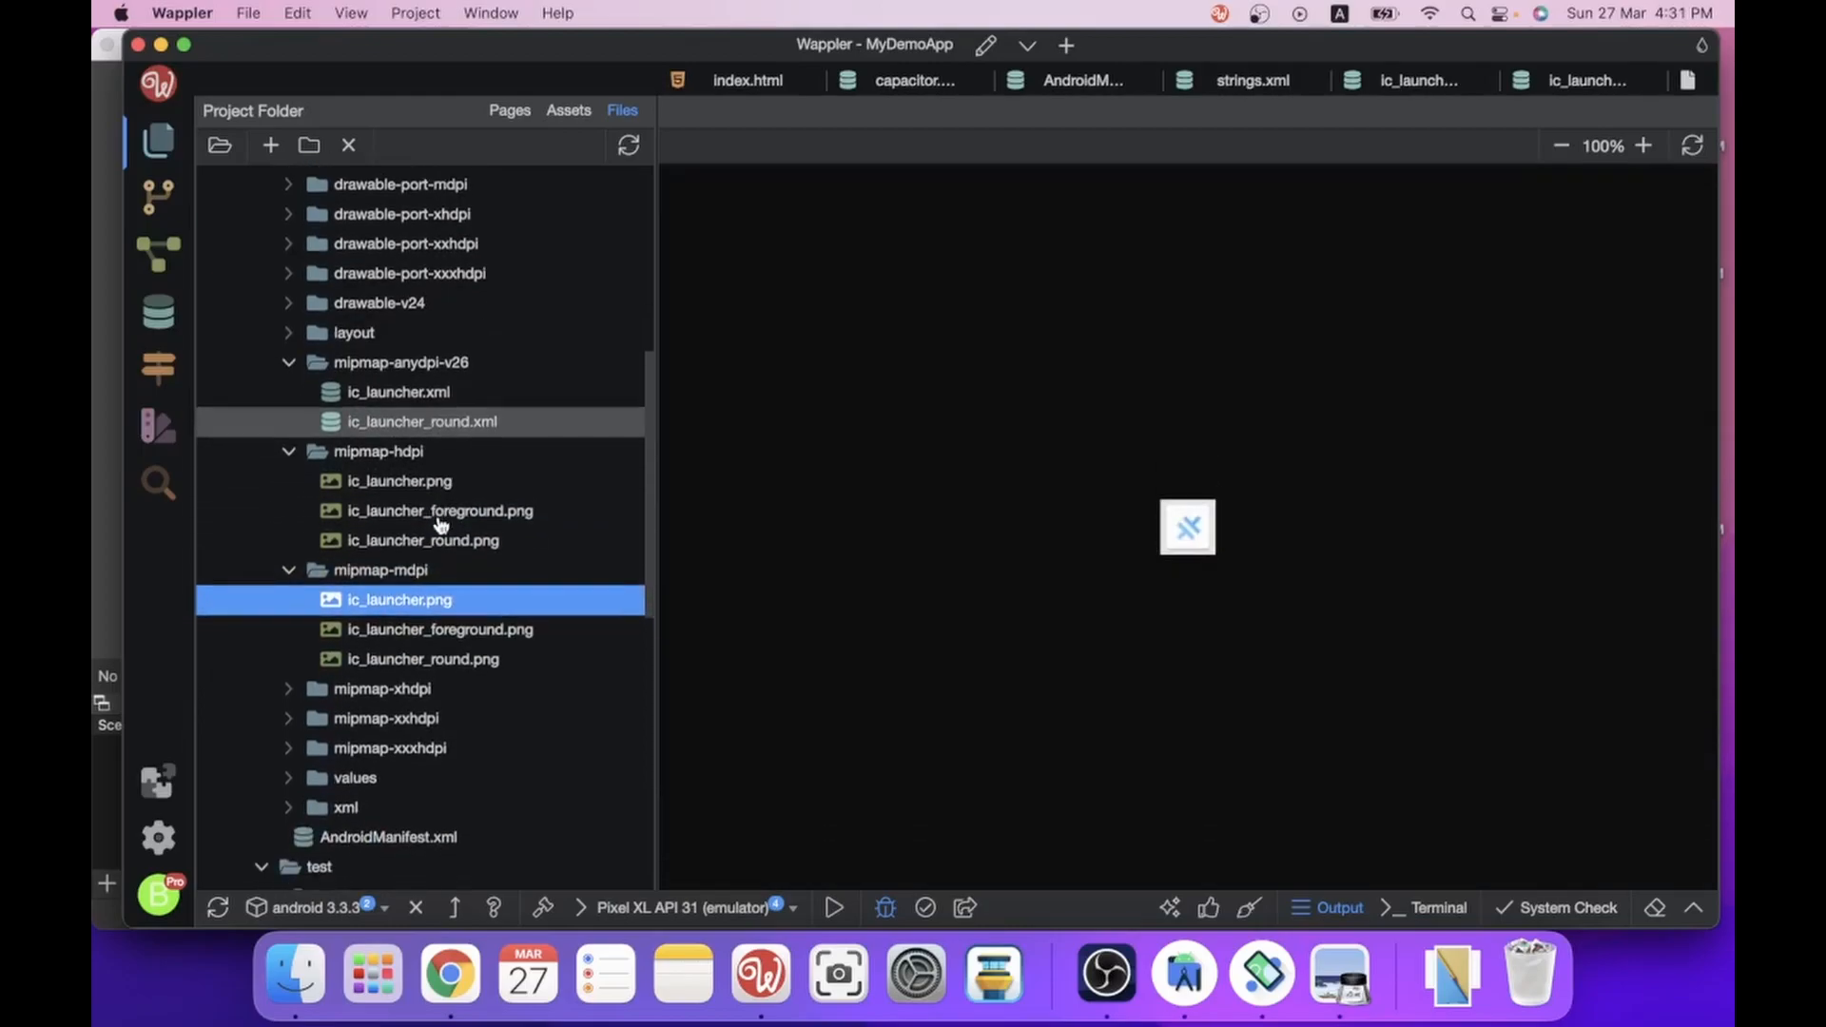
scroll(390, 748, "down", 2)
left_click(403, 765)
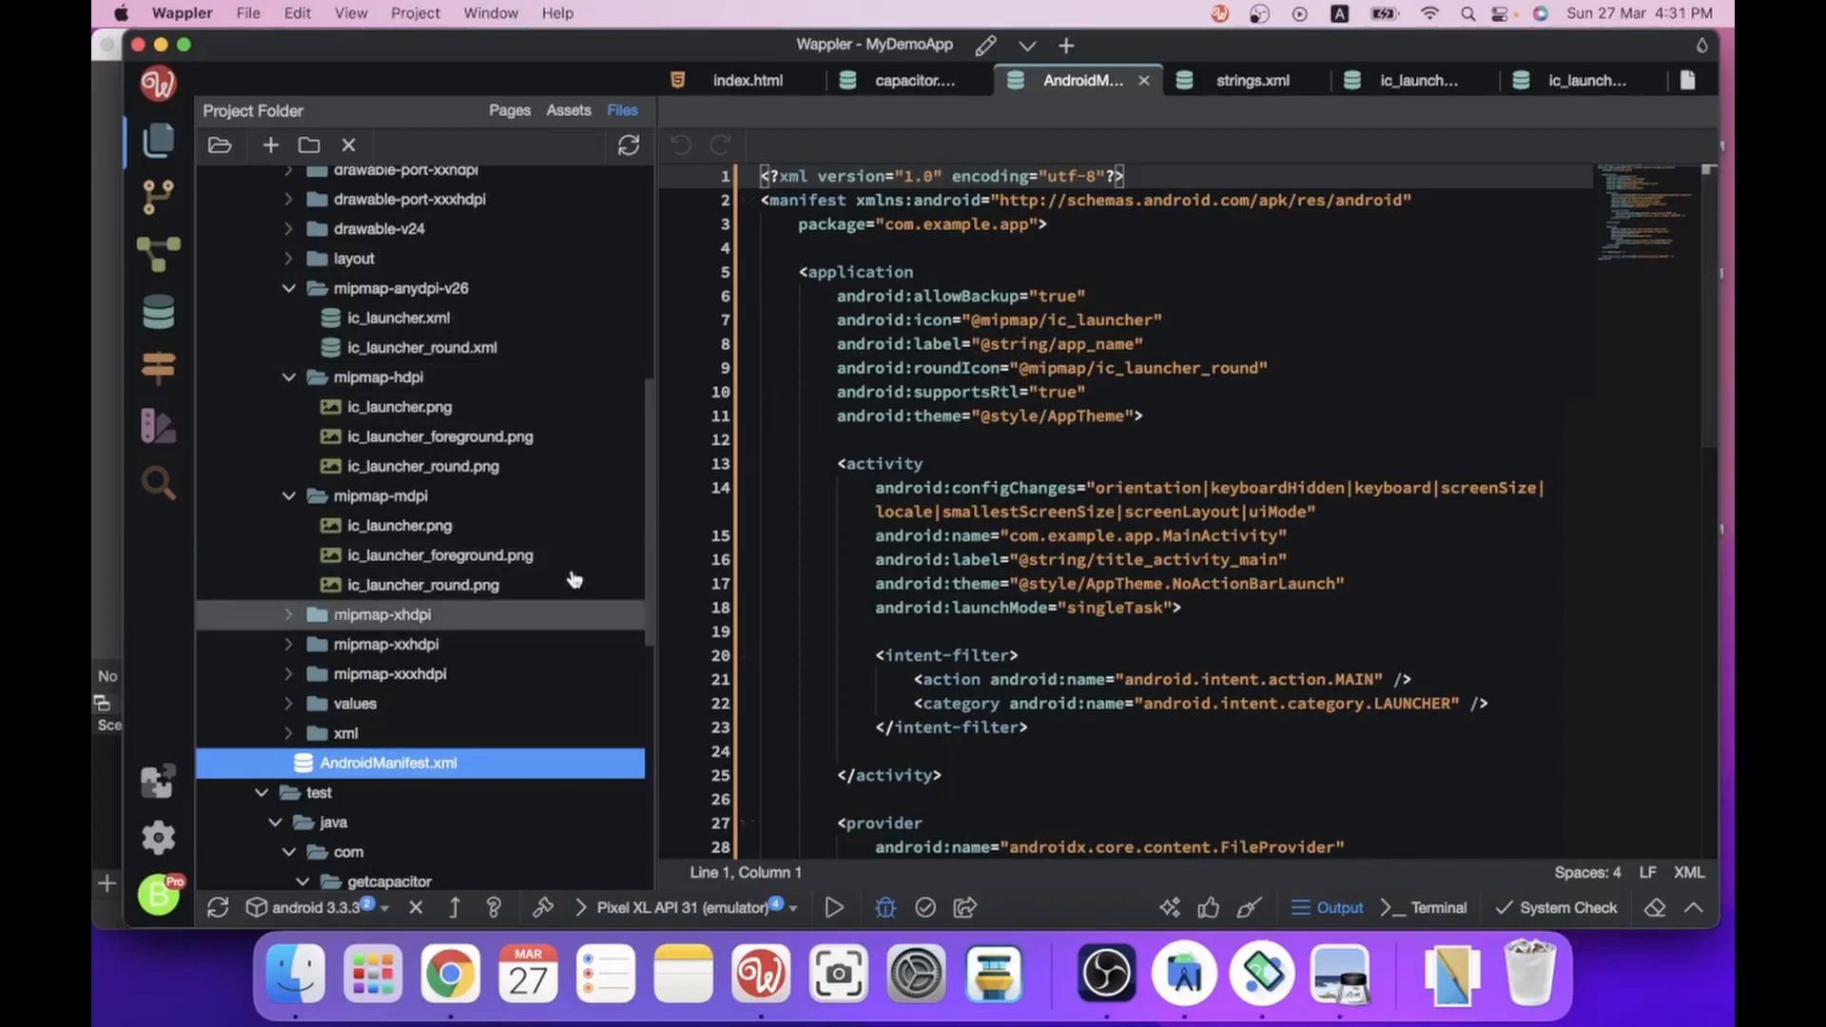
left_click(289, 705)
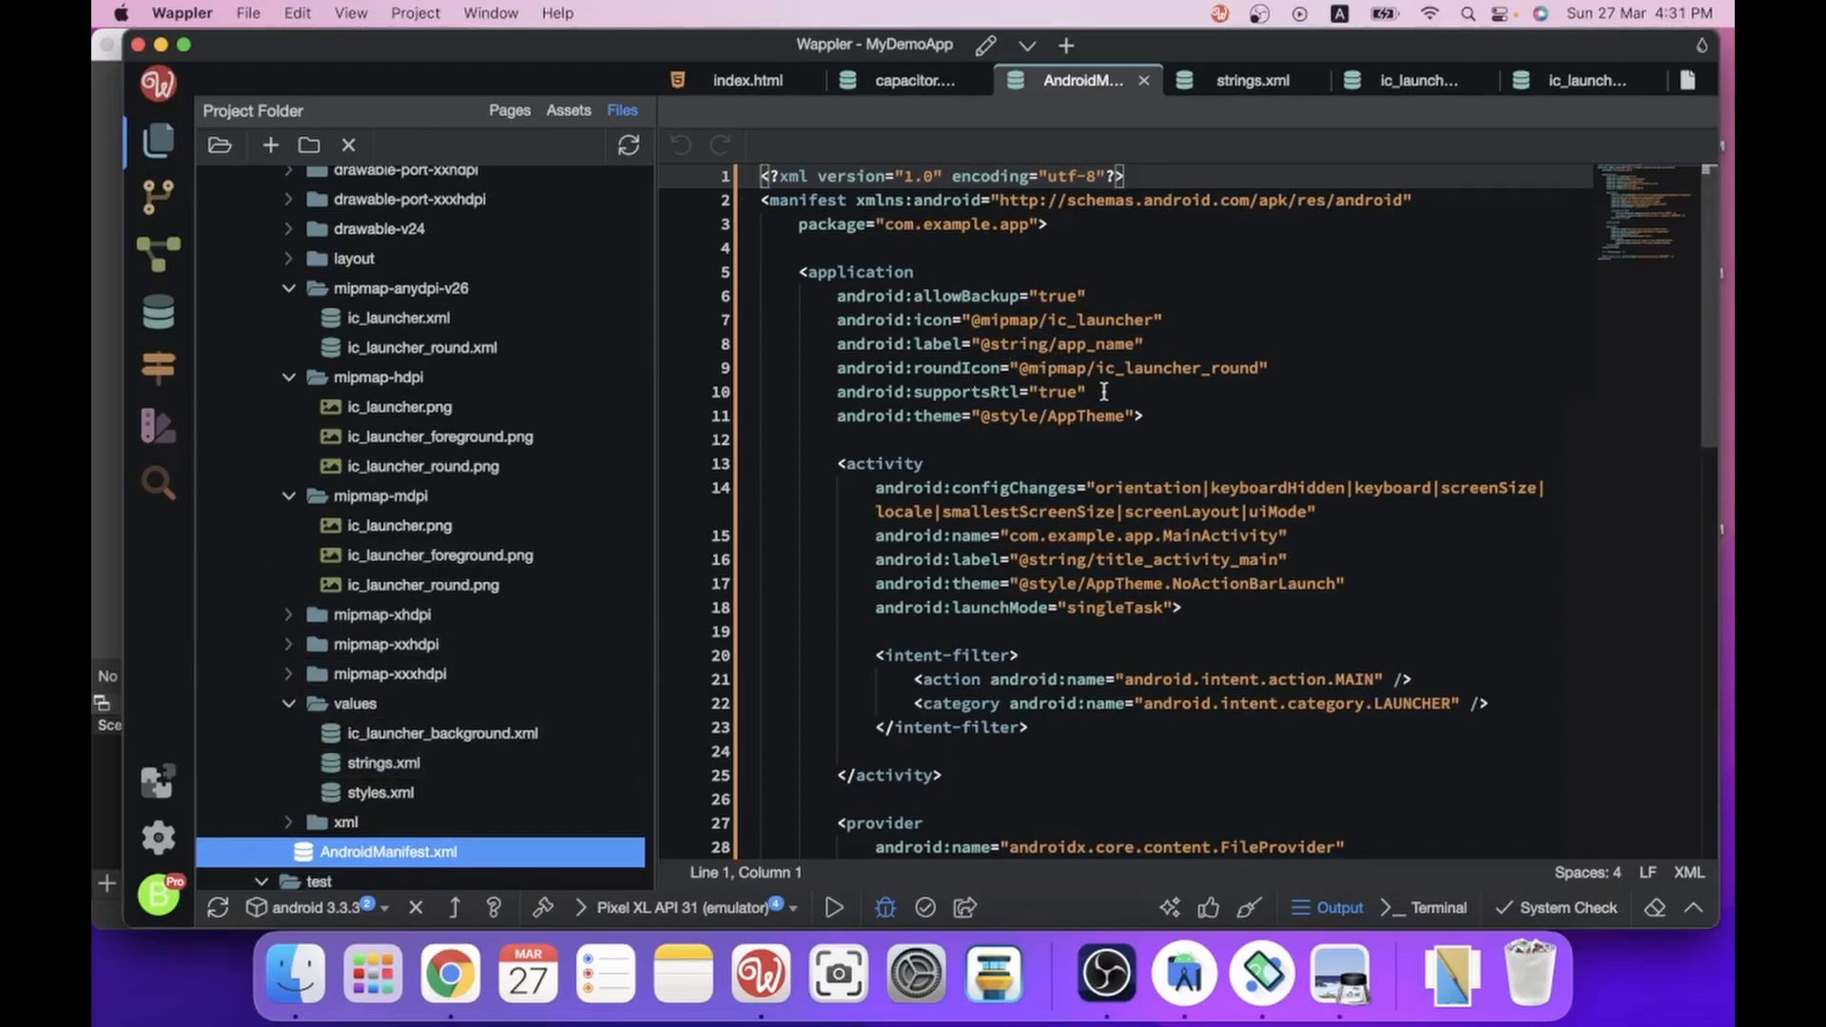
scroll(1104, 391, "down", 3)
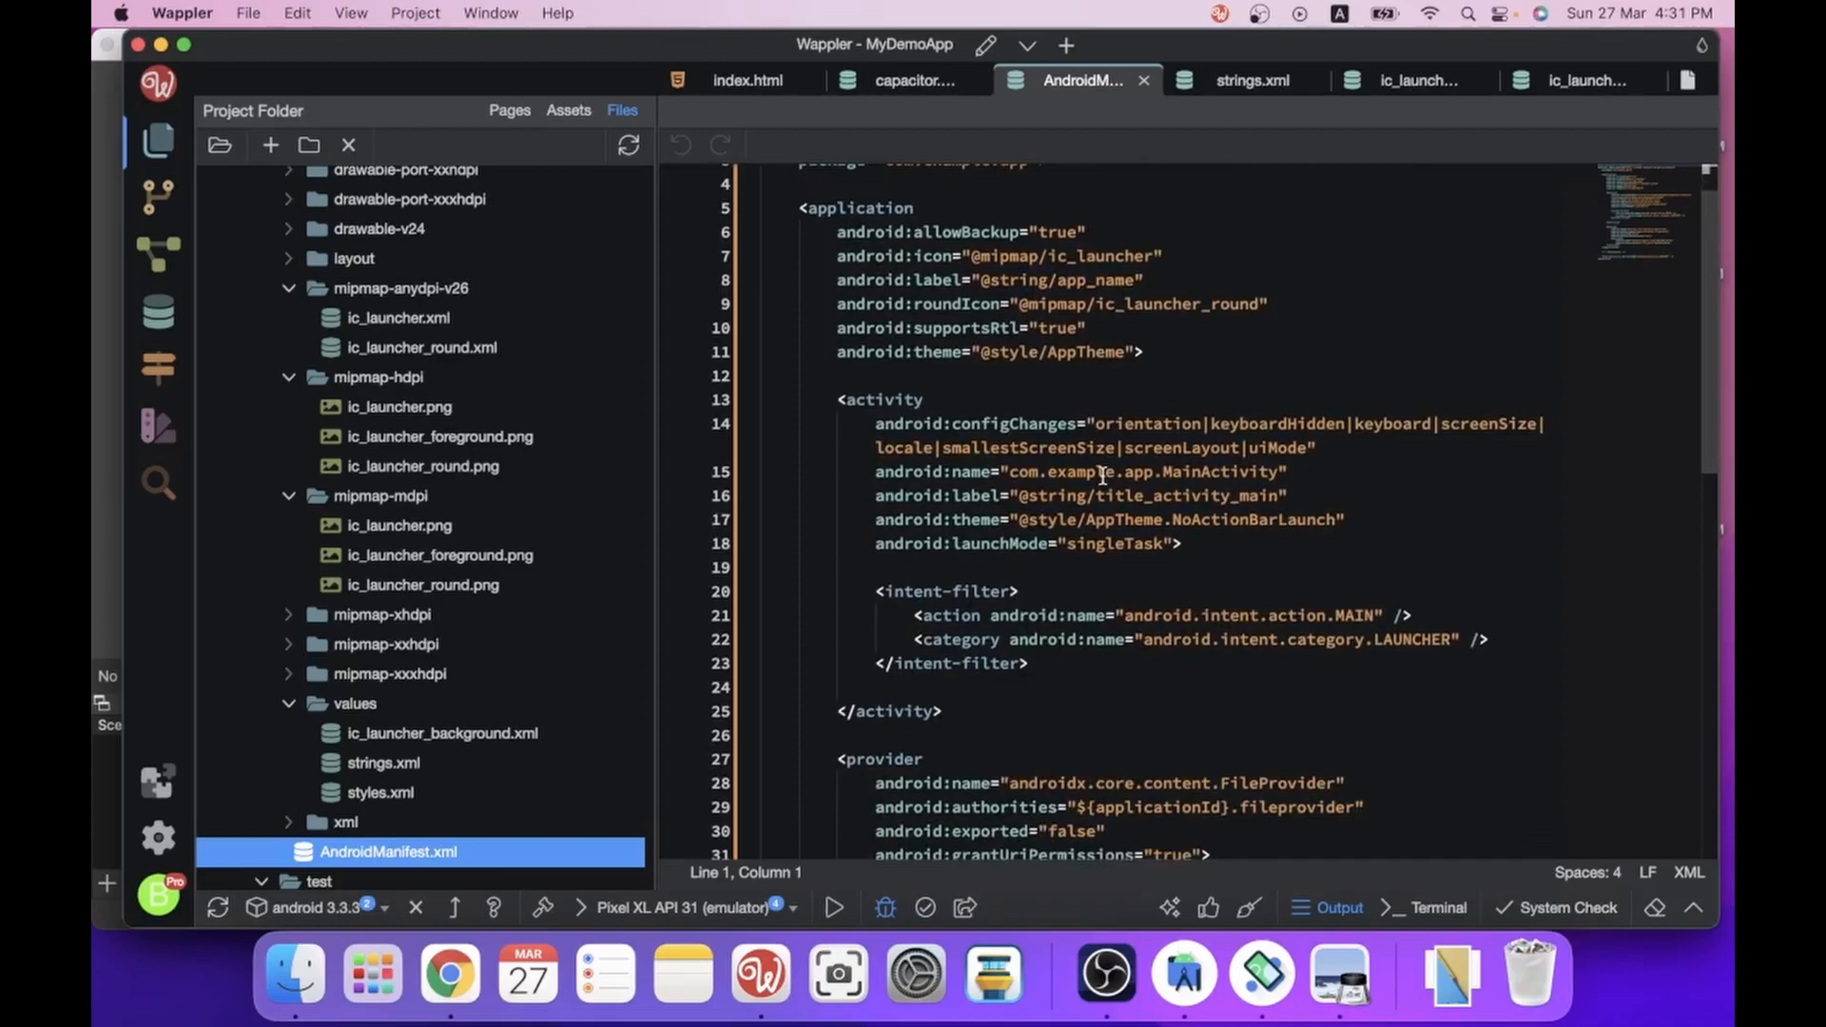
scroll(1102, 476, "down", 8)
scroll(1102, 475, "down", 5)
scroll(1103, 476, "up", 10)
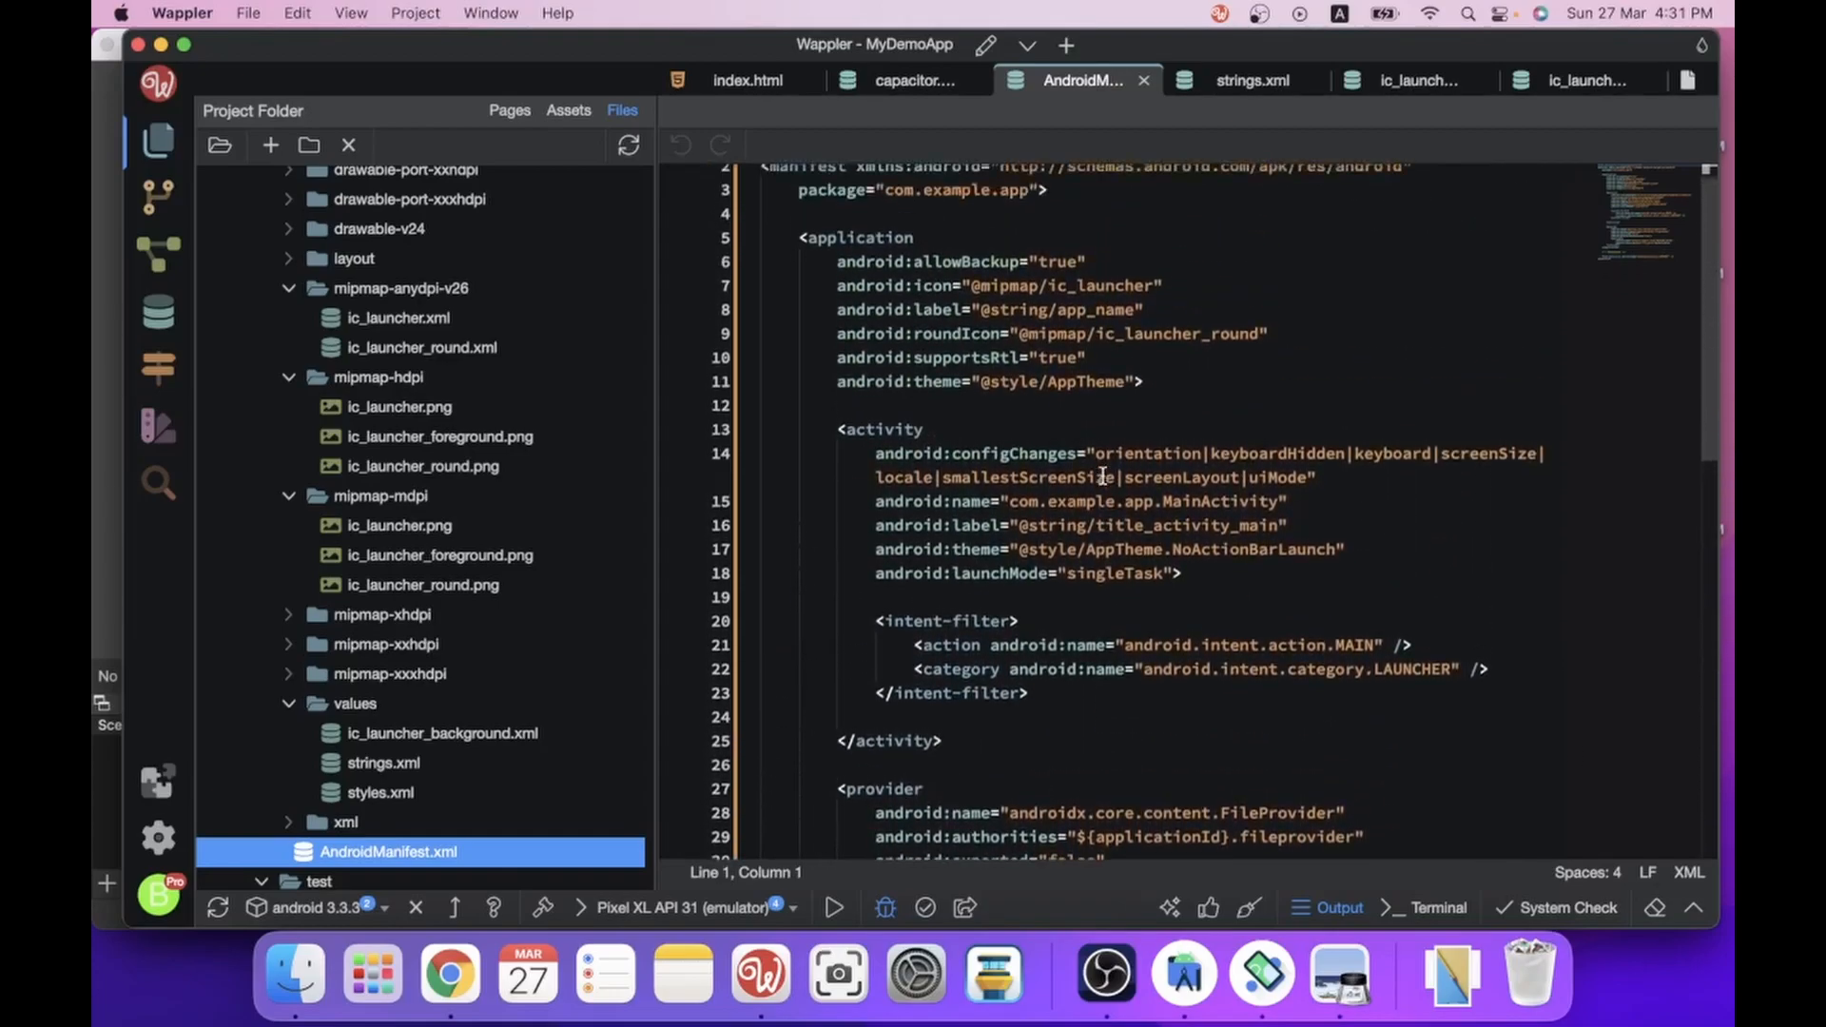
scroll(1102, 476, "up", 1)
scroll(1102, 475, "down", 4)
scroll(1102, 475, "up", 4)
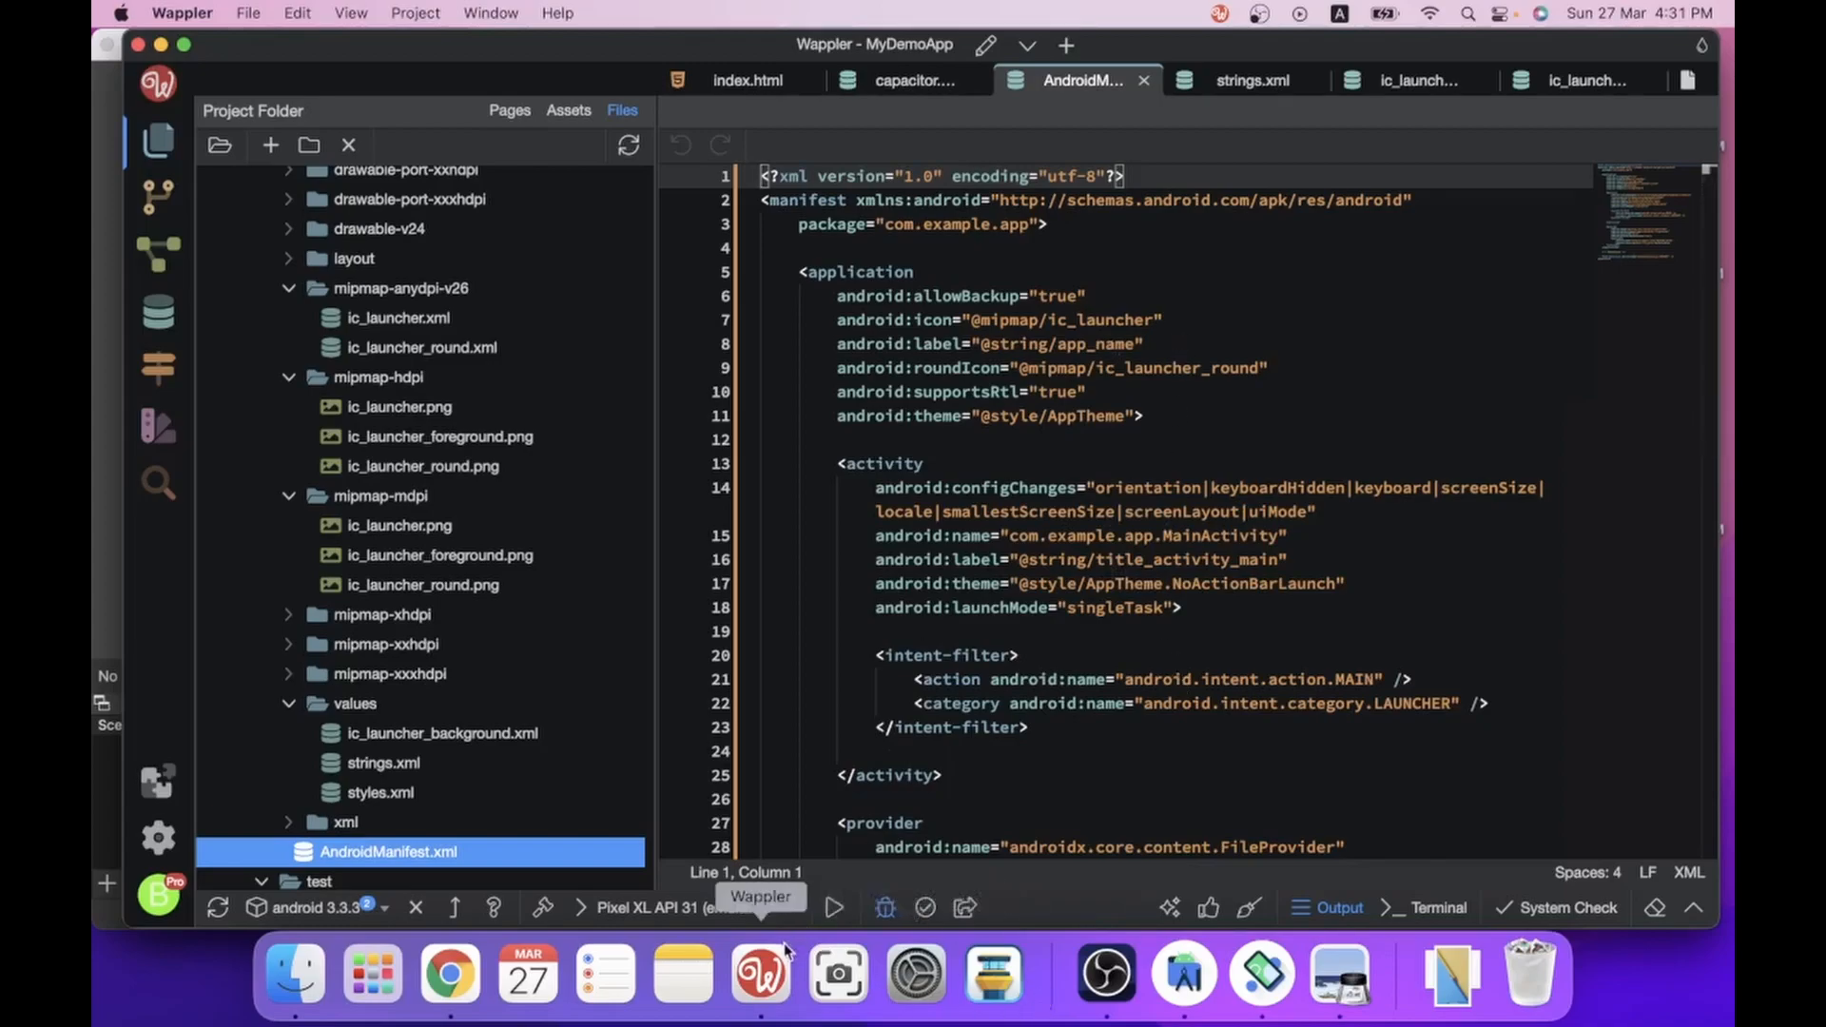
left_click(1264, 974)
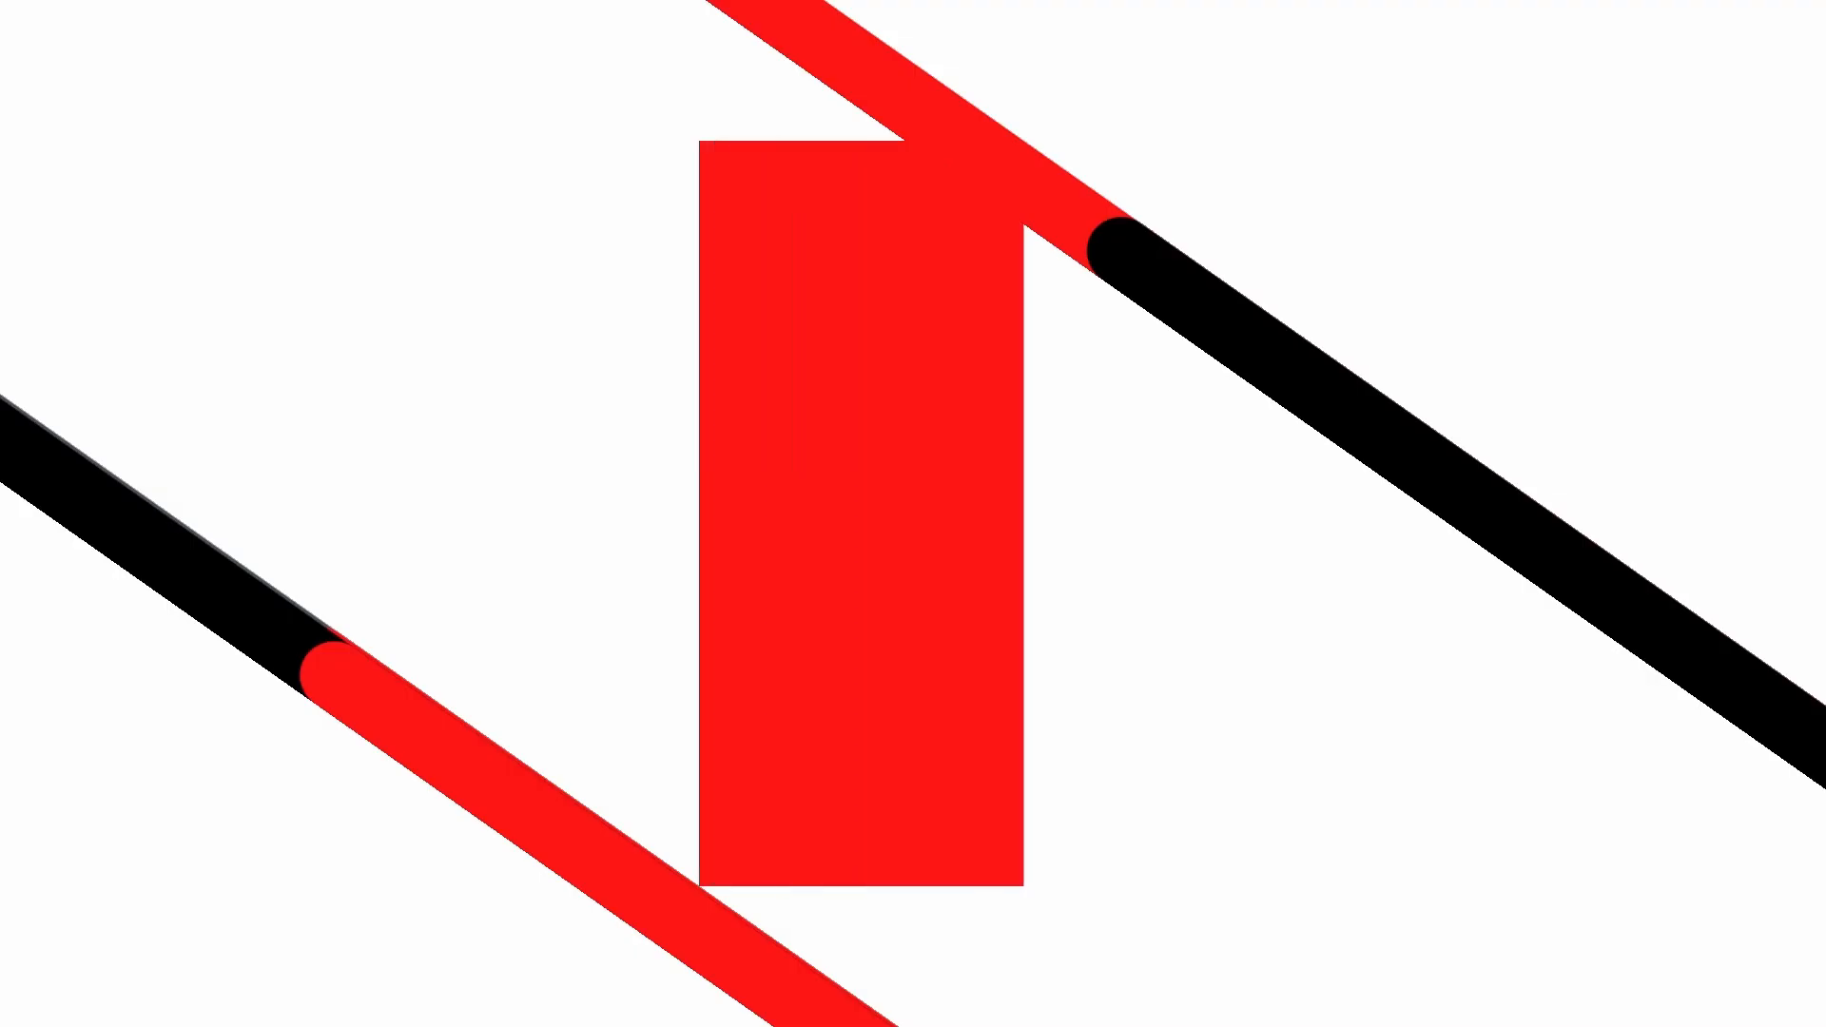